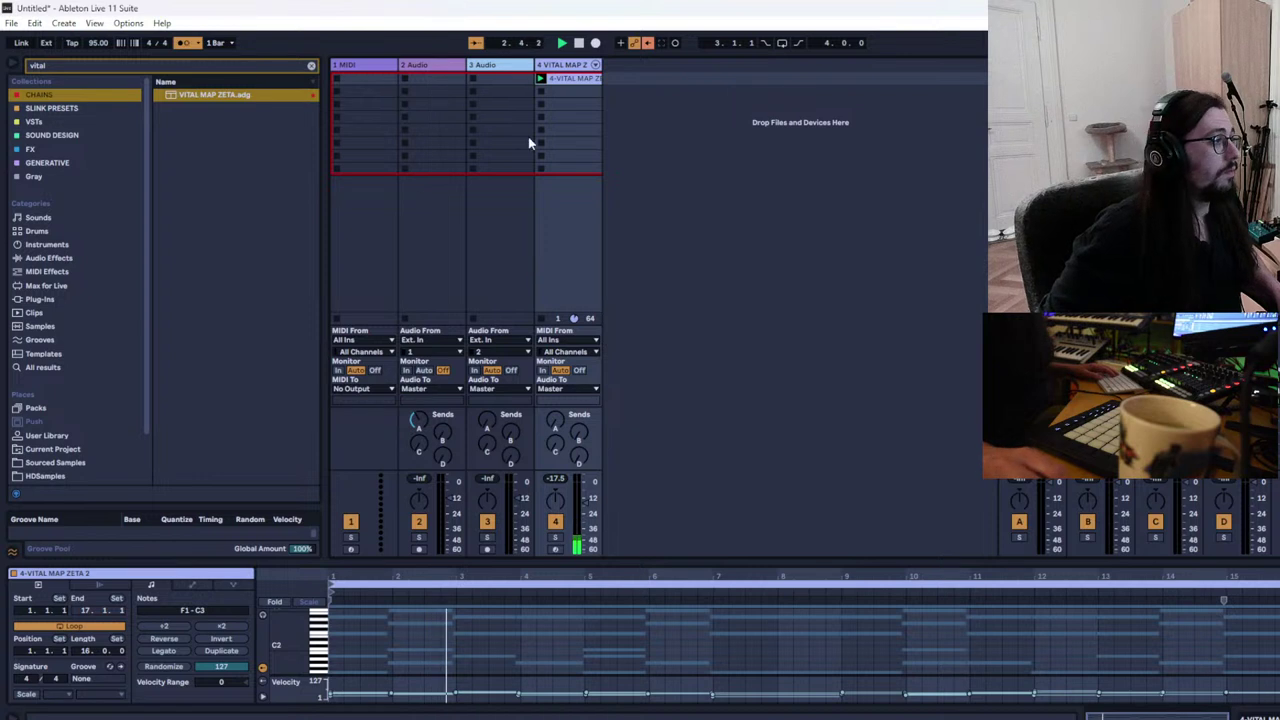
Duplicate the VITAL MAP ZETA track (track 4) and move the duplicate's clip to the second clip slot
click(563, 79)
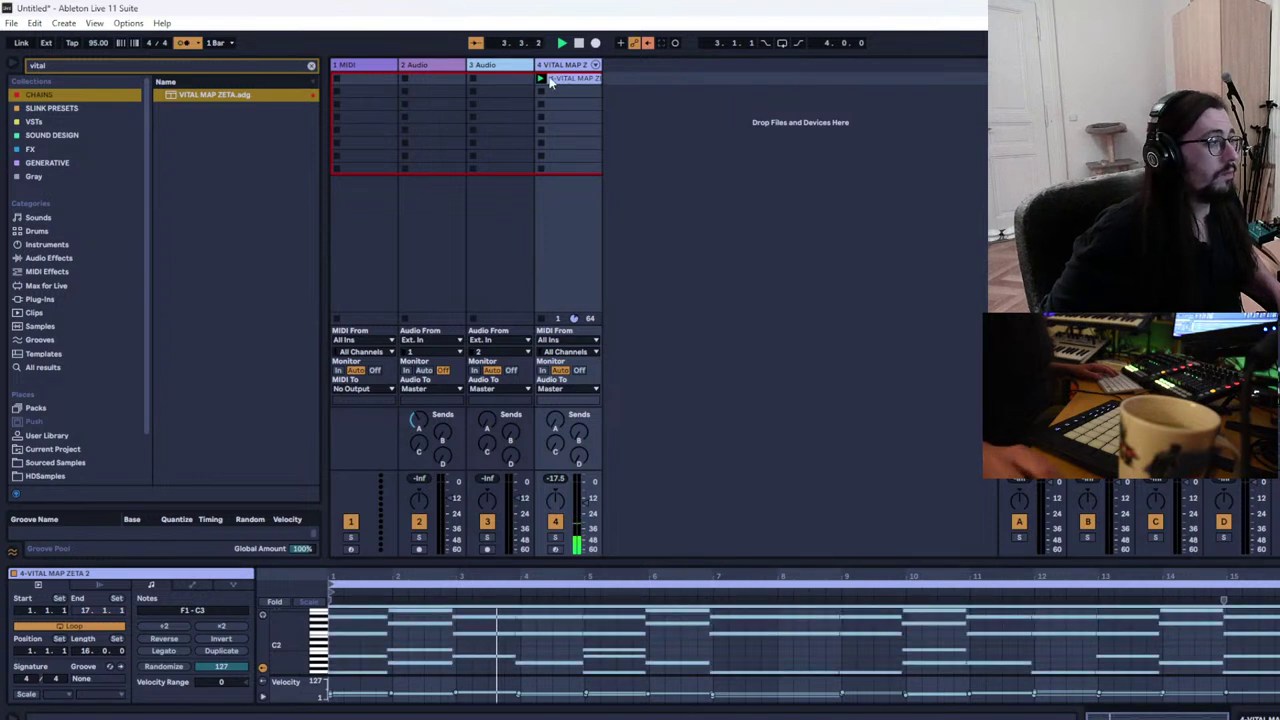
click(581, 79)
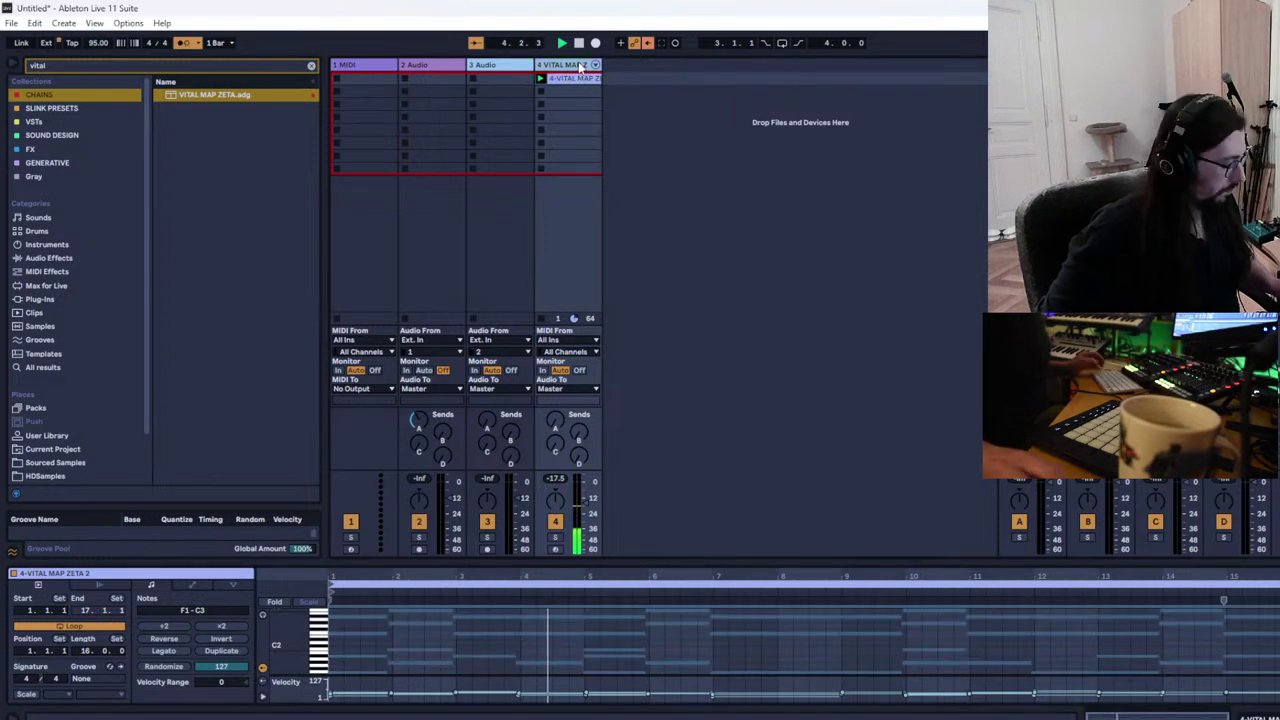
key(ctrl+d)
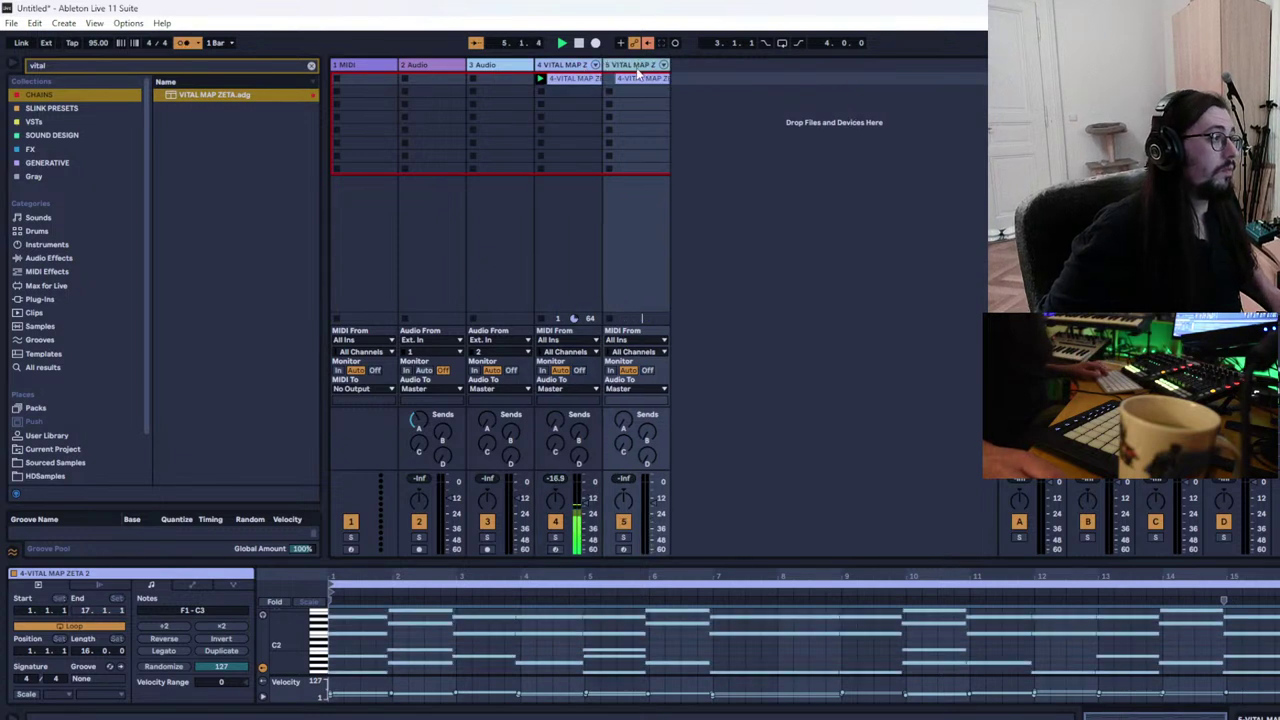
right_click(630, 80)
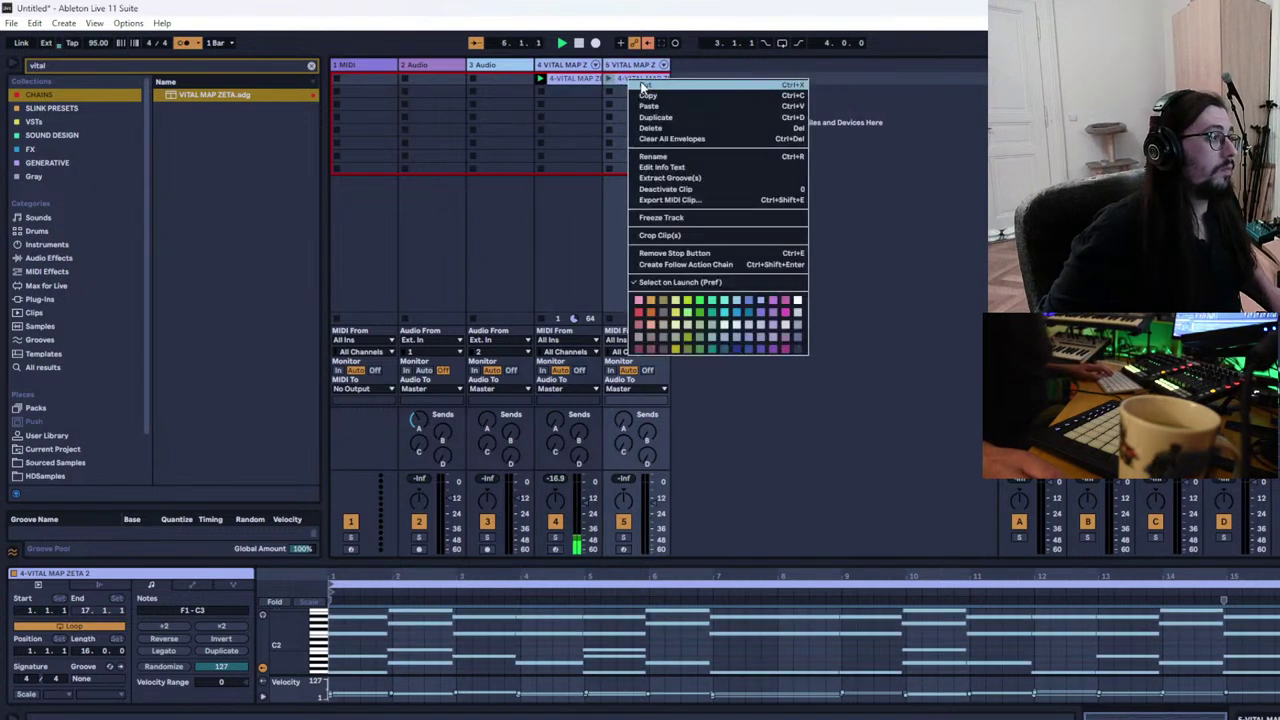
click(627, 77)
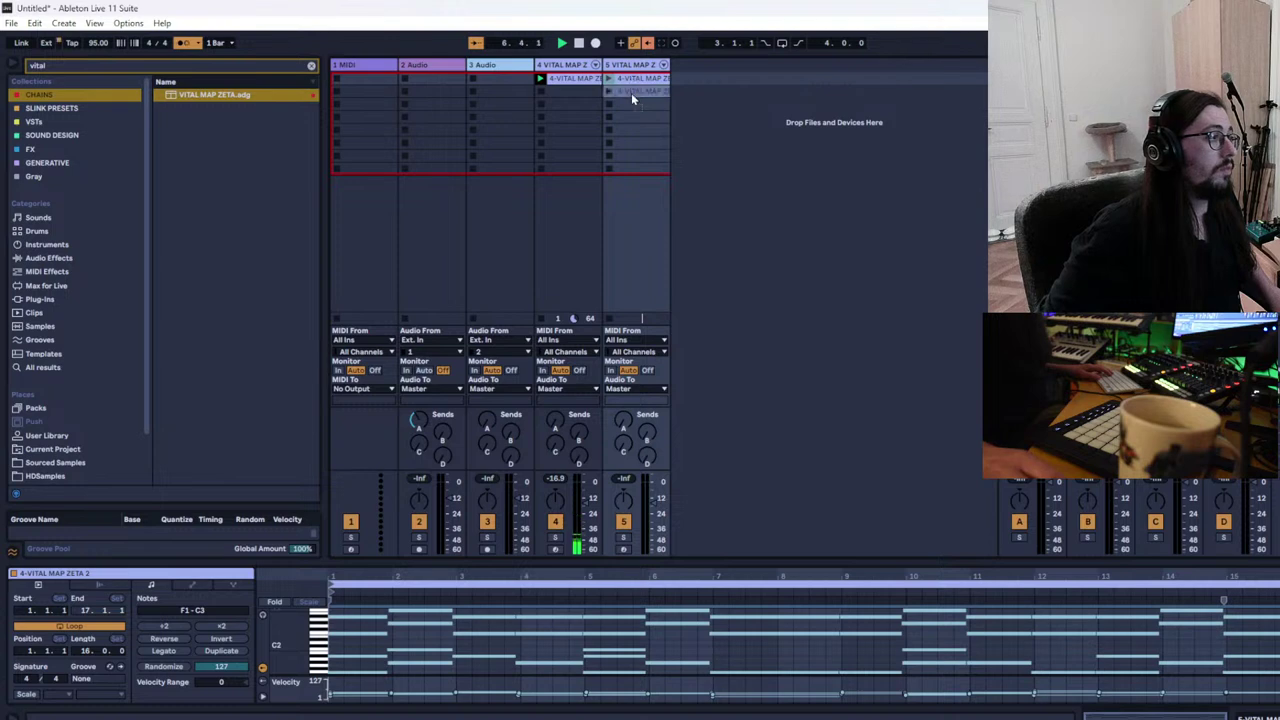
drag(632, 98, 632, 96)
Lengthen Envelope 1's decay in track 4's Vital, check the modulation matrix and close the plugin window
click(565, 65)
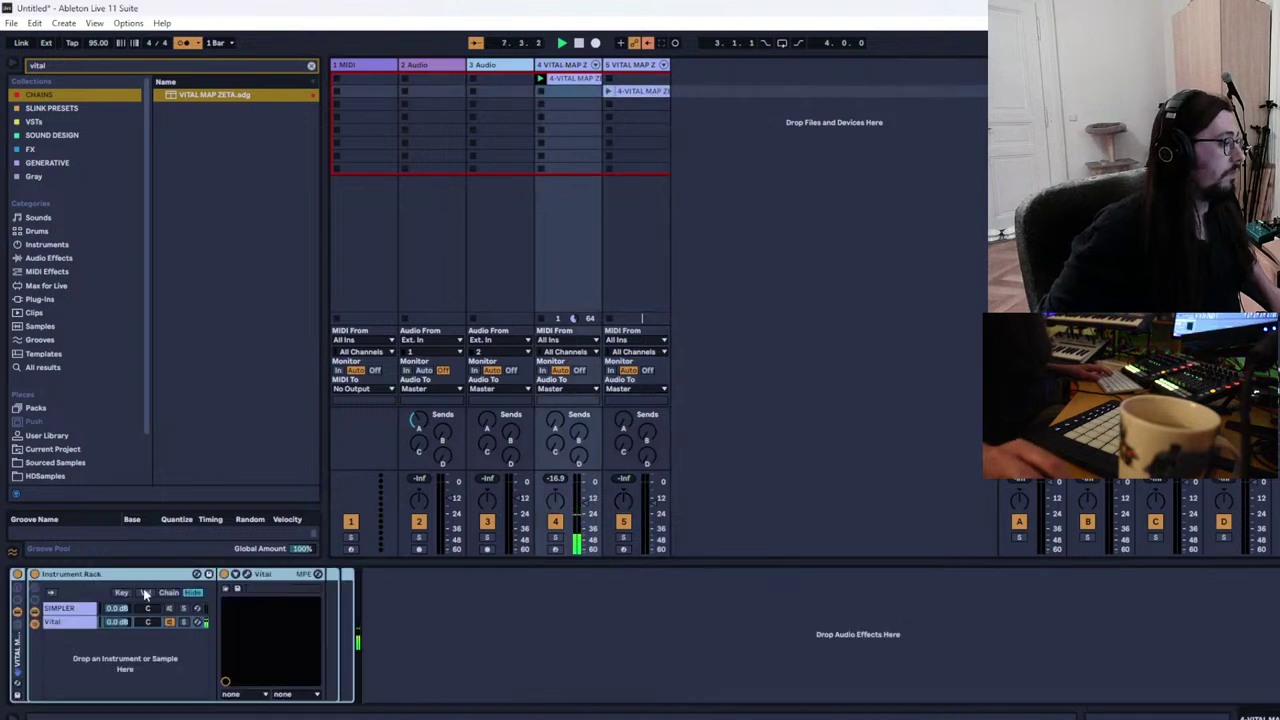
click(247, 576)
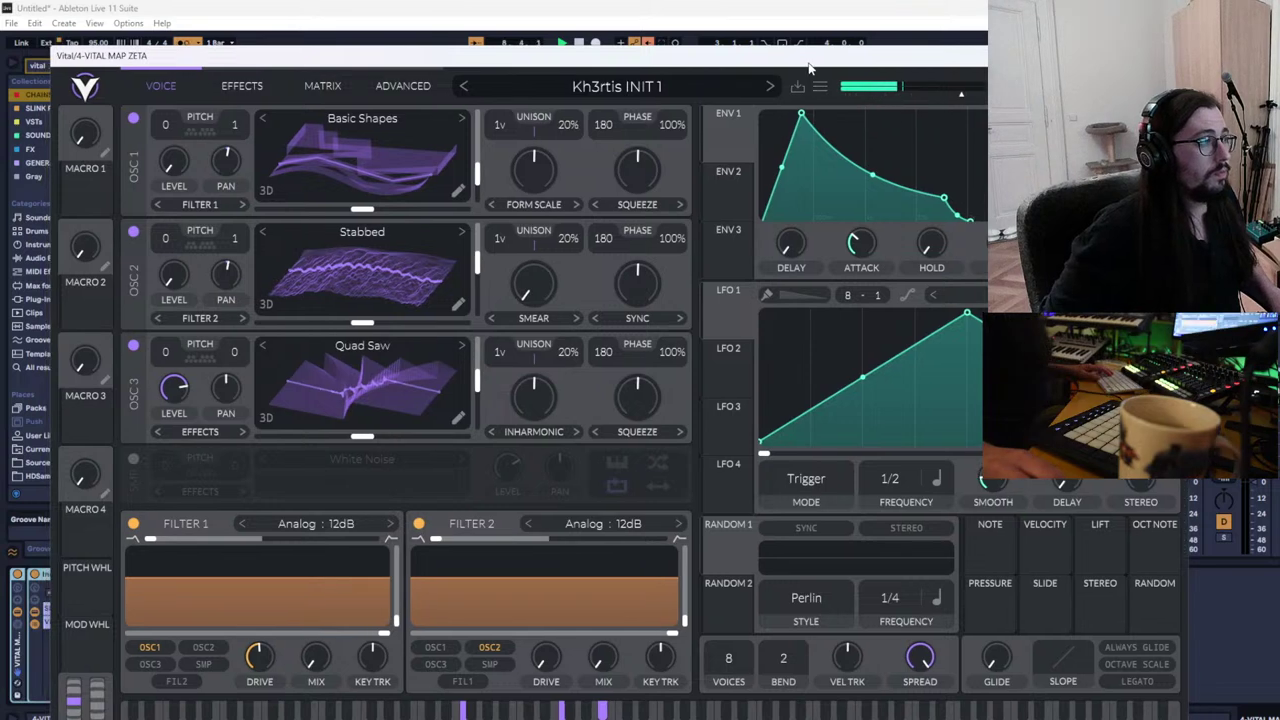
drag(810, 68, 808, 60)
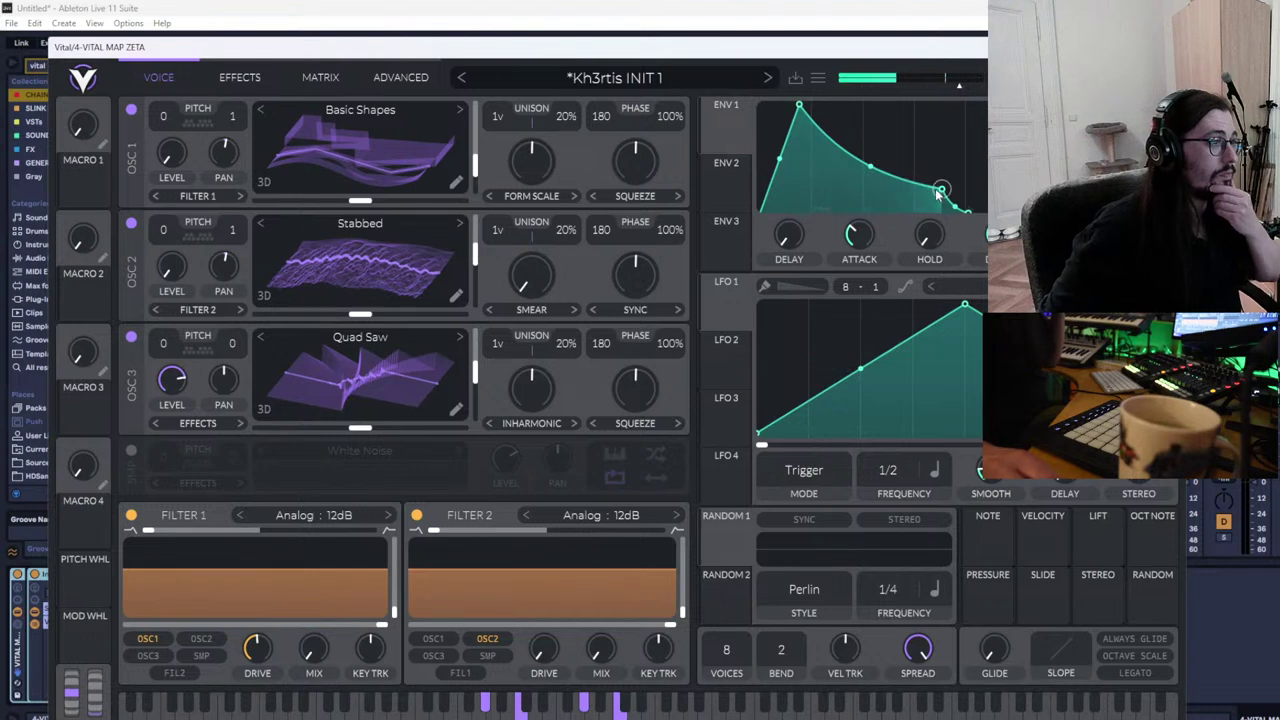
drag(940, 190, 964, 186)
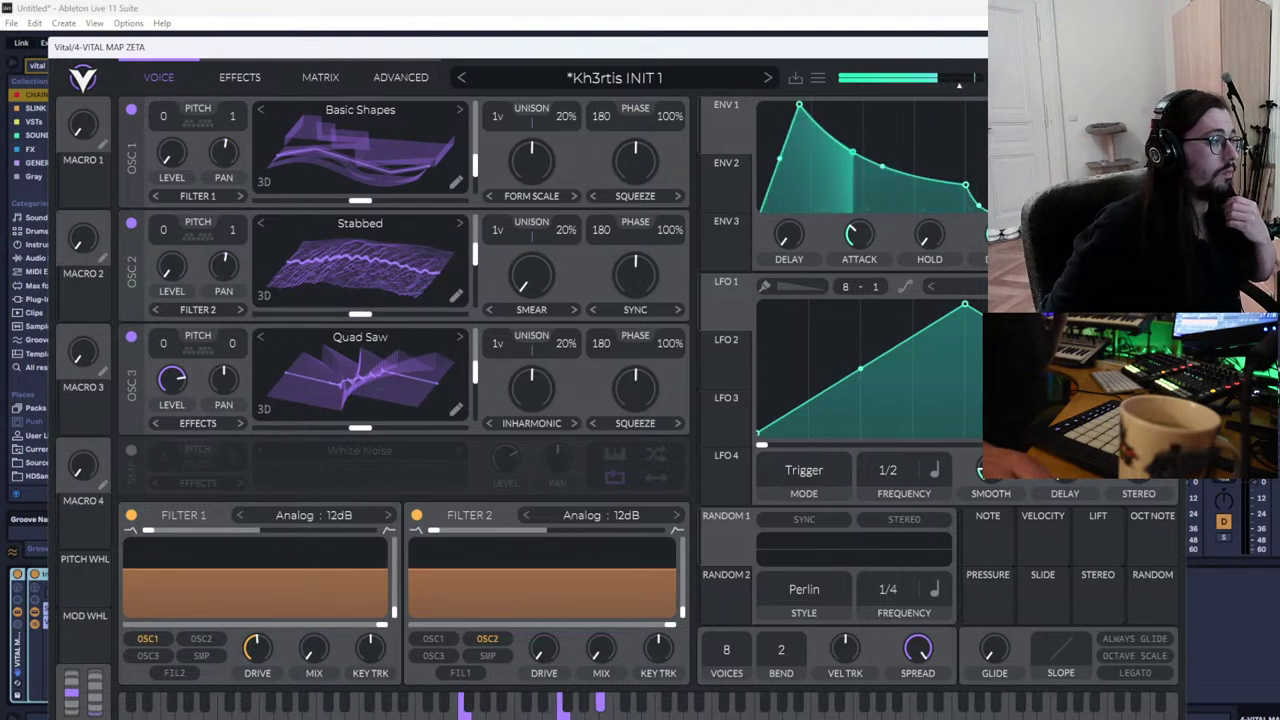
click(333, 77)
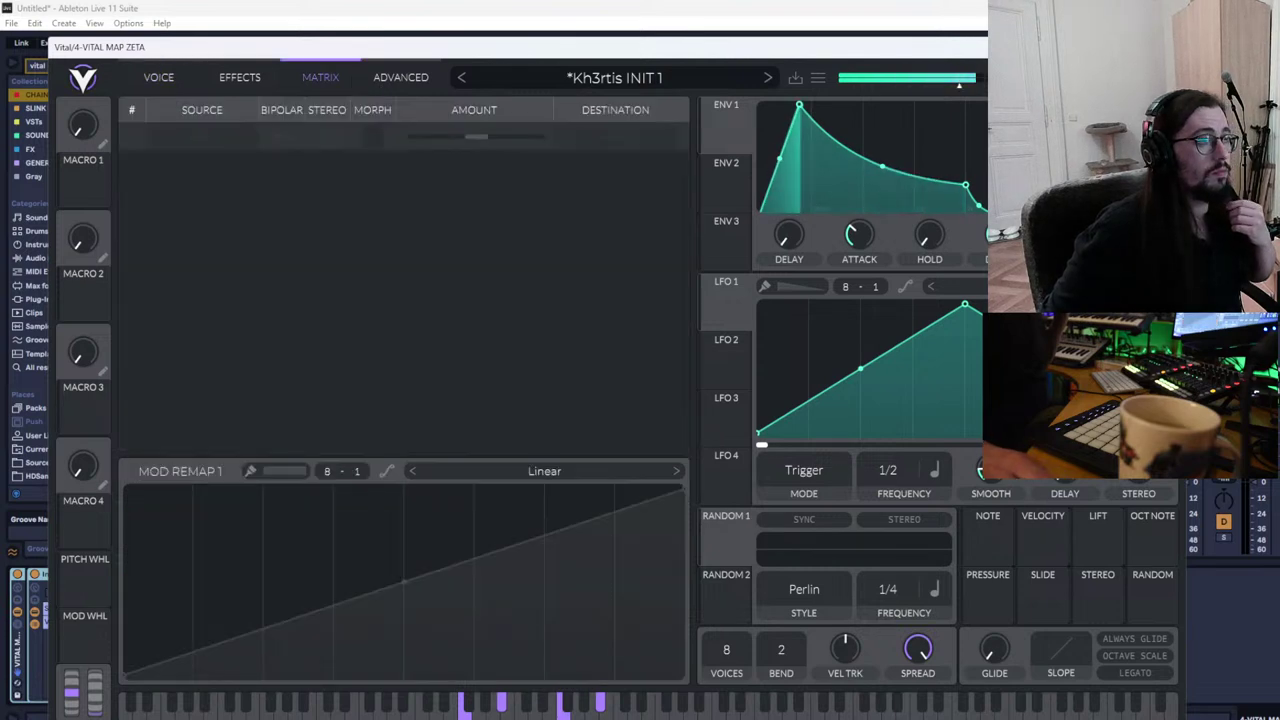
click(1170, 47)
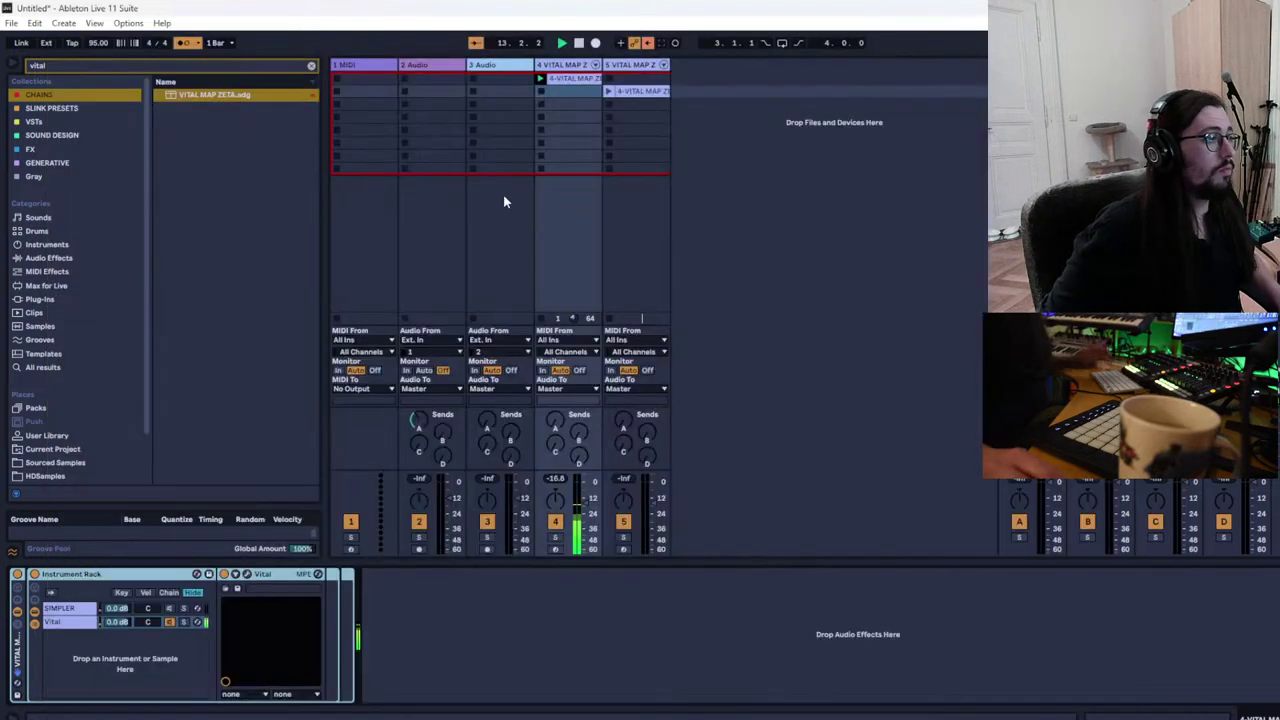
In track 5's Vital, lower oscillator 1's Form Scale morph amount and raise its wavetable frame position
click(631, 66)
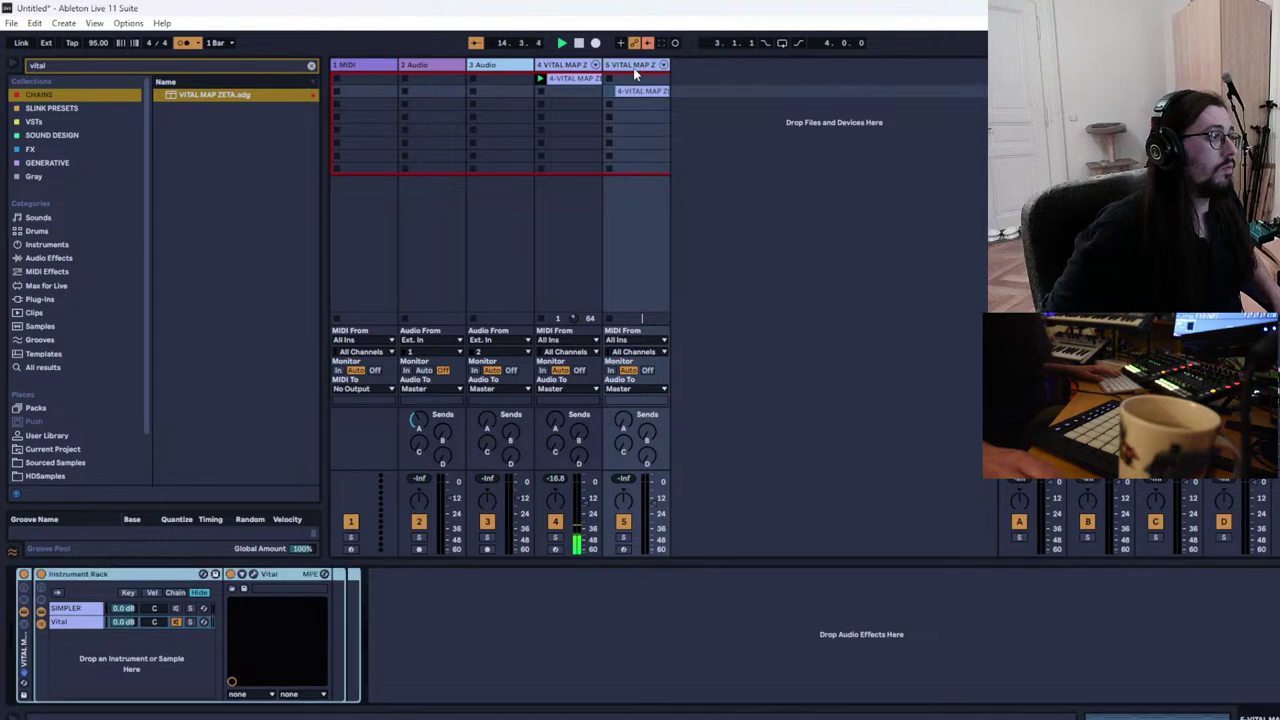
click(70, 623)
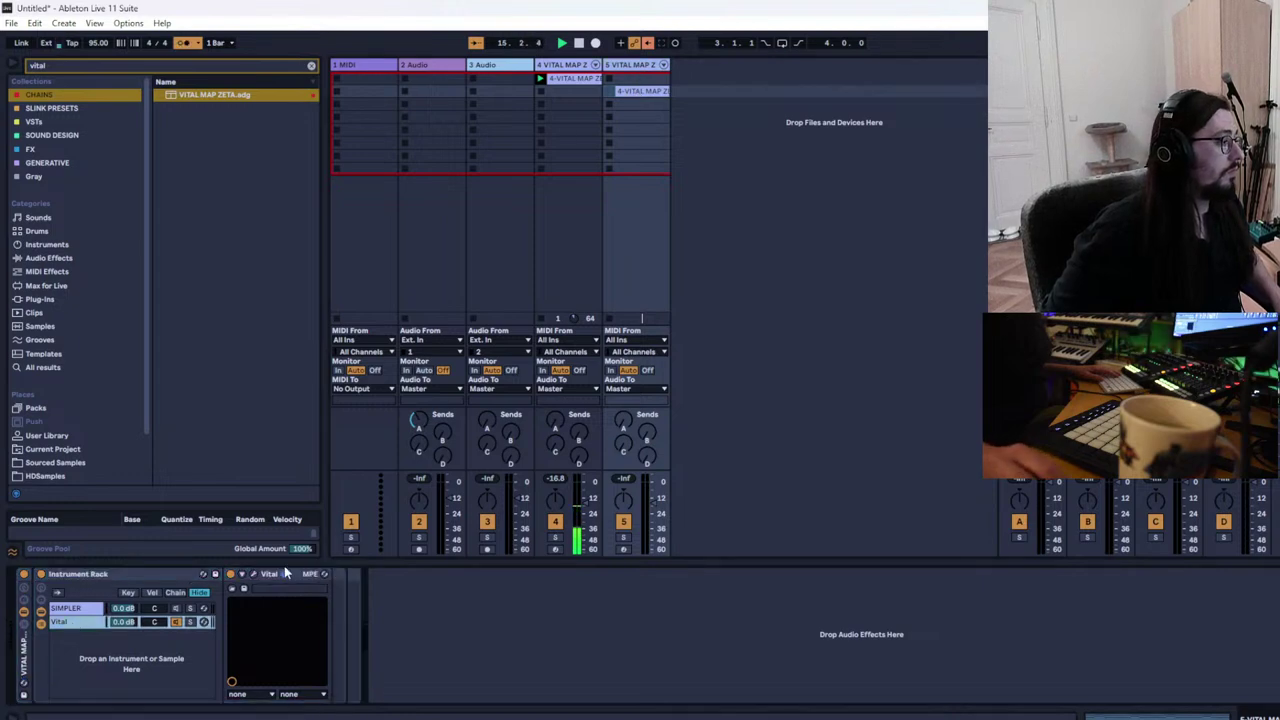
click(255, 576)
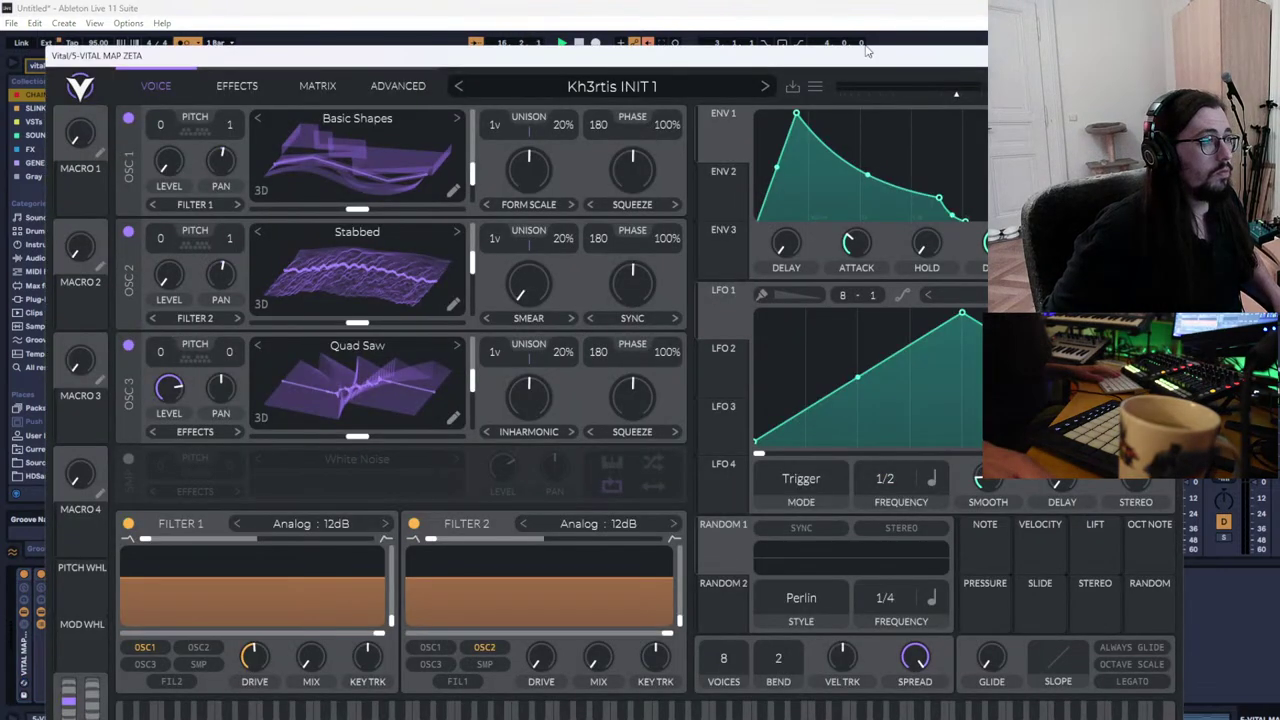
drag(864, 55, 856, 101)
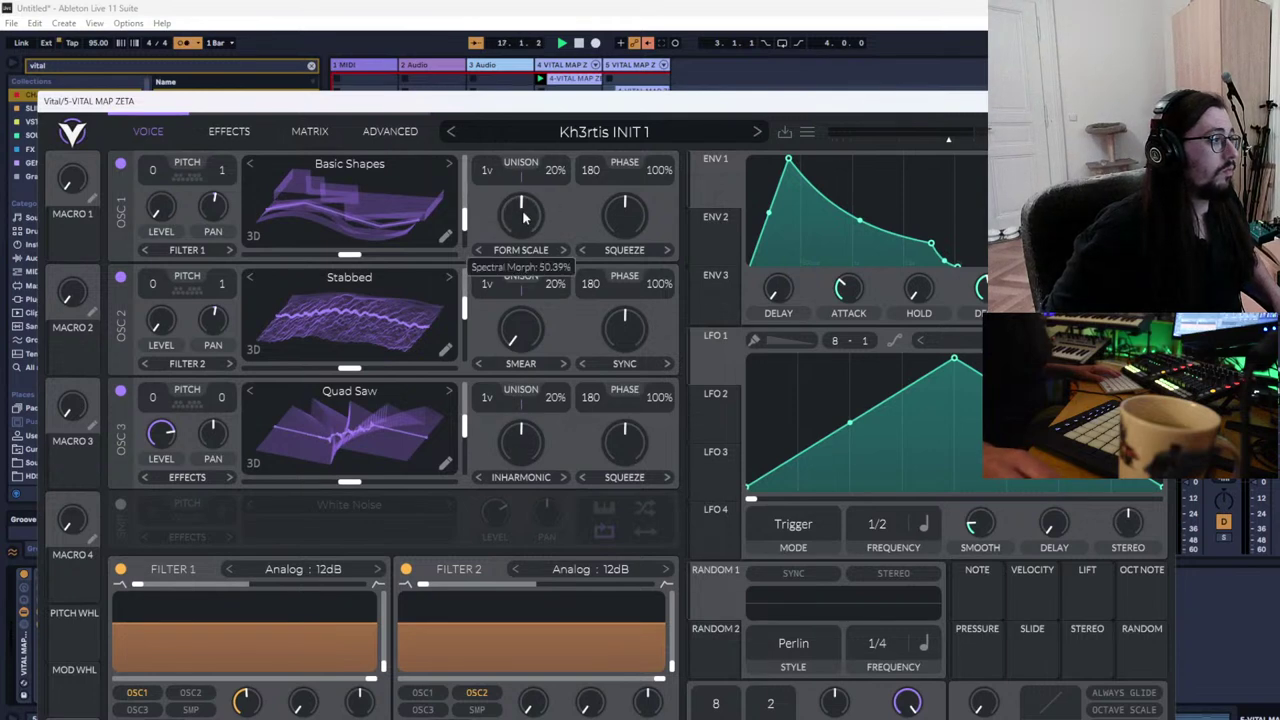
drag(523, 212, 523, 218)
drag(640, 93, 710, 128)
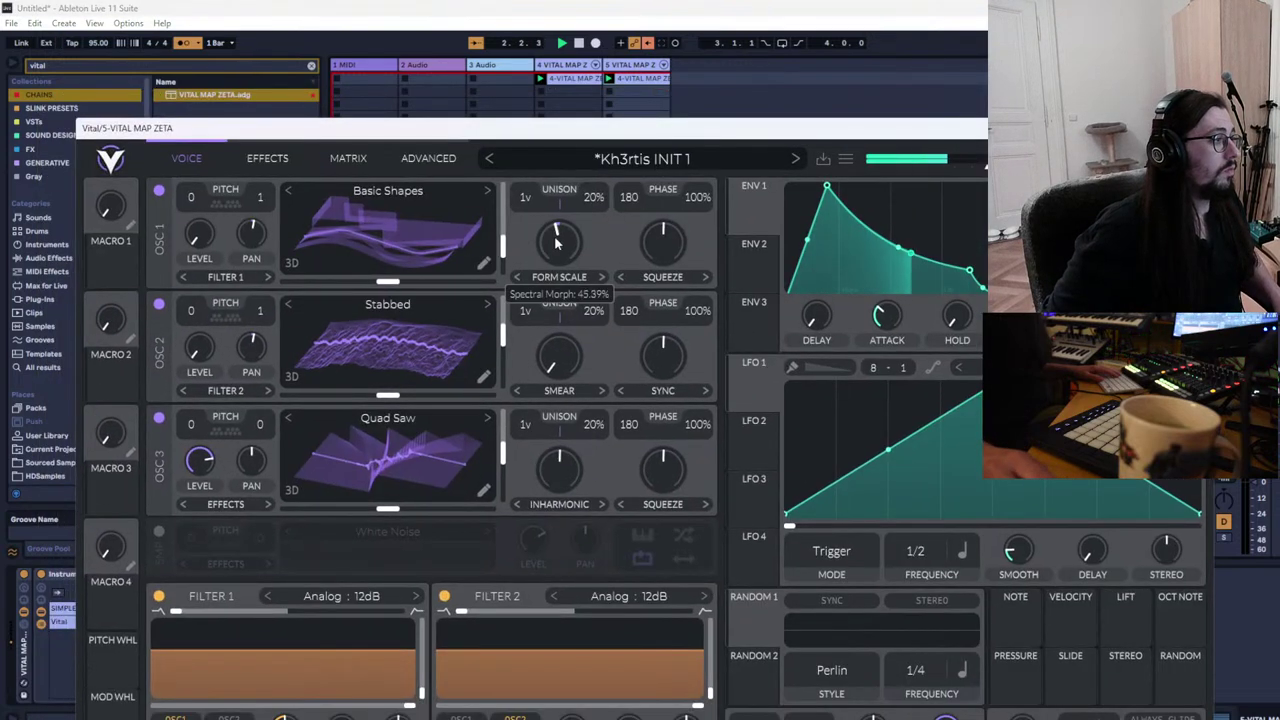
drag(560, 242, 556, 298)
mouse_move(426, 263)
mouse_down()
mouse_move(413, 232)
mouse_move(400, 302)
mouse_move(425, 256)
mouse_up()
mouse_move(558, 246)
mouse_down()
mouse_move(560, 230)
mouse_move(550, 268)
mouse_move(564, 232)
mouse_move(565, 249)
mouse_up()
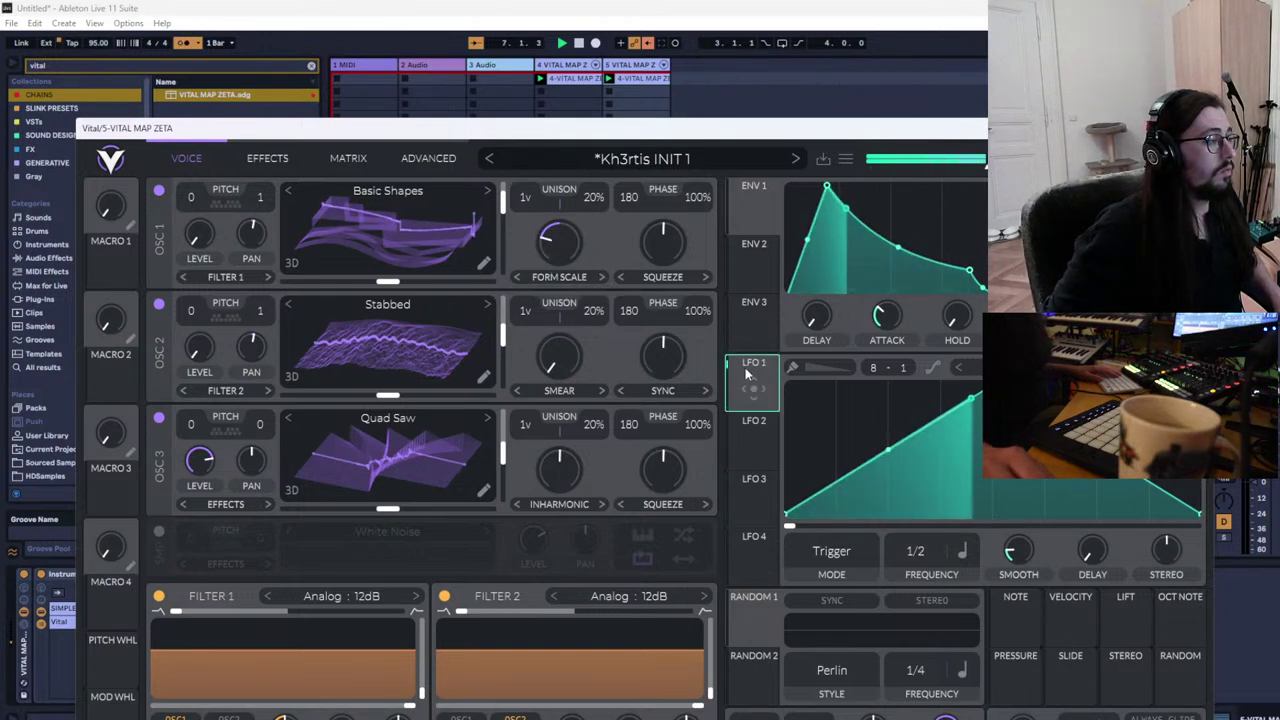
Modulate oscillator 1's Form Scale amount with LFO 1 and set the LFO frequency to 2/1
drag(753, 388, 548, 260)
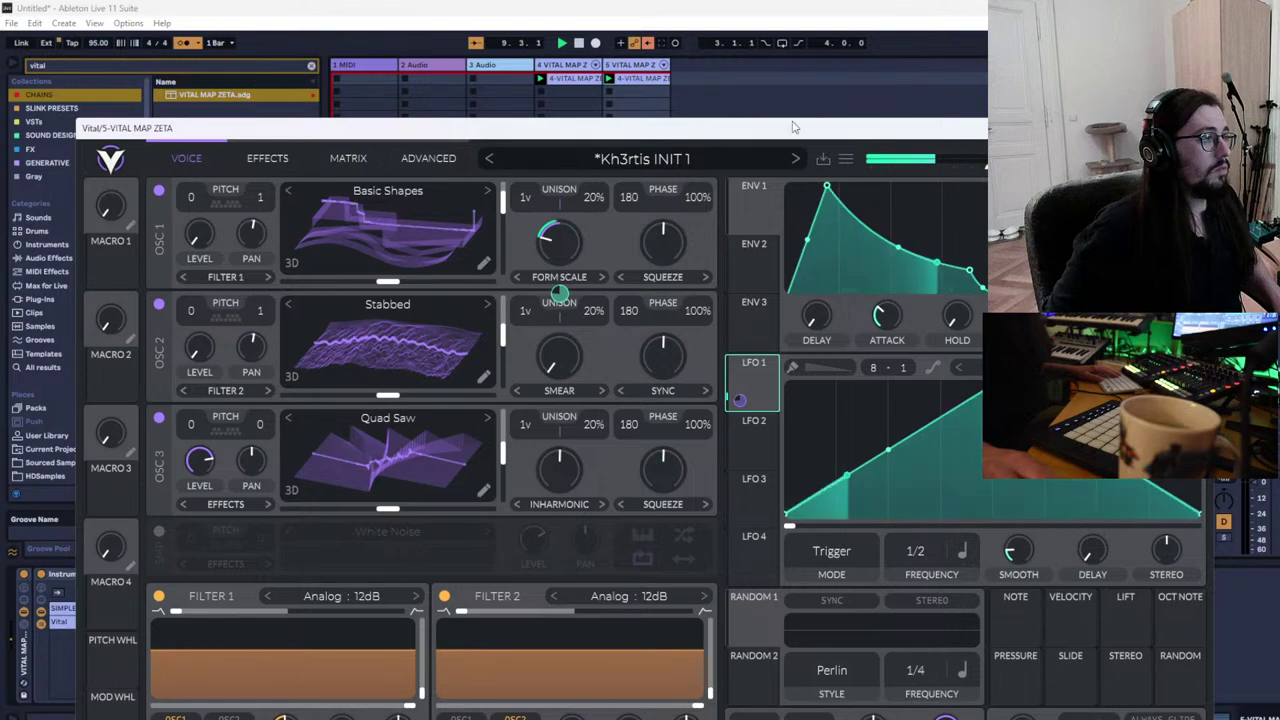
mouse_move(790, 128)
mouse_down()
mouse_move(751, 563)
mouse_move(766, 494)
mouse_move(757, 83)
mouse_move(772, 123)
mouse_up()
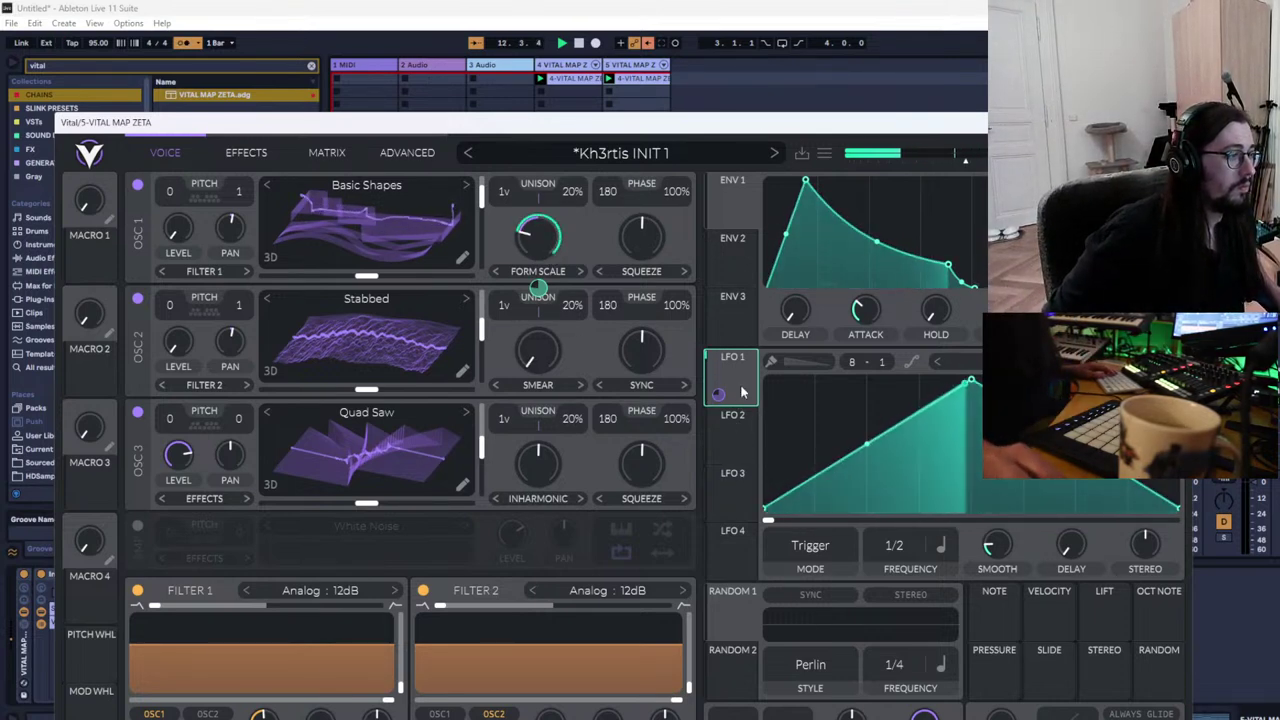
scroll(905, 576, down, 1)
scroll(903, 576, down, 1)
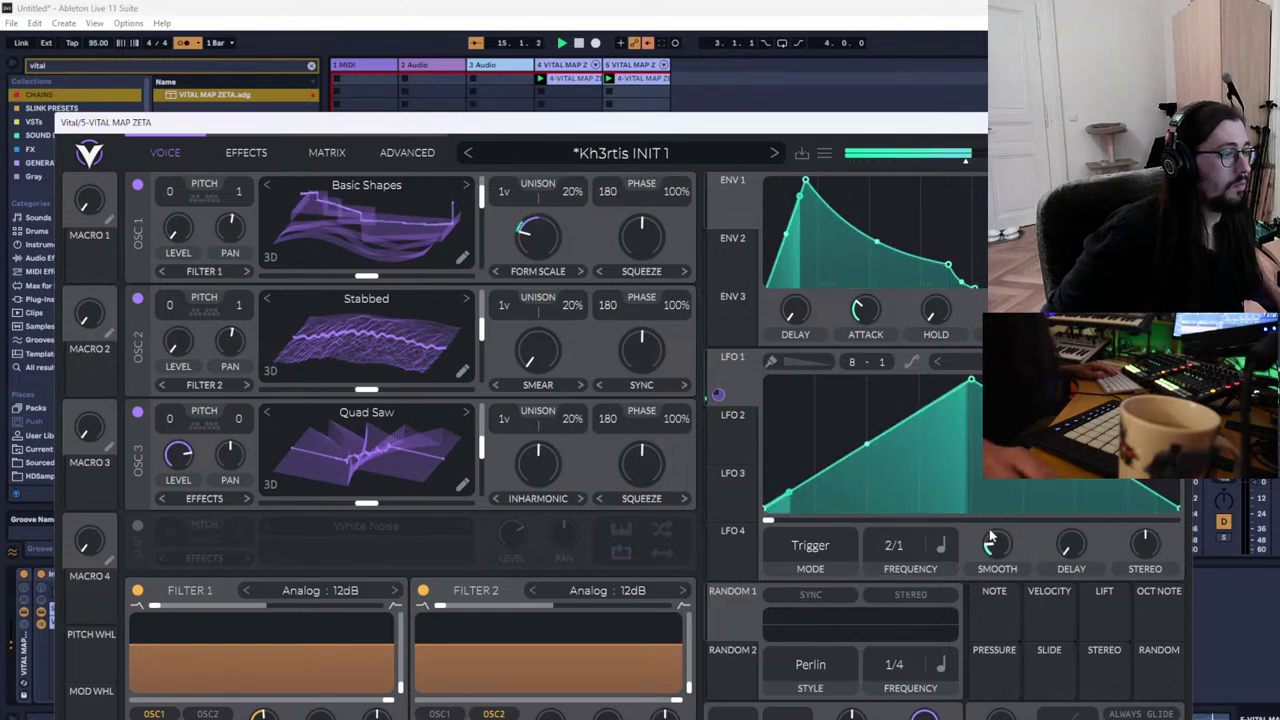
Change LFO 1's shape to the Sin preset
click(1169, 362)
click(1169, 362)
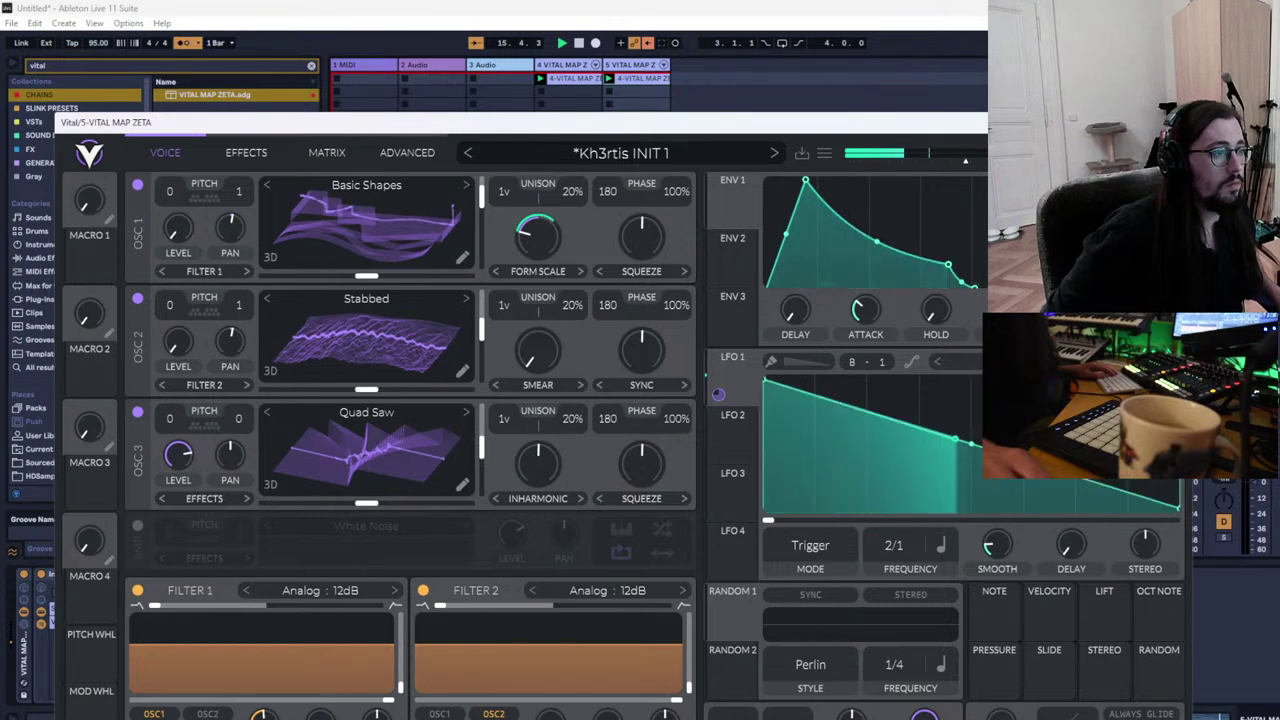
click(1169, 362)
click(1169, 362)
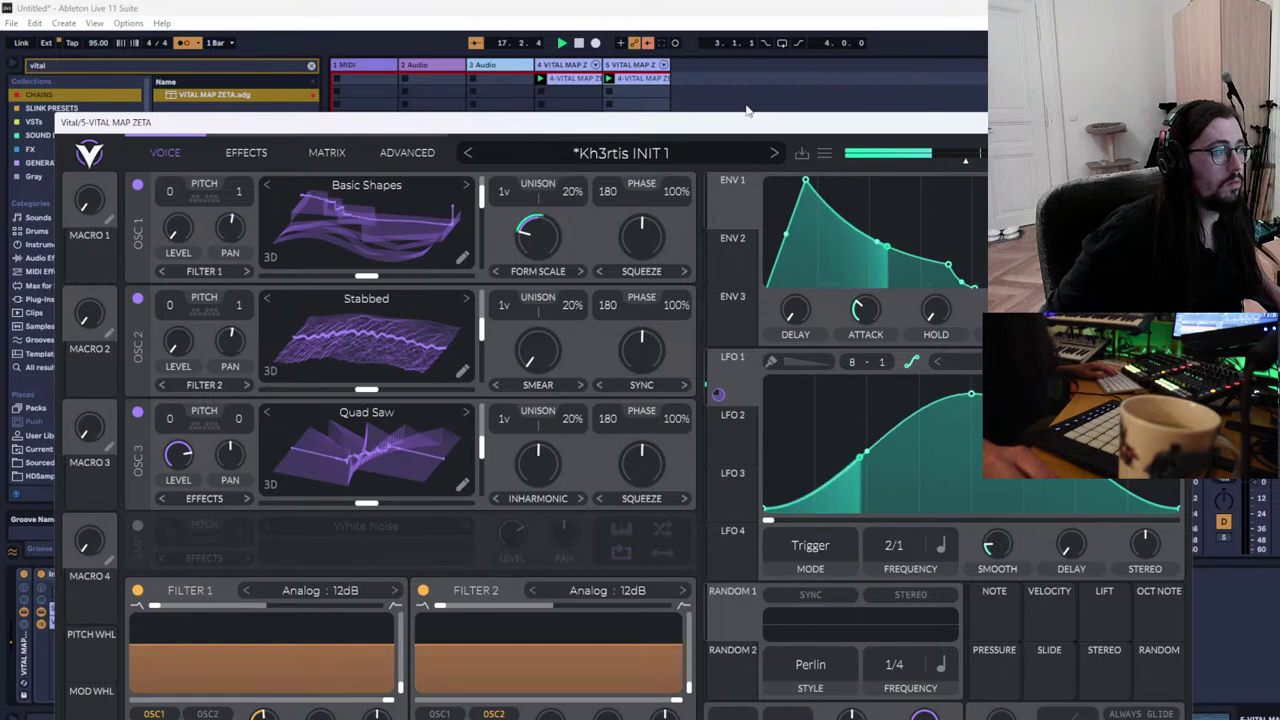
Lengthen Envelope 1's decay and attack, bend its attack curve and close track 5's Vital window
drag(745, 127, 716, 176)
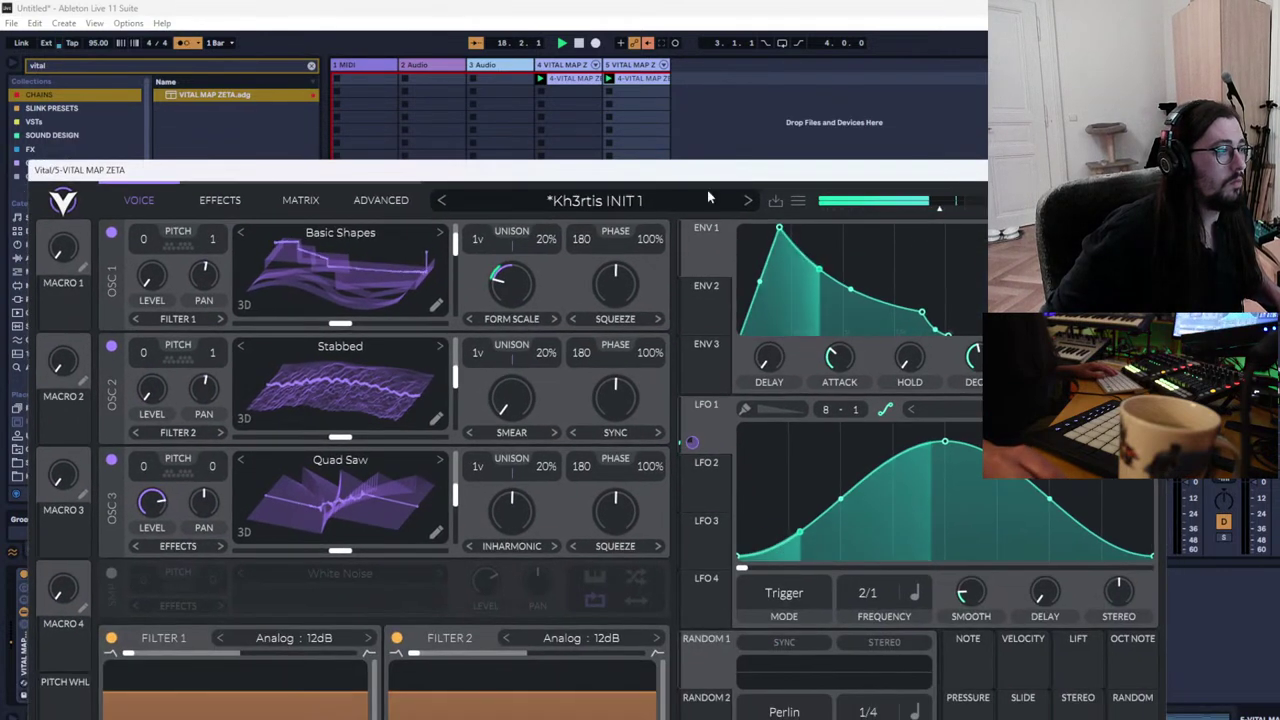
drag(977, 359, 977, 327)
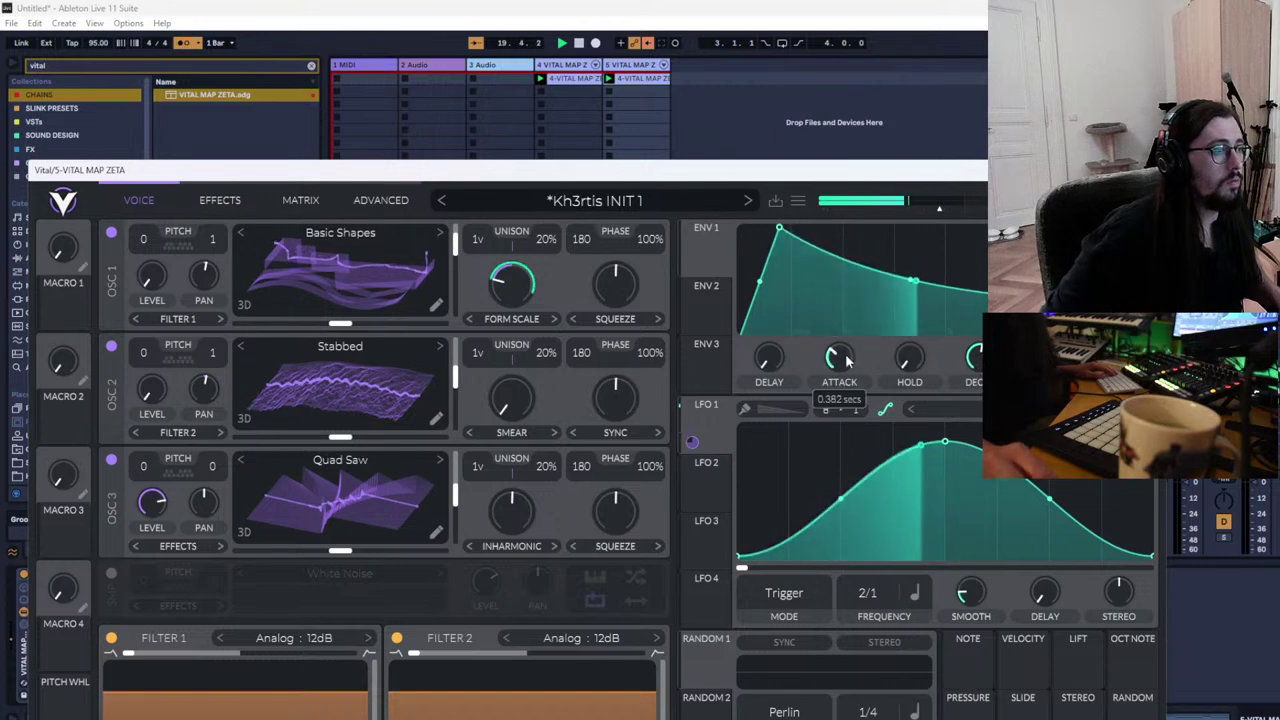
mouse_move(840, 357)
mouse_down()
mouse_move(848, 373)
mouse_move(855, 350)
mouse_up()
drag(804, 286, 842, 359)
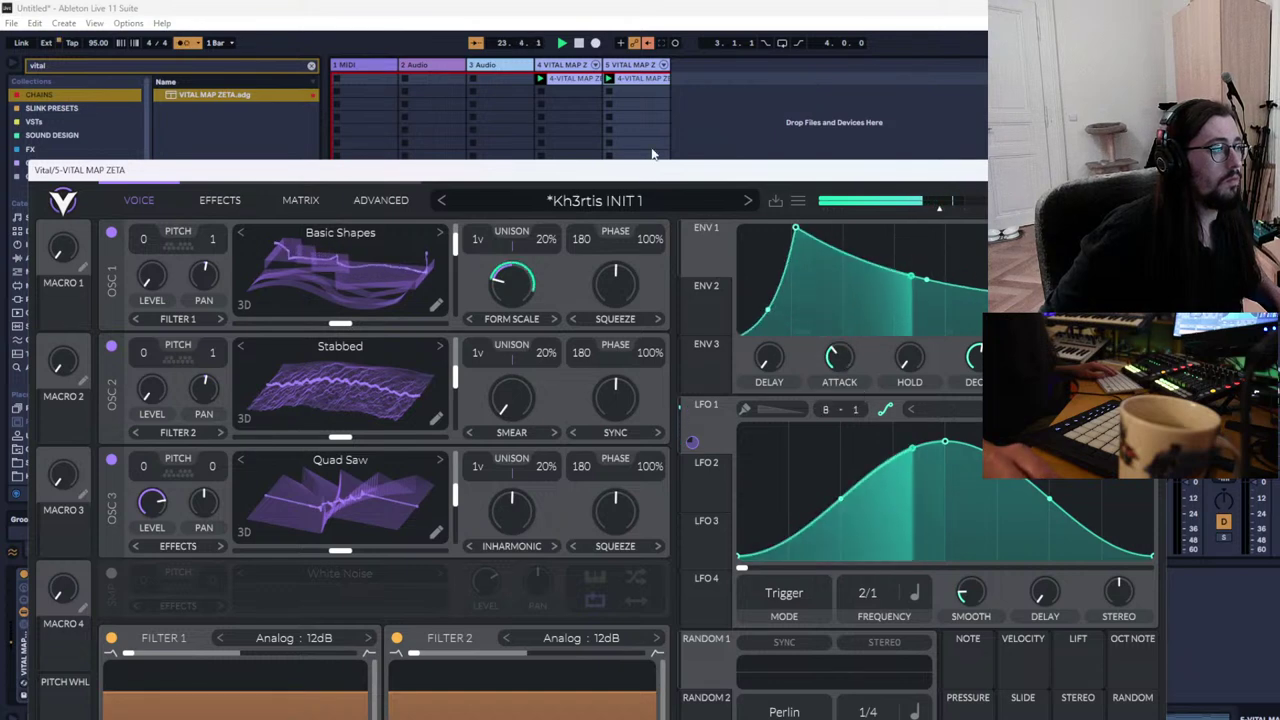
drag(672, 171, 566, 200)
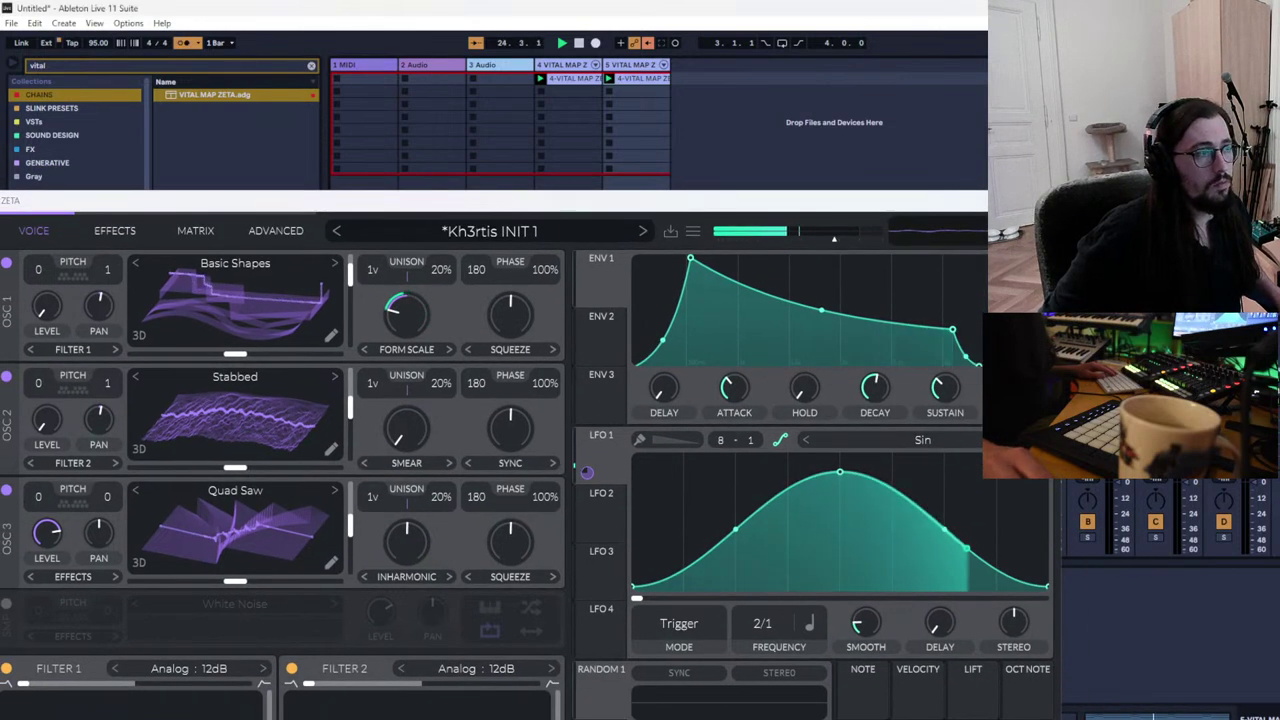
click(1045, 200)
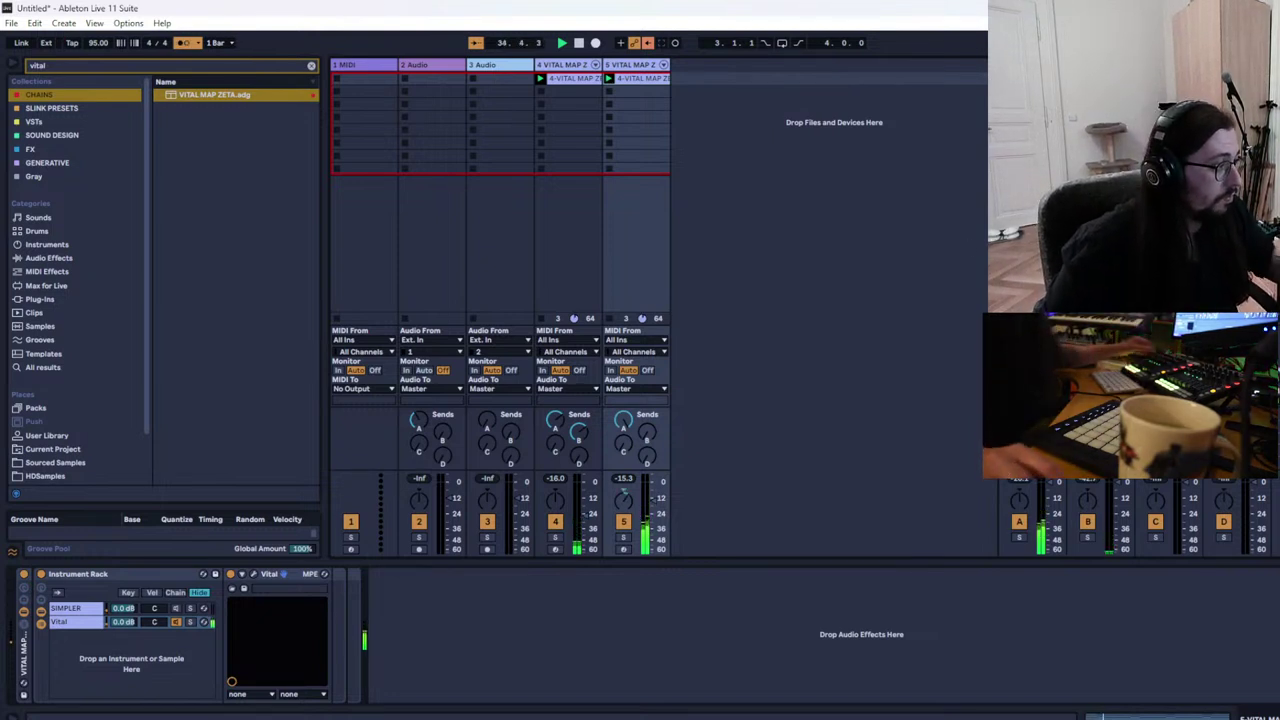
Duplicate track 5 and cut the MIDI clip from the new track 6
click(640, 80)
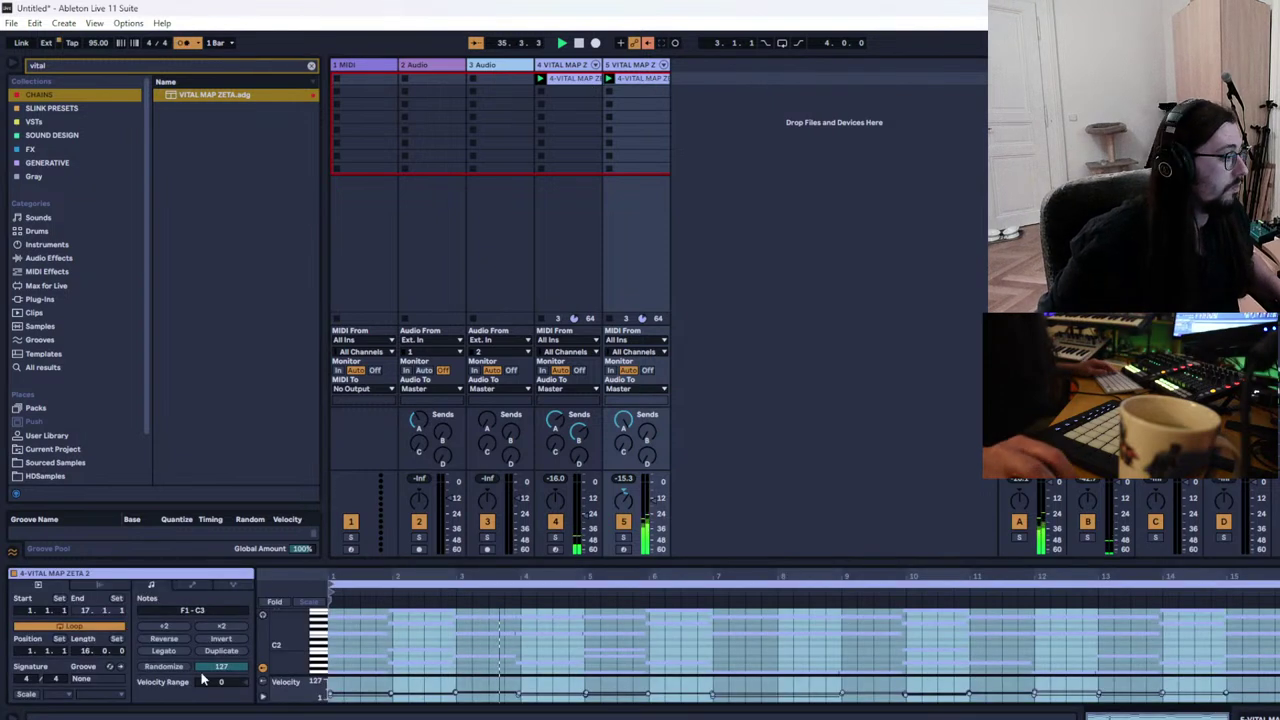
click(680, 96)
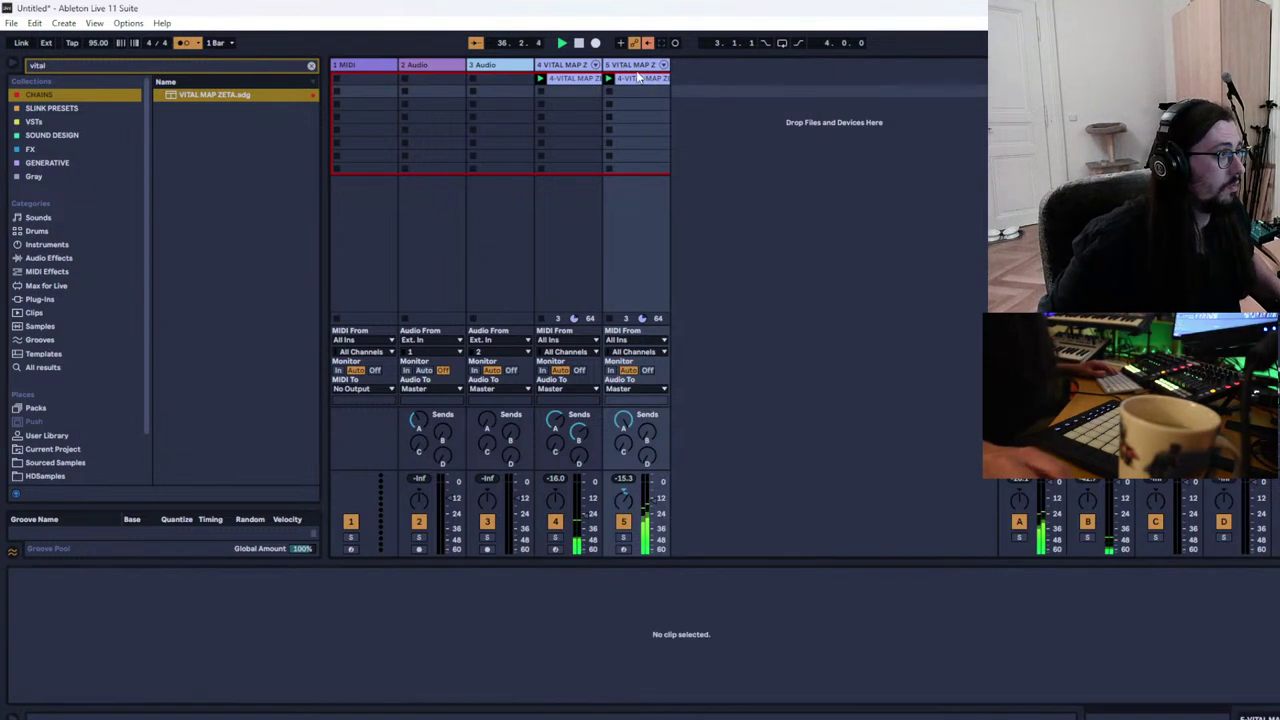
right_click(638, 67)
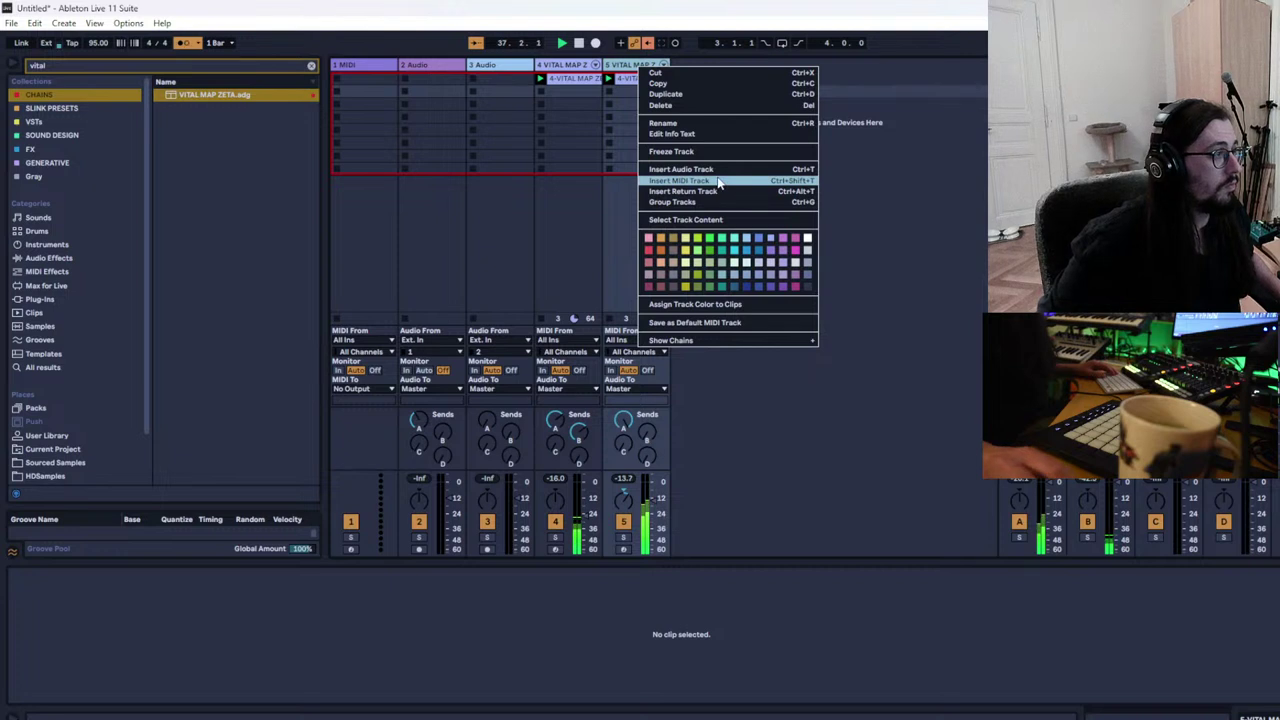
click(685, 95)
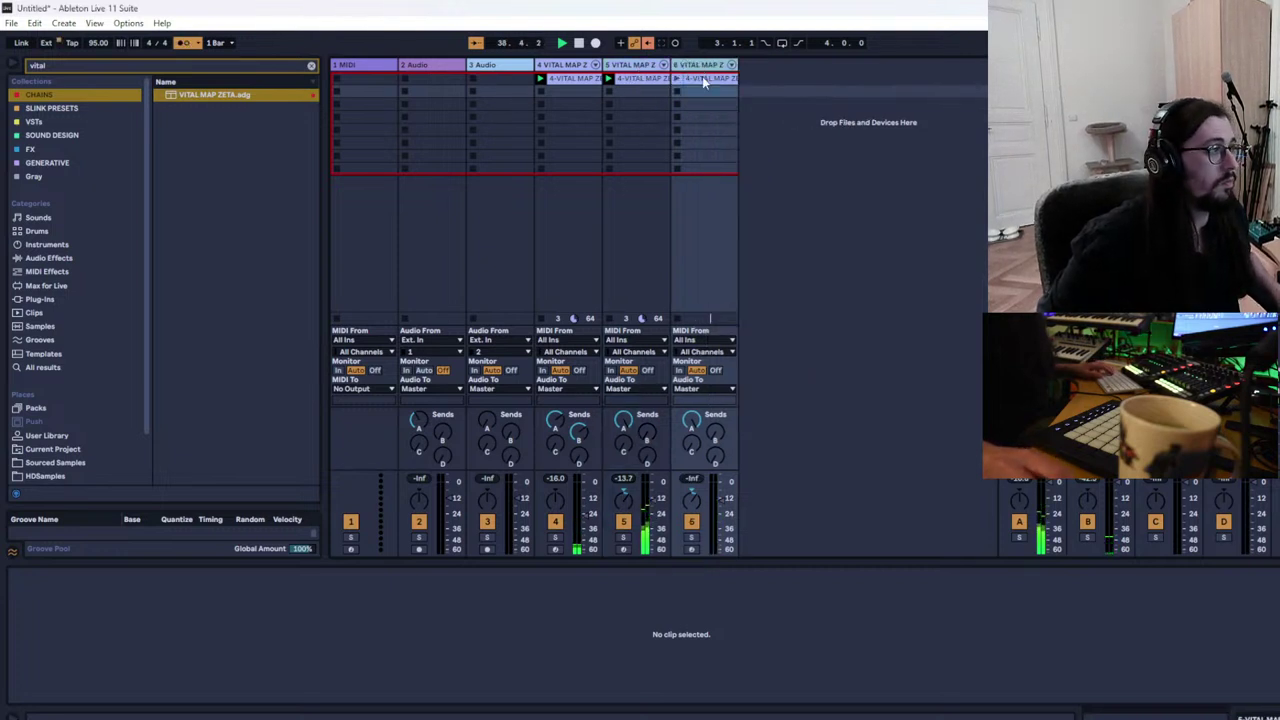
right_click(703, 80)
click(722, 88)
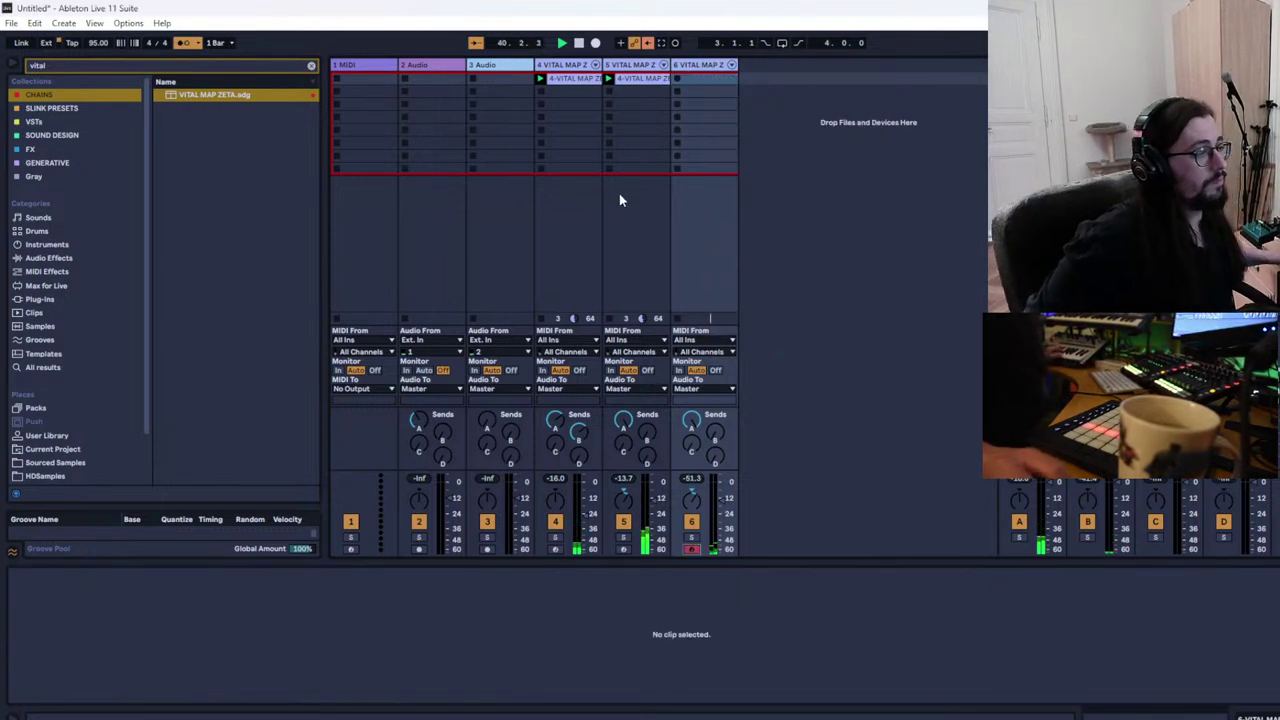
Open the Vital instrument on track 6 and reposition its window for editing
click(692, 70)
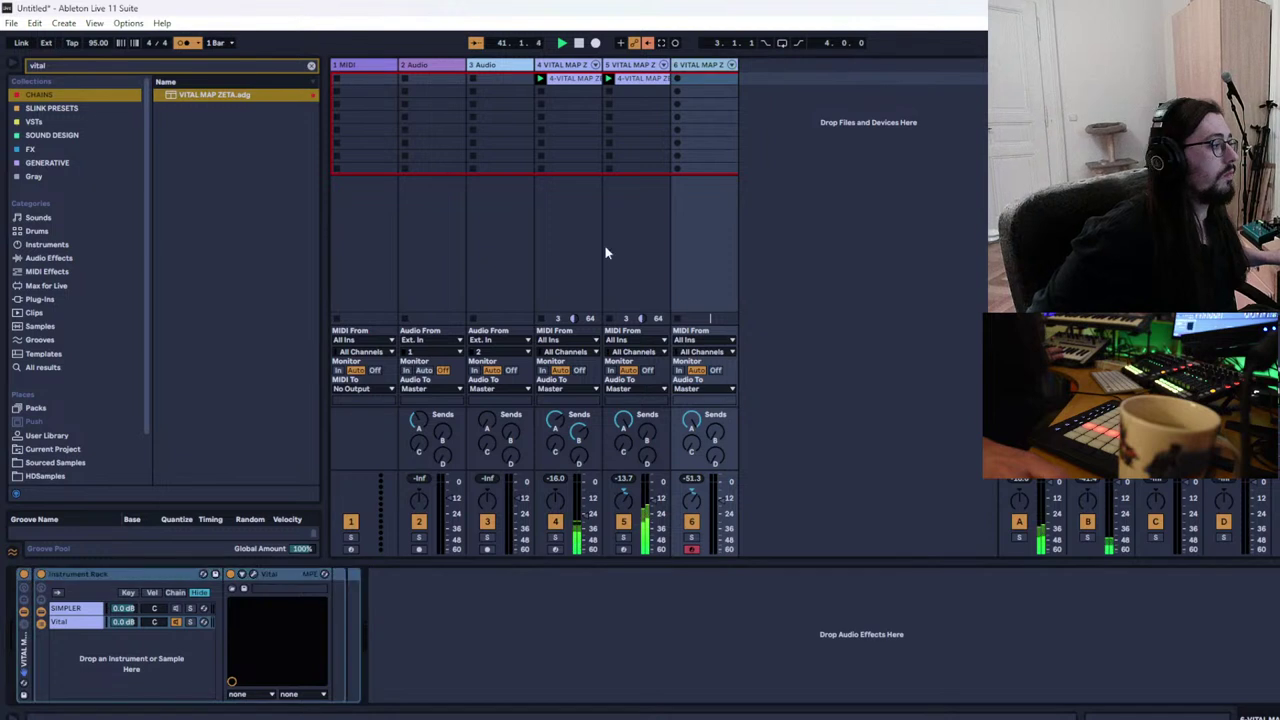
click(72, 626)
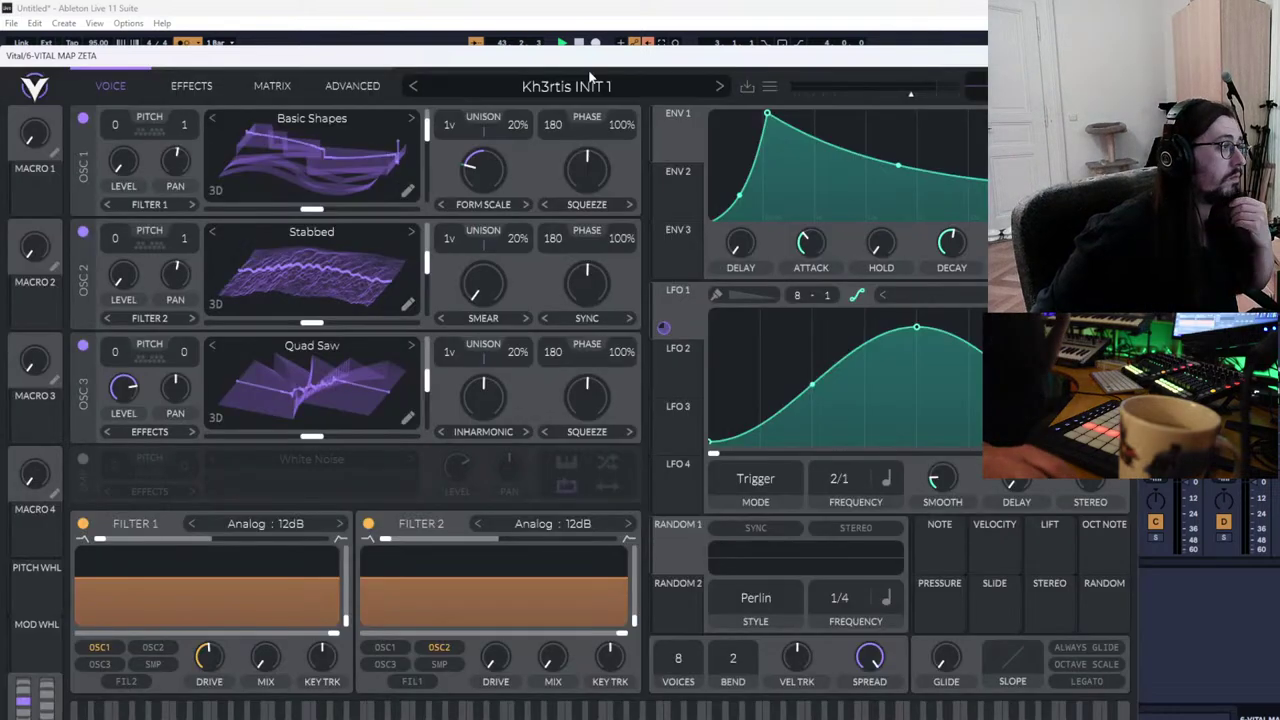
drag(593, 57, 637, 47)
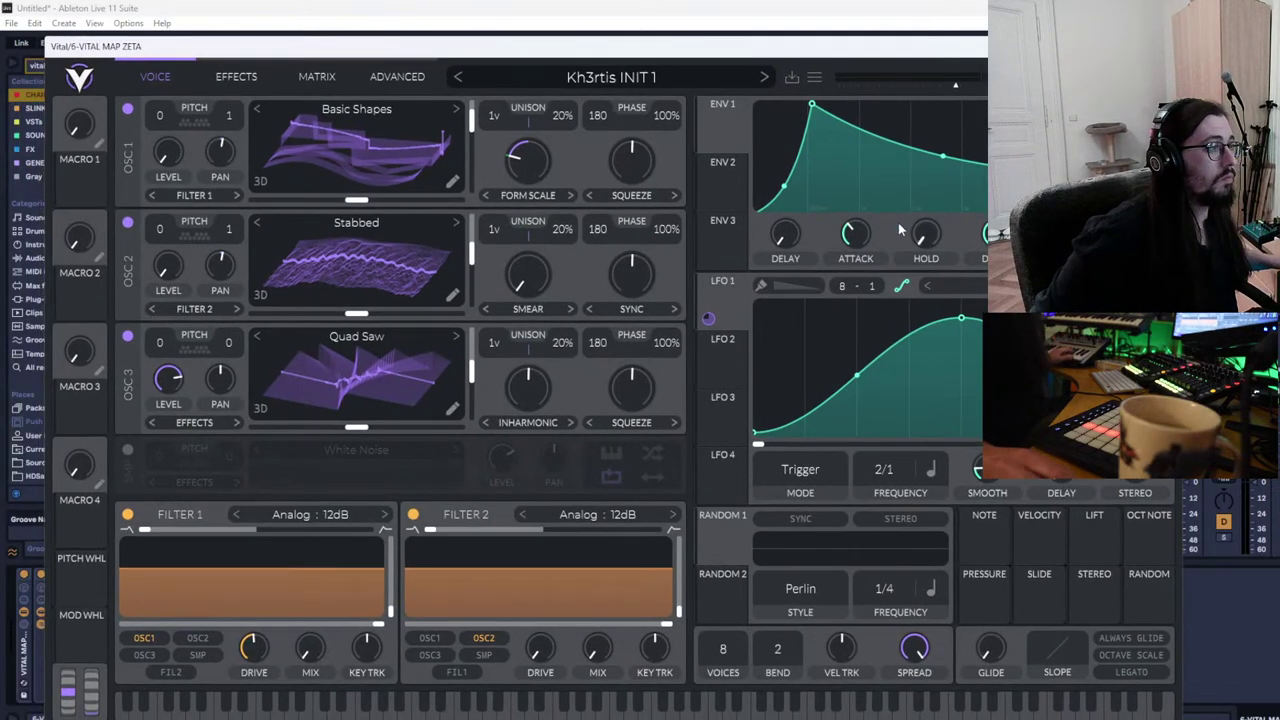
Reduce Envelope 1's attack to its minimum and load the Dirty Harp wavetable in Oscillator 1 with a shifted frame position
drag(393, 179, 412, 219)
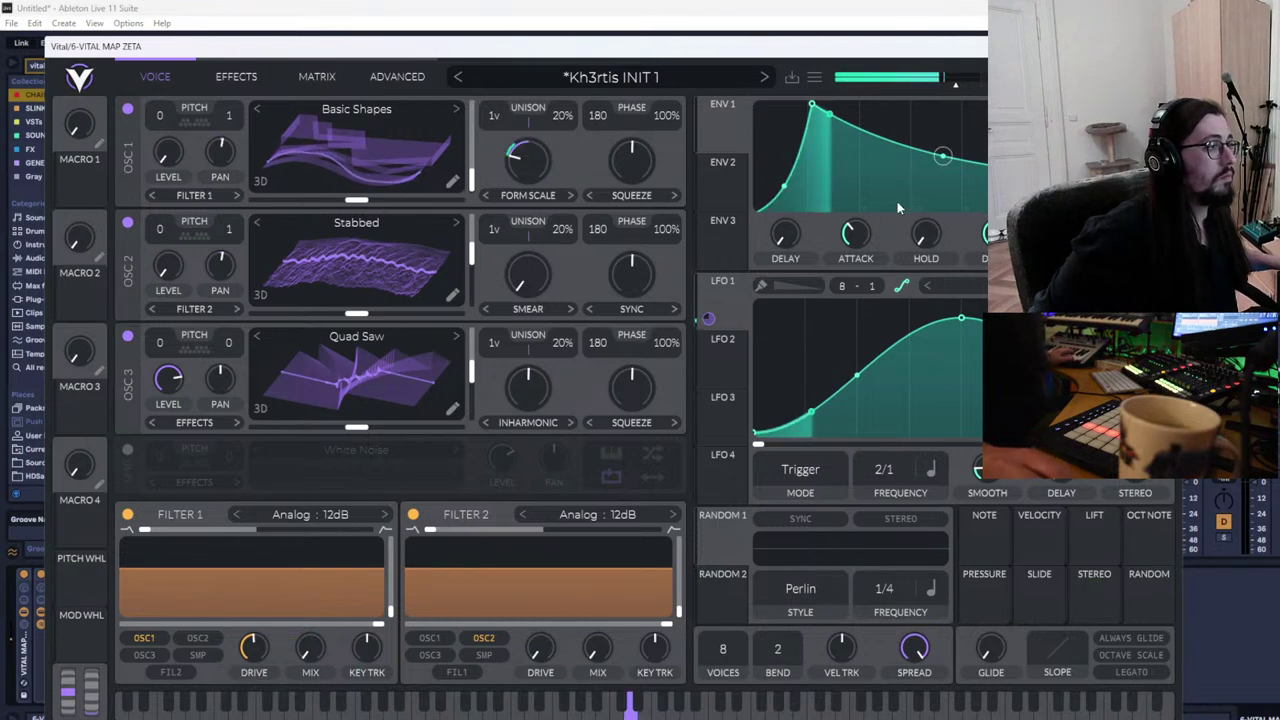
drag(866, 234, 858, 337)
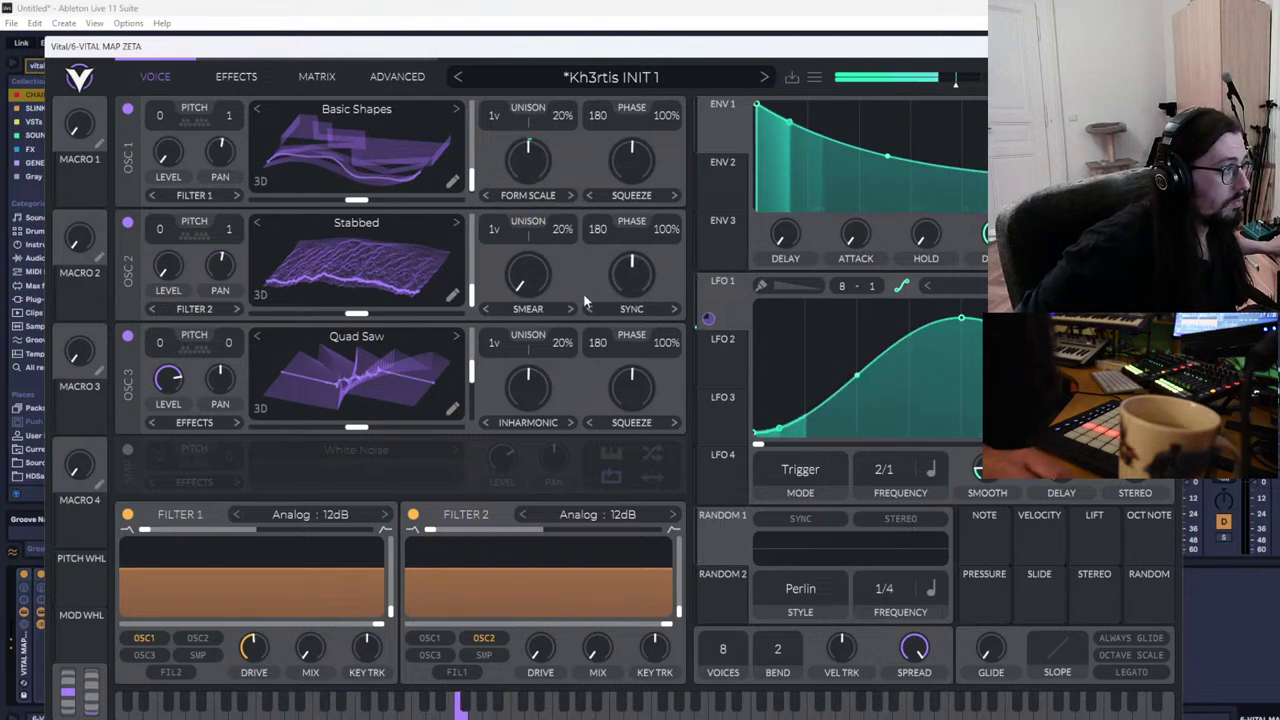
click(456, 109)
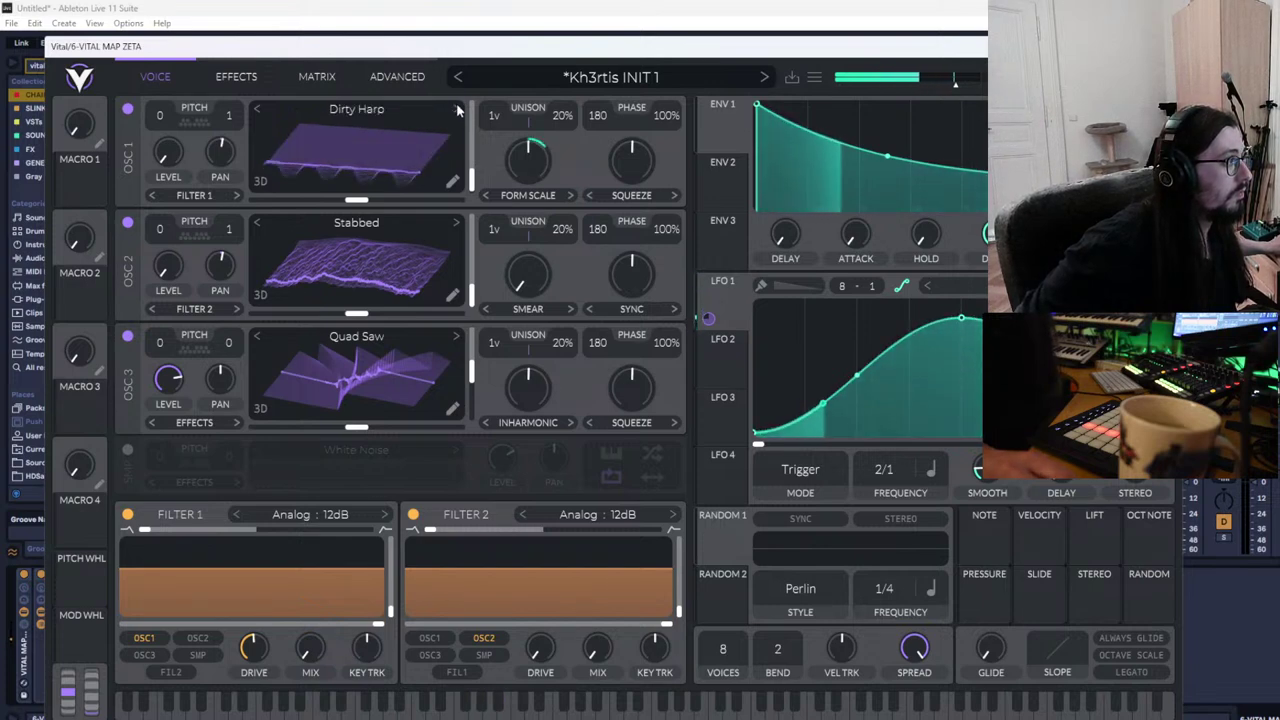
drag(381, 156, 368, 187)
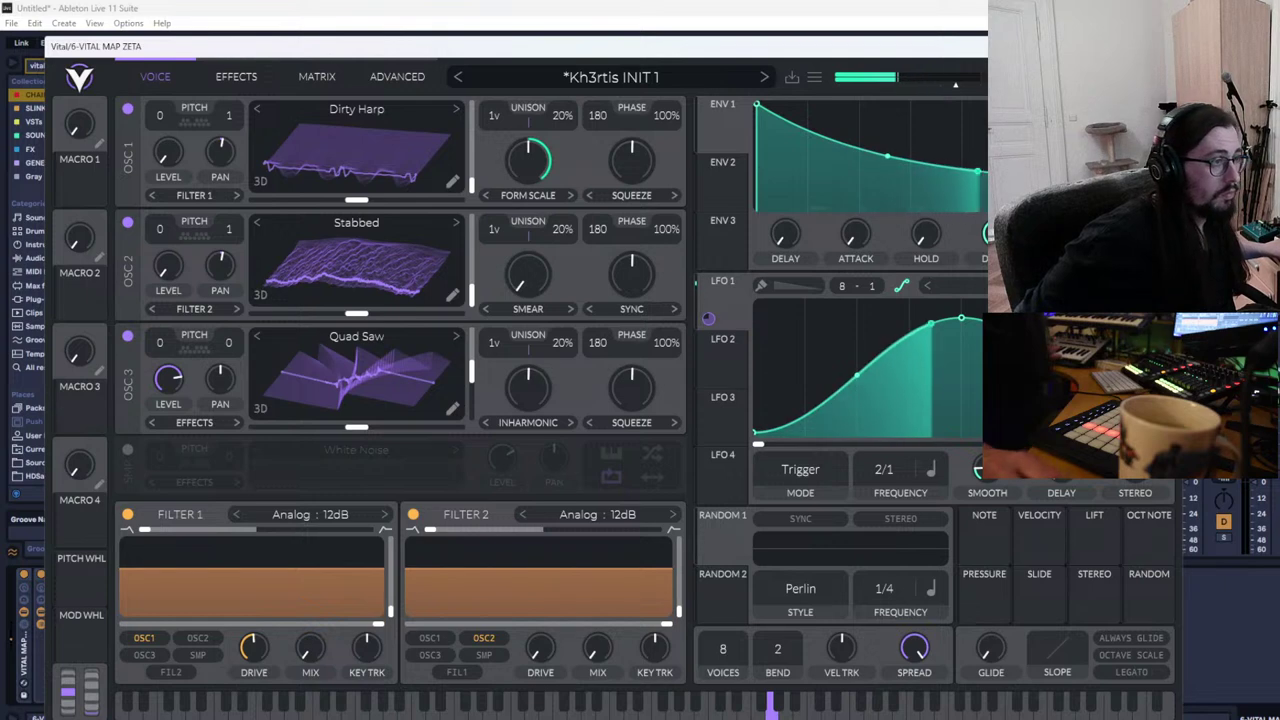
Set Filter 1's cutoff to about 23.5 semitones, its resonance to about 30% and its mix to maximum
mouse_move(267, 657)
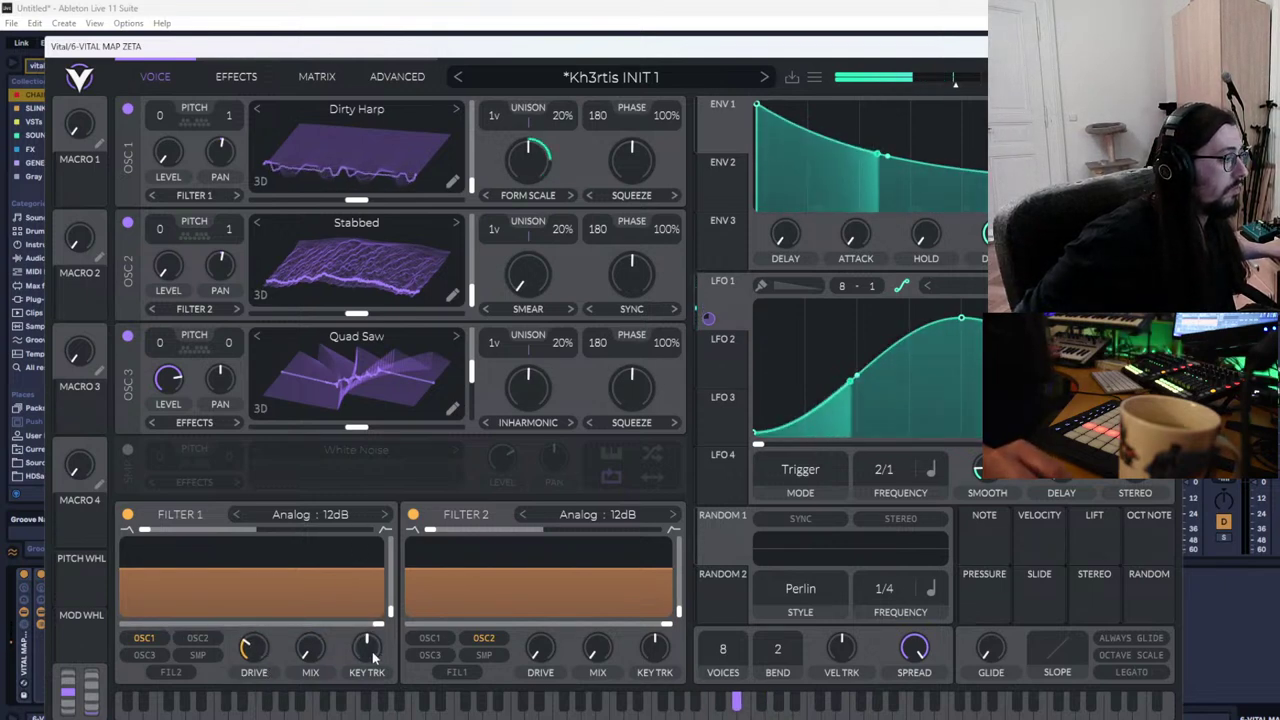
drag(392, 613, 275, 625)
mouse_move(391, 597)
mouse_down()
mouse_move(391, 617)
mouse_move(391, 606)
mouse_up()
drag(320, 651, 350, 541)
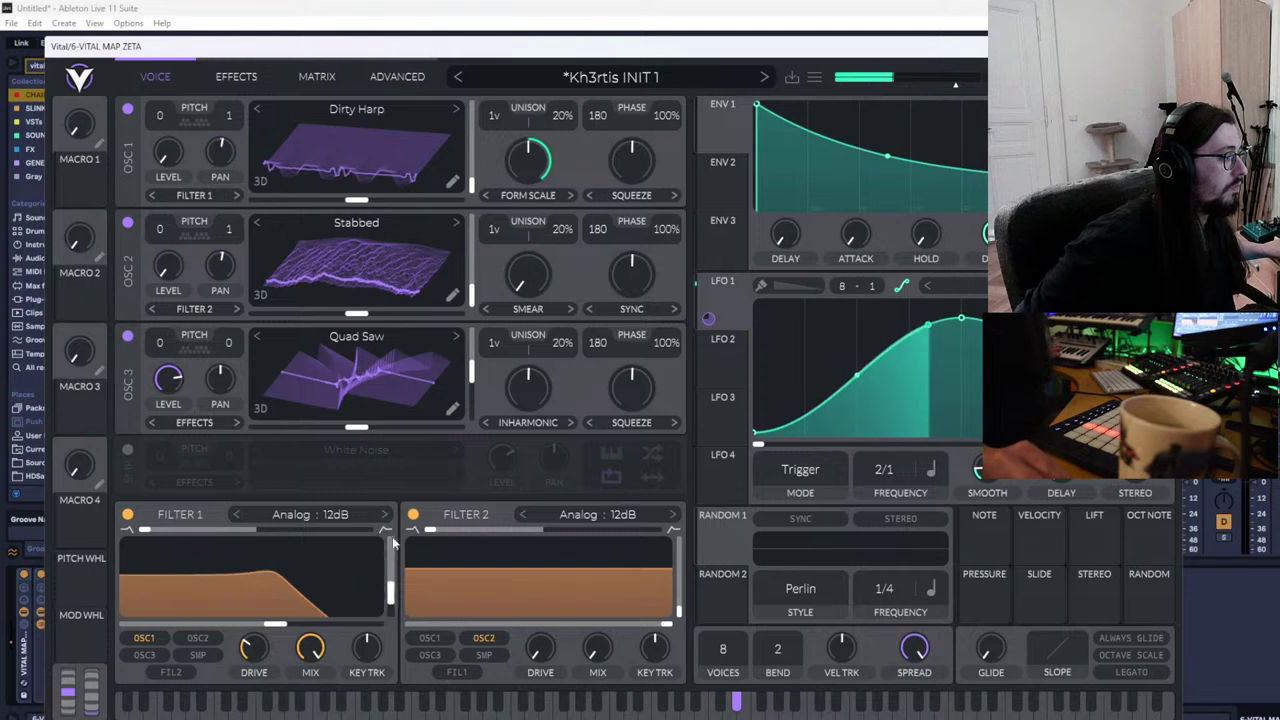
mouse_move(368, 601)
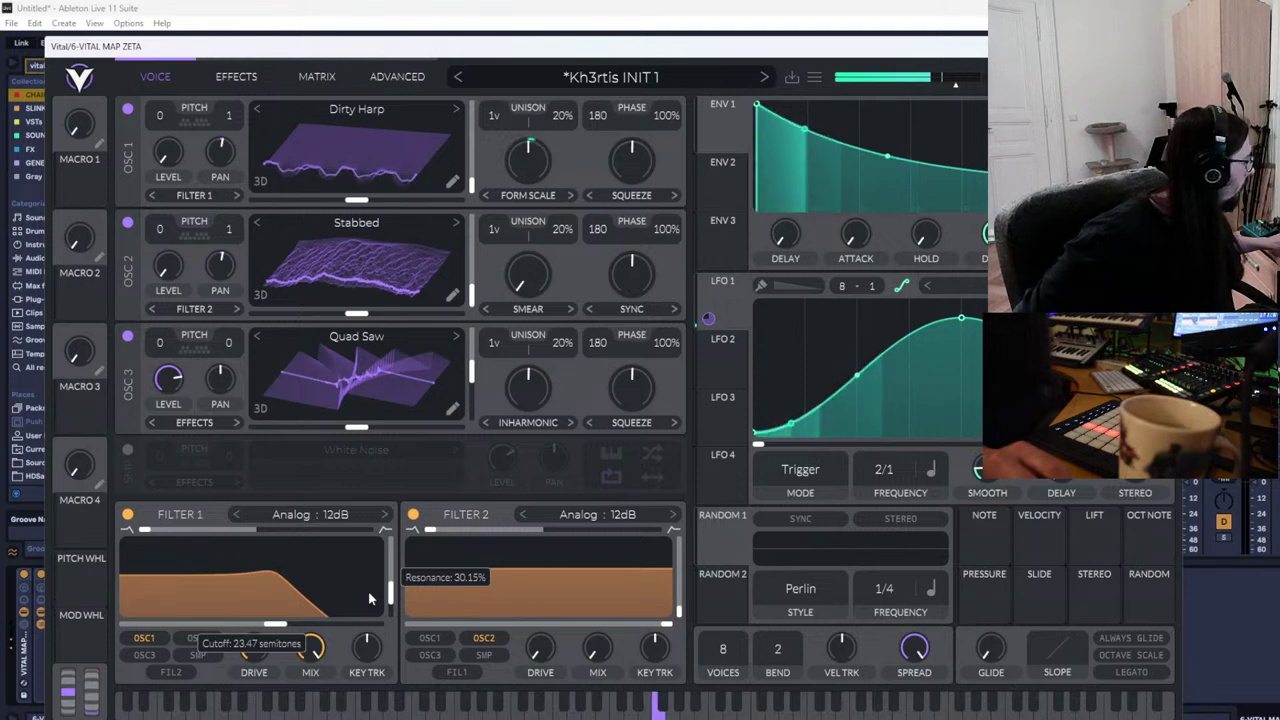
Raise Filter 1's resonance for a sharper peak and lower its cutoff to about -15 semitones
drag(364, 589, 390, 578)
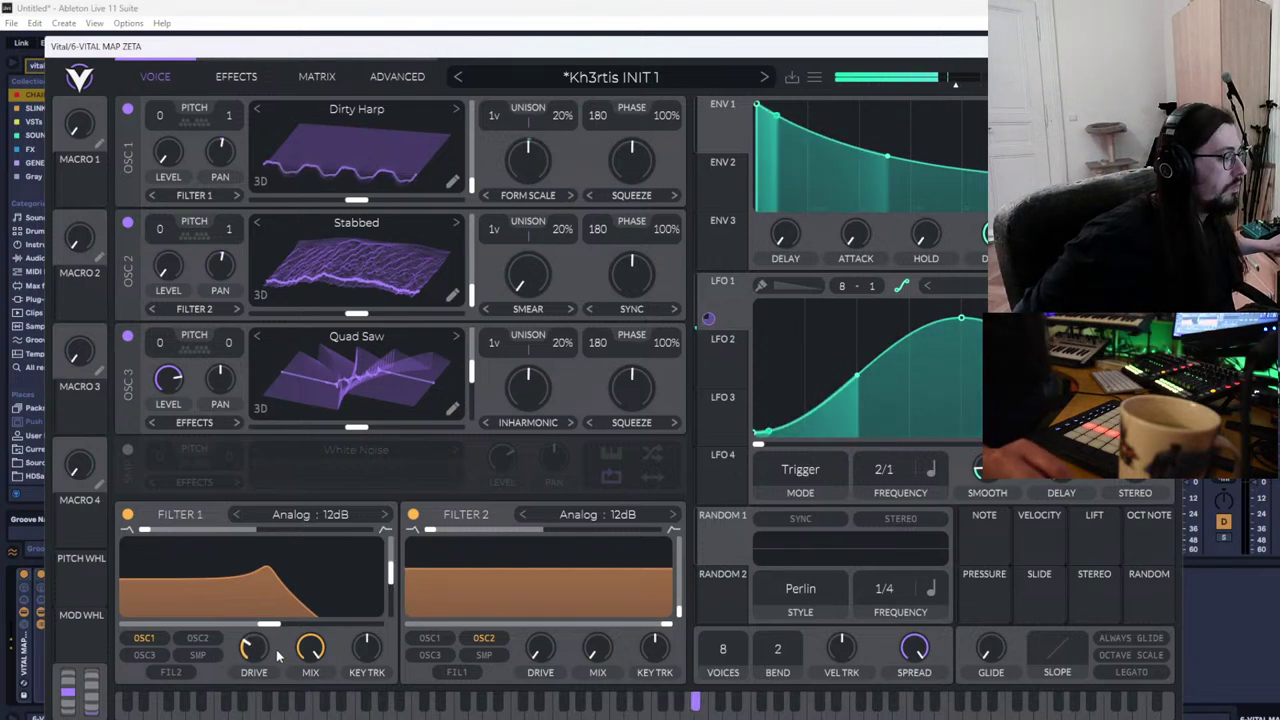
drag(268, 622, 227, 628)
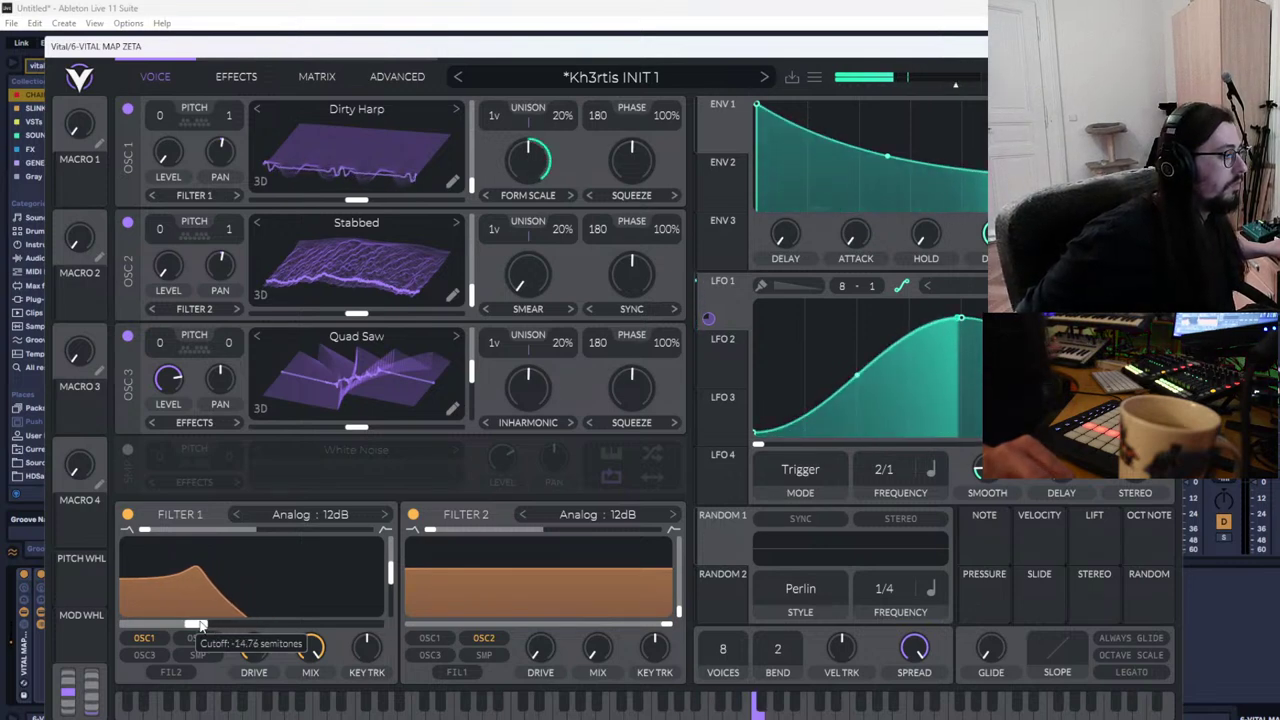
drag(227, 628, 198, 624)
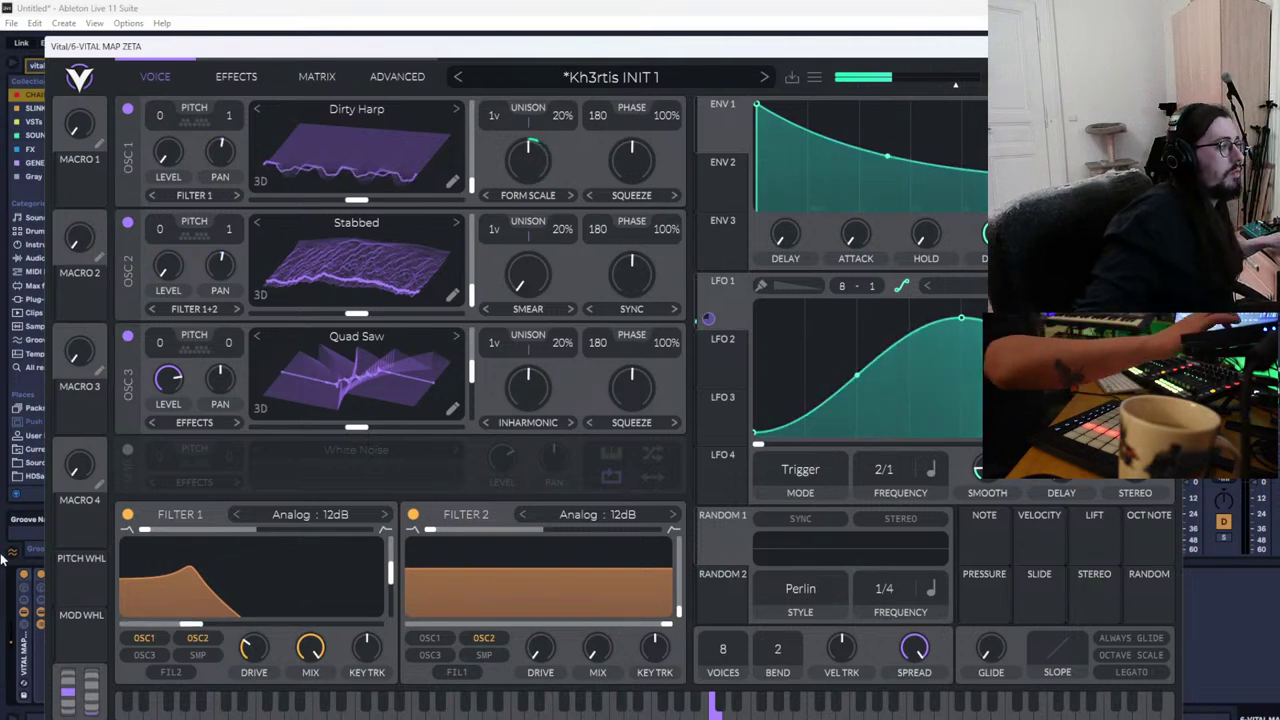
Isolate Oscillator 1 by turning off Oscillators 3 and 2, and raise its level to maximum
click(128, 337)
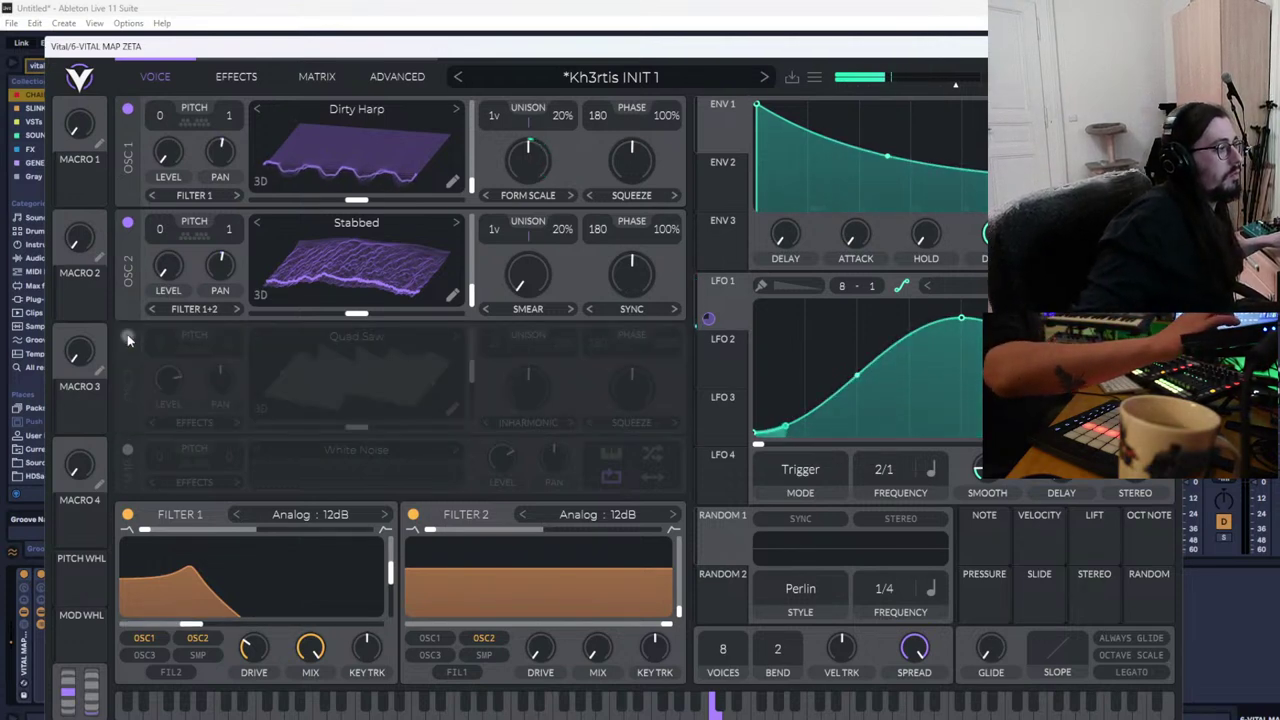
click(128, 223)
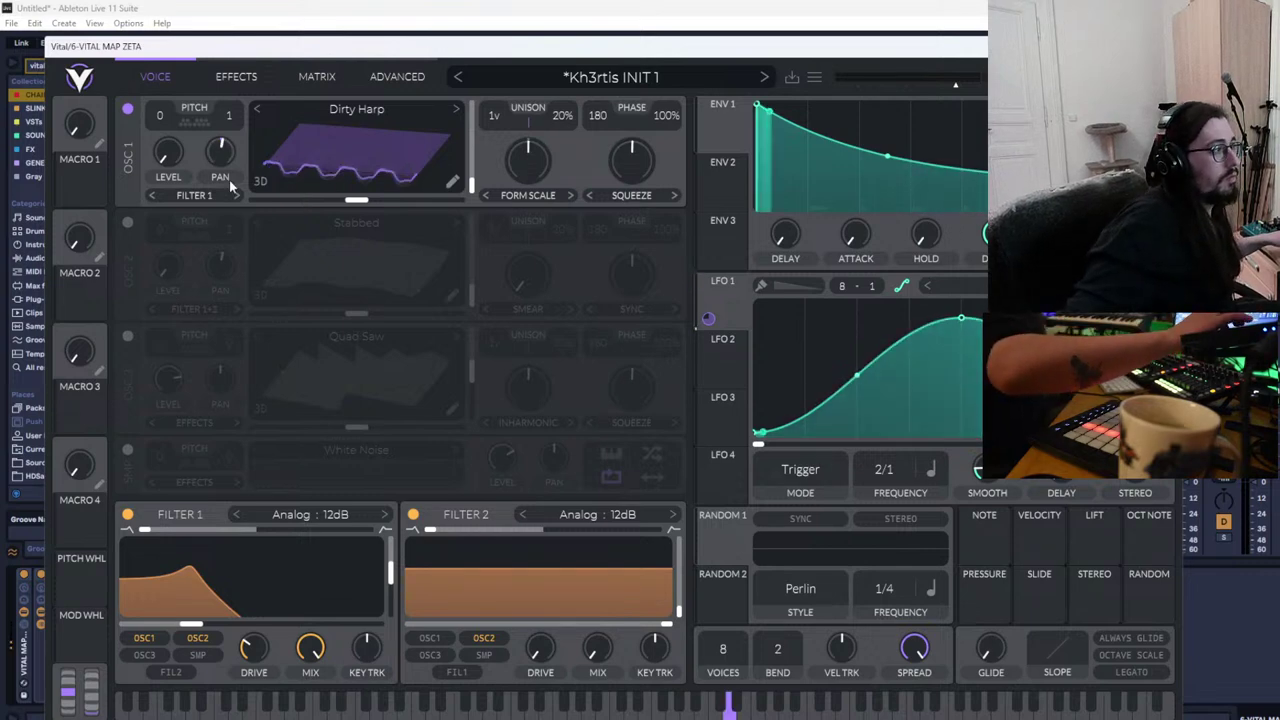
drag(171, 166, 144, 2)
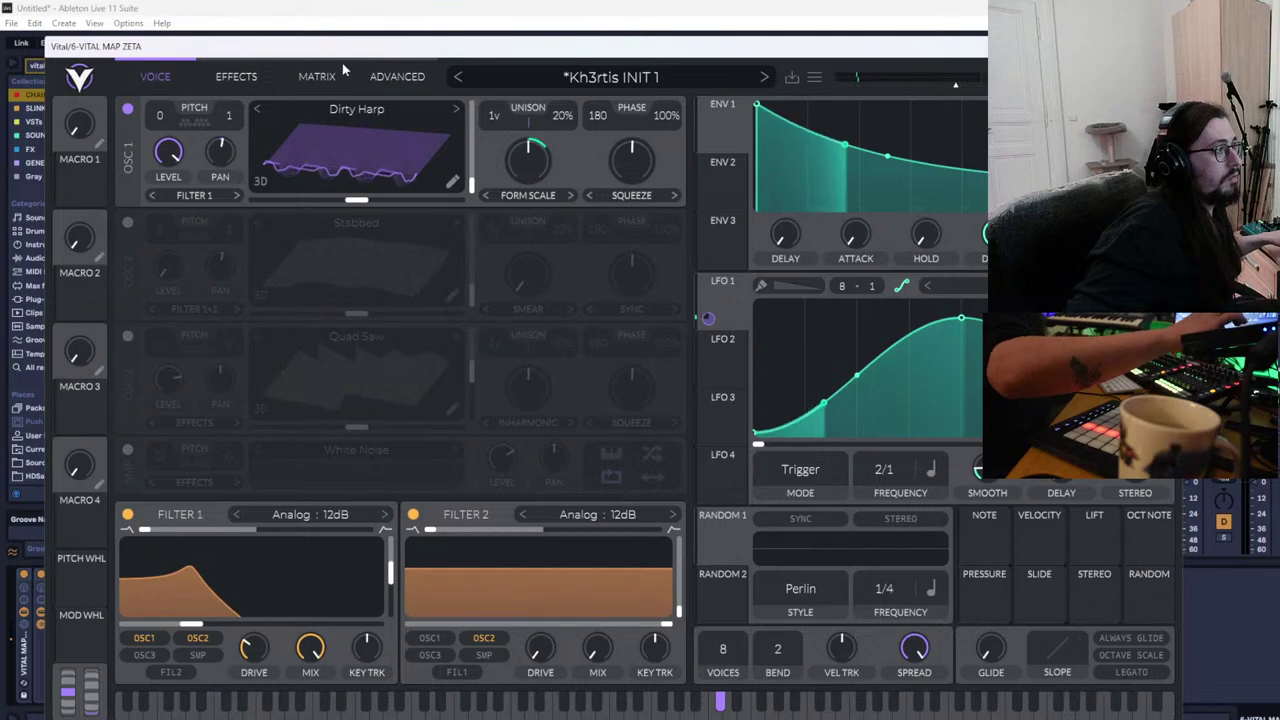
Change Oscillator 1's wavetable to E Piano 1, turn Oscillators 2 and 3 back on and close Vital's window
drag(409, 54, 443, 177)
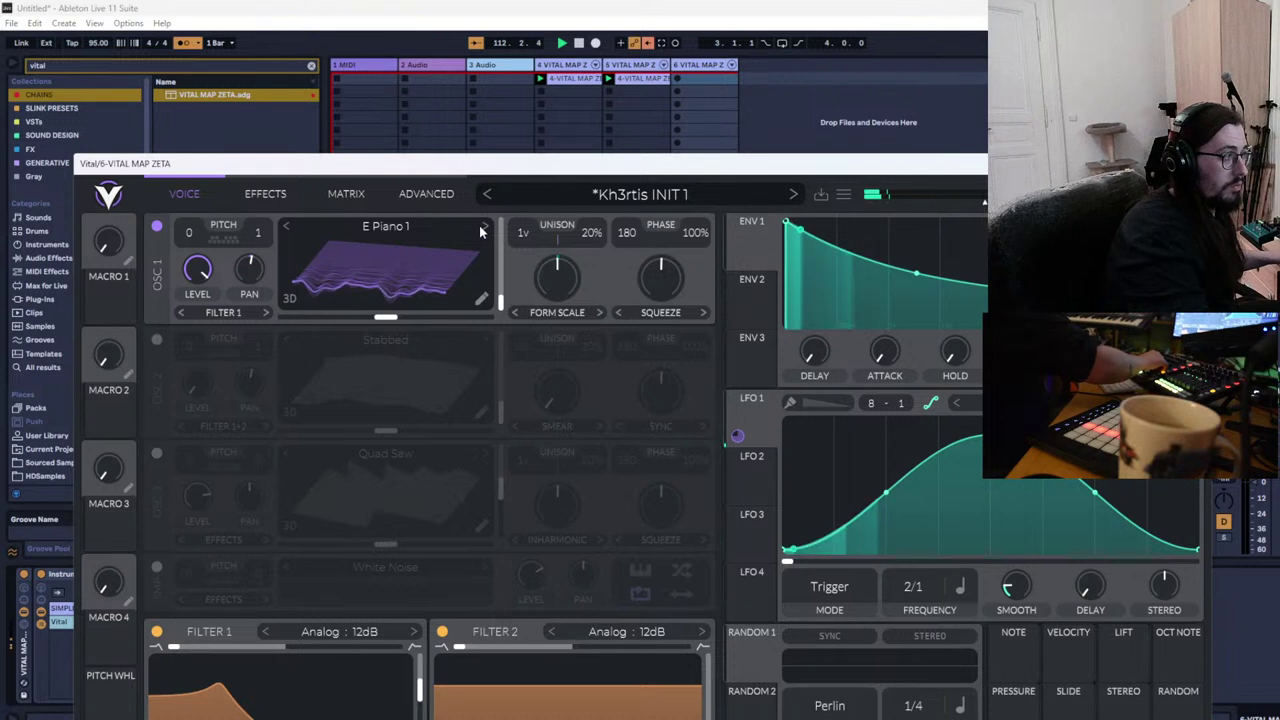
click(157, 340)
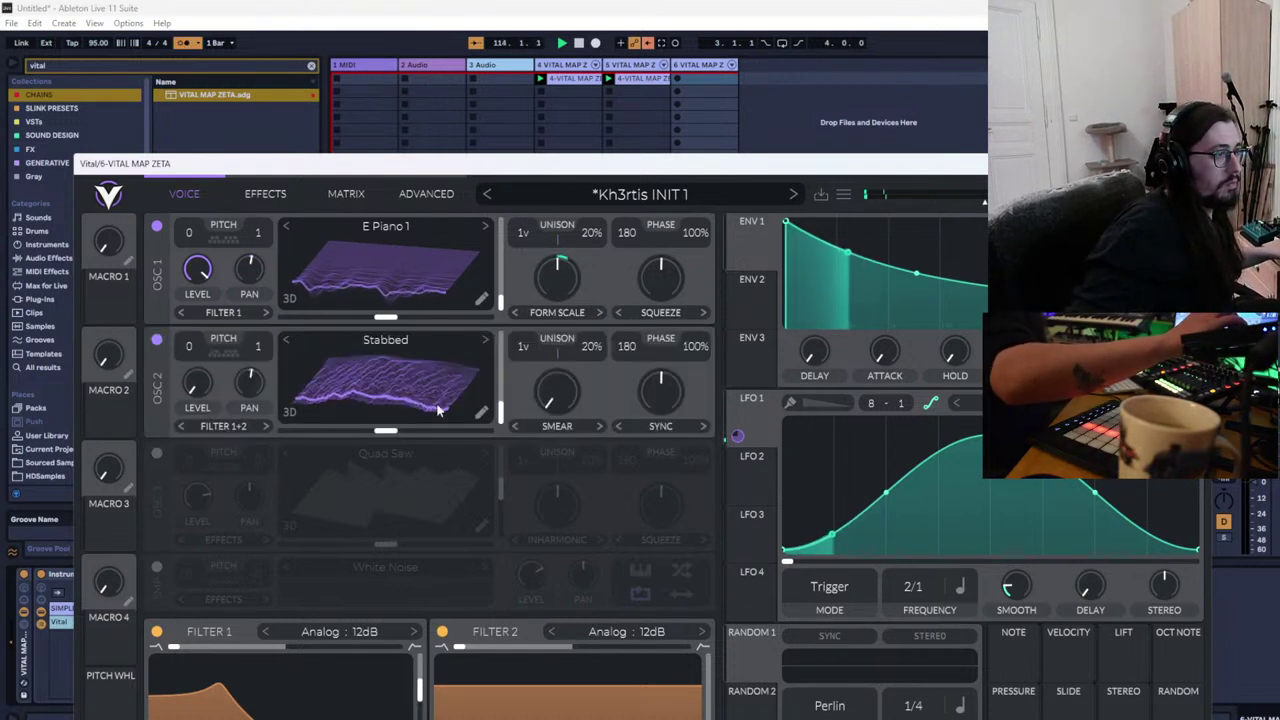
click(157, 454)
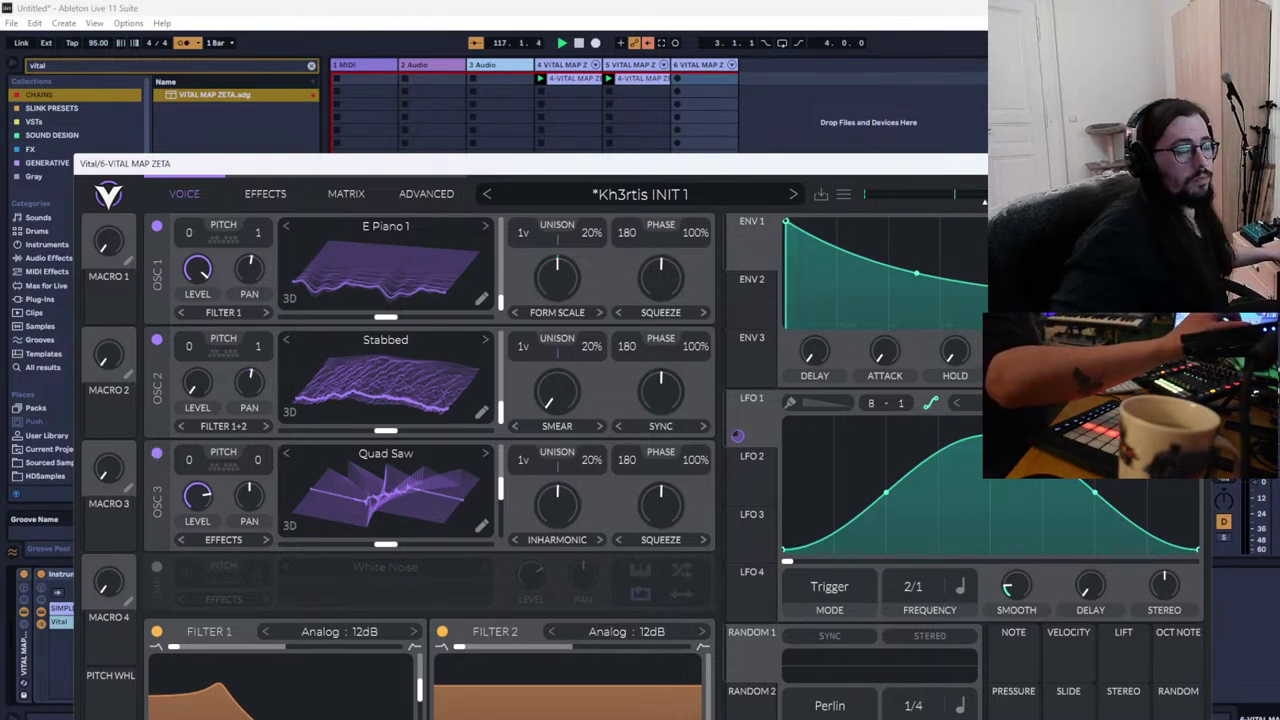
click(1198, 163)
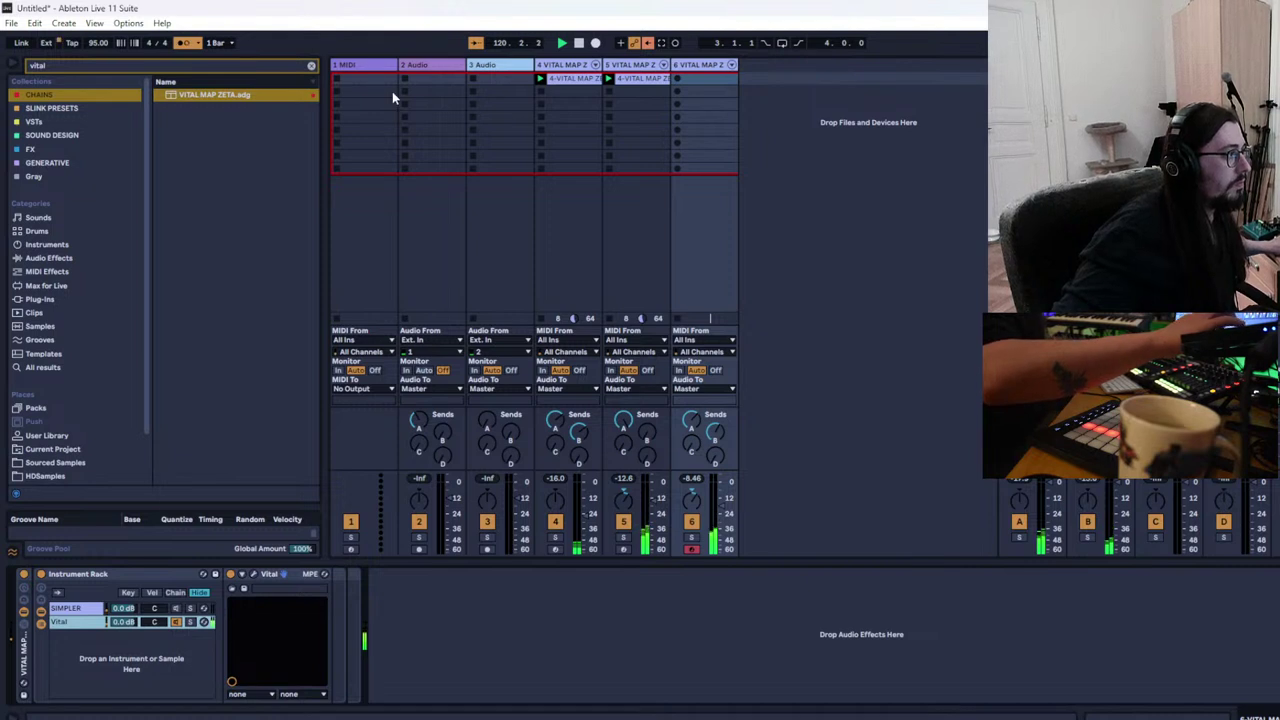
Try the ARP (MIDI) RACK-1 preset on track 6 by searching the browser for "arp", and undo loading it
text(arp)
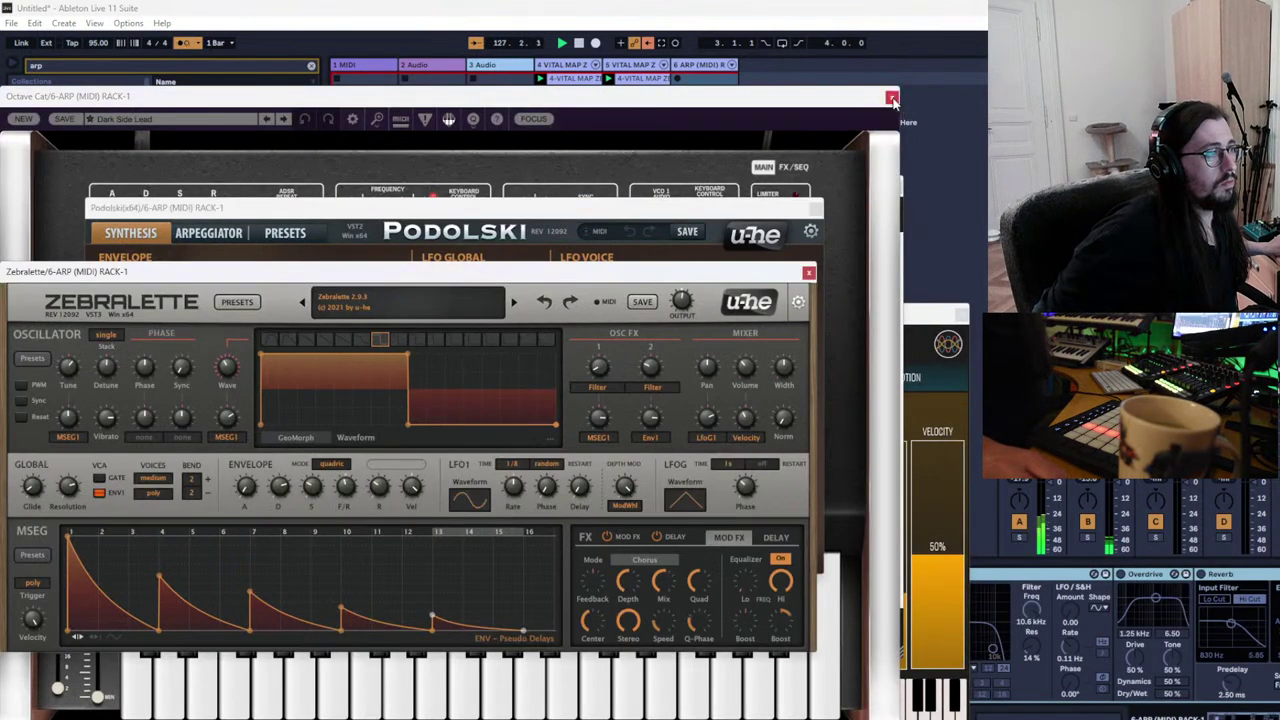
click(892, 98)
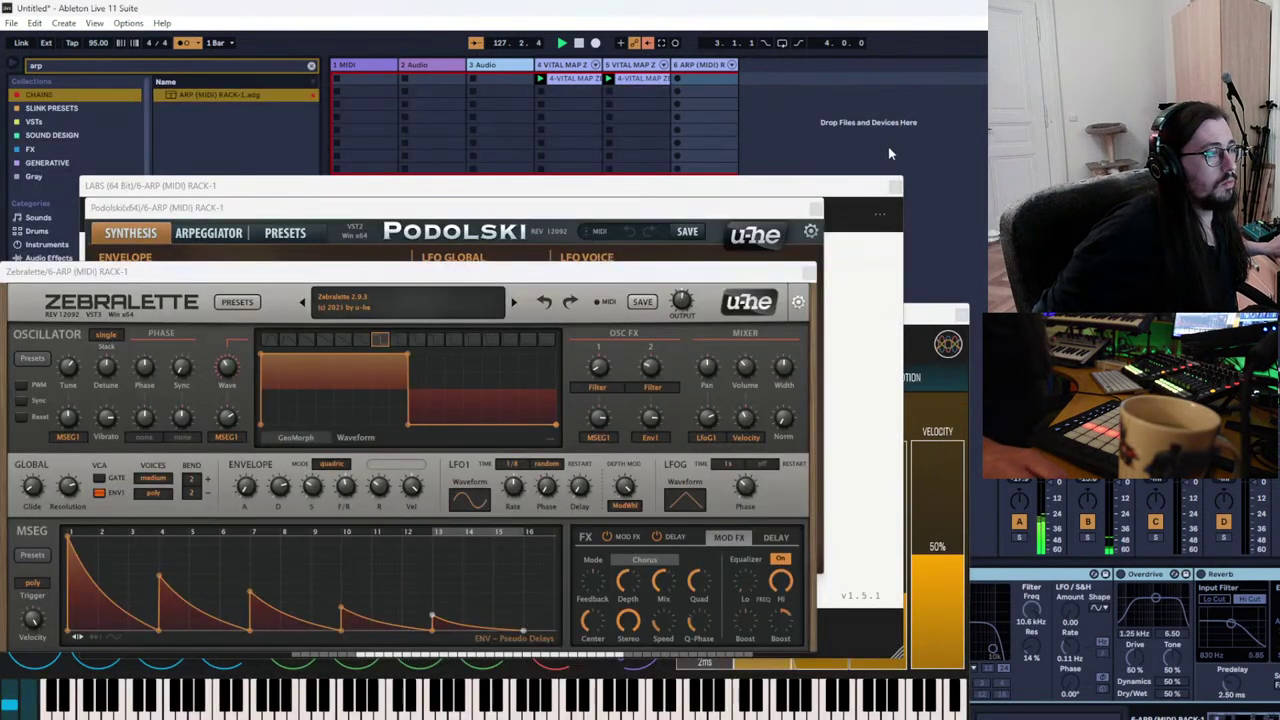
click(817, 209)
click(809, 273)
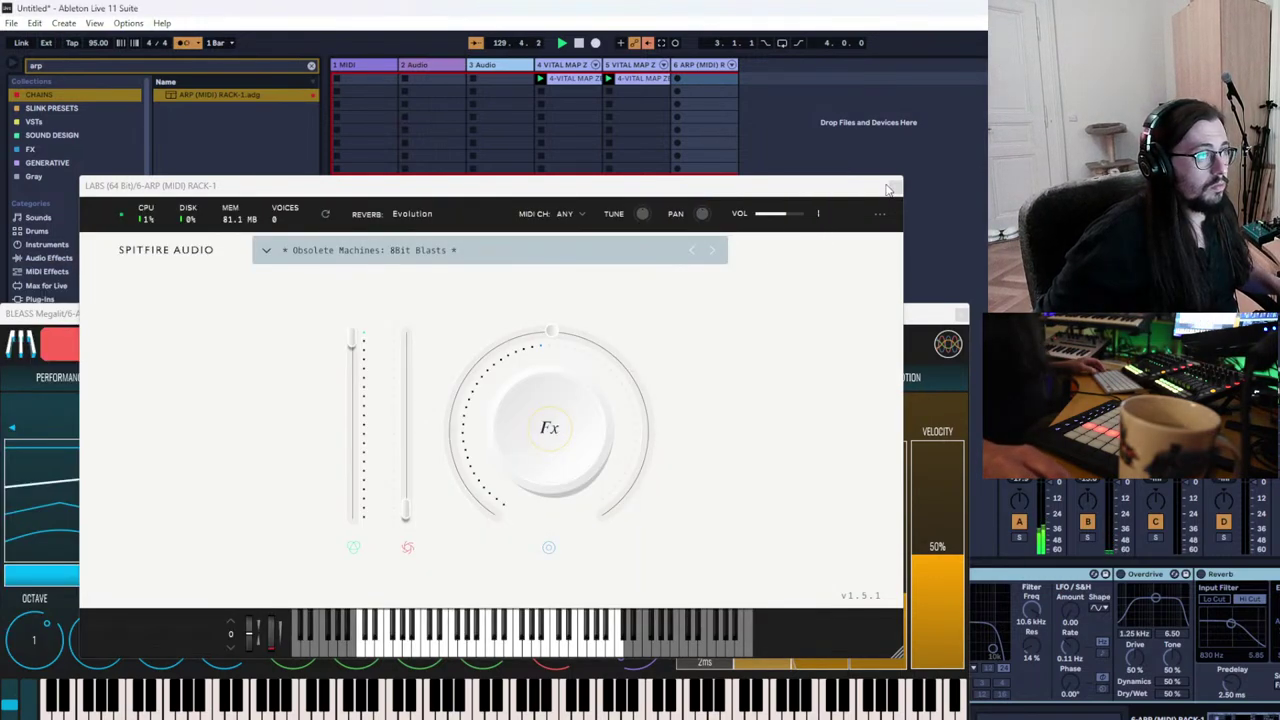
click(889, 188)
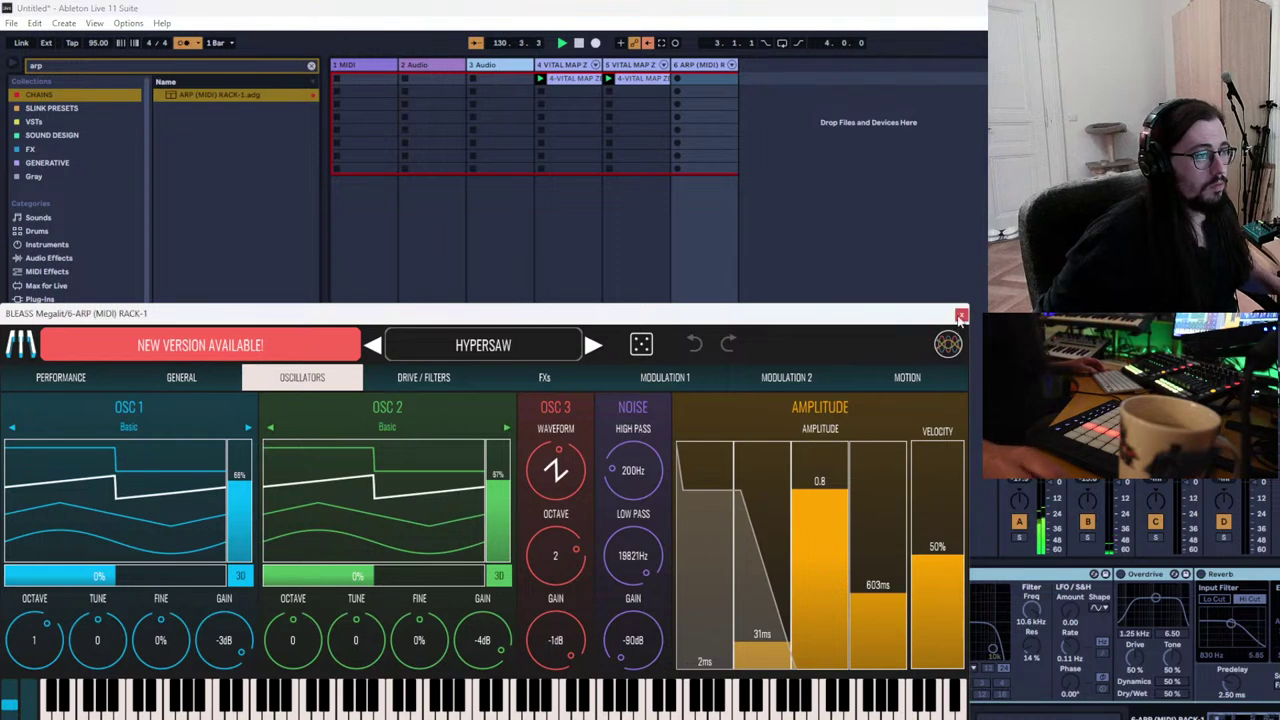
click(960, 316)
click(230, 622)
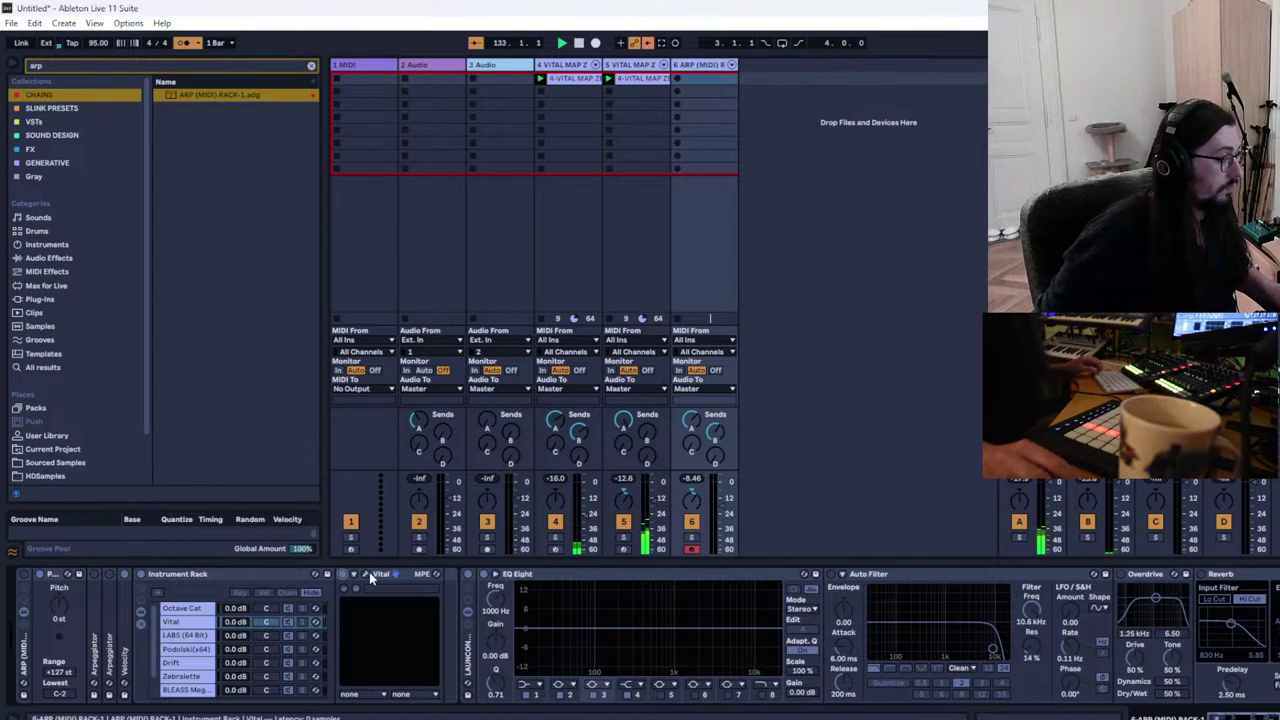
key(ctrl+z)
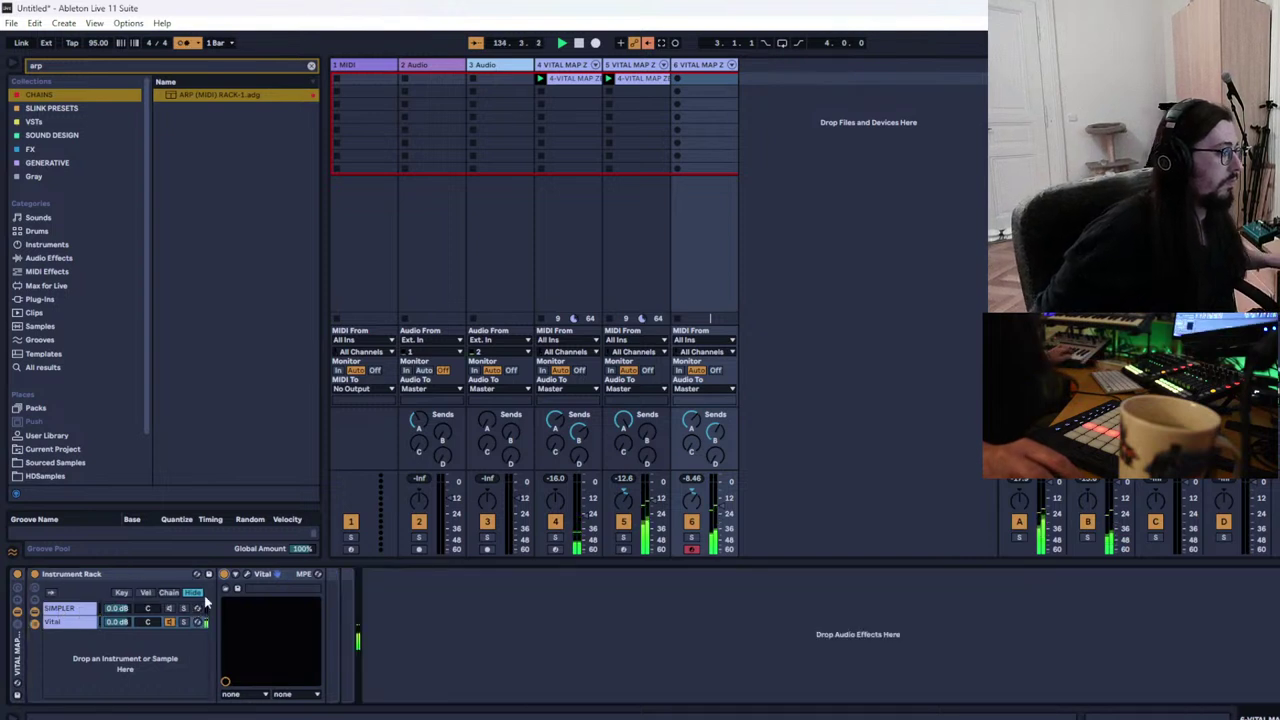
Insert the Arpeggiator MIDI effect before Vital in track 6's instrument rack and set its groove to Swing 32
click(213, 64)
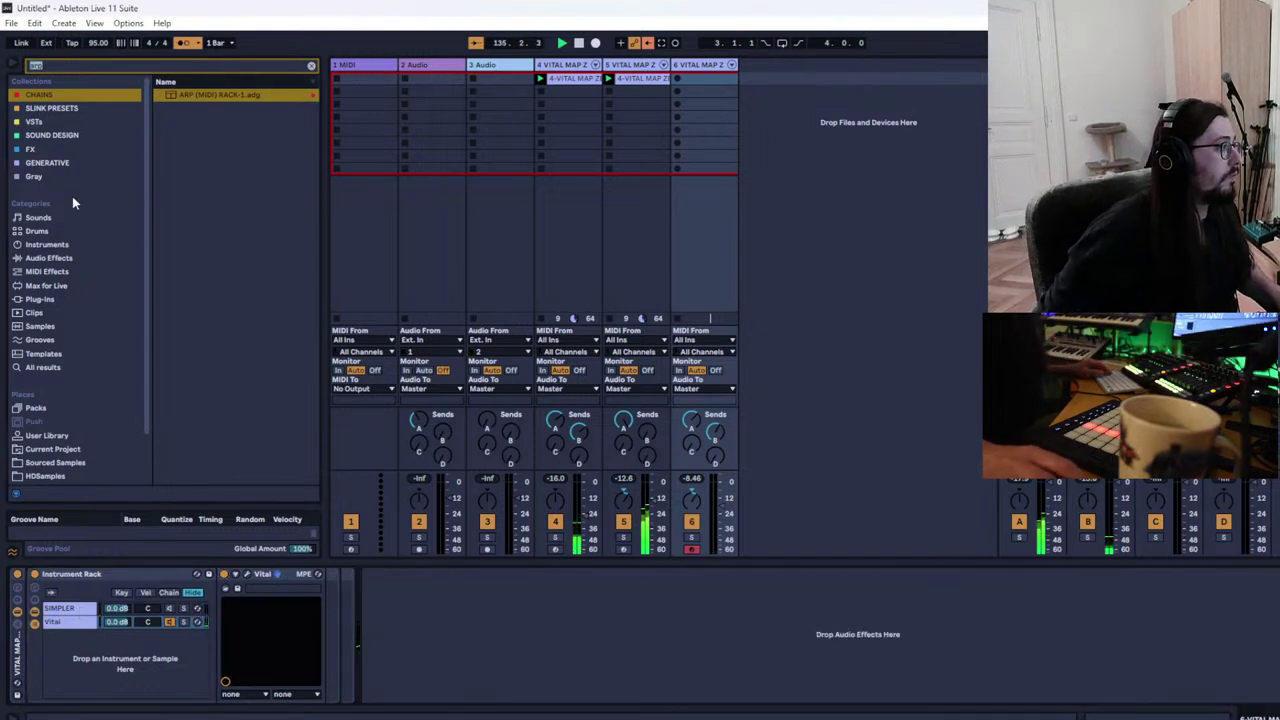
click(60, 258)
click(47, 271)
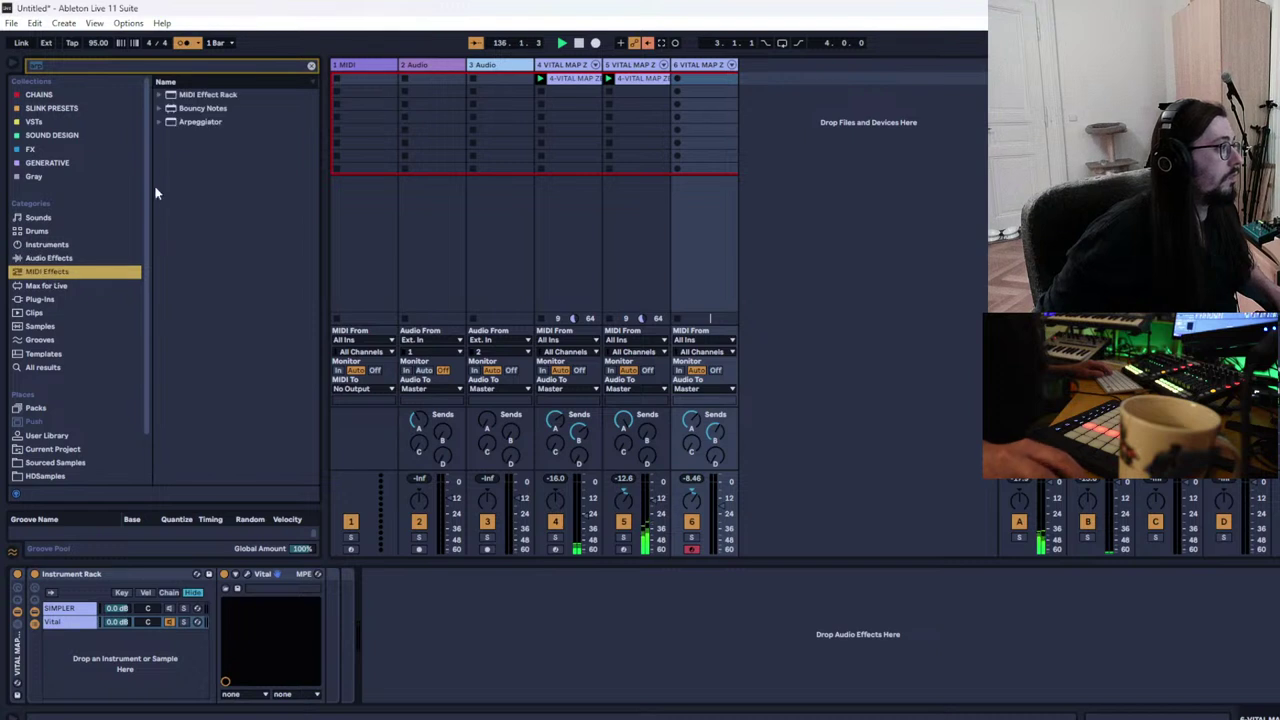
click(167, 121)
mouse_move(203, 124)
mouse_down()
mouse_move(405, 638)
mouse_move(212, 628)
mouse_move(227, 621)
mouse_up()
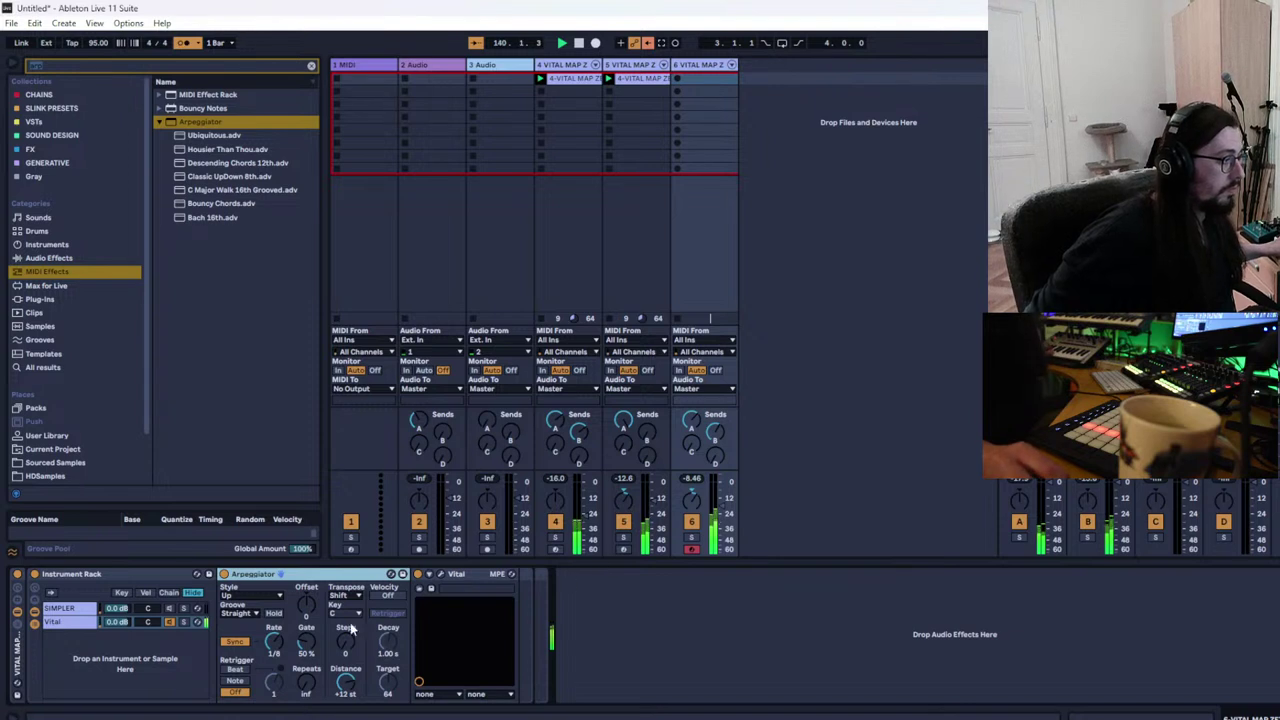
click(250, 613)
click(237, 656)
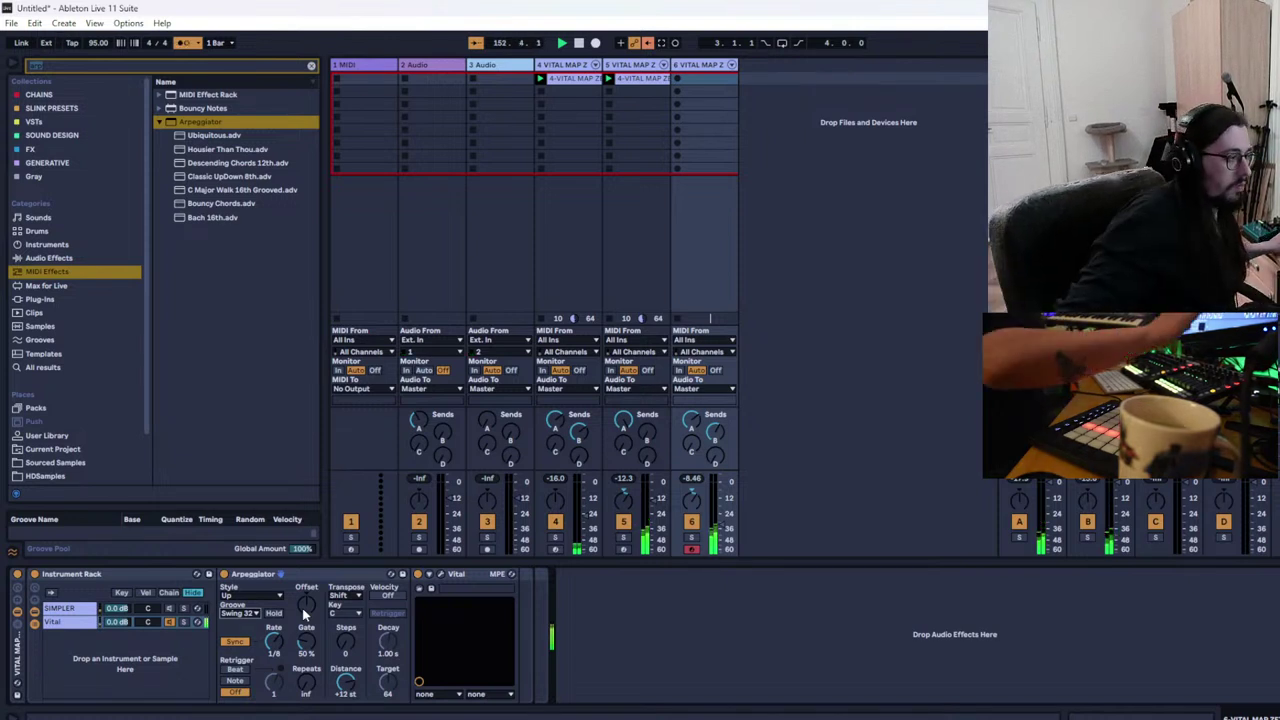
Select the Vital chain and start recording a MIDI clip in the second slot of track 6
click(80, 626)
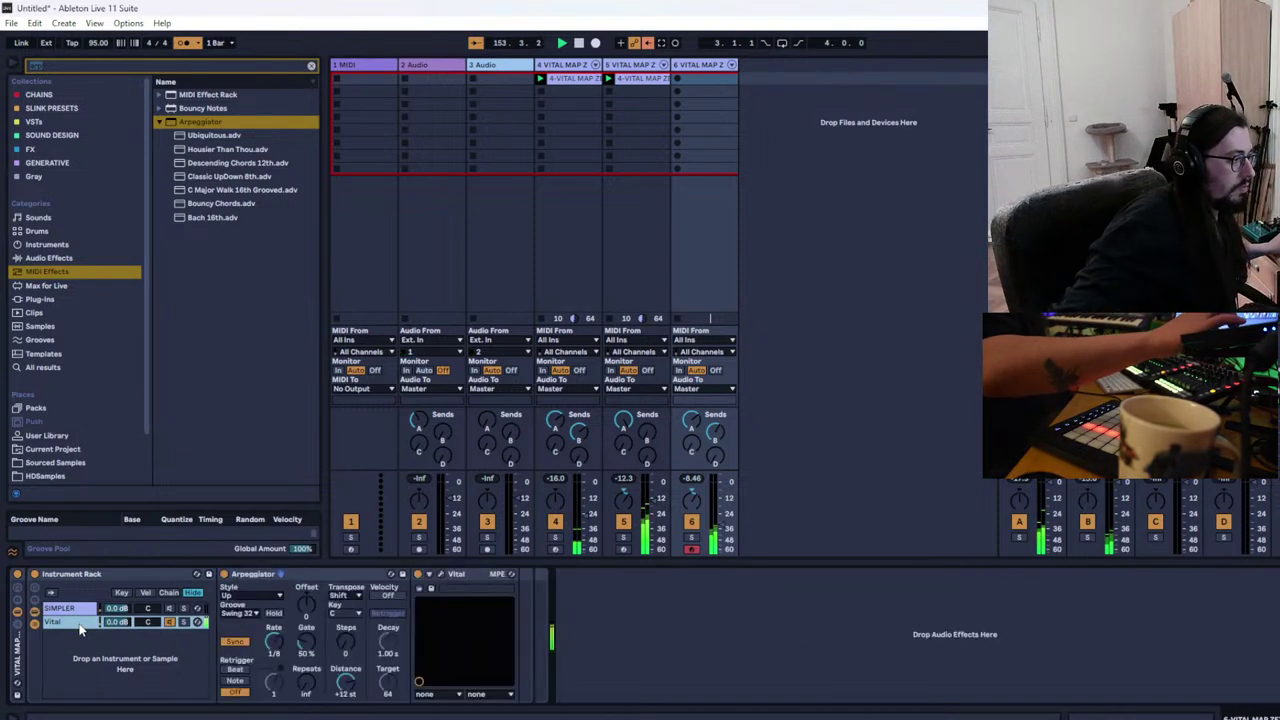
click(677, 93)
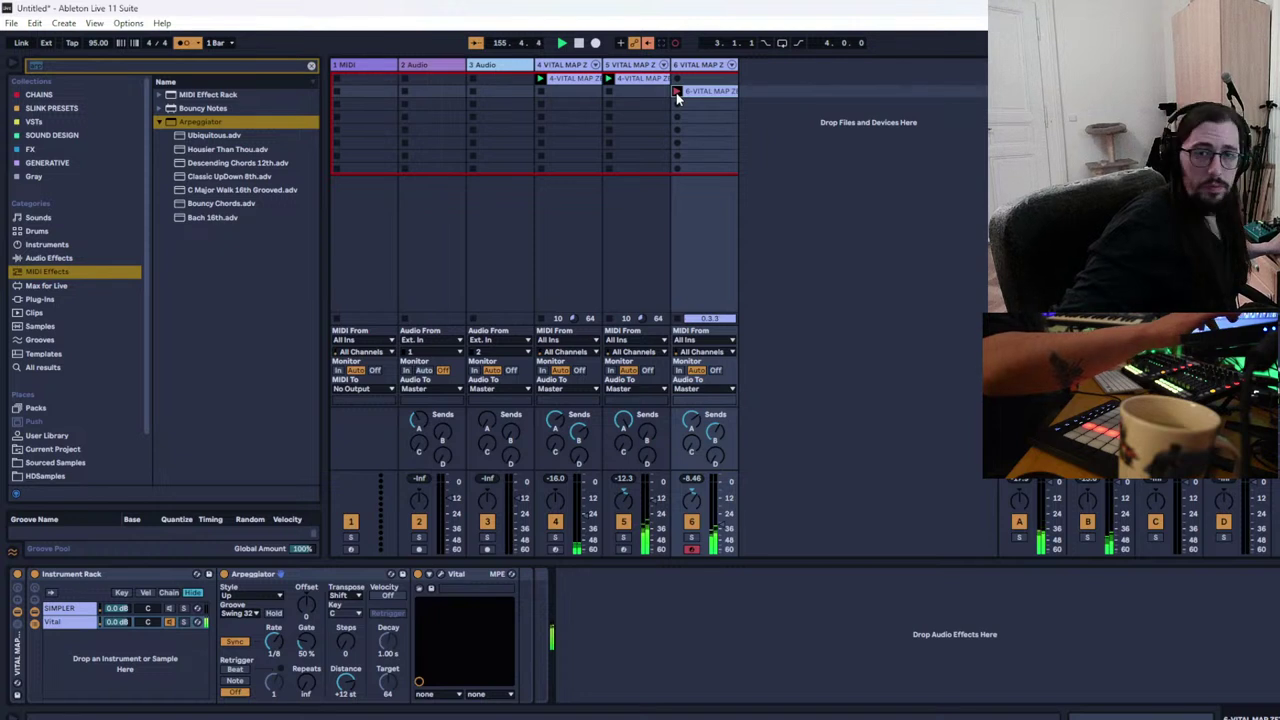
Try to cut the clip being recorded on track 6
right_click(677, 96)
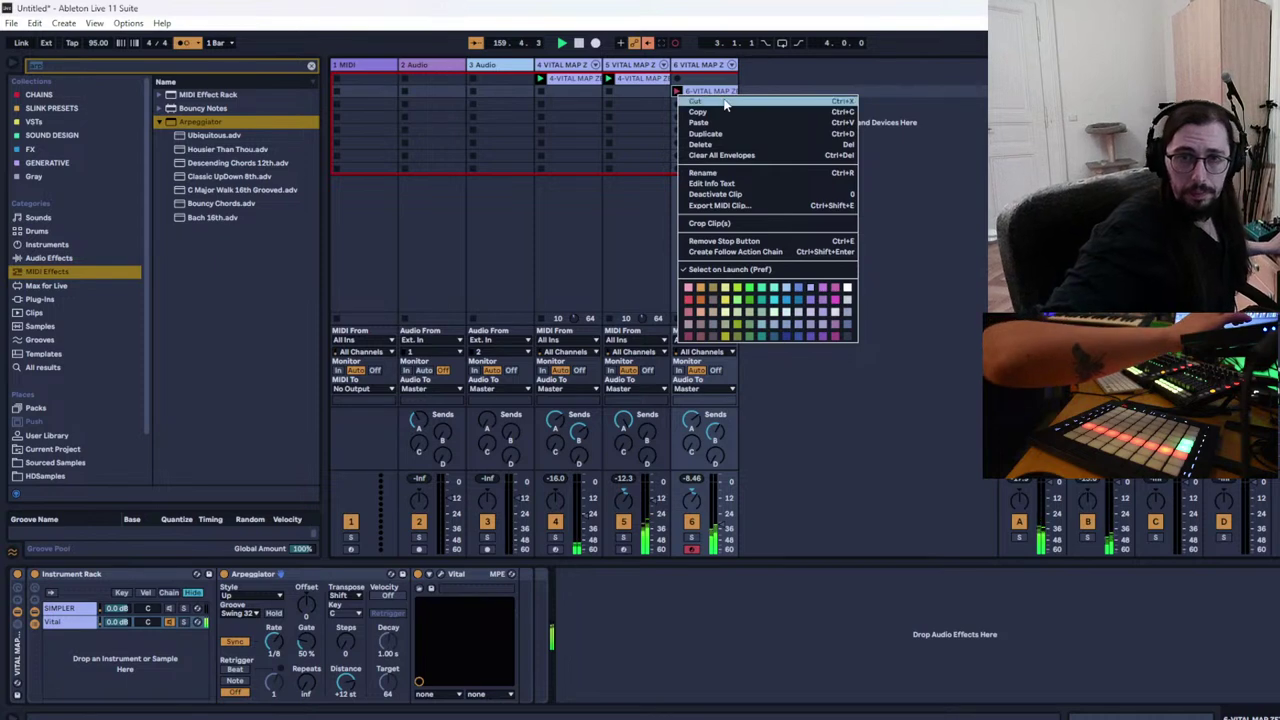
click(725, 101)
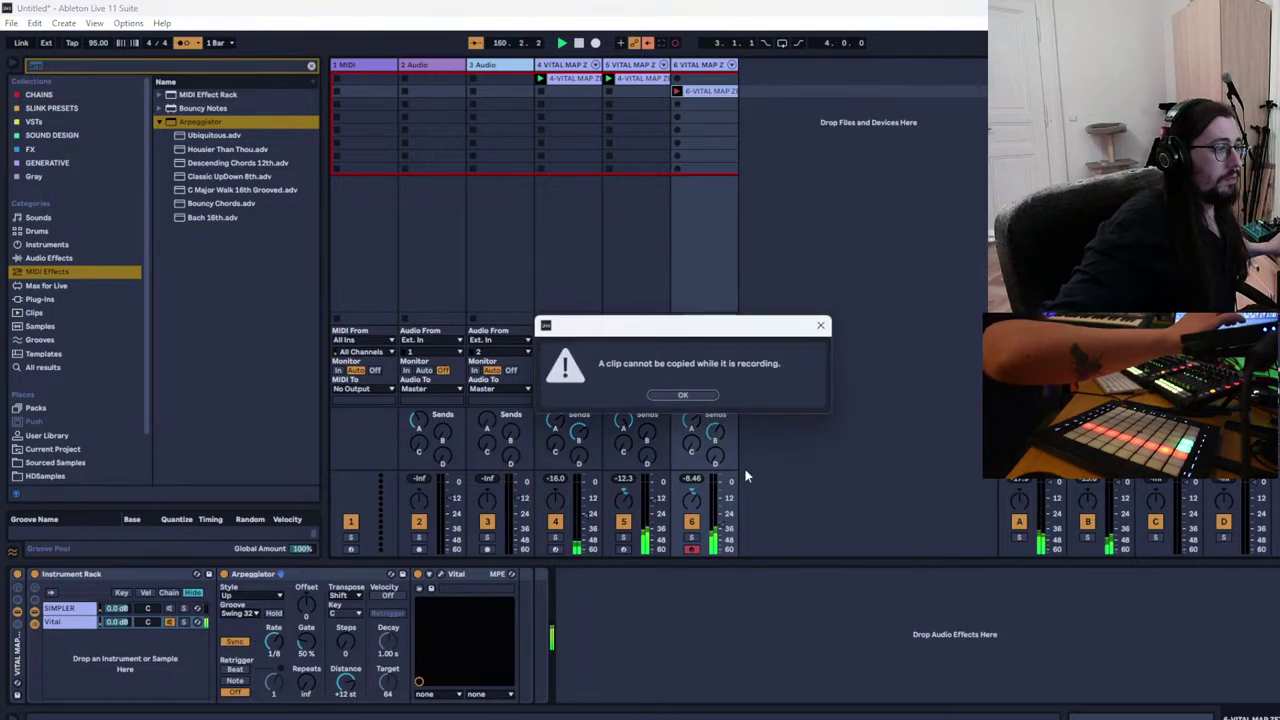
click(682, 395)
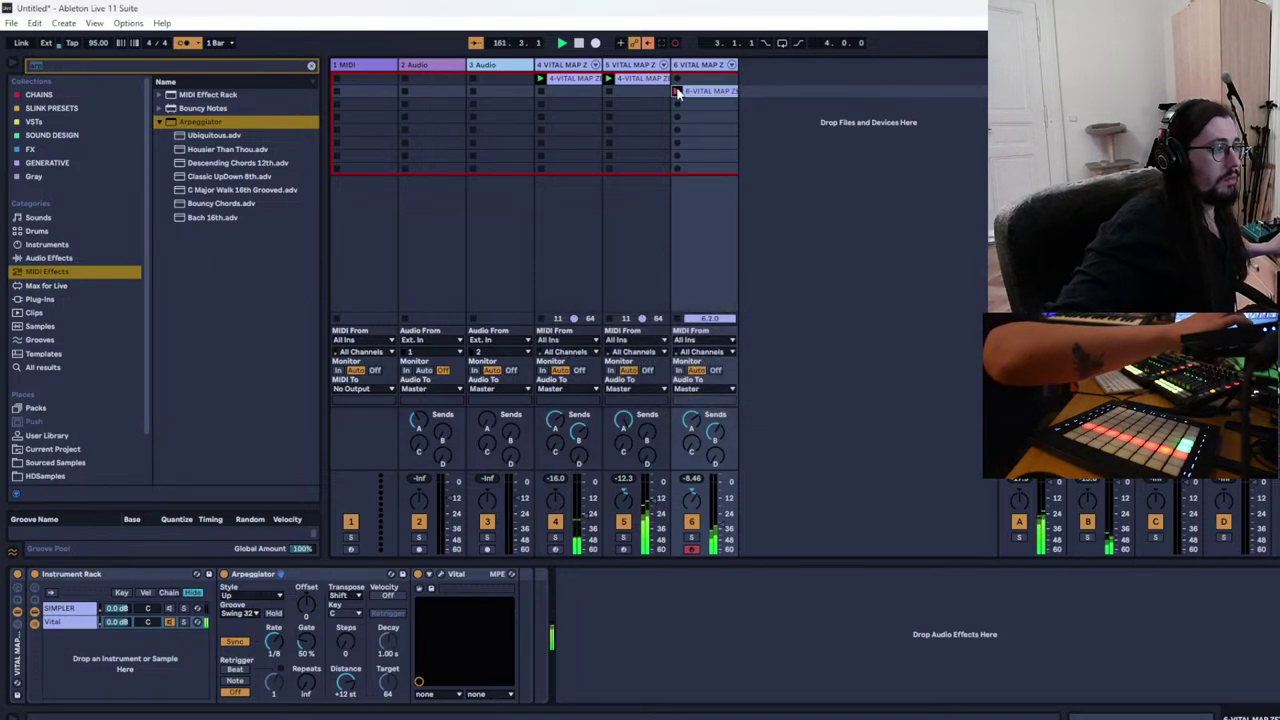
End the recording on track 6 so the clip loops, inspect its notes and return to the track's devices
click(678, 92)
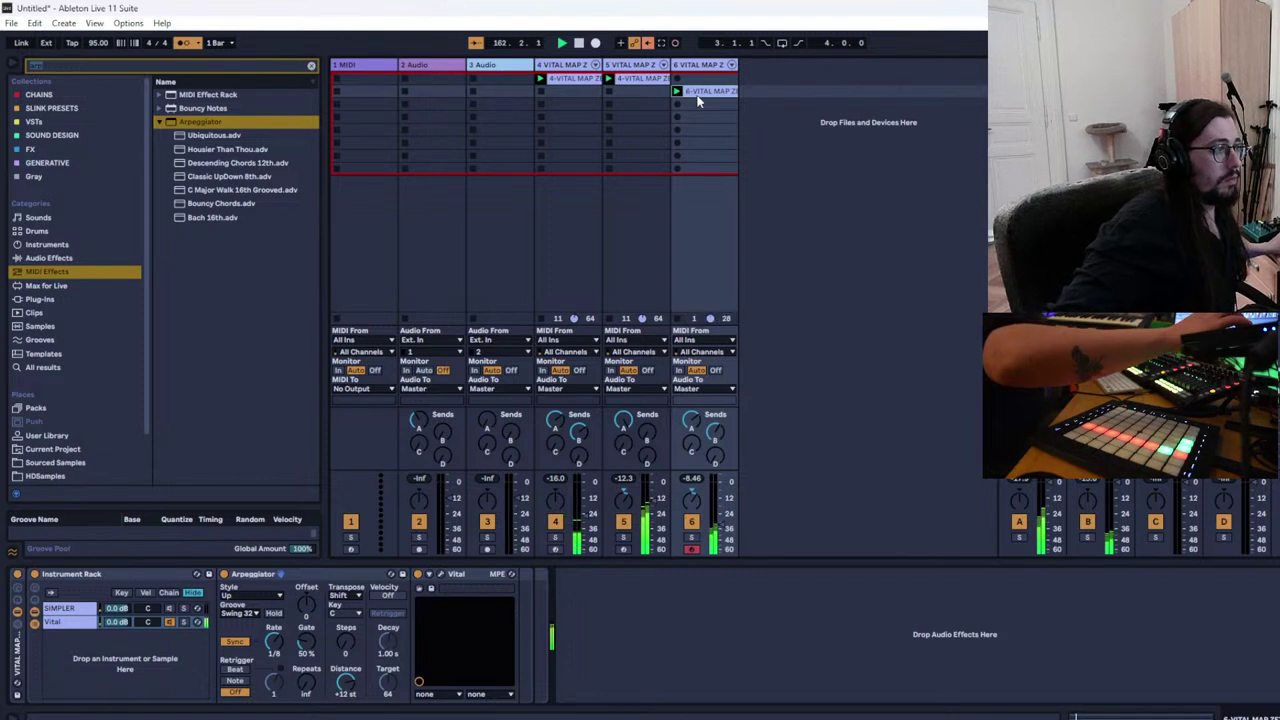
click(698, 98)
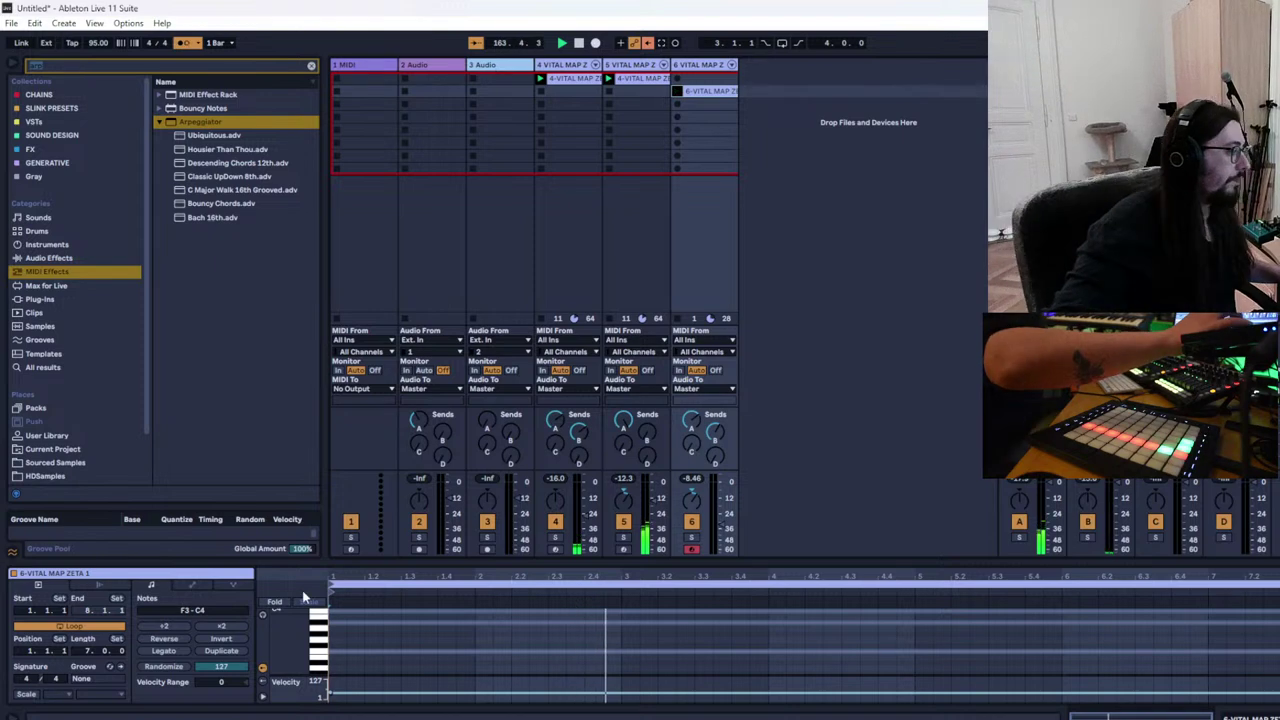
double_click(700, 66)
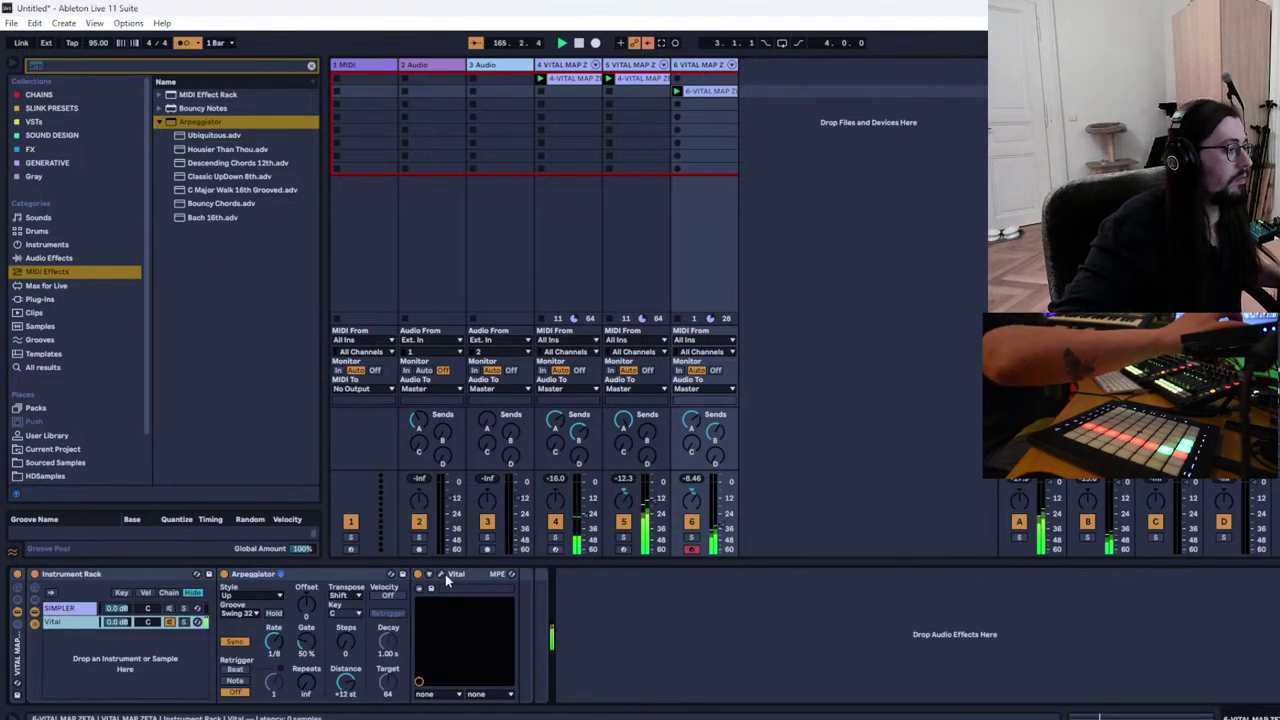
Shorten envelope 1 of track 6's Vital to a quick decay and hide the plug-in window
click(441, 575)
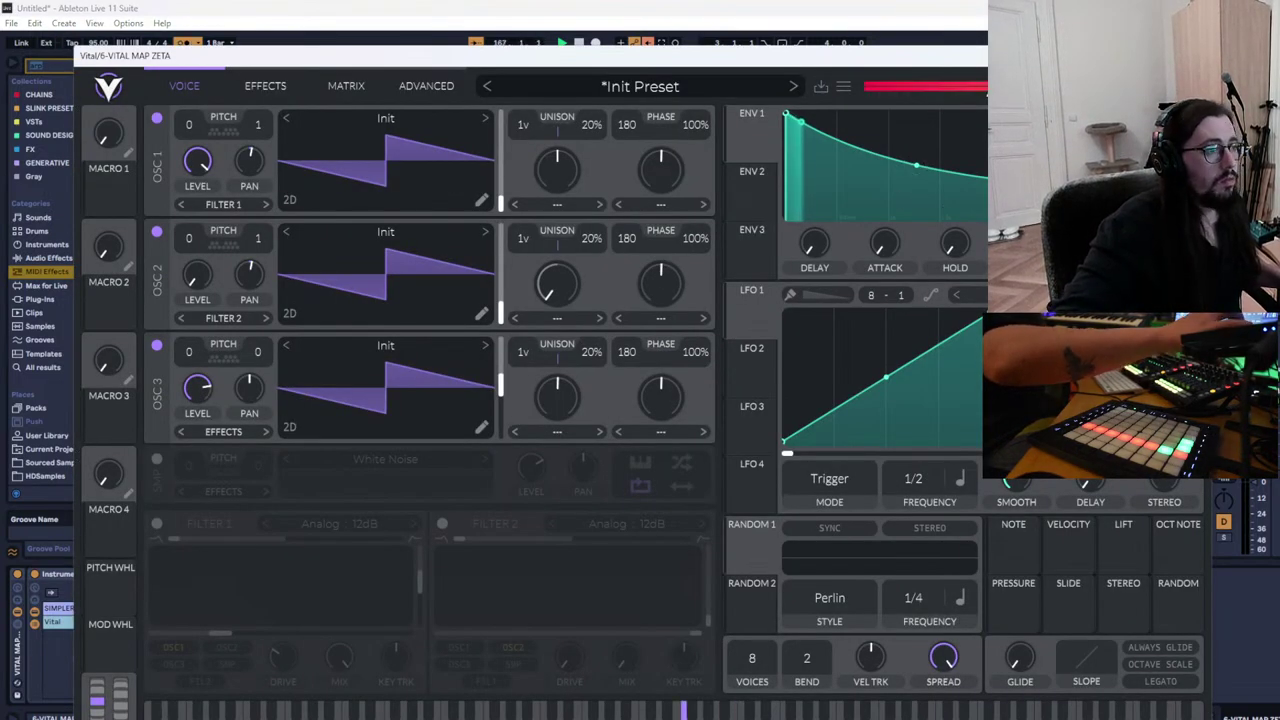
drag(1026, 243, 1026, 327)
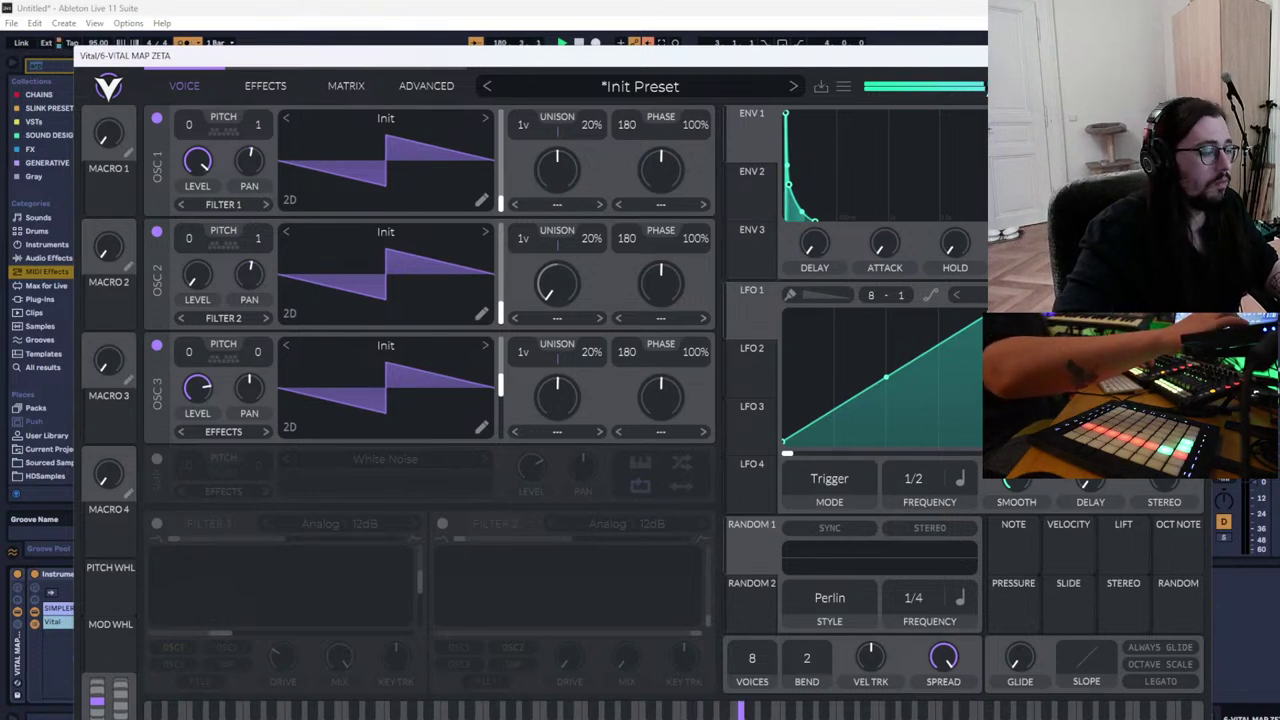
key(ctrl+alt+p)
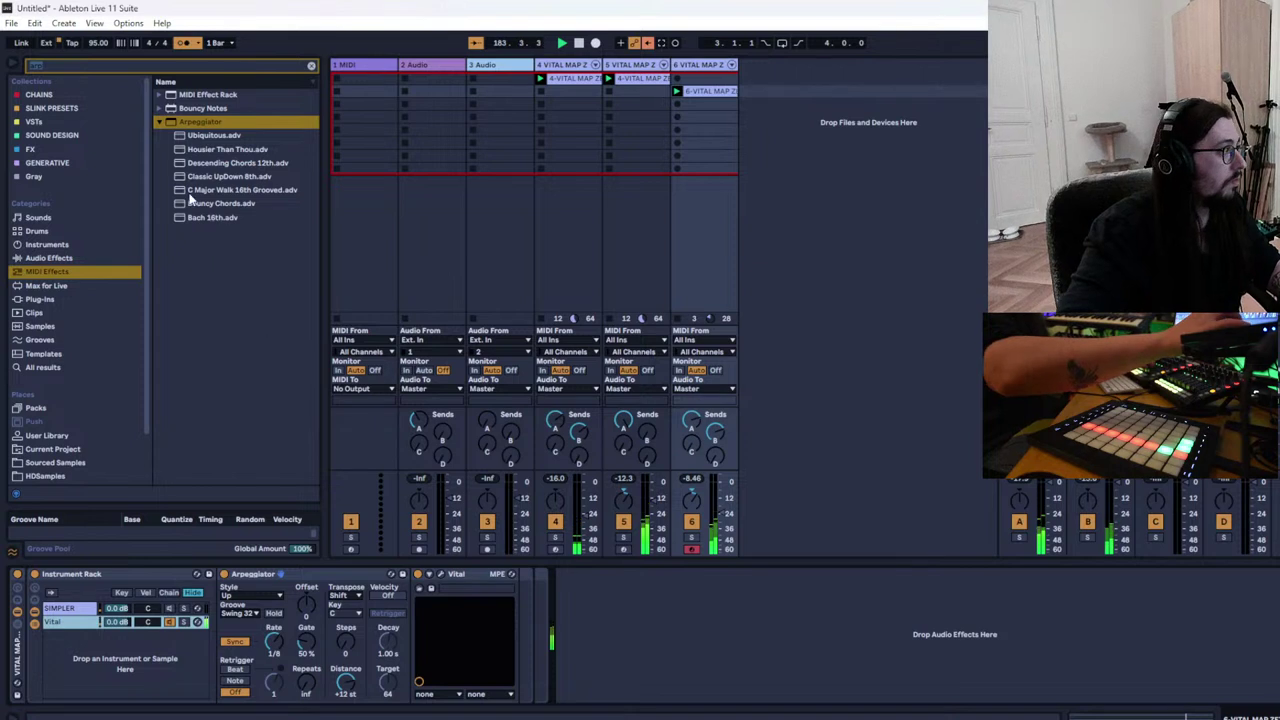
Search the browser for delay and add the Delay effect from the SOUND DESIGN collection after track 6's instrument rack
key(ctrl+f)
text(arp)
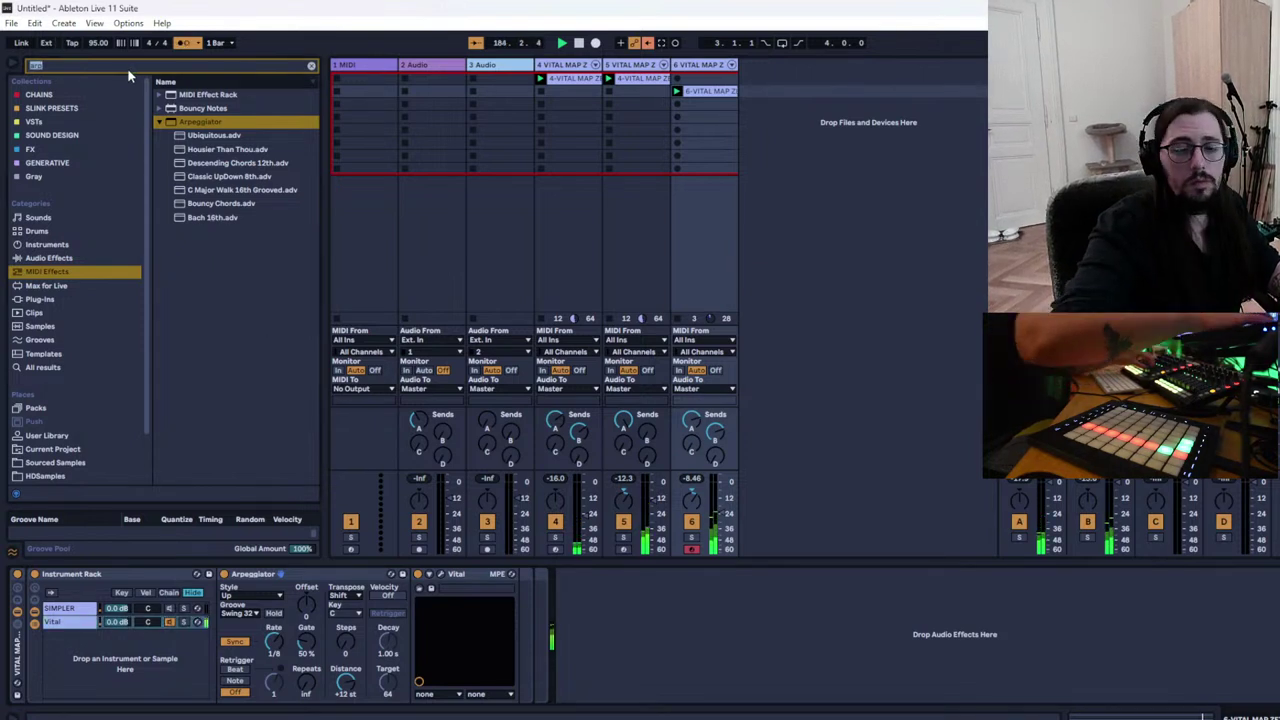
text(delay)
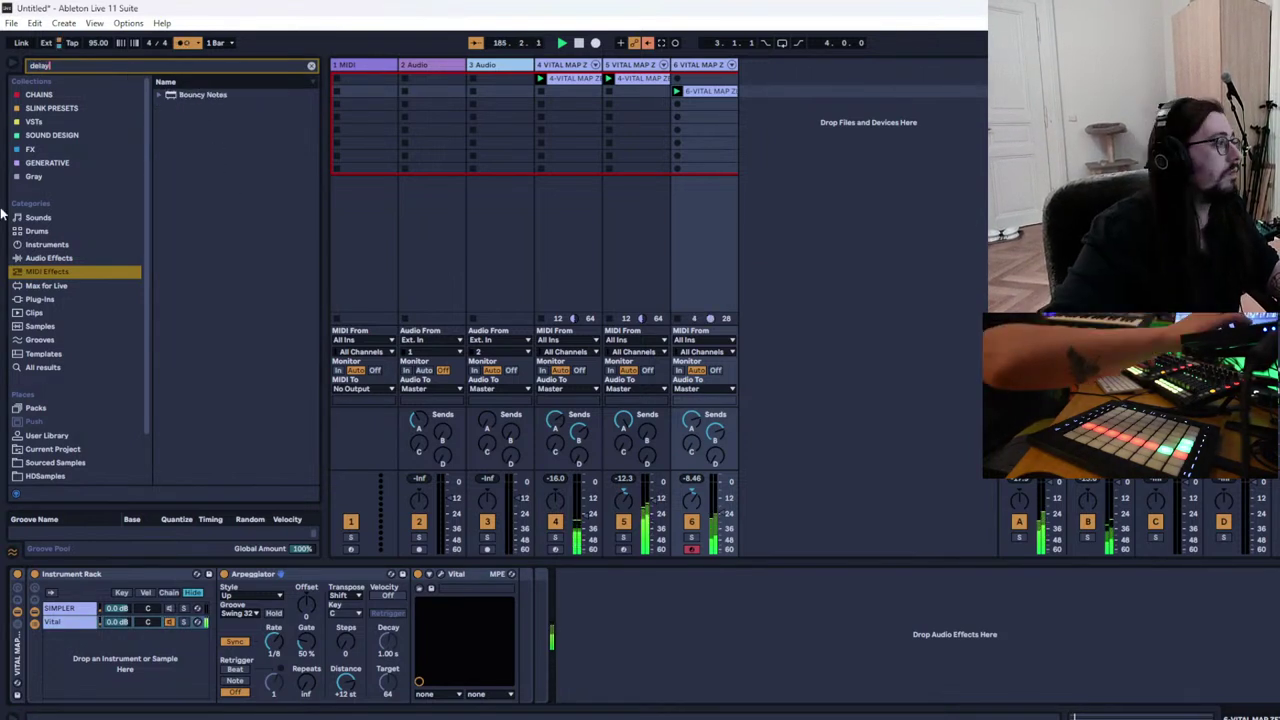
click(46, 123)
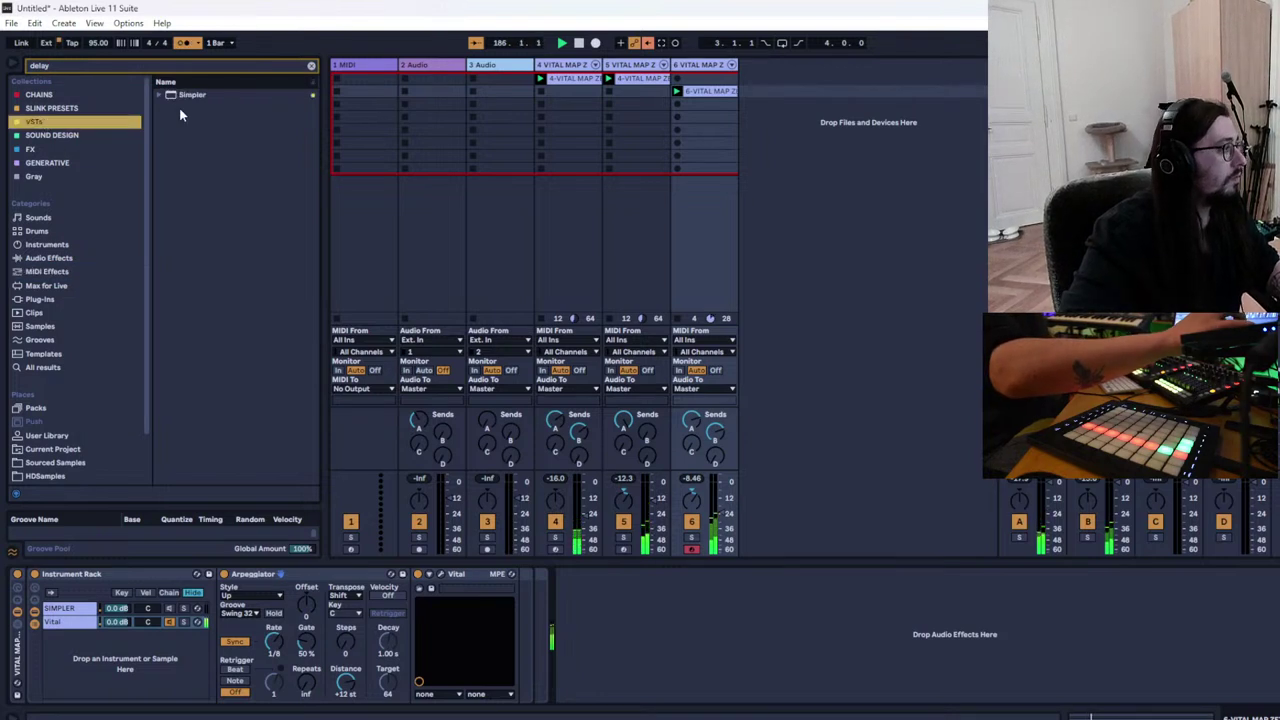
click(70, 148)
click(68, 135)
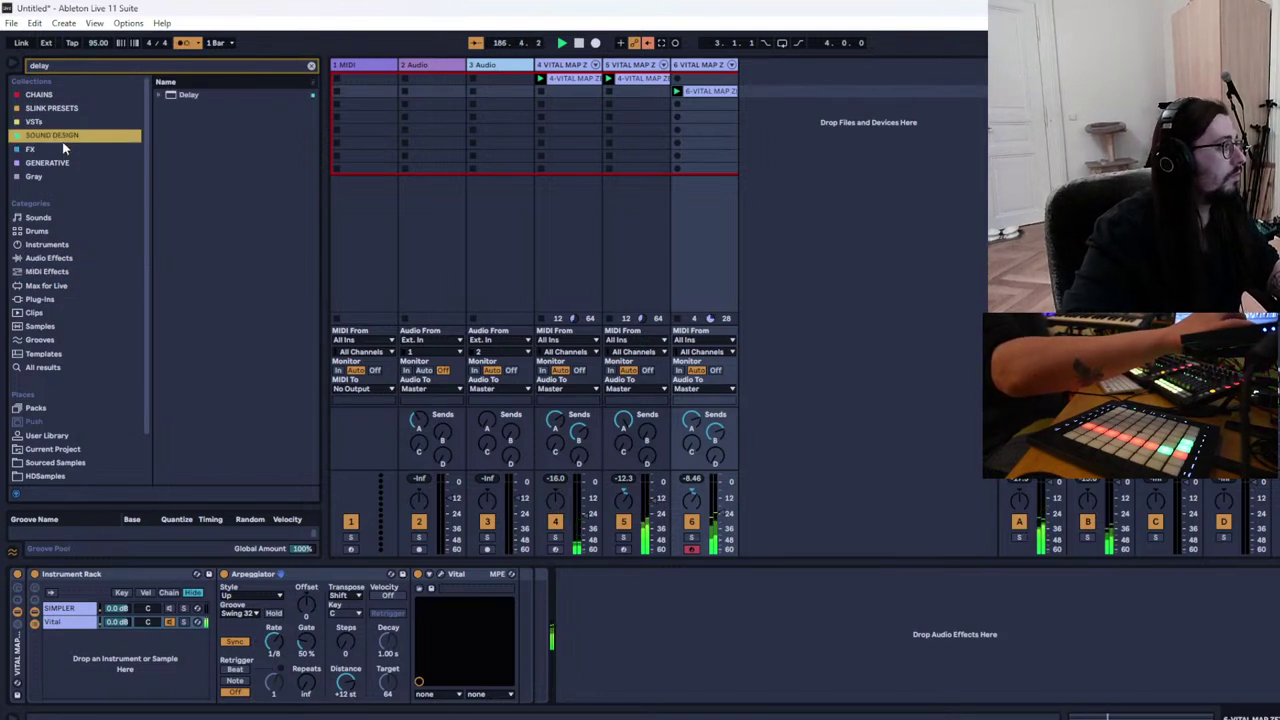
click(179, 97)
double_click(179, 97)
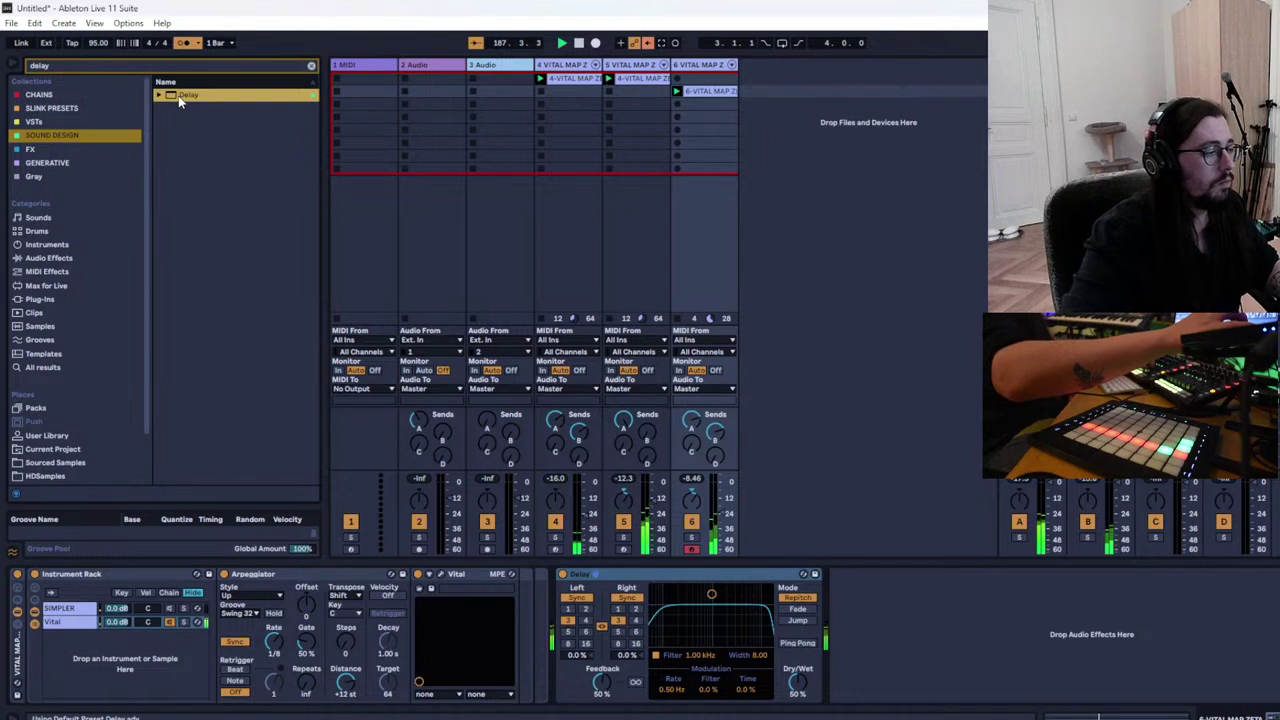
Set track 6's Delay to 1.30 ms in Time mode with Ping Pong on, Dry/Wet at 67% and Feedback at 9.8%
click(587, 609)
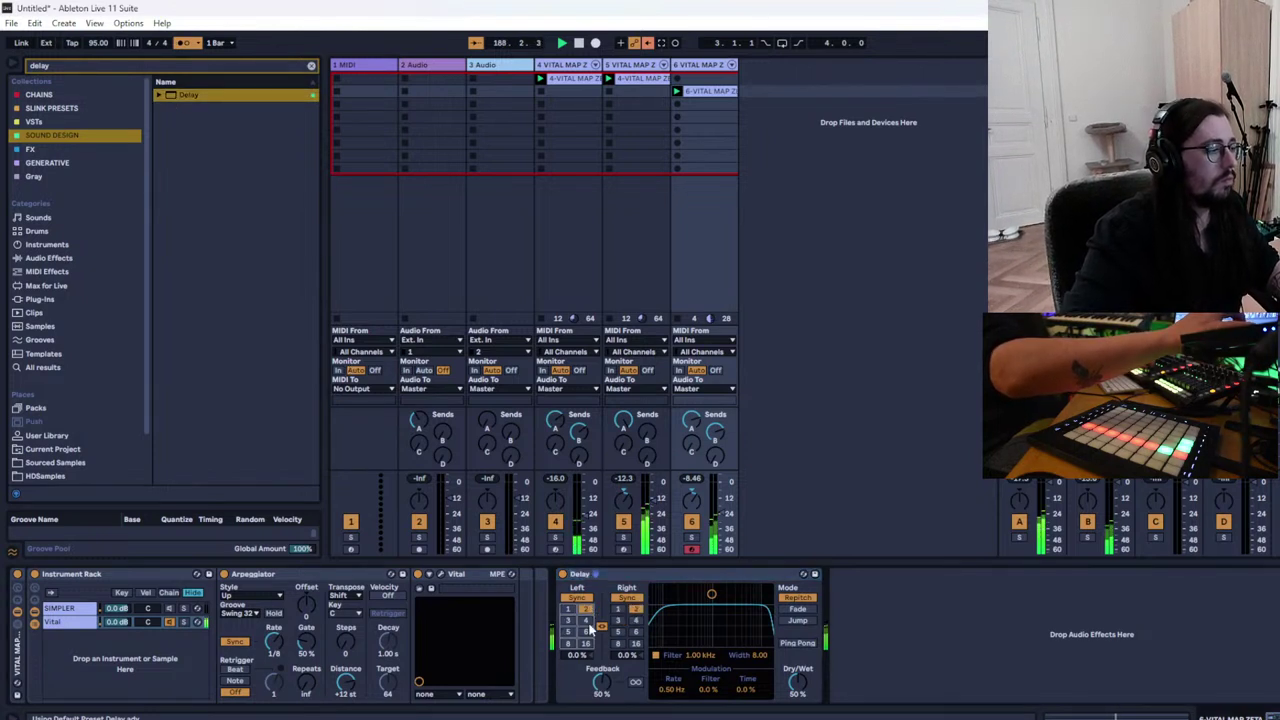
drag(600, 694, 600, 698)
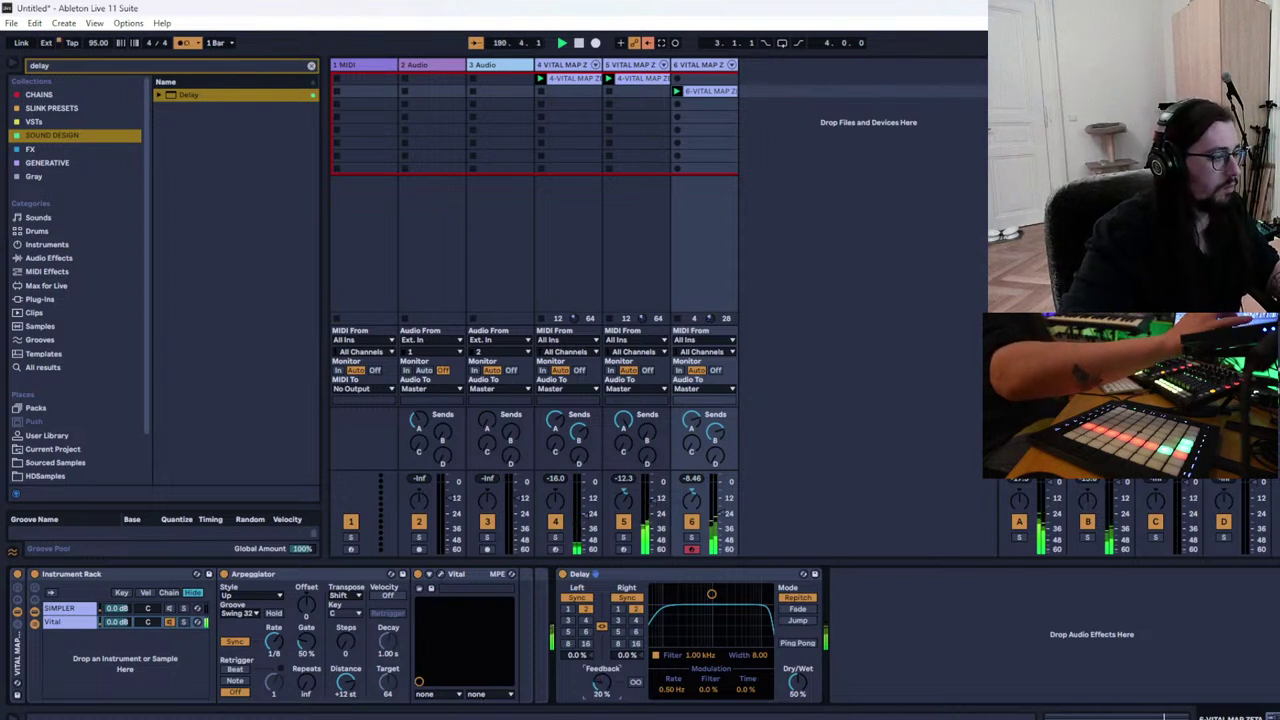
click(578, 597)
drag(583, 630, 583, 680)
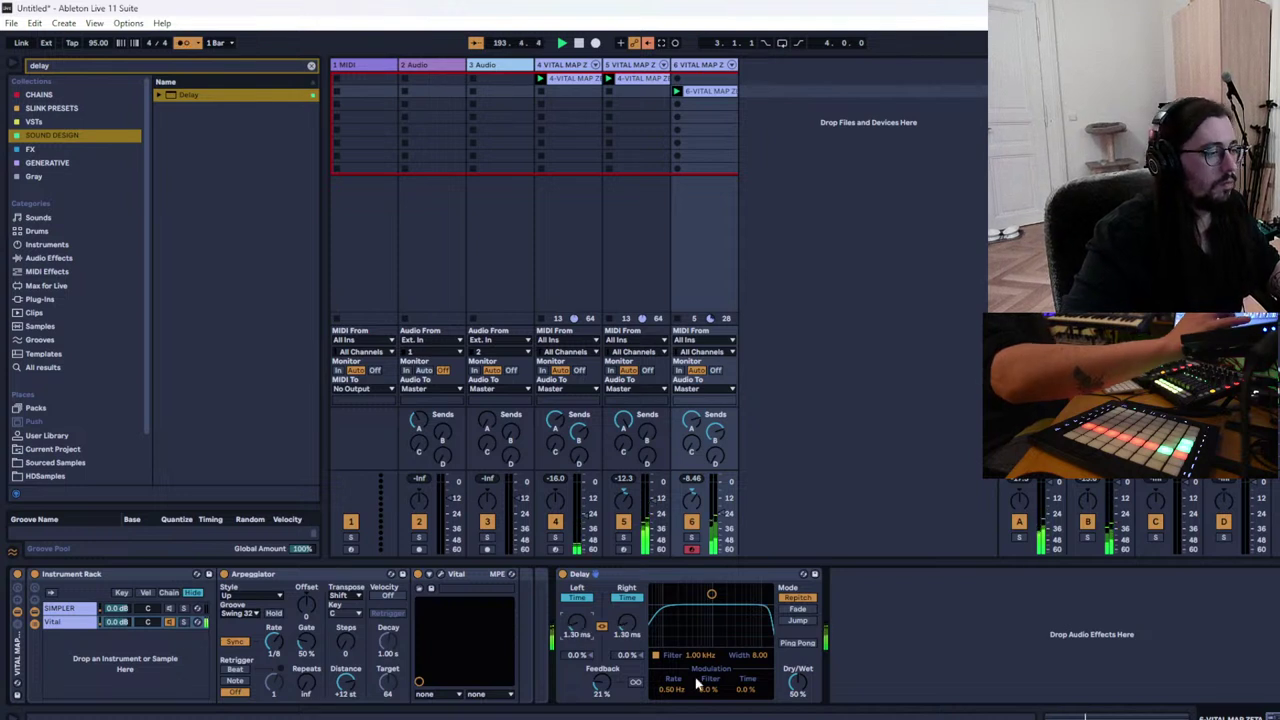
click(797, 645)
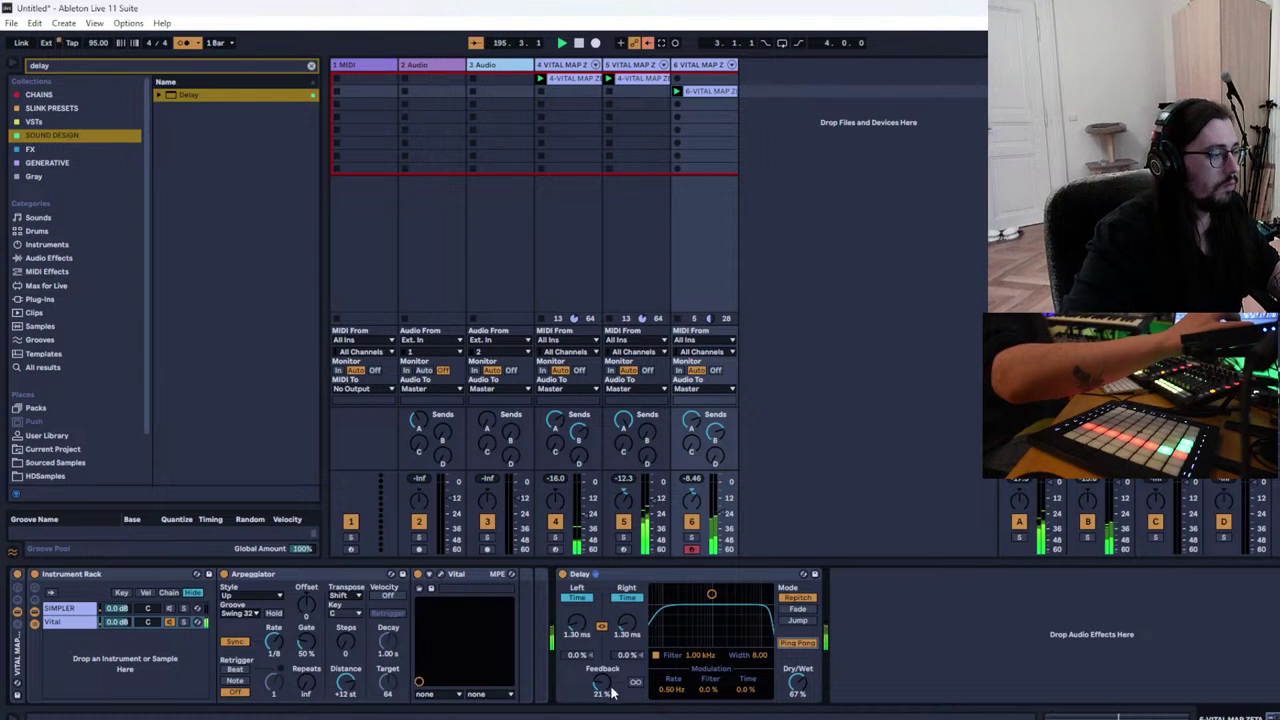
mouse_move(607, 686)
mouse_down()
mouse_move(607, 645)
mouse_move(607, 686)
mouse_up()
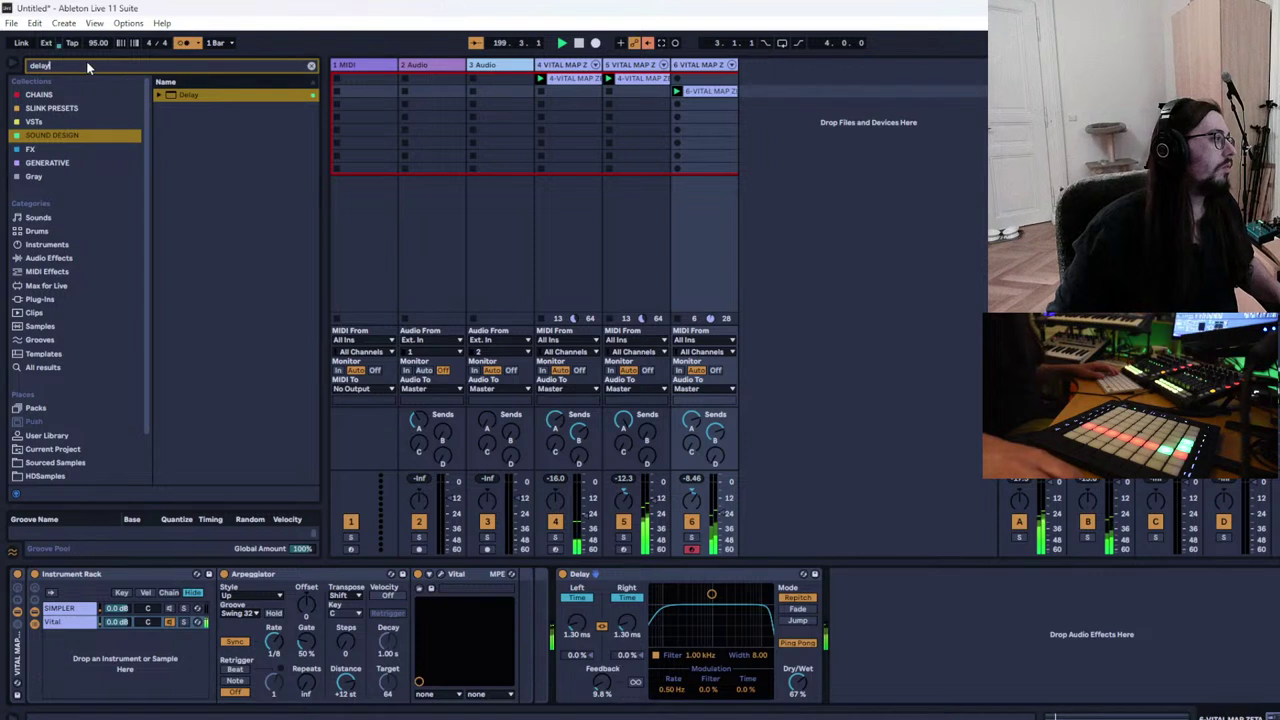
Search the browser for lfo and add the LFO device after Delay on track 6
key(ctrl+a)
text(lfo)
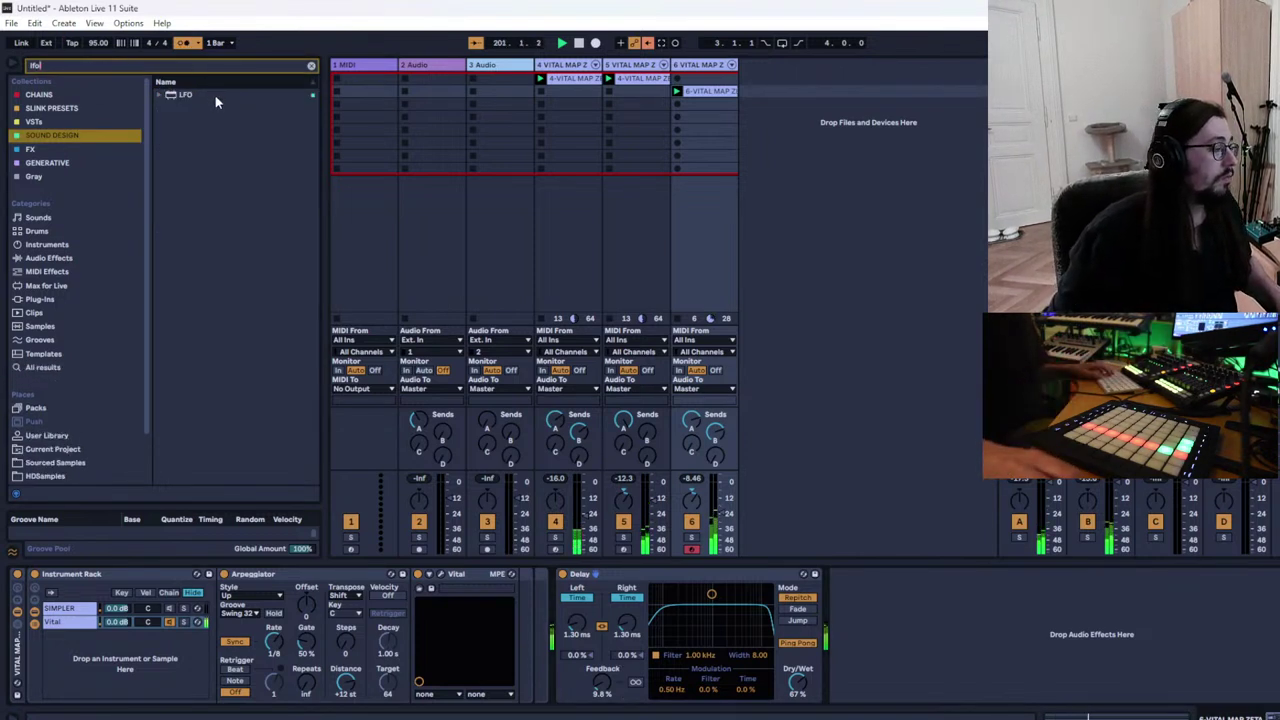
drag(215, 101, 890, 630)
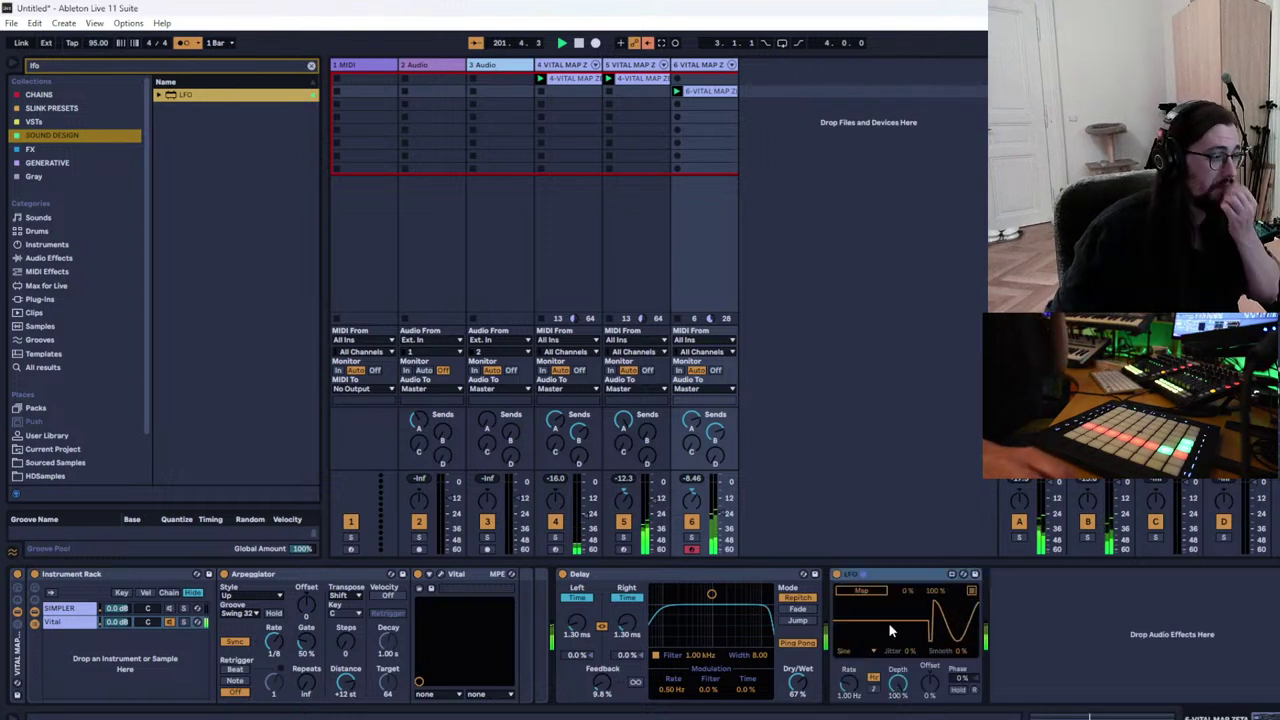
Map the tempo-synced LFO to Delay's Feedback, with depth 5.51%, offset -91% and a Triangle waveform
click(874, 690)
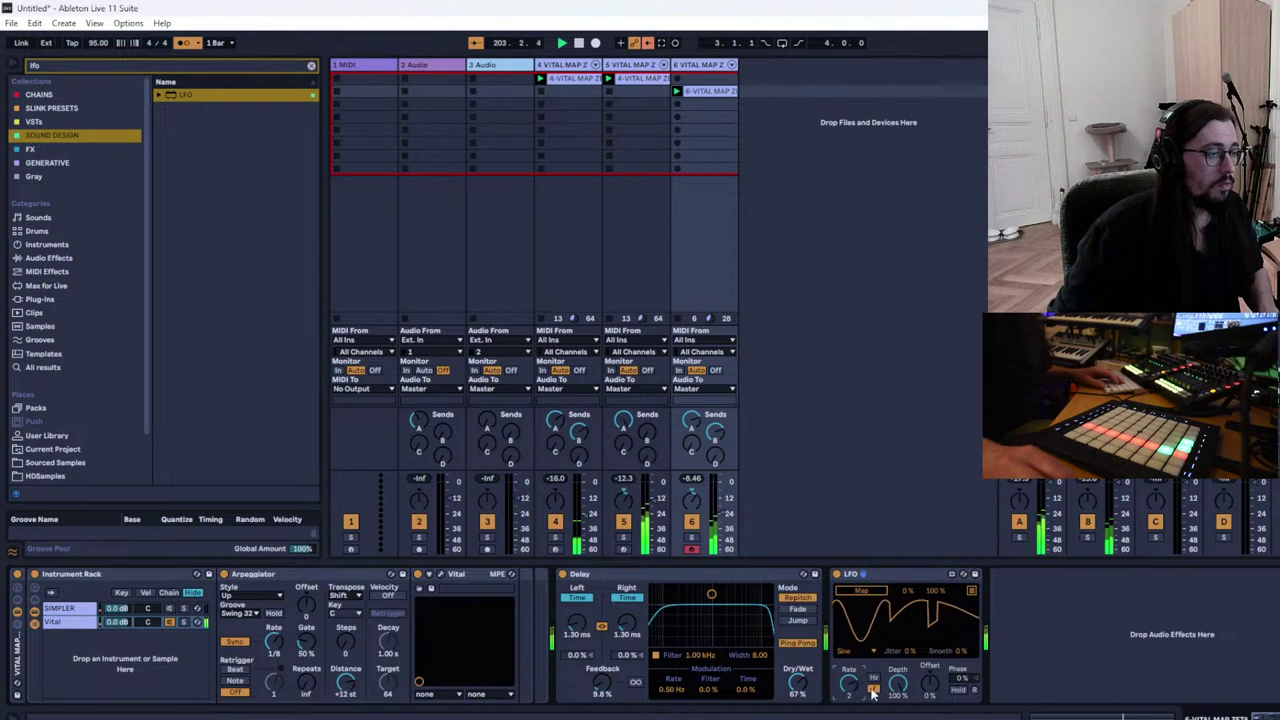
drag(898, 683, 898, 719)
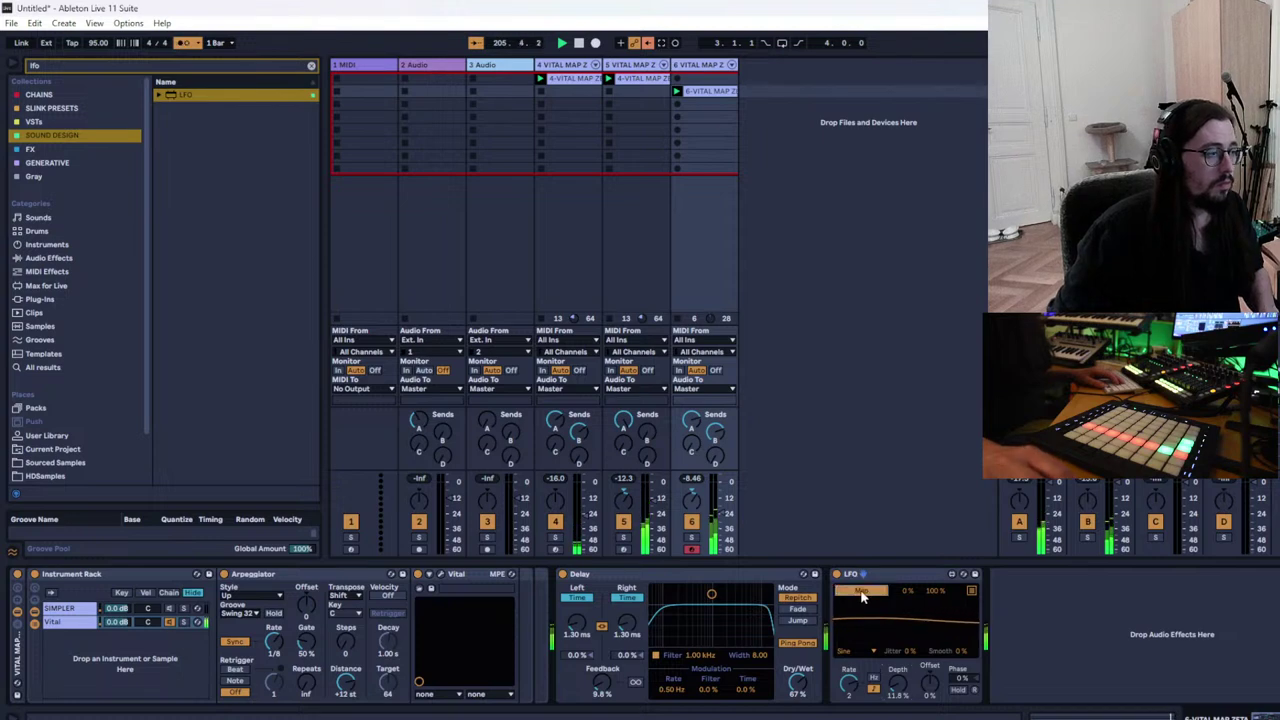
click(602, 684)
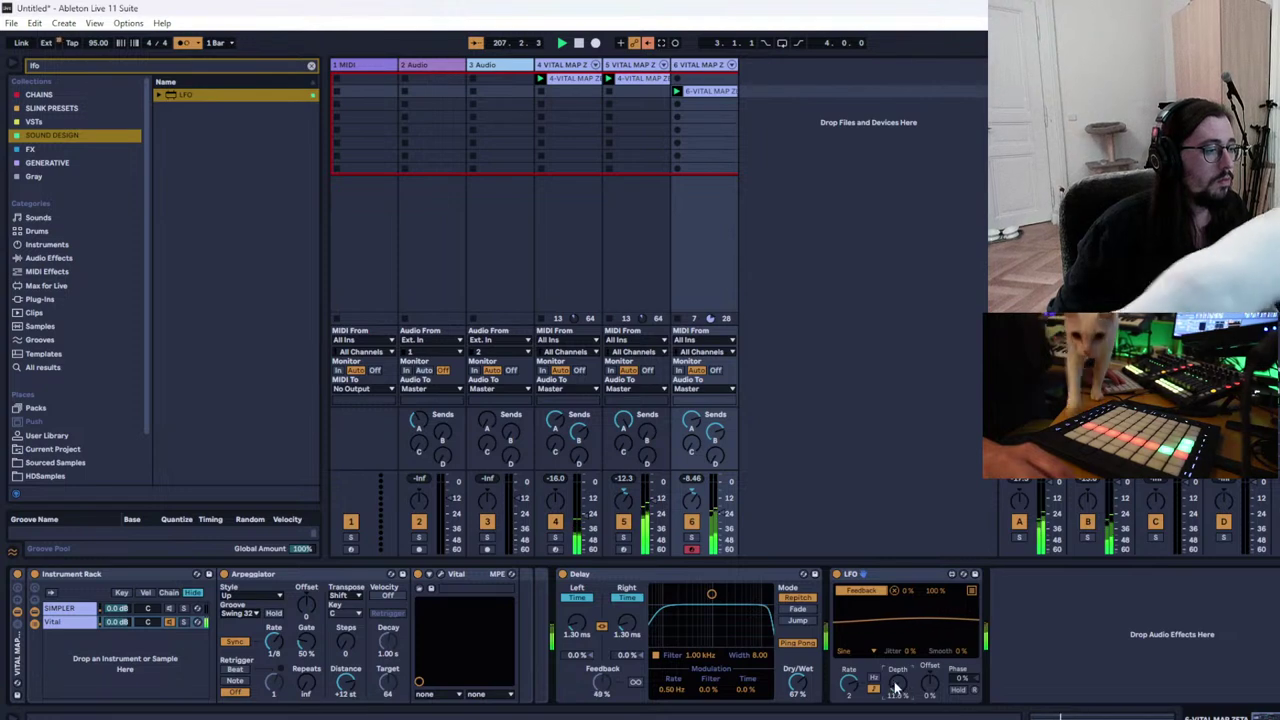
drag(897, 686, 898, 702)
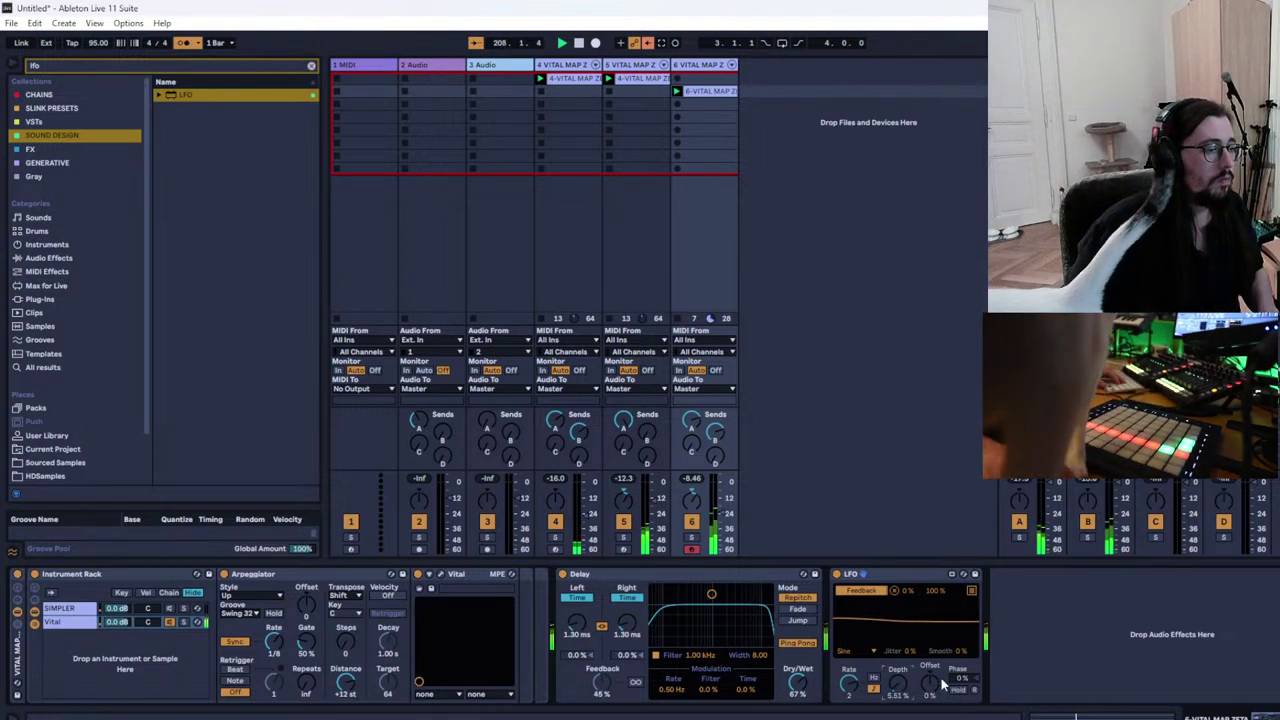
drag(940, 684, 940, 710)
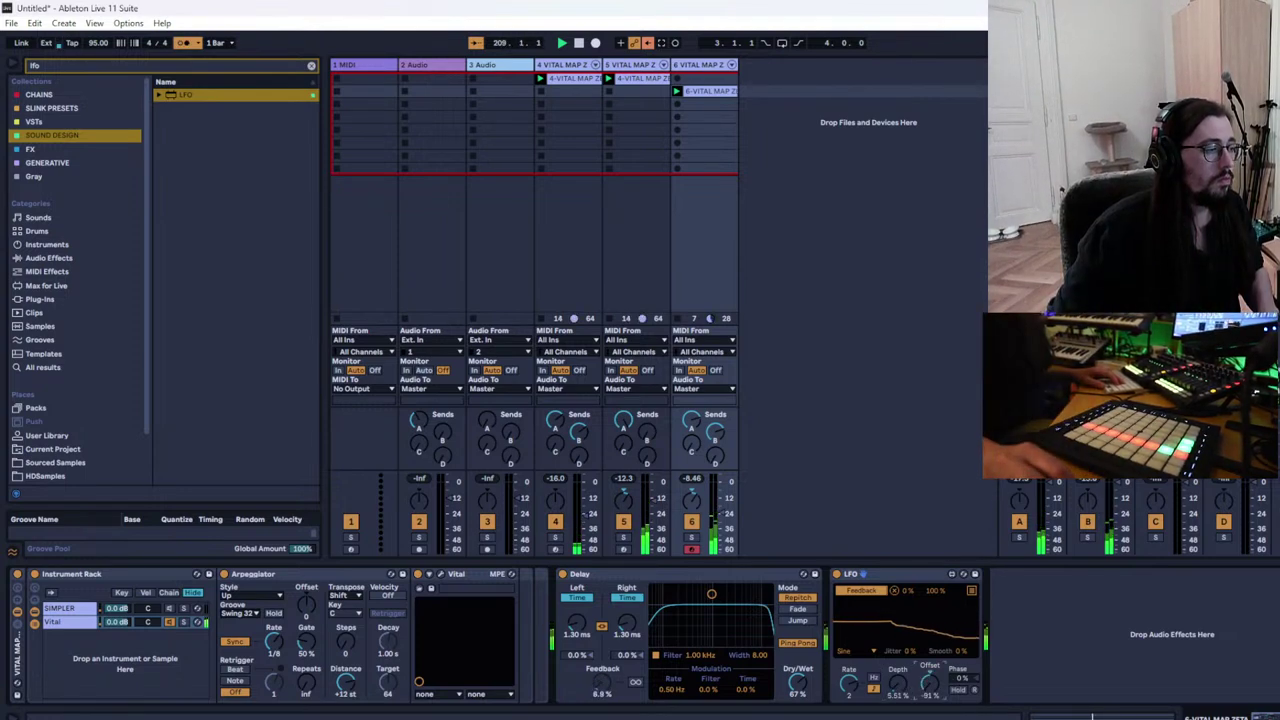
click(860, 651)
click(857, 705)
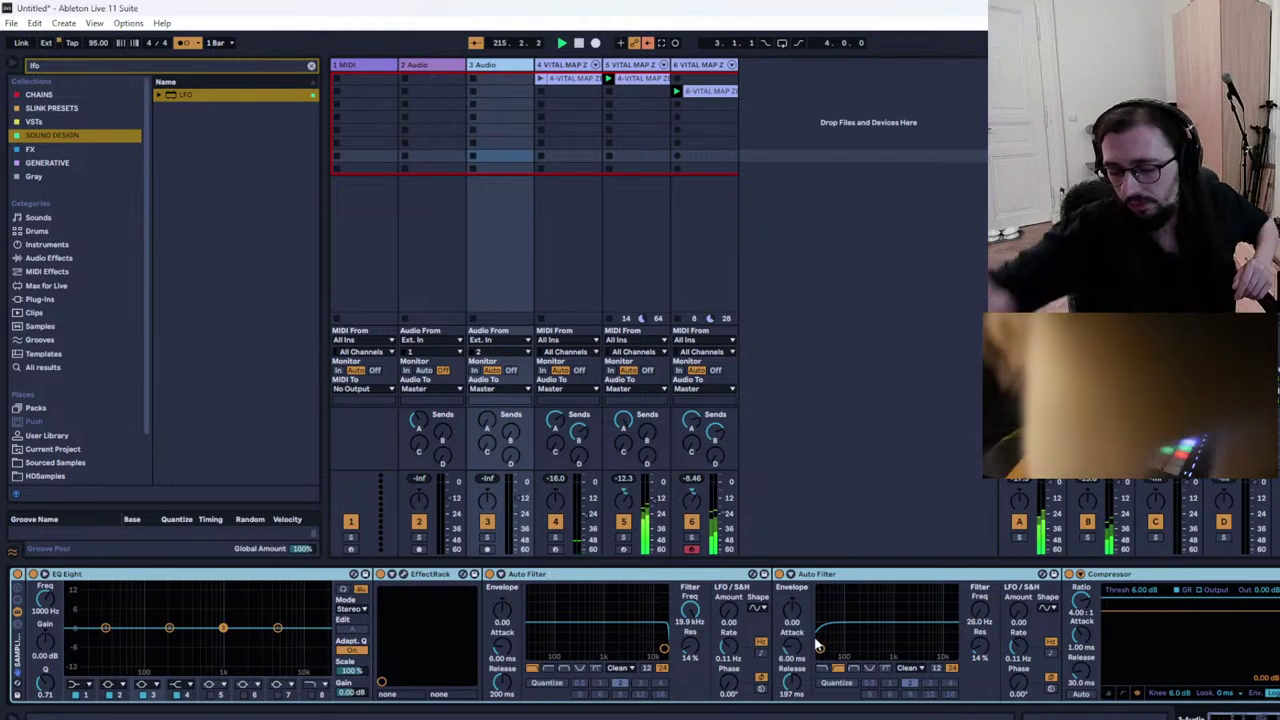
Arm audio track 3 for recording and set its external input channels to 1/2
click(620, 498)
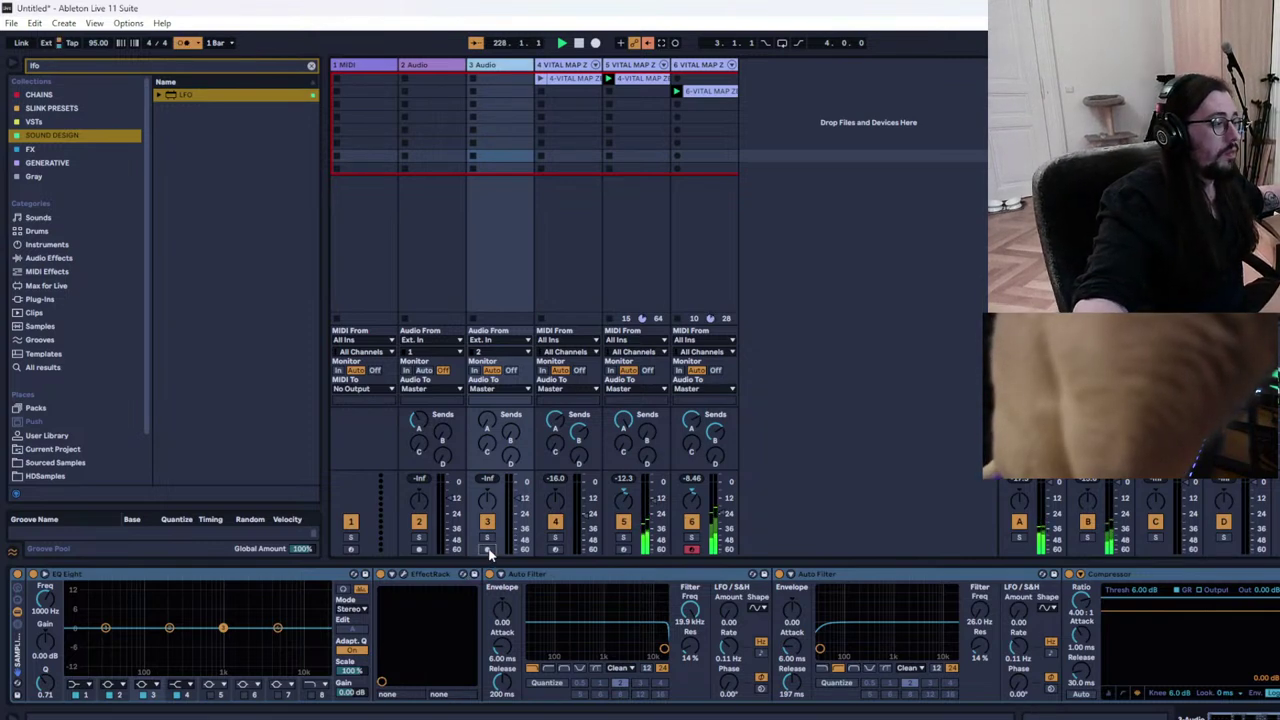
click(497, 352)
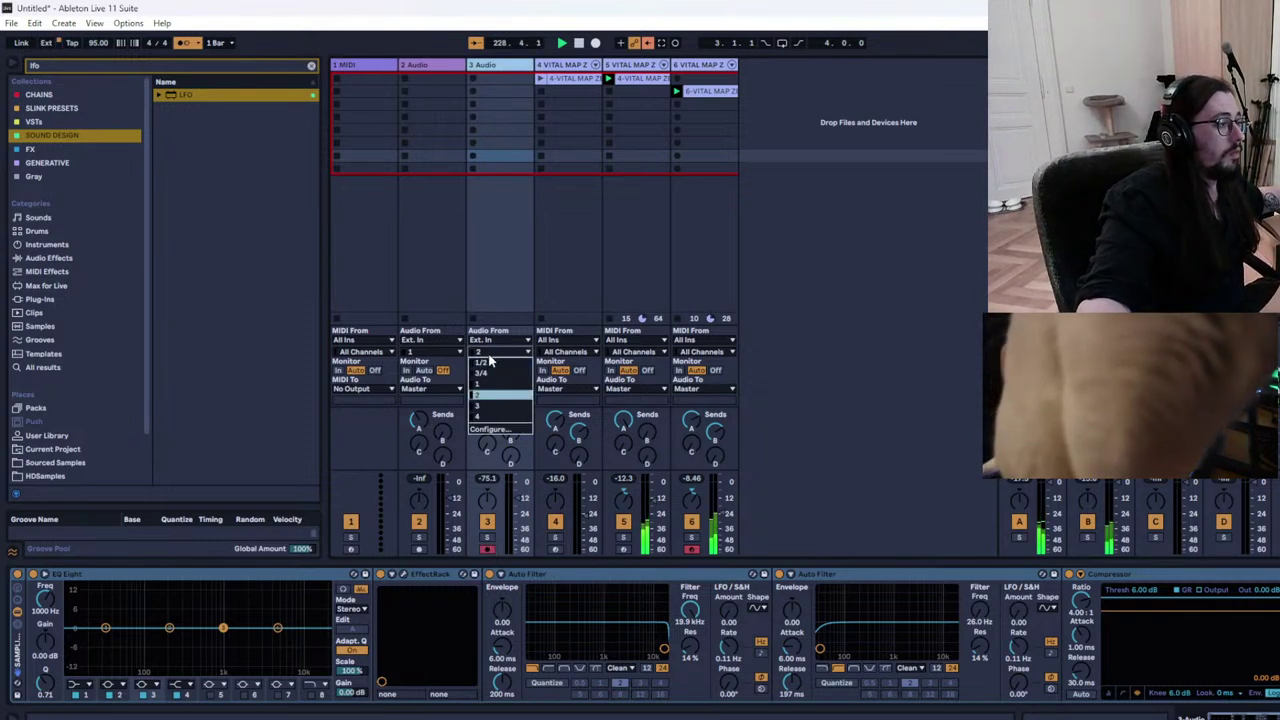
click(492, 375)
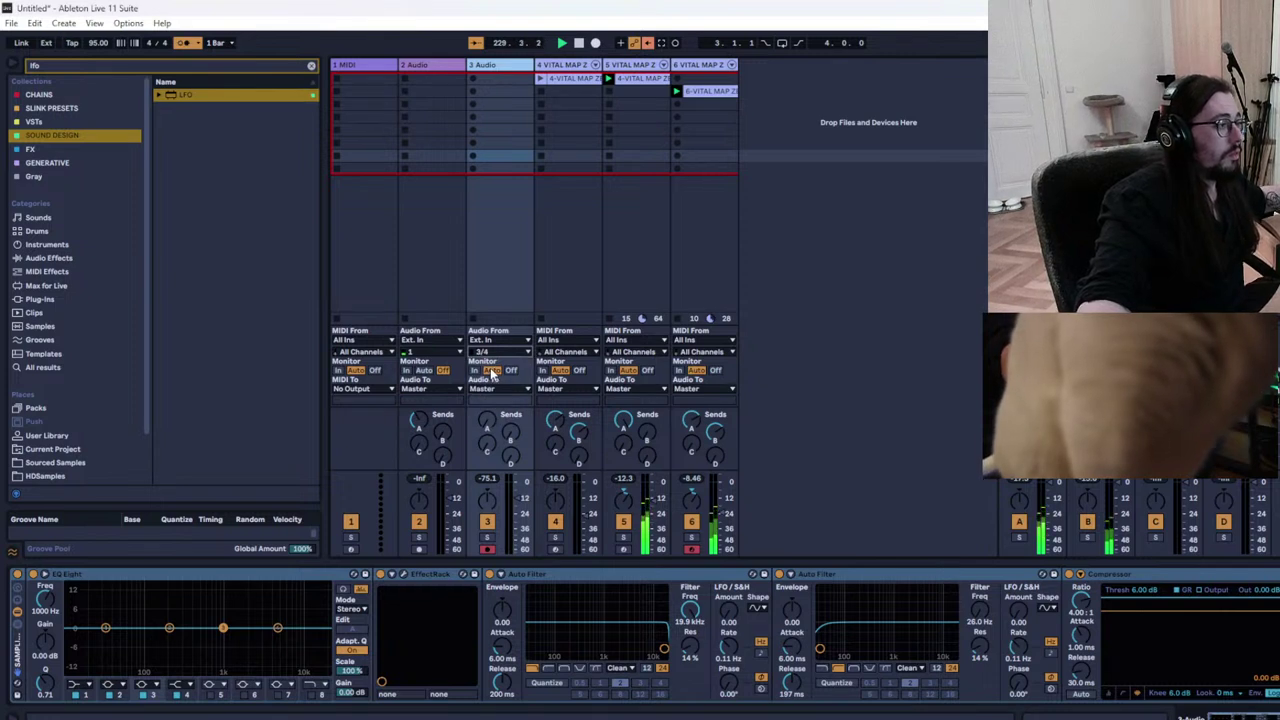
click(489, 356)
click(489, 368)
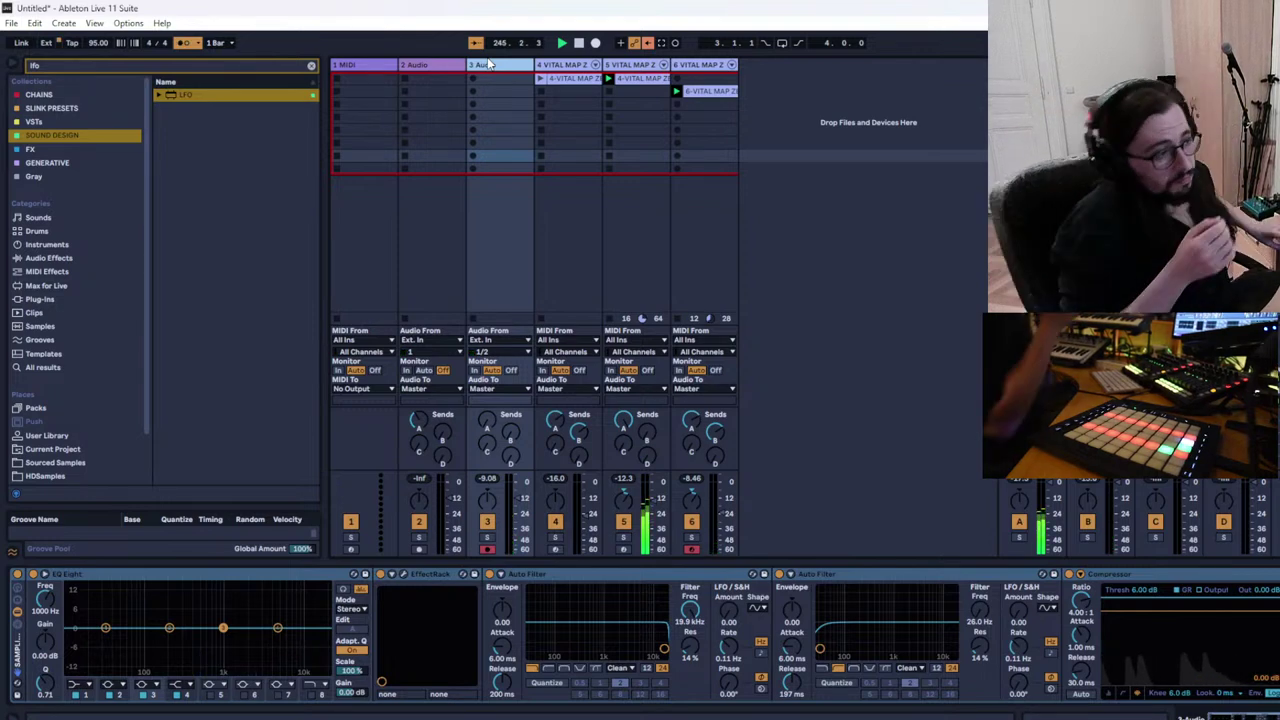
Restart playback from the beginning and launch the clip on track 4 again
key(space)
key(space)
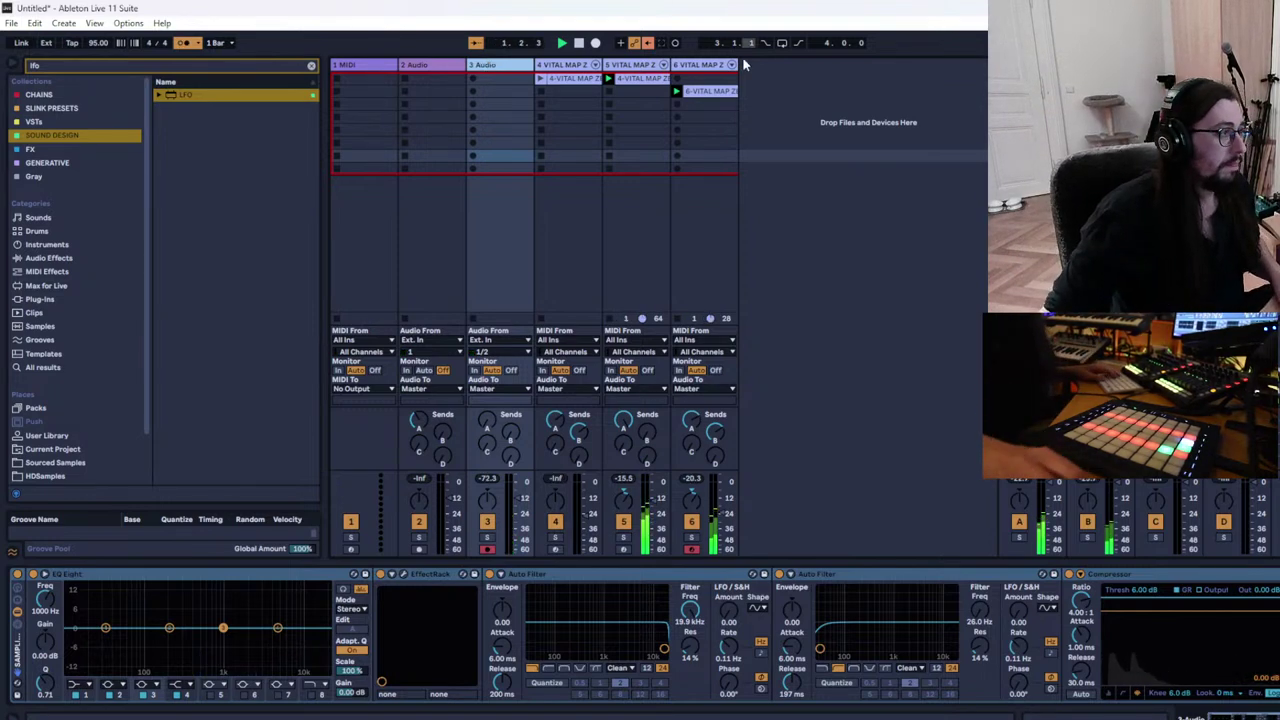
click(543, 88)
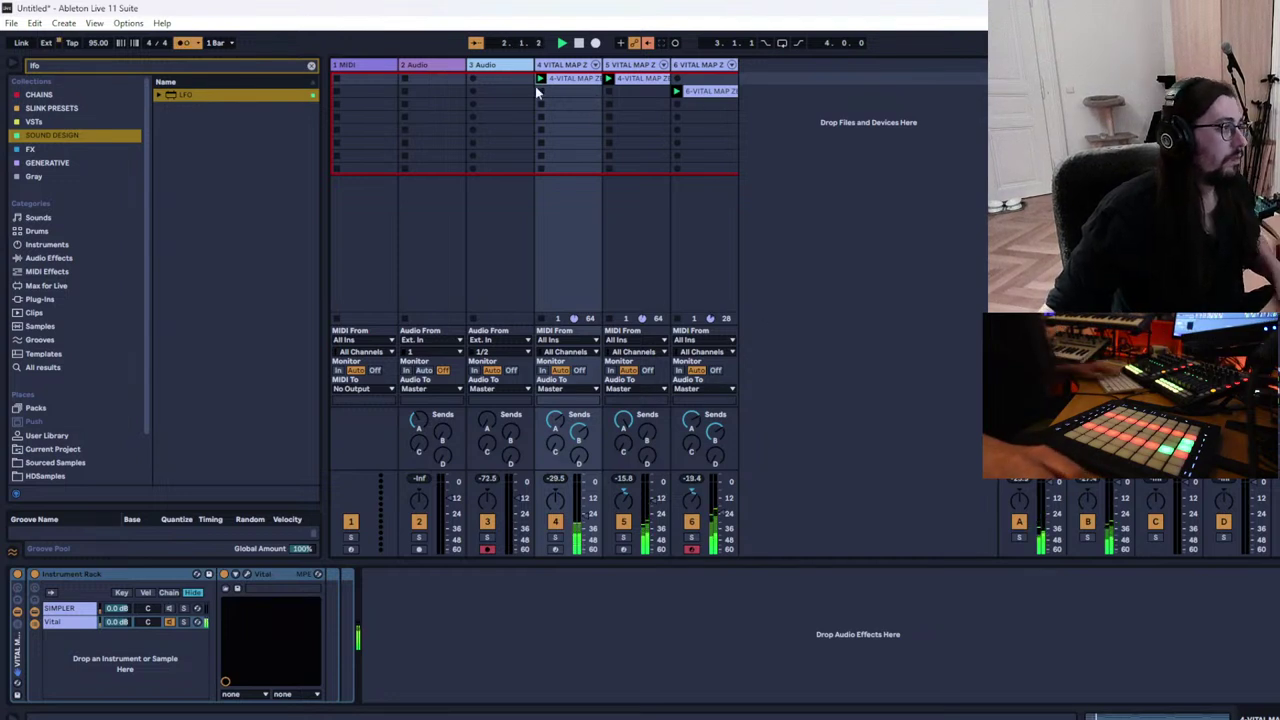
Stop playback and insert a new MIDI track after track 6
right_click(708, 65)
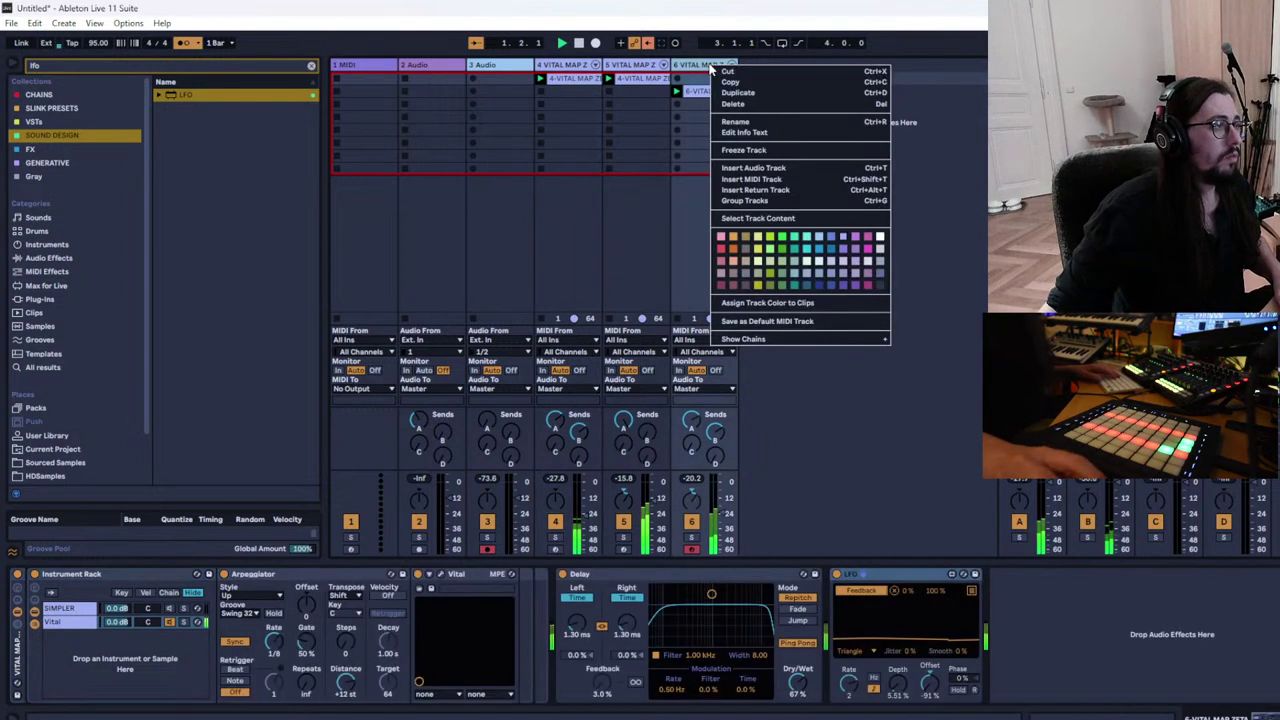
click(938, 150)
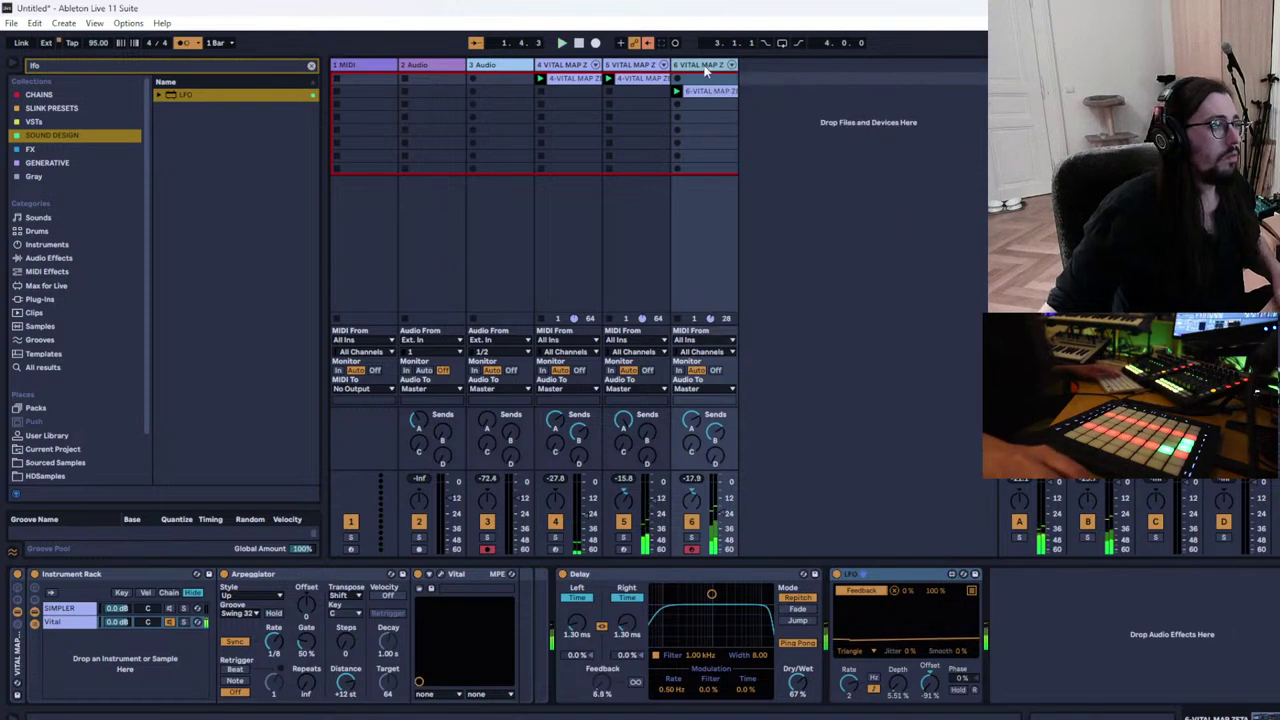
right_click(705, 66)
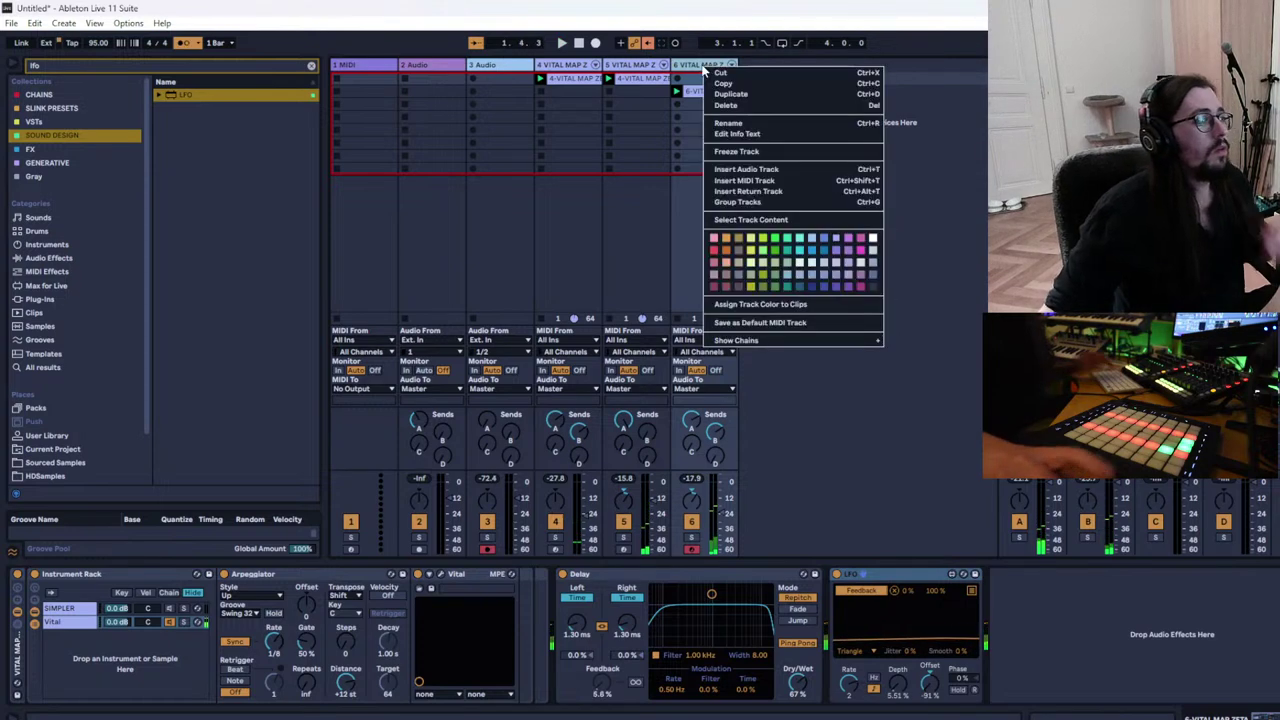
click(738, 181)
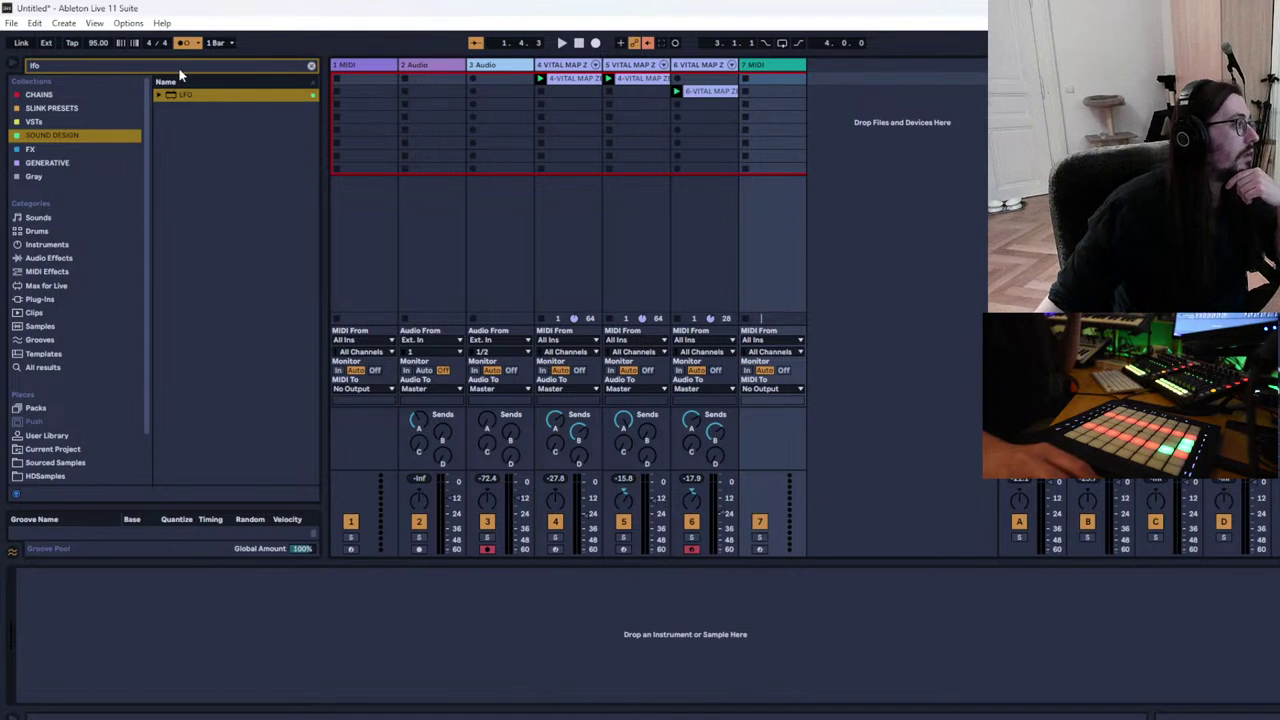
Search the browser for vital and load VITAL MAP ALPHA.adg onto the new track 7
click(179, 67)
text(vital)
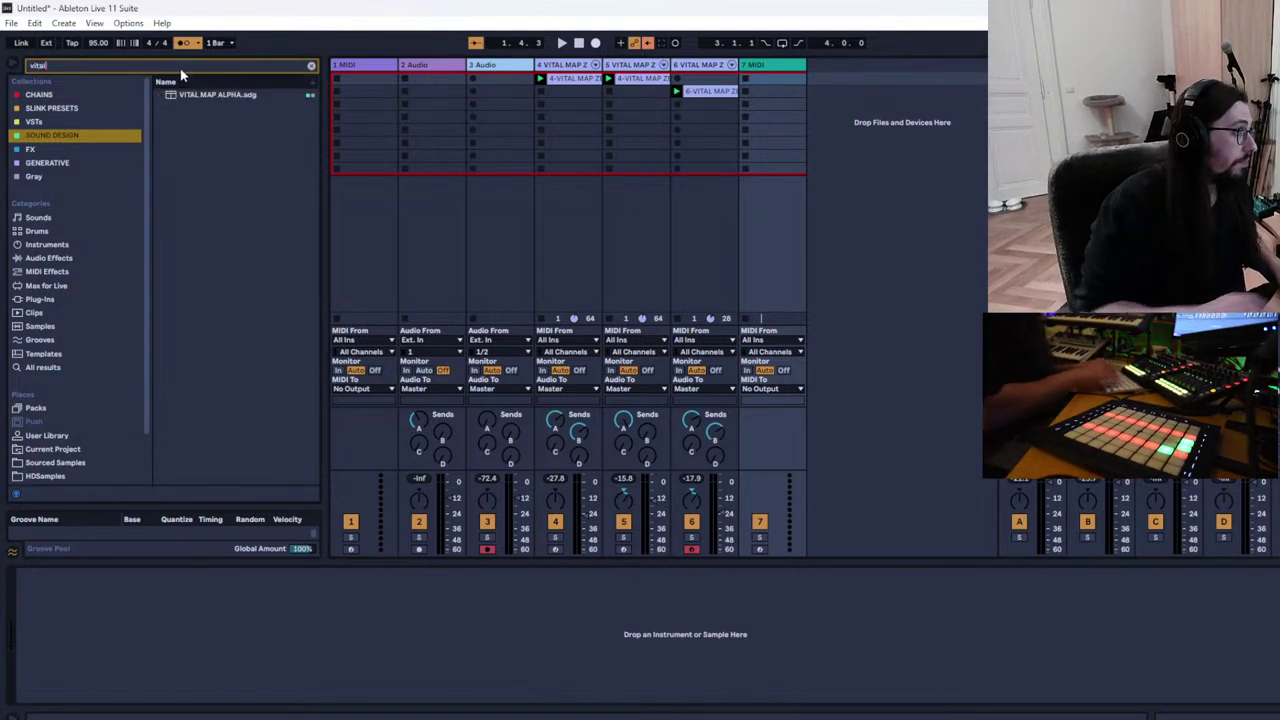
drag(188, 92, 757, 70)
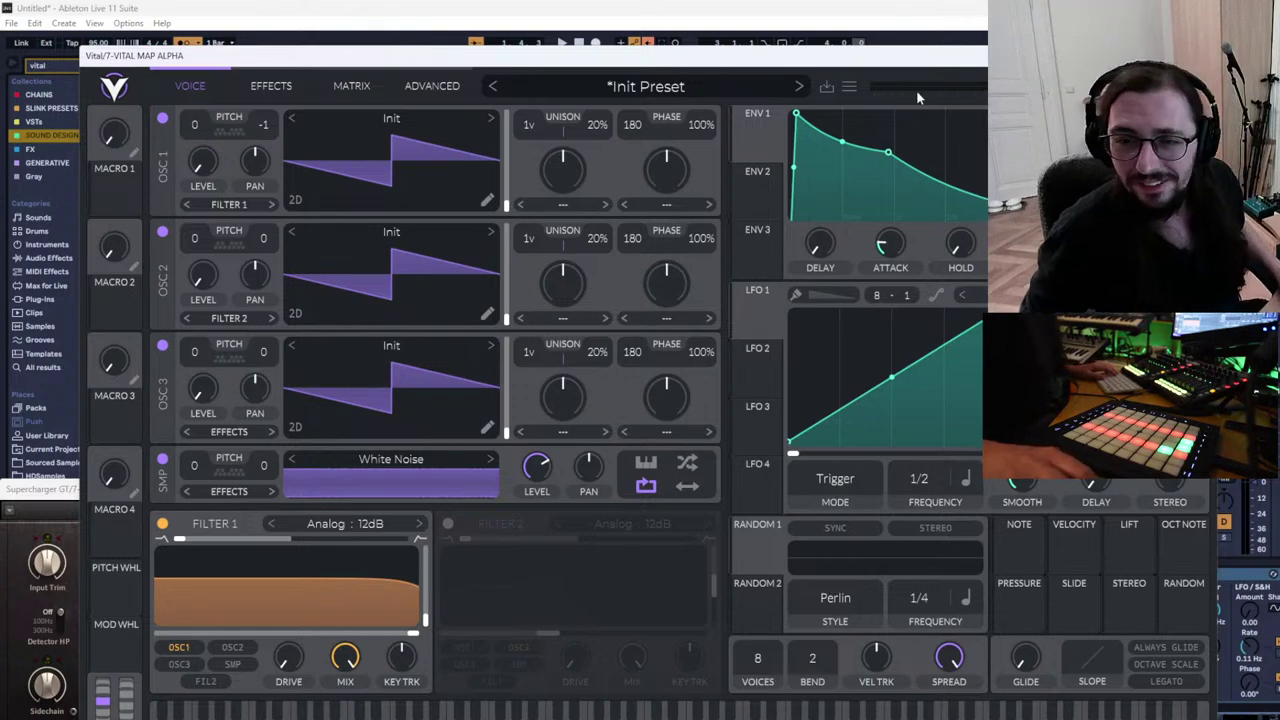
Switch off Vital's white noise sampler on track 7 and set oscillator 1's level to slightly below halfway
drag(730, 60, 757, 226)
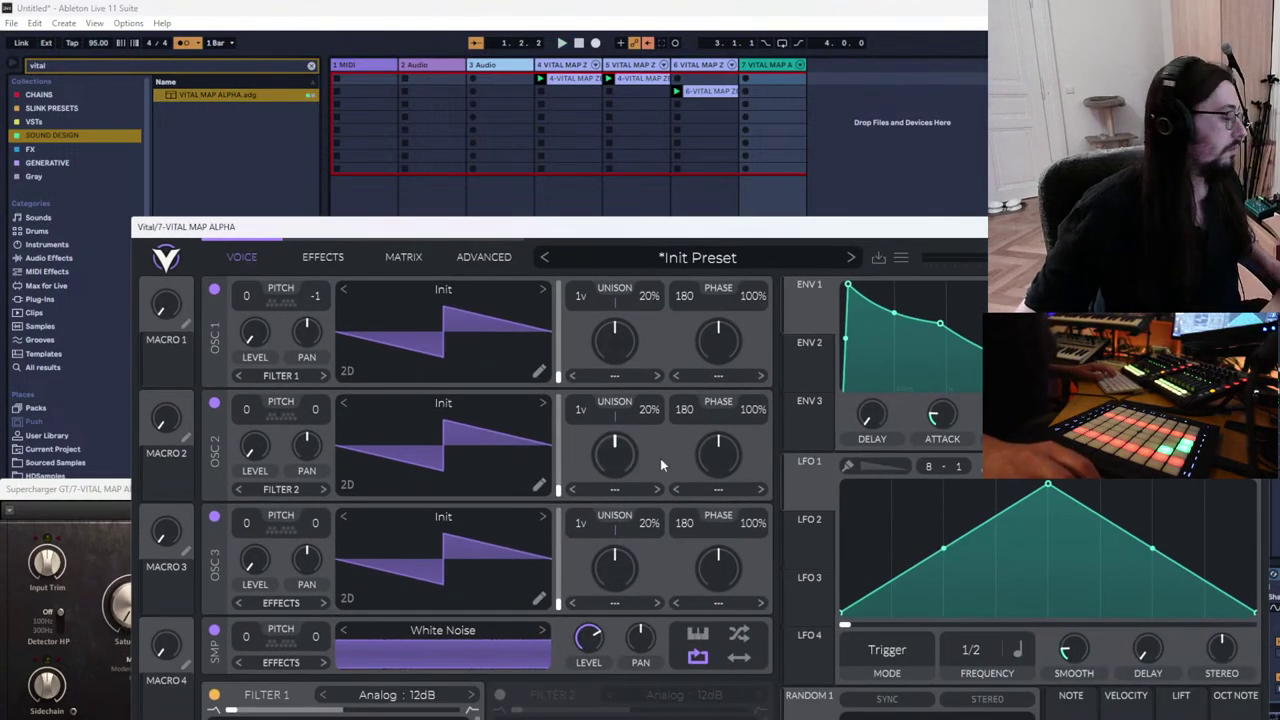
click(215, 631)
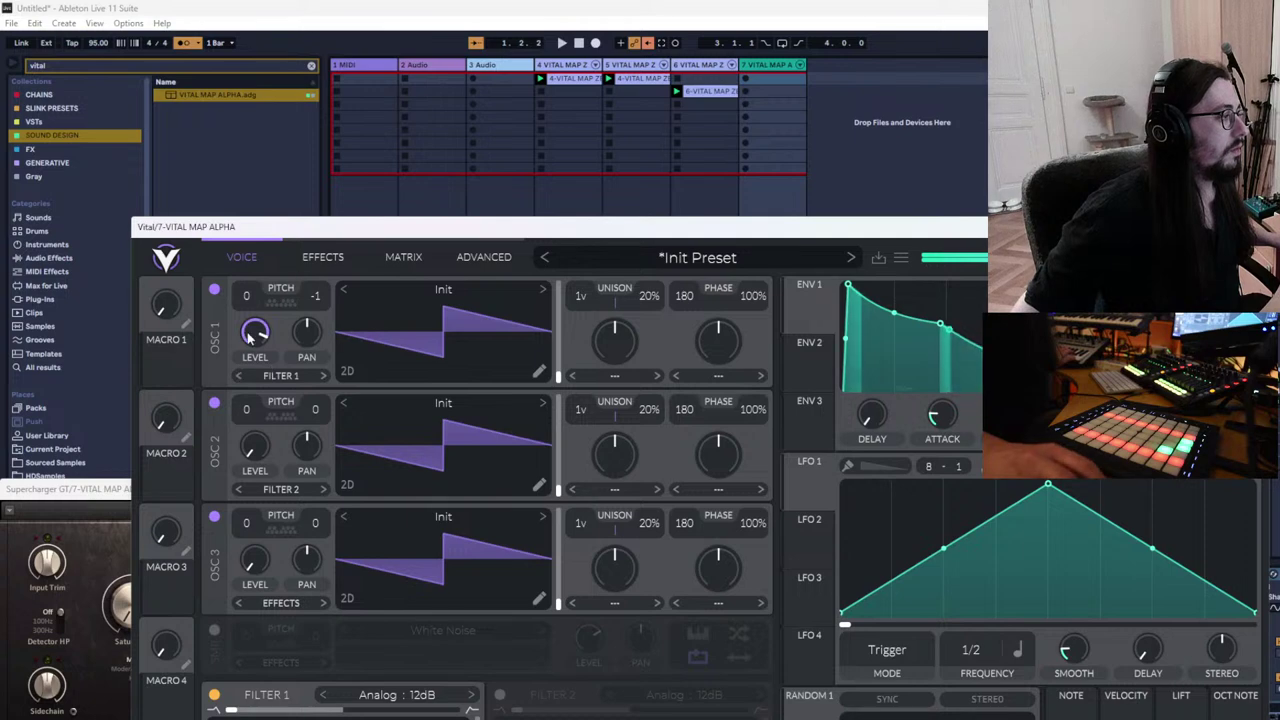
drag(251, 338, 268, 435)
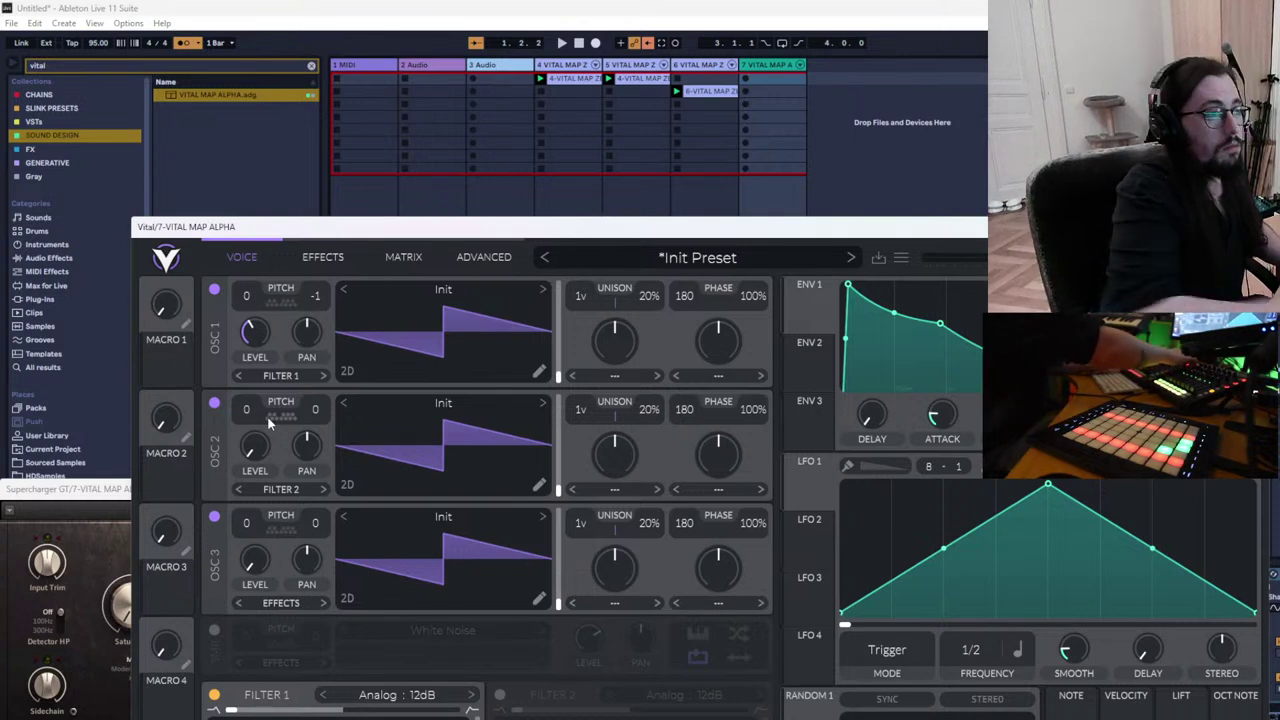
key(ctrl+m)
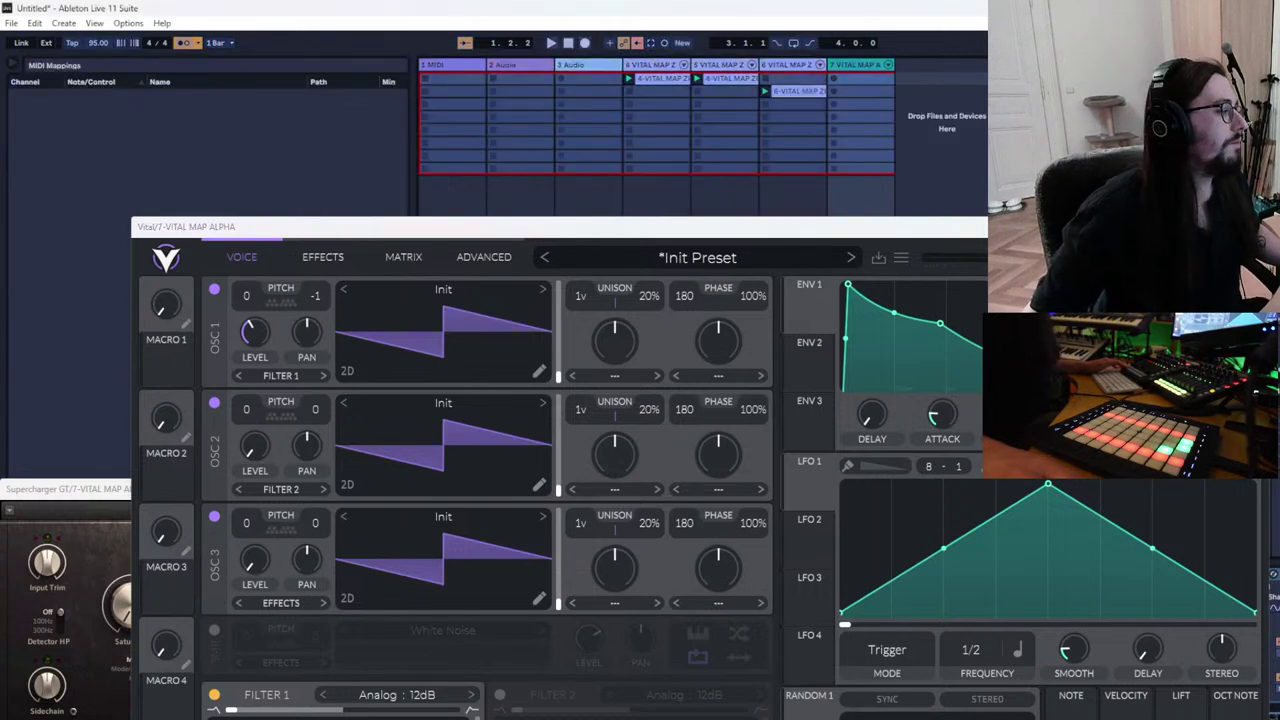
key(ctrl+m)
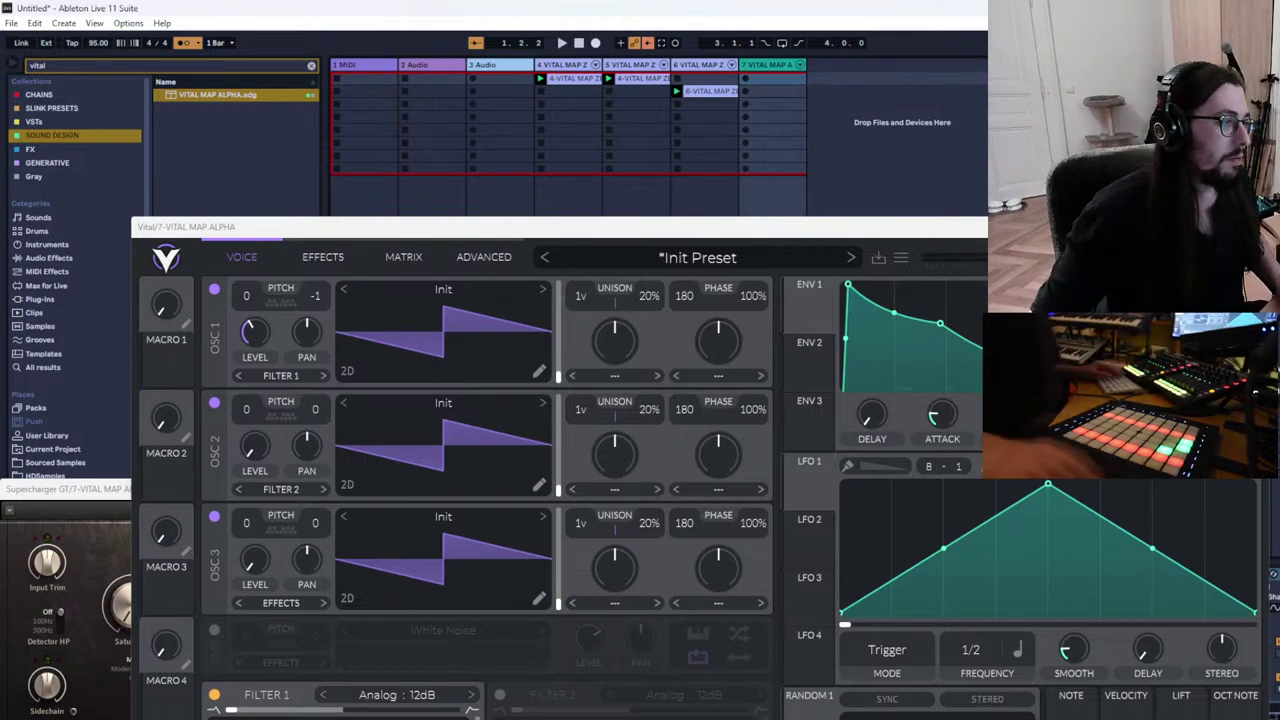
drag(724, 234, 686, 62)
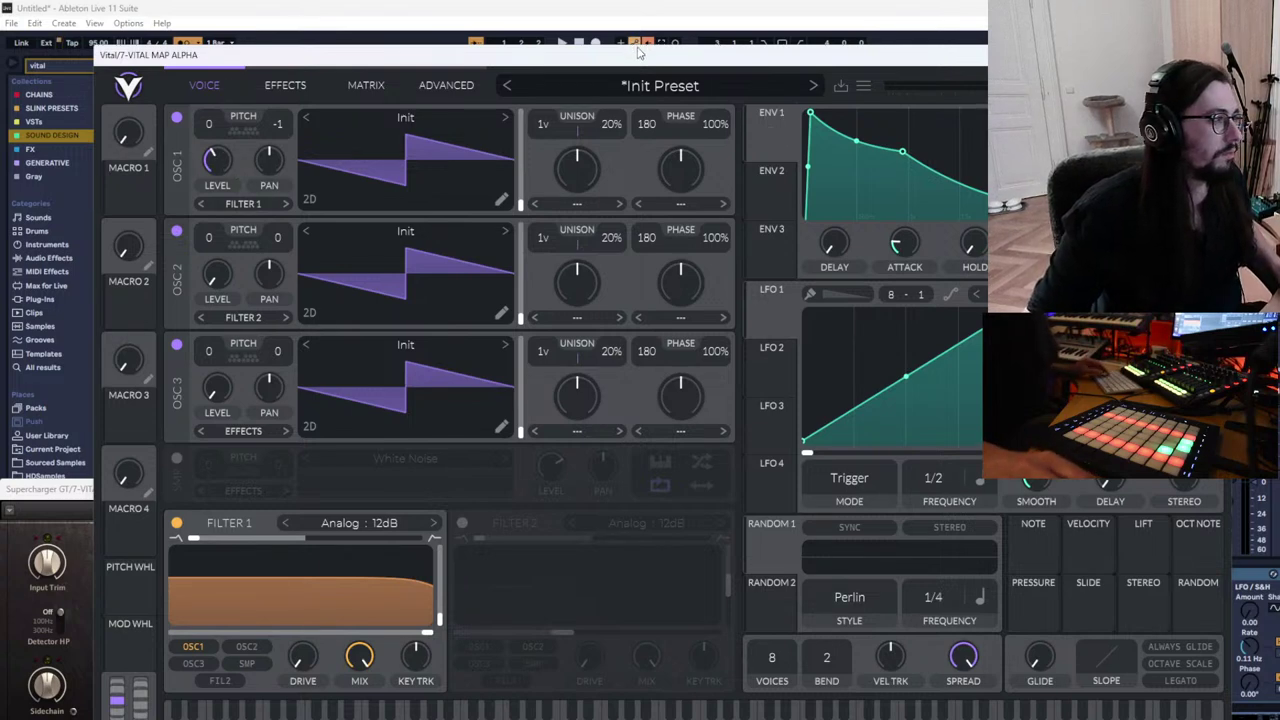
drag(638, 56, 626, 176)
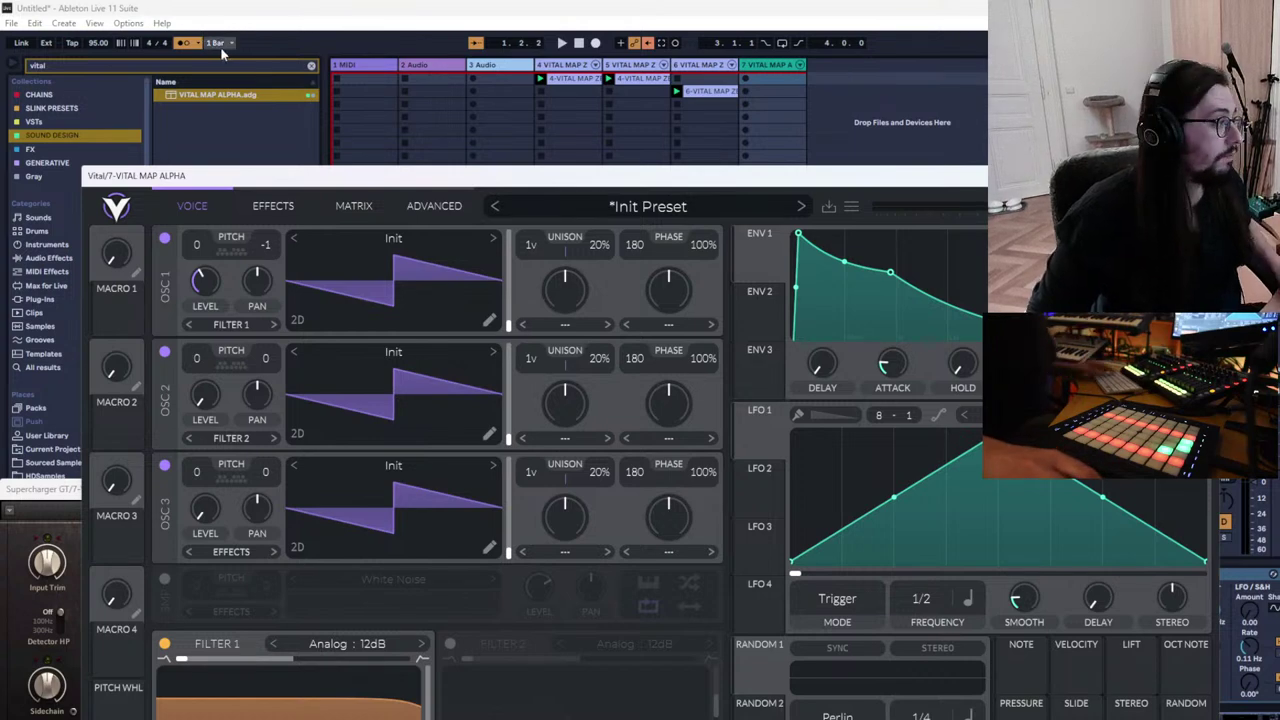
drag(522, 183, 513, 143)
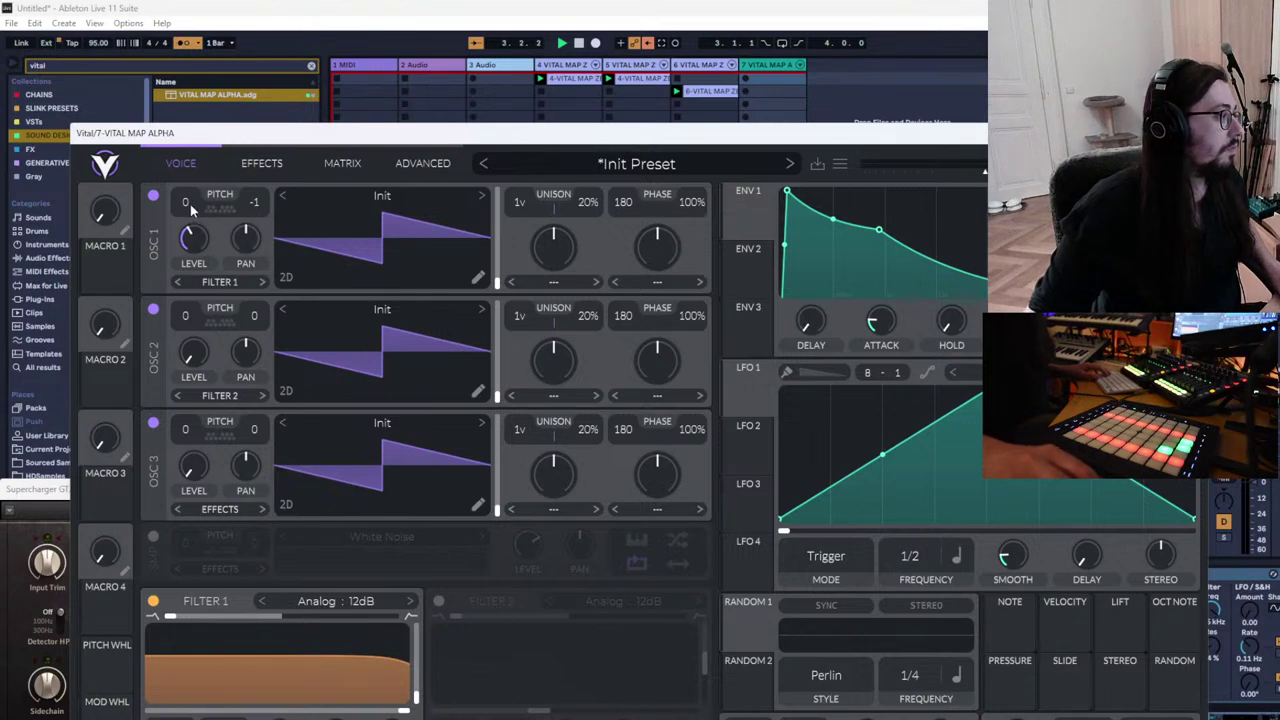
Transpose oscillator 1 to -29 semitones and switch off oscillators 2 and 3
drag(190, 207, 147, 484)
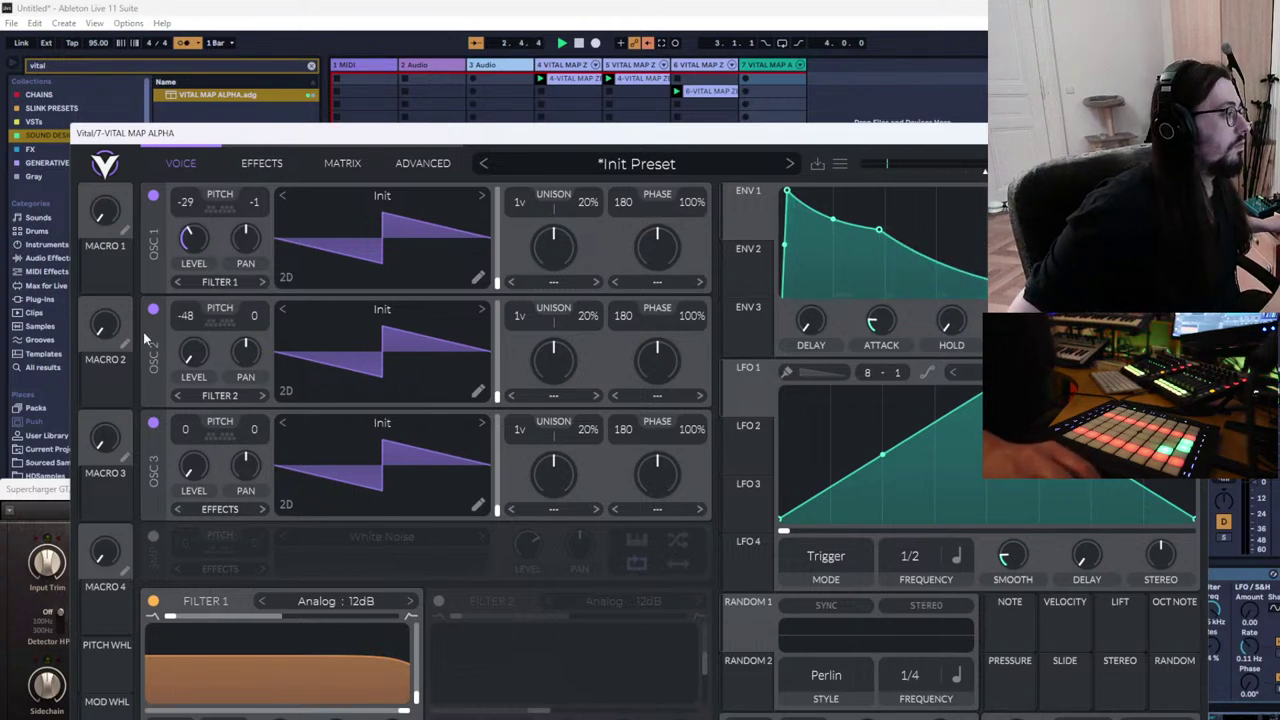
click(153, 309)
click(156, 423)
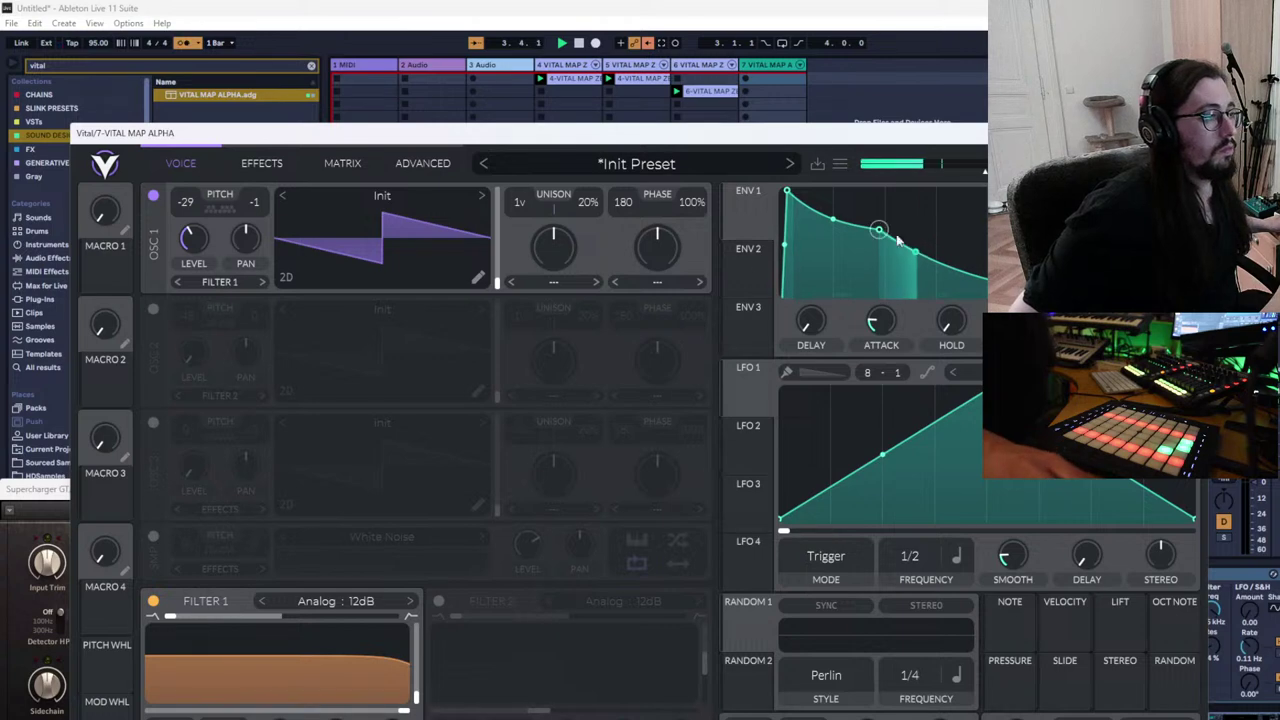
Shape envelope 1 into a short pluck with minimum attack, a shorter decay and a lower sustain
drag(881, 322, 884, 476)
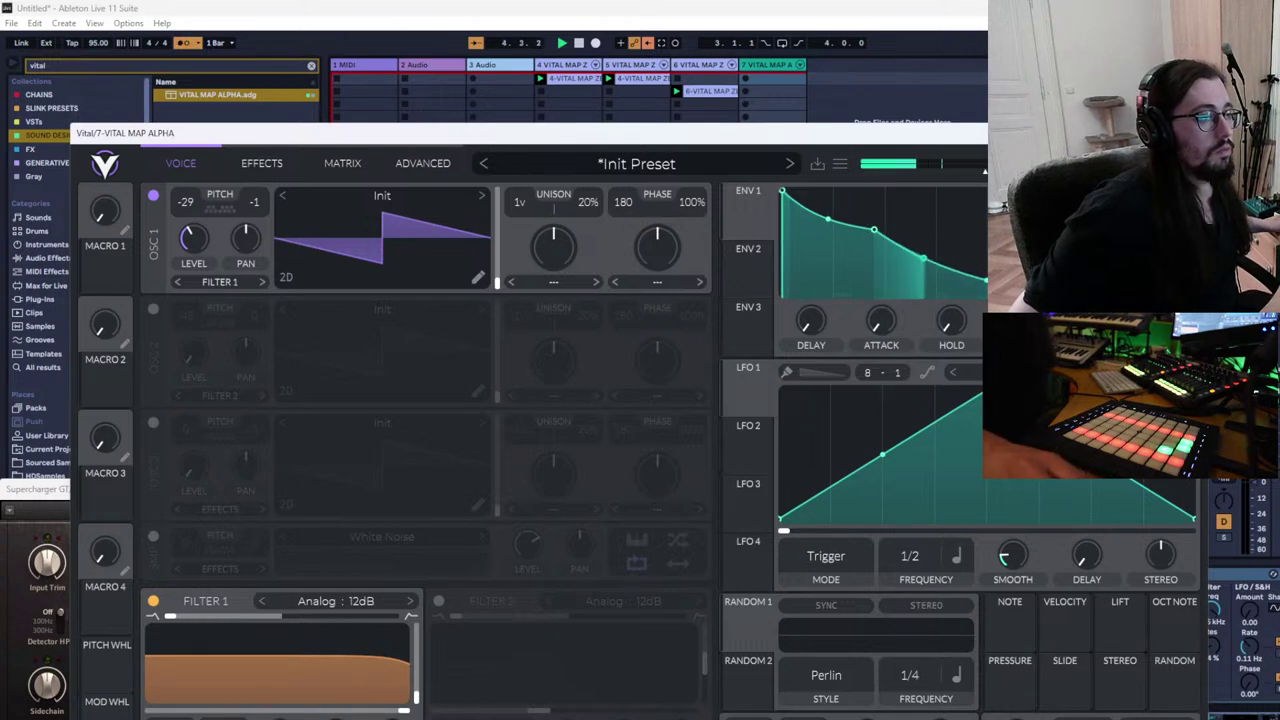
drag(1022, 322, 1022, 345)
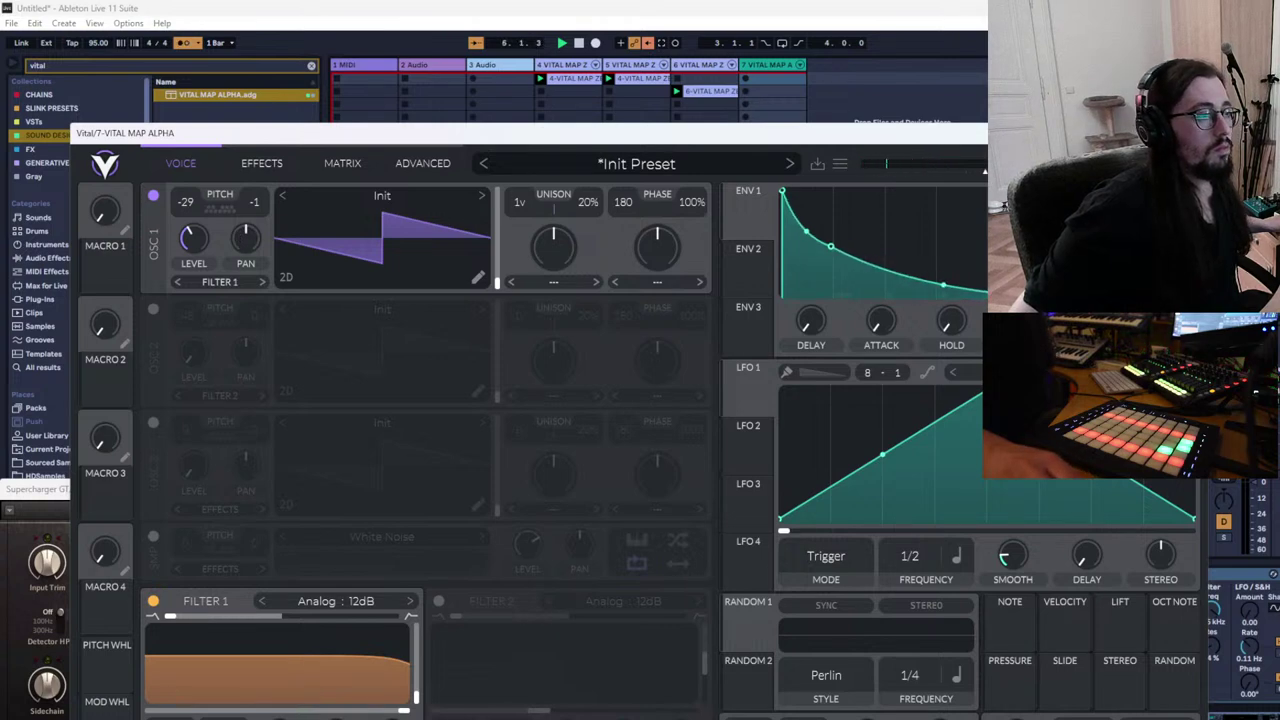
drag(1091, 322, 1091, 407)
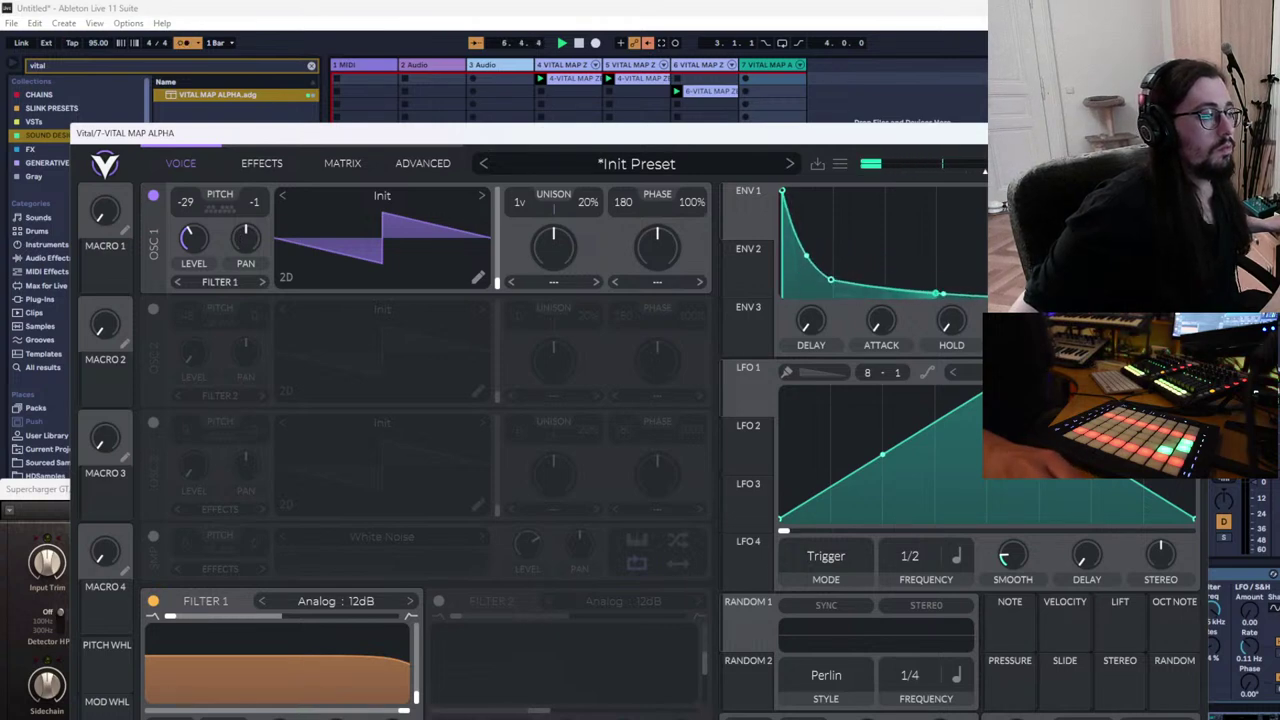
drag(880, 328, 880, 331)
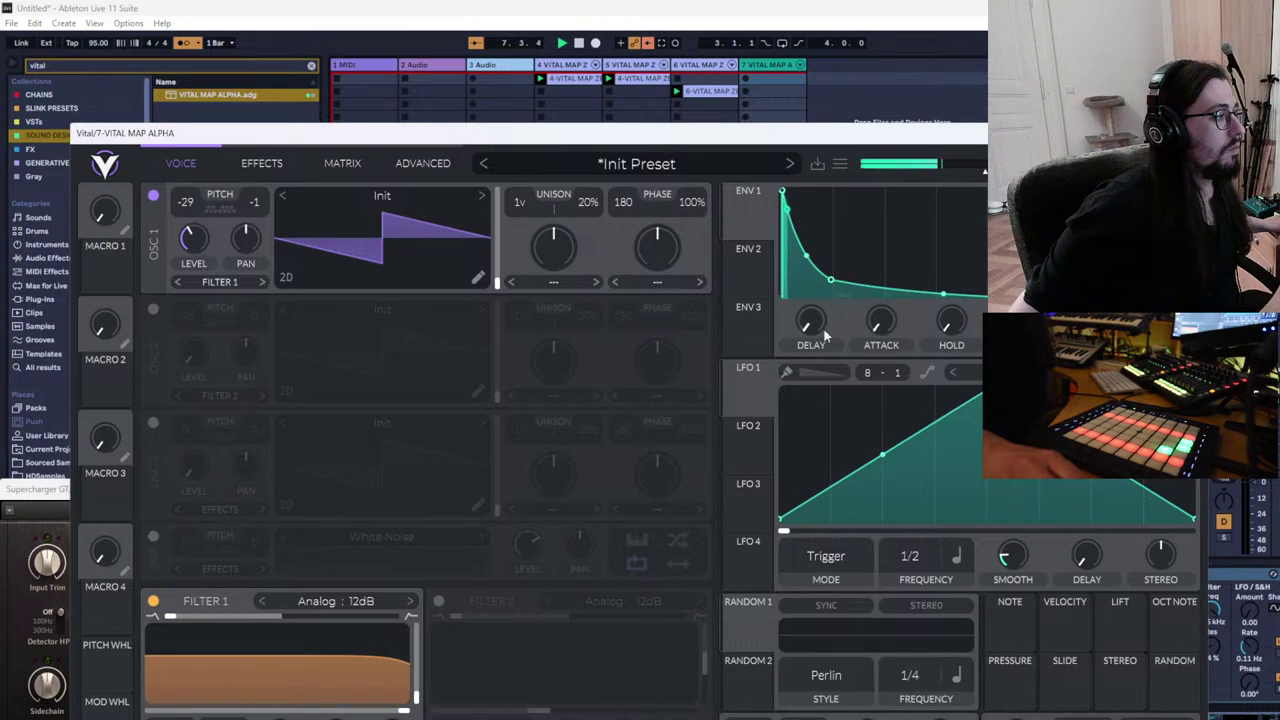
Record a MIDI clip into the third slot of track 7 and end the recording so the clip loops
drag(350, 136, 352, 282)
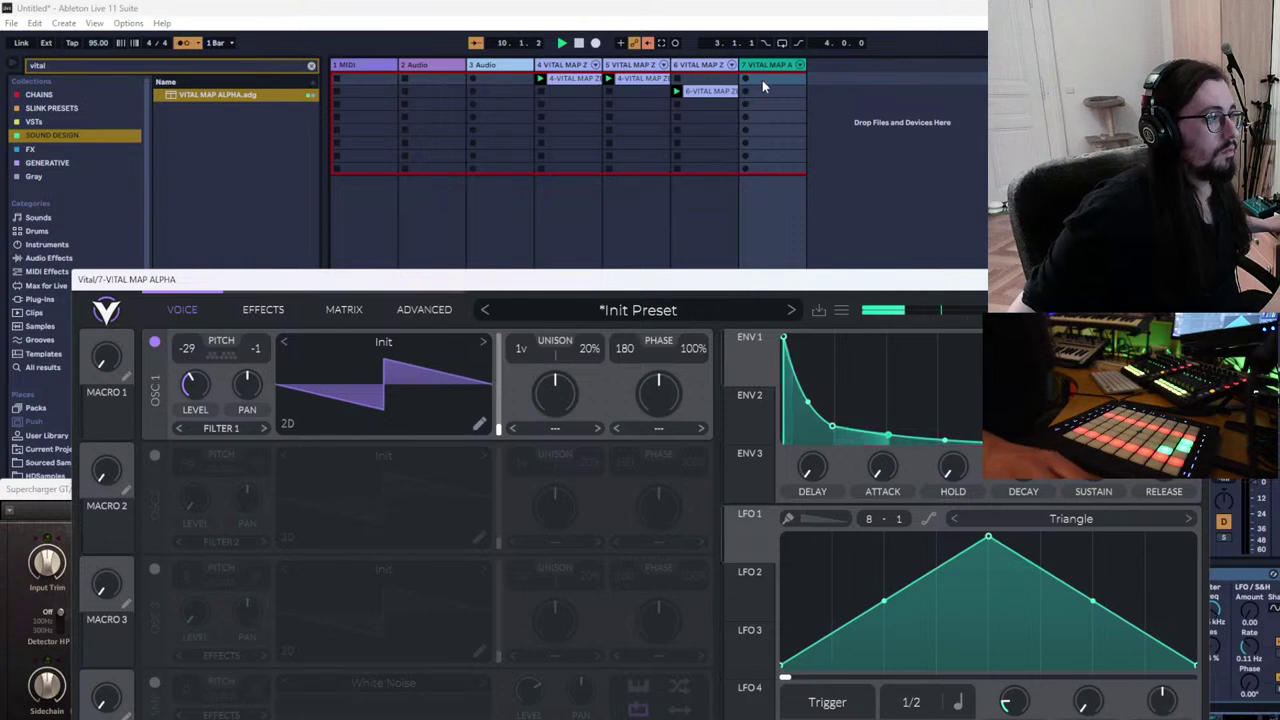
click(746, 105)
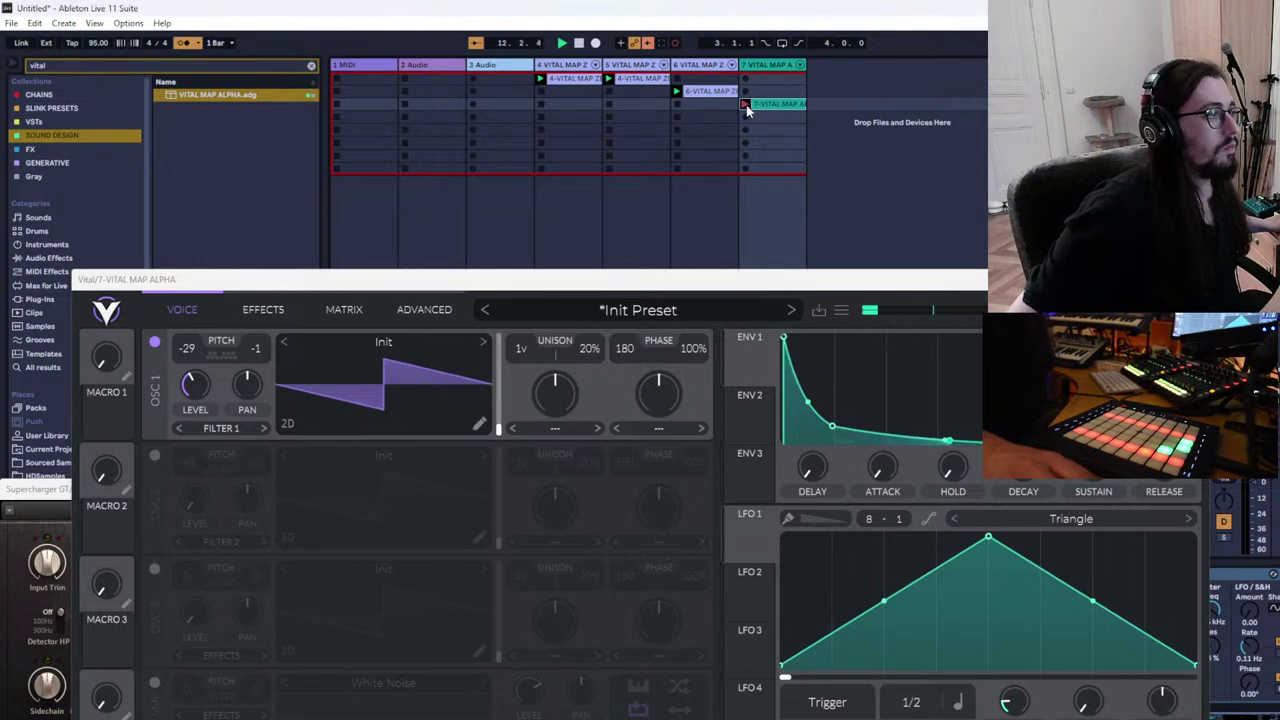
click(746, 106)
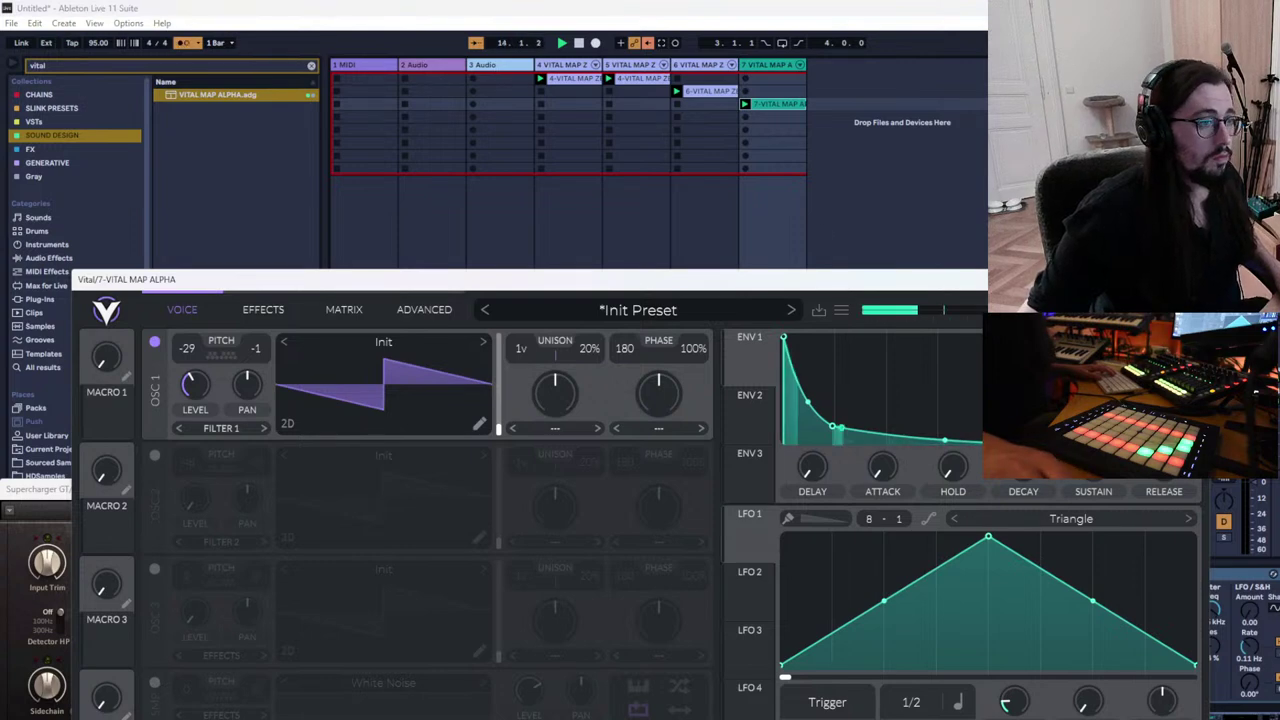
Close the Vital and Supercharger GT plugin windows
click(1201, 280)
scroll(1218, 648, down, 5)
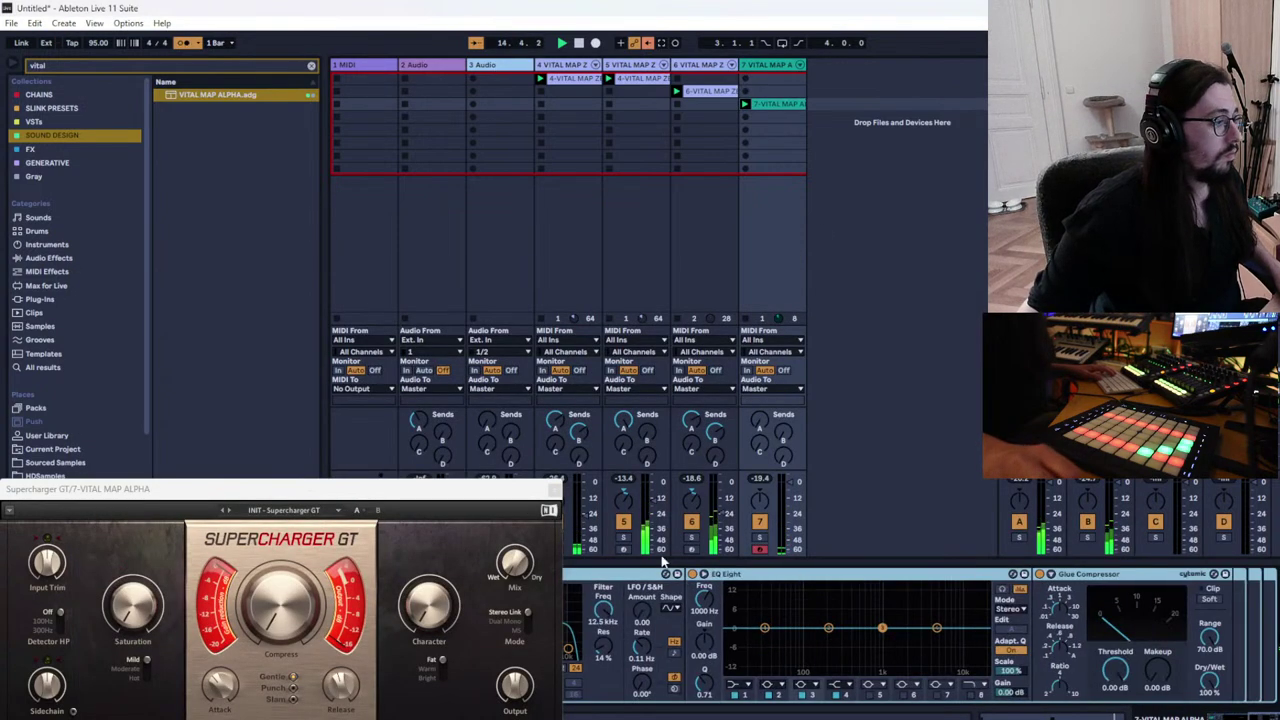
click(556, 491)
Search the browser for shifter, add Shifter to the end of track 7's device chain and adjust its Coarse pitch
click(221, 68)
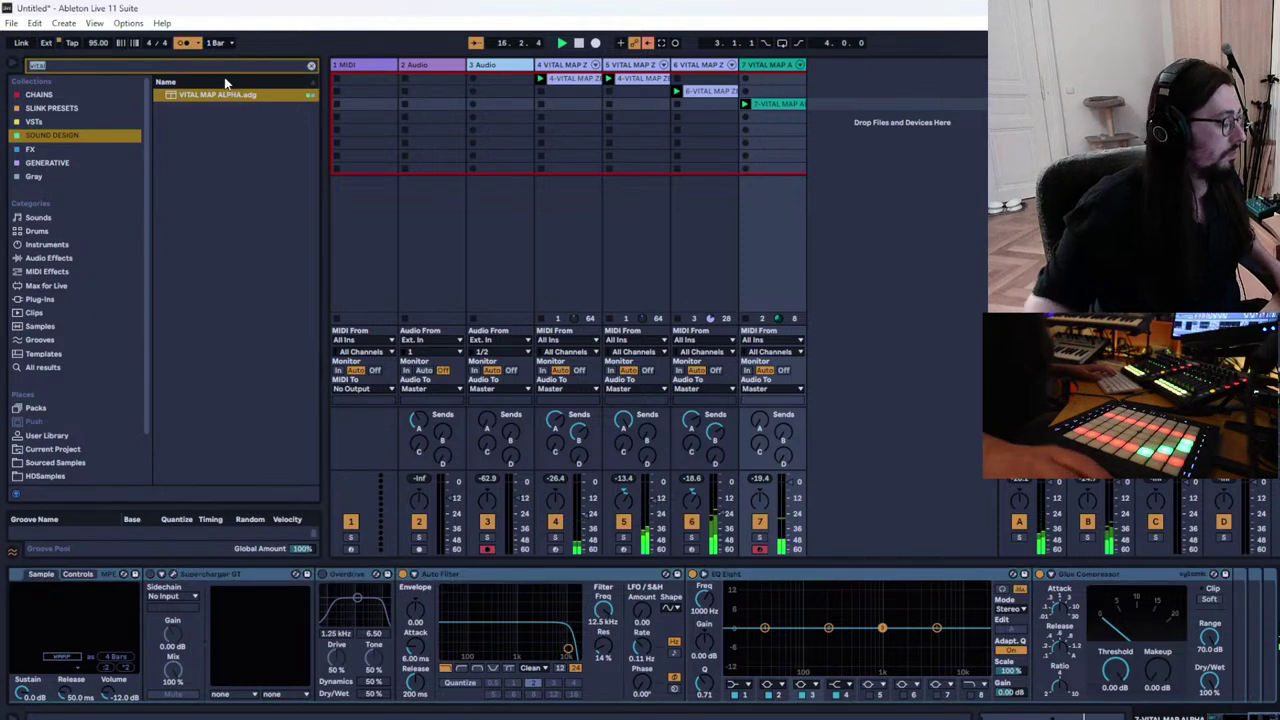
key(BackSpace)
text(shifter)
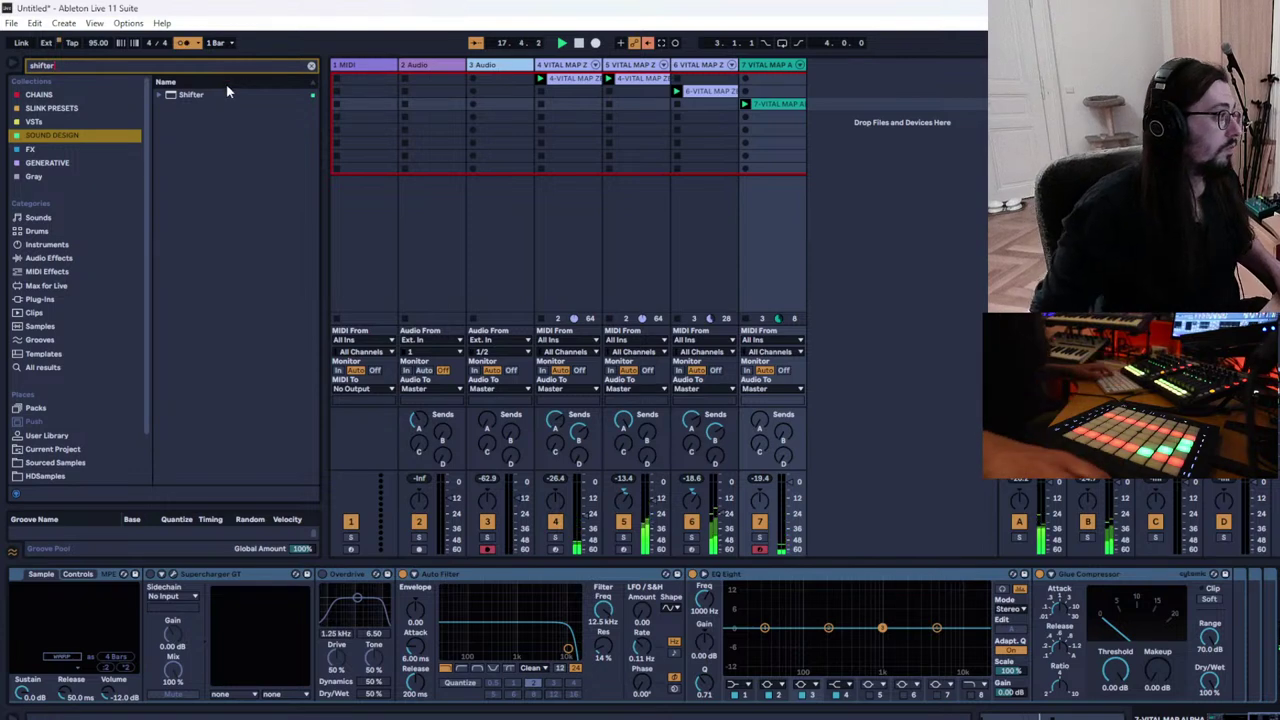
double_click(227, 94)
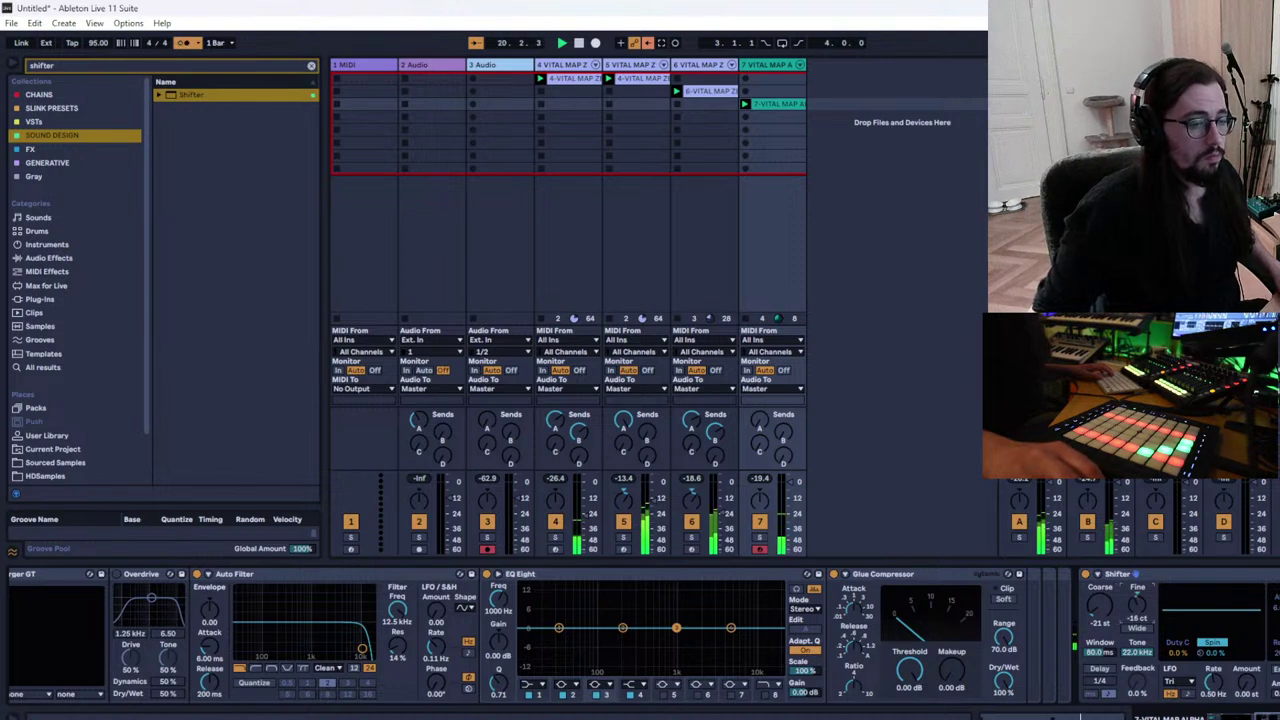
drag(1103, 608, 1103, 588)
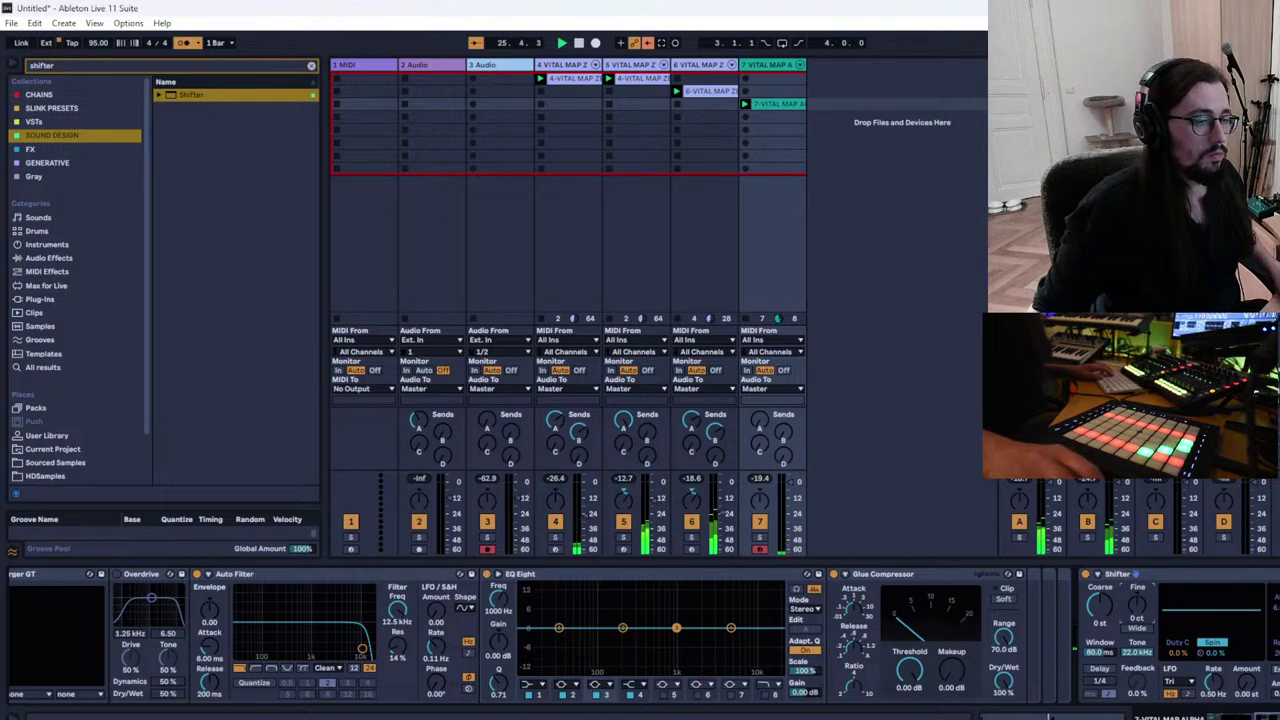
scroll(760, 636, left, 1)
scroll(760, 636, right, 1)
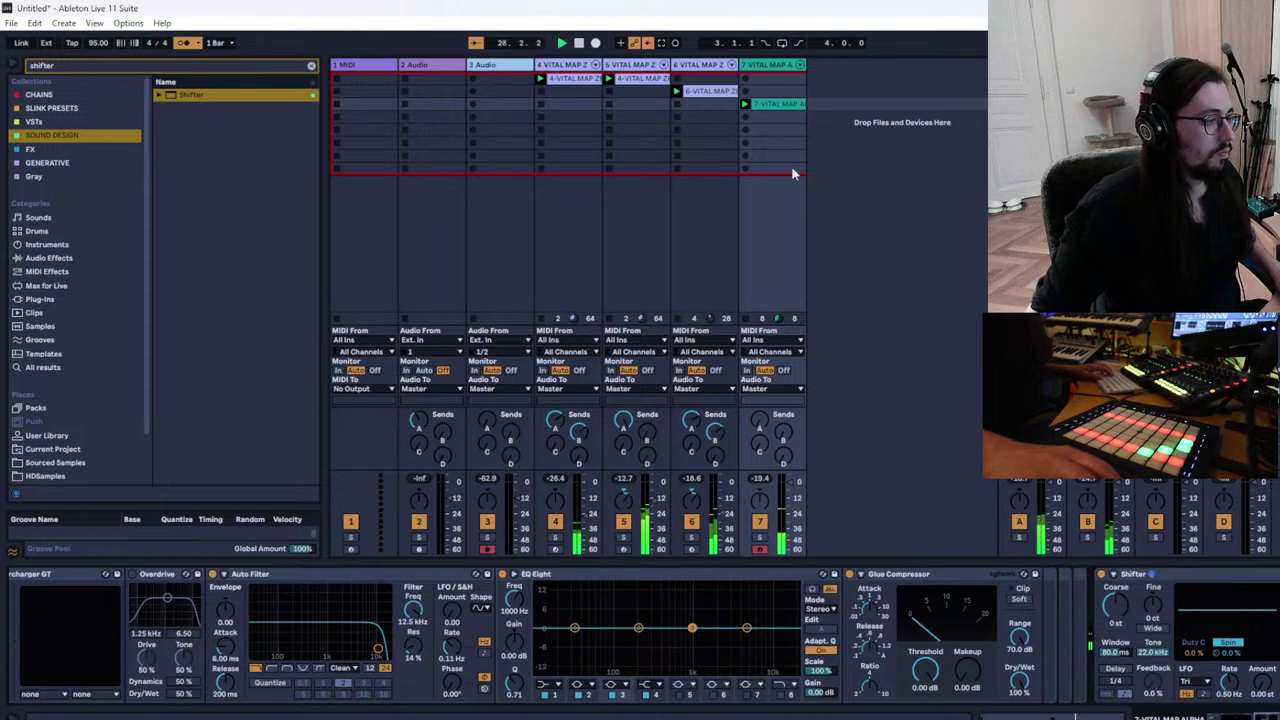
Freeze track 7
right_click(769, 67)
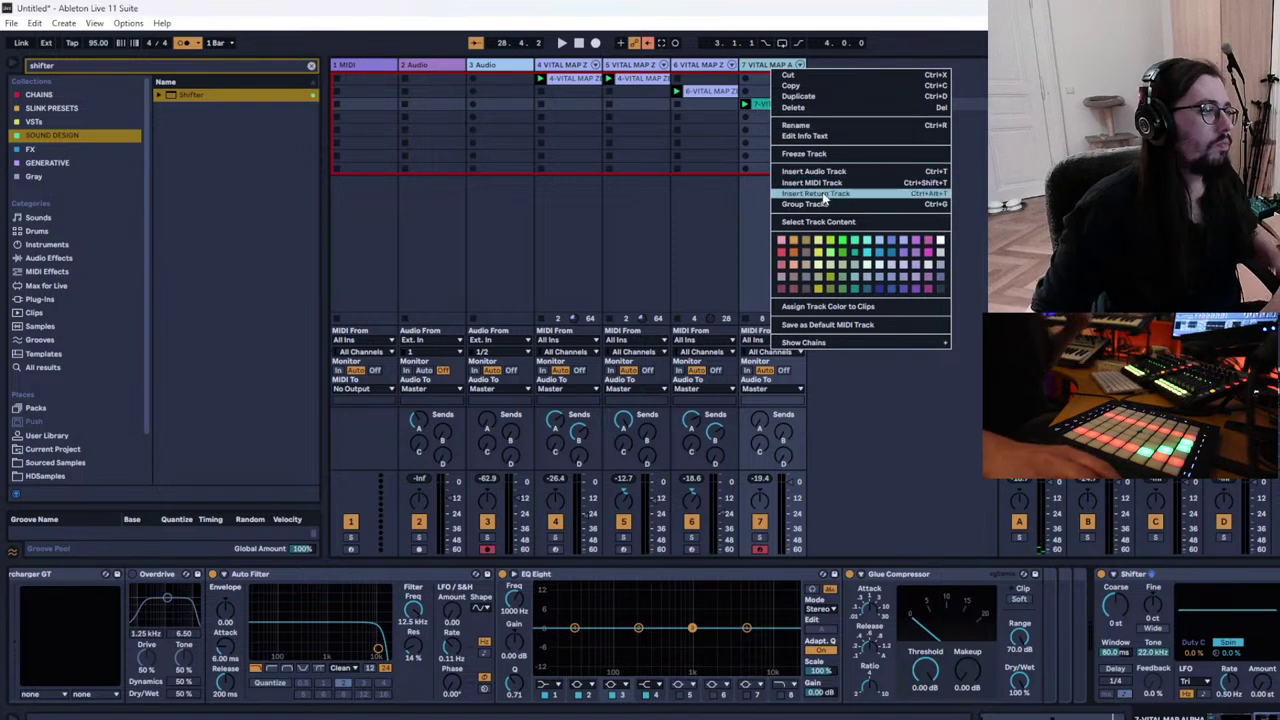
click(804, 153)
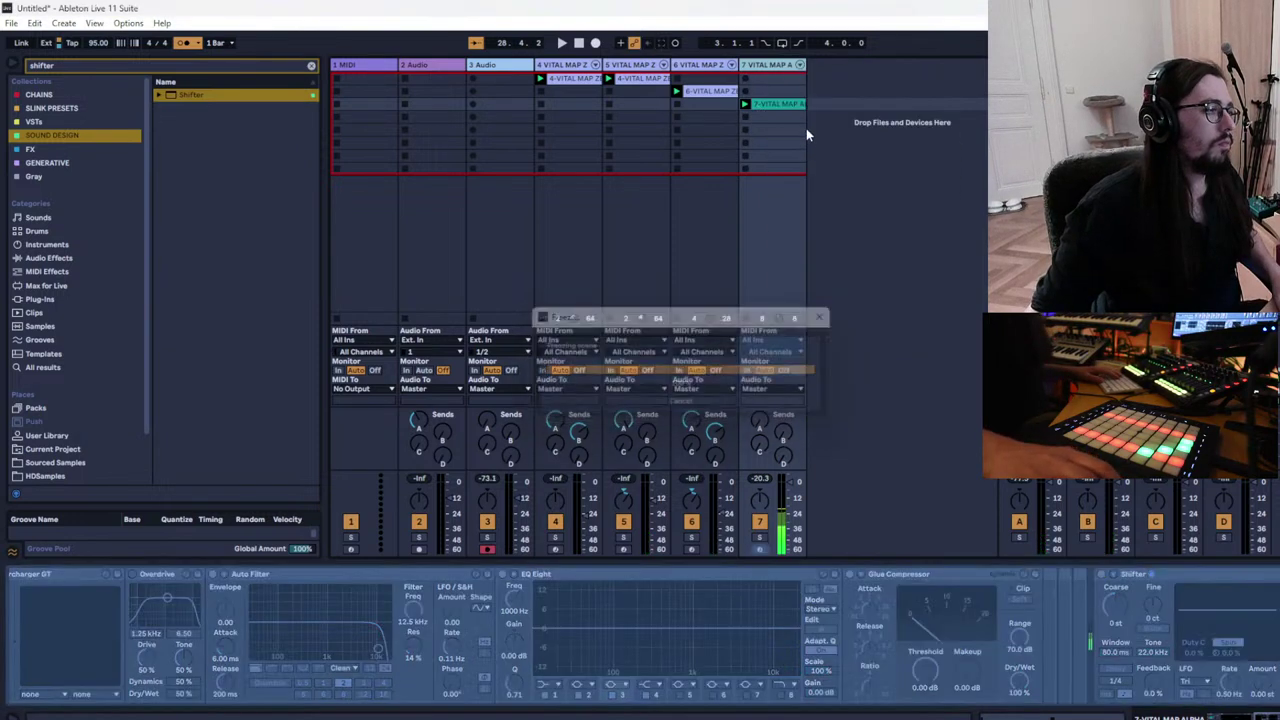
right_click(765, 66)
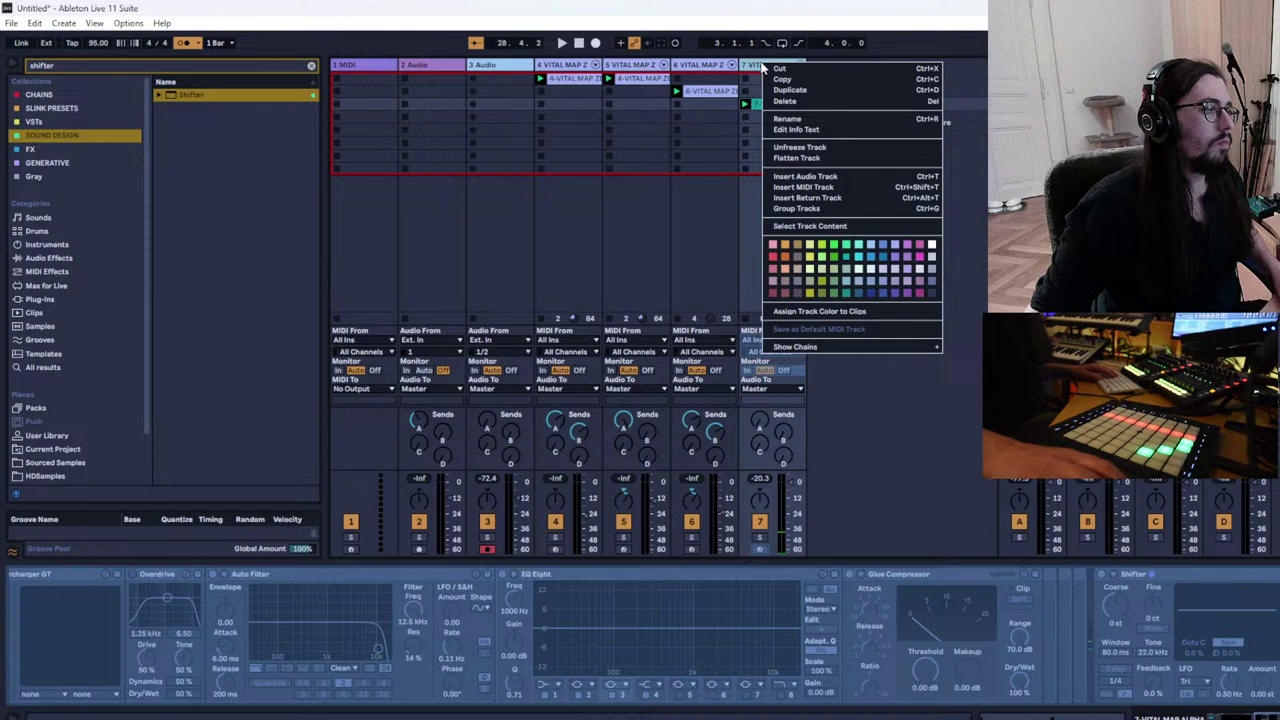
click(798, 147)
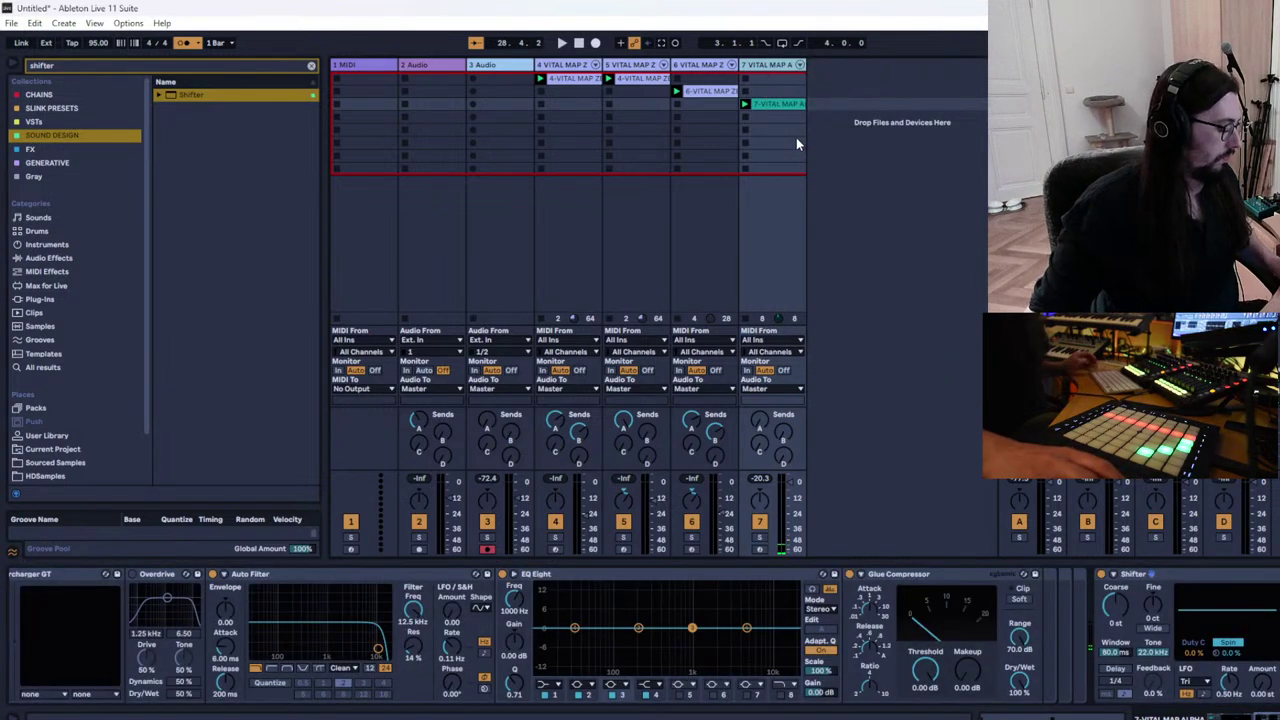
key(ctrl+z)
Flatten the frozen track 7 to audio
right_click(769, 67)
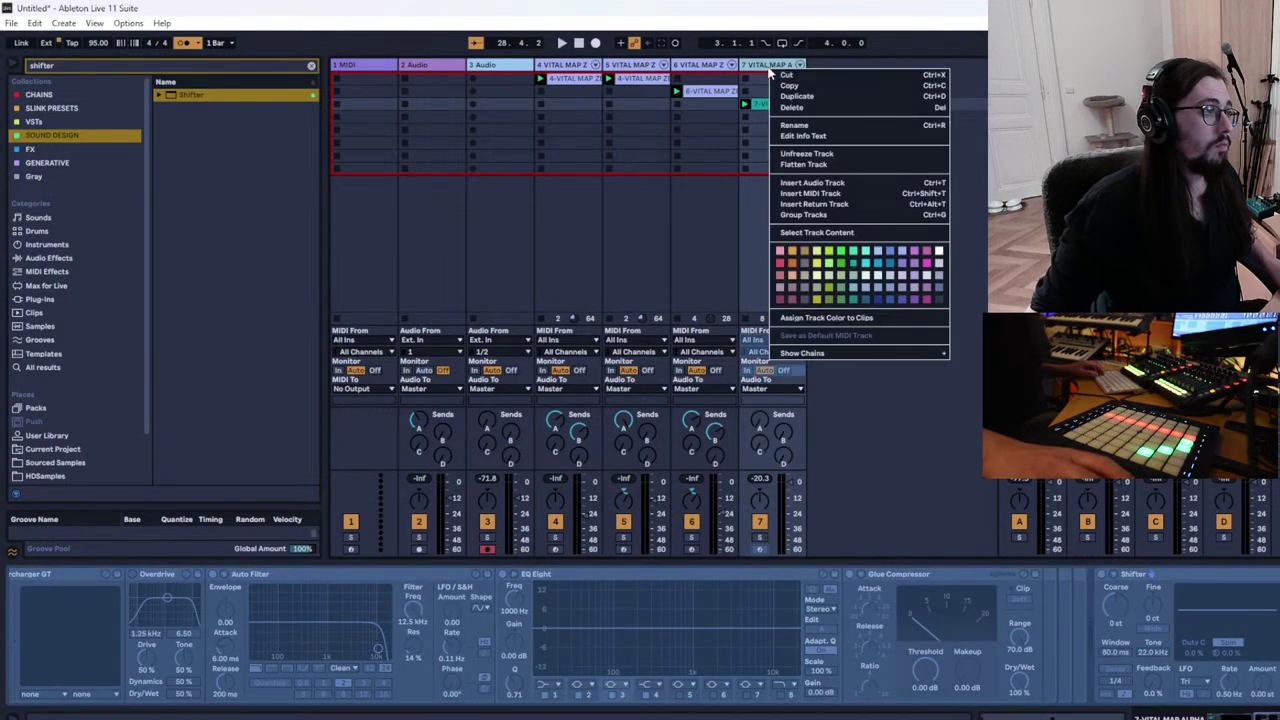
click(832, 165)
Play the flattened clip on track 7 and set its gain to 9.31 dB and its pitch to -12 st
click(759, 106)
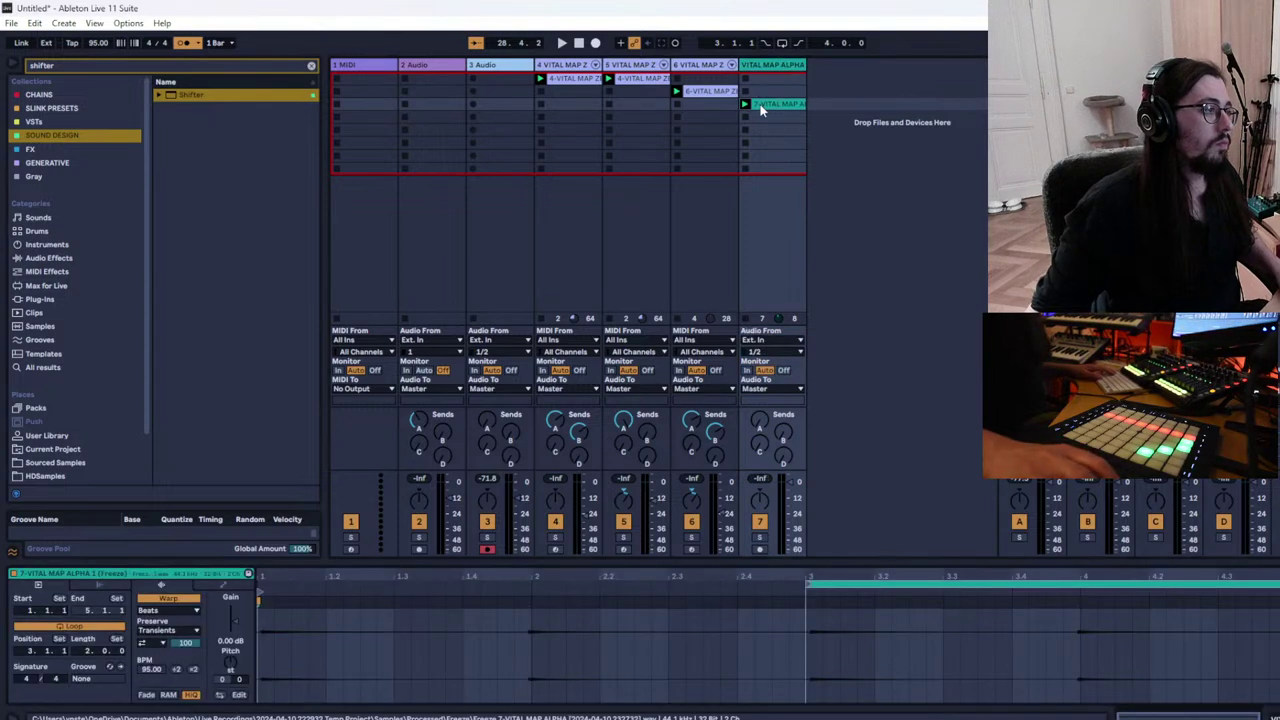
key(space)
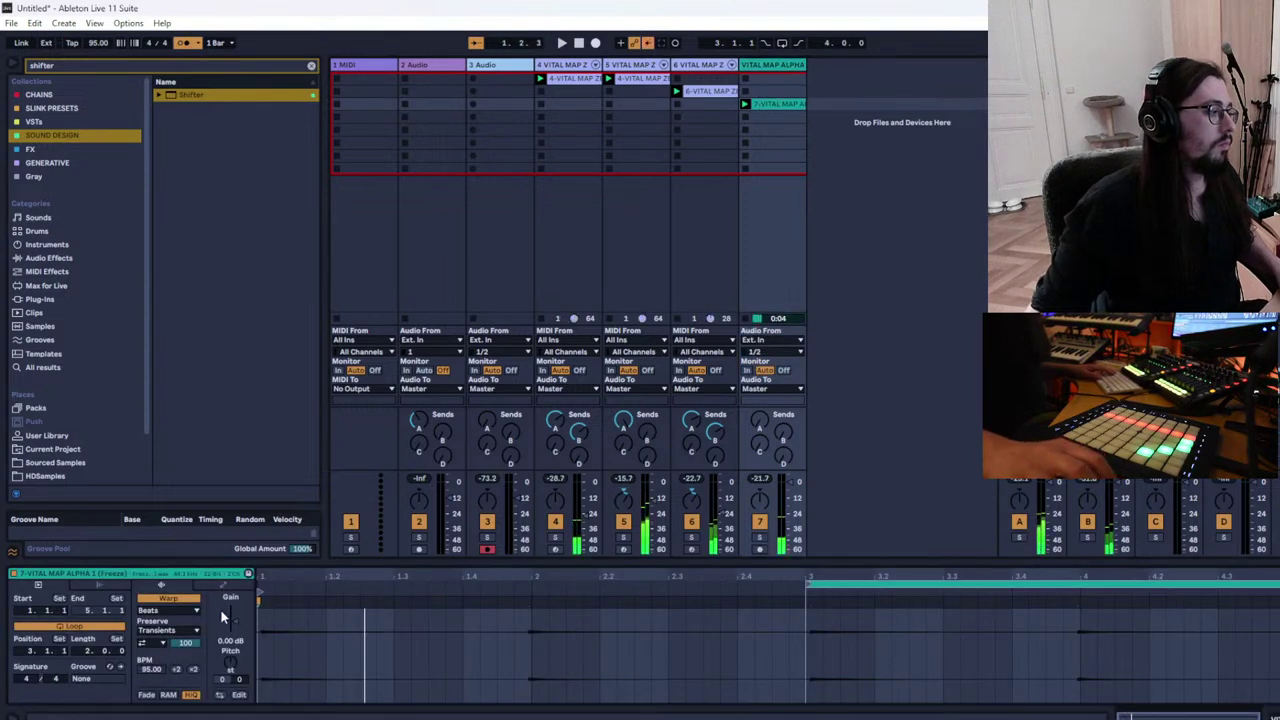
drag(234, 621, 234, 614)
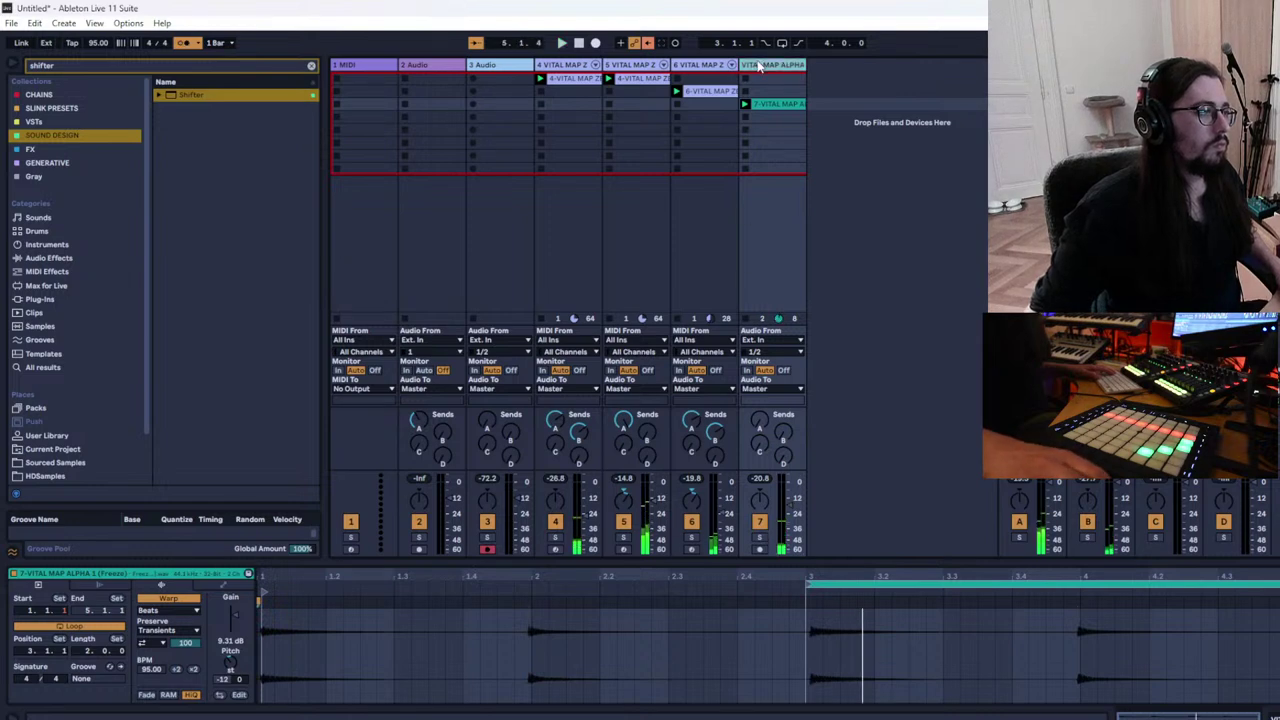
Delete the flattened VITAL MAP ALPHA track and insert a new MIDI track after track 6
right_click(757, 64)
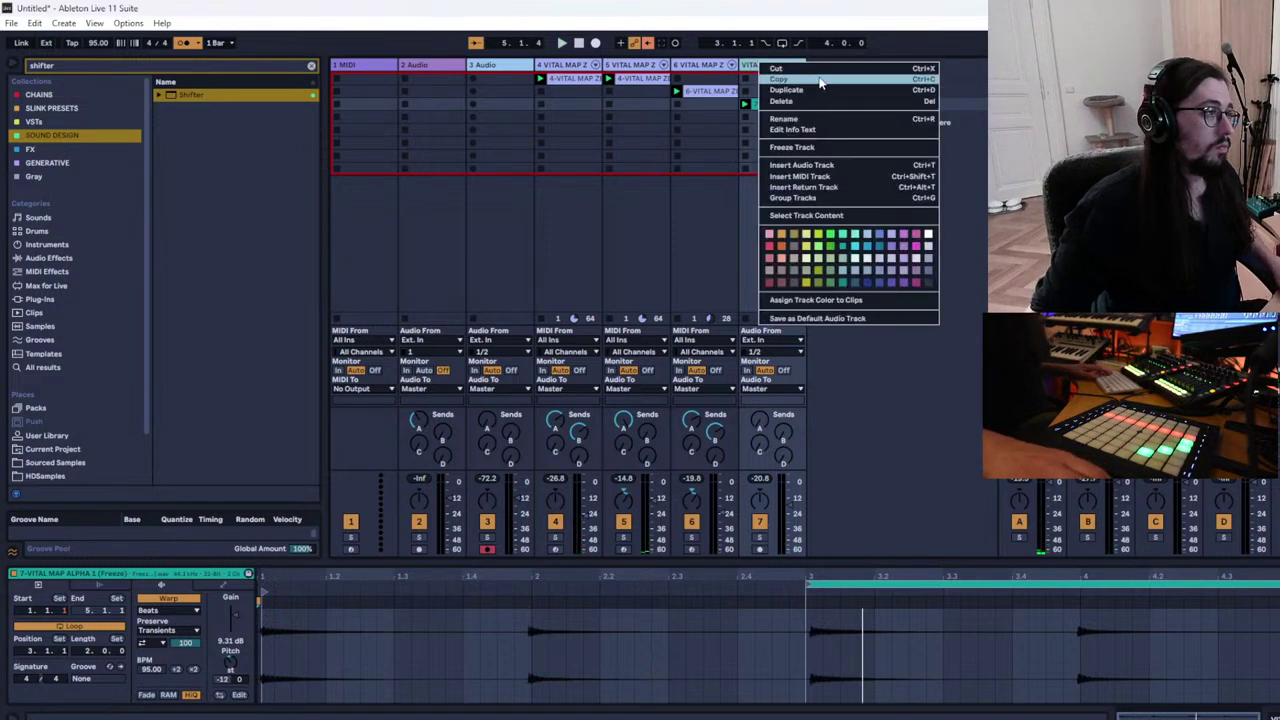
click(820, 79)
key(Delete)
right_click(769, 84)
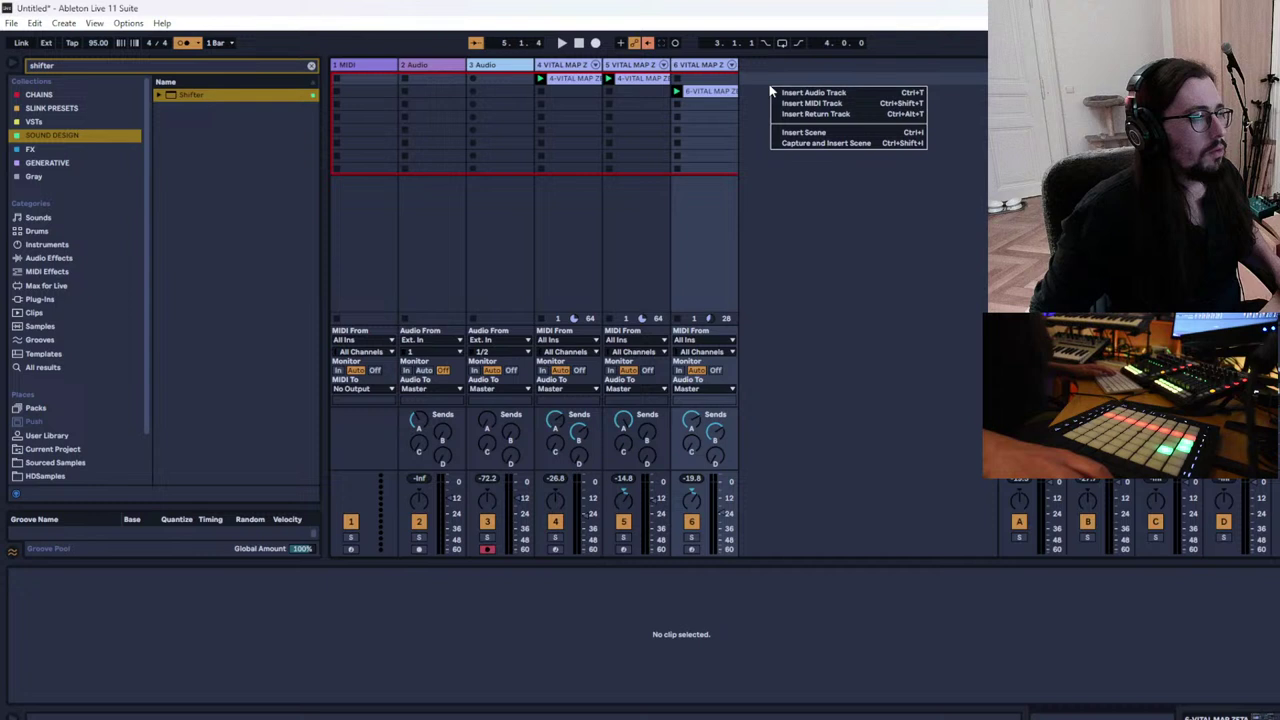
click(822, 103)
Load the VITAL MAP ALPHA rack onto the new MIDI track 7 and give Vital's Envelope 1 a faster decay and low sustain
click(233, 66)
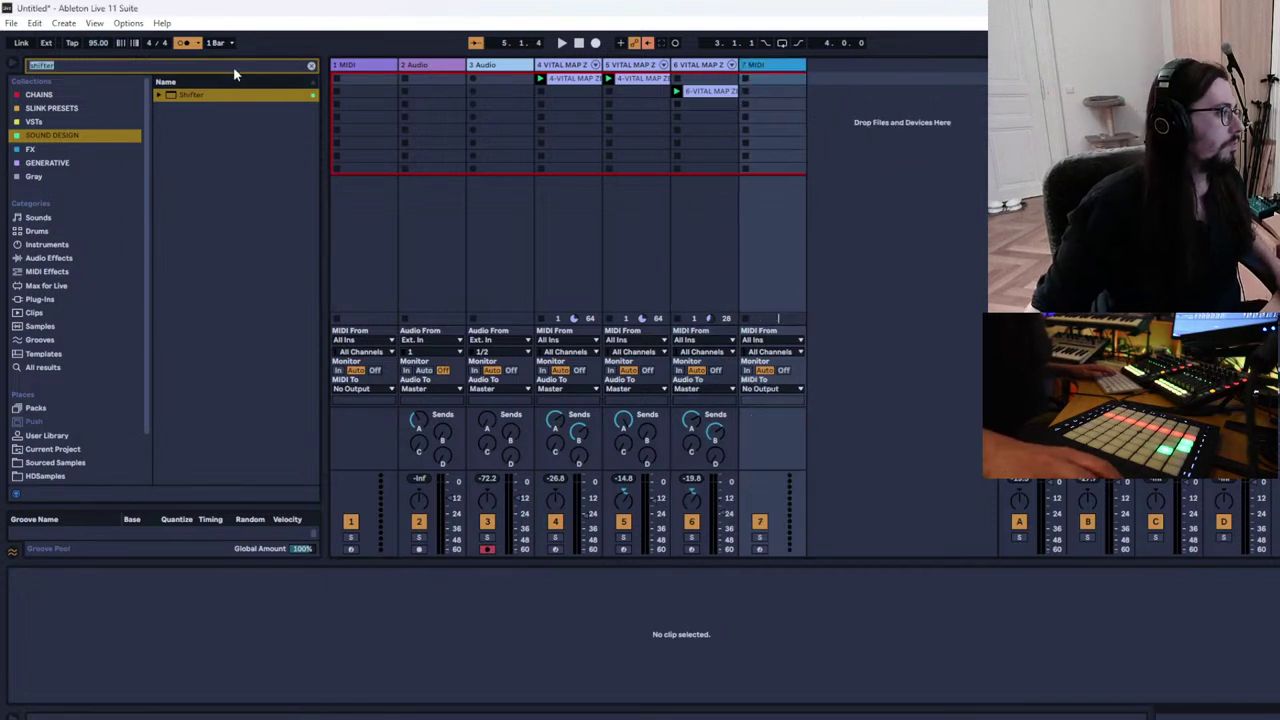
text(vital)
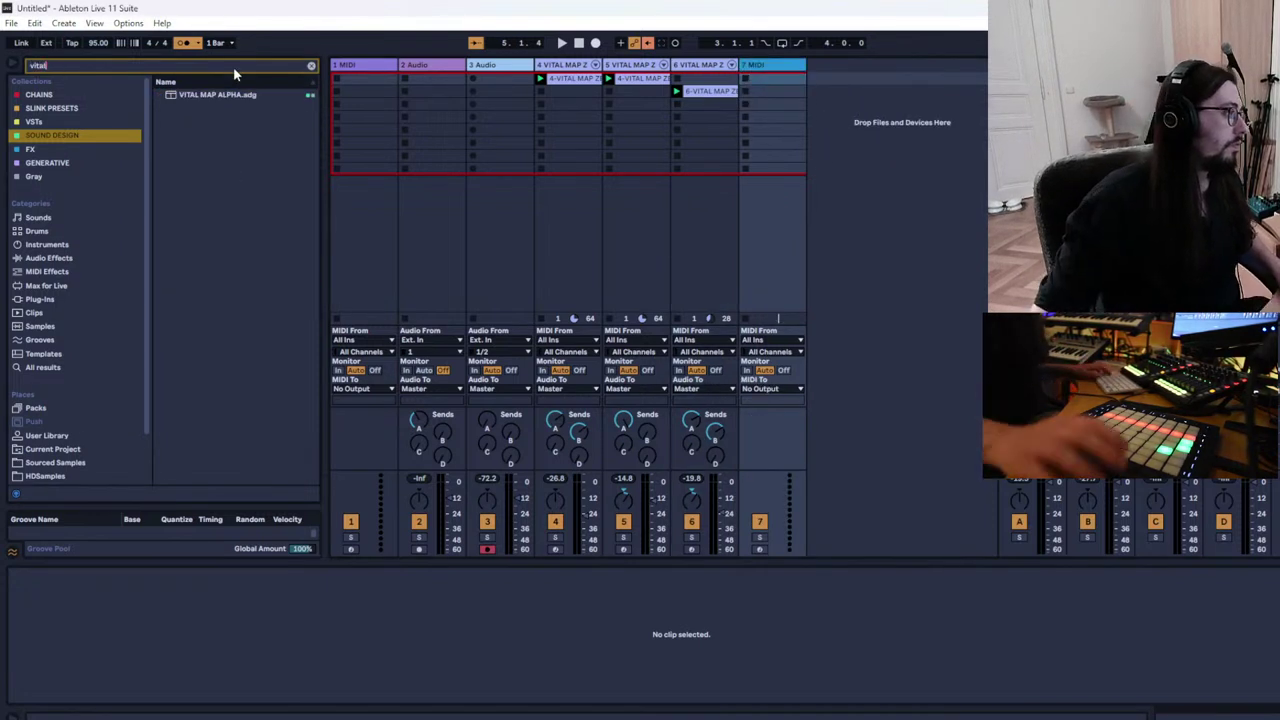
double_click(235, 95)
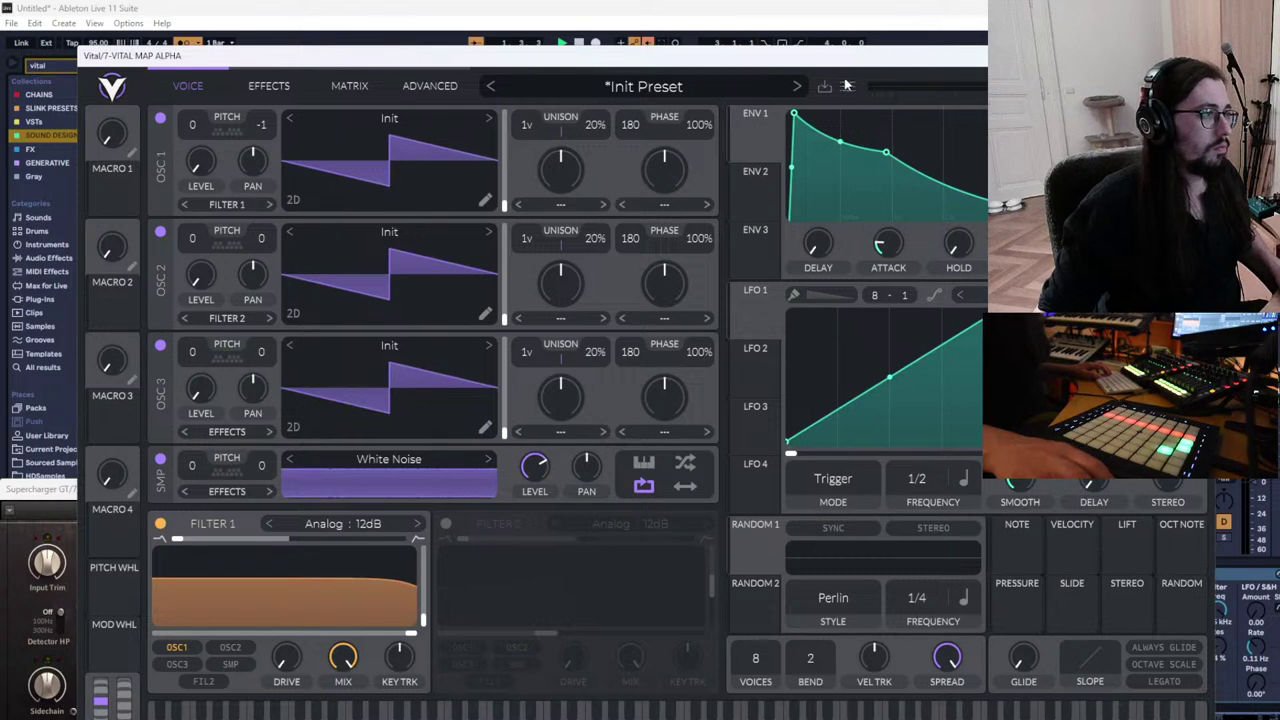
drag(886, 153, 857, 215)
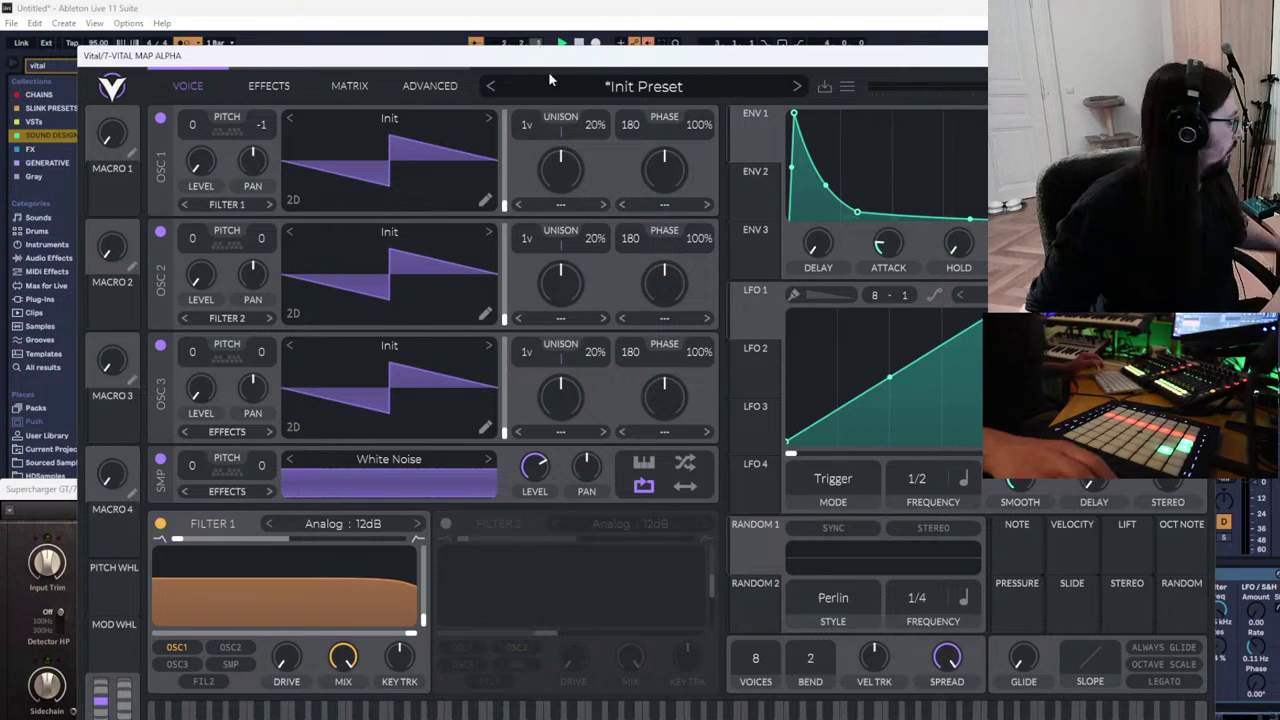
drag(925, 61, 910, 39)
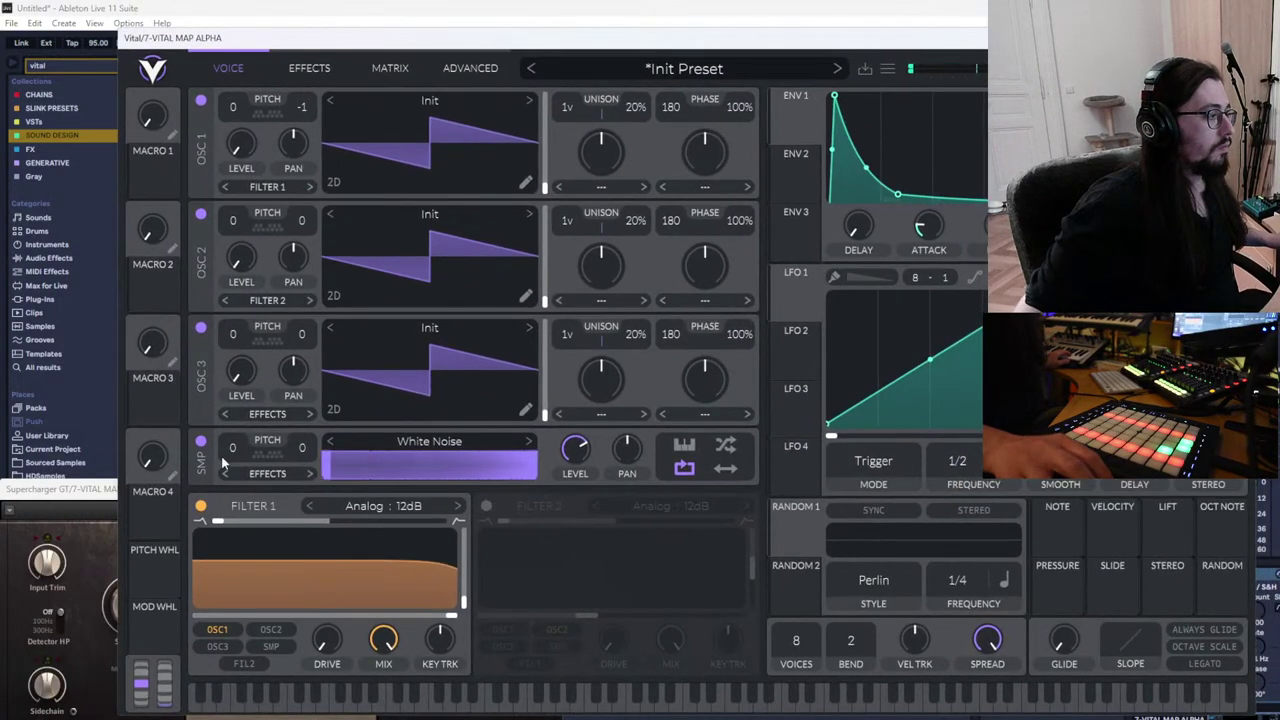
Turn off oscillators 1, 2 and 3 in Vital and lower the White Noise sample's level
click(200, 327)
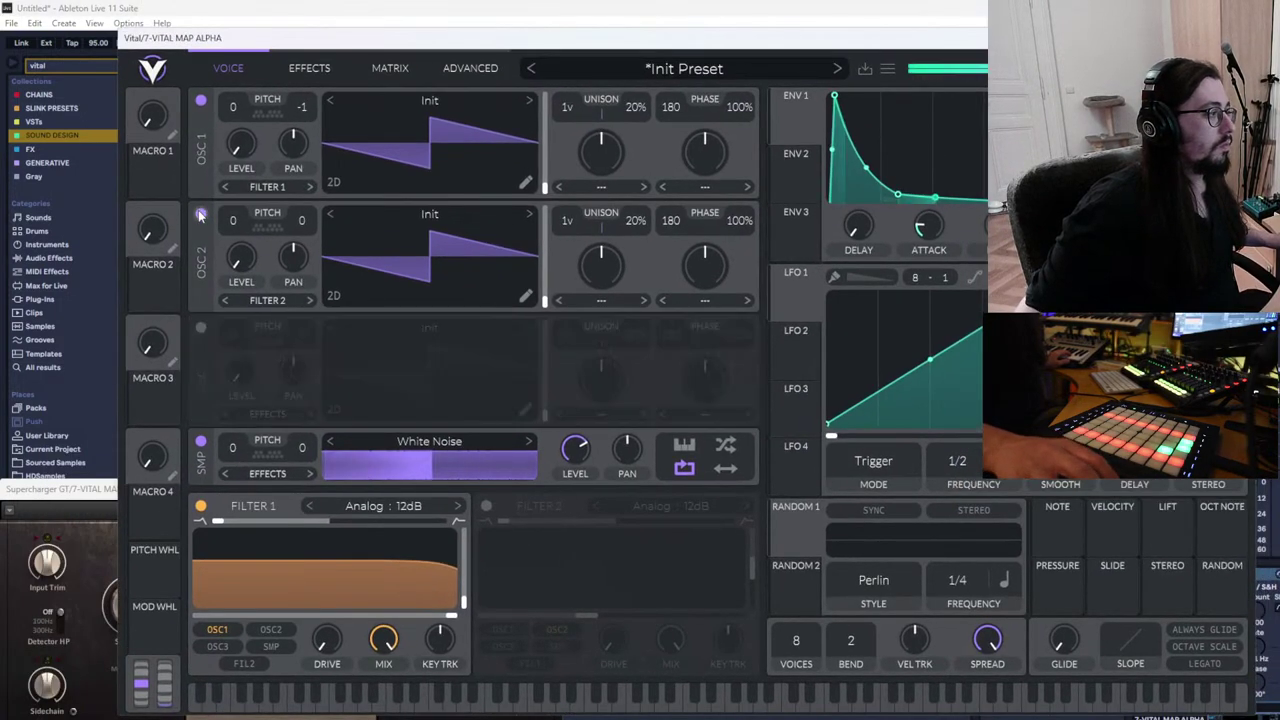
click(200, 213)
click(202, 102)
drag(576, 450, 572, 513)
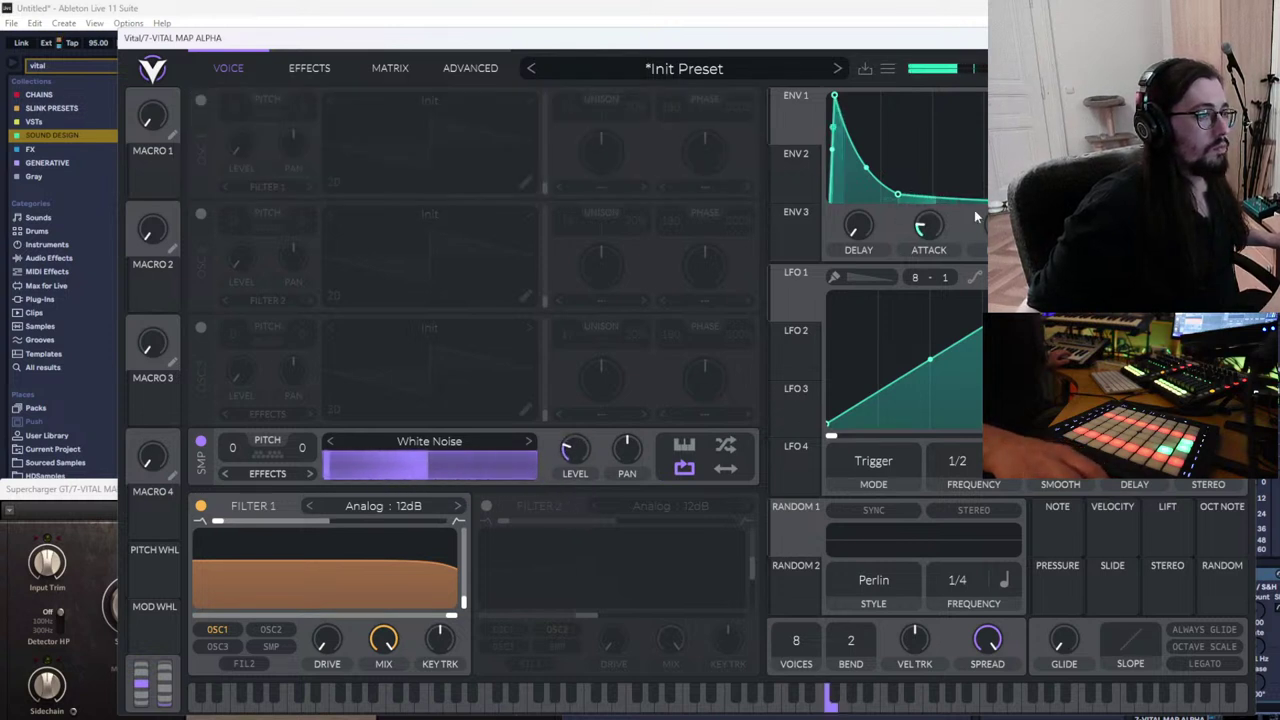
Shorten Envelope 1's decay and attack to a very brief spike and close the Vital window
drag(999, 226, 999, 285)
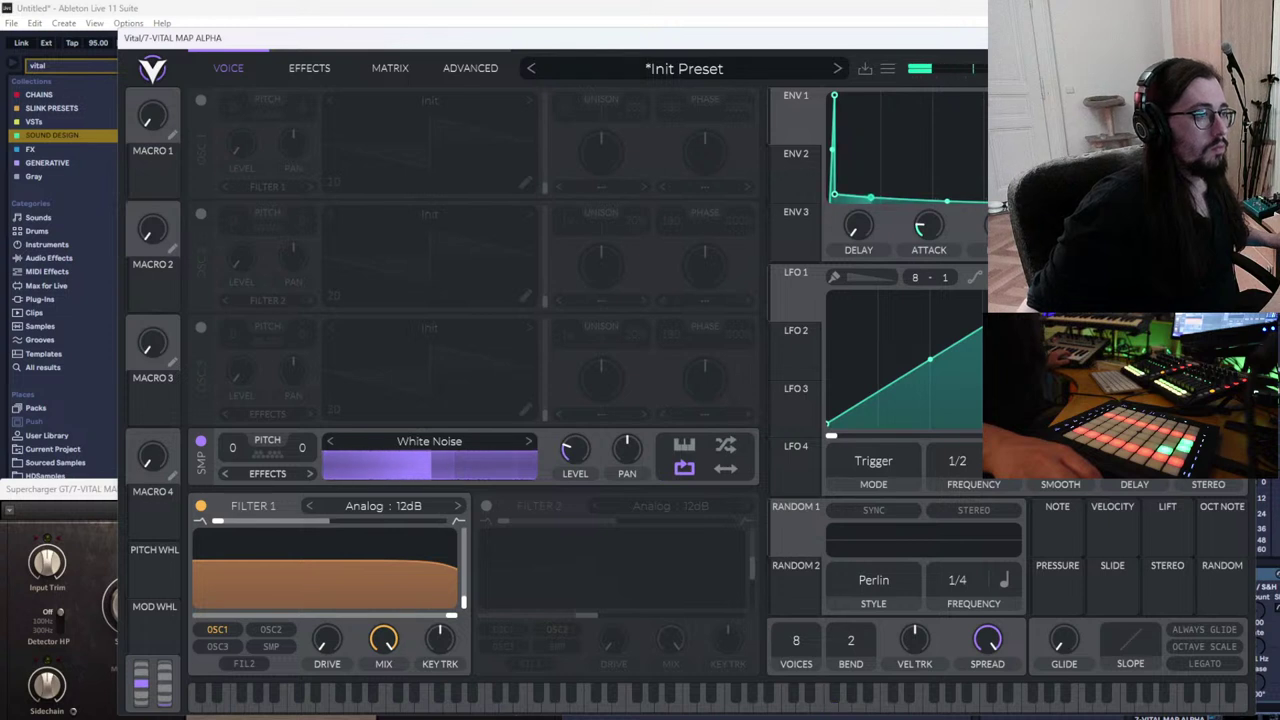
drag(948, 236, 932, 244)
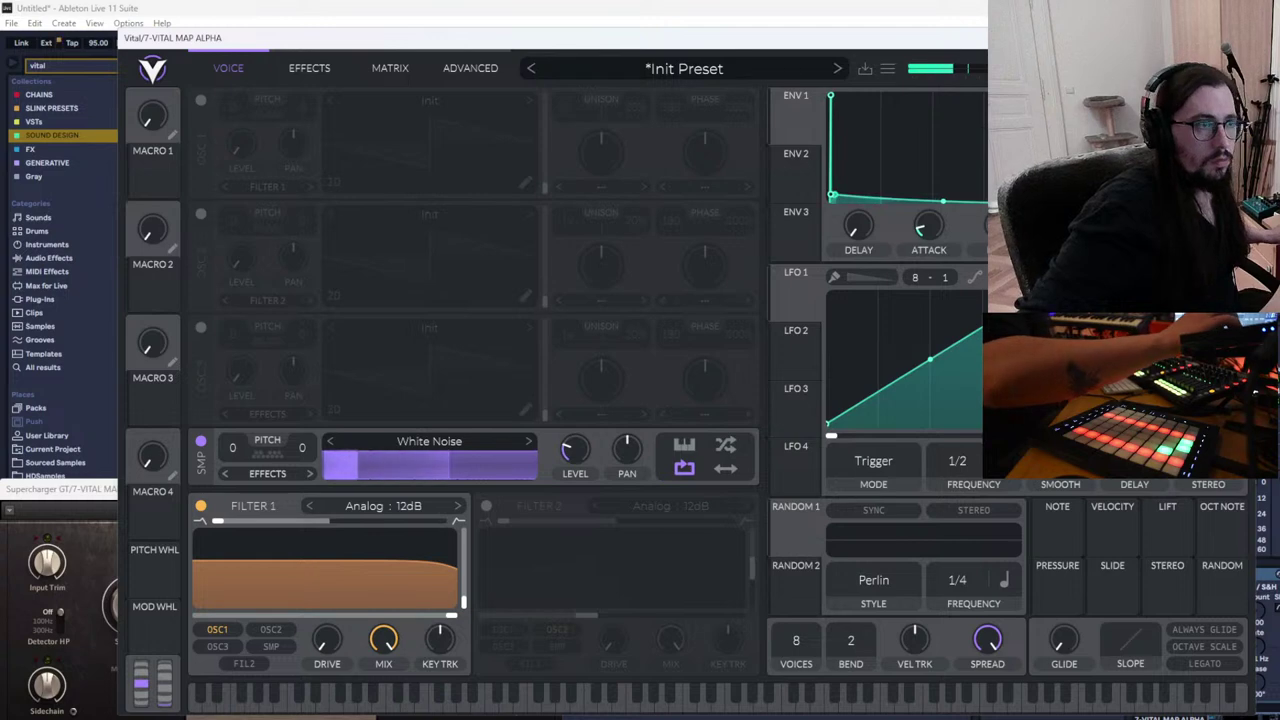
click(1245, 38)
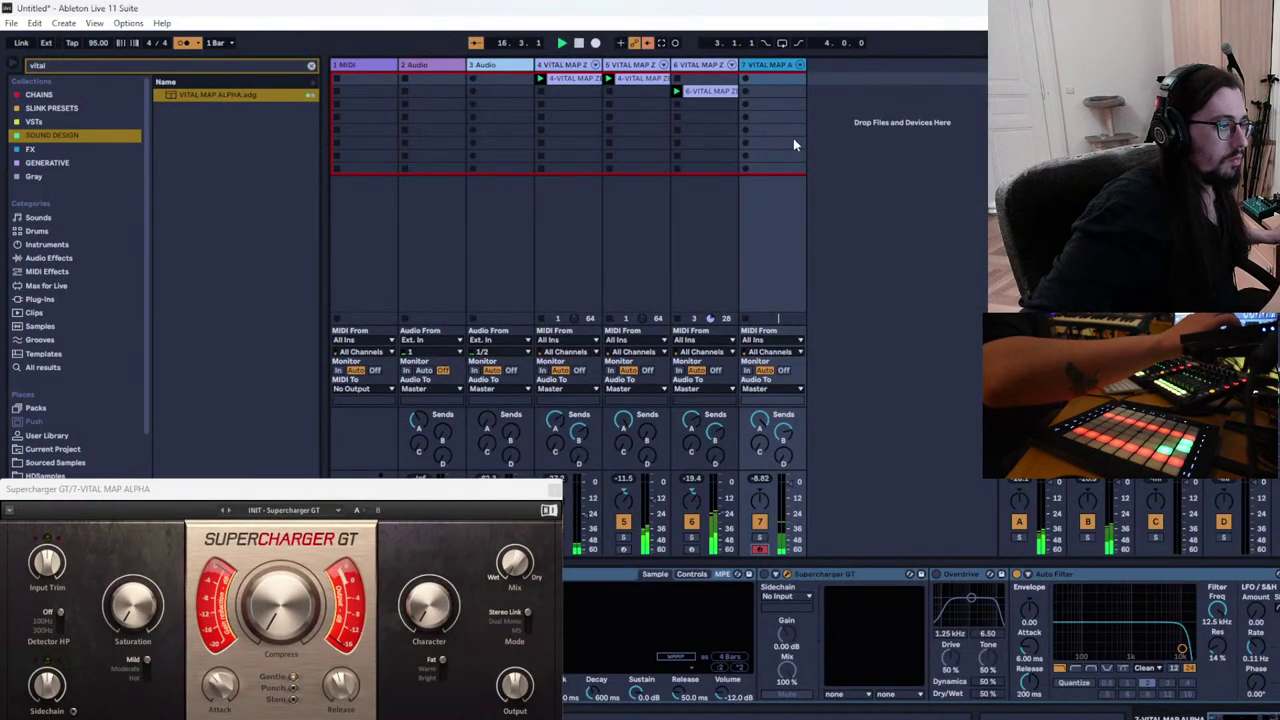
Record a MIDI clip in the third slot of track 7 and close the Supercharger GT window
click(746, 103)
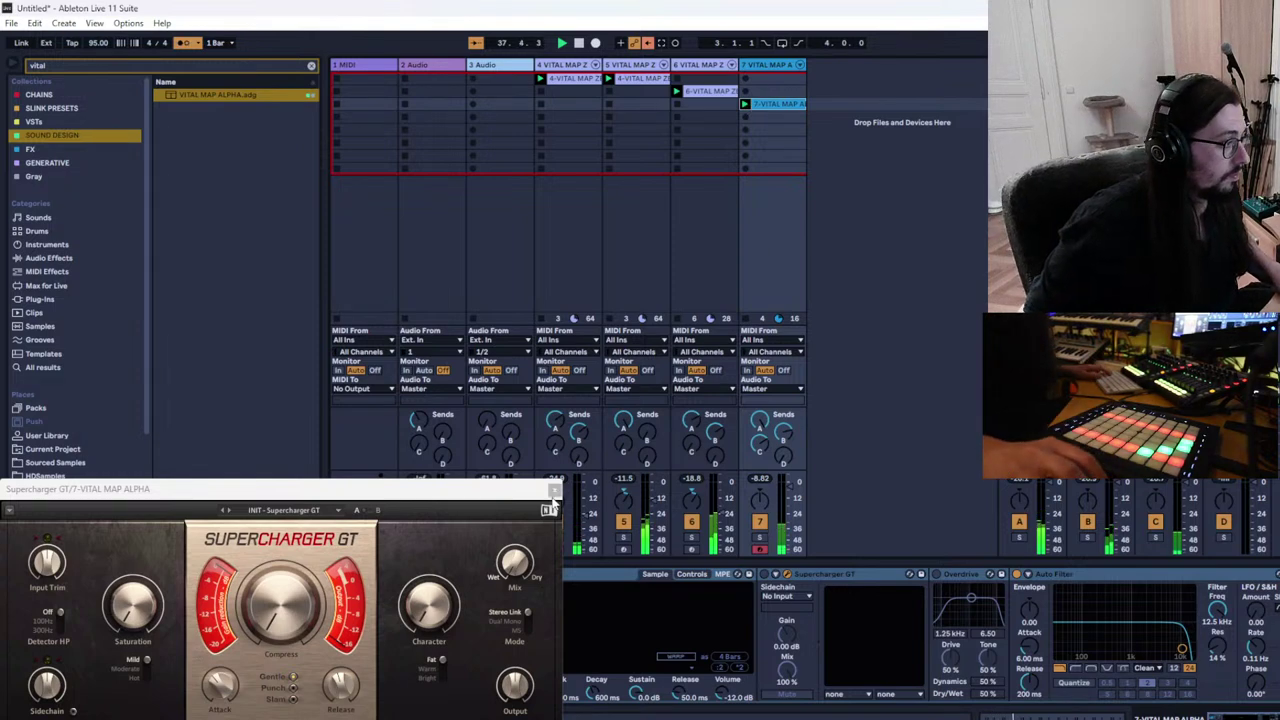
click(548, 509)
Delete the unused tracks 1 MIDI, 2 Audio and 3 Audio
click(487, 69)
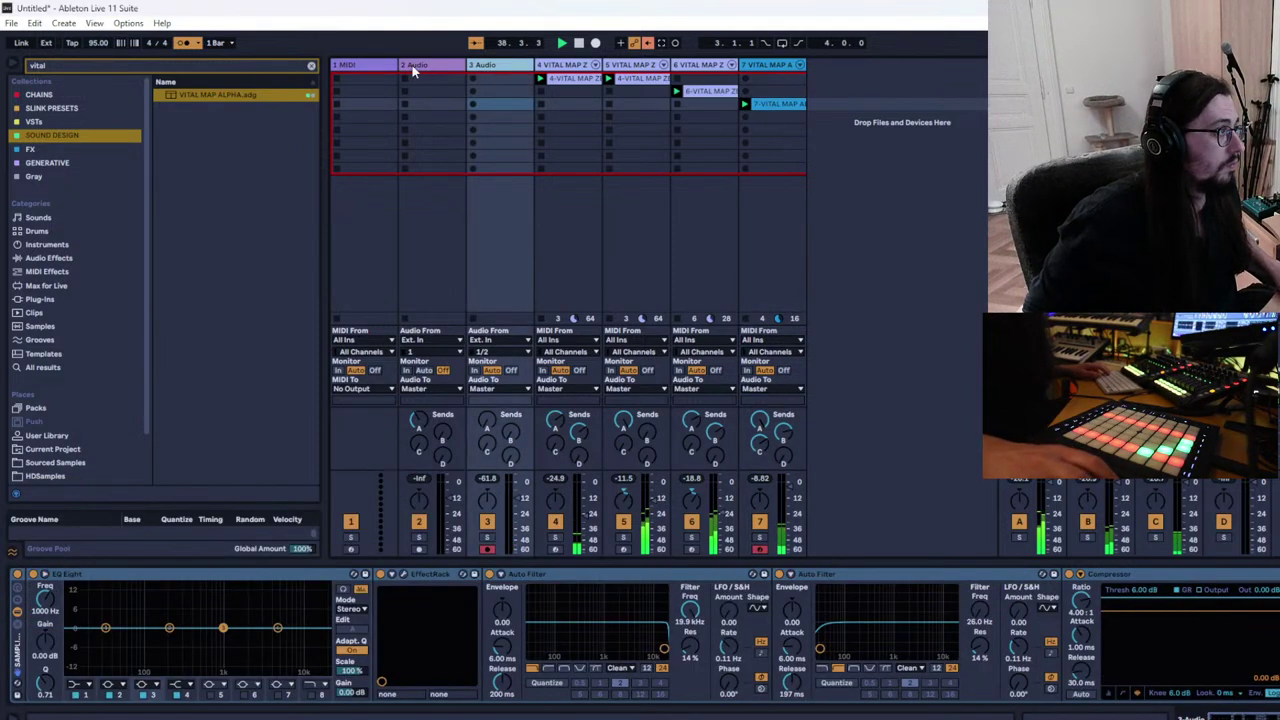
shift+click(362, 68)
right_click(362, 68)
click(431, 110)
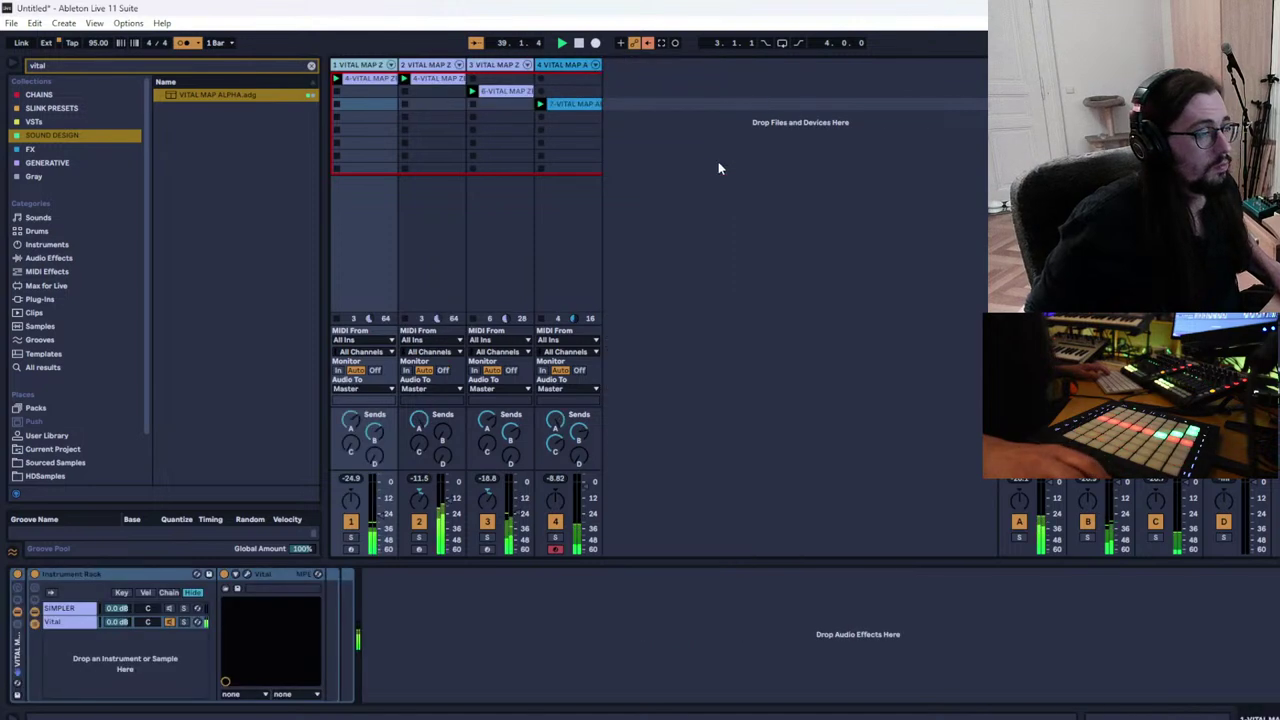
Try adjusting the Glue Compressor's threshold on the VITAL MAP ALPHA track
right_click(651, 101)
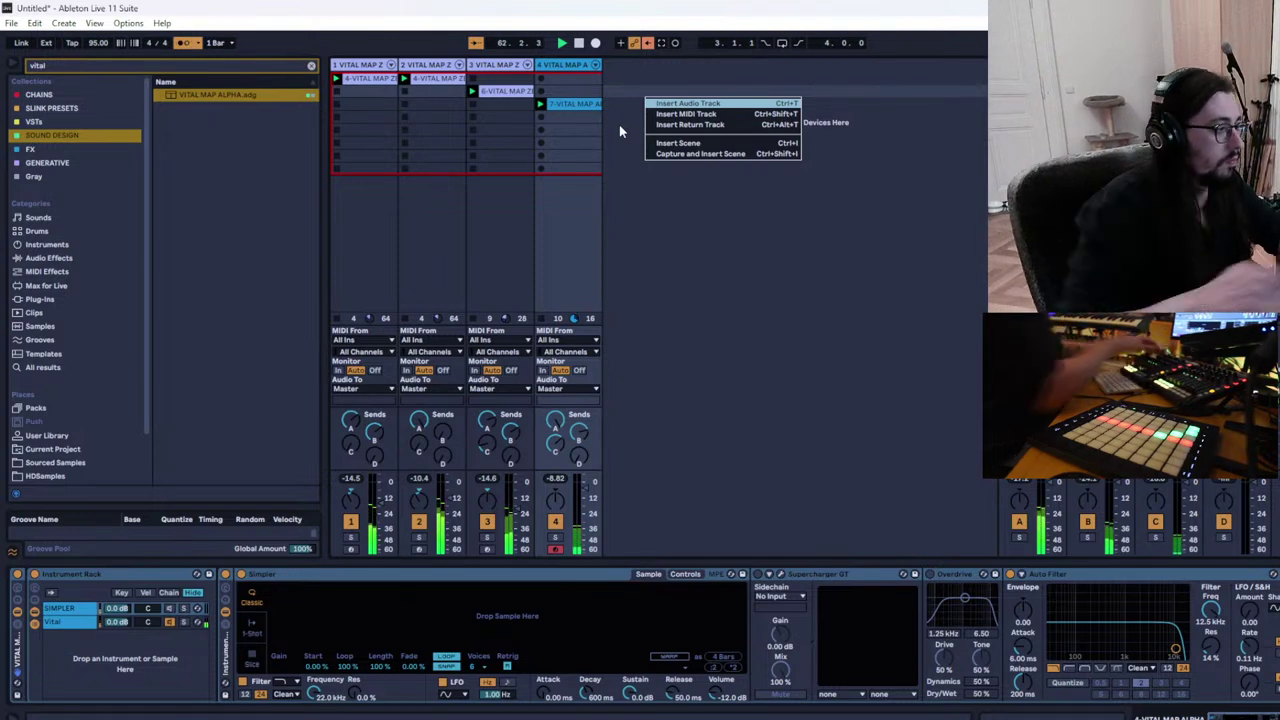
click(561, 66)
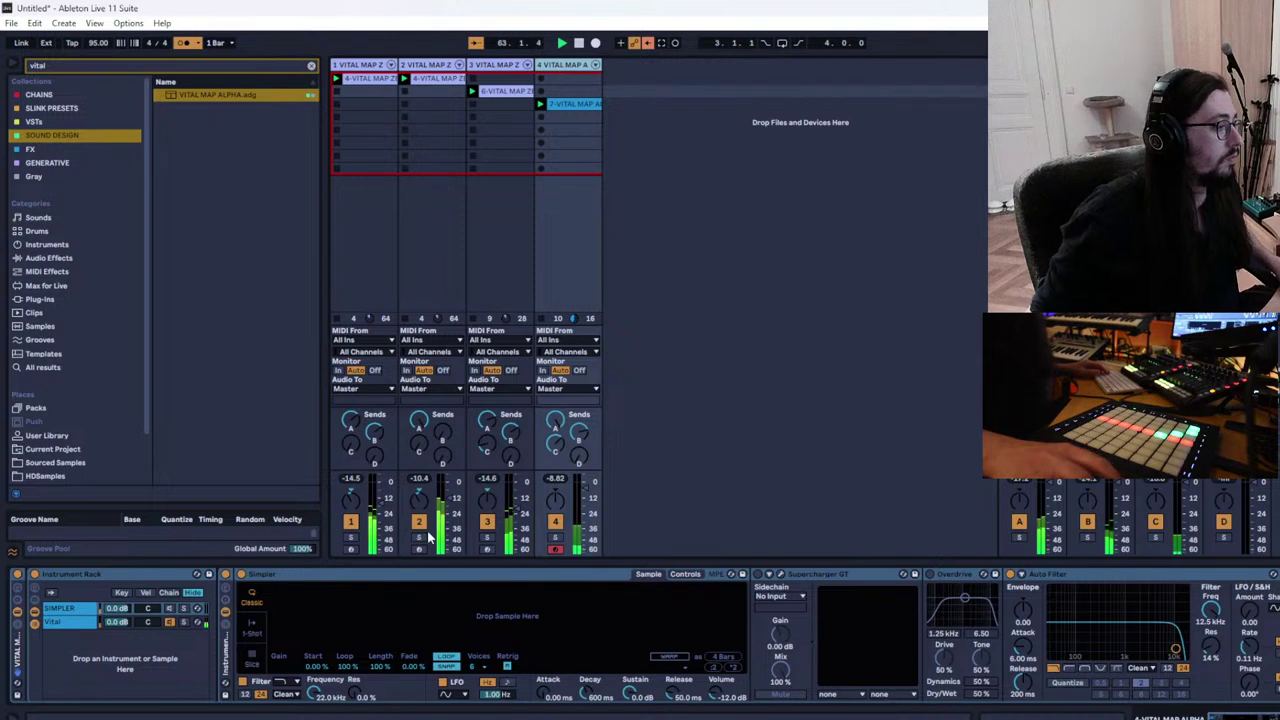
drag(1234, 716, 1264, 716)
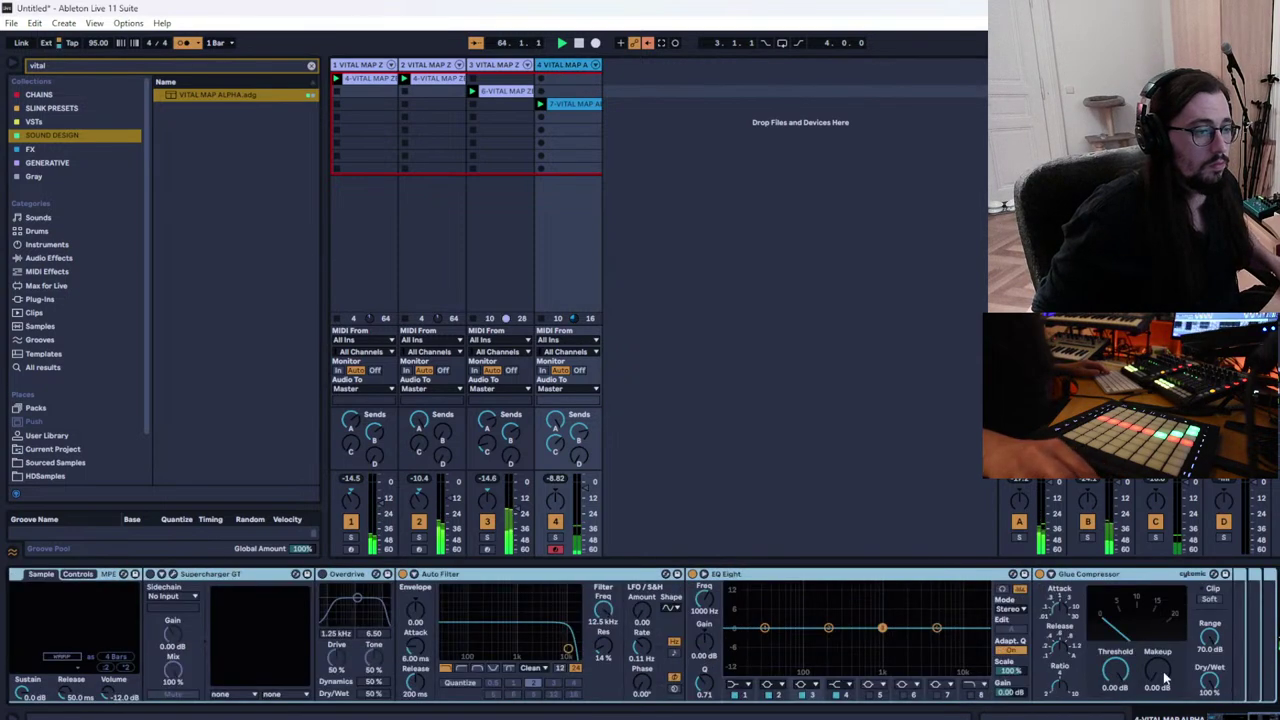
drag(1115, 670, 1115, 556)
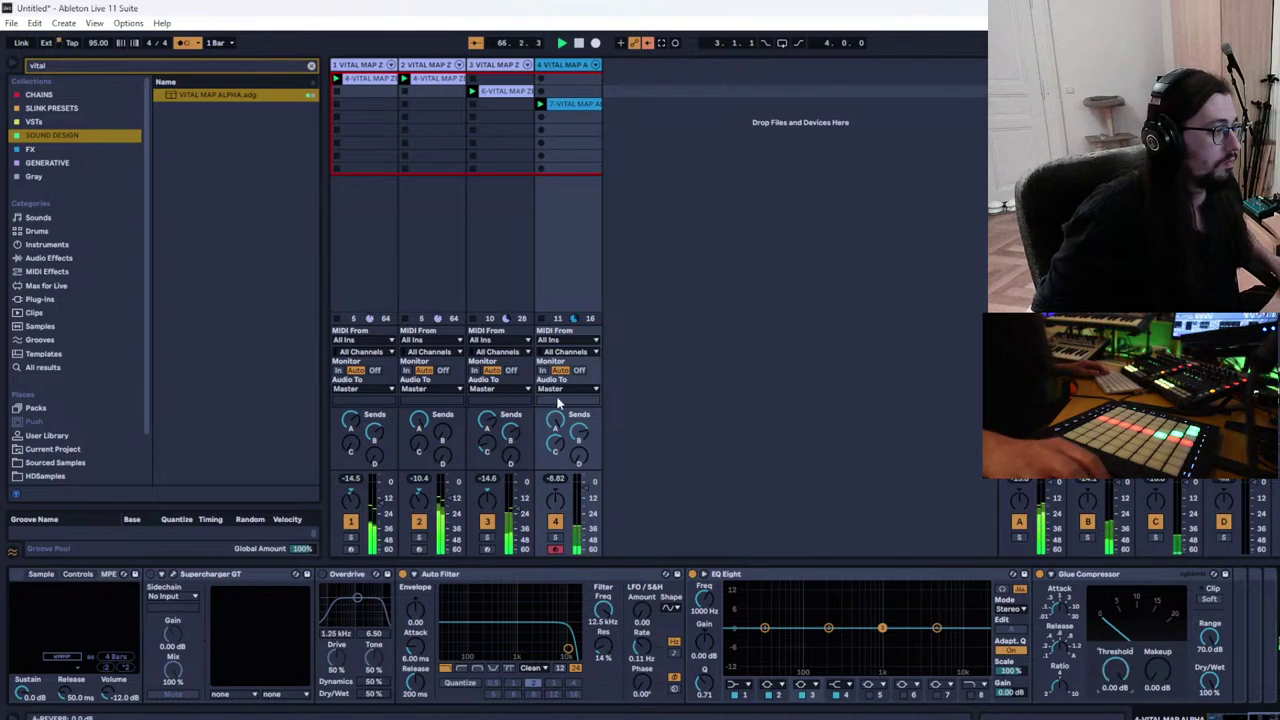
Add a Vocoder at the end of track 4's device chain and draw its band levels so only the highest bands stay raised
click(188, 64)
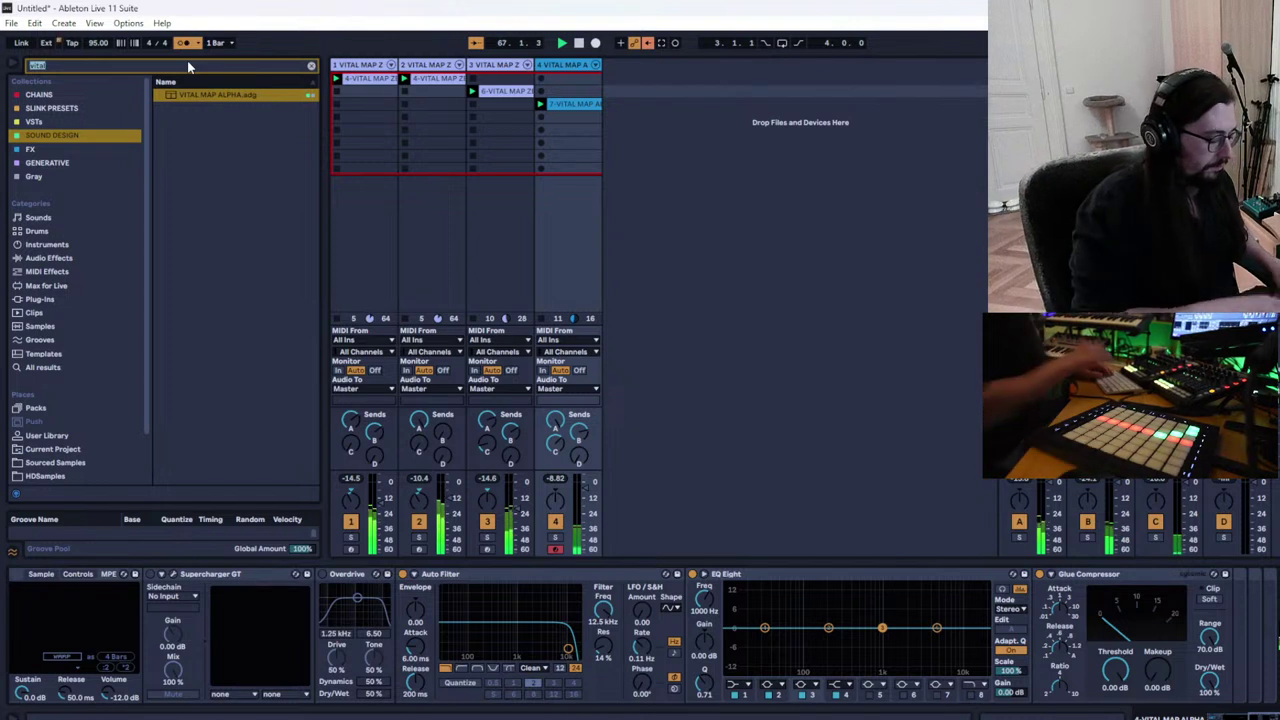
text(voco)
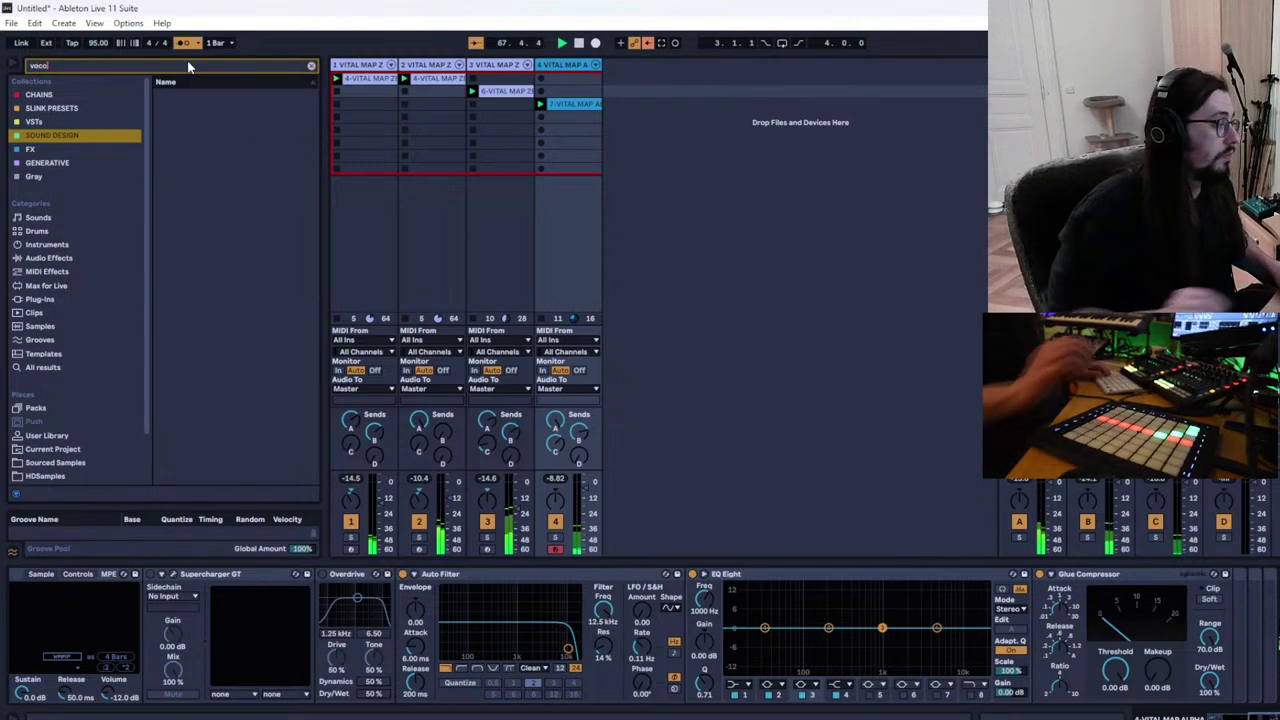
text(de)
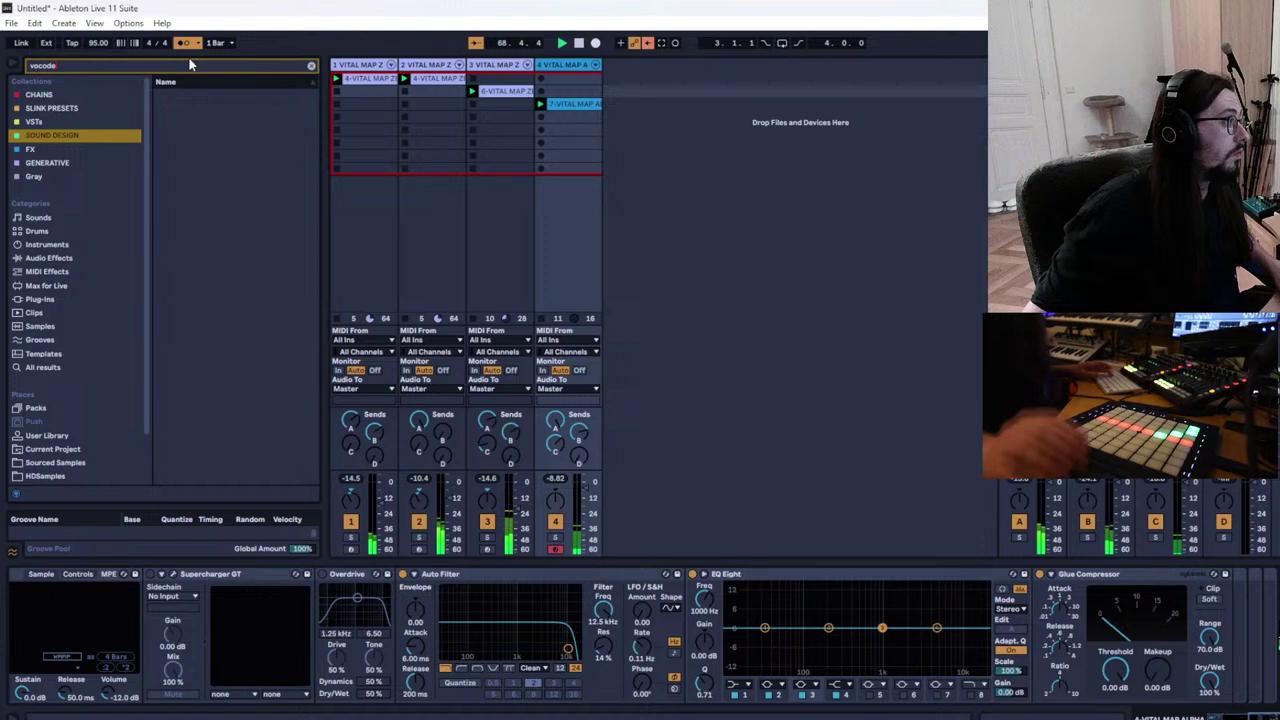
click(45, 260)
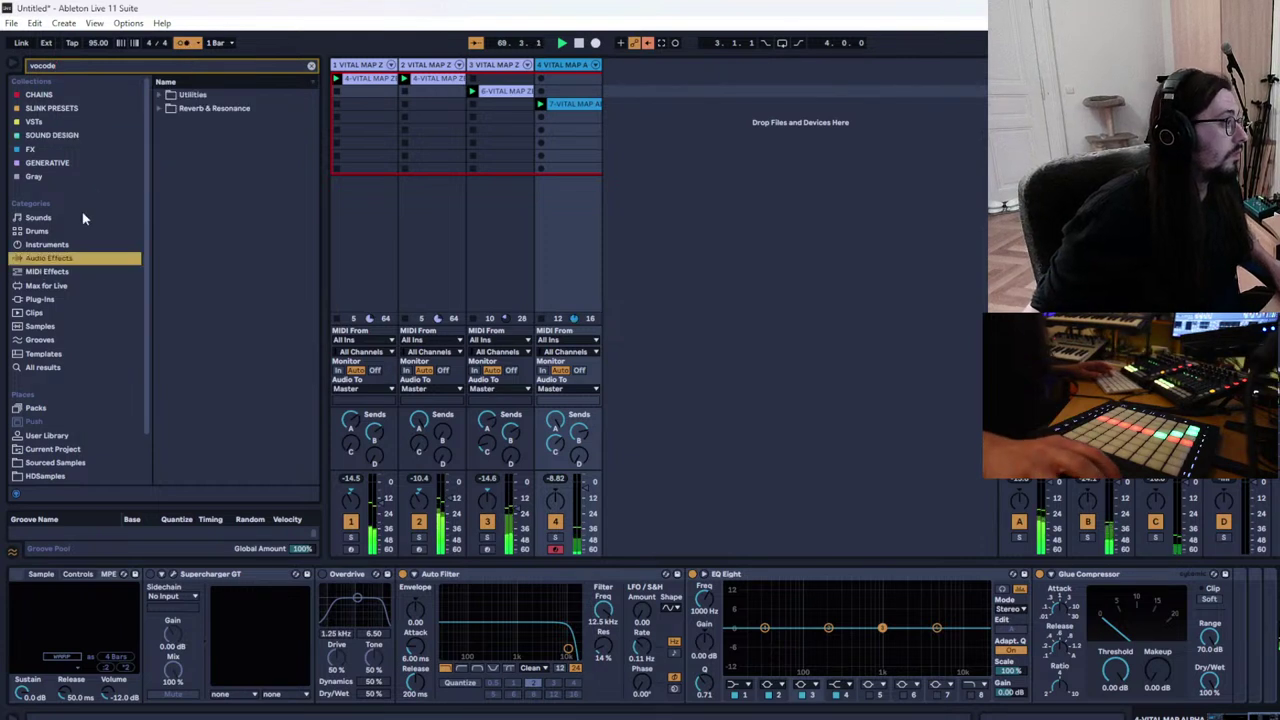
click(180, 108)
click(160, 108)
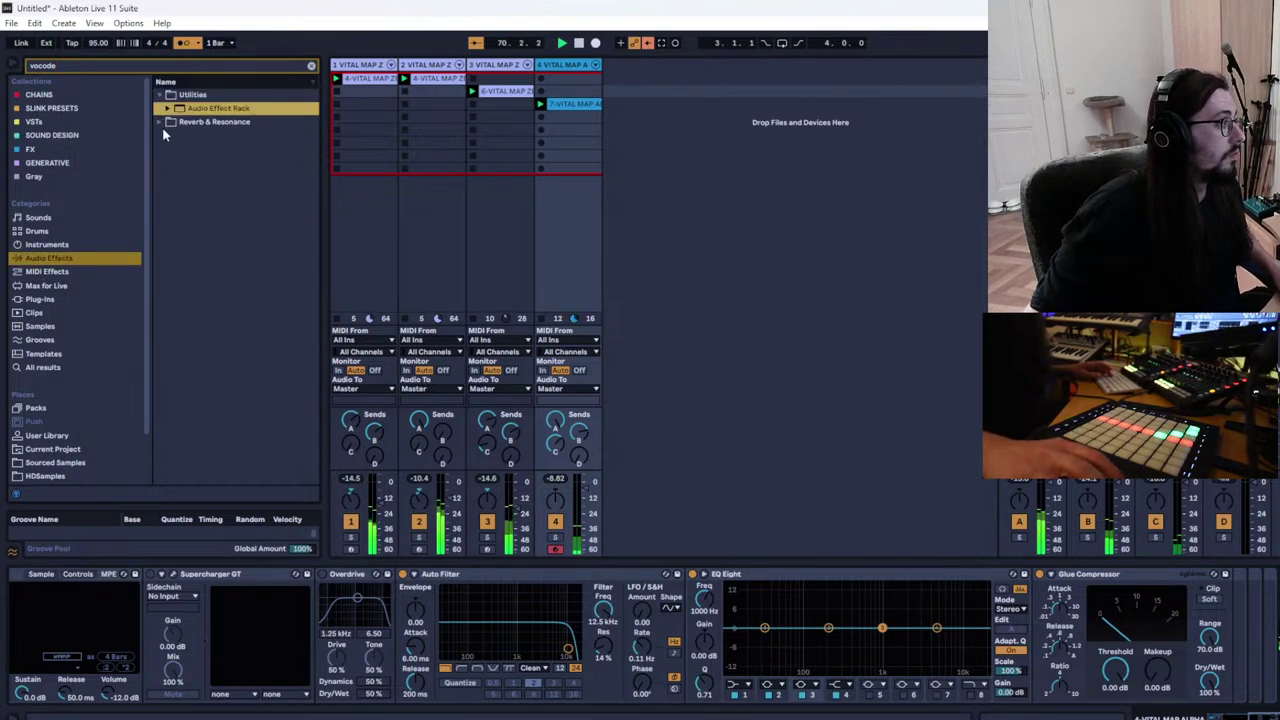
click(166, 122)
double_click(211, 124)
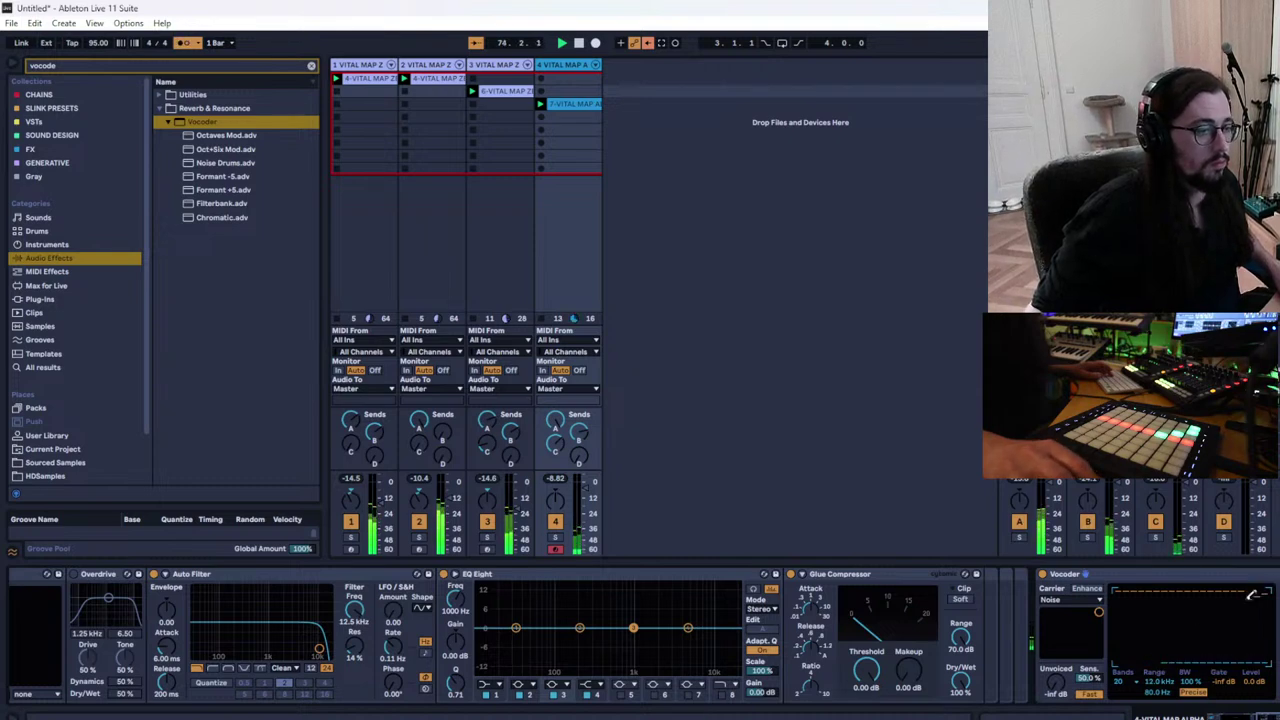
mouse_move(1266, 592)
mouse_down()
mouse_move(1183, 657)
mouse_move(1126, 663)
mouse_move(1270, 659)
mouse_up()
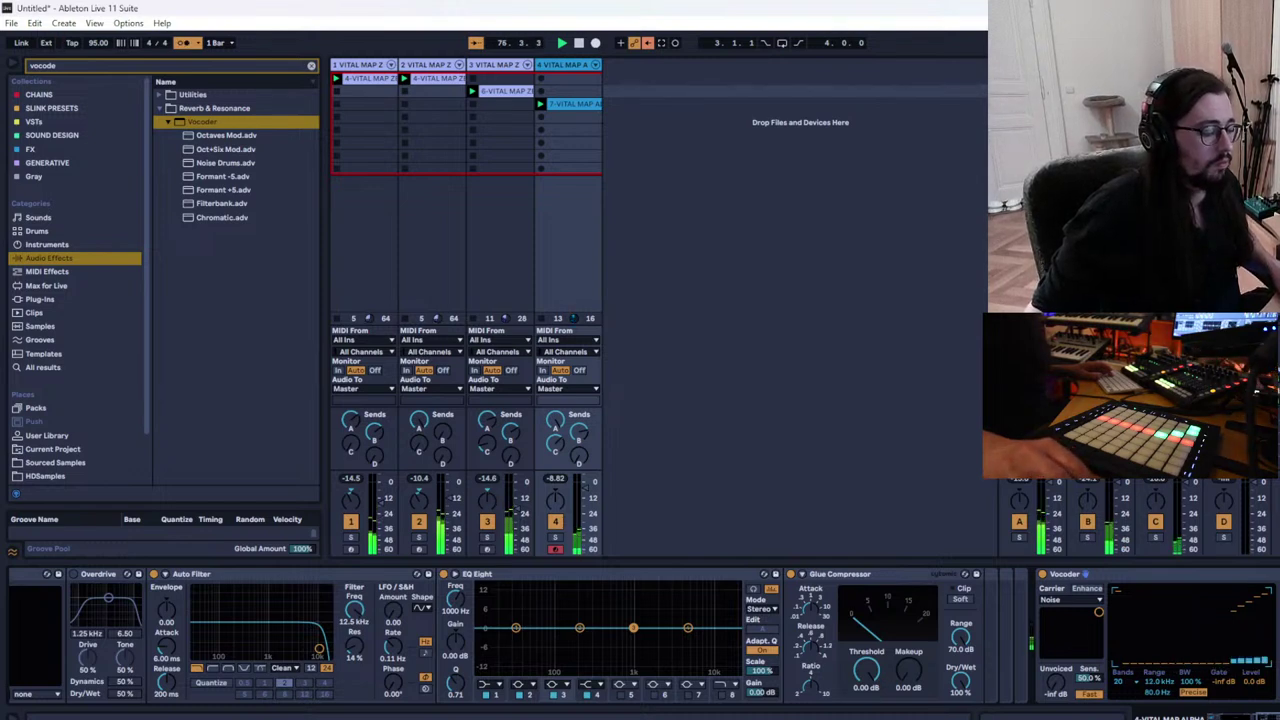
Raise the Auto Filter's frequency on track 4 to 19.9 kHz
scroll(969, 588, left, 10)
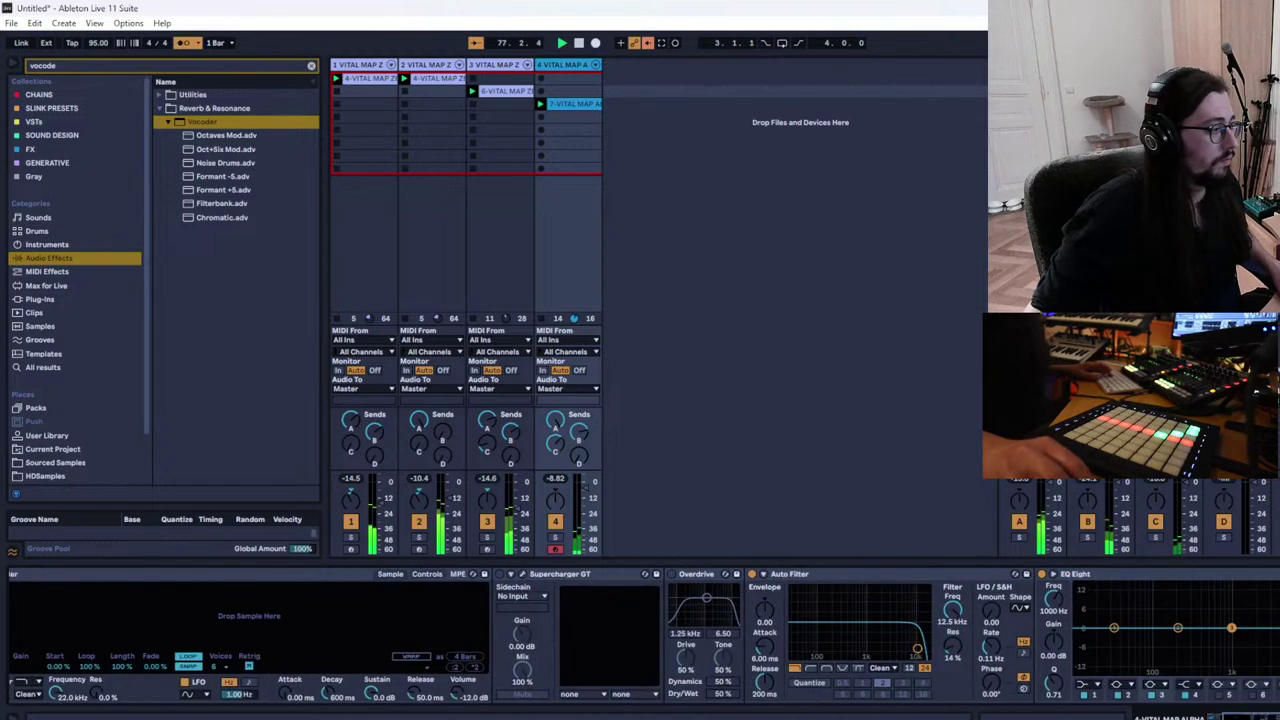
drag(1067, 612, 1067, 587)
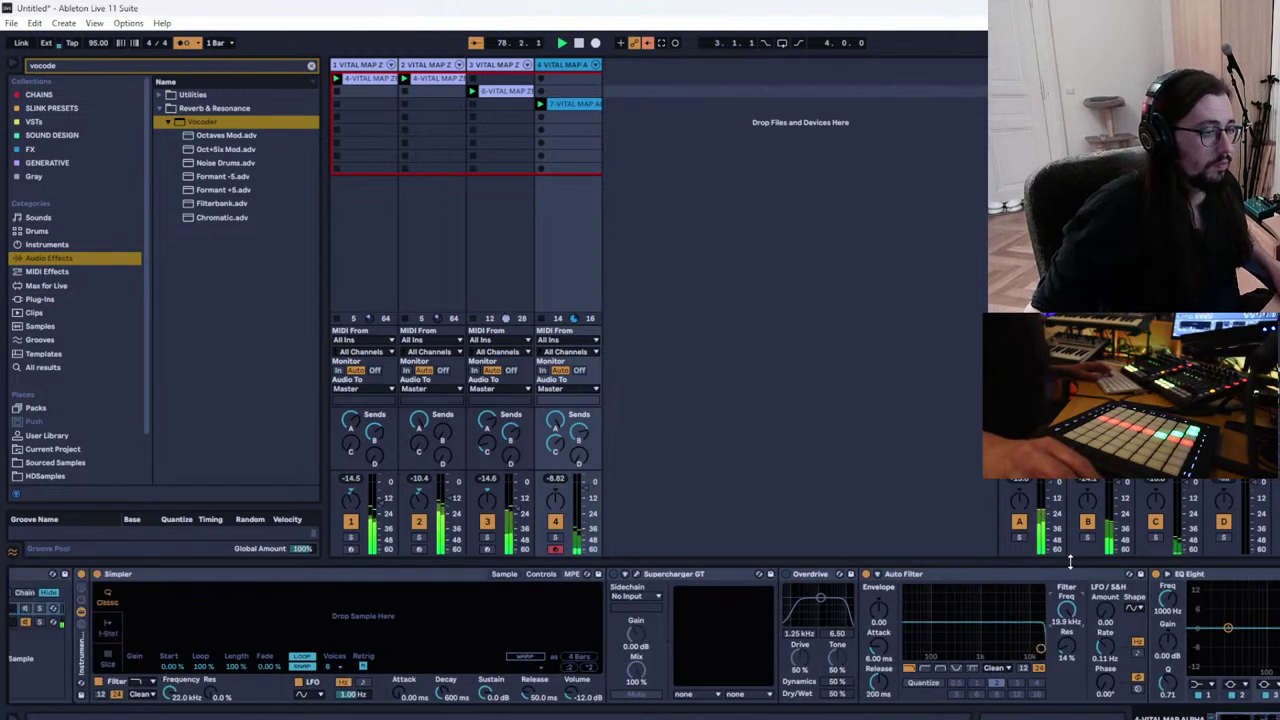
Switch on Overdrive and adjust its drive and filter band, and set the Vocoder's Dry/Wet to 35.5%
click(786, 575)
drag(800, 656, 829, 599)
scroll(829, 600, down, 10)
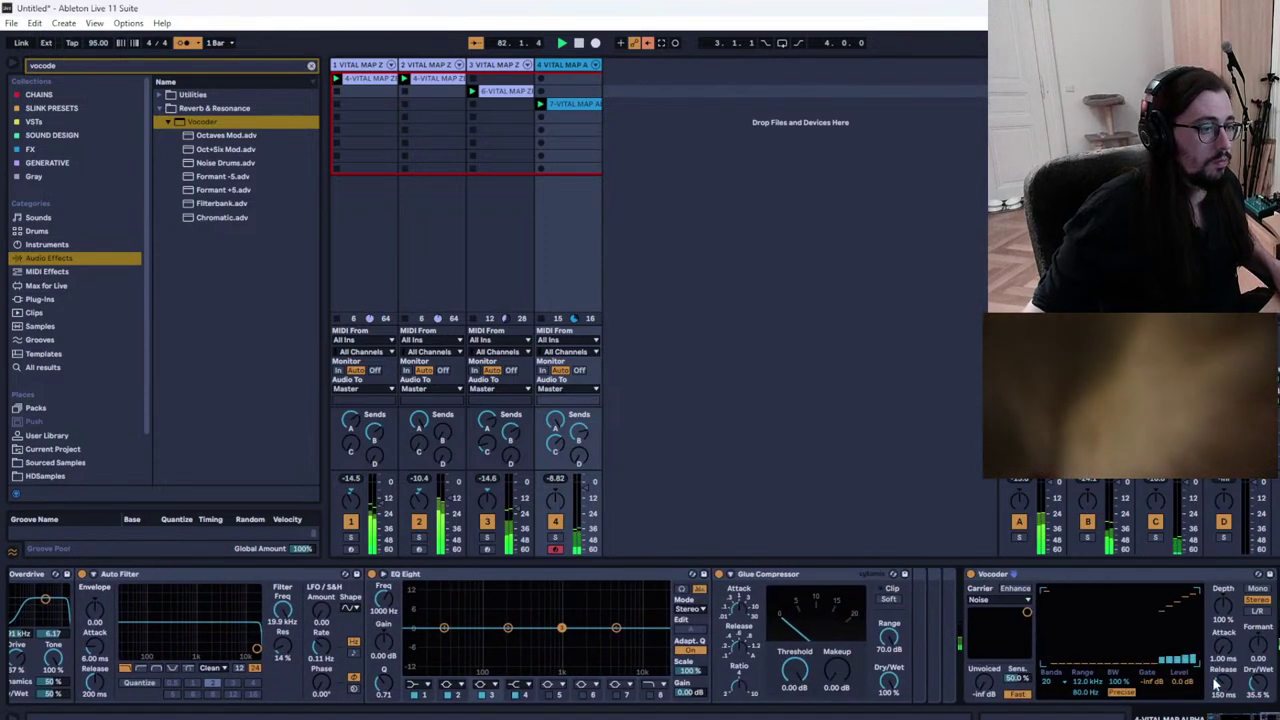
click(178, 67)
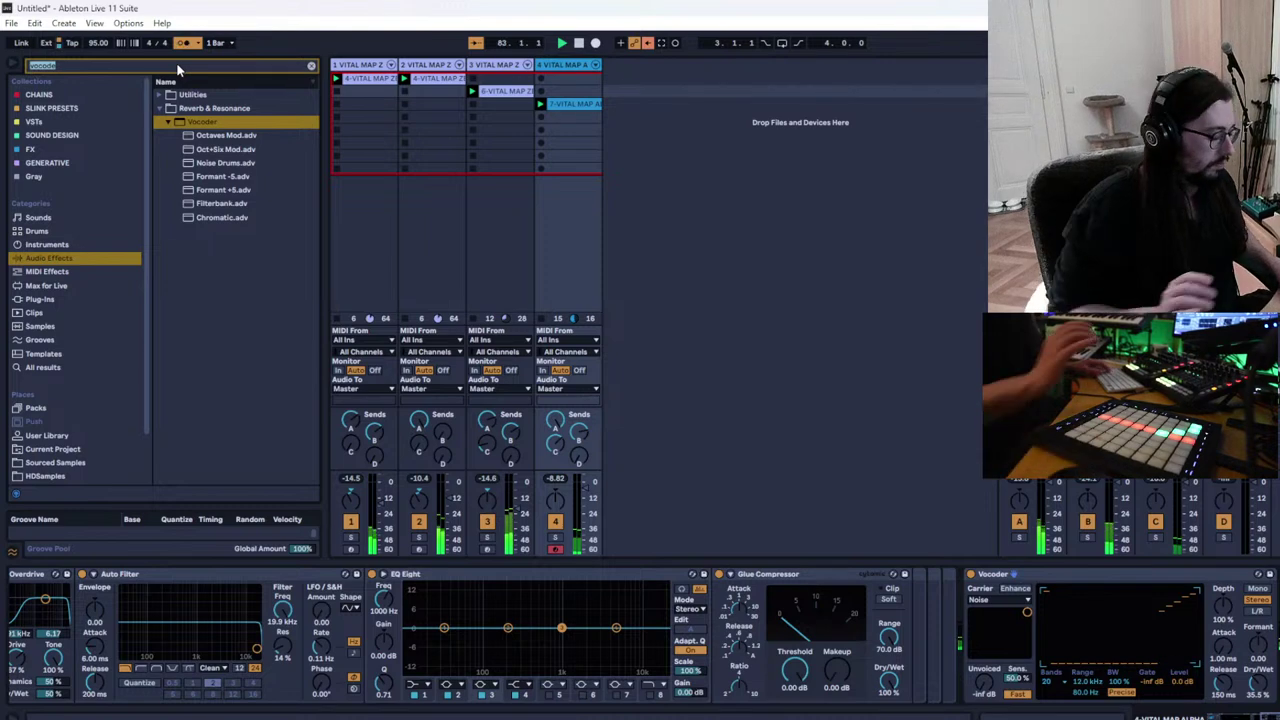
text(eq)
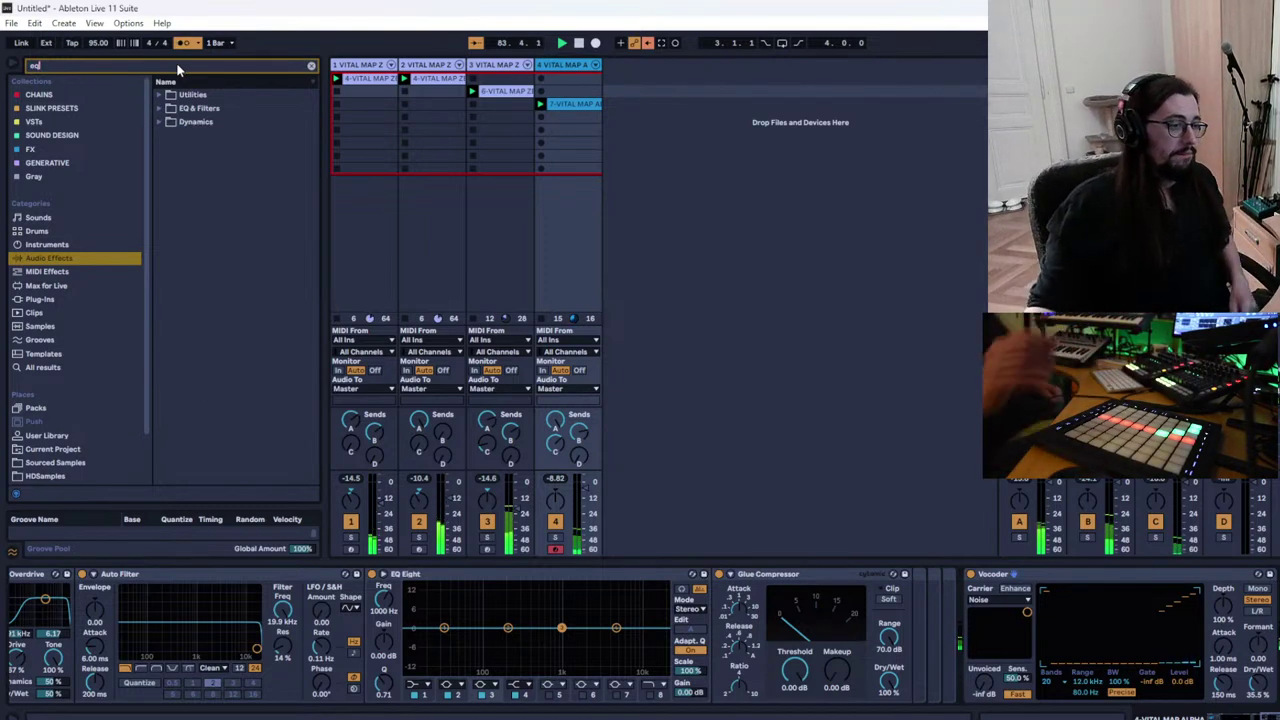
click(196, 109)
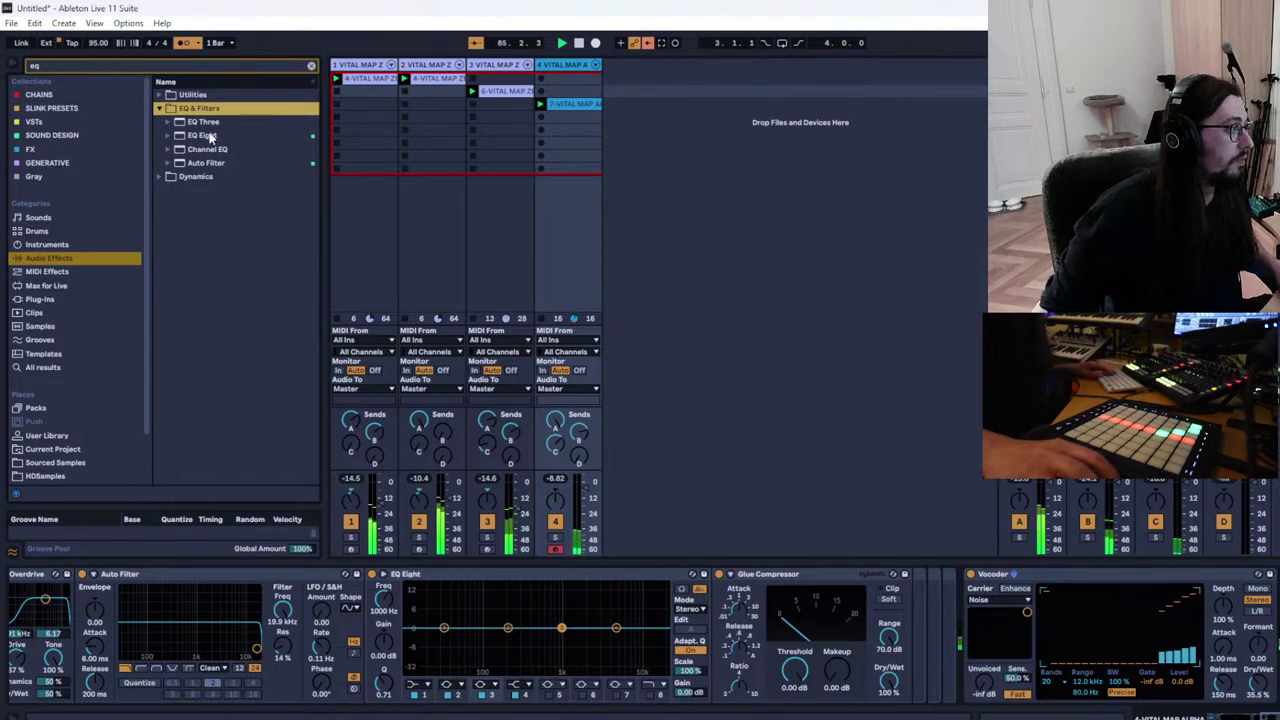
Add two Reverb devices after the Vocoder on track 4 and set the second one's decay to about 10.3 s
click(152, 70)
text(rever)
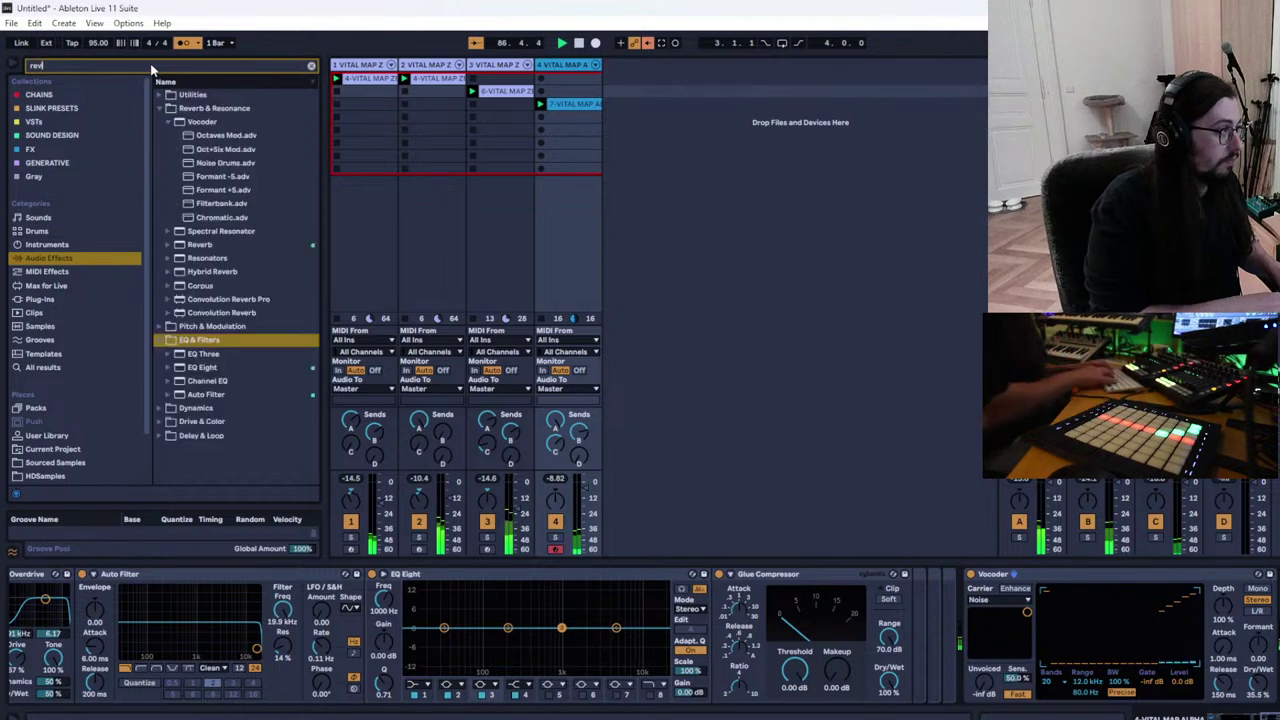
double_click(175, 245)
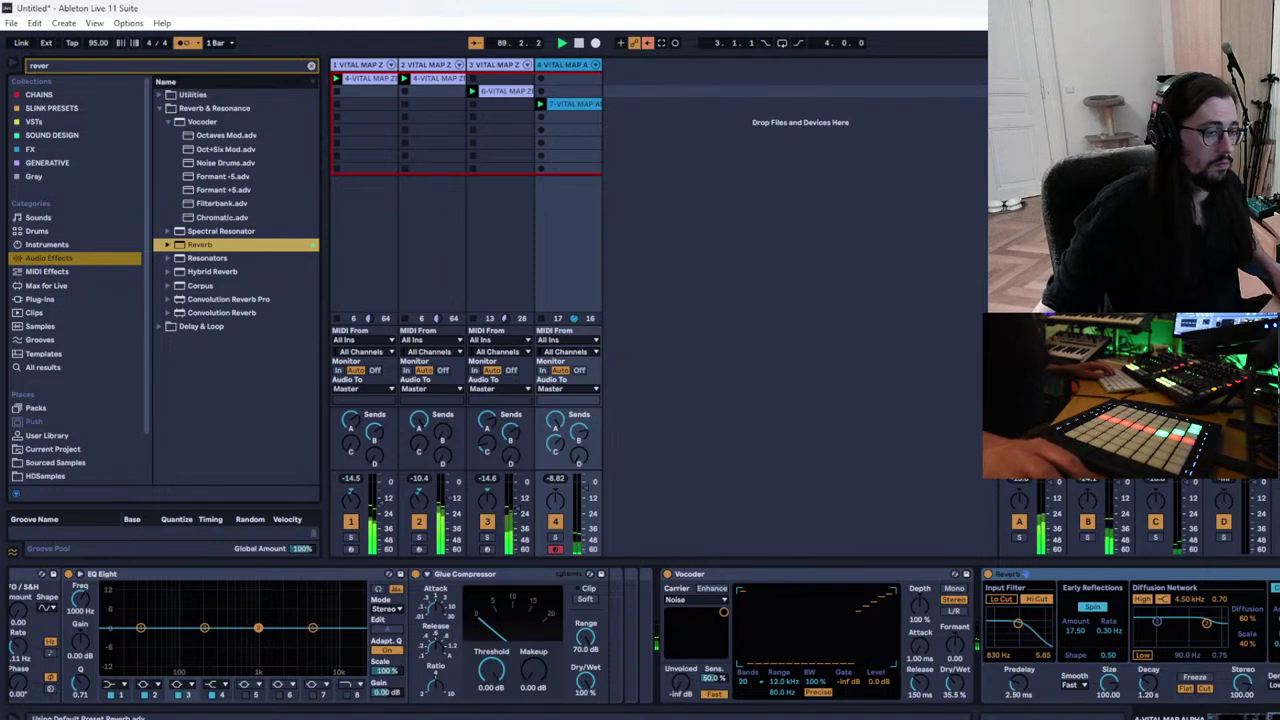
click(1240, 716)
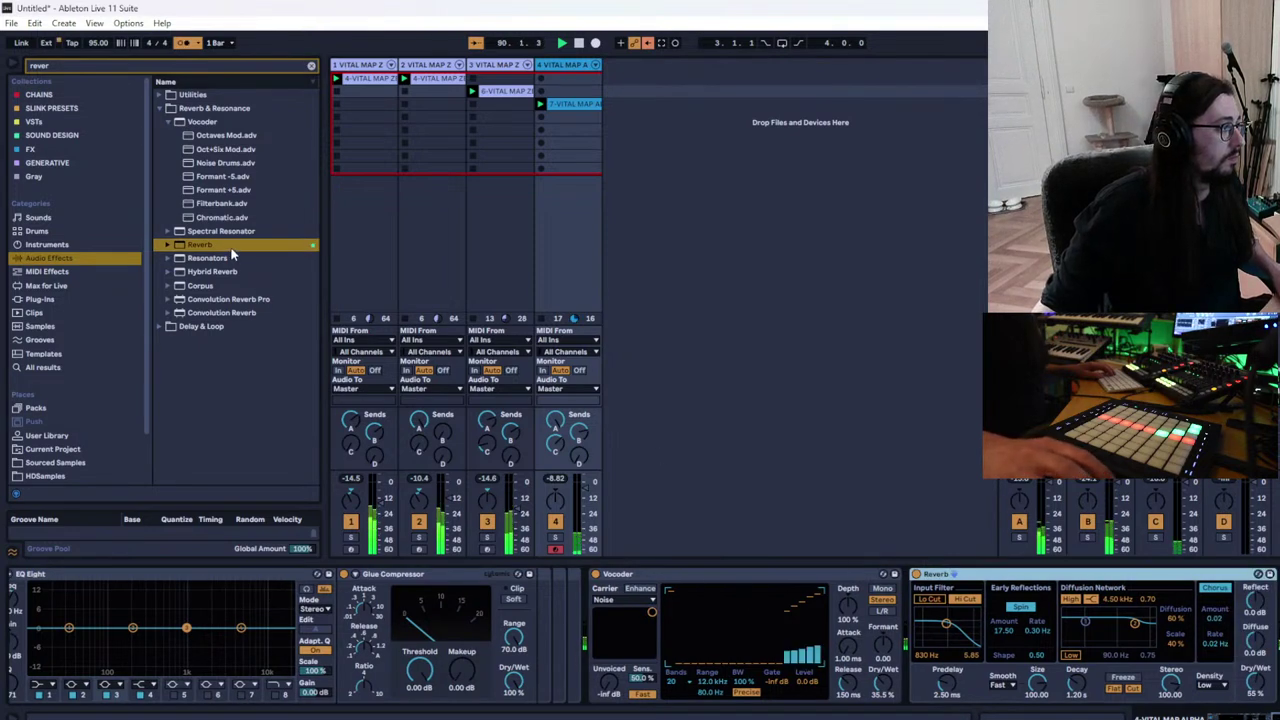
click(234, 250)
key(Return)
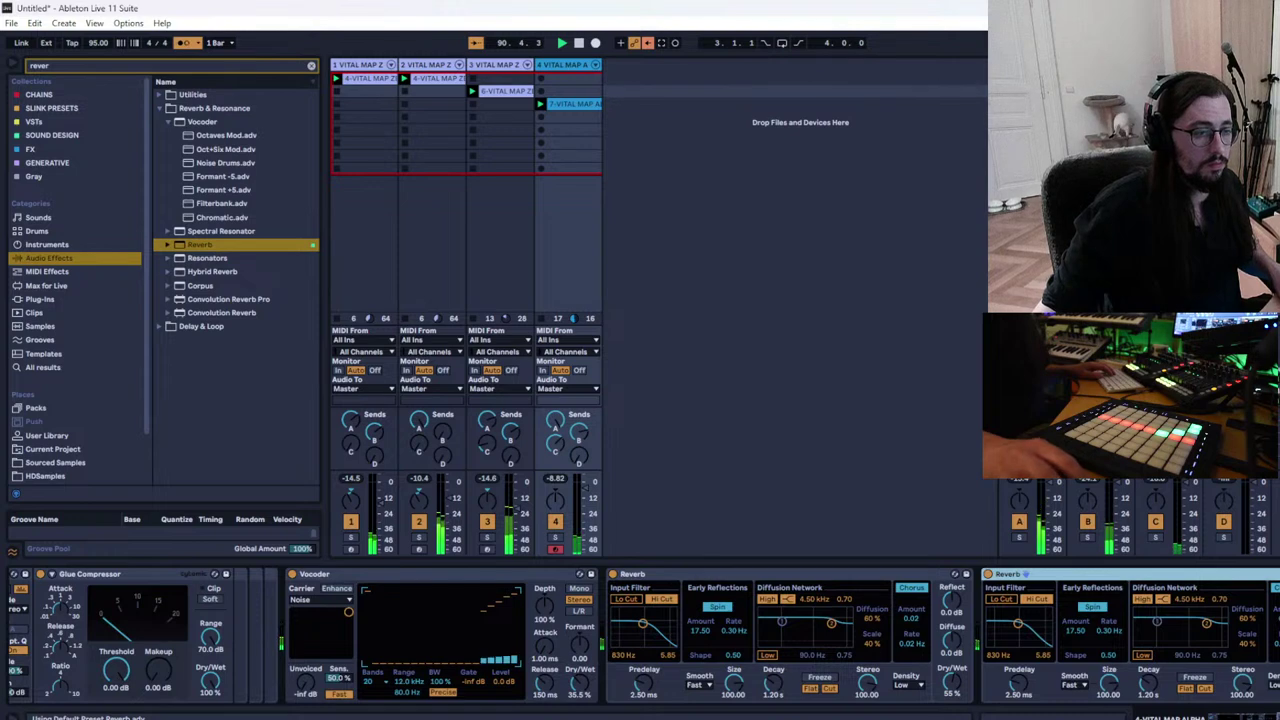
drag(1075, 681, 1075, 600)
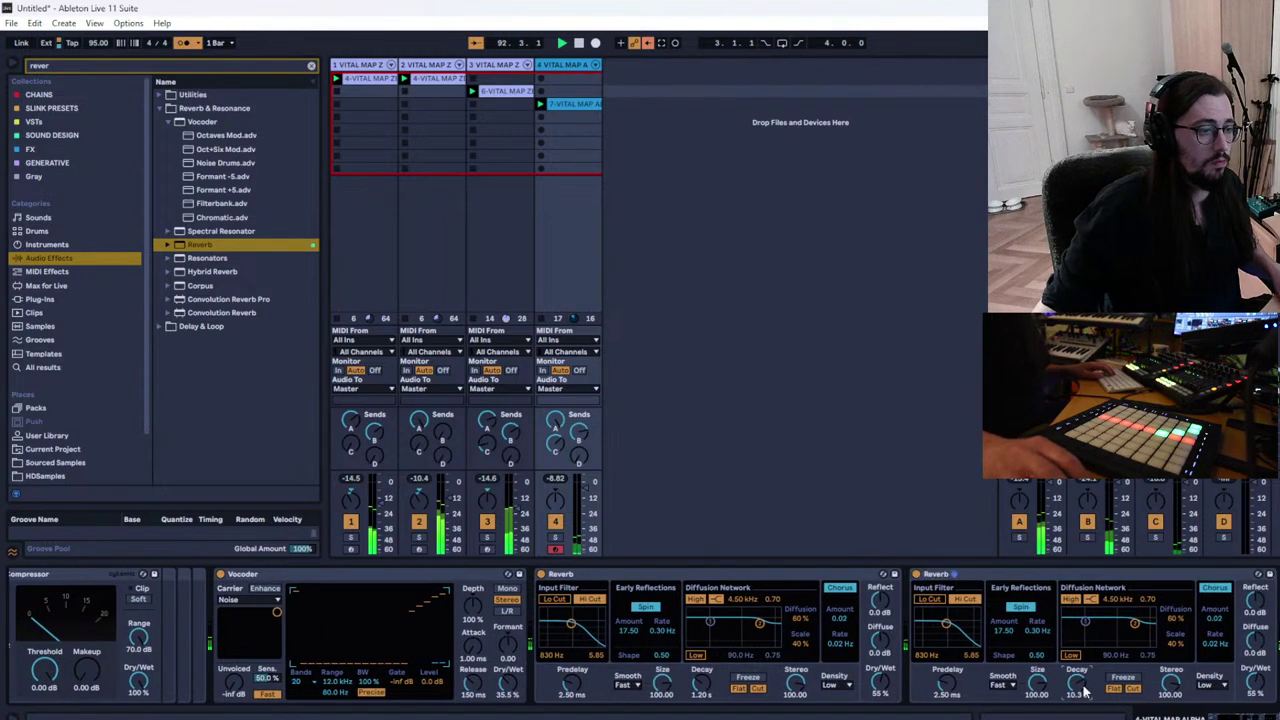
Set the Dry/Wet of the second Reverb on track 4 to 46%
drag(1256, 682, 1256, 694)
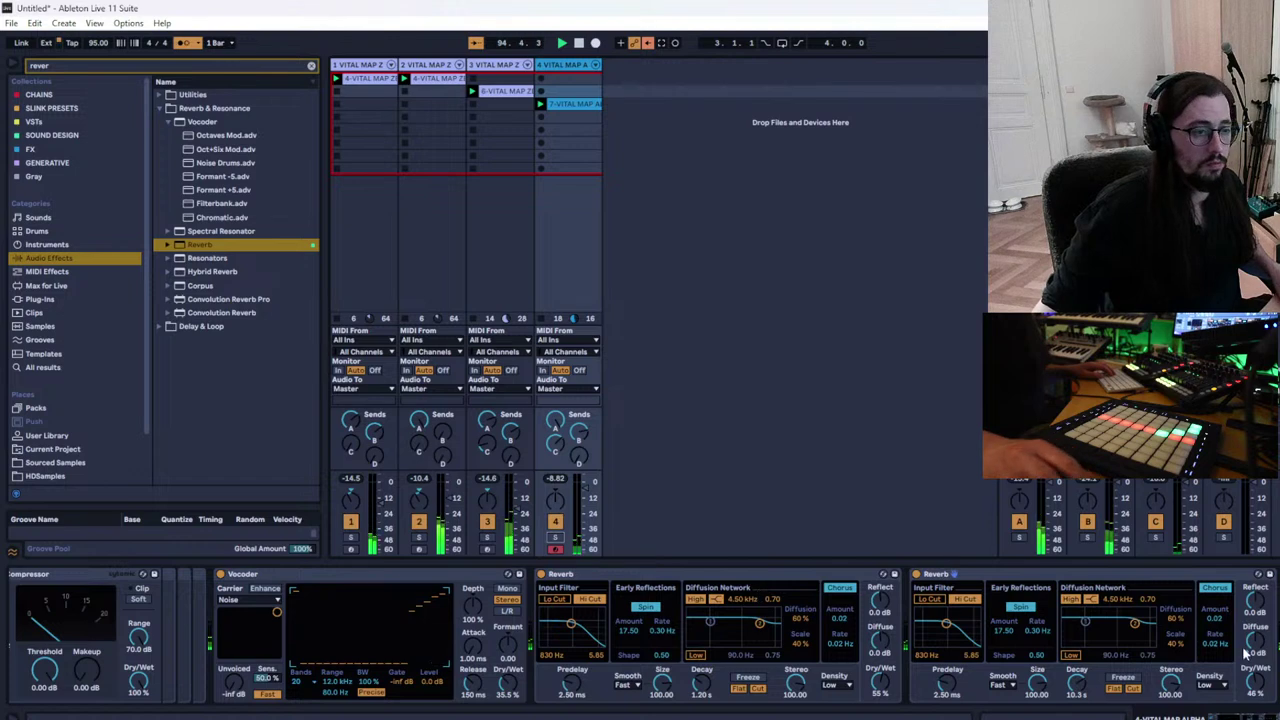
drag(1257, 717, 1212, 717)
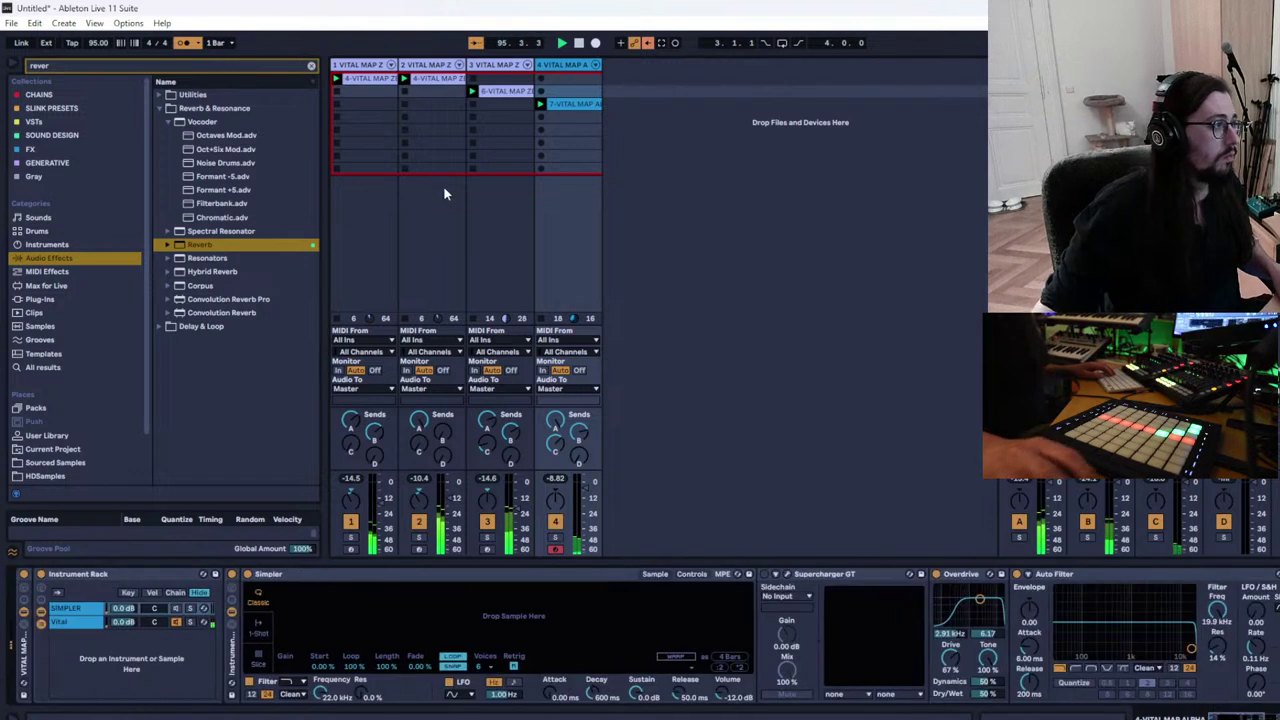
Insert an audio track after track 4, with stereo external input 1/2 and monitoring set to Auto
right_click(706, 255)
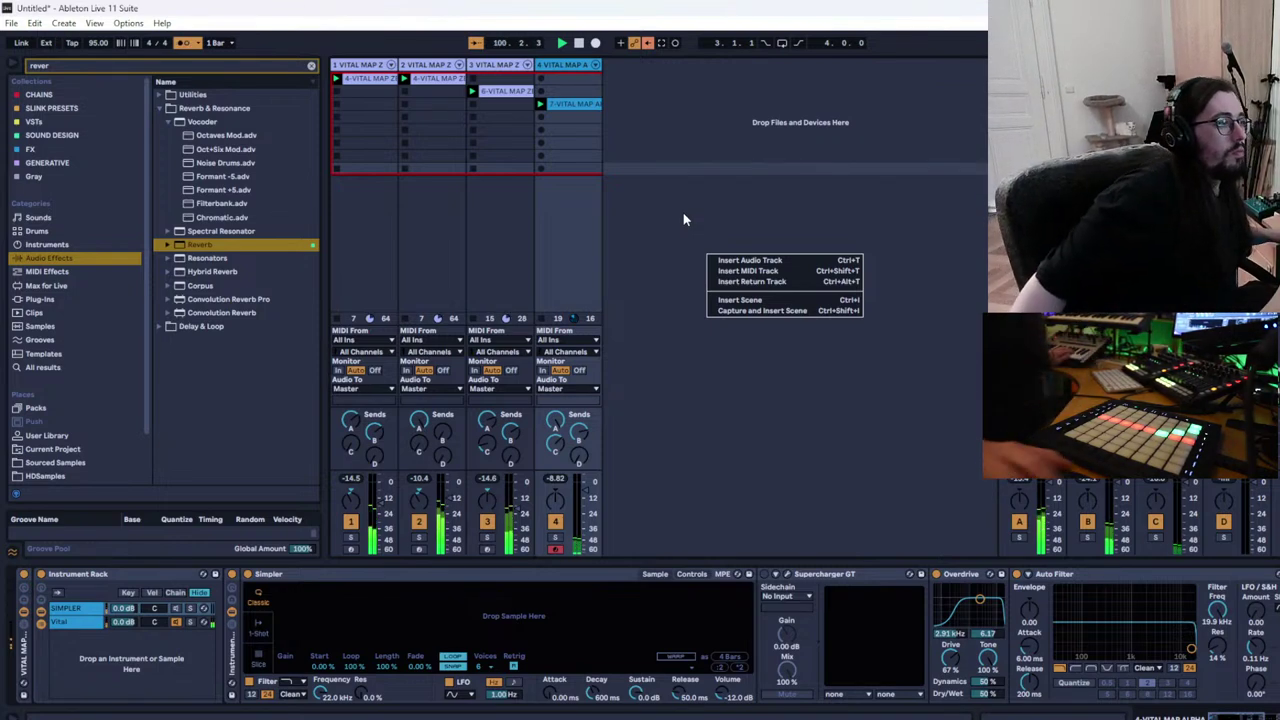
right_click(643, 78)
click(686, 87)
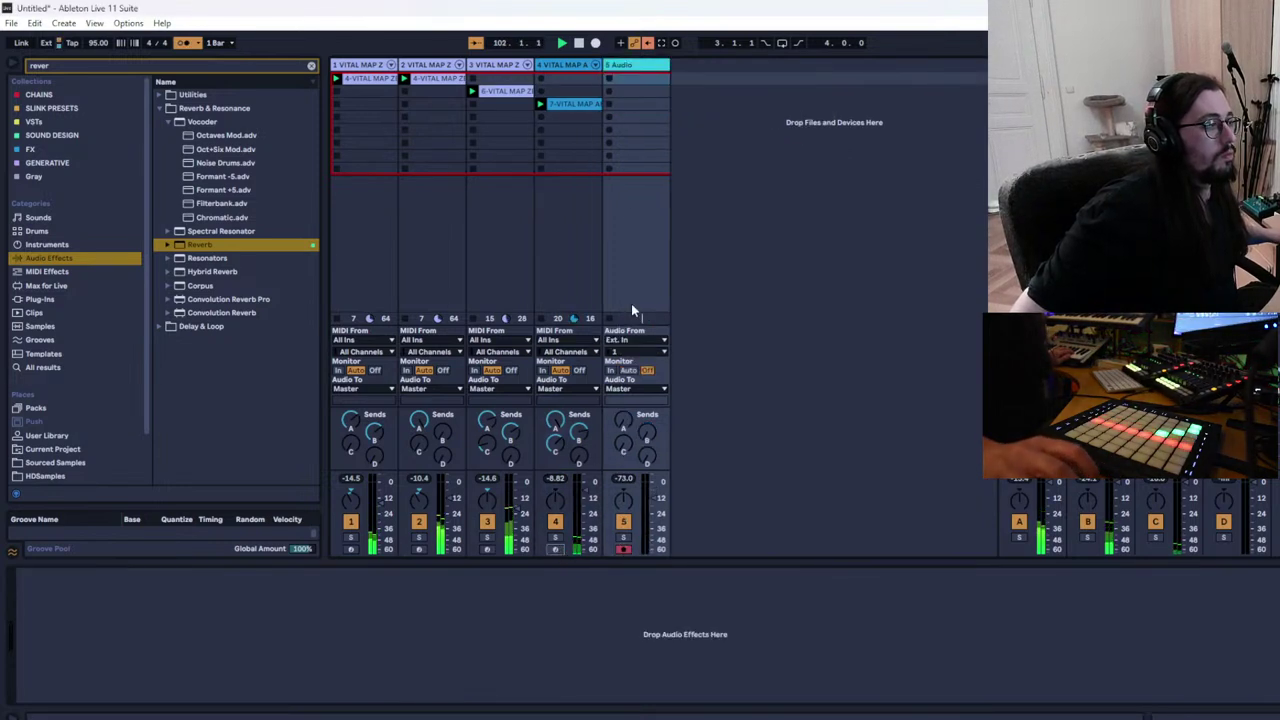
click(640, 352)
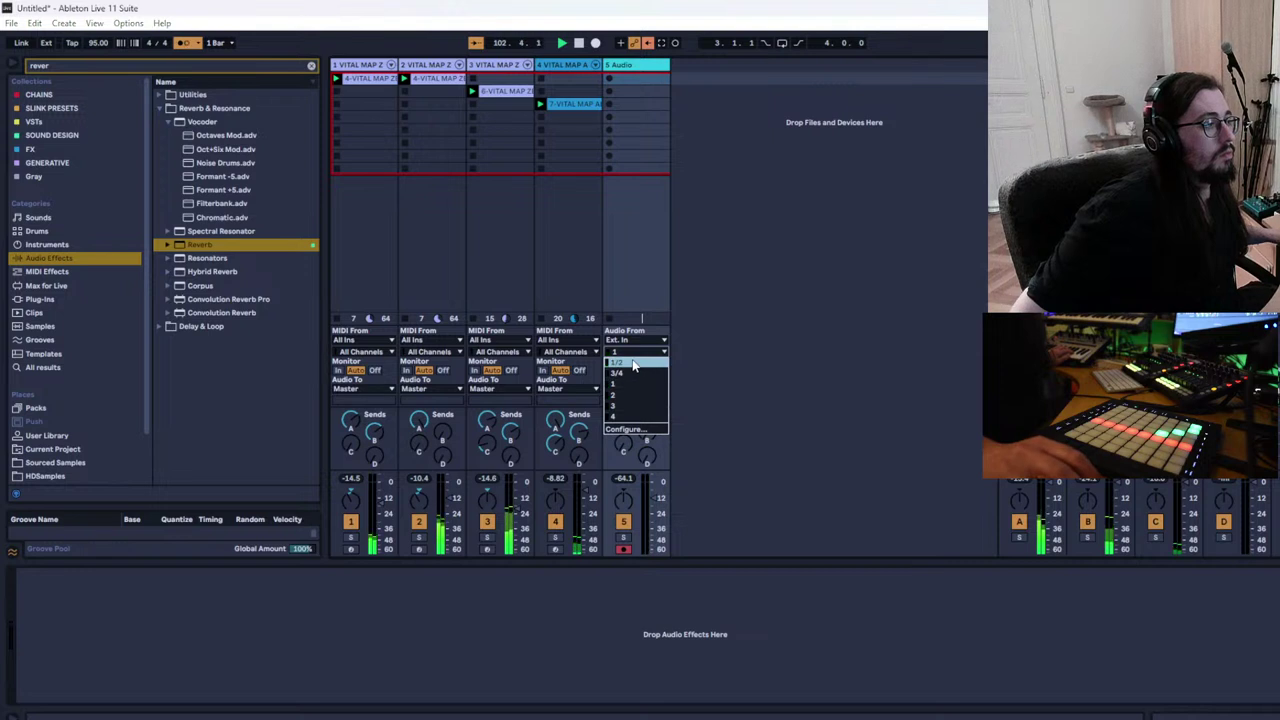
click(622, 363)
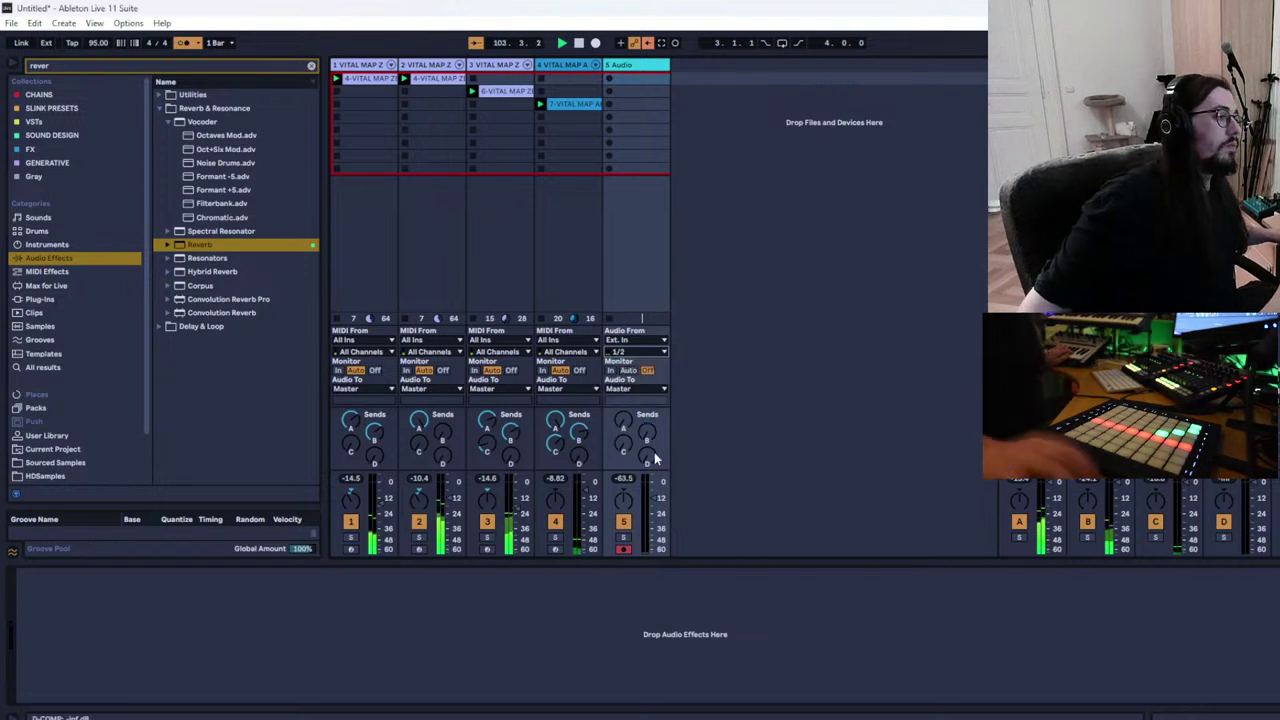
click(628, 371)
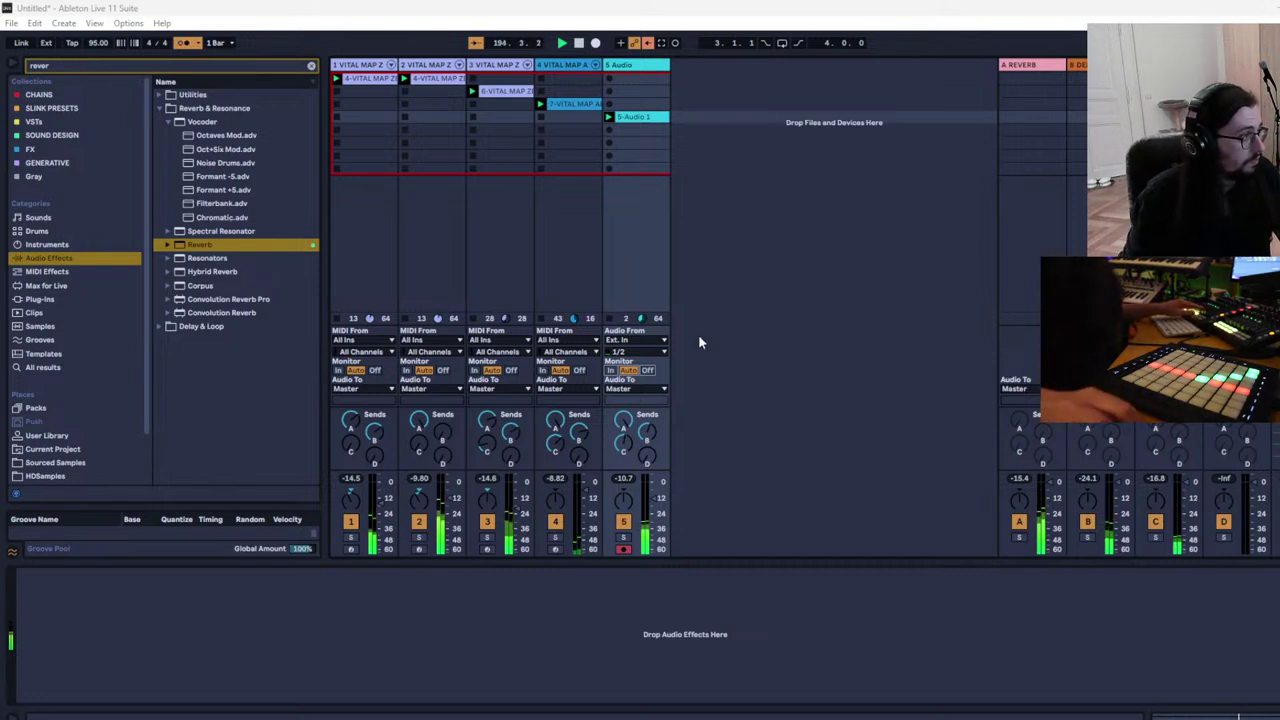
Insert a MIDI track after the audio track and load the VITAL MAP ZETA rack from the CHAINS collection onto it
right_click(716, 252)
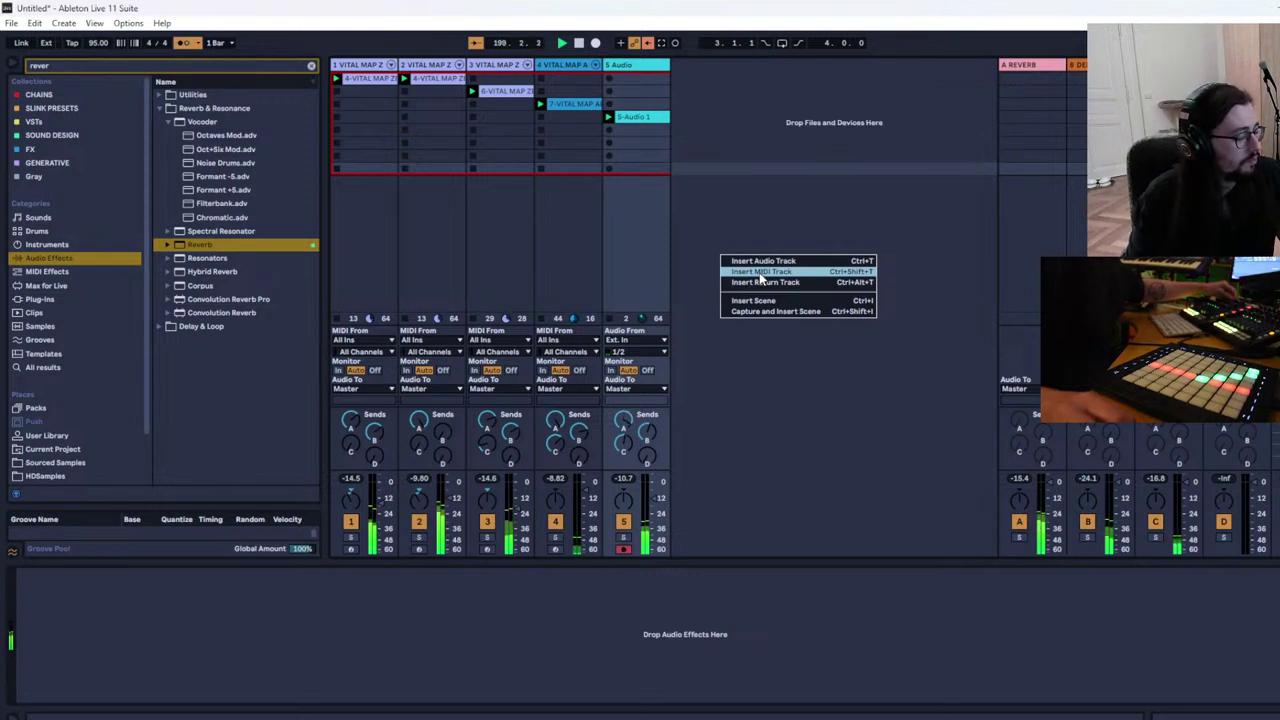
click(760, 273)
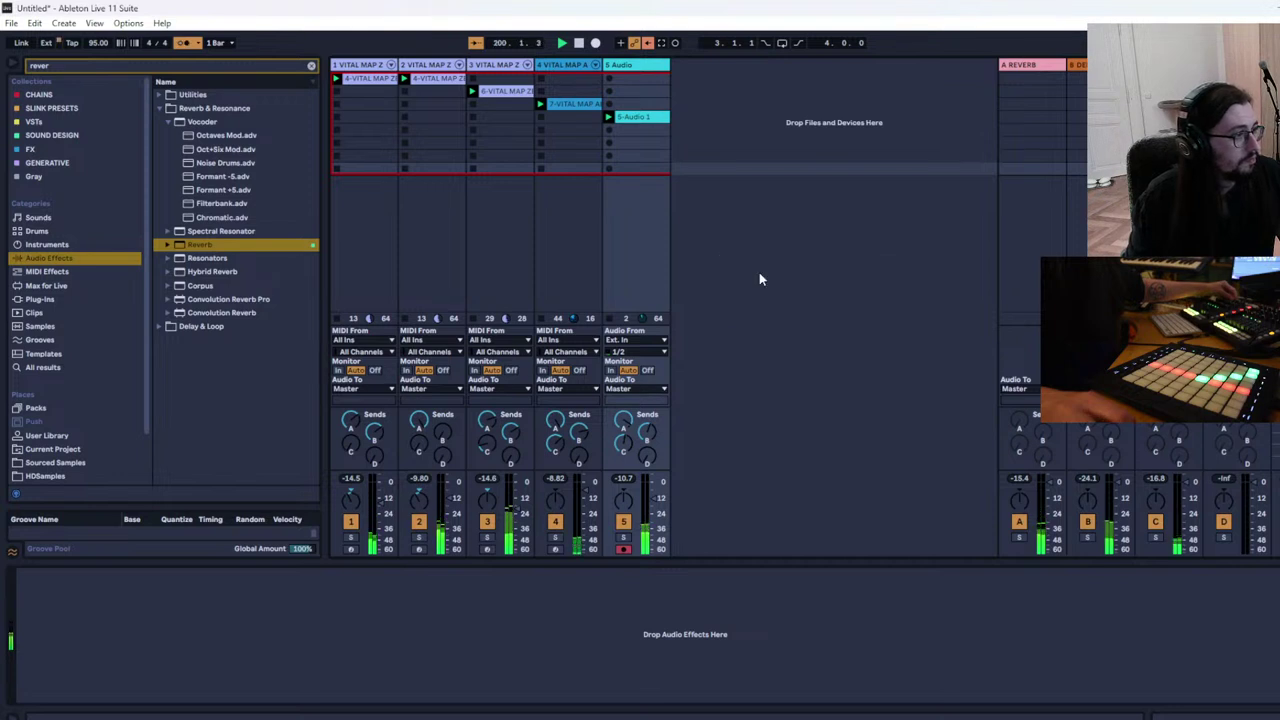
click(32, 97)
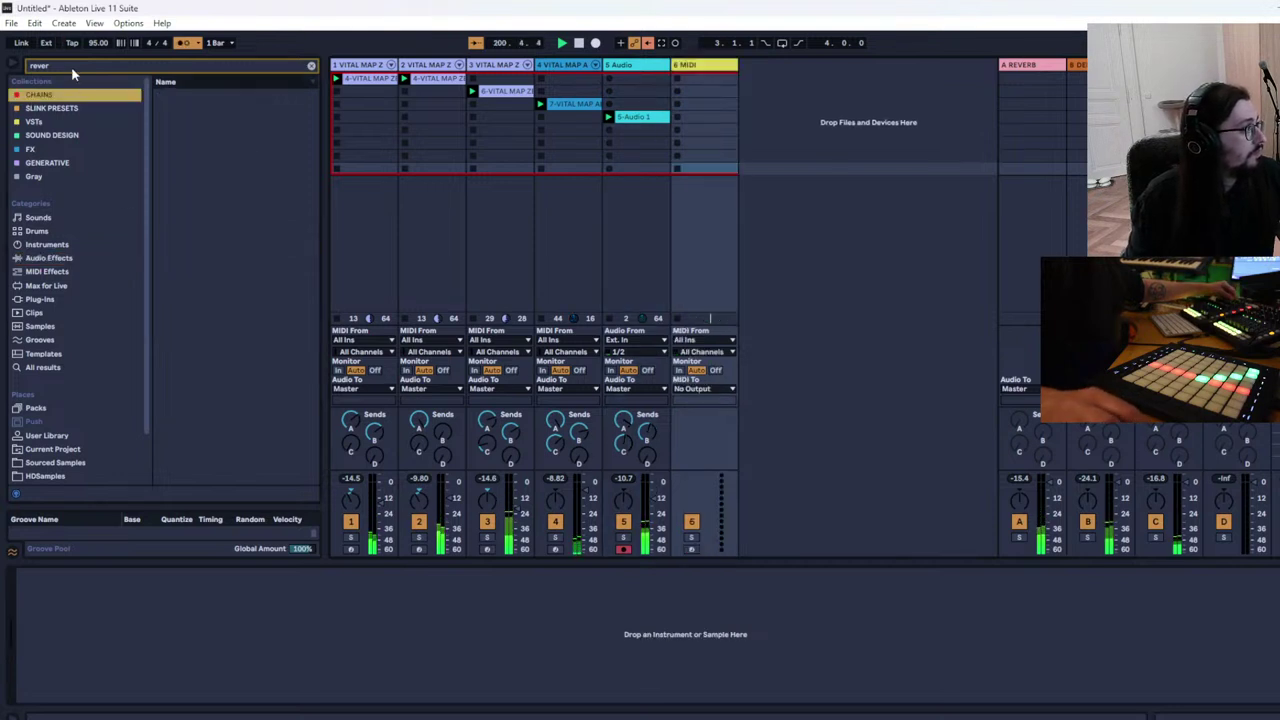
click(310, 66)
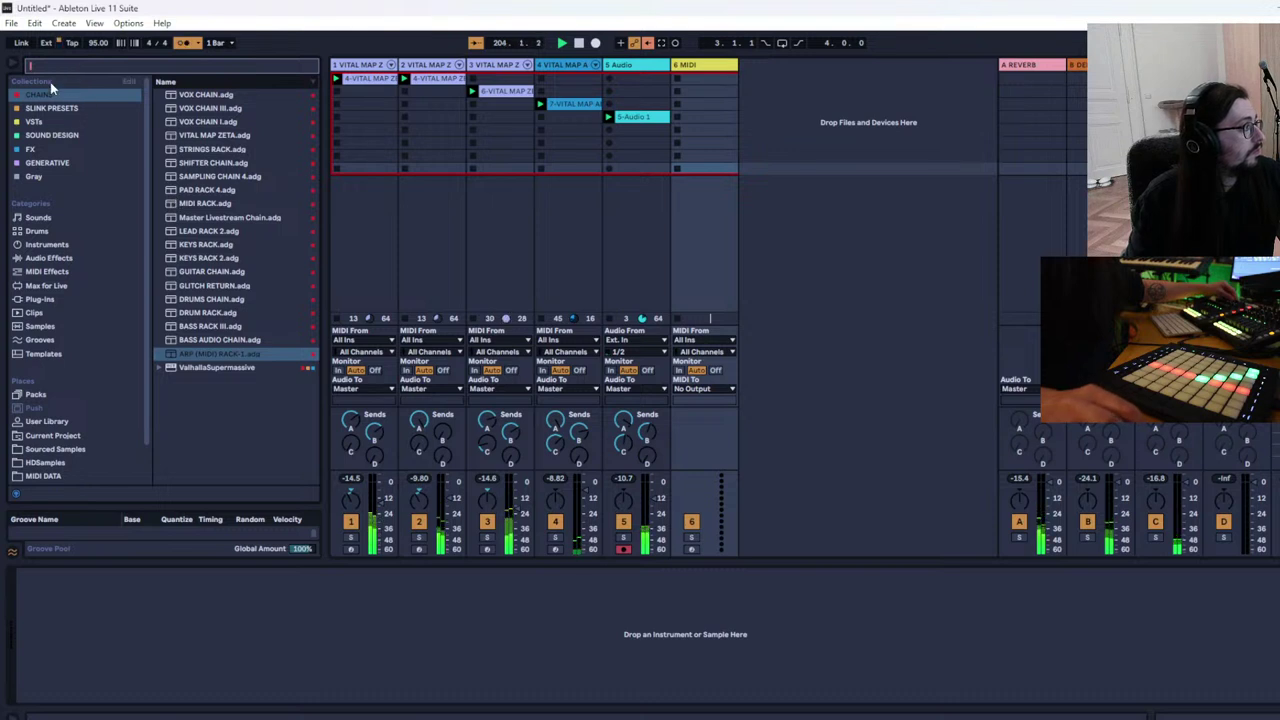
text(vit)
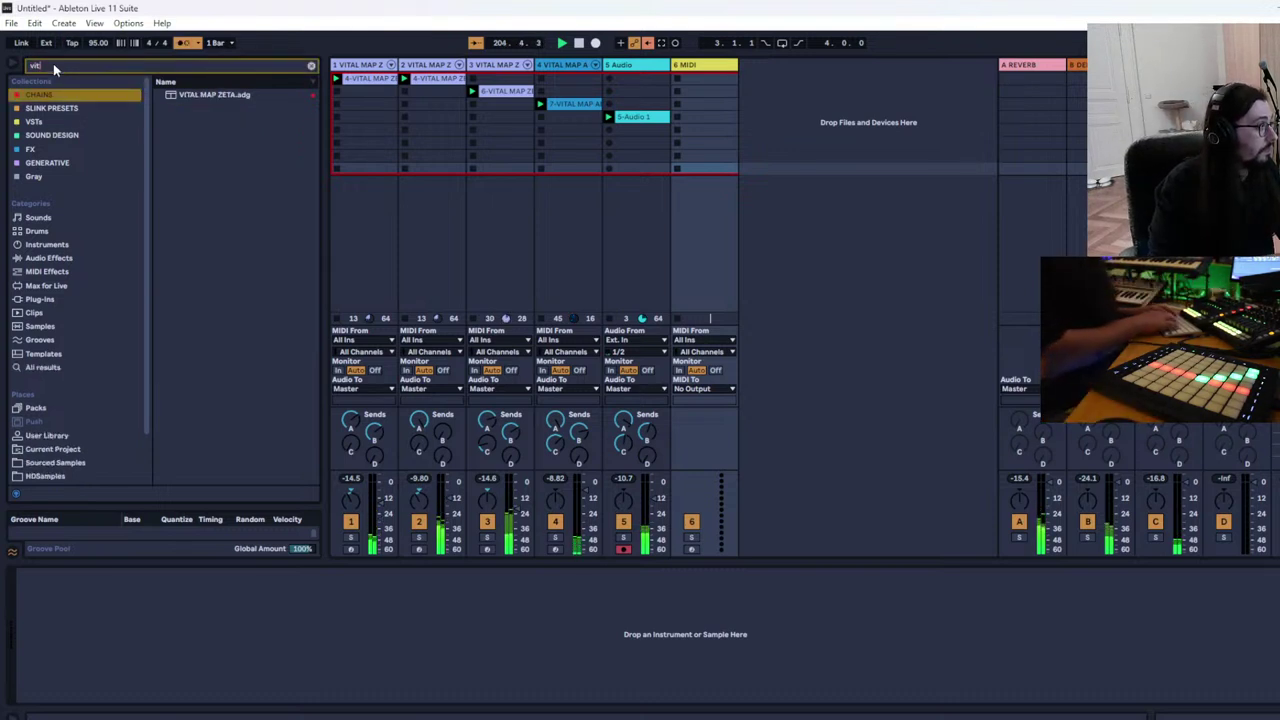
double_click(188, 94)
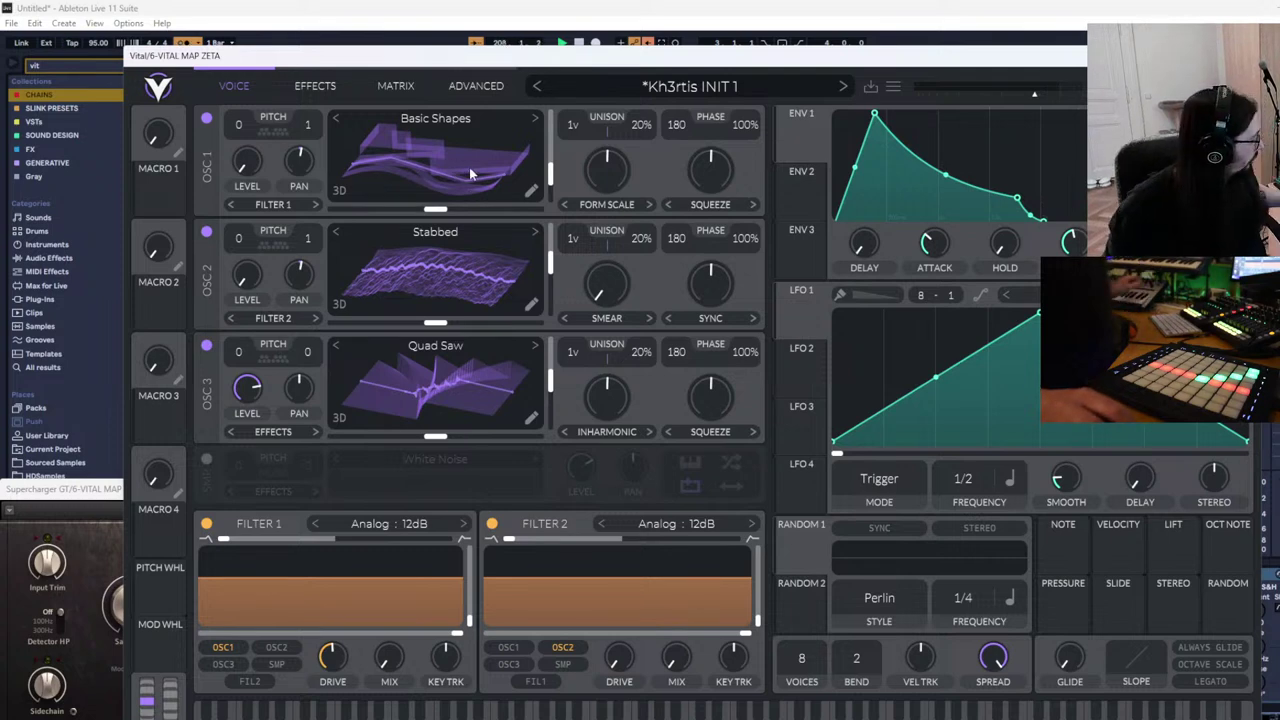
Bring Vital's controls into reach and transpose oscillators 1 and 2 to -12 and oscillator 3 to -23
drag(832, 66, 577, 562)
drag(679, 552, 897, 91)
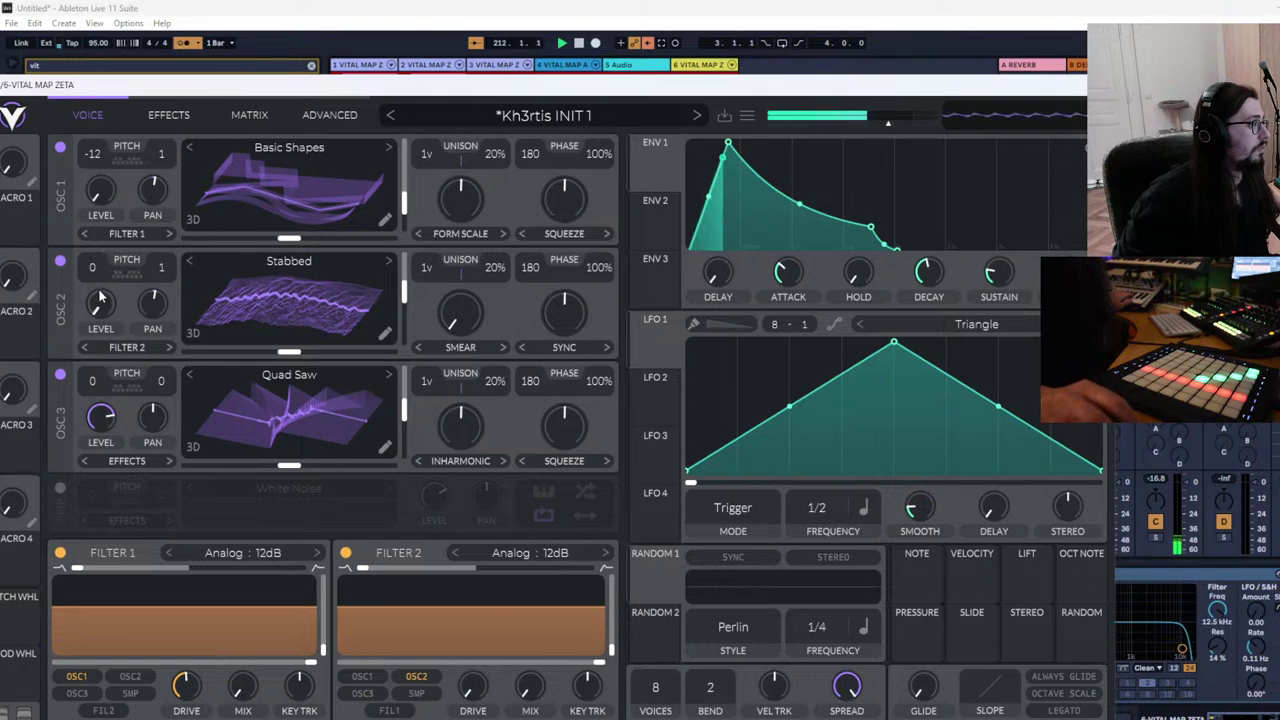
drag(100, 297, 97, 352)
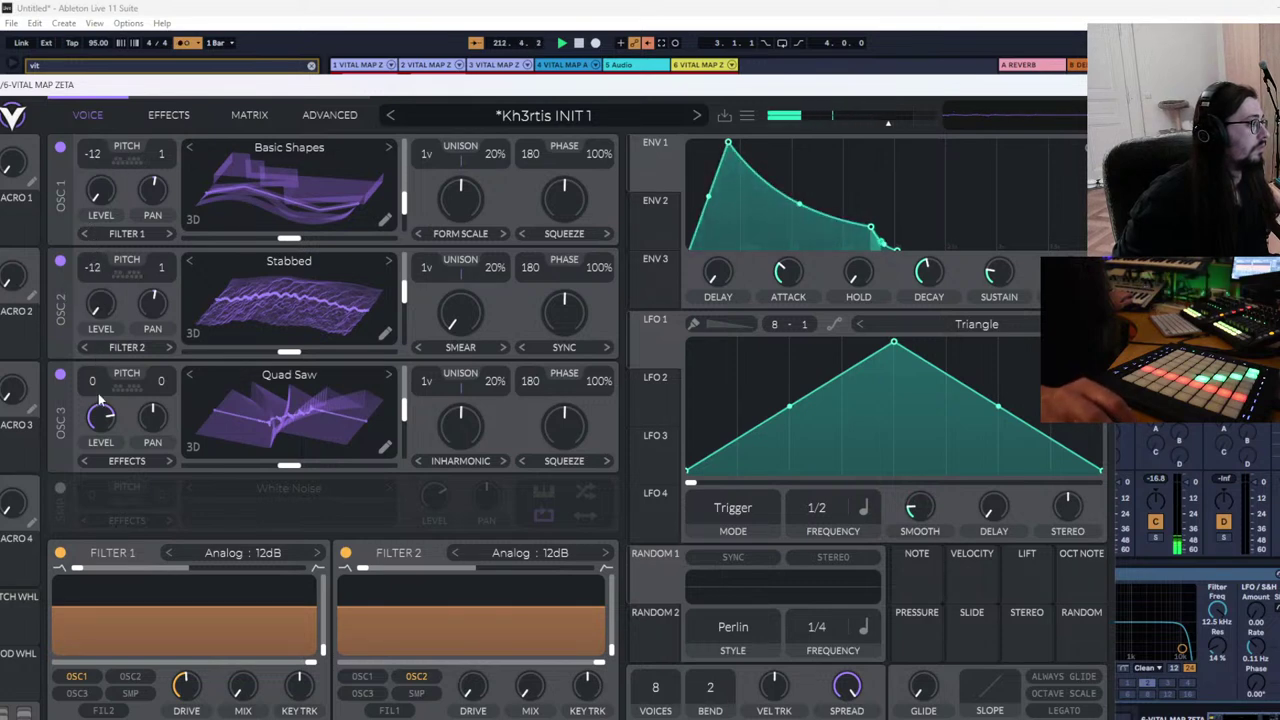
mouse_move(96, 490)
mouse_down()
mouse_move(99, 472)
mouse_move(100, 510)
mouse_move(101, 475)
mouse_up()
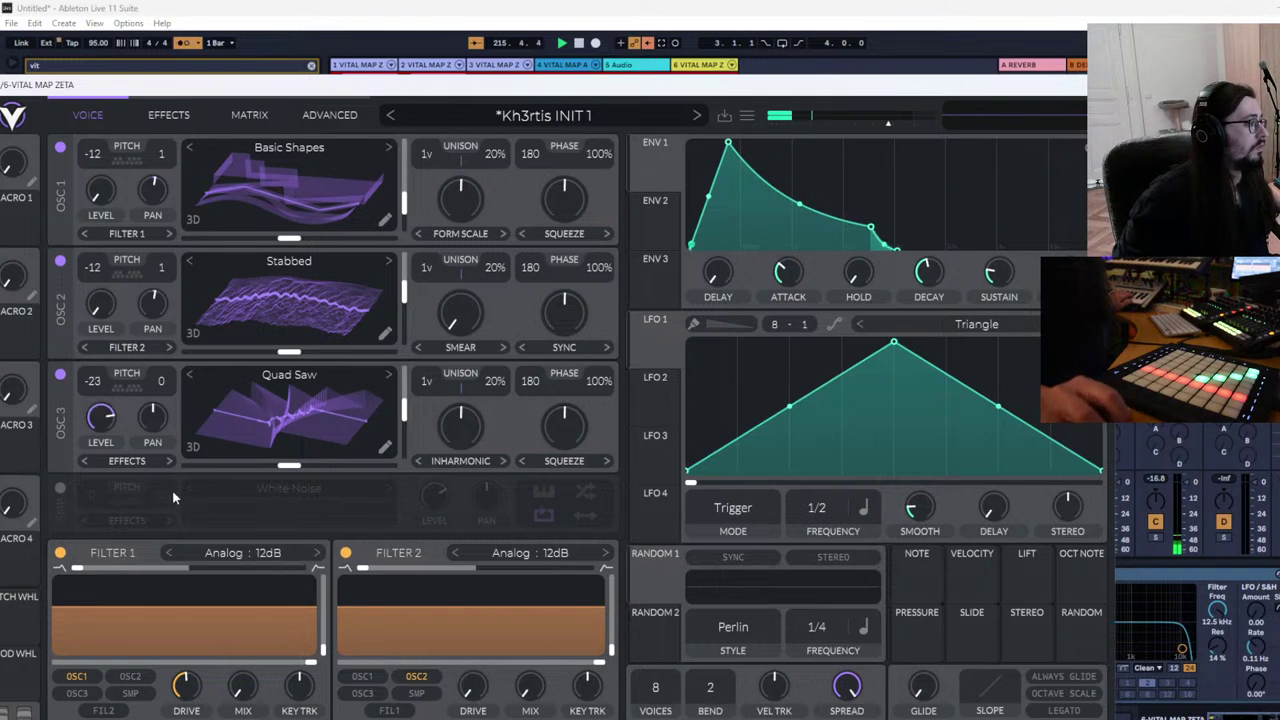
Switch oscillator 3 to the Dark Bell wavetable and shift its wavetable frame position
click(193, 377)
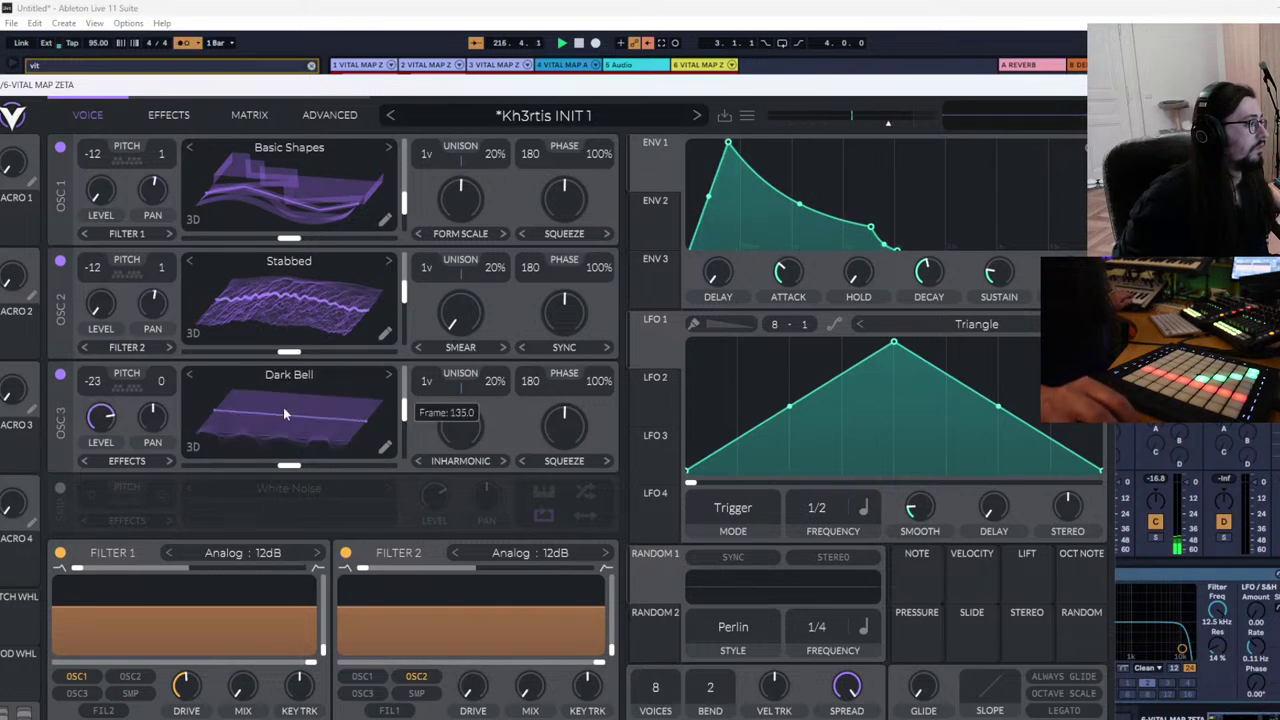
drag(342, 452, 328, 472)
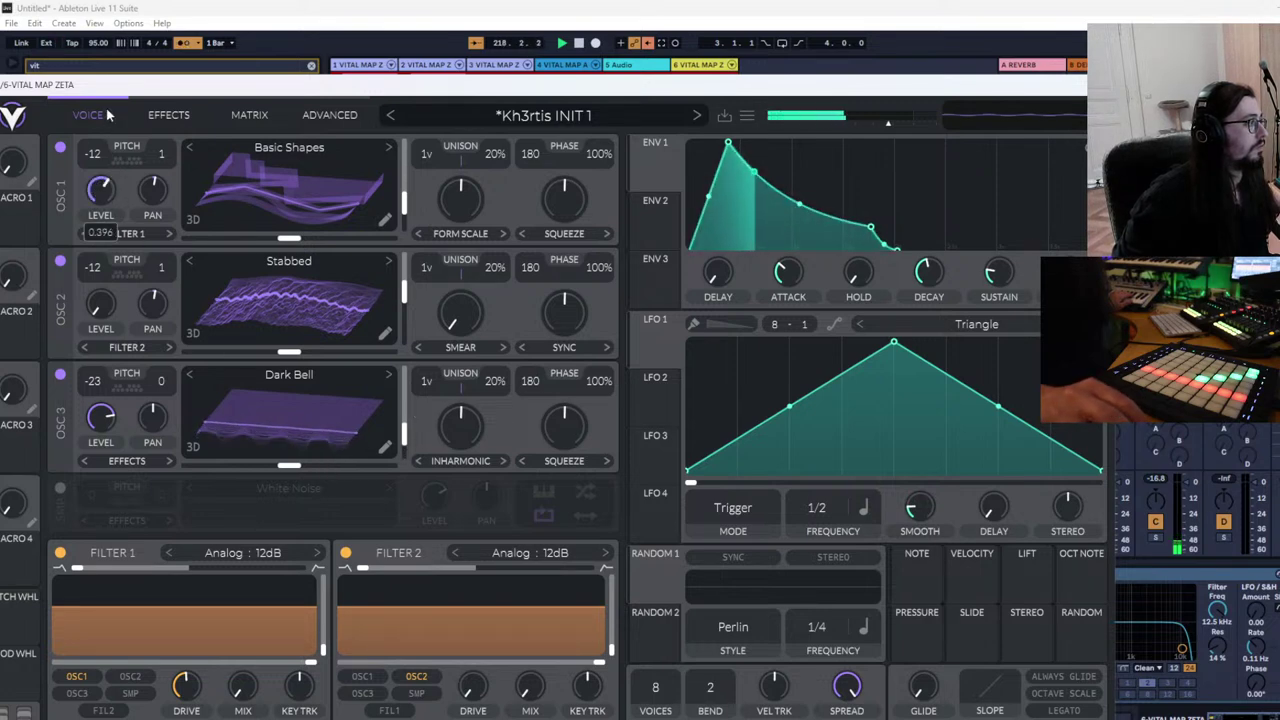
Raise oscillator 1's level, shift its Basic Shapes frame position and lengthen Envelope 1's decay
drag(294, 190, 322, 205)
drag(926, 275, 926, 253)
drag(285, 218, 312, 215)
Modulate oscillator 1's raised Form Scale with LFO 2, using a lower, earlier triangle peak and a 1/2 rate
drag(641, 398, 450, 232)
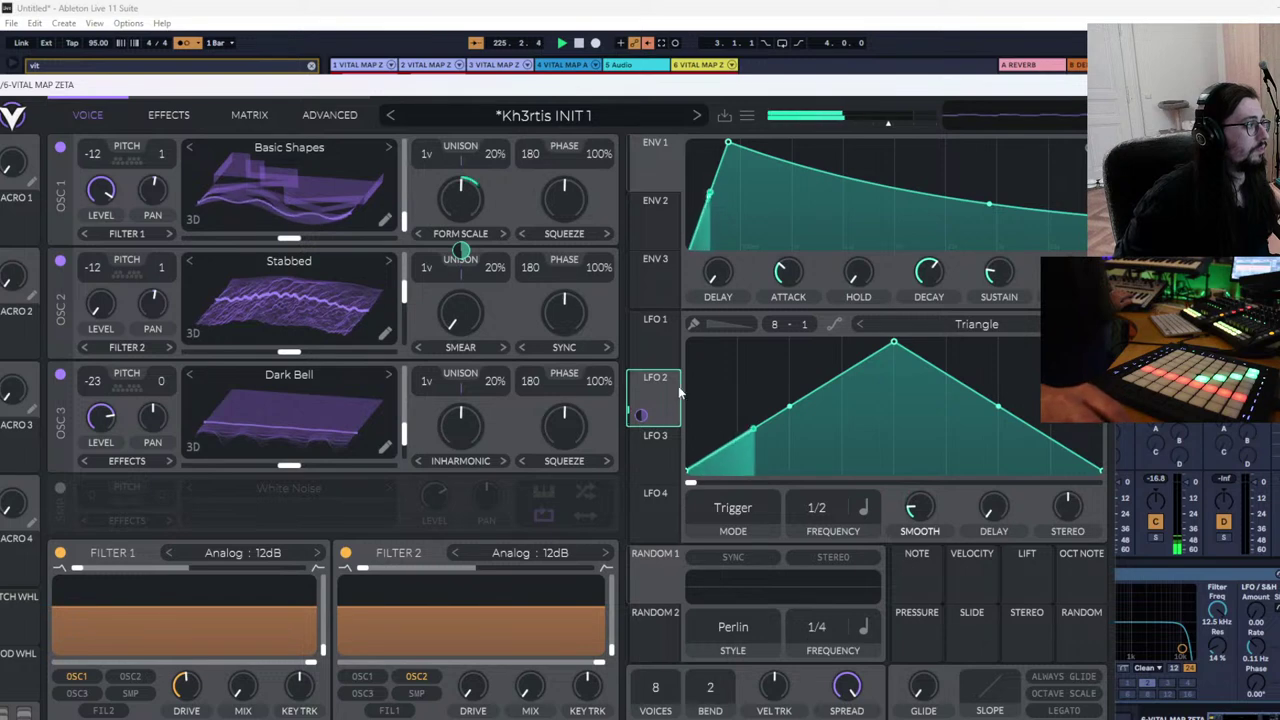
drag(893, 343, 897, 431)
mouse_move(822, 508)
mouse_down()
mouse_move(825, 477)
mouse_move(831, 525)
mouse_up()
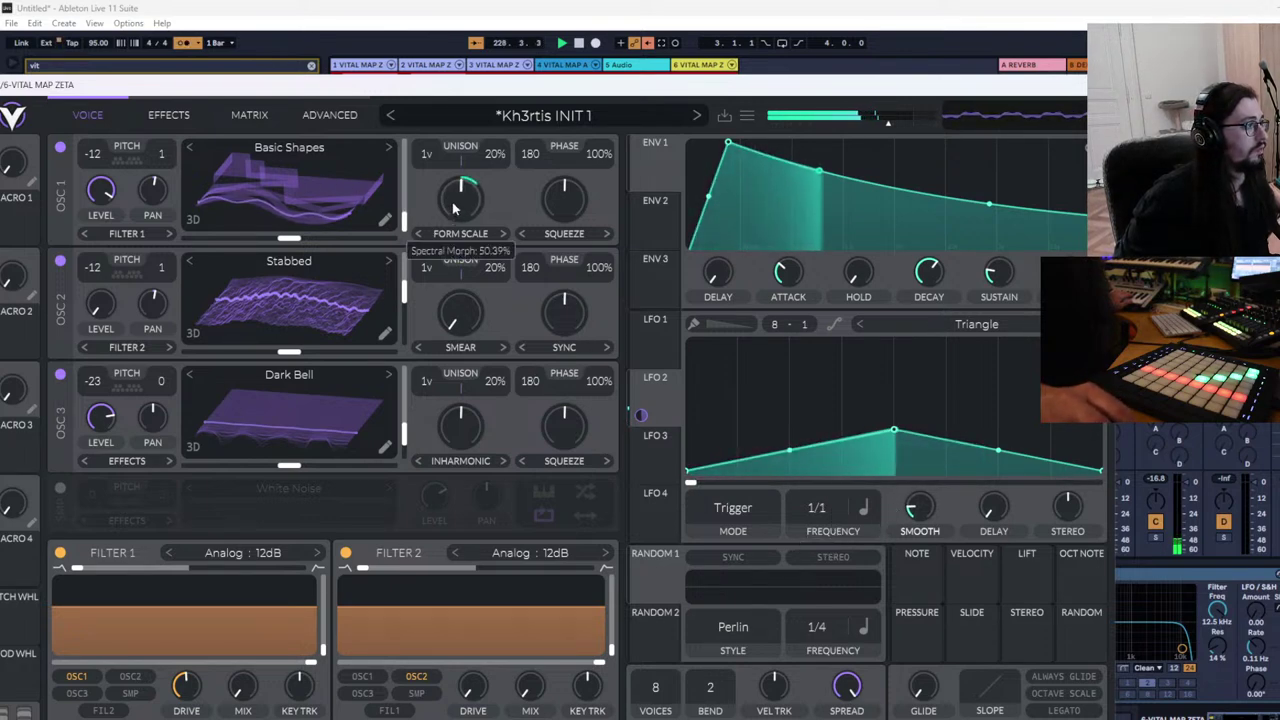
mouse_move(456, 222)
mouse_down()
mouse_move(453, 232)
mouse_move(460, 197)
mouse_up()
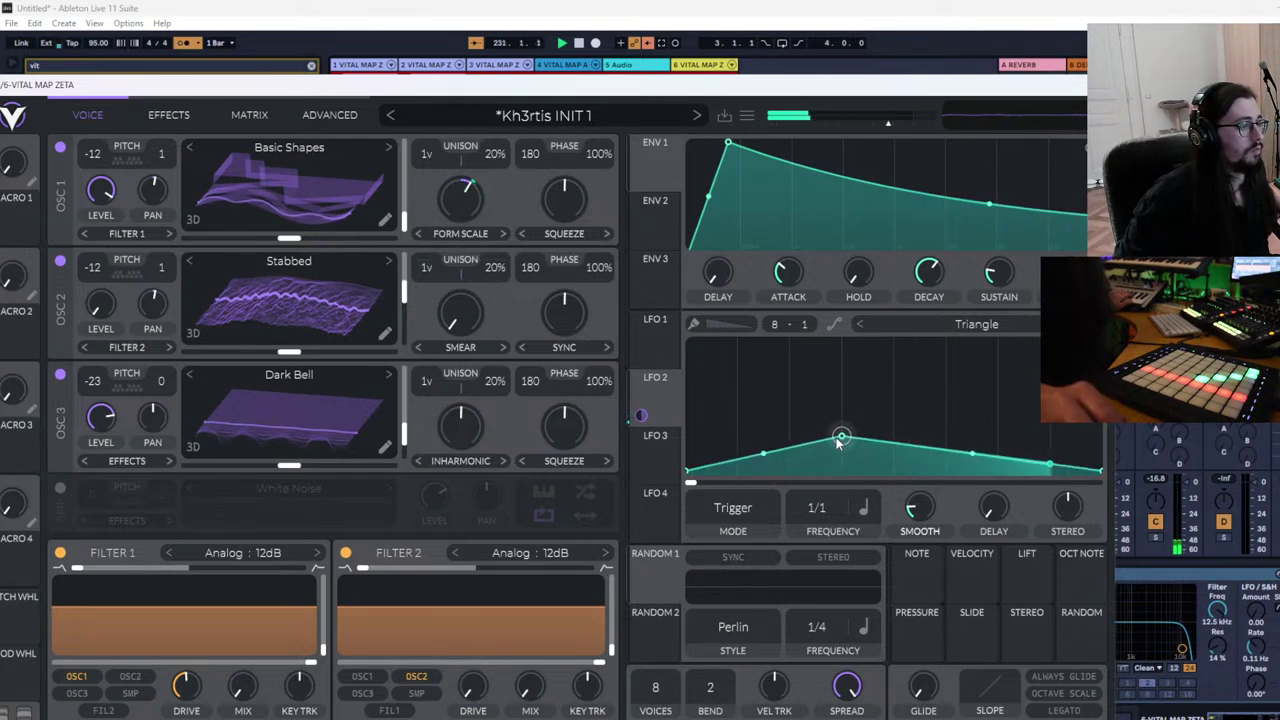
drag(816, 507, 813, 490)
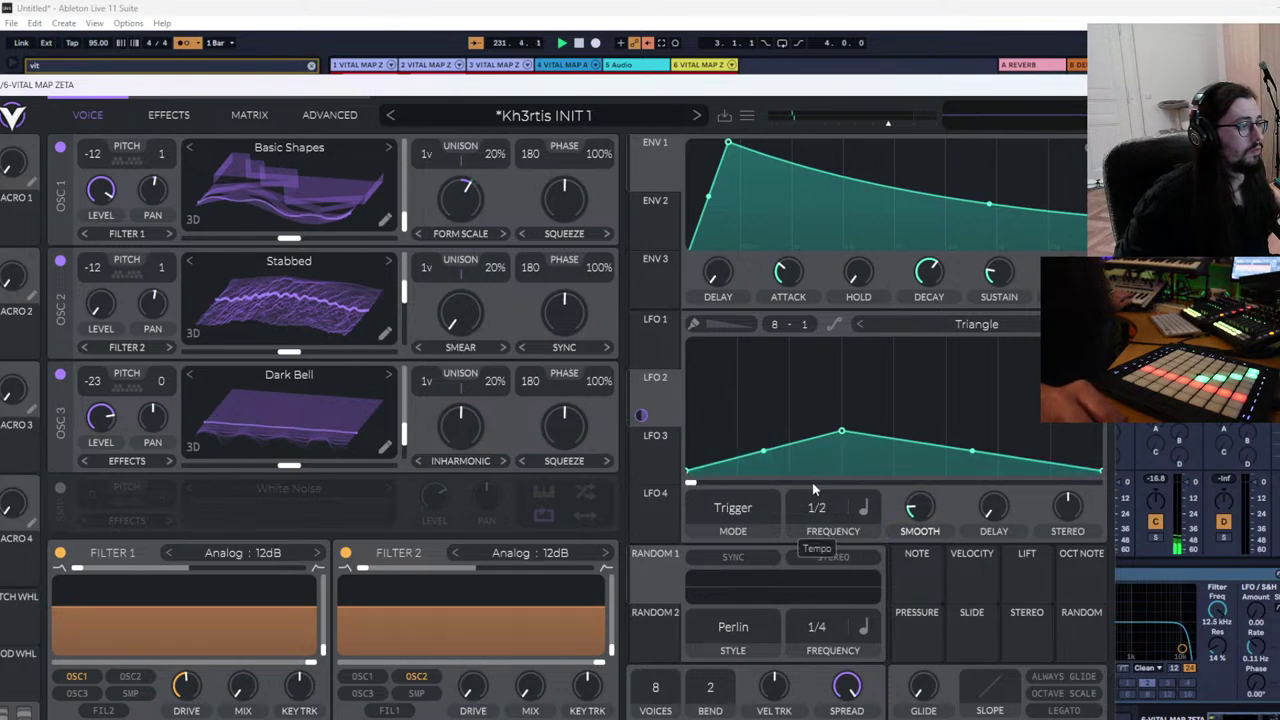
Try LFO 2 in Envelope mode at a 1/32 rate with a lower peak, and shorten Envelope 1's decay
click(742, 528)
click(735, 590)
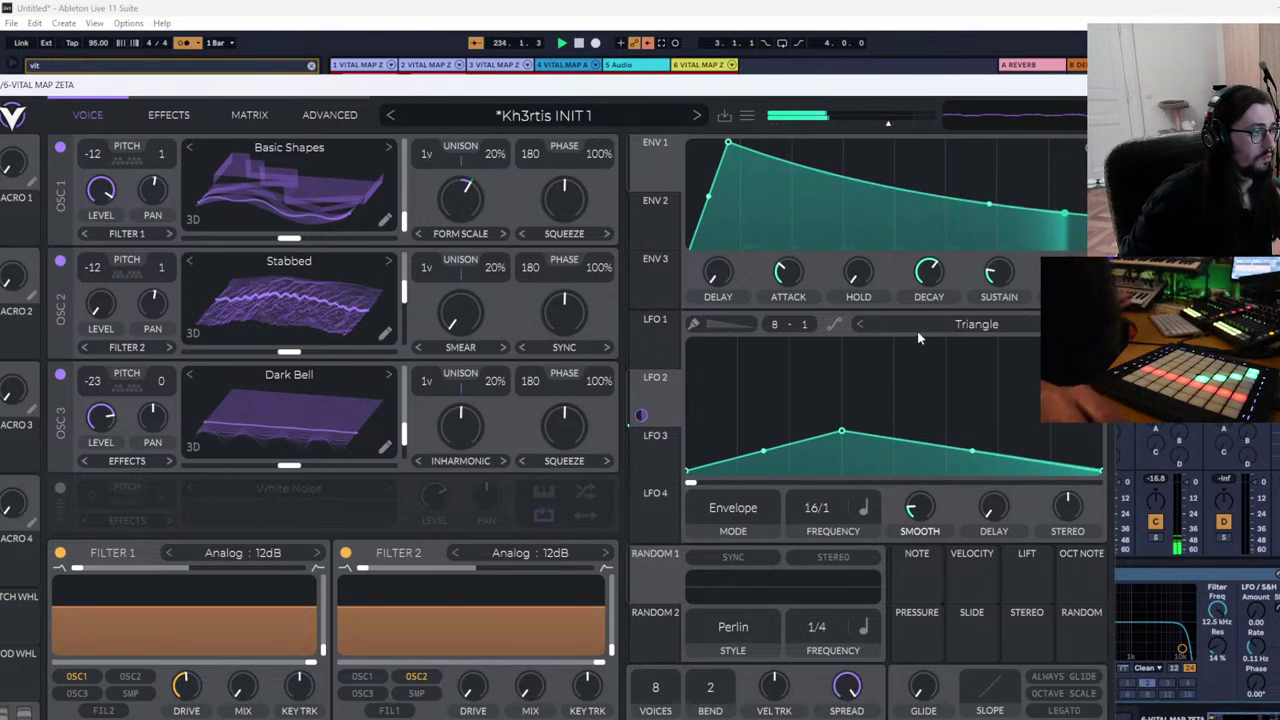
mouse_move(924, 276)
mouse_down()
mouse_move(920, 298)
mouse_move(922, 287)
mouse_up()
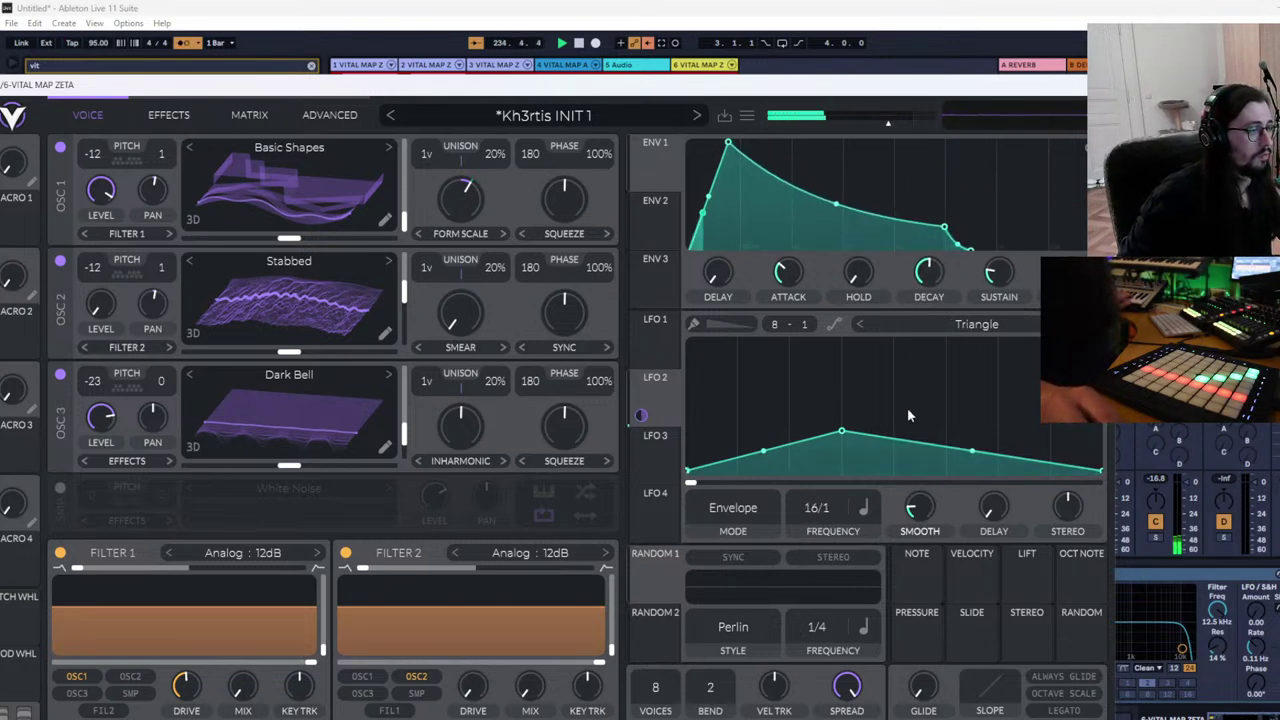
drag(842, 432, 846, 449)
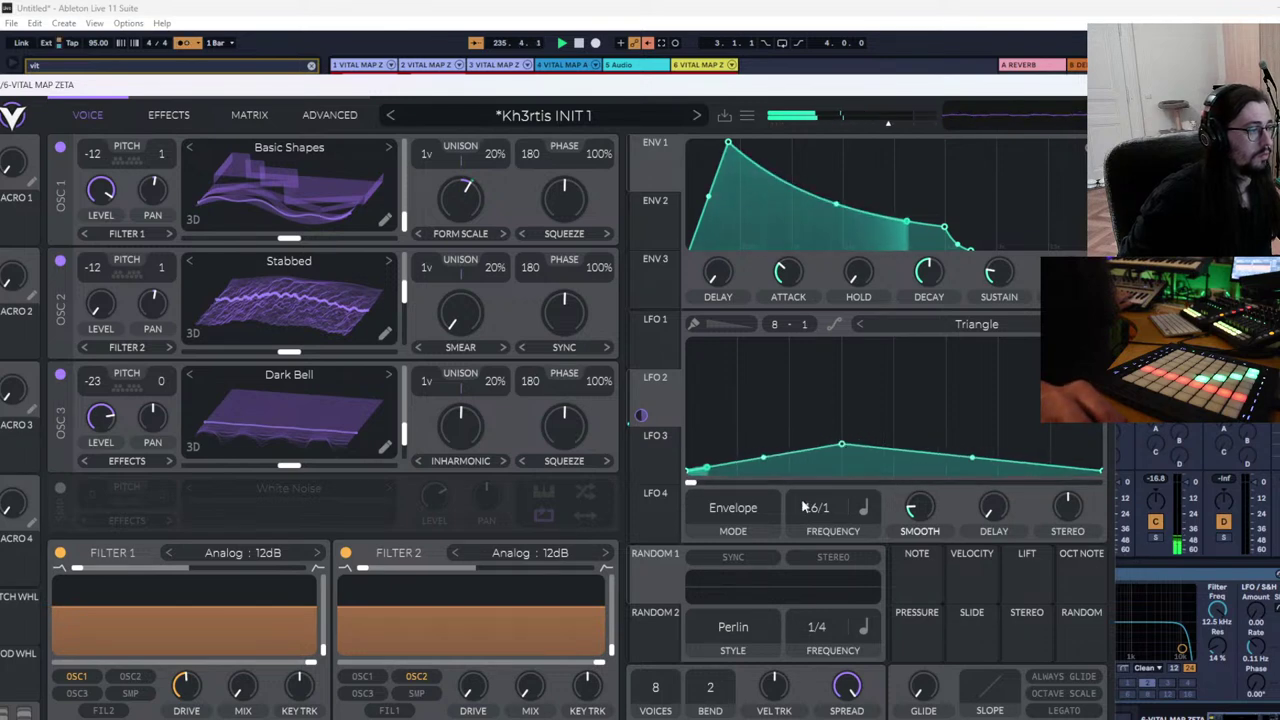
drag(840, 404, 841, 384)
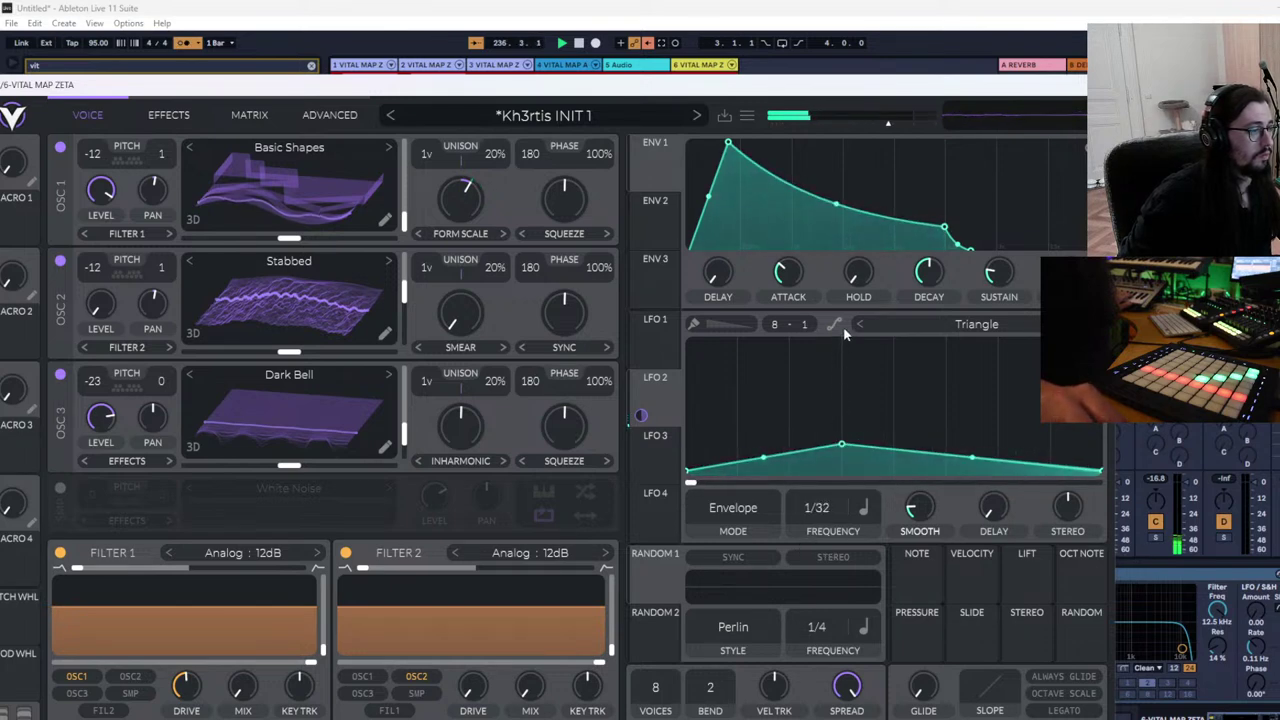
Return LFO 2 to Trigger mode at a 1/8 rate, raise its peak and increase its smoothing and stereo offset
click(764, 518)
click(742, 553)
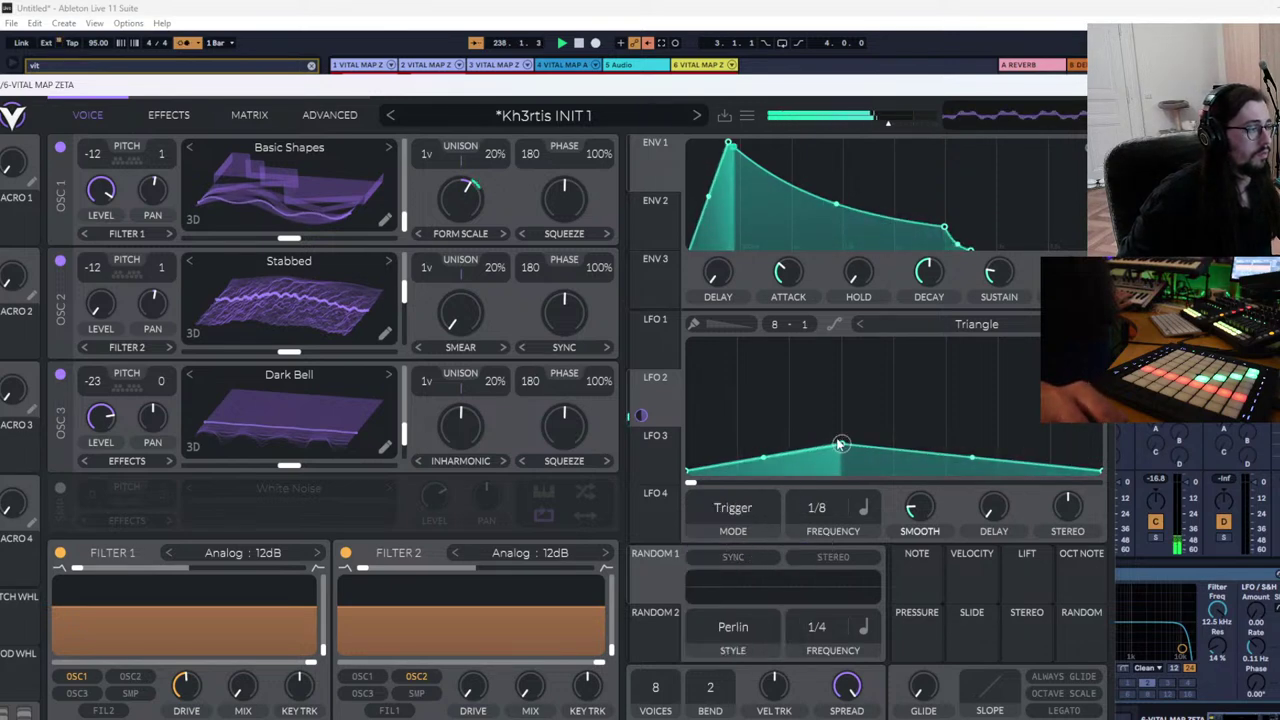
drag(841, 444, 843, 404)
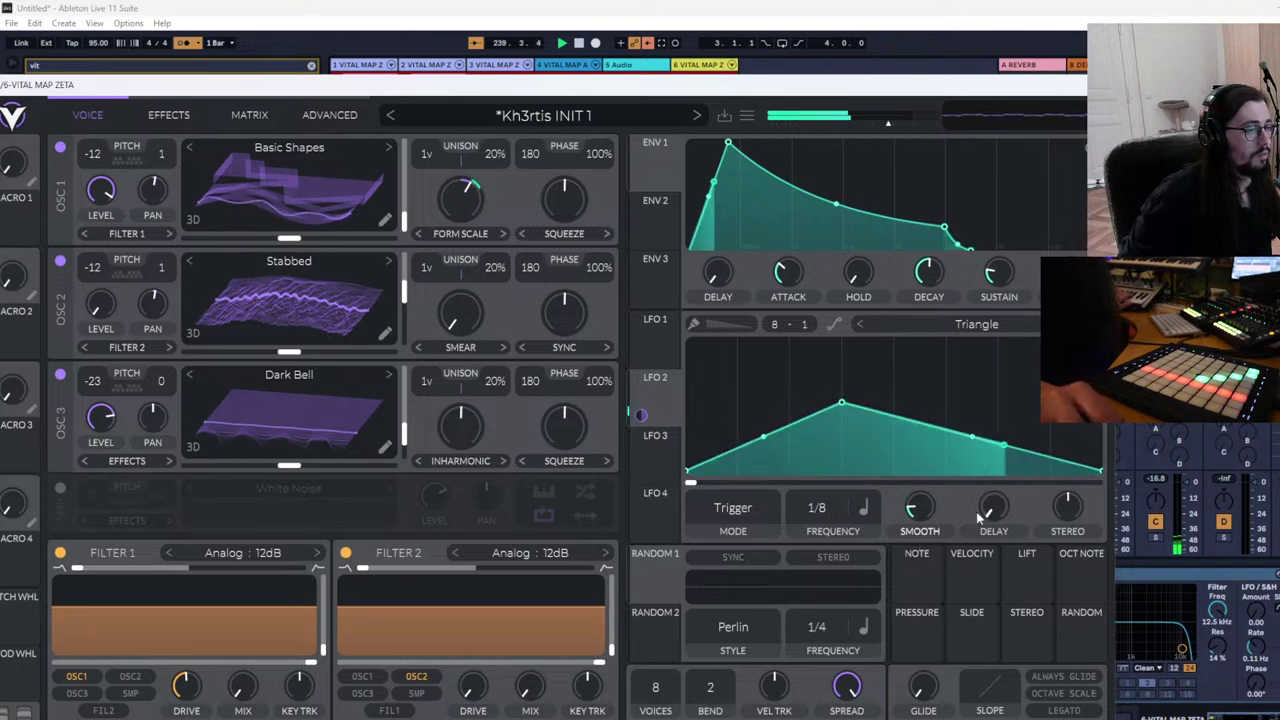
drag(927, 516, 960, 505)
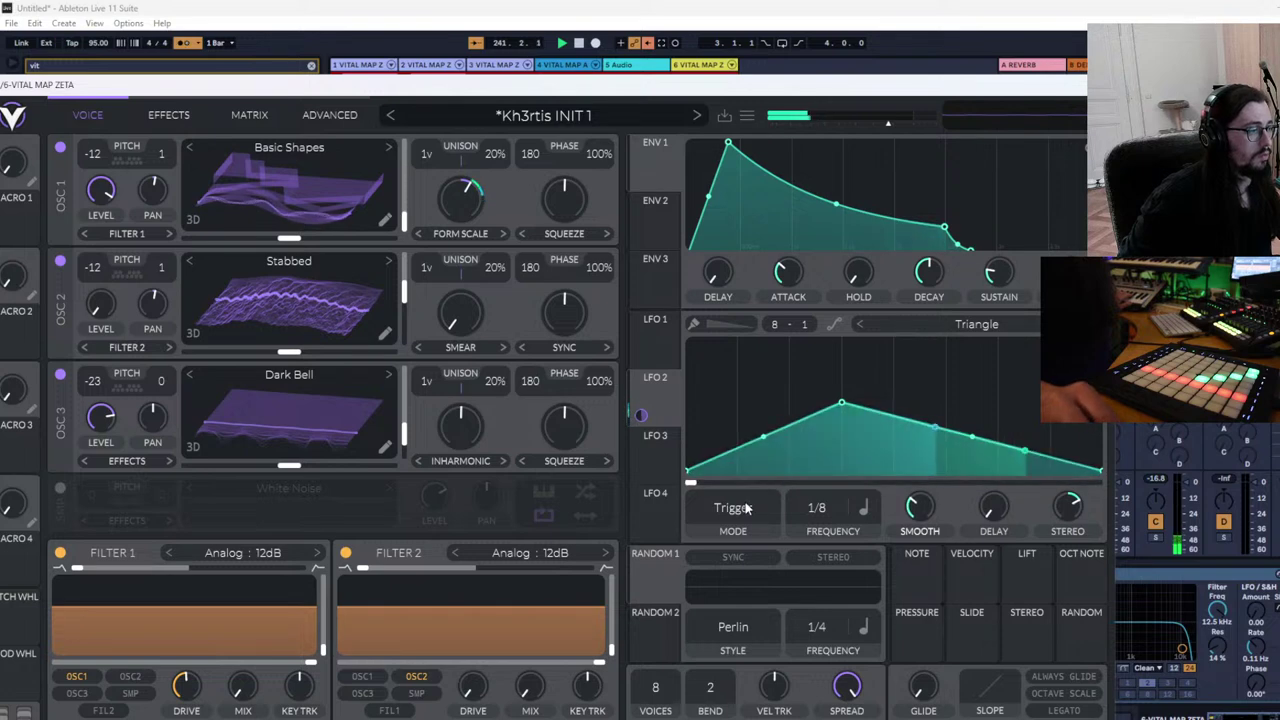
Replace LFO 2's triangle with the Side Chain 1 shape from the LFO presets
click(976, 324)
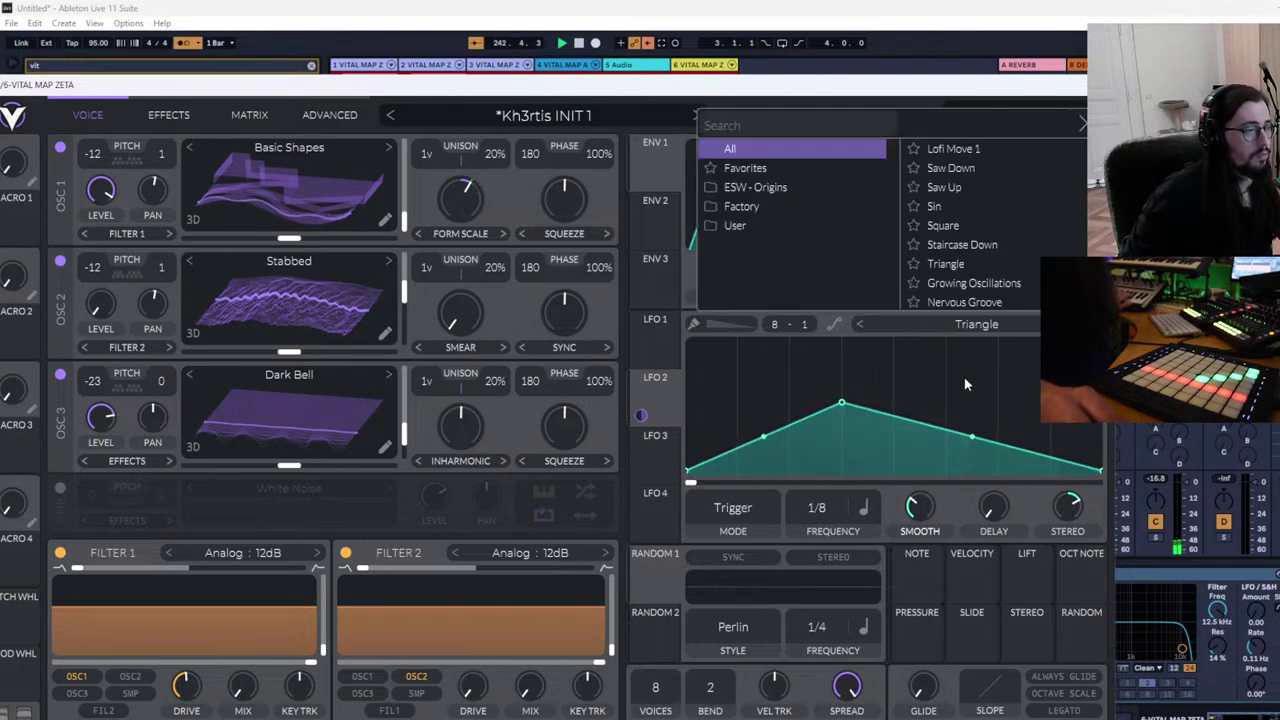
scroll(997, 240, down, 3)
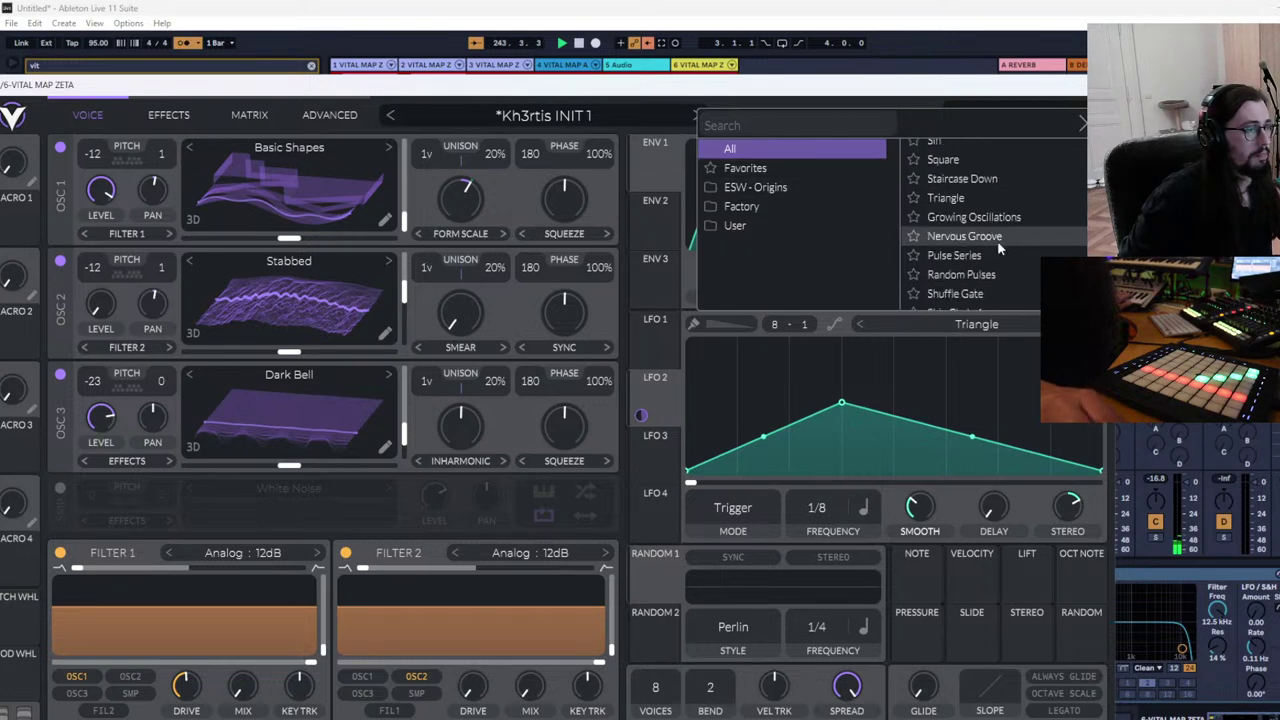
scroll(991, 190, down, 3)
click(990, 243)
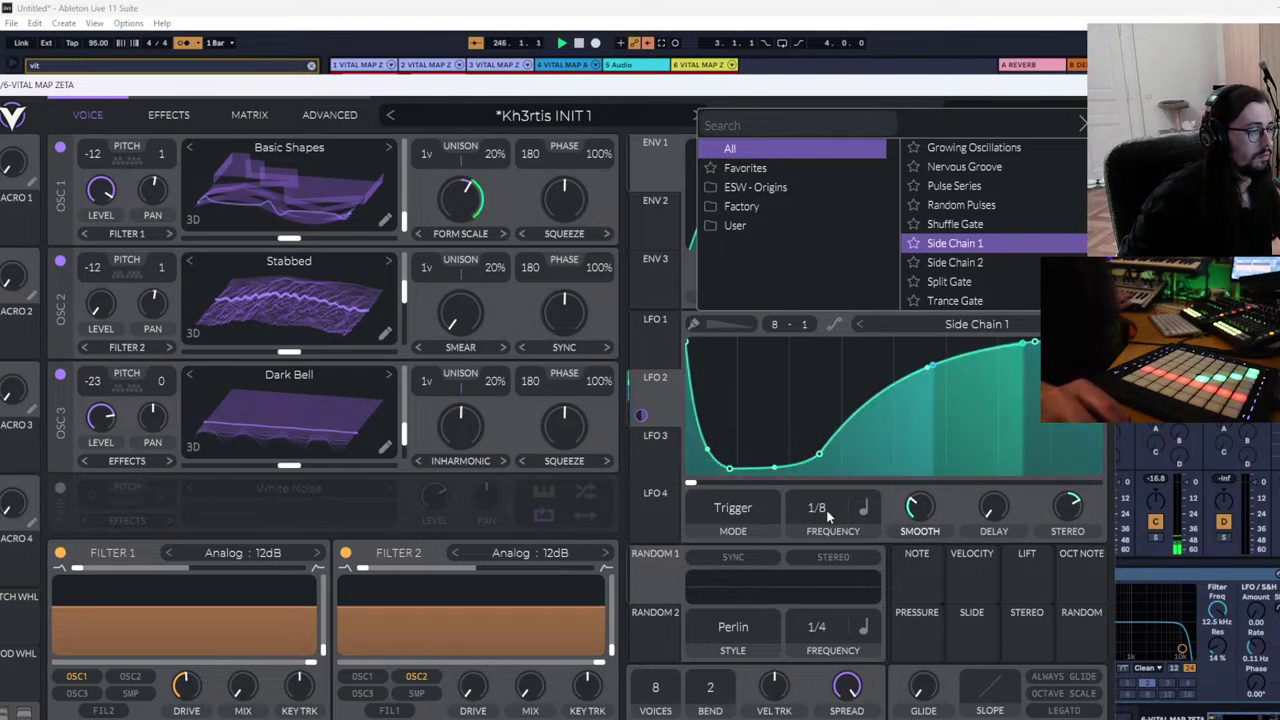
Try other rates for LFO 2, settling on 1/8 with dotted tempo sync
mouse_move(826, 510)
mouse_down()
mouse_move(828, 487)
mouse_move(828, 526)
mouse_up()
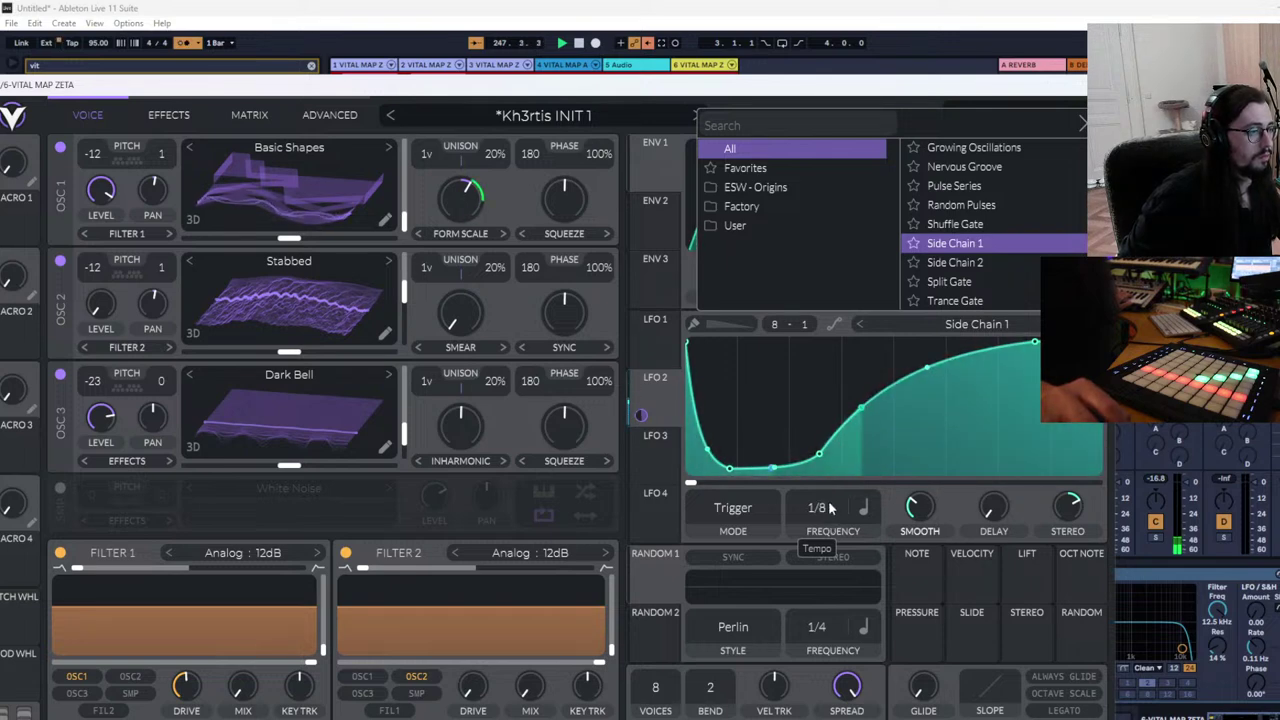
drag(829, 506, 858, 514)
click(865, 508)
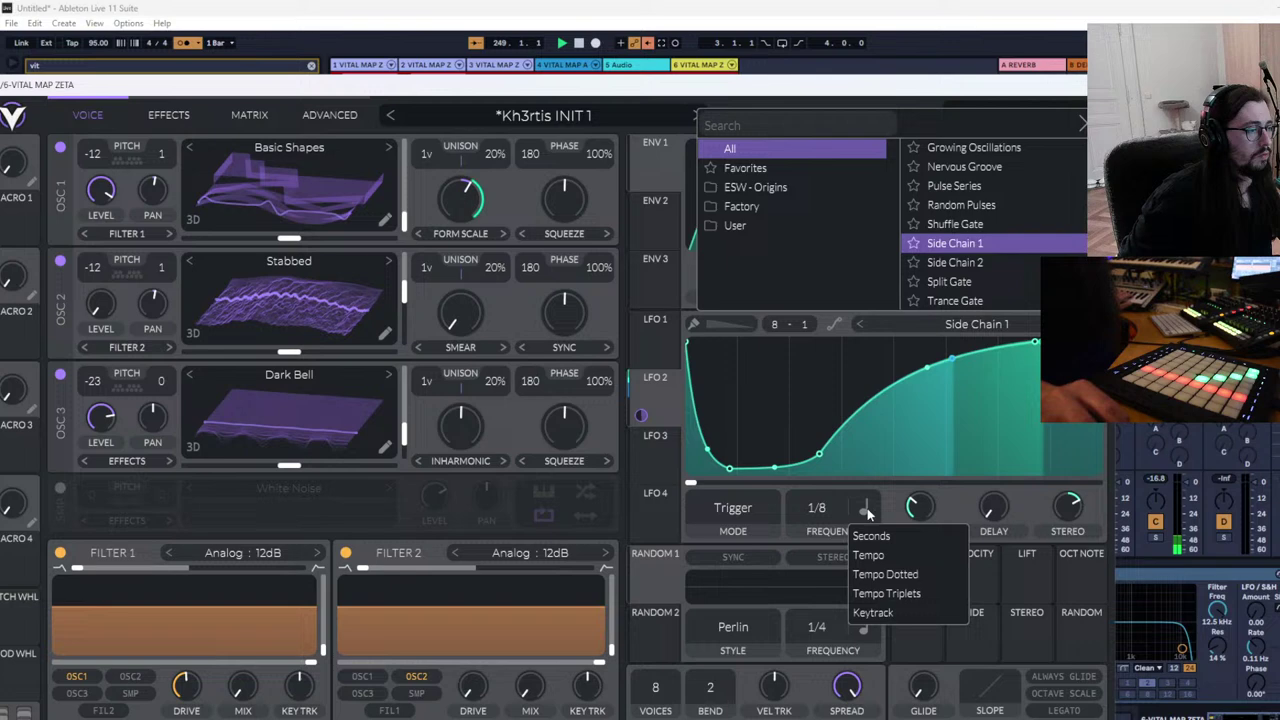
click(873, 594)
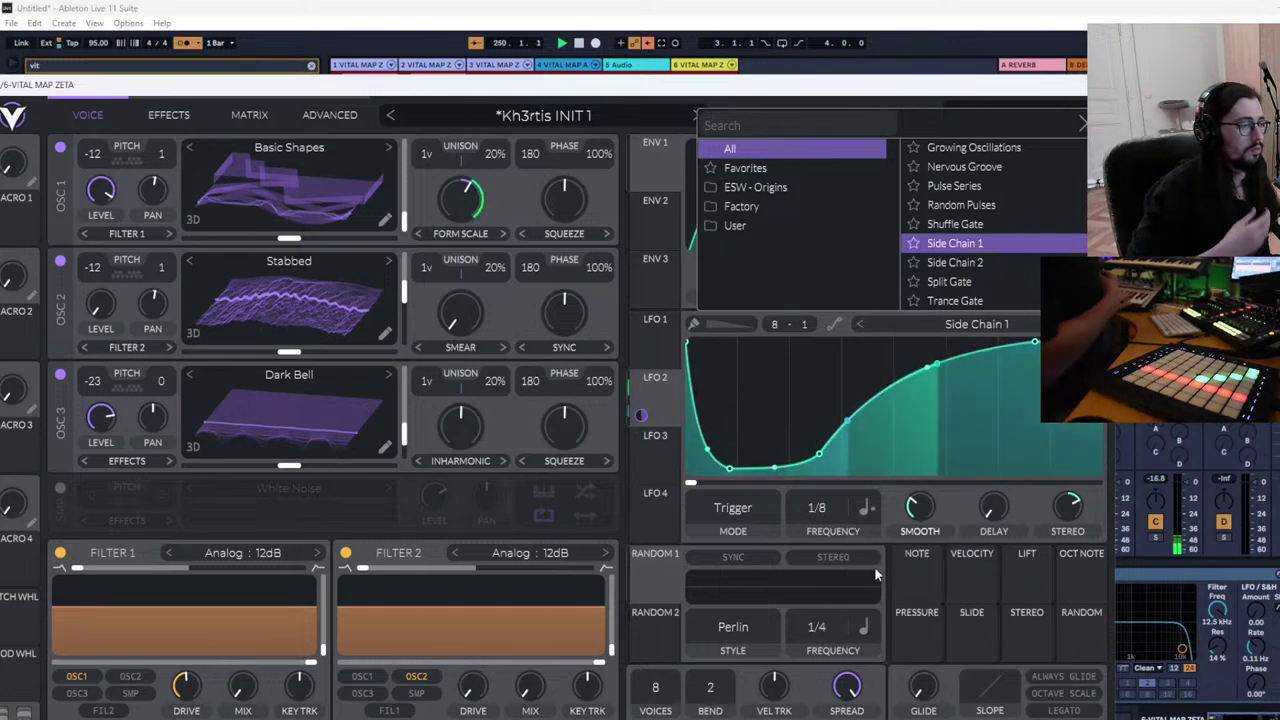
Switch LFO 2's sync to Tempo Triplets at a 1/4 rate and close the LFO preset browser
click(866, 508)
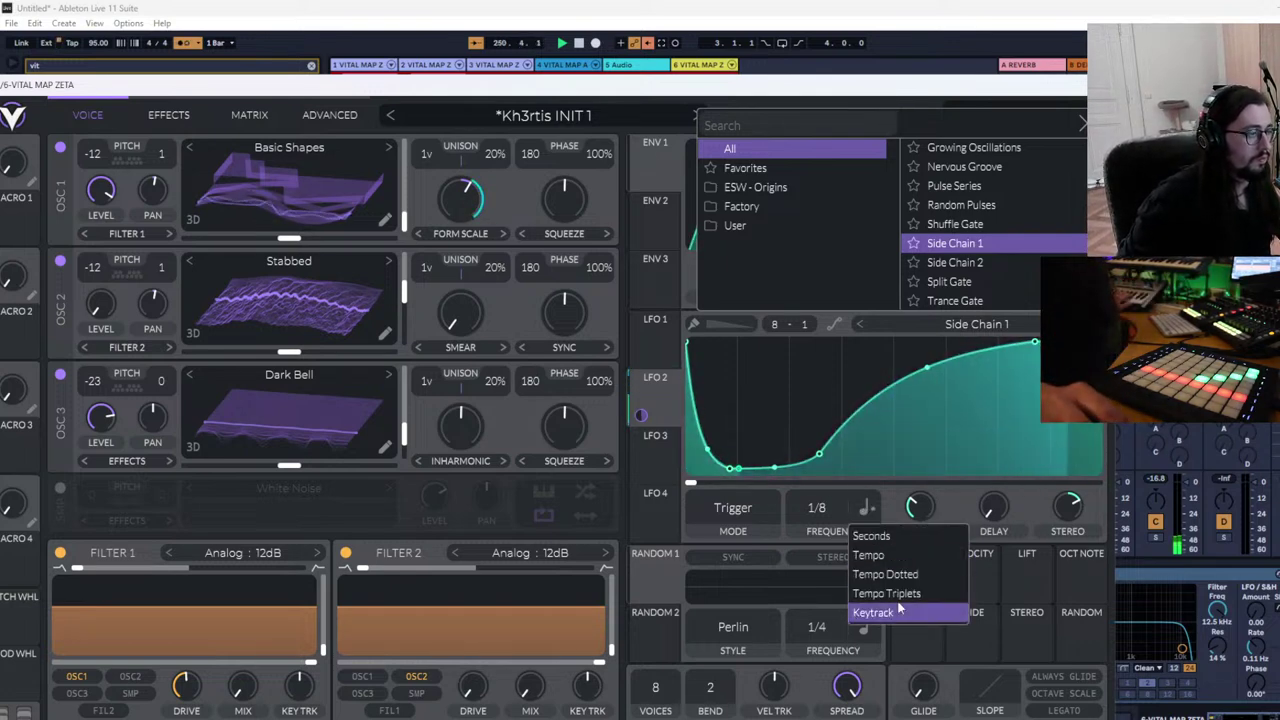
click(895, 595)
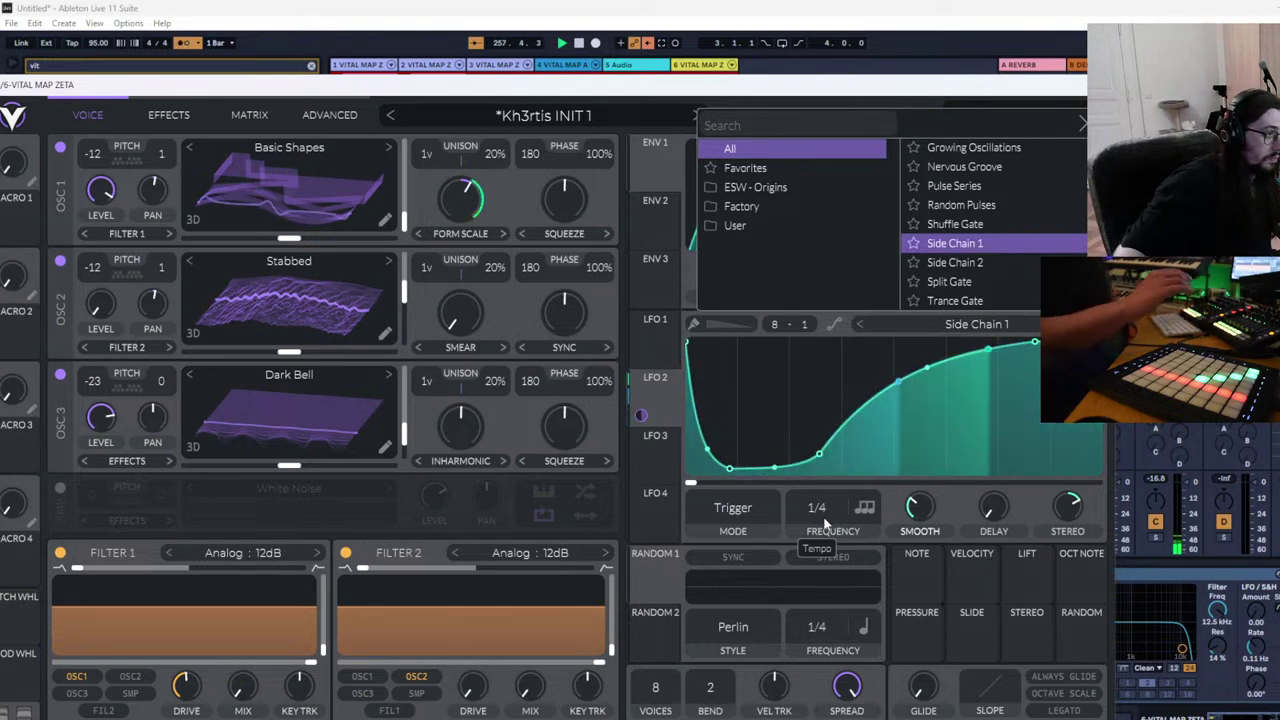
click(1081, 123)
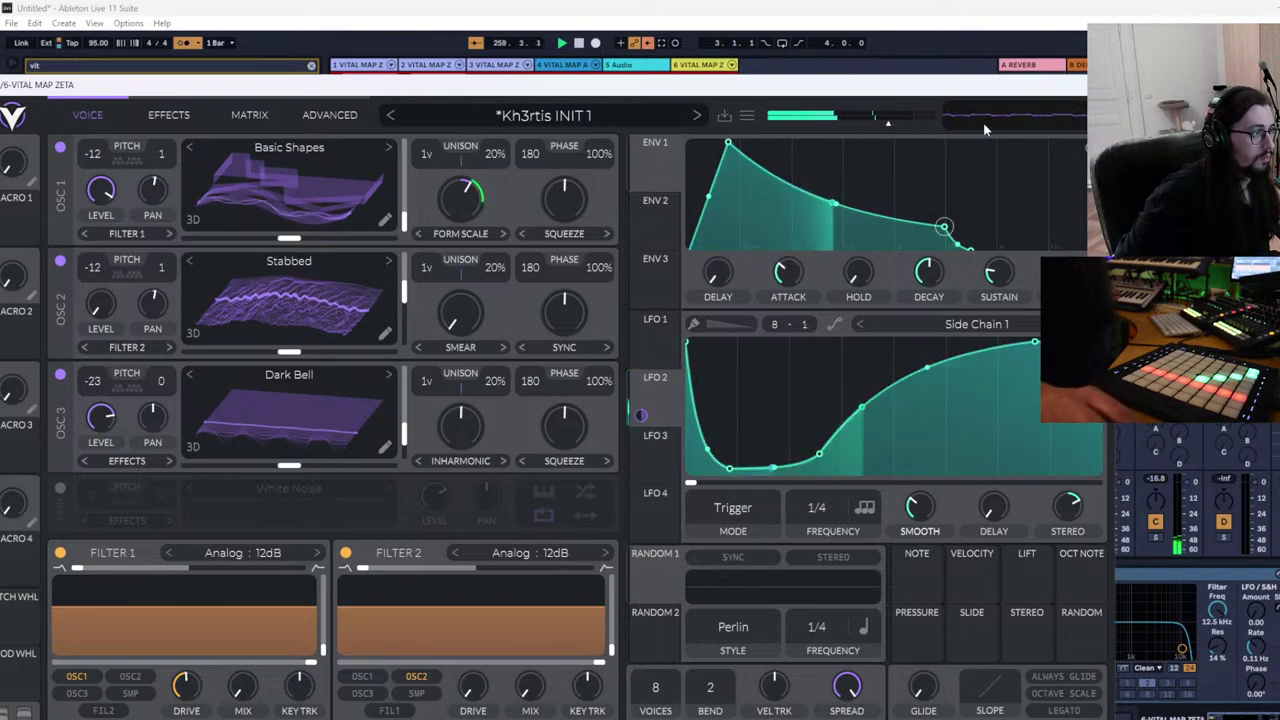
Lengthen Envelope 1's decay, raise its sustain to about 0.455, and raise oscillator 2's level
drag(1025, 92, 1028, 113)
drag(928, 302, 1001, 272)
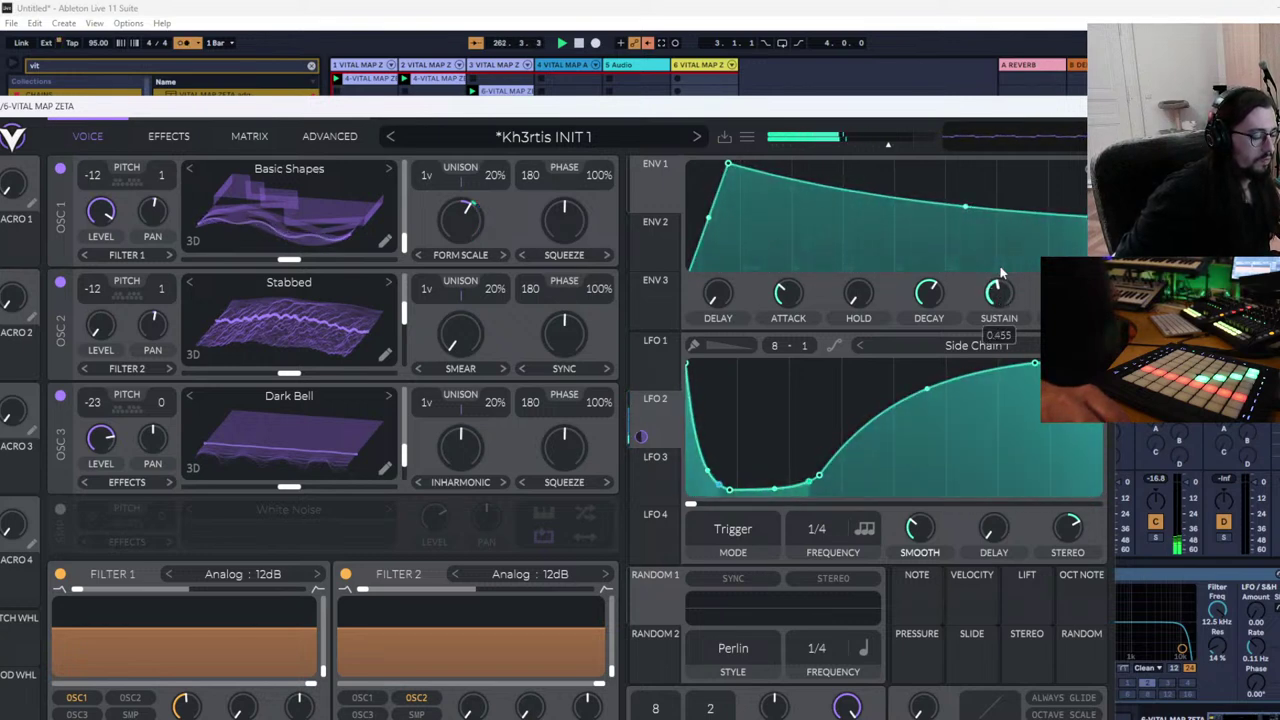
mouse_move(279, 315)
mouse_down()
mouse_move(281, 350)
mouse_move(280, 337)
mouse_up()
drag(104, 324, 107, 279)
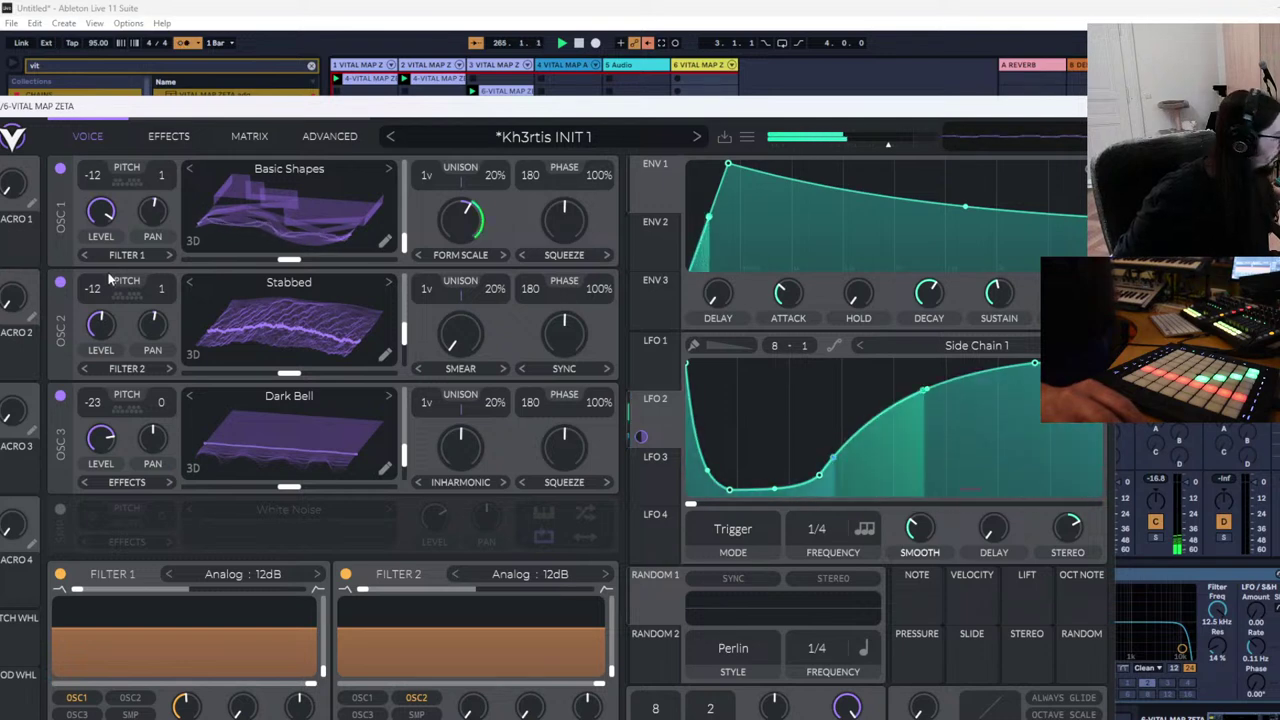
Record a MIDI clip in the fifth slot of track 6 and duplicate the track
drag(773, 111, 833, 352)
click(685, 132)
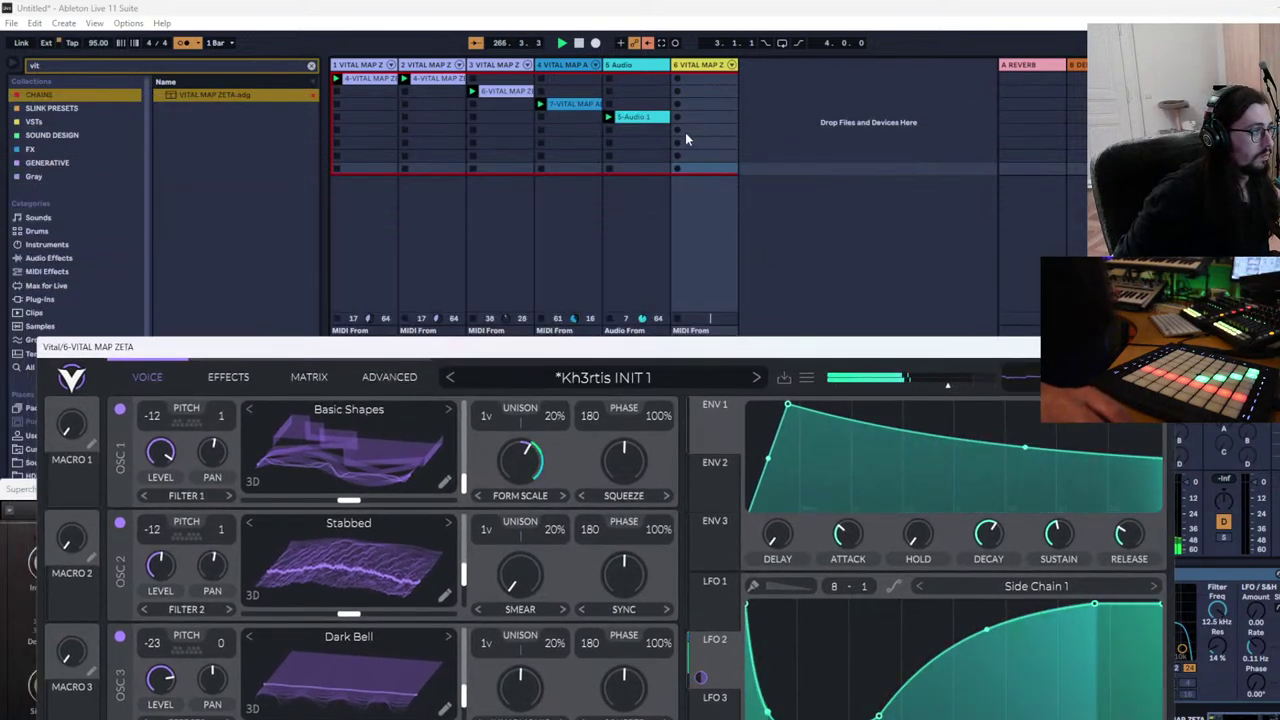
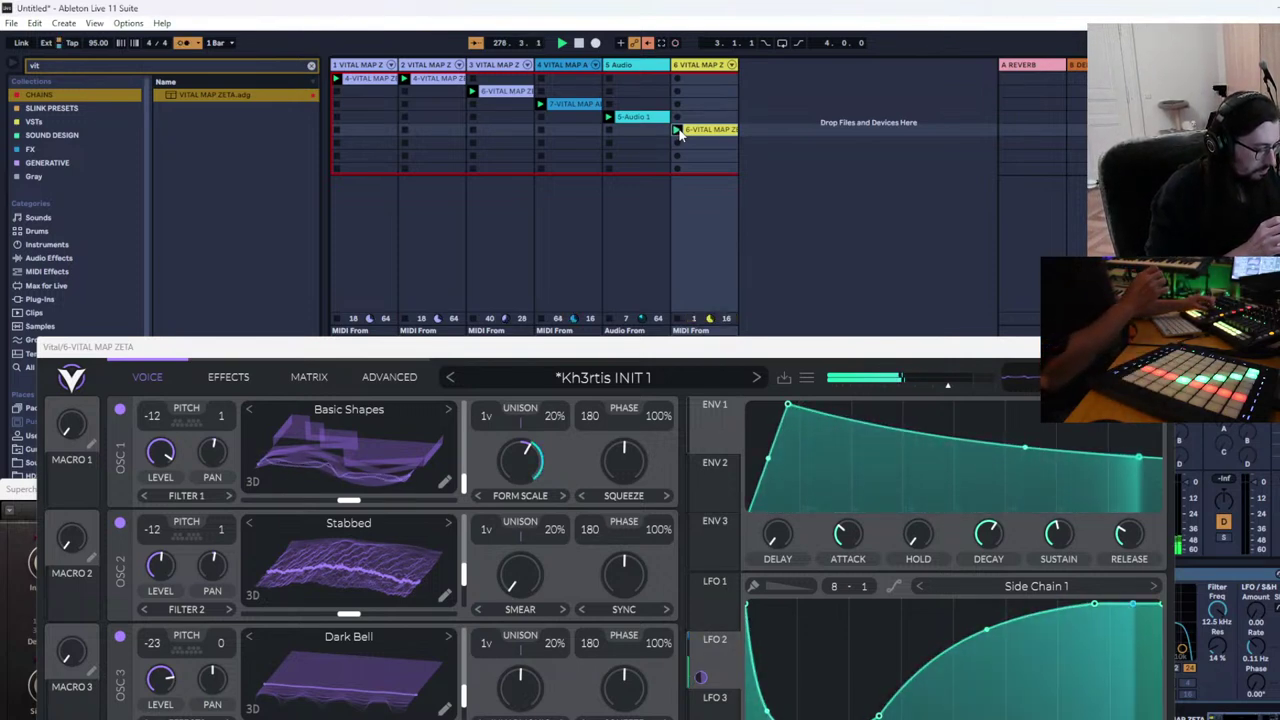
right_click(716, 66)
click(774, 104)
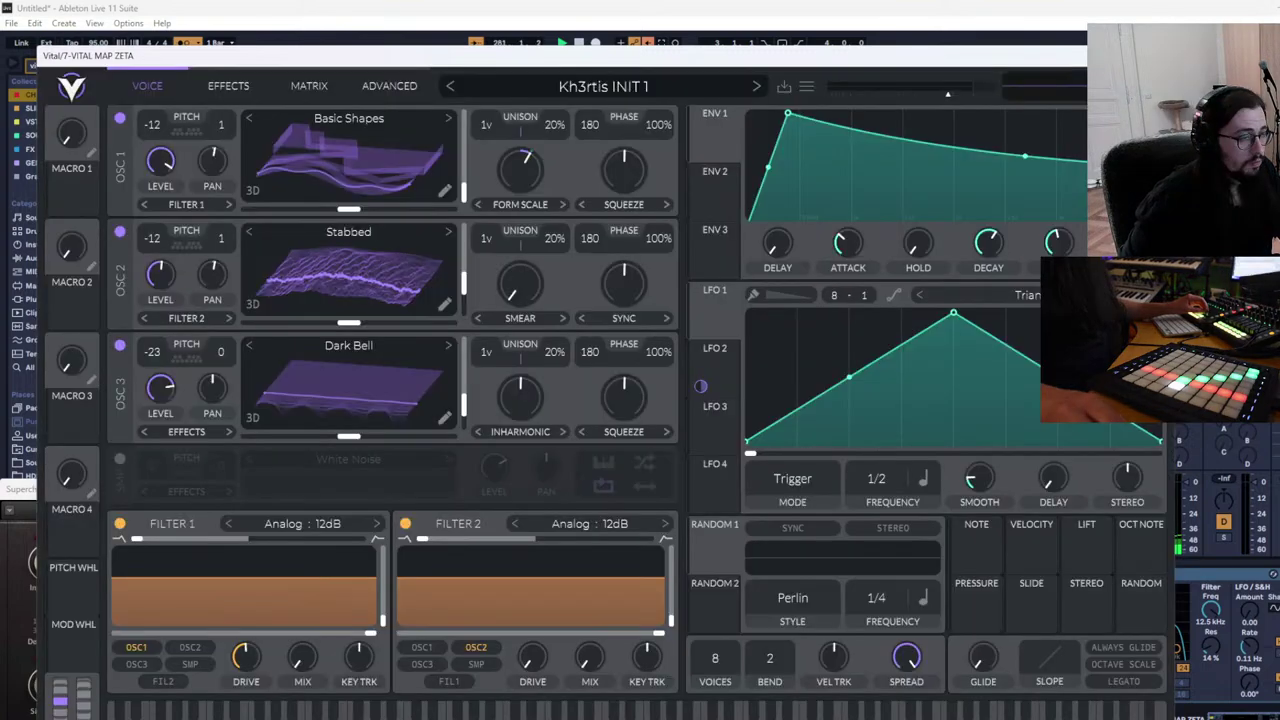
drag(1109, 57, 1020, 380)
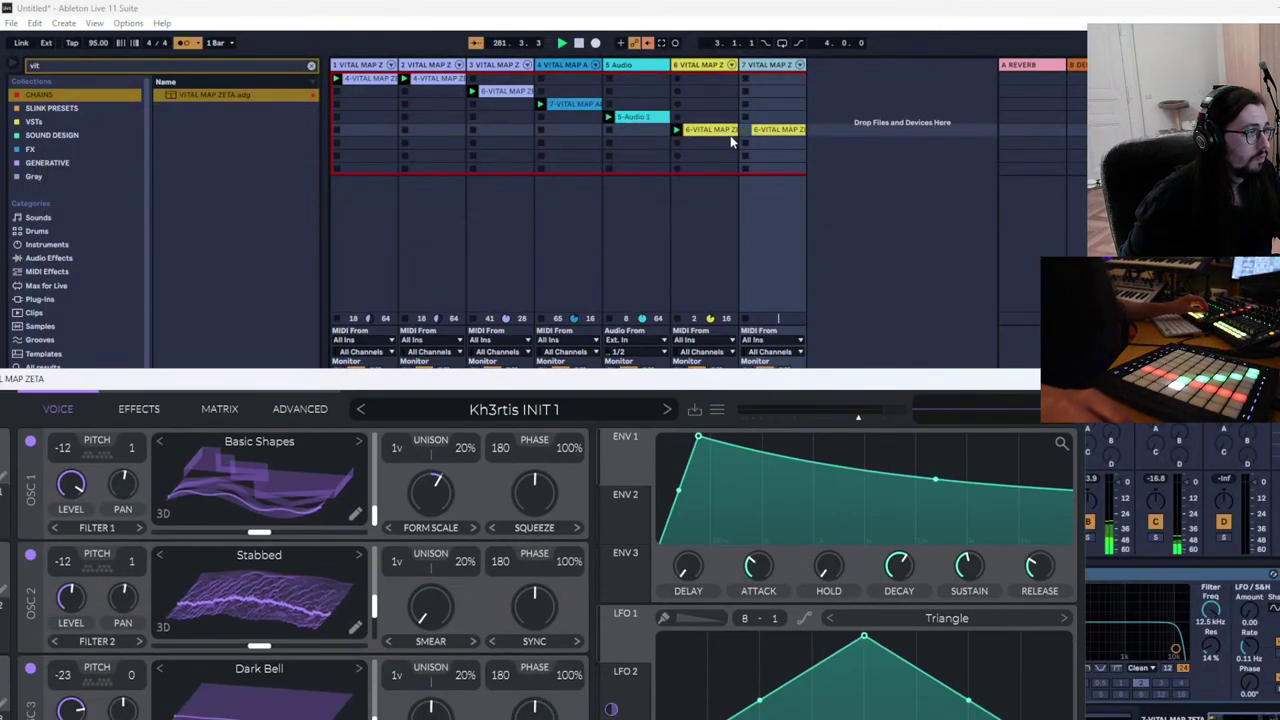
Move the copied clip on track 7 from the fifth slot down to the sixth
right_click(785, 131)
click(793, 137)
click(779, 141)
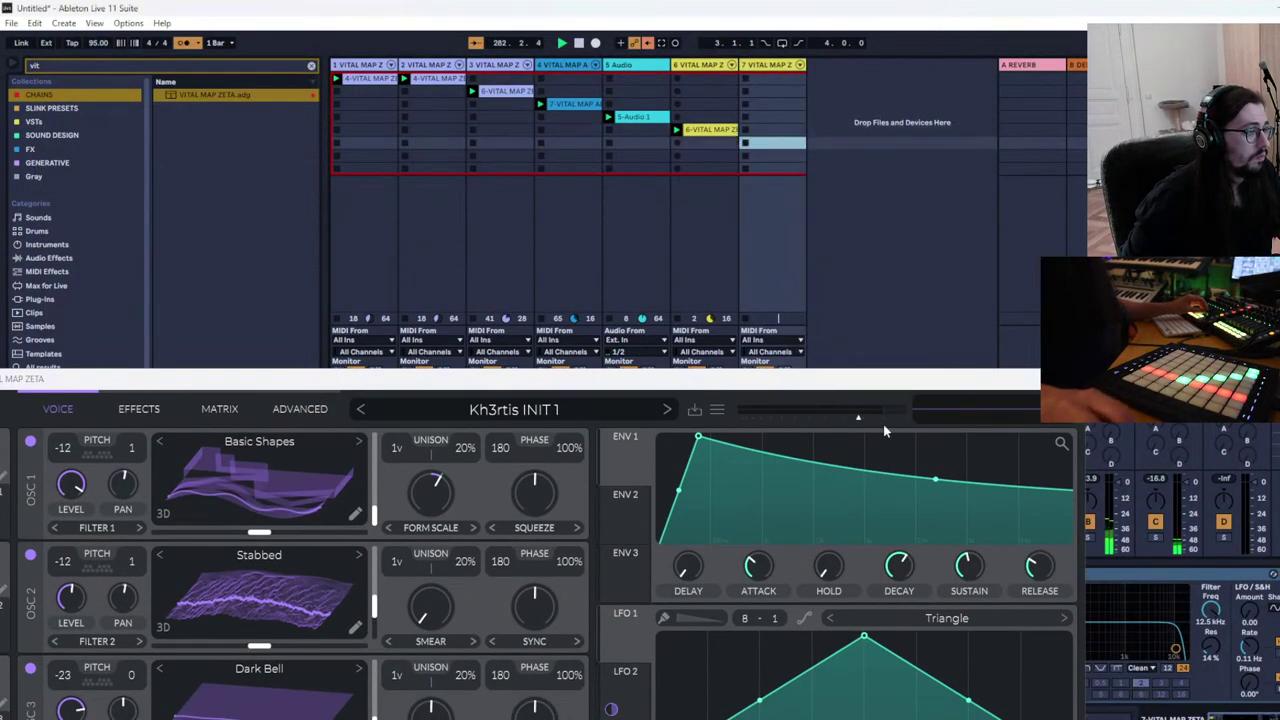
drag(873, 398, 868, 140)
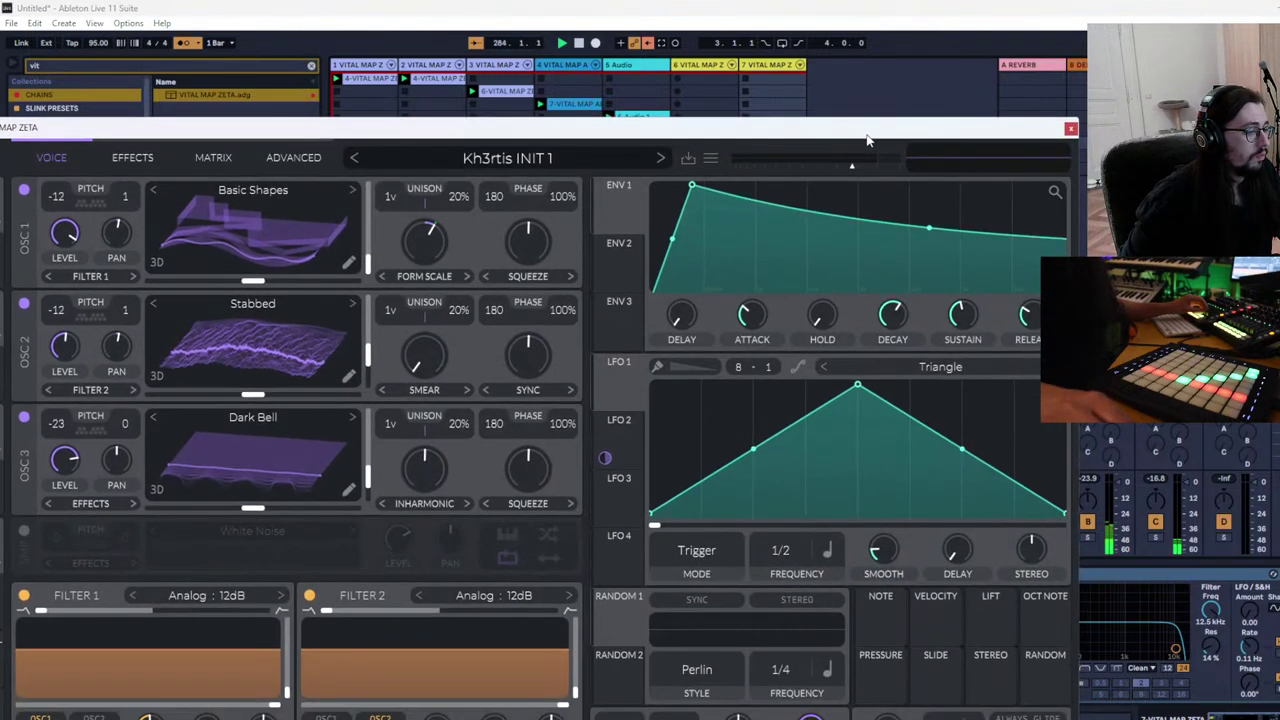
drag(877, 282, 879, 292)
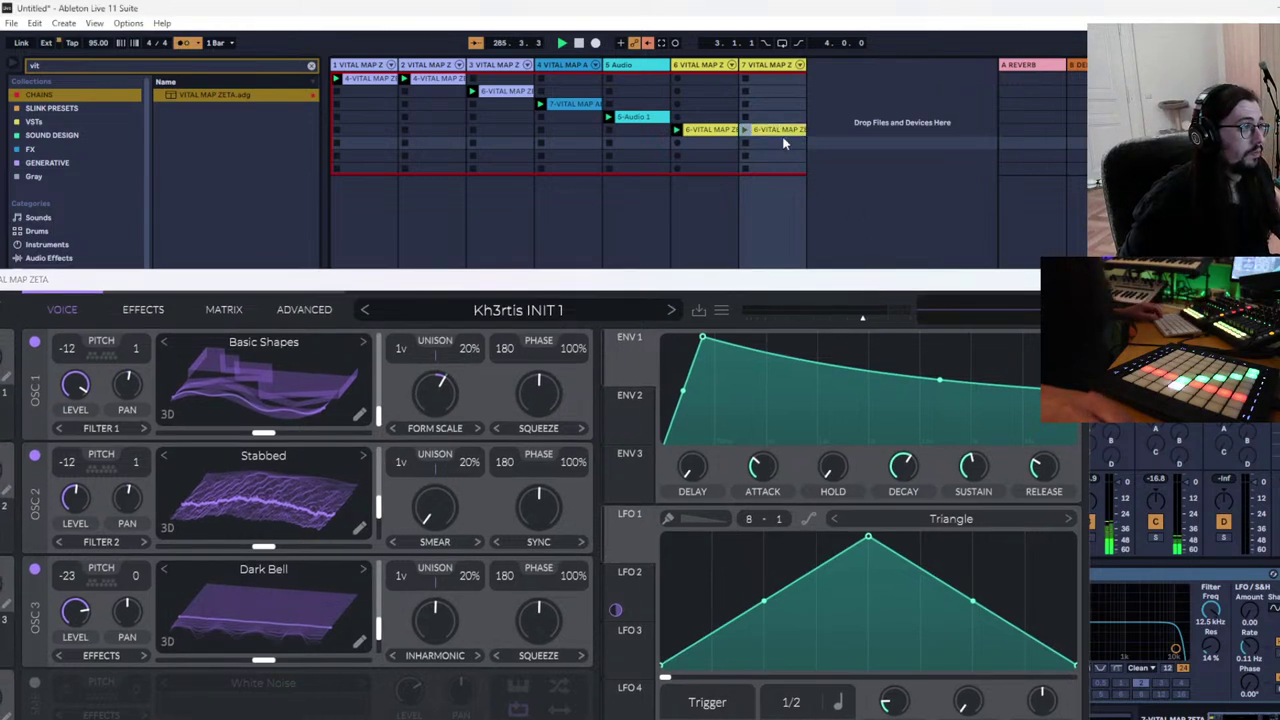
drag(780, 144, 780, 143)
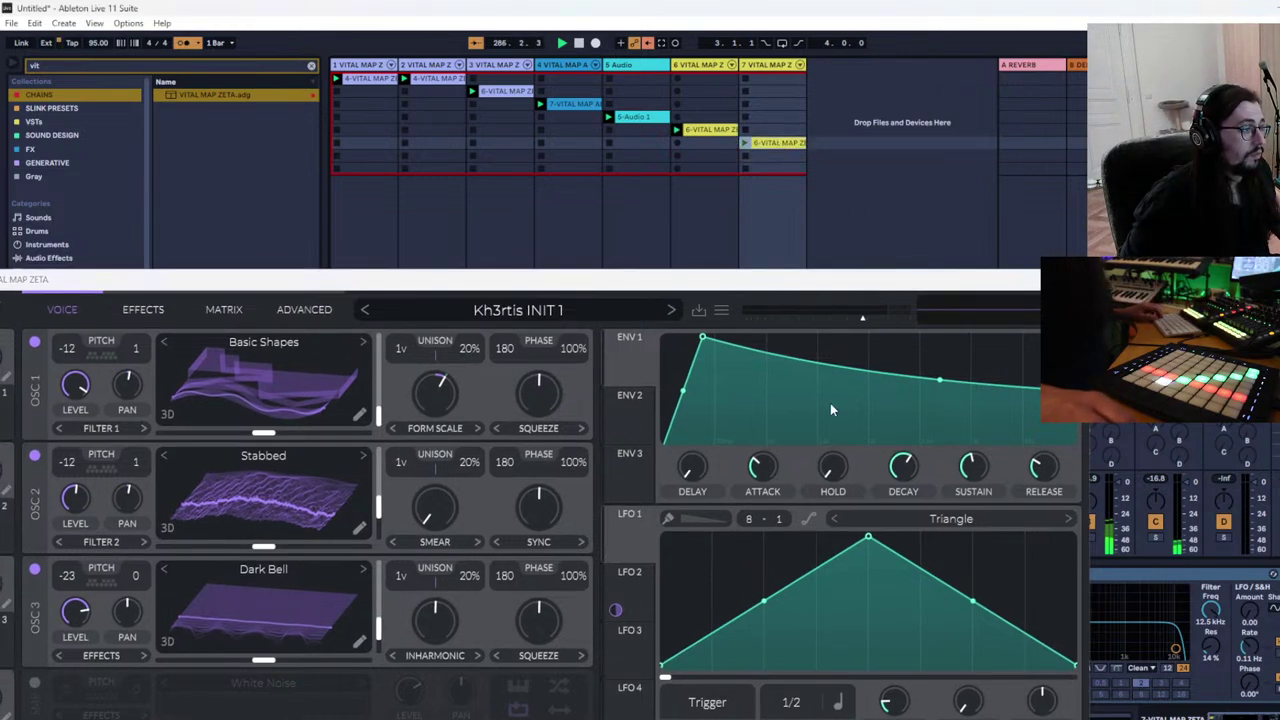
Set LFO 2's rate to 1/8 on track 7's Vital and launch the track's clip
click(623, 573)
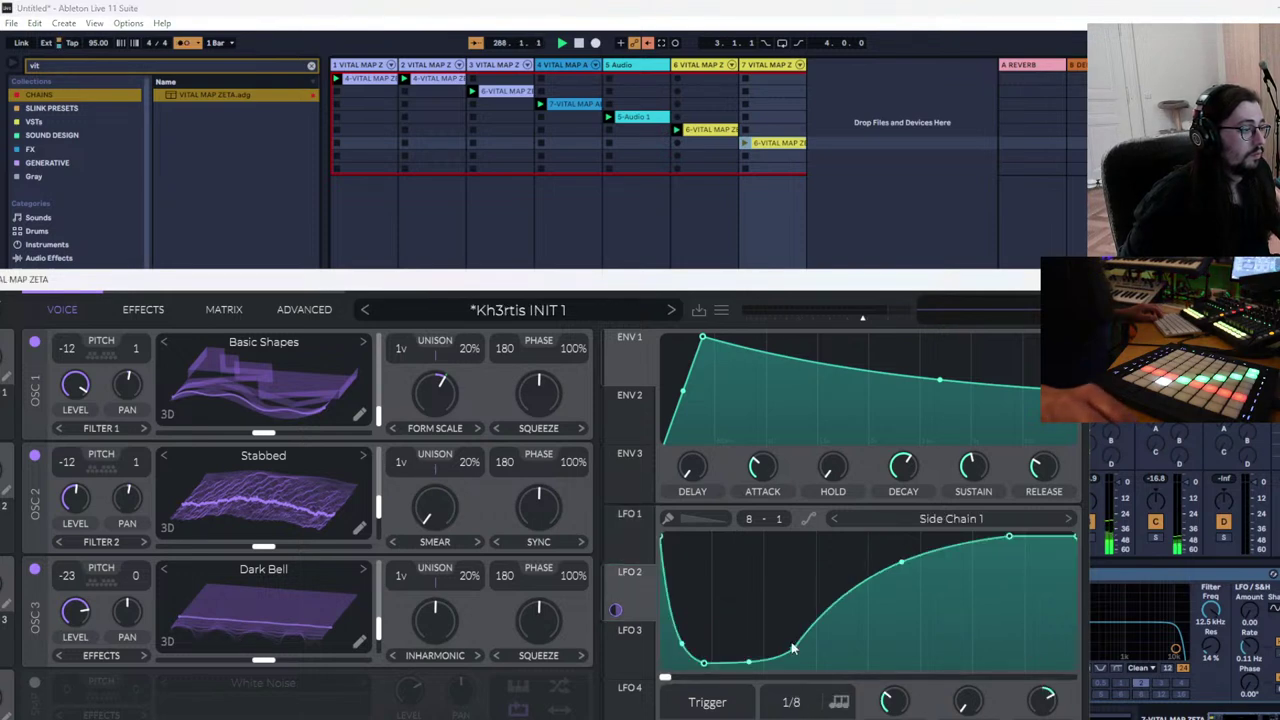
click(745, 143)
drag(858, 287, 871, 524)
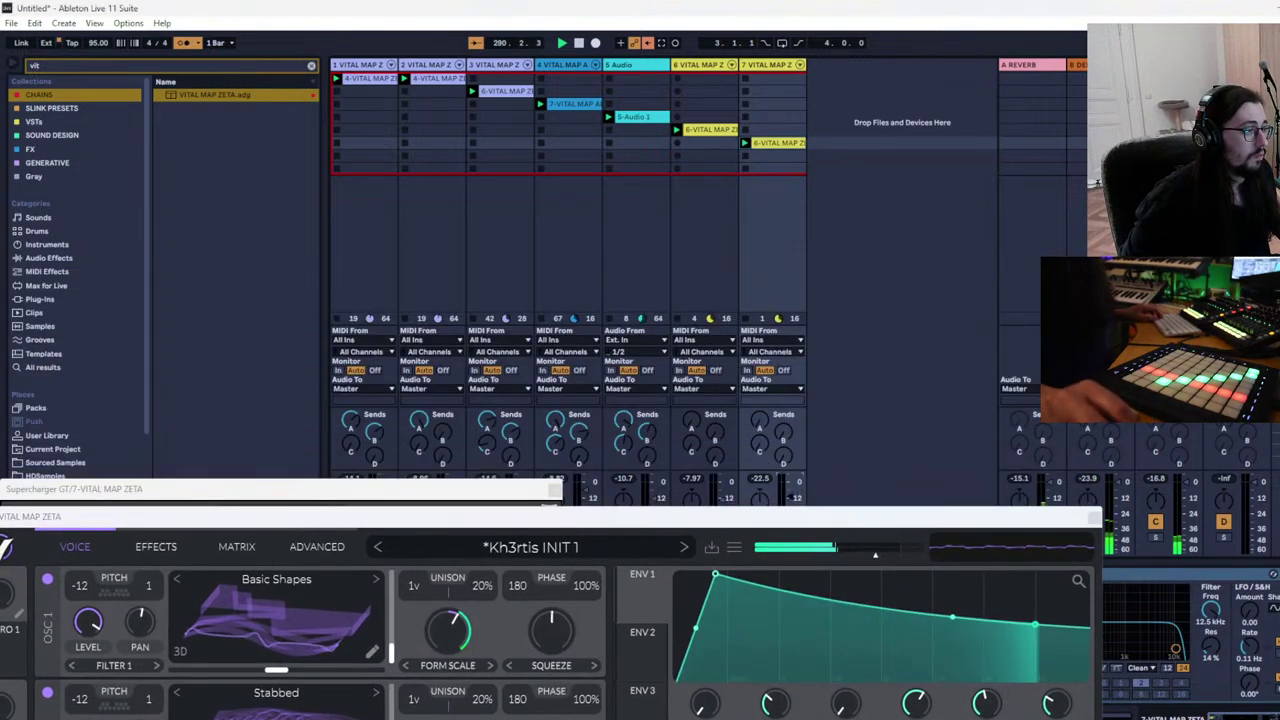
Set the transpose of oscillators 1 and 2 to 0 and oscillator 3 to -2 on track 7
drag(797, 513, 867, 114)
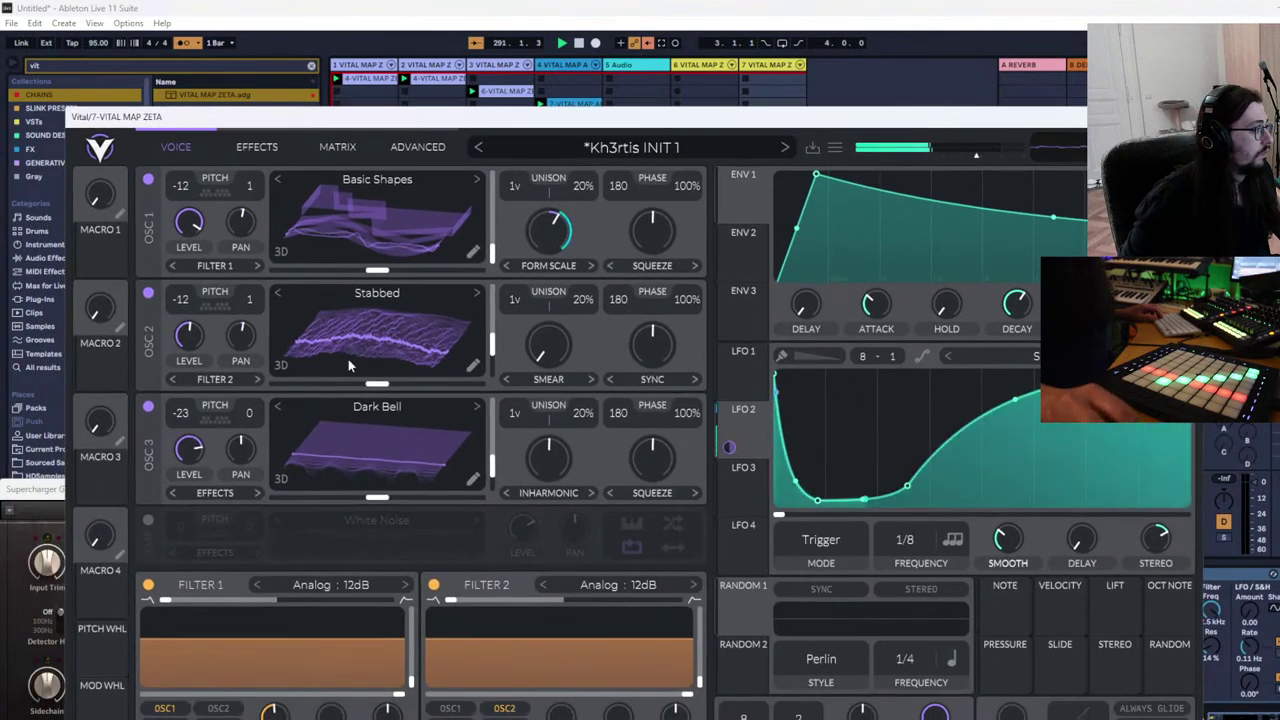
drag(193, 385, 207, 231)
drag(193, 176, 200, 110)
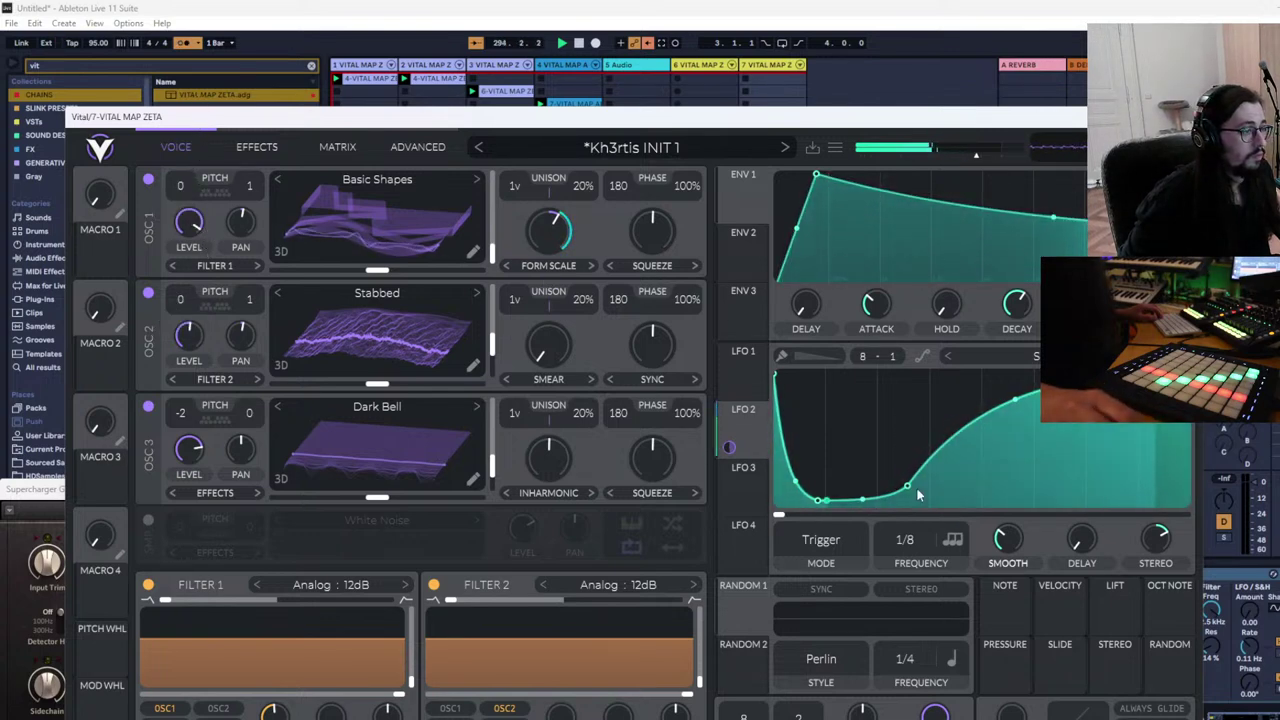
Duplicate track 7 and move the copied clip on track 8 down to the seventh slot
drag(948, 114, 896, 597)
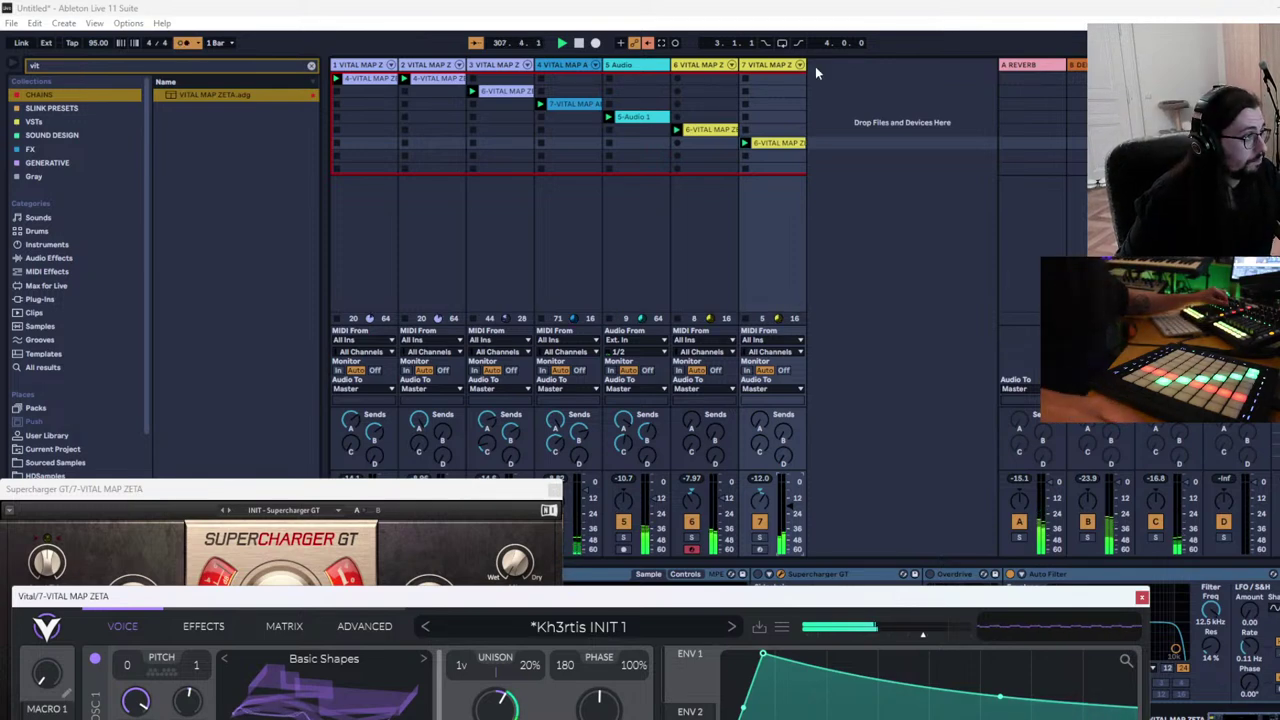
right_click(778, 66)
click(834, 96)
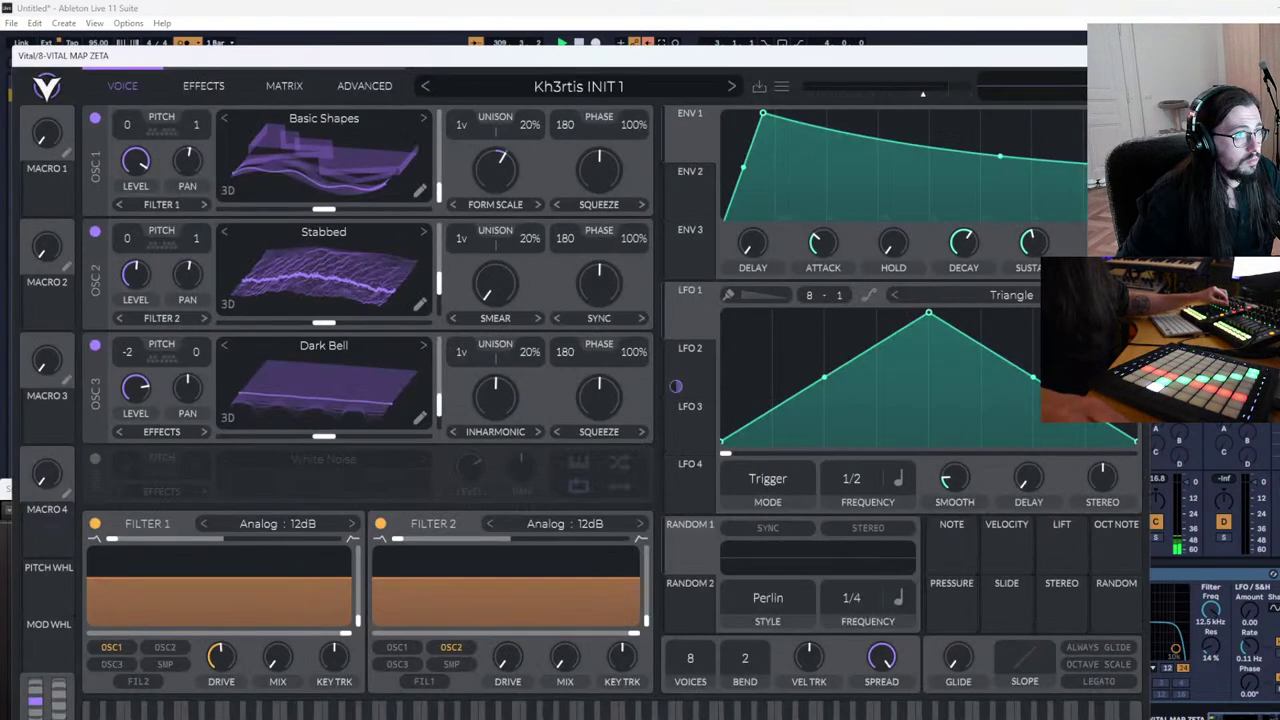
drag(997, 61, 981, 568)
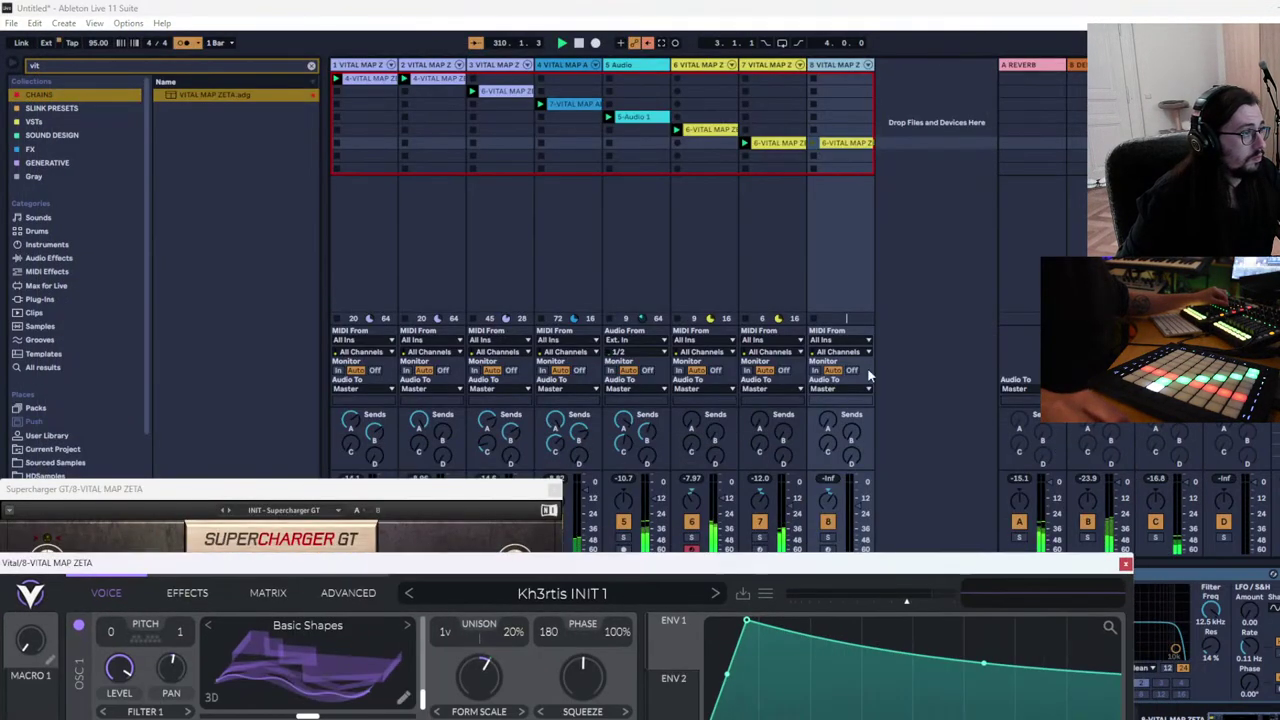
drag(850, 158, 822, 160)
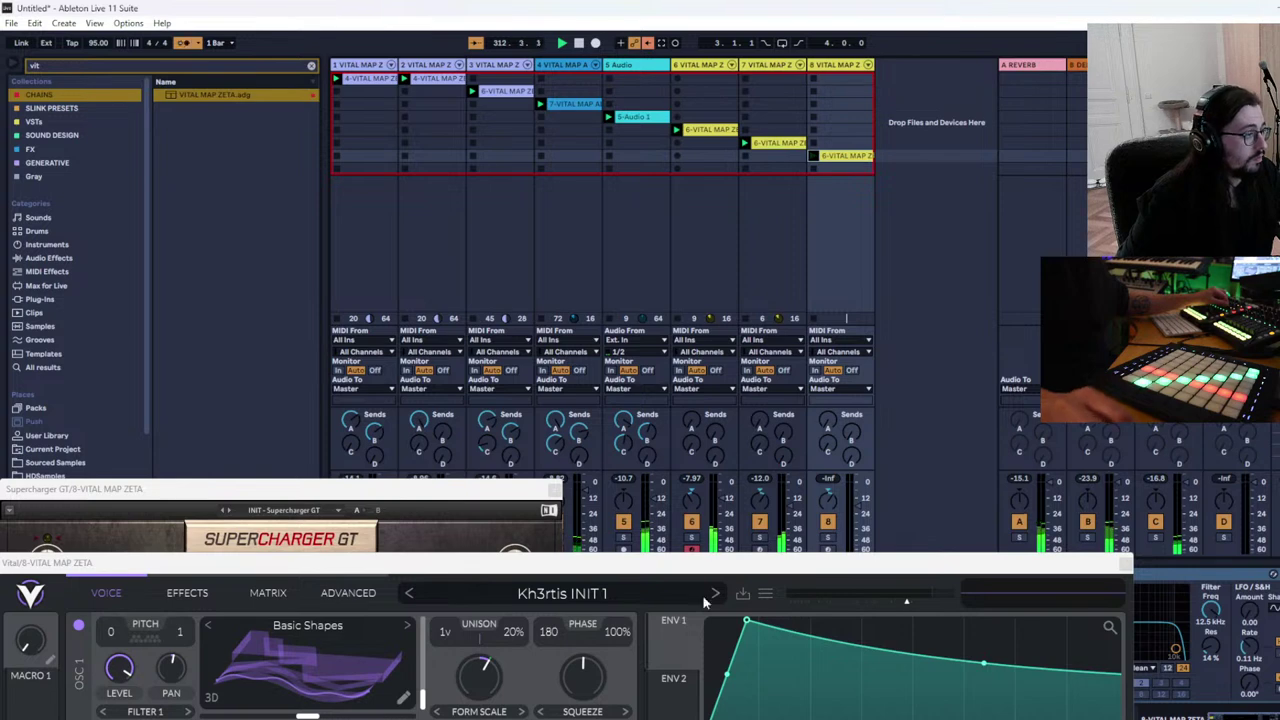
Transpose oscillator 1 to 7 semitones on track 8's Vital and set LFO 2's rate to 1/16
drag(715, 560, 803, 150)
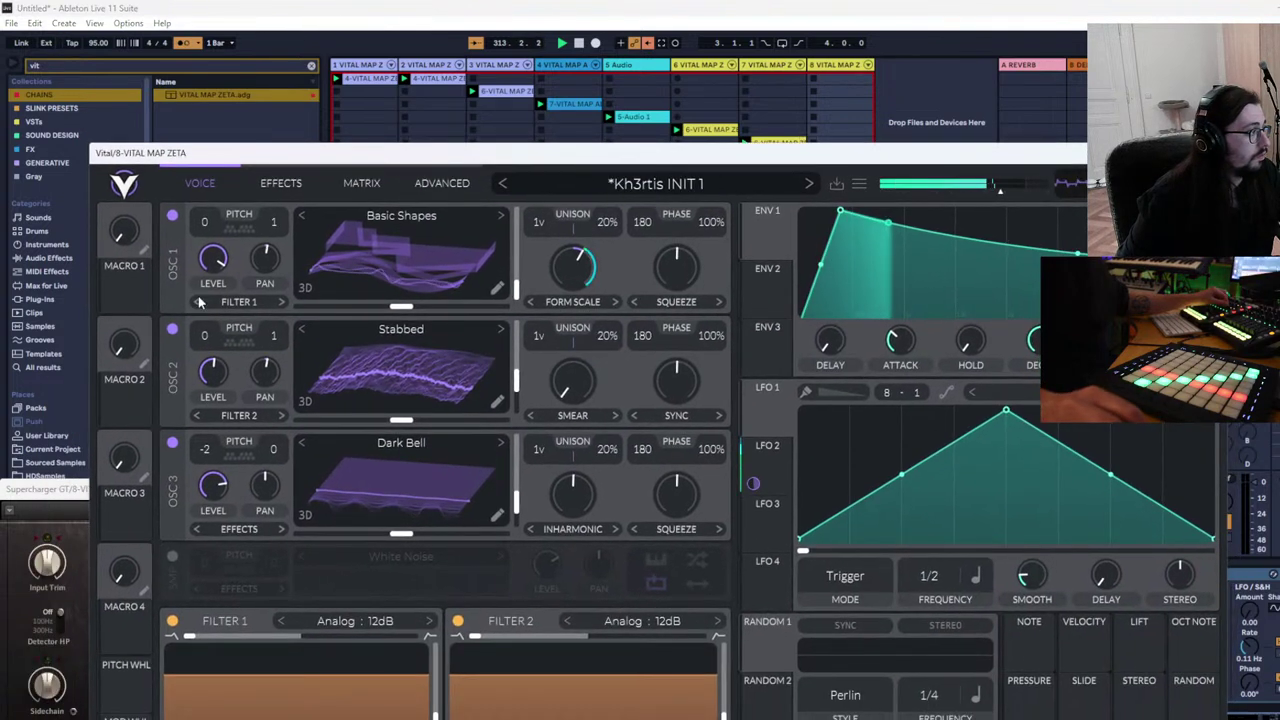
drag(208, 224, 221, 178)
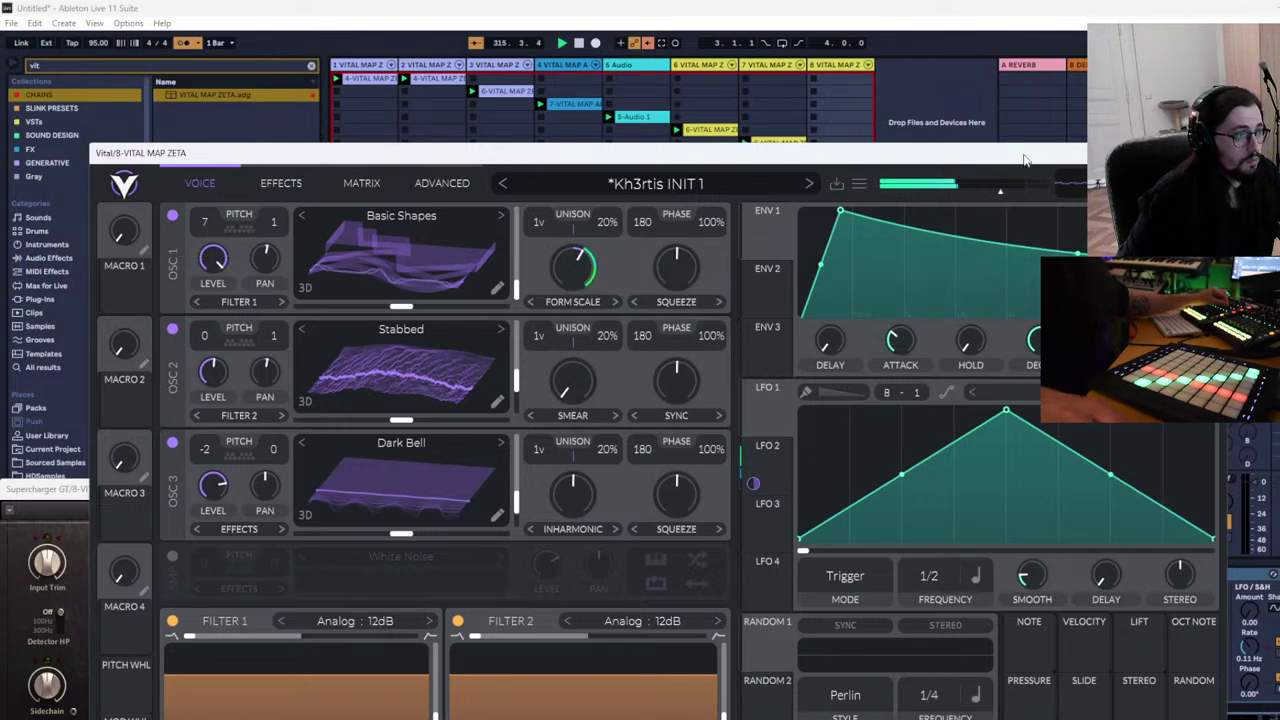
drag(1024, 160, 1034, 68)
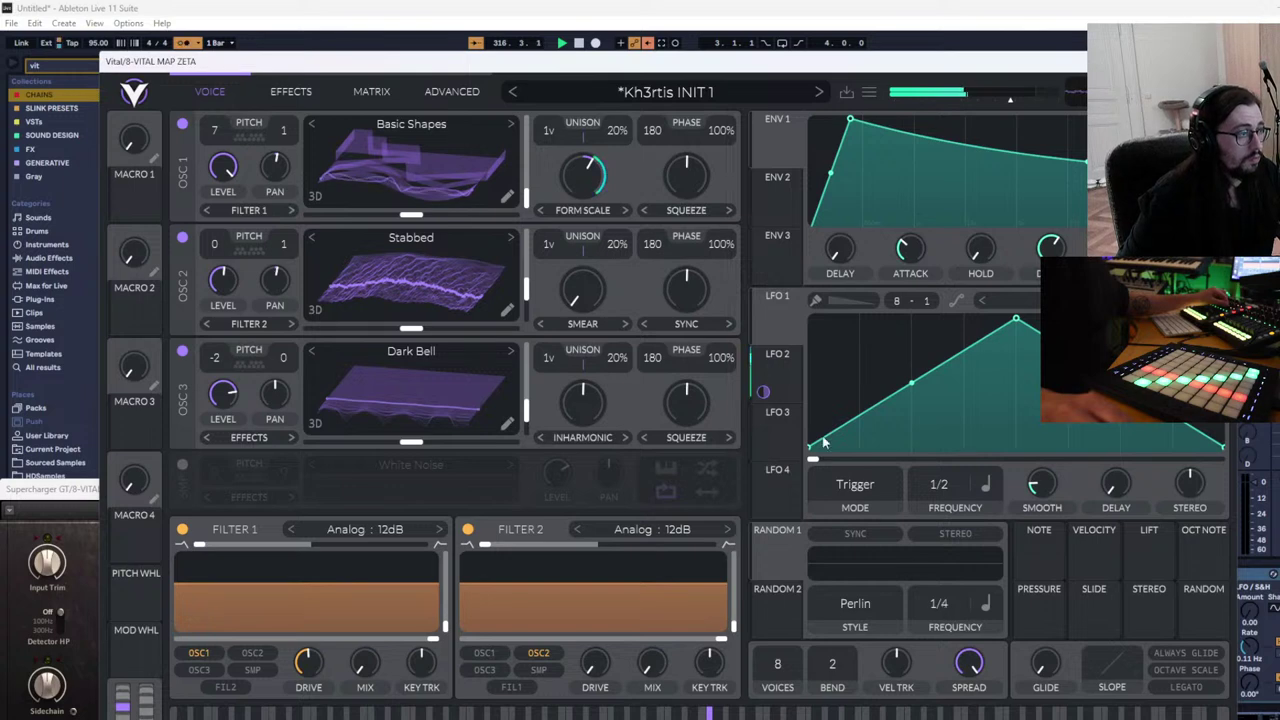
click(779, 367)
drag(938, 486, 936, 463)
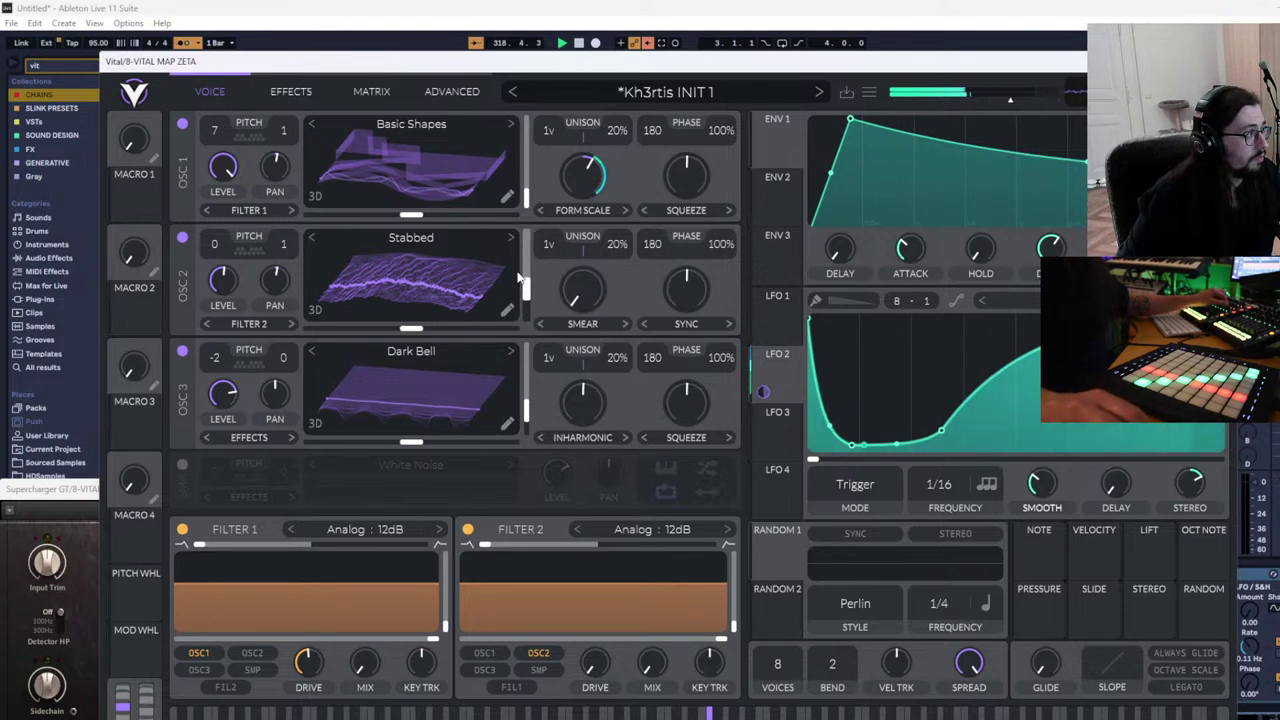
Slightly adjust oscillator 1's Squeeze amount and distortion phase, and try moving its wavetable frame
mouse_move(686, 172)
mouse_down()
mouse_move(677, 205)
mouse_move(681, 172)
mouse_up()
mouse_move(425, 216)
mouse_down()
mouse_move(457, 216)
mouse_move(404, 217)
mouse_move(451, 215)
mouse_move(437, 215)
mouse_up()
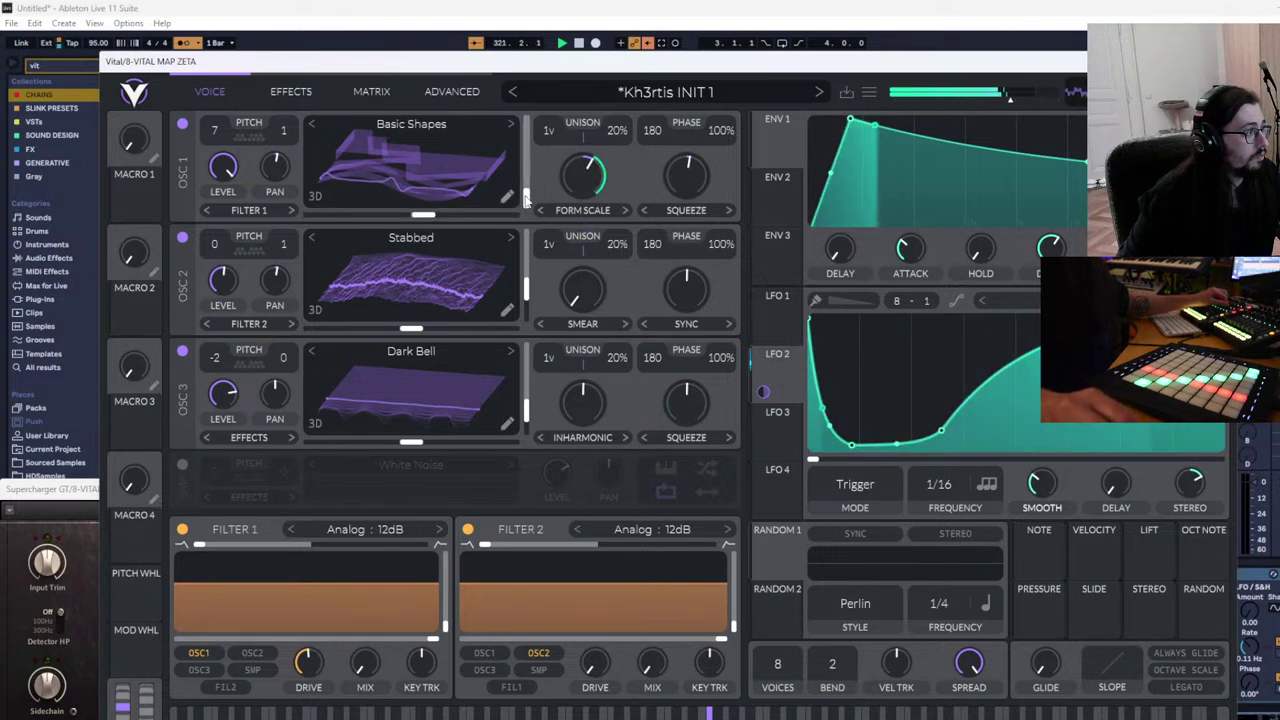
mouse_move(526, 197)
mouse_down()
mouse_move(533, 144)
mouse_move(544, 200)
mouse_up()
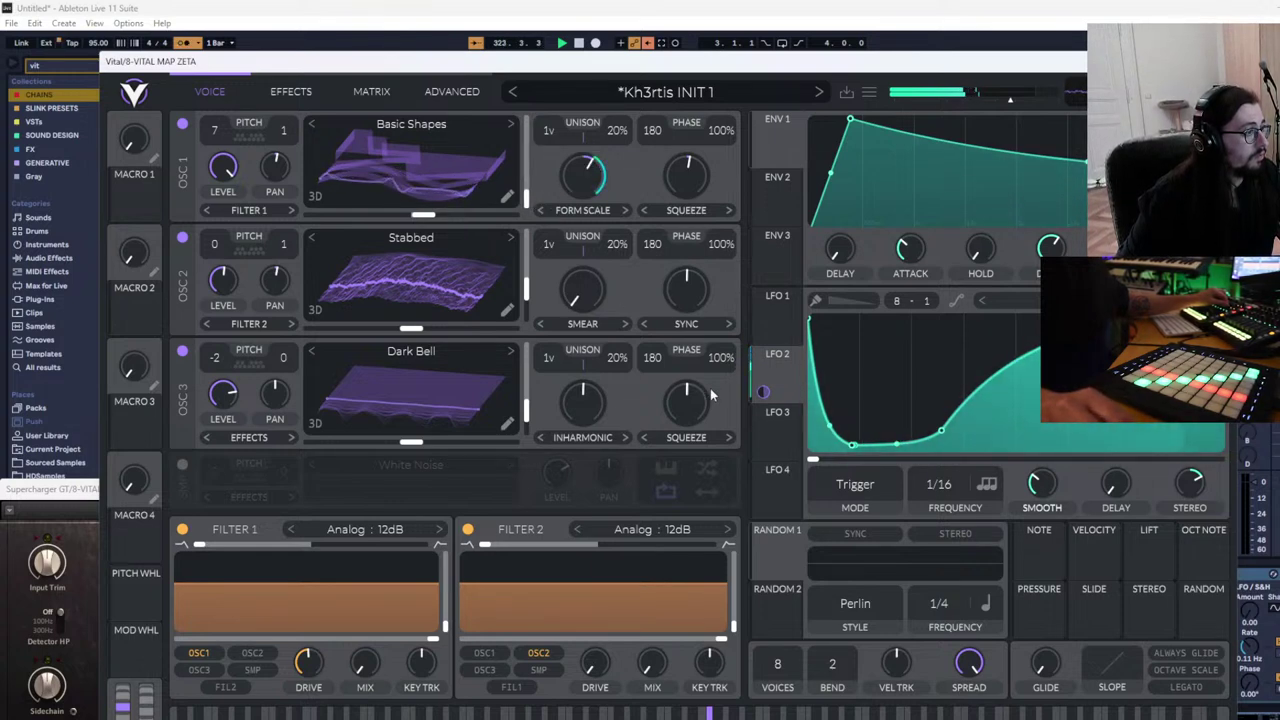
Load a preset shape with many swelling peaks into LFO 3 and assign it to oscillator 1's distortion phase
click(766, 302)
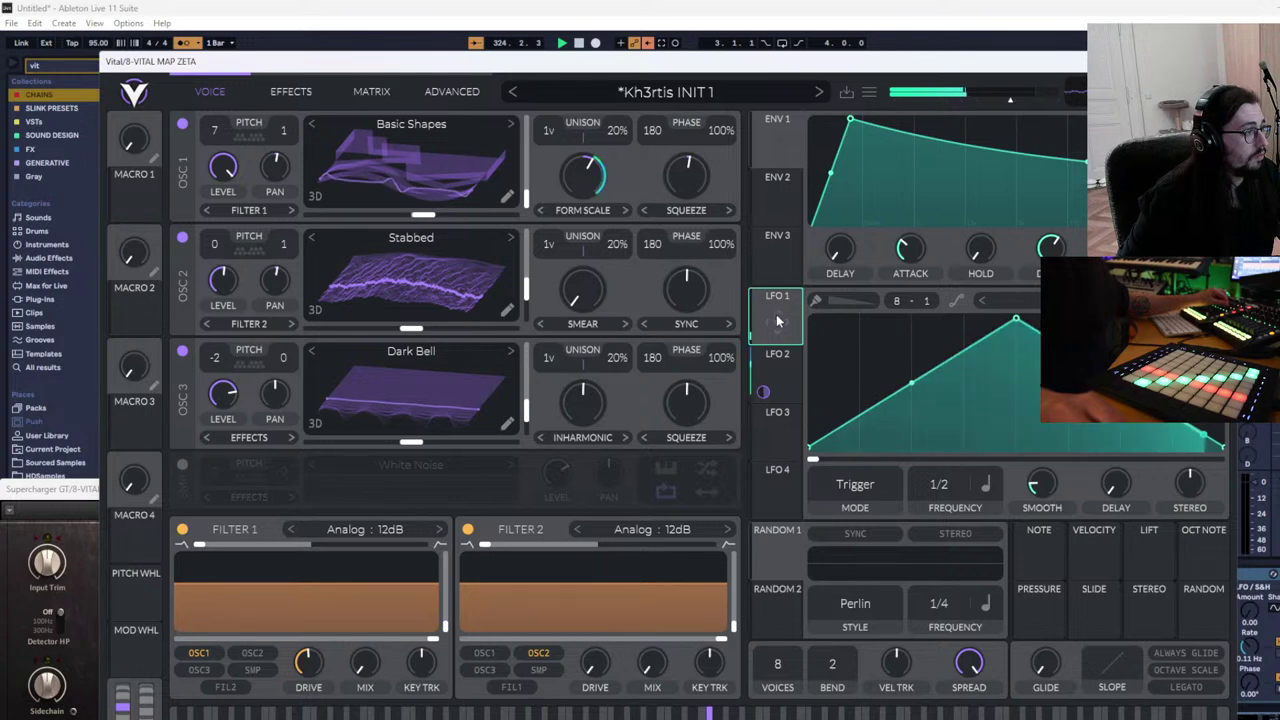
click(1036, 300)
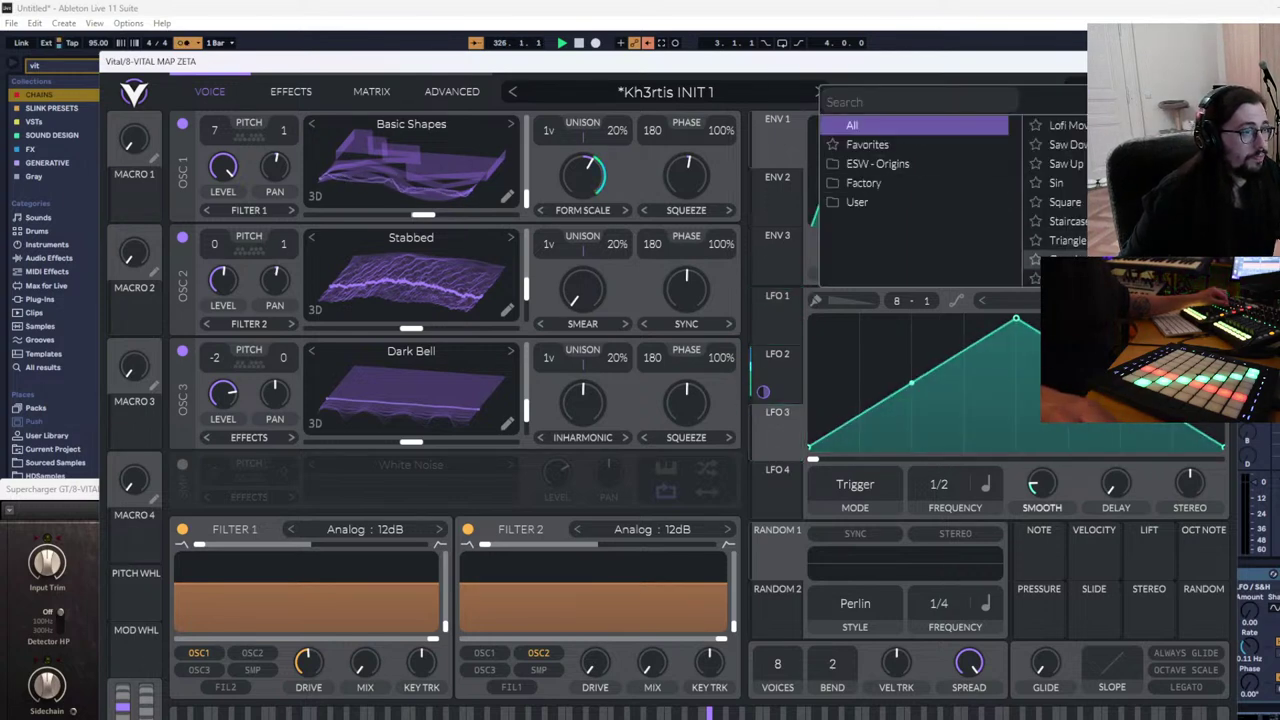
click(1040, 260)
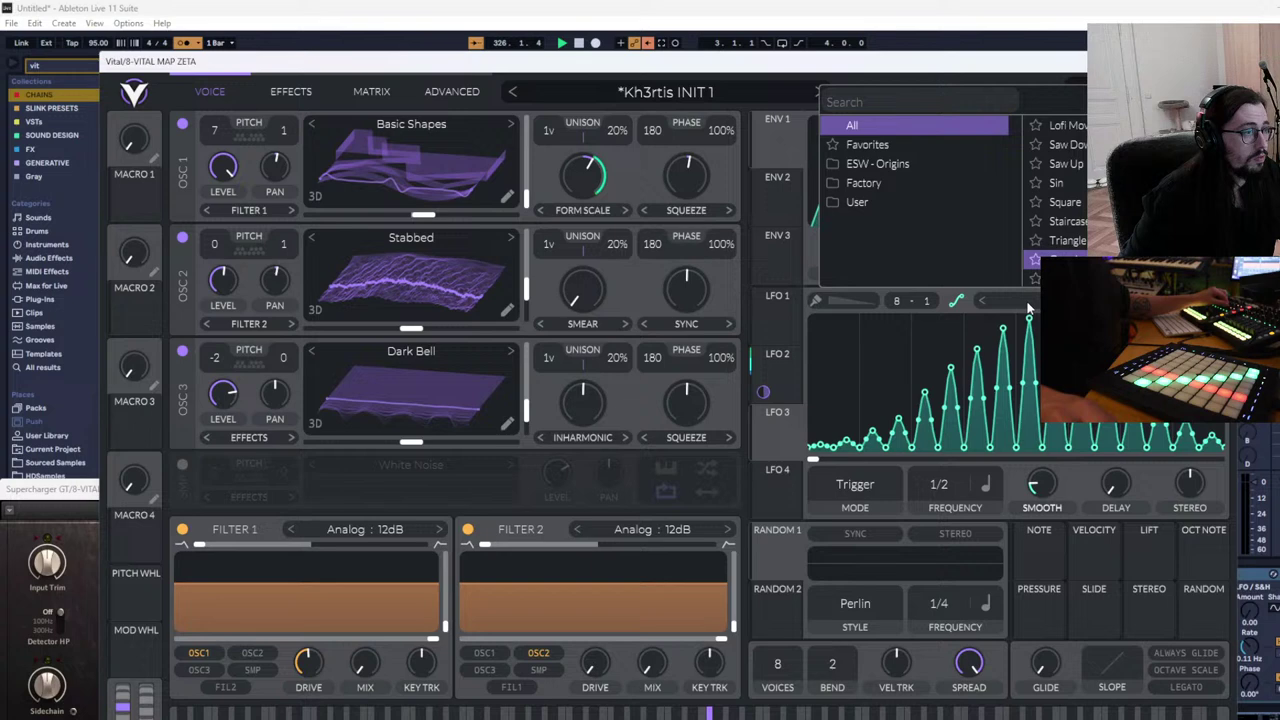
click(777, 441)
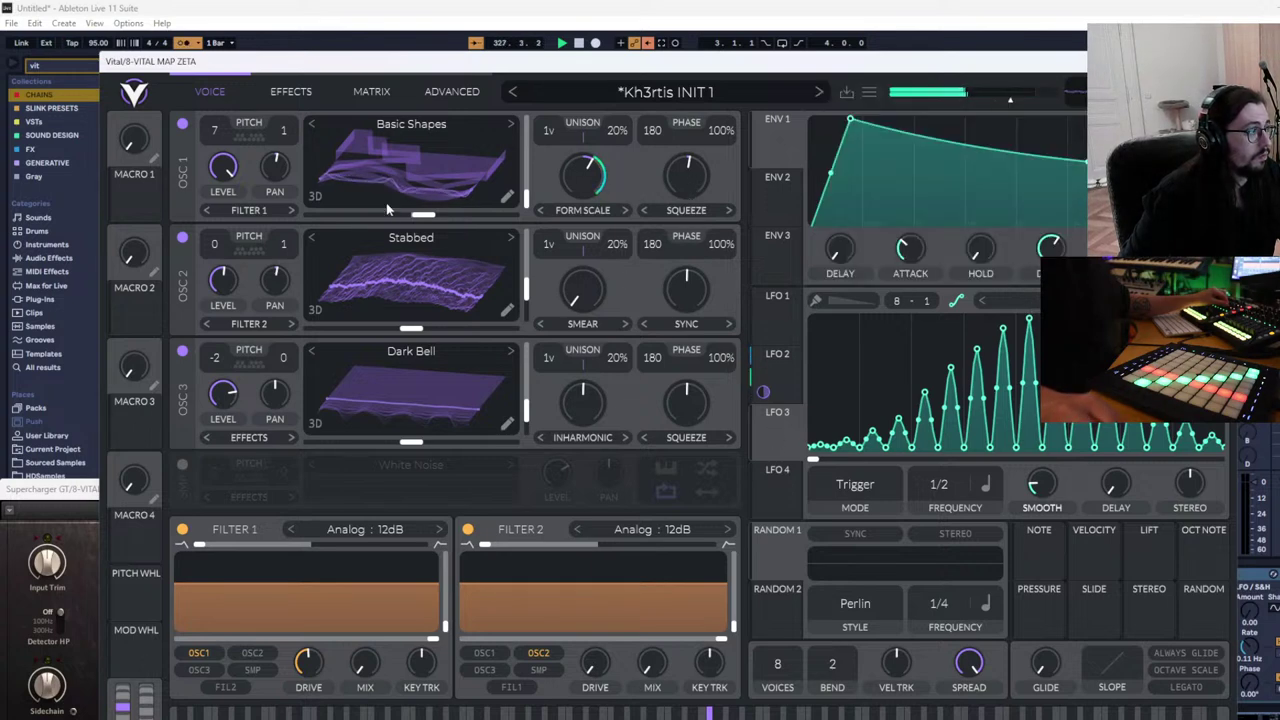
drag(765, 444, 425, 210)
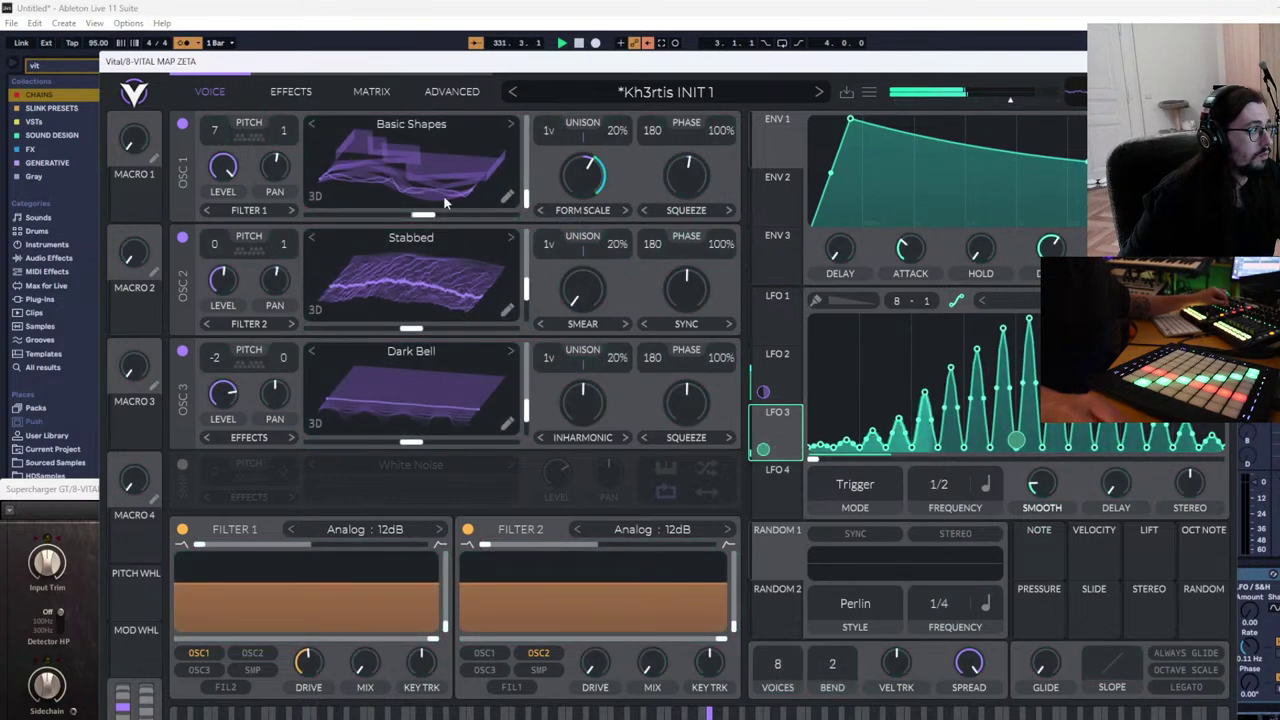
Lower oscillator 1's wavetable frame to about 3.58 and assign LFO 3 to modulate it
click(786, 380)
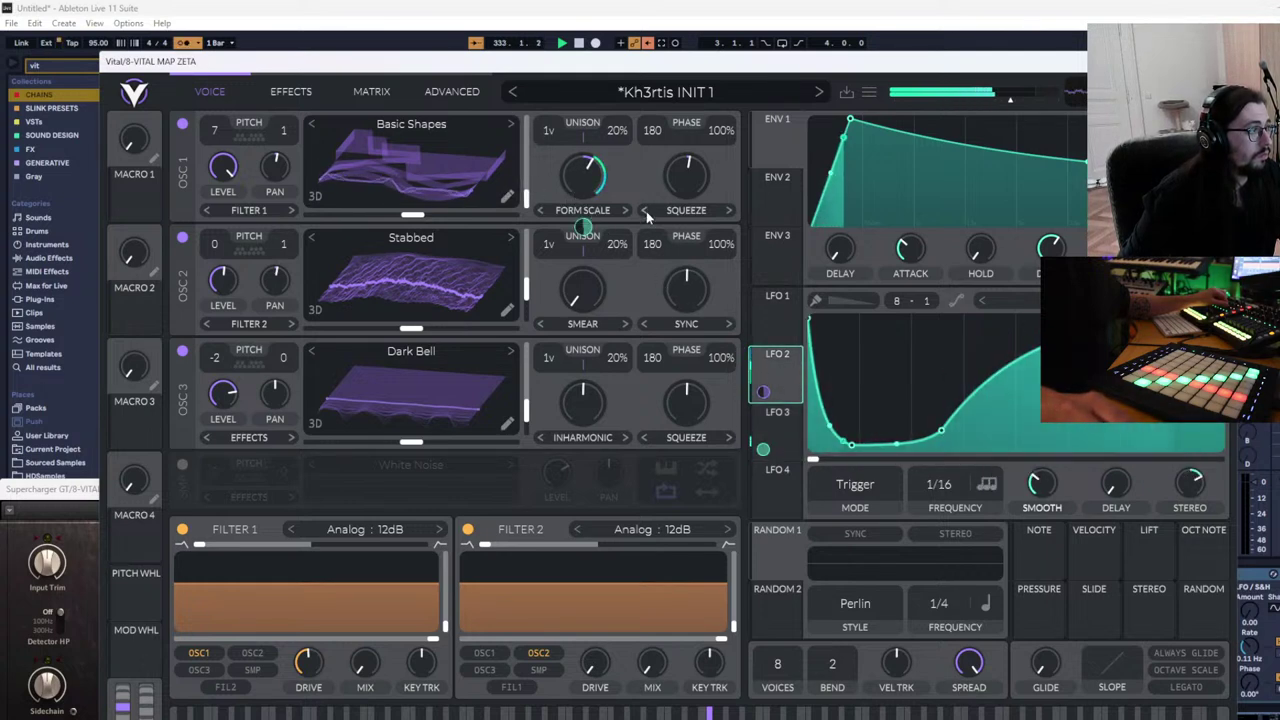
mouse_move(528, 197)
mouse_down()
mouse_move(529, 185)
mouse_move(543, 210)
mouse_up()
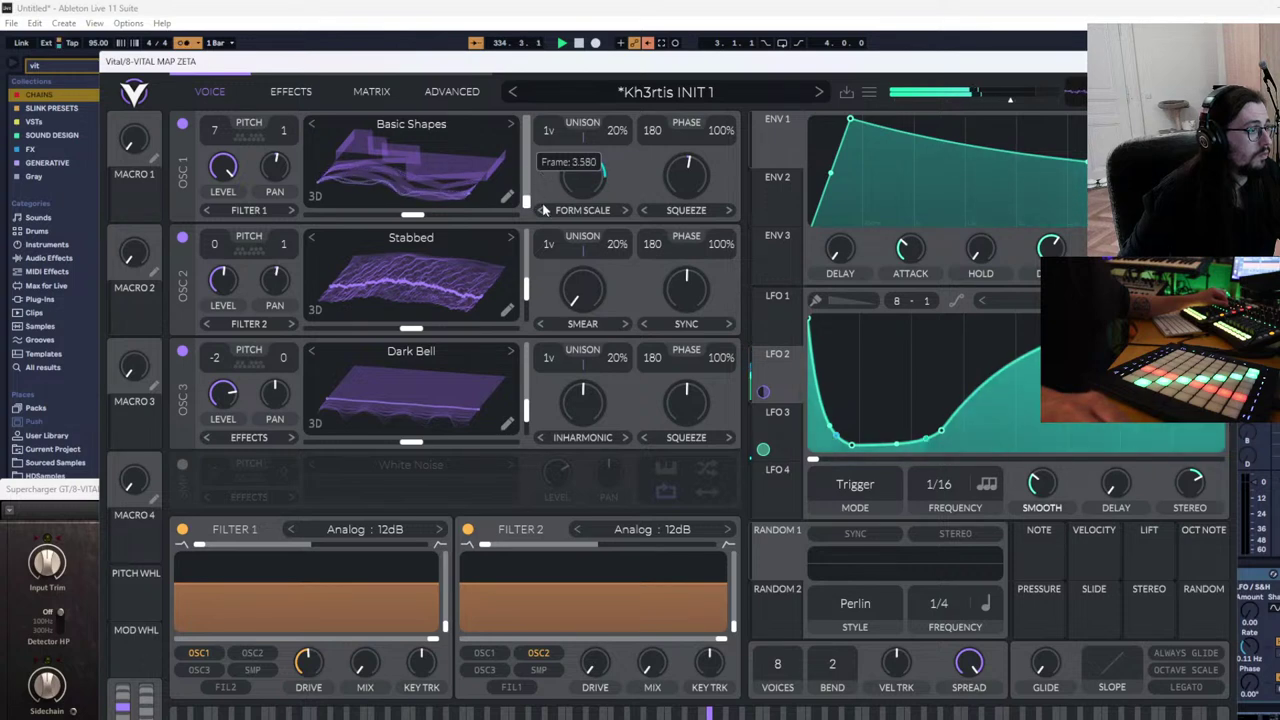
click(765, 420)
drag(763, 449, 507, 162)
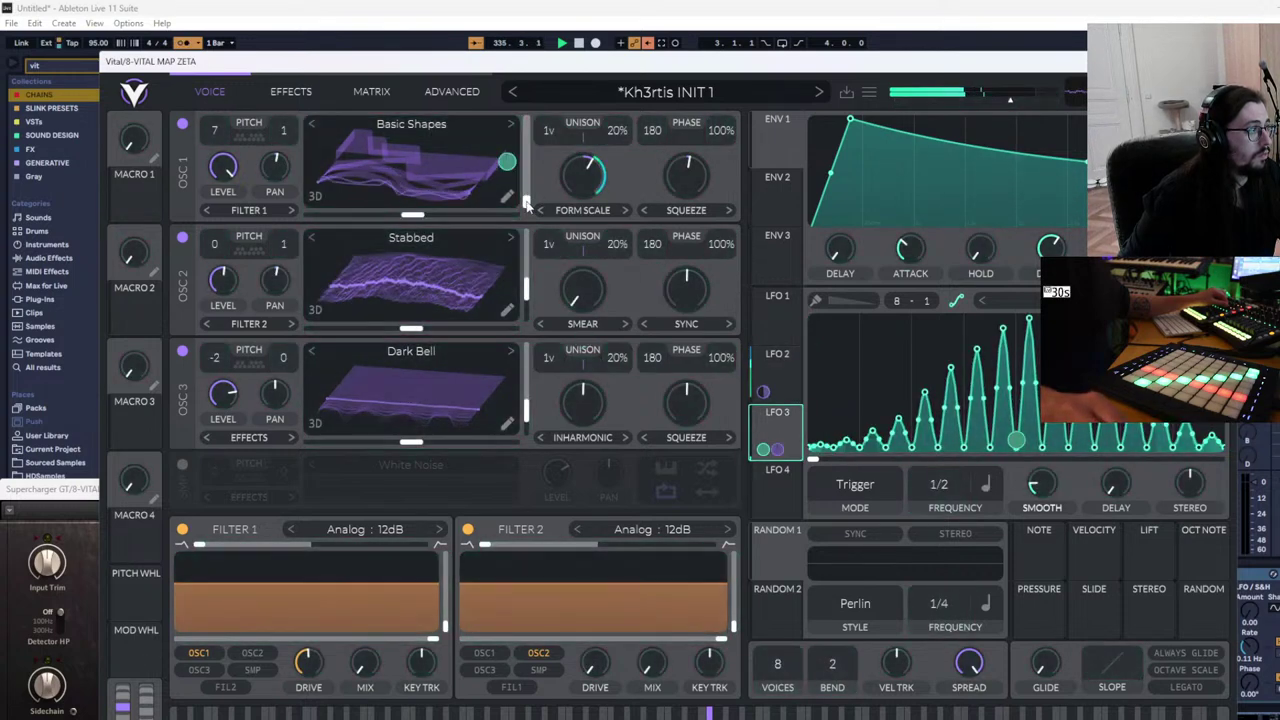
Set LFO 3's rate to 1/4 and assign LFO 4, at a rate of 2/1, to oscillator 1's distortion phase
mouse_move(946, 488)
mouse_down()
mouse_move(949, 510)
mouse_move(953, 450)
mouse_move(955, 470)
mouse_up()
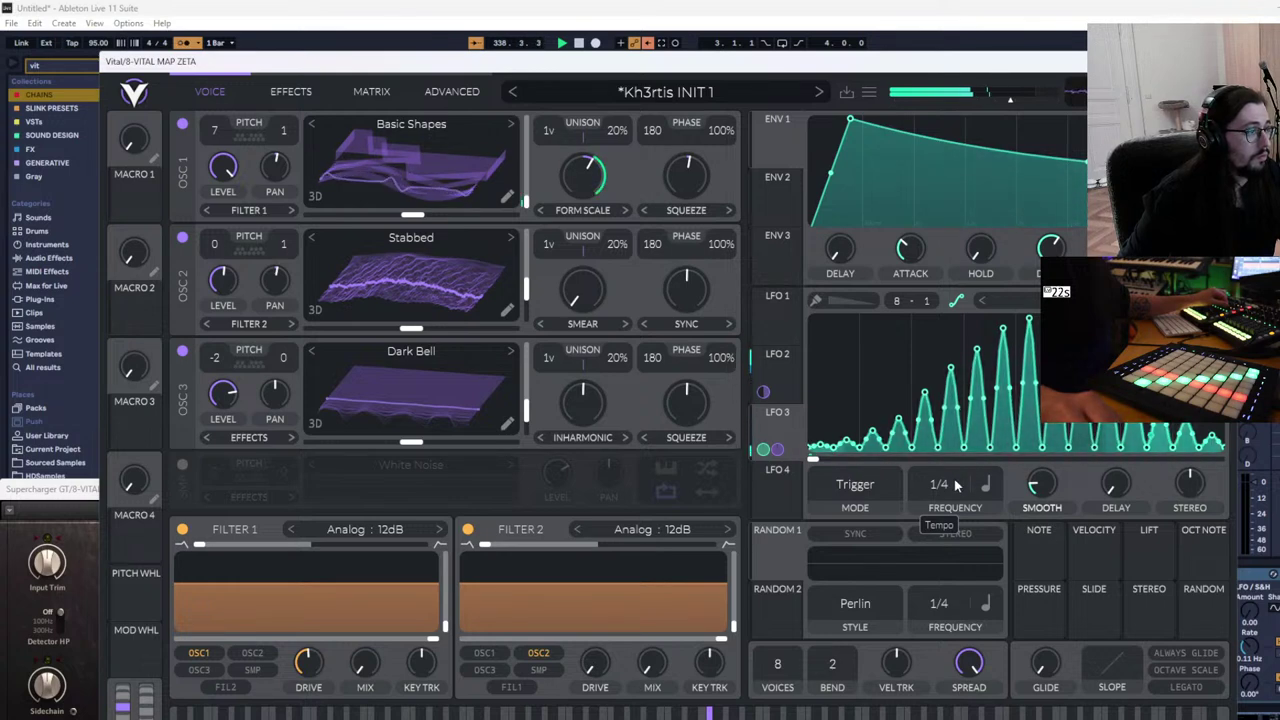
drag(776, 490, 431, 217)
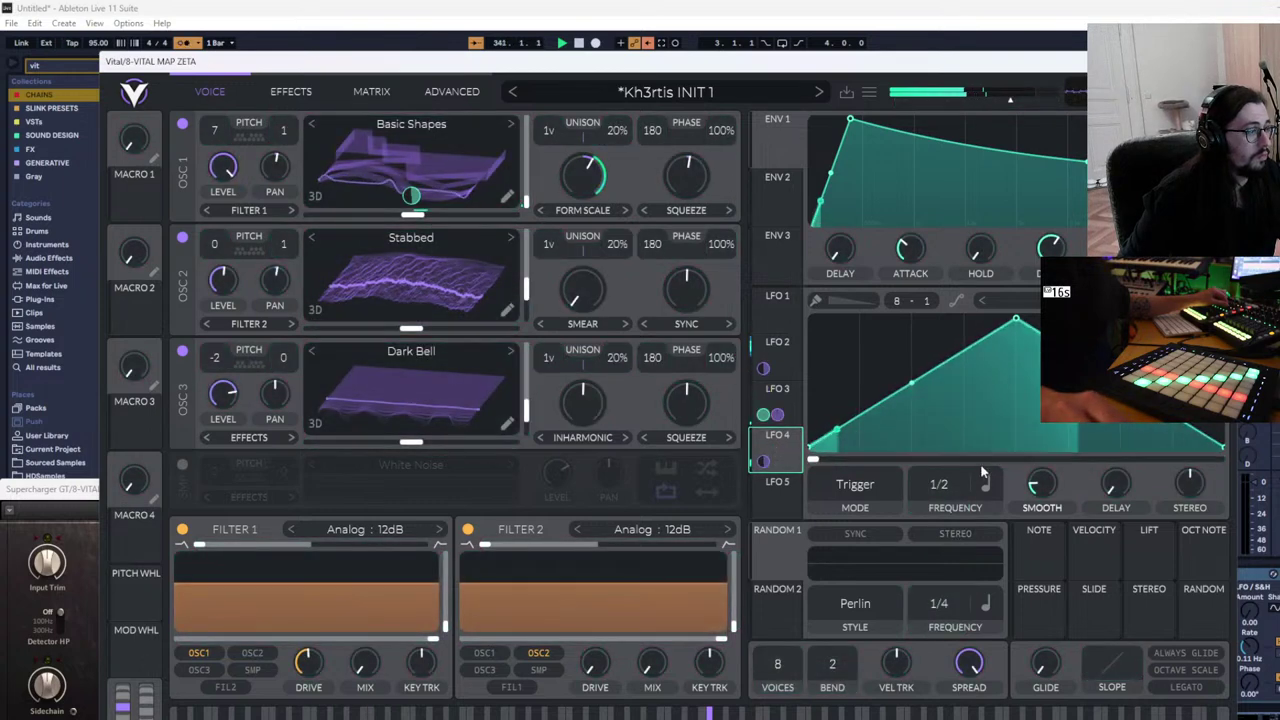
drag(934, 482, 936, 536)
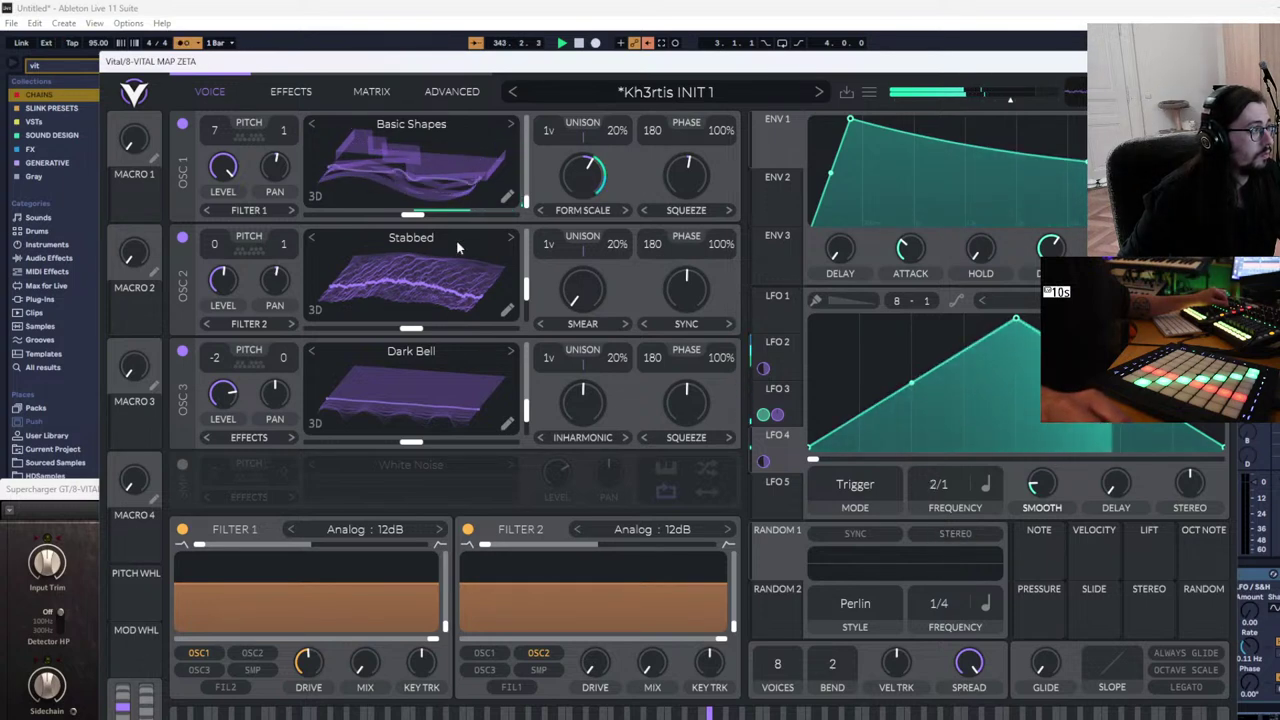
Raise oscillator 1's Squeeze amount and assign LFO 4 to modulate it
drag(686, 177, 683, 165)
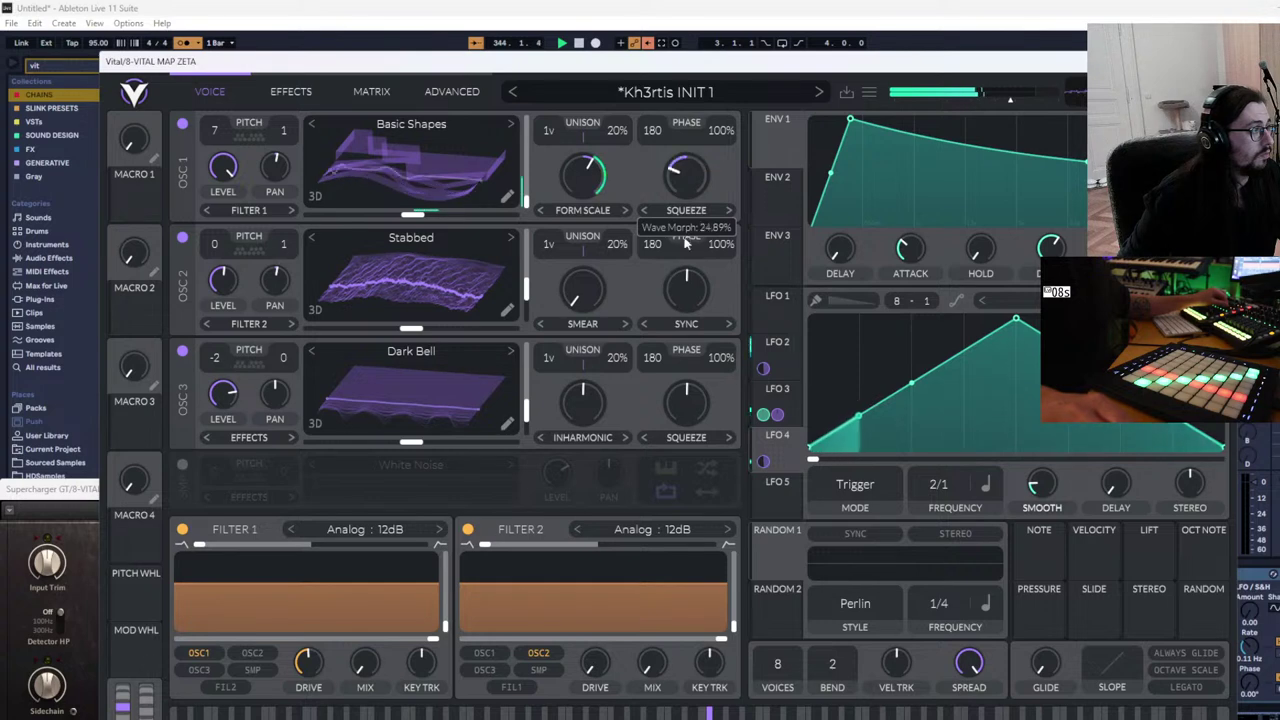
drag(686, 243, 706, 192)
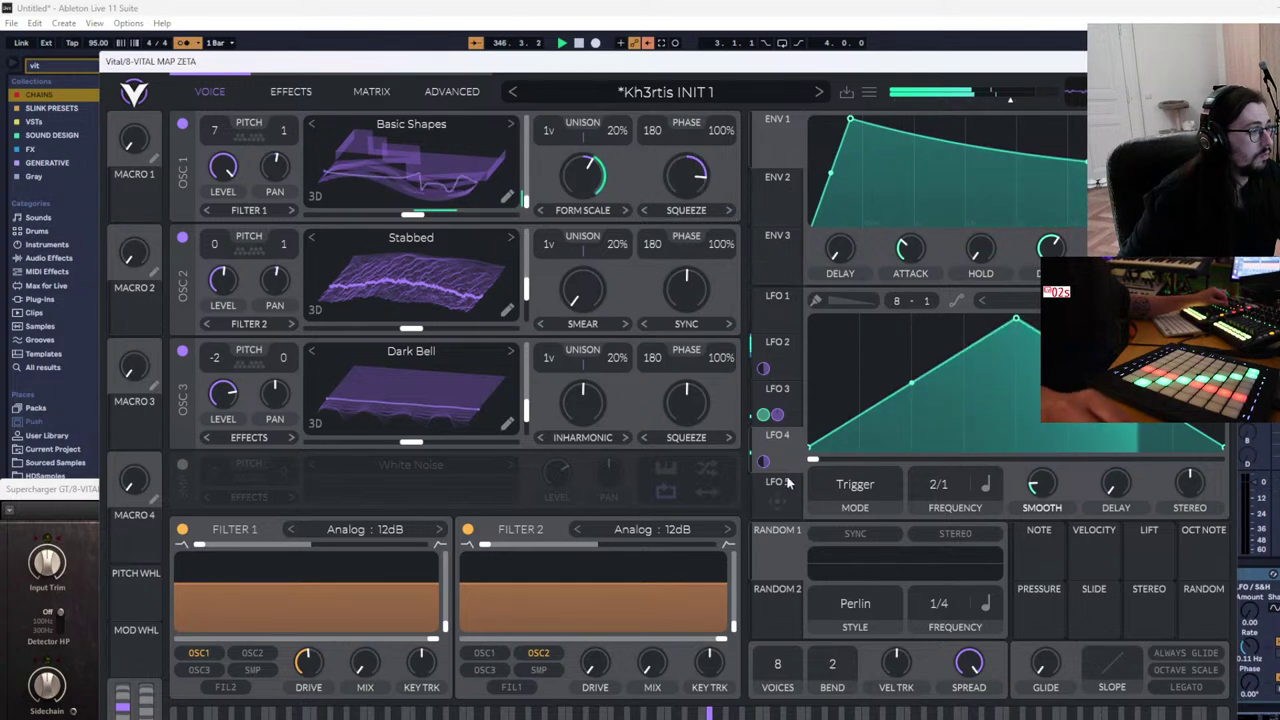
drag(763, 461, 685, 178)
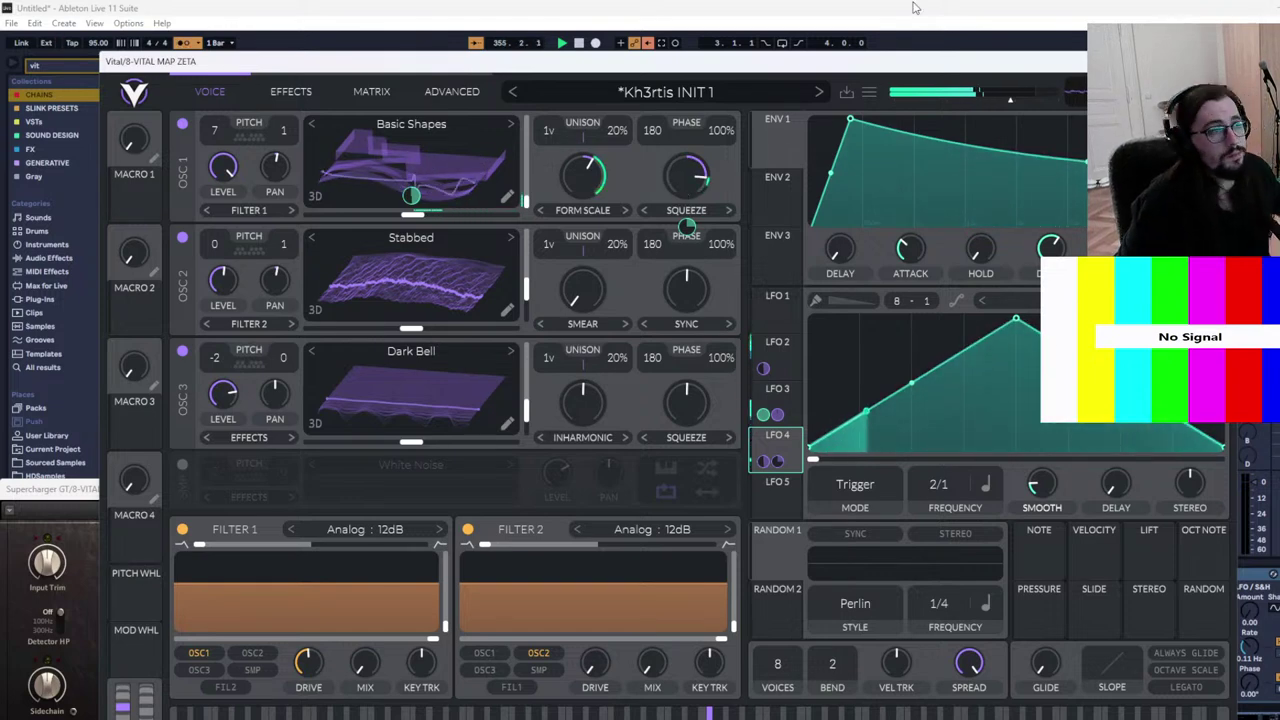
Close the Vital window and open track 8's MIDI clip in an enlarged note editor
click(1226, 61)
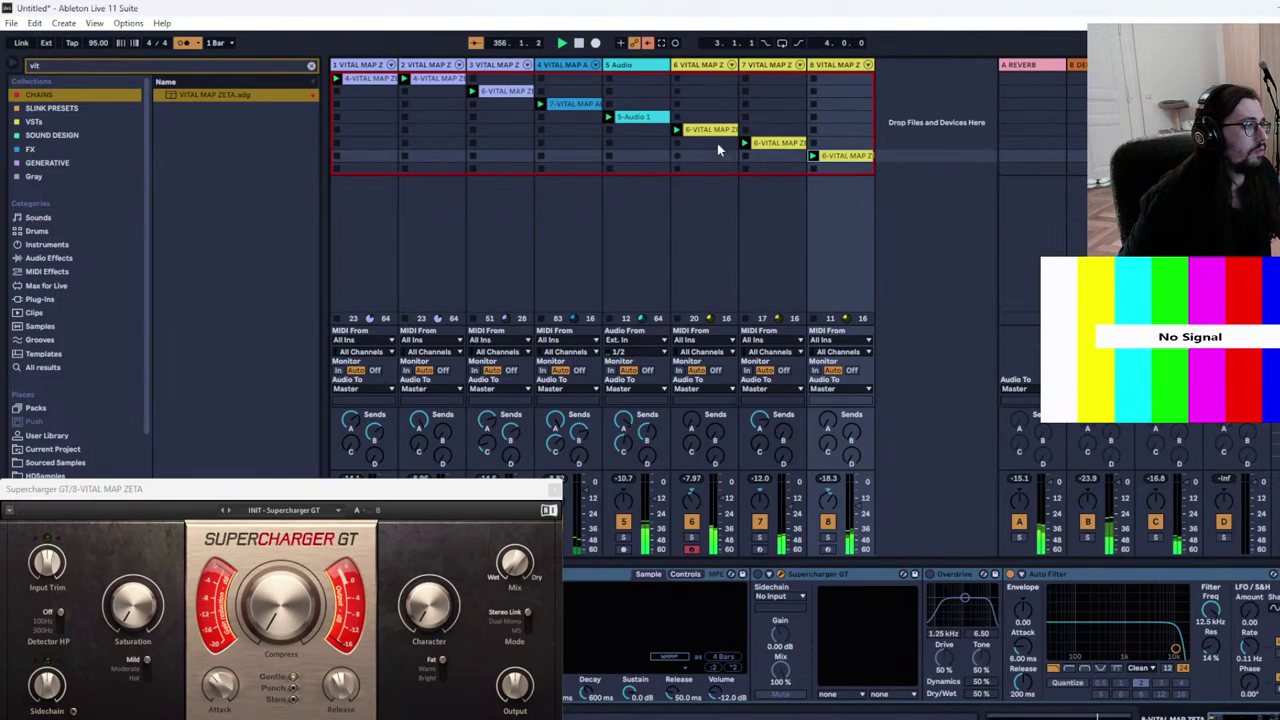
click(838, 157)
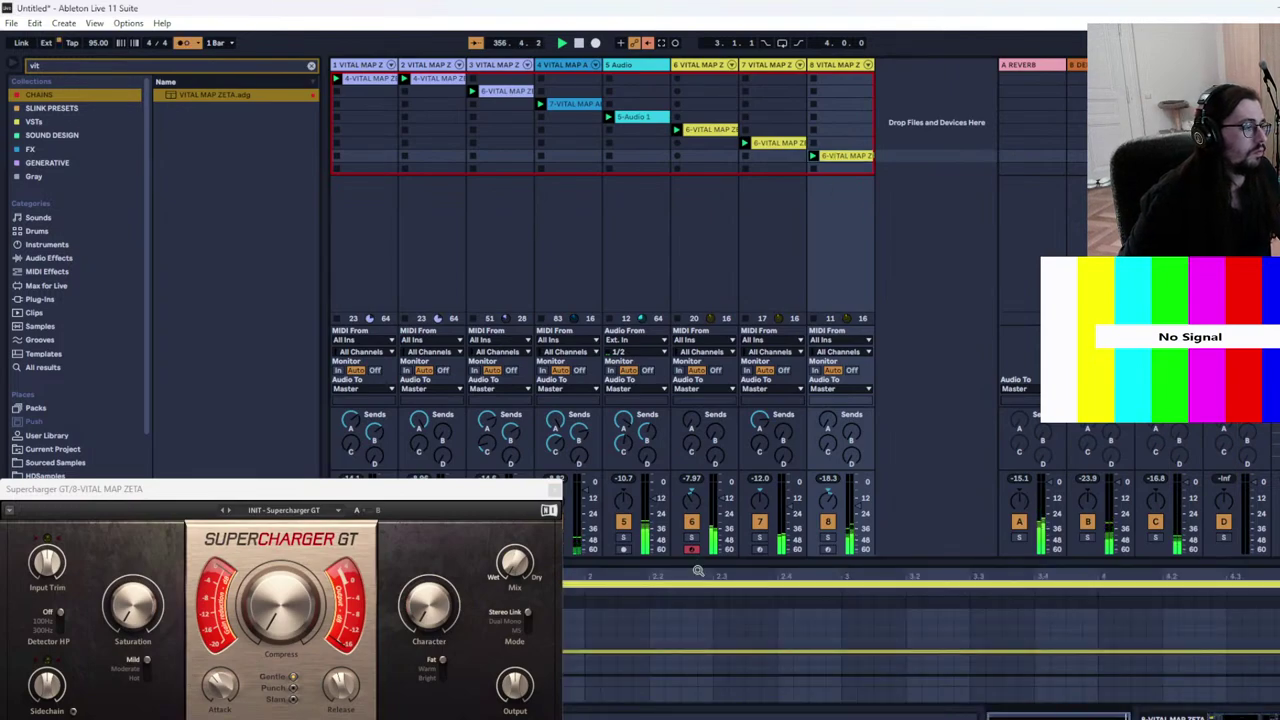
drag(698, 557, 698, 318)
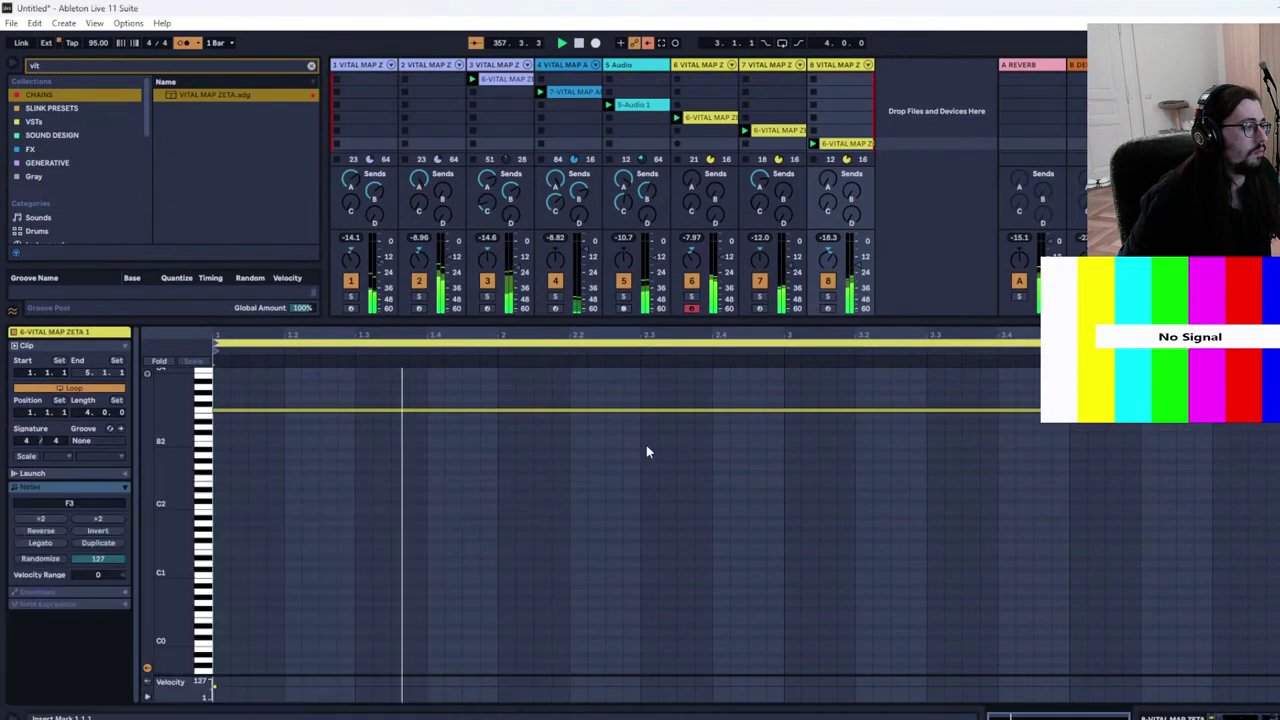
Add a one-bar D#3 note at bar 2 and shorten the F3 note to end where it starts
double_click(501, 421)
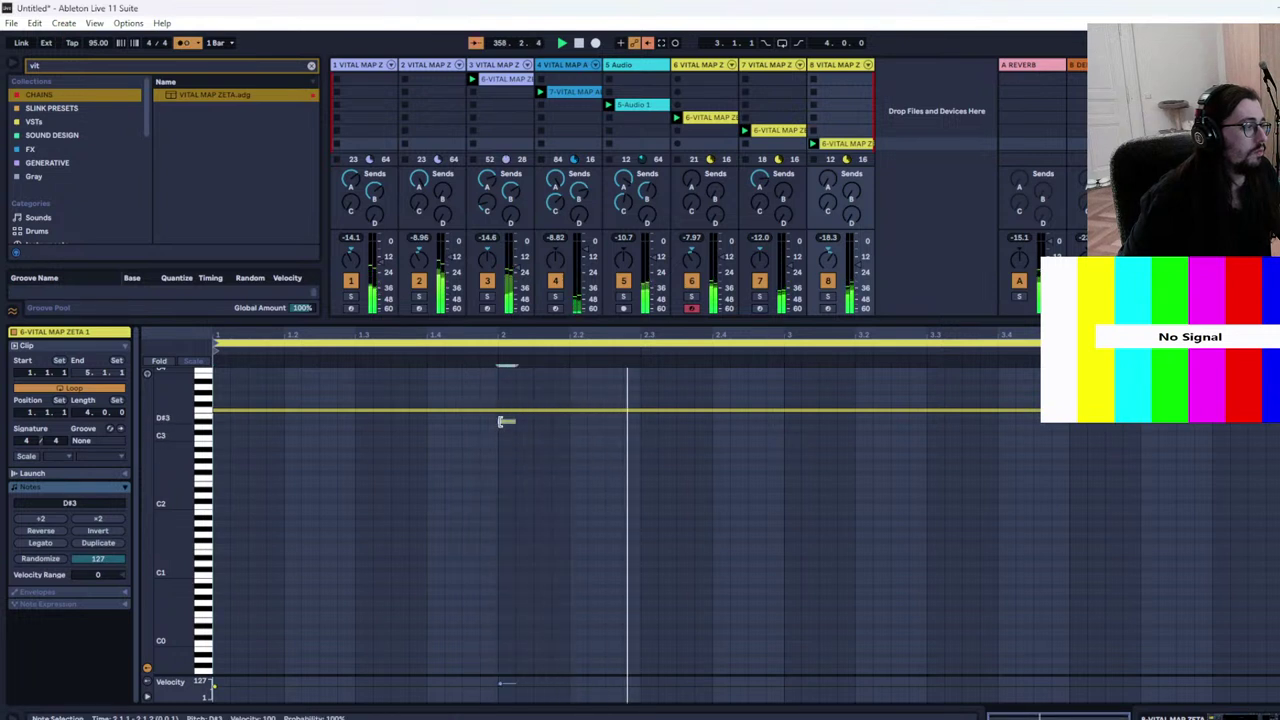
drag(599, 422, 780, 440)
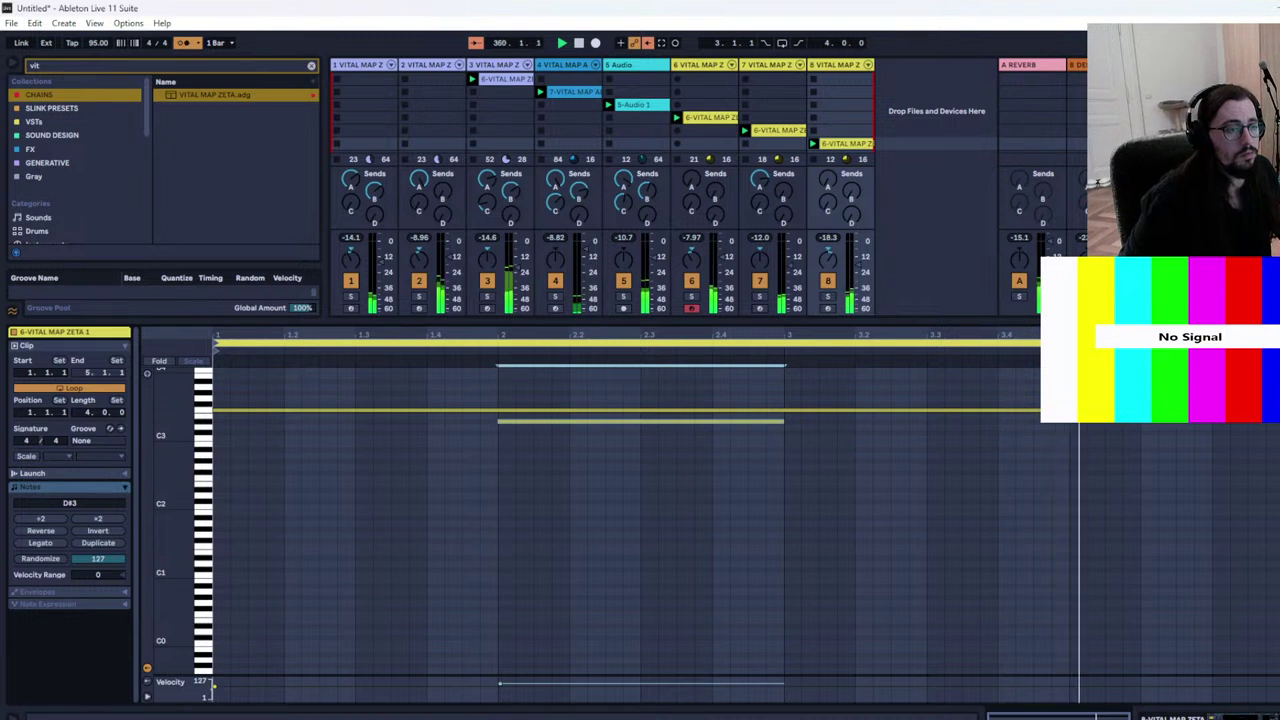
drag(1276, 411, 889, 412)
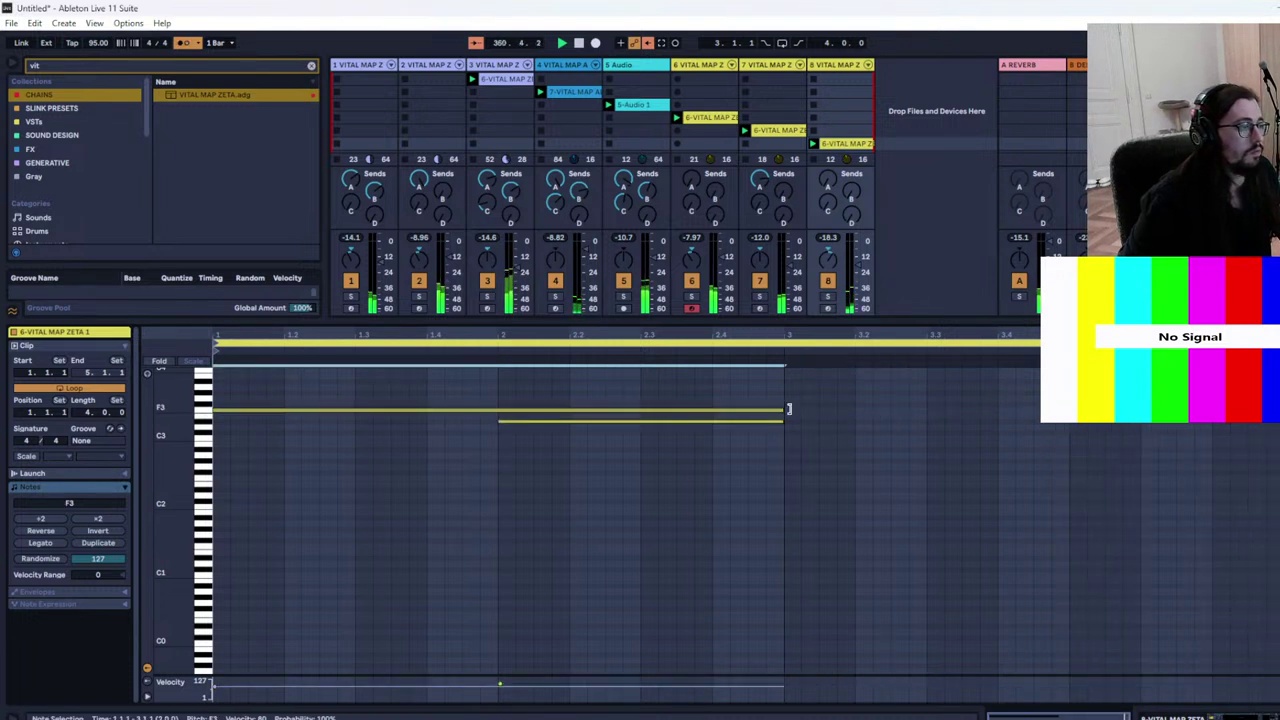
drag(788, 408, 500, 415)
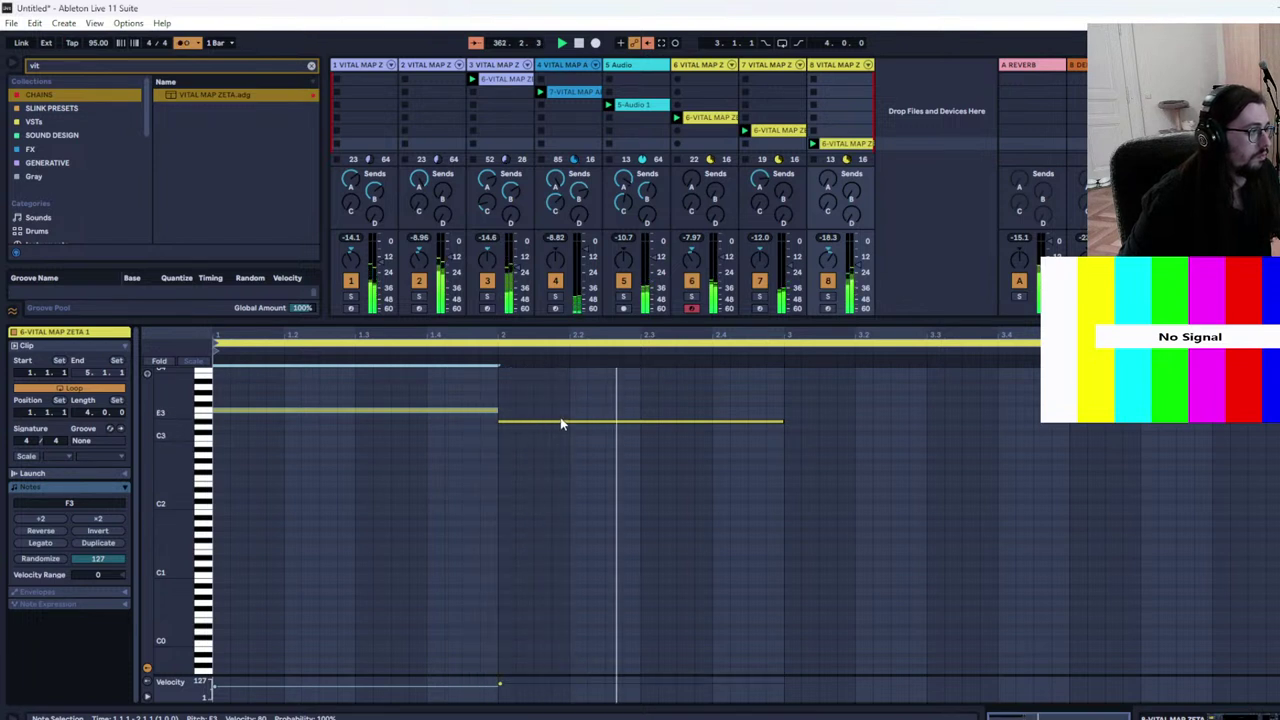
Audition the bar 2 note at D3 during playback and return it to D#3
drag(670, 425, 667, 430)
key(space)
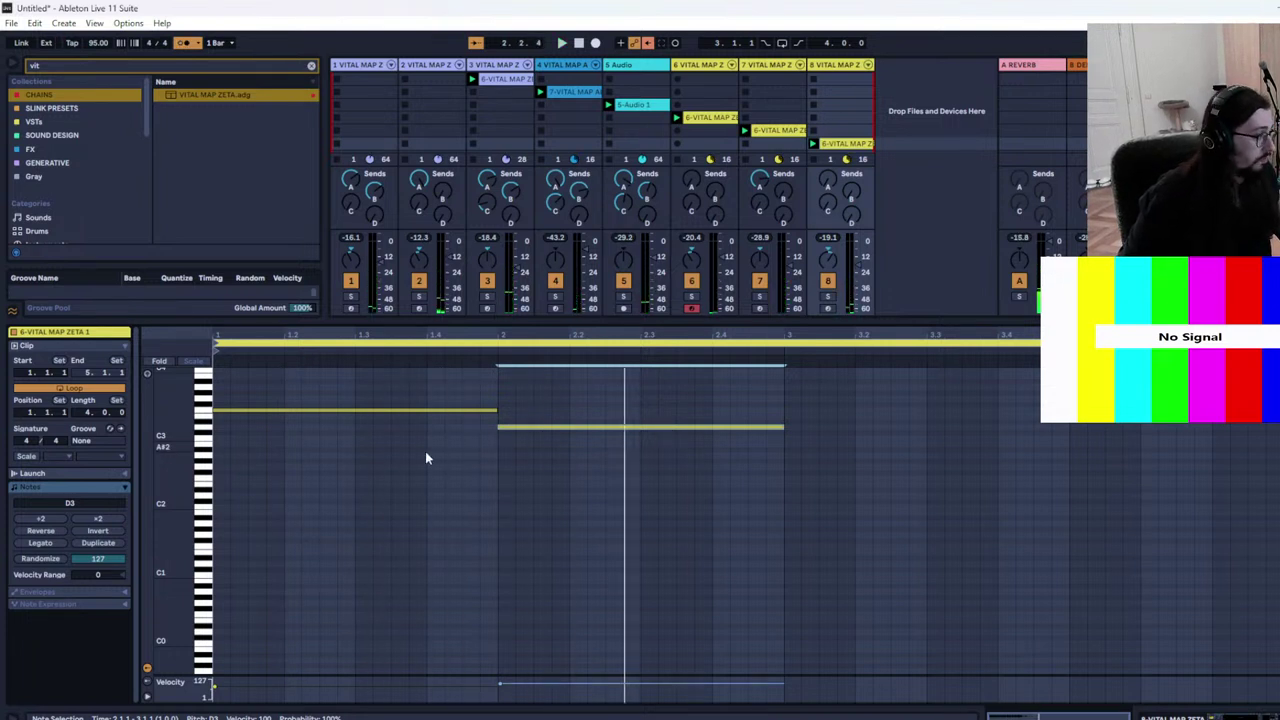
drag(166, 426, 225, 454)
key(space)
scroll(599, 508, up, 1)
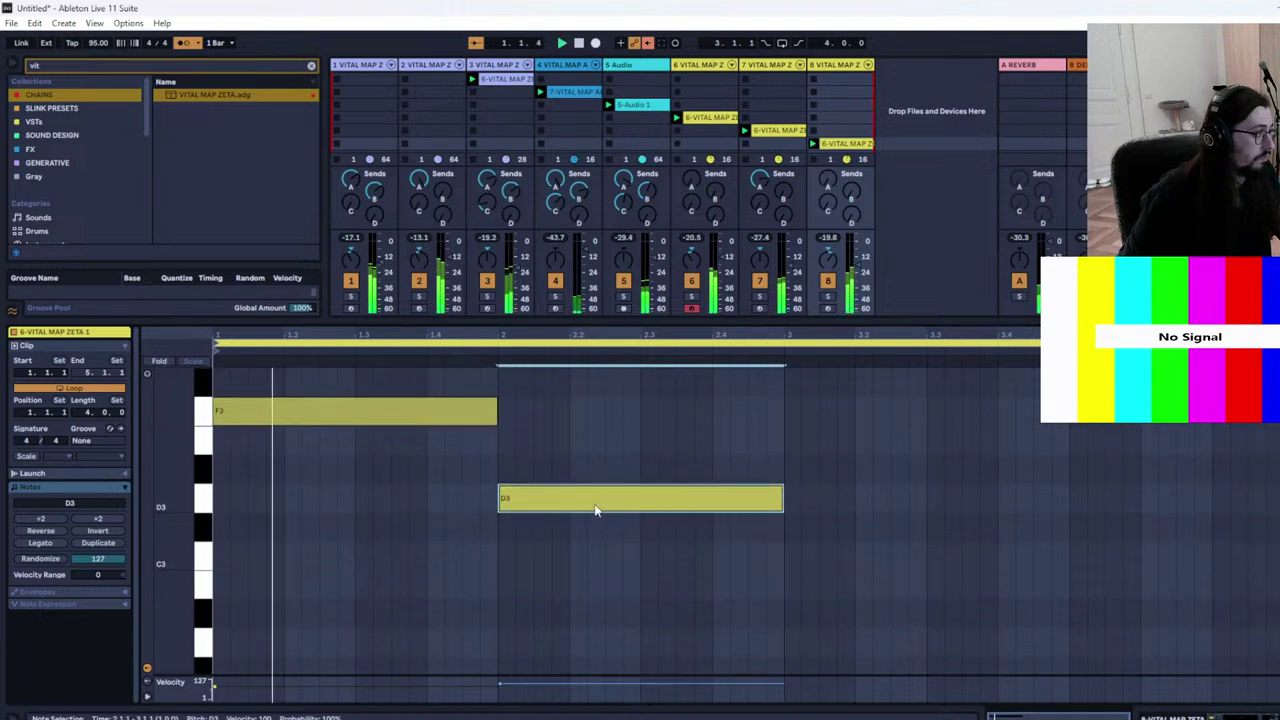
mouse_move(577, 503)
mouse_down()
mouse_move(566, 443)
mouse_move(583, 497)
mouse_up()
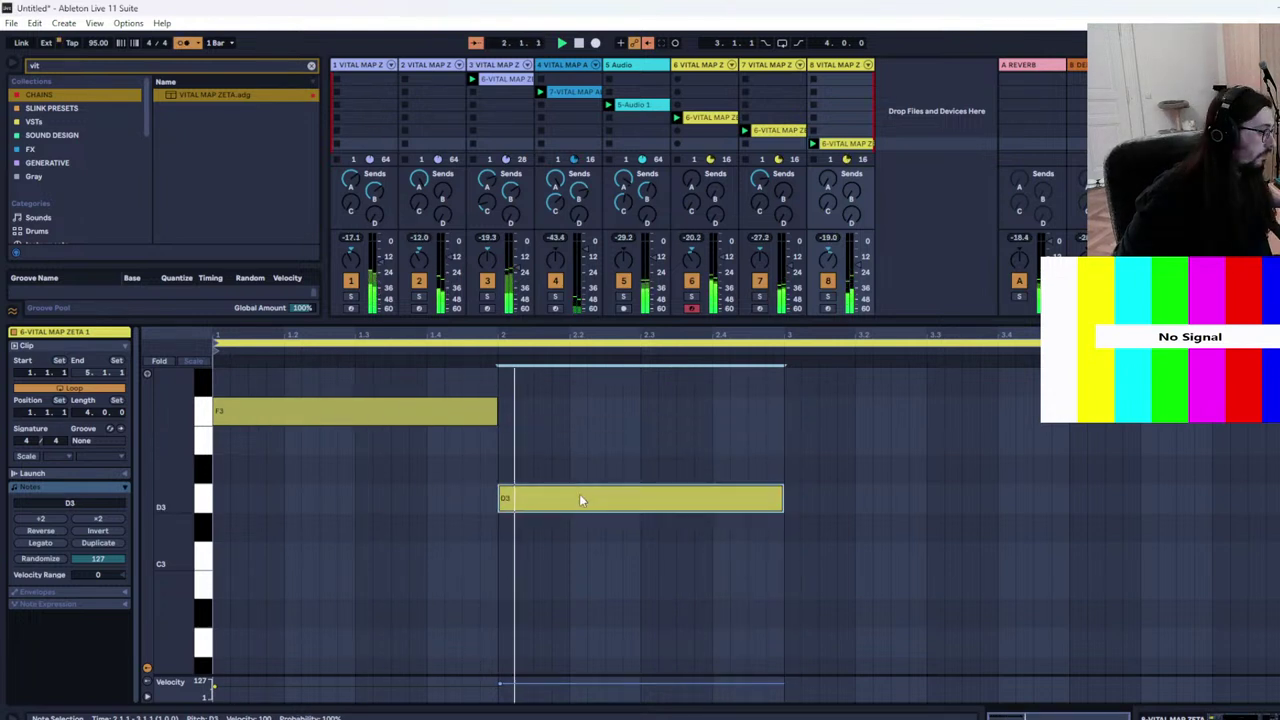
drag(581, 505, 580, 474)
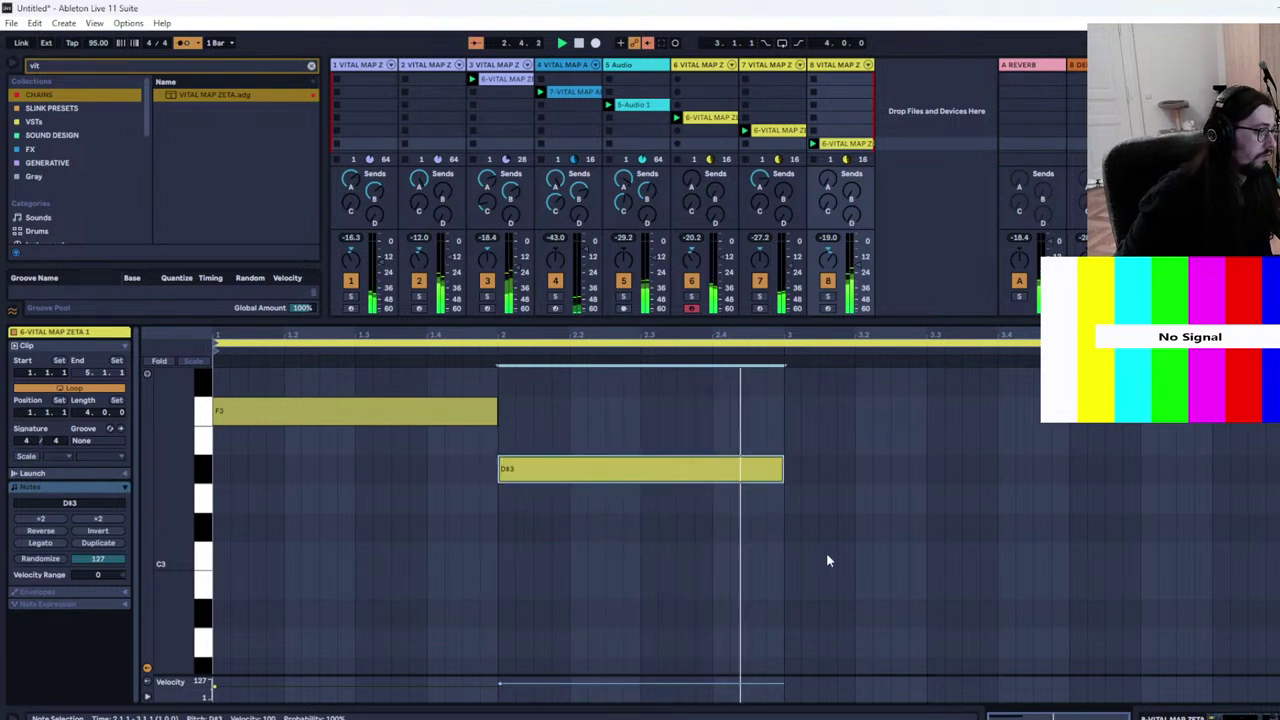
key(space)
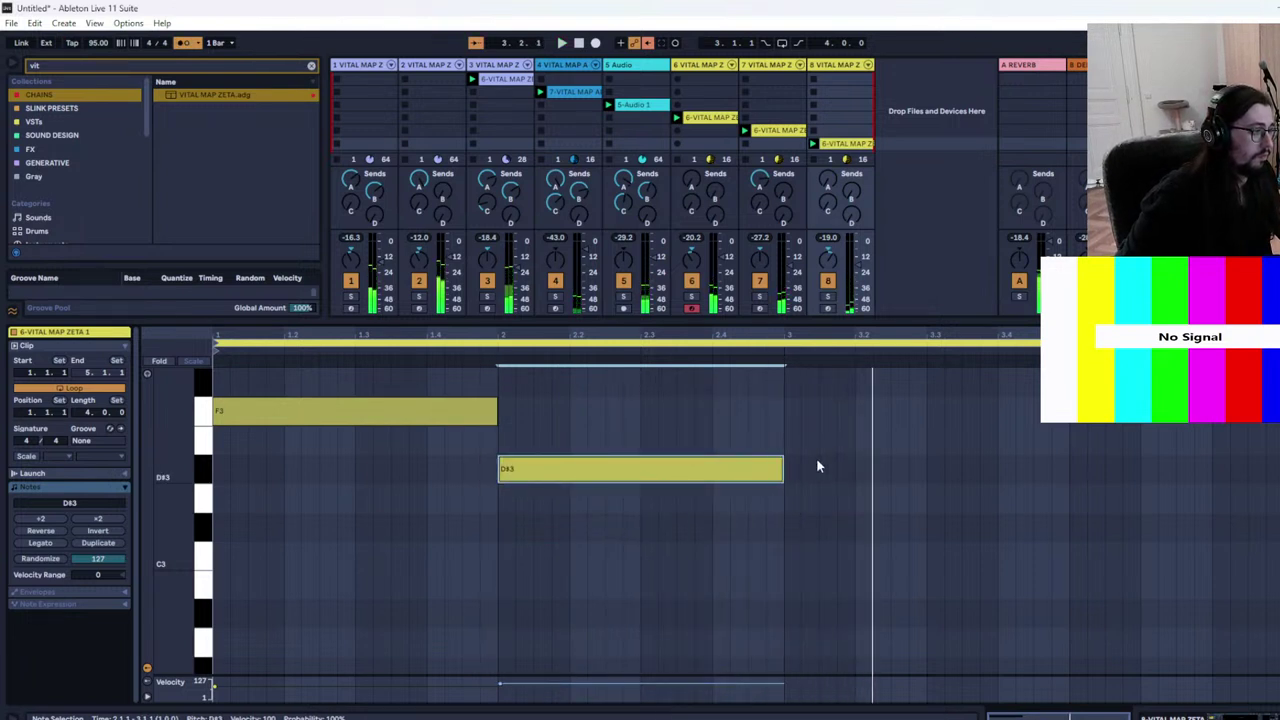
Add a C#3 note from bar 3 to the end of the clip and play it back
double_click(801, 521)
drag(799, 525, 1279, 527)
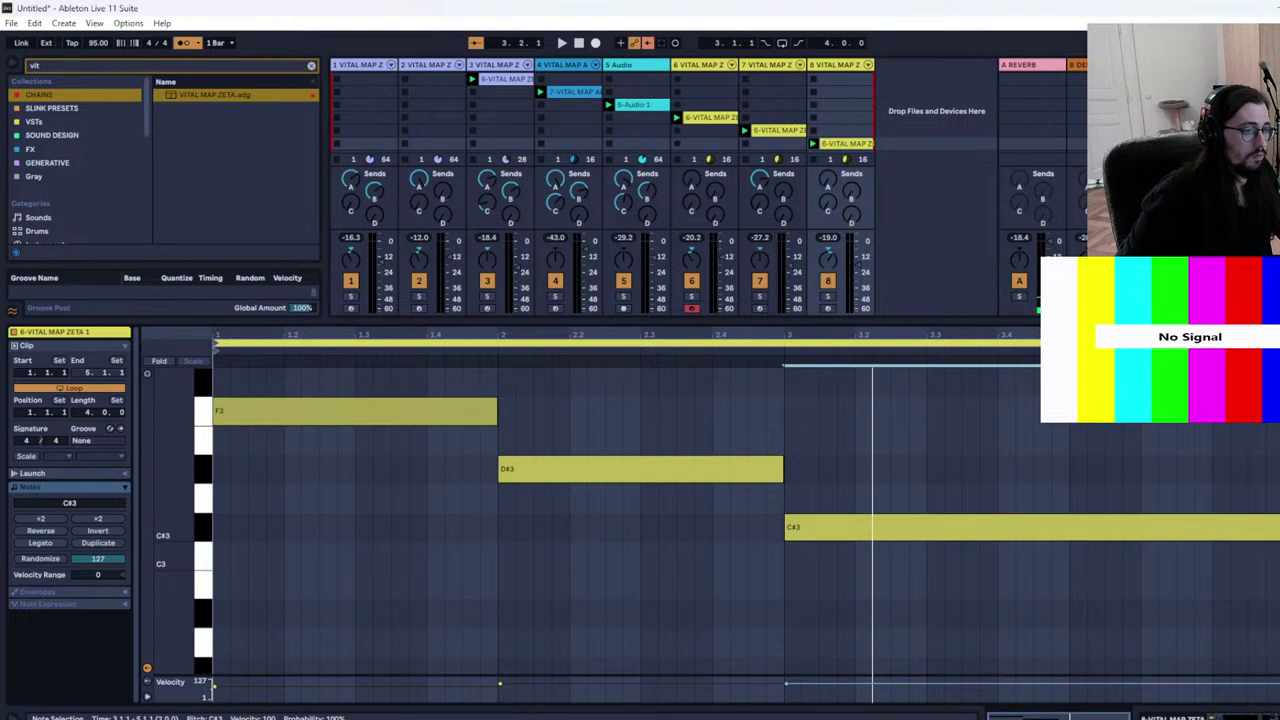
key(space)
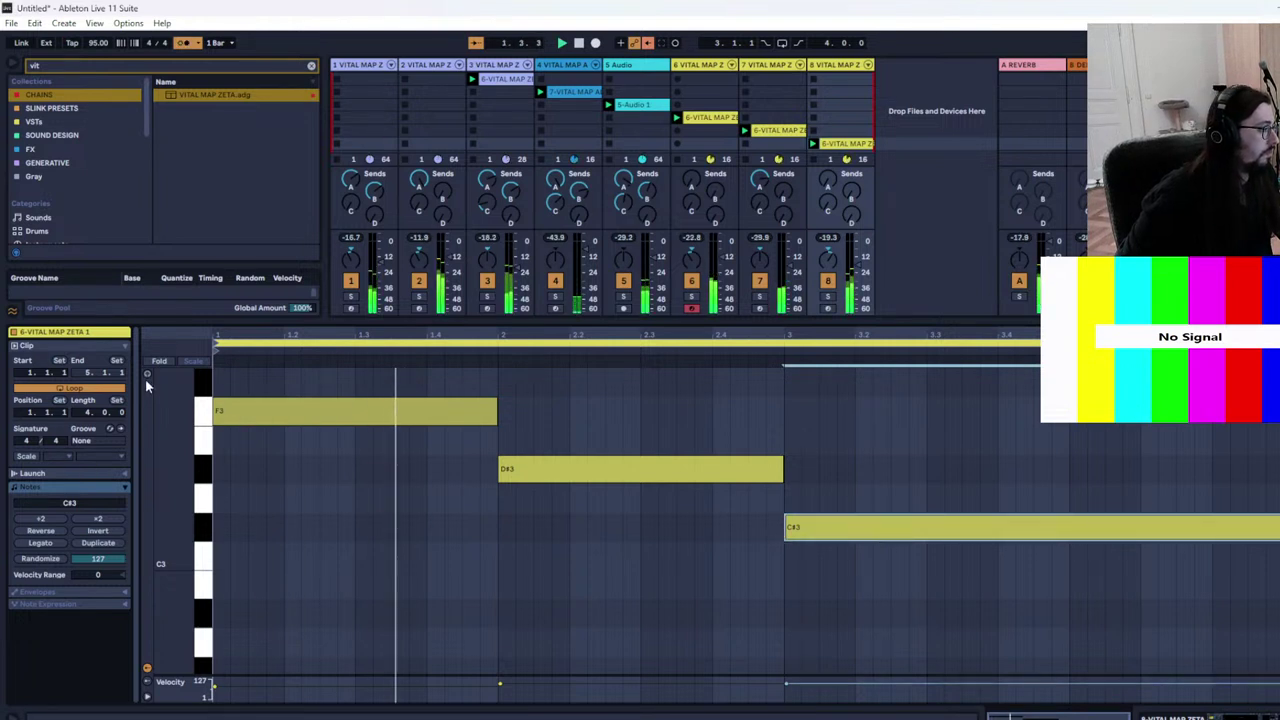
Lower the bar 3 note to F2 and the bar 2 note to G#2, and play the clip
scroll(600, 540, up, 1)
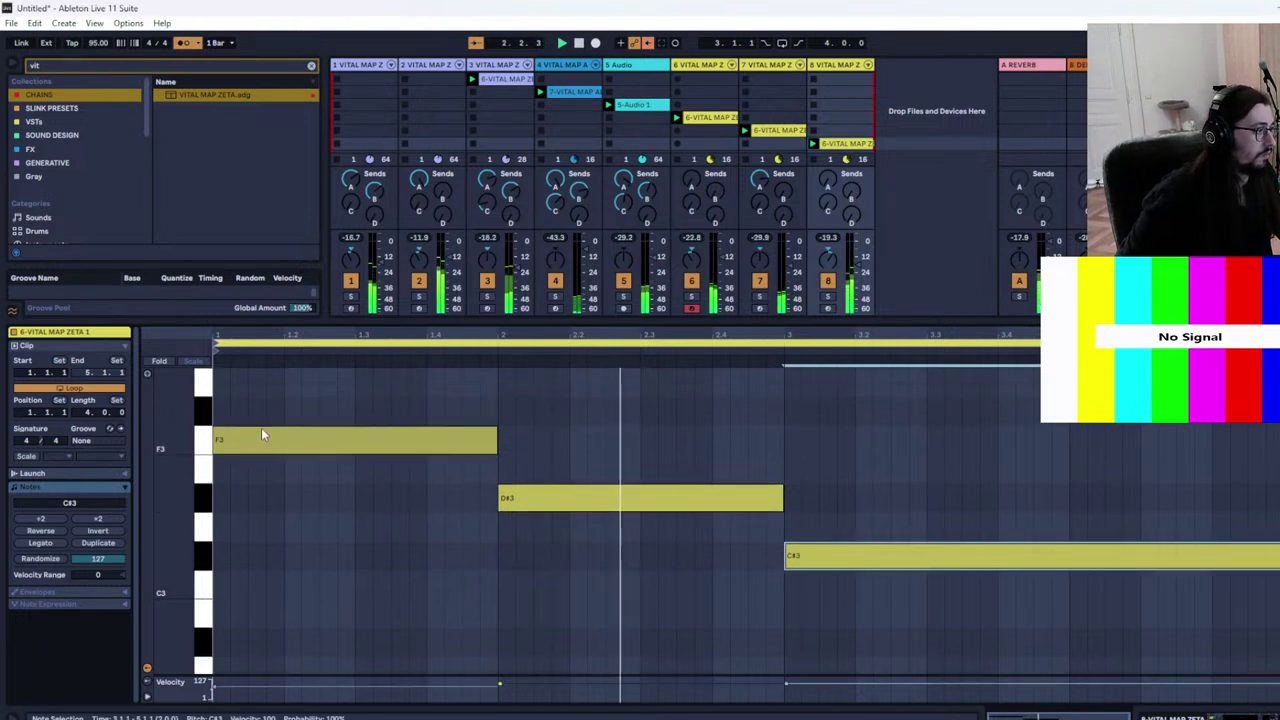
drag(155, 472, 132, 472)
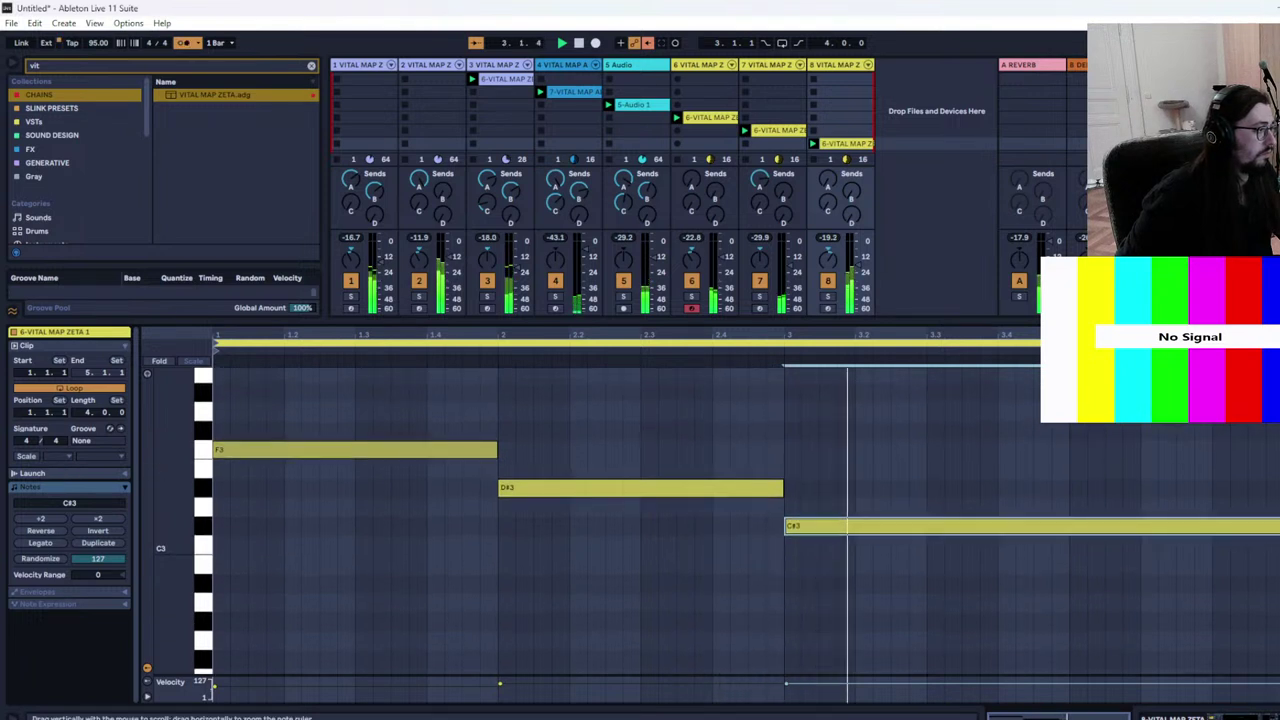
drag(808, 532, 827, 625)
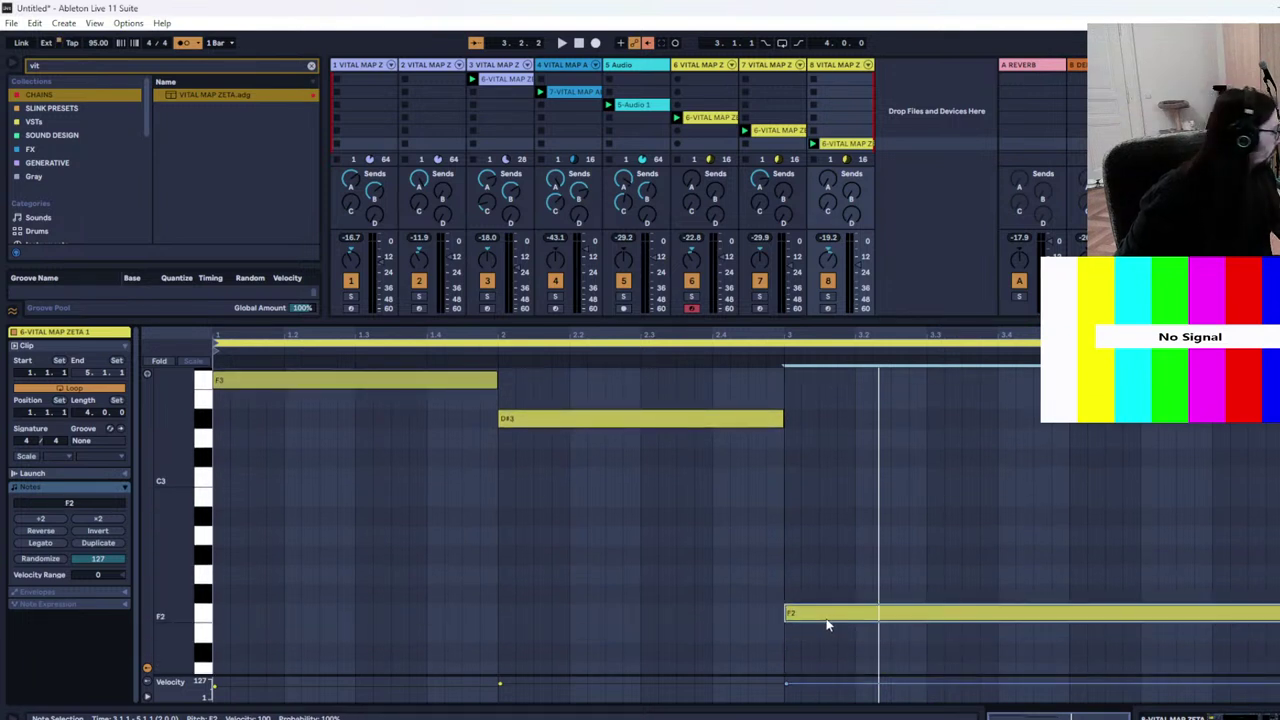
drag(555, 418, 556, 554)
key(space)
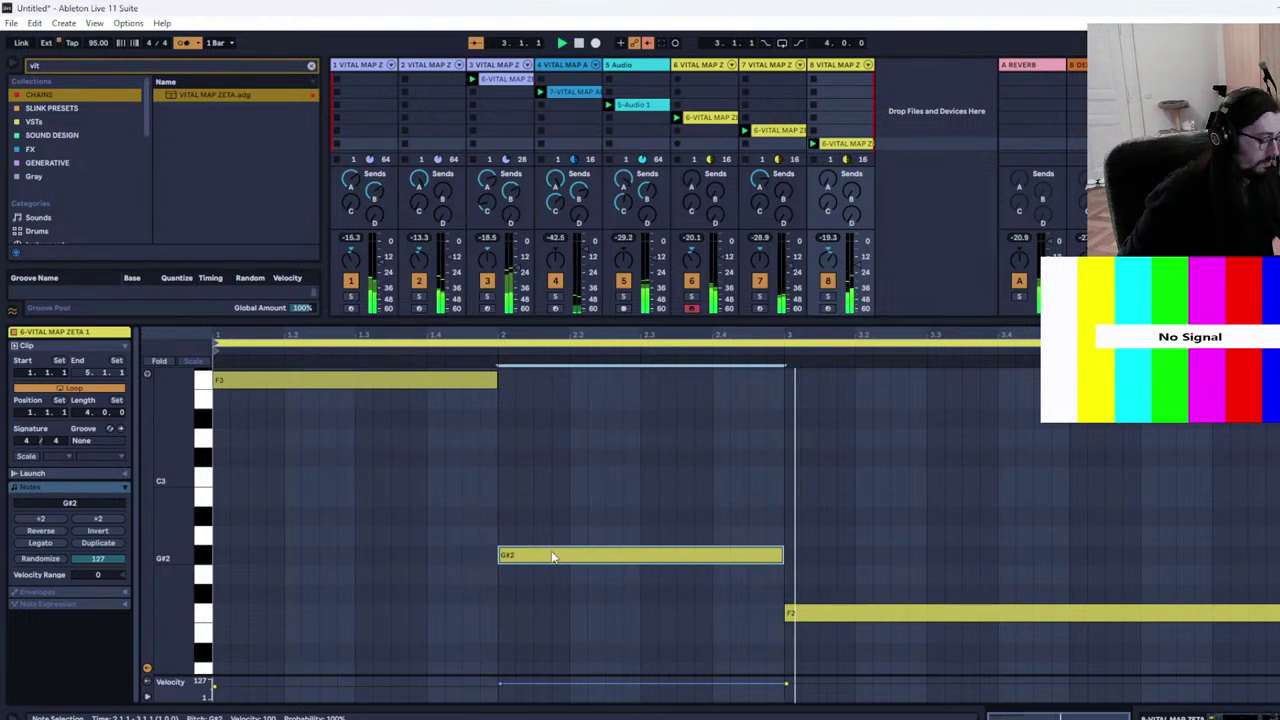
Raise the bar 2 note in semitones to D3, and lower it one semitone to C#3 while the clip plays
key(Up)
key(Up)
key(Up)
key(Up)
key(Up)
key(Up)
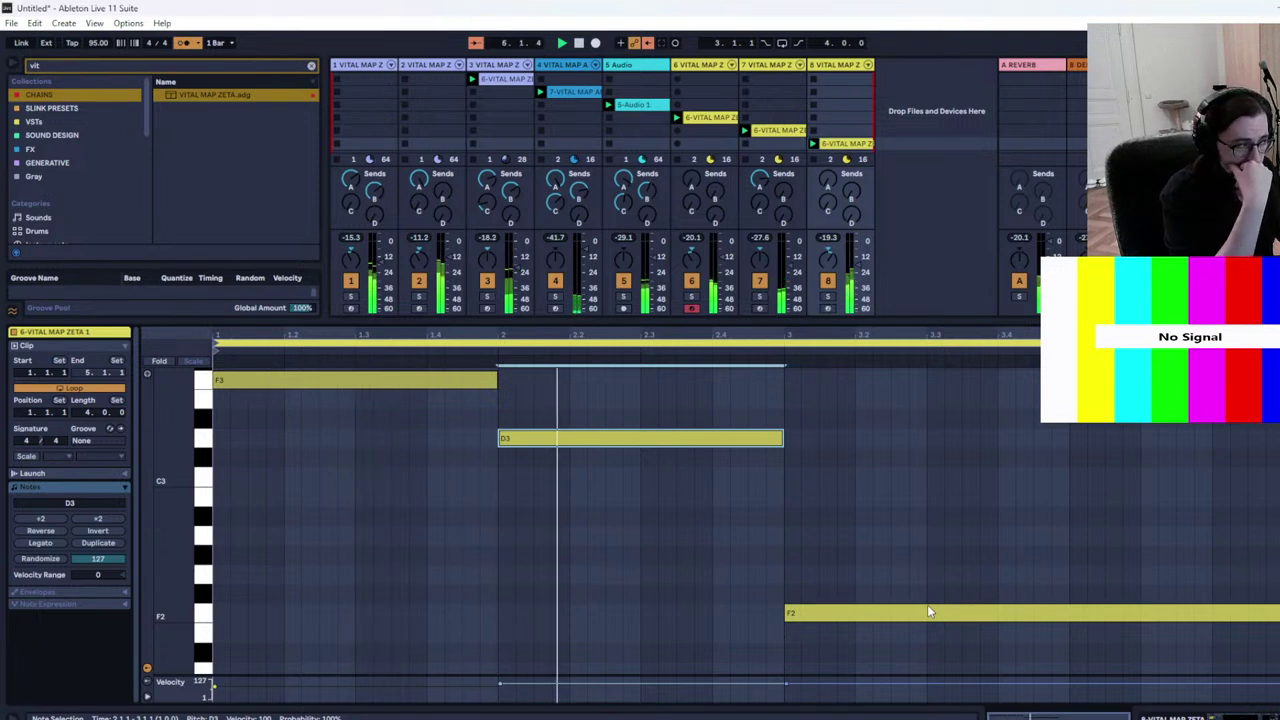
key(Down)
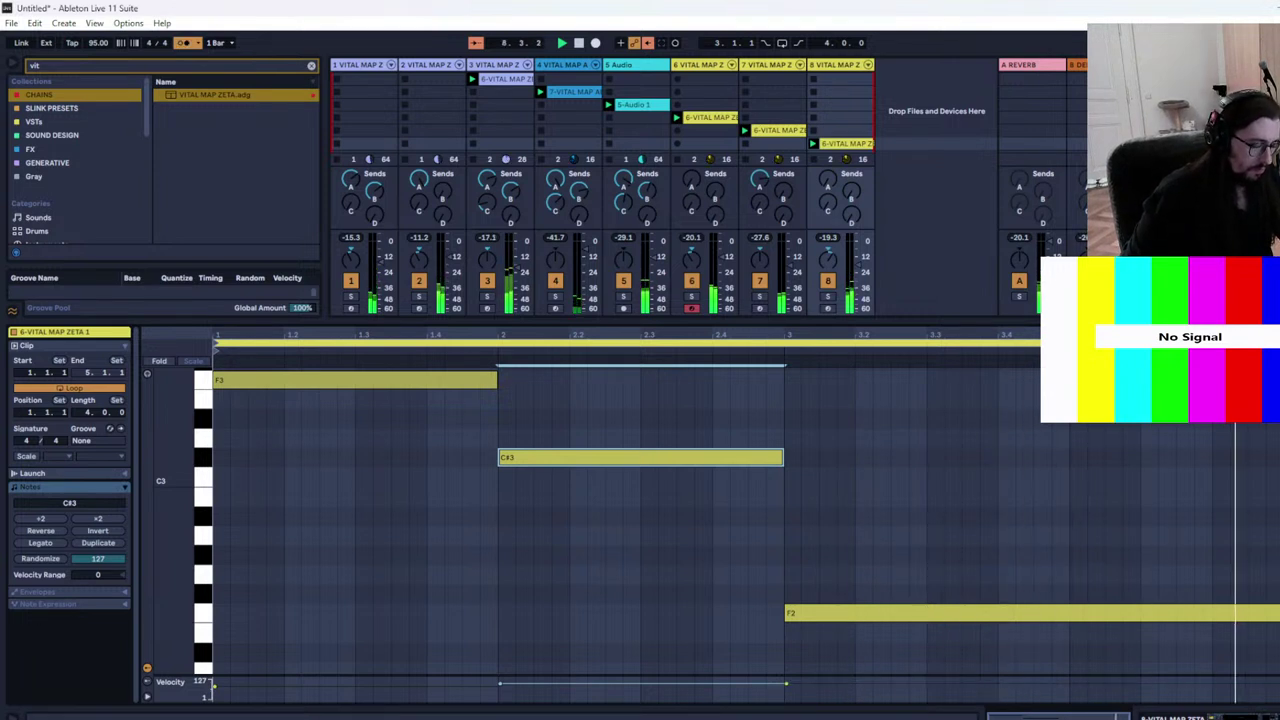
Reopen track 8's clip, try its bar 2 note at C3 and return it to C#3
key(ctrl+alt+l)
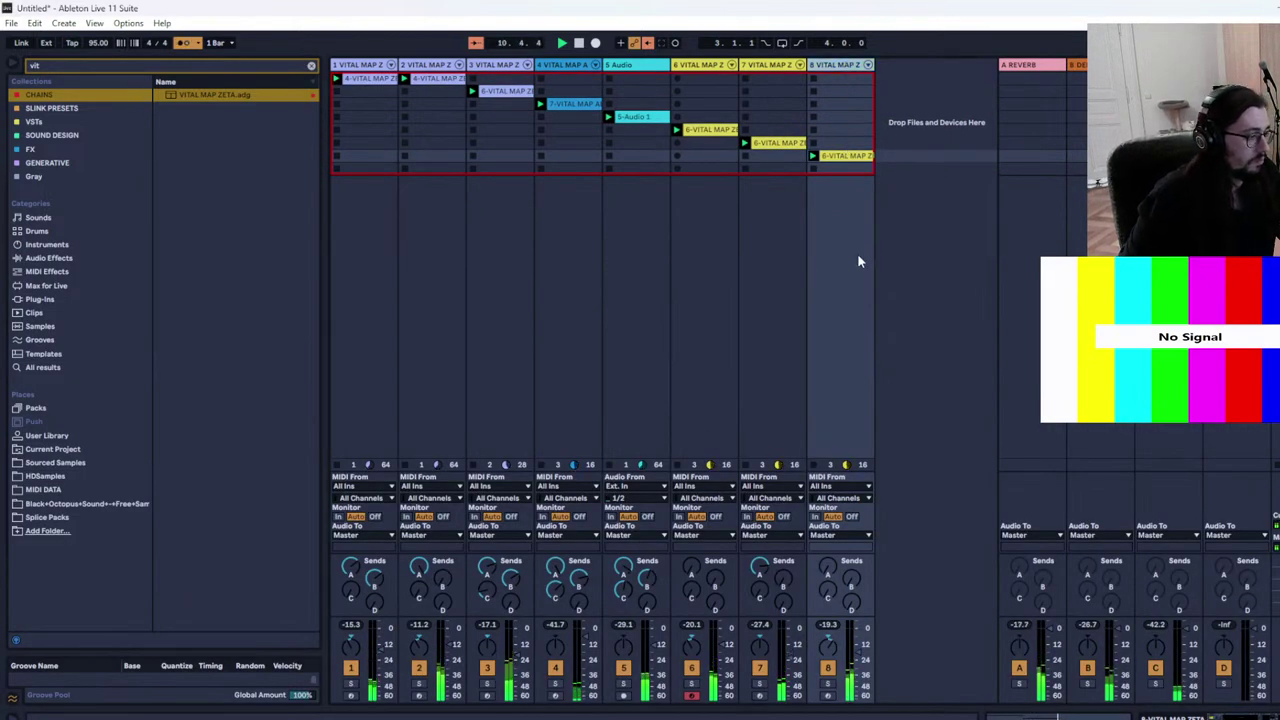
double_click(843, 157)
drag(617, 456, 620, 482)
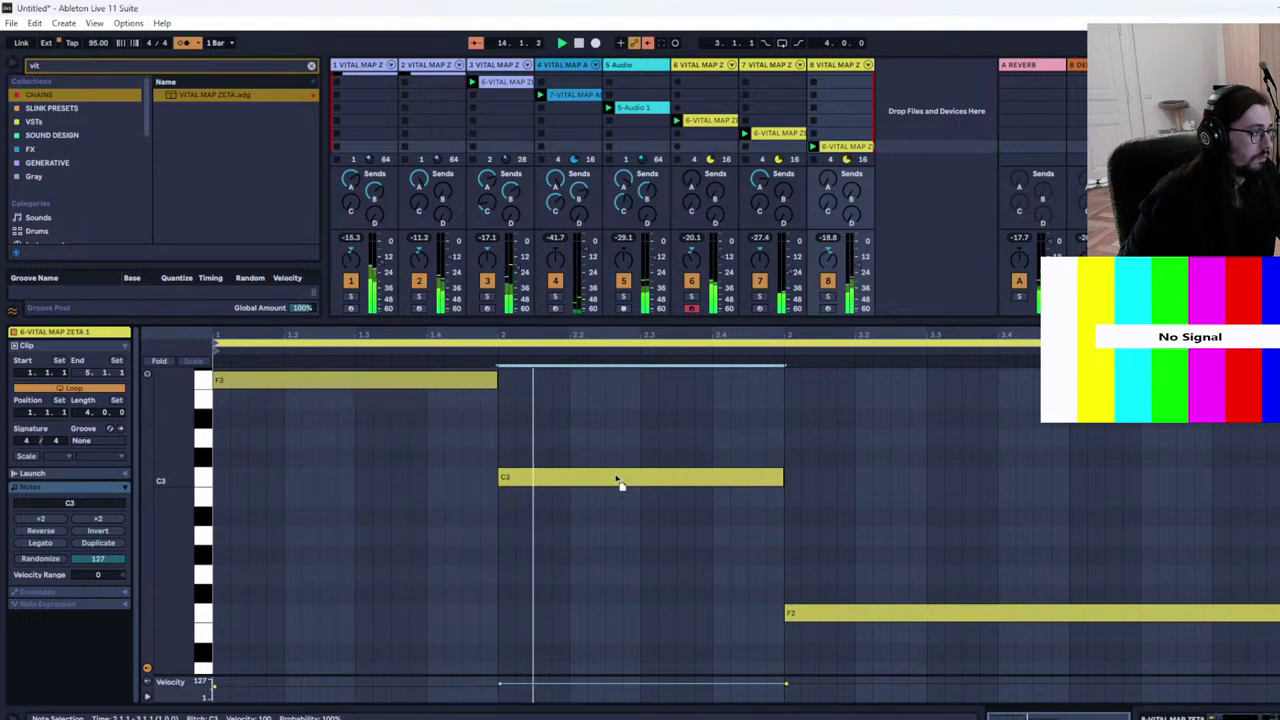
mouse_move(620, 482)
mouse_down()
mouse_move(623, 446)
mouse_move(623, 471)
mouse_up()
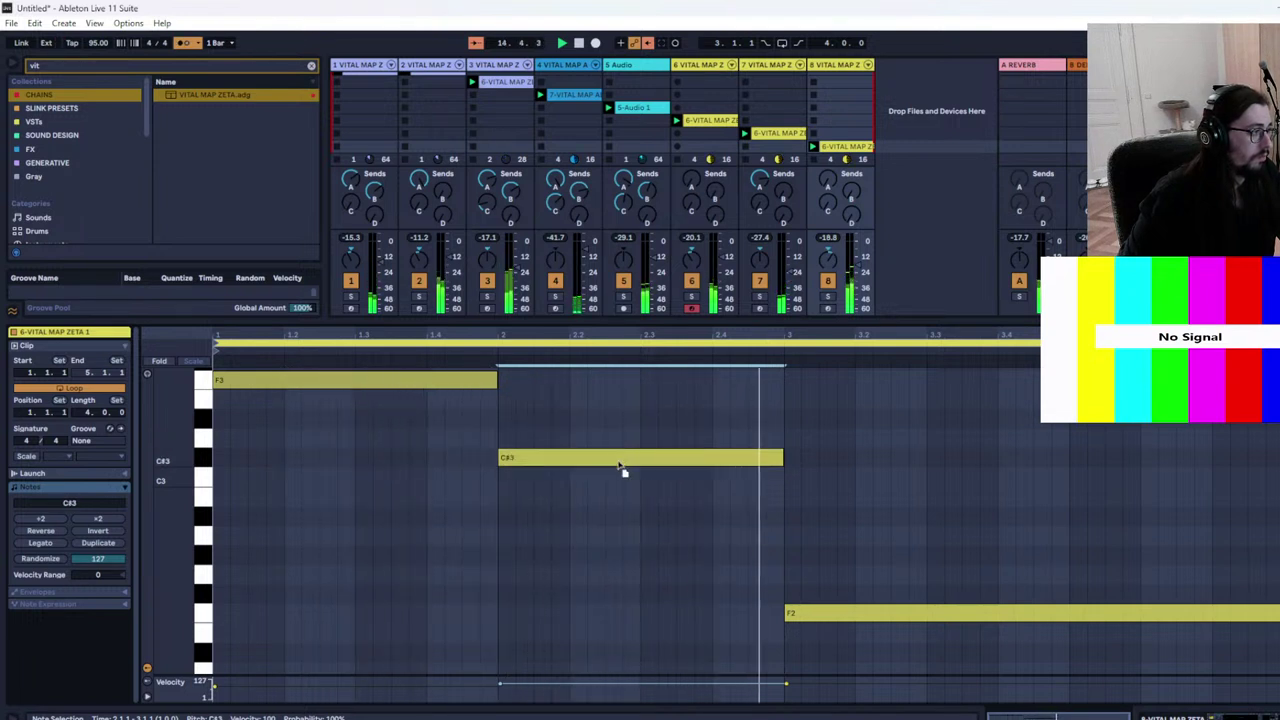
Raise the bar 3 note to A#2 and the bar 2 note to G#3
drag(805, 618, 813, 535)
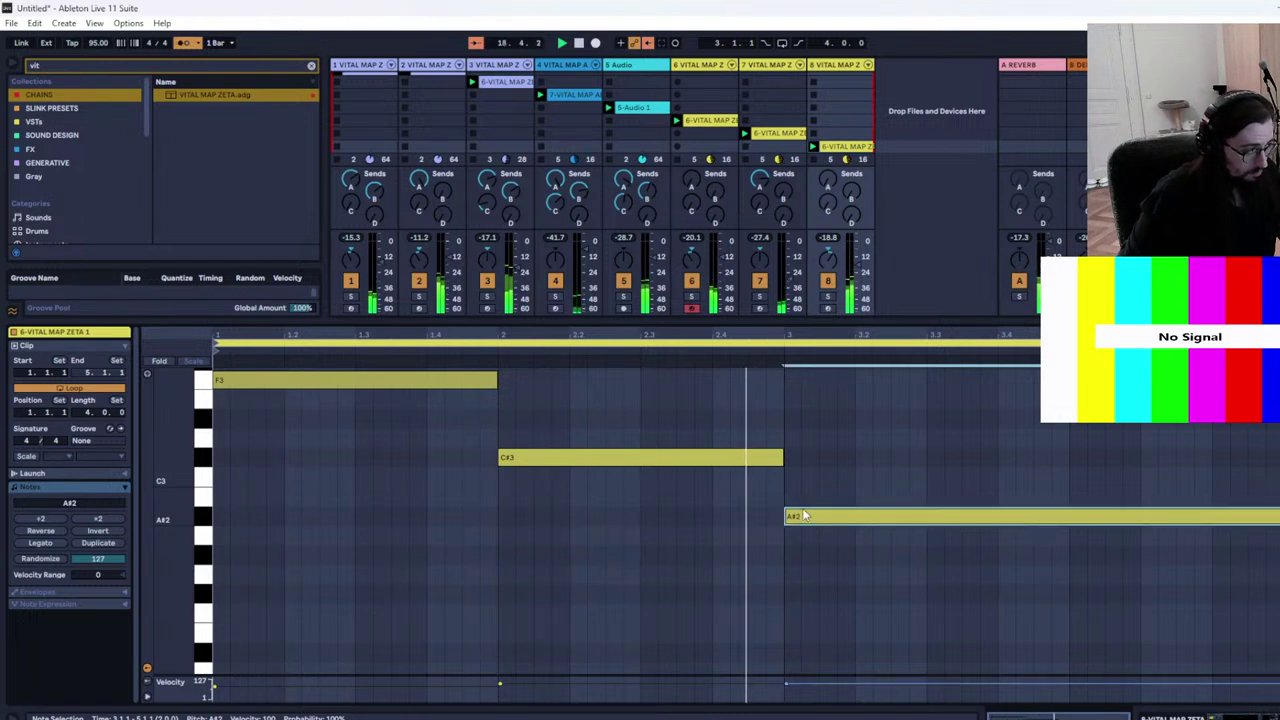
scroll(797, 510, up, 1)
drag(666, 491, 668, 389)
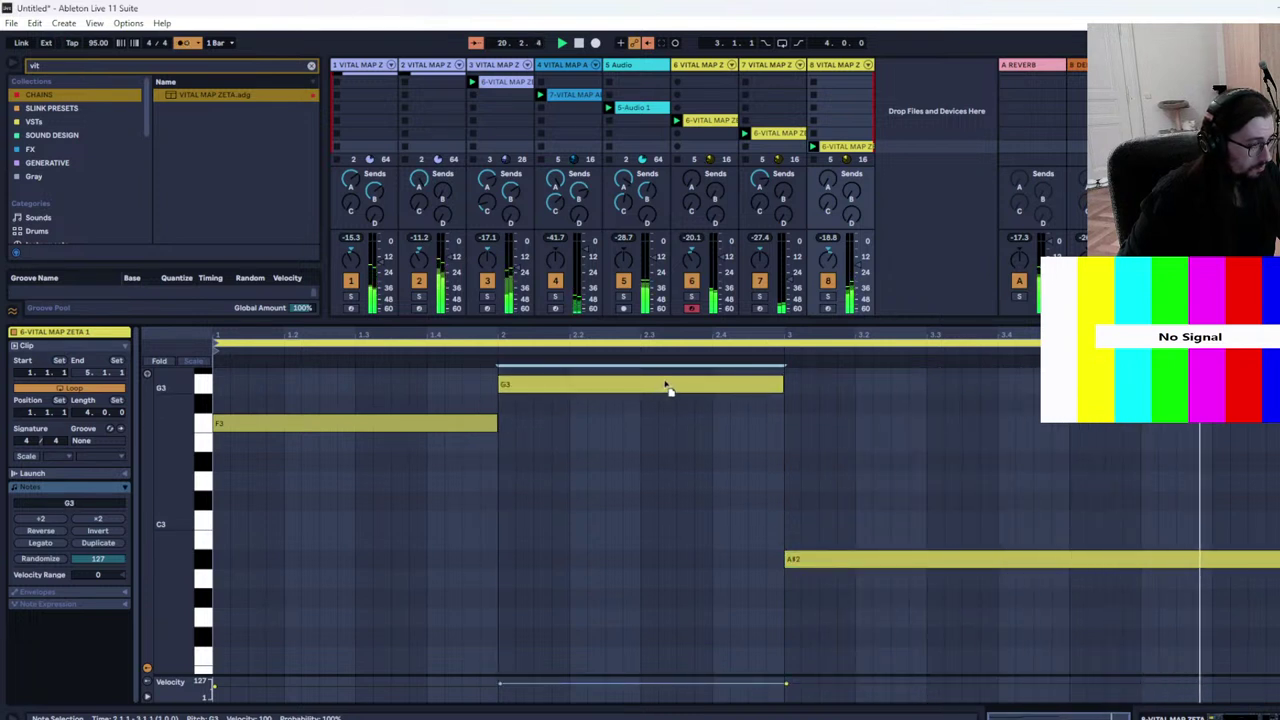
mouse_move(668, 389)
mouse_down()
mouse_move(671, 371)
mouse_move(670, 383)
mouse_up()
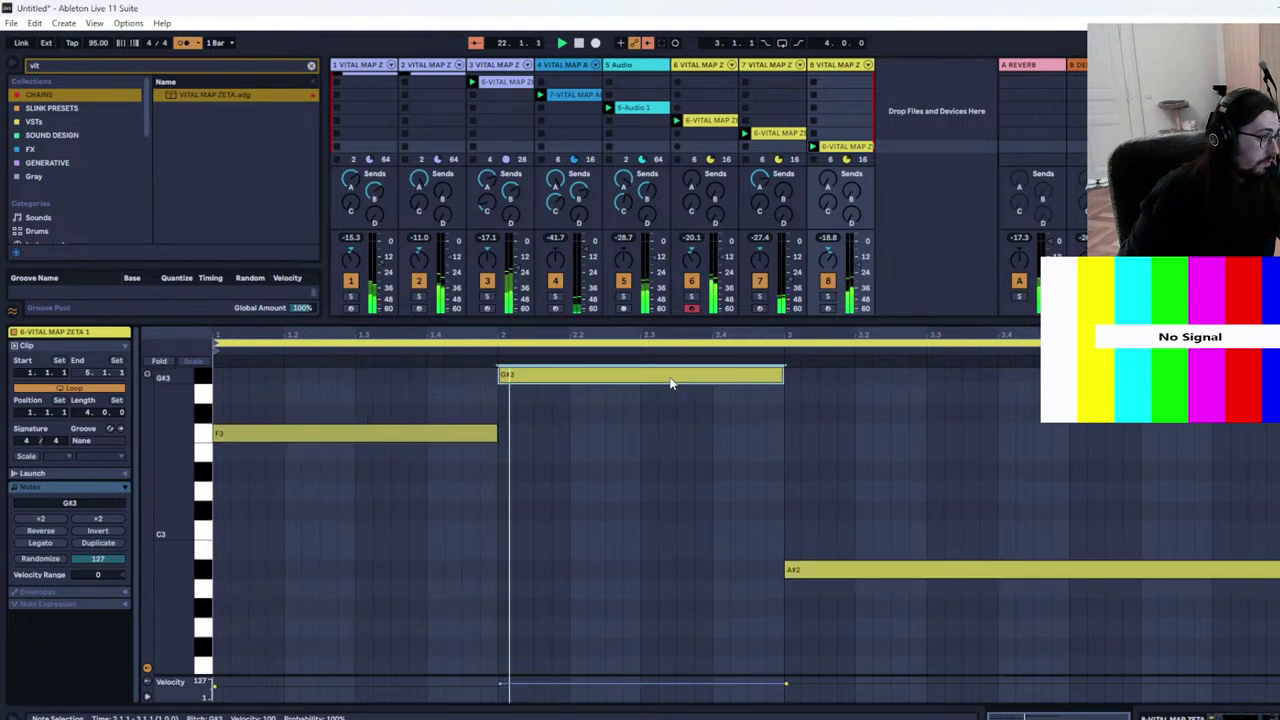
scroll(811, 480, up, 2)
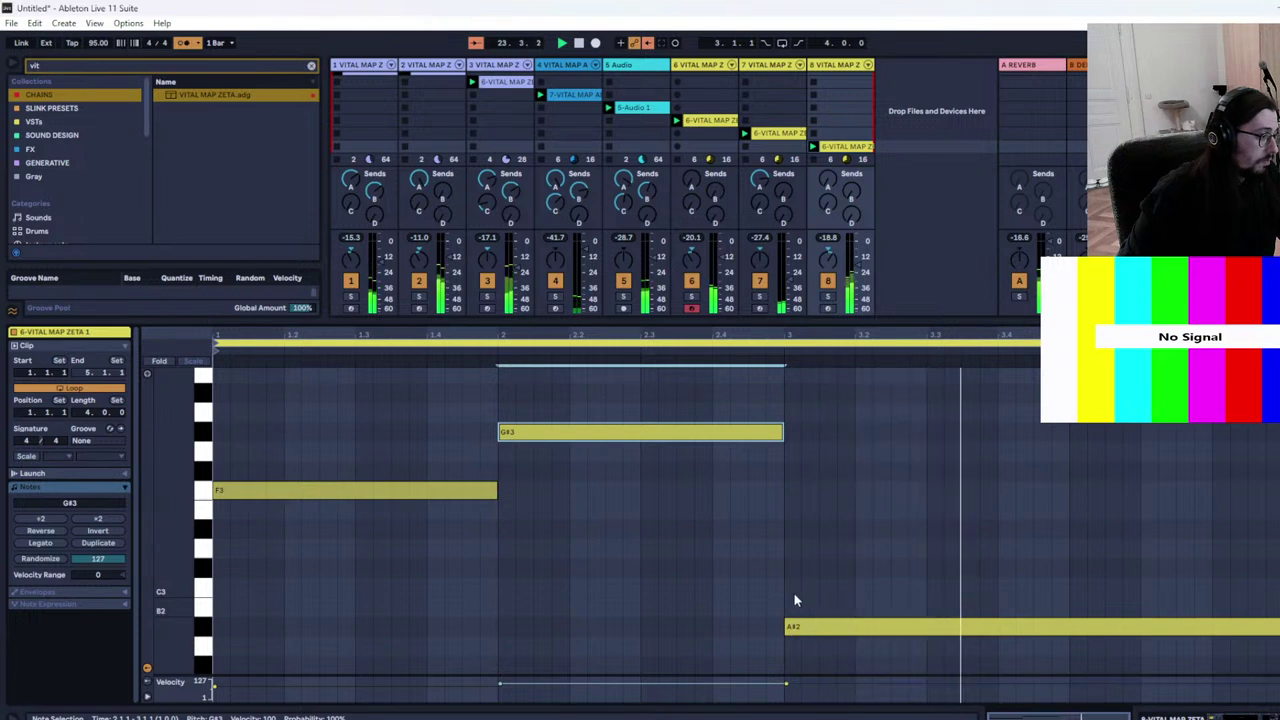
Turn the bar 2 and bar 3 notes into a single A#2 note lasting to the clip's end, with velocity 59
drag(614, 430, 610, 635)
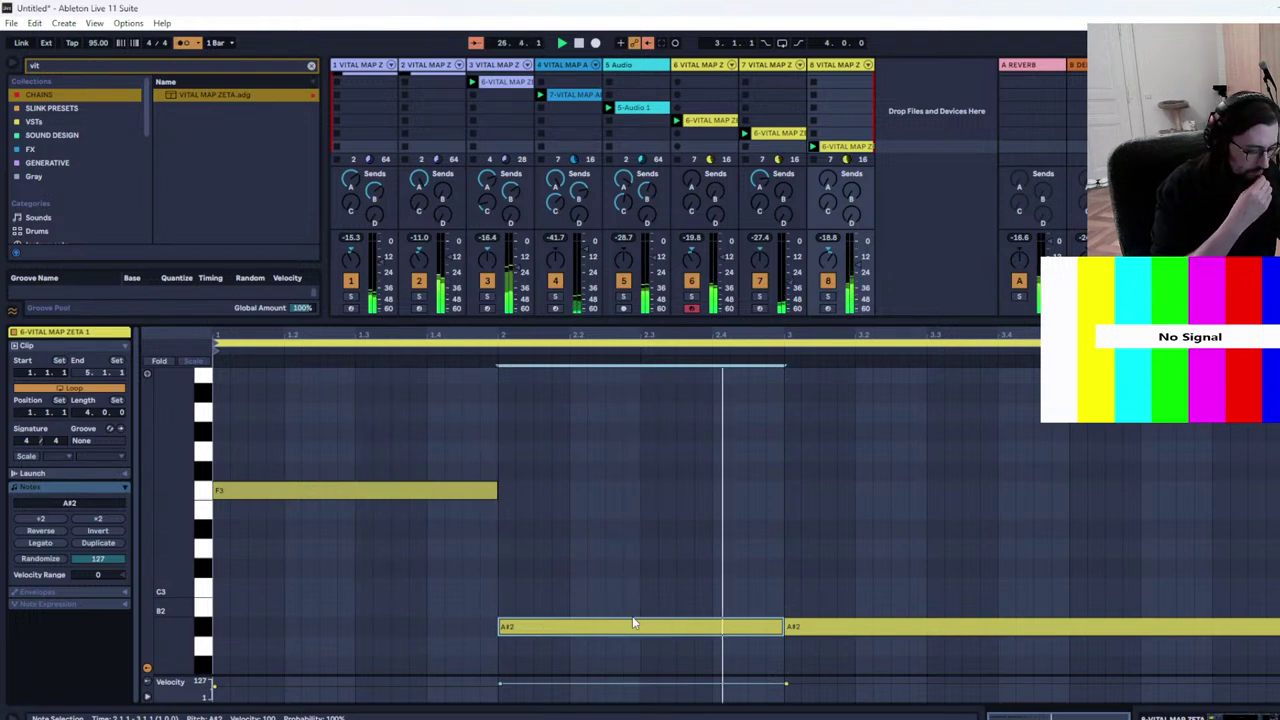
click(783, 628)
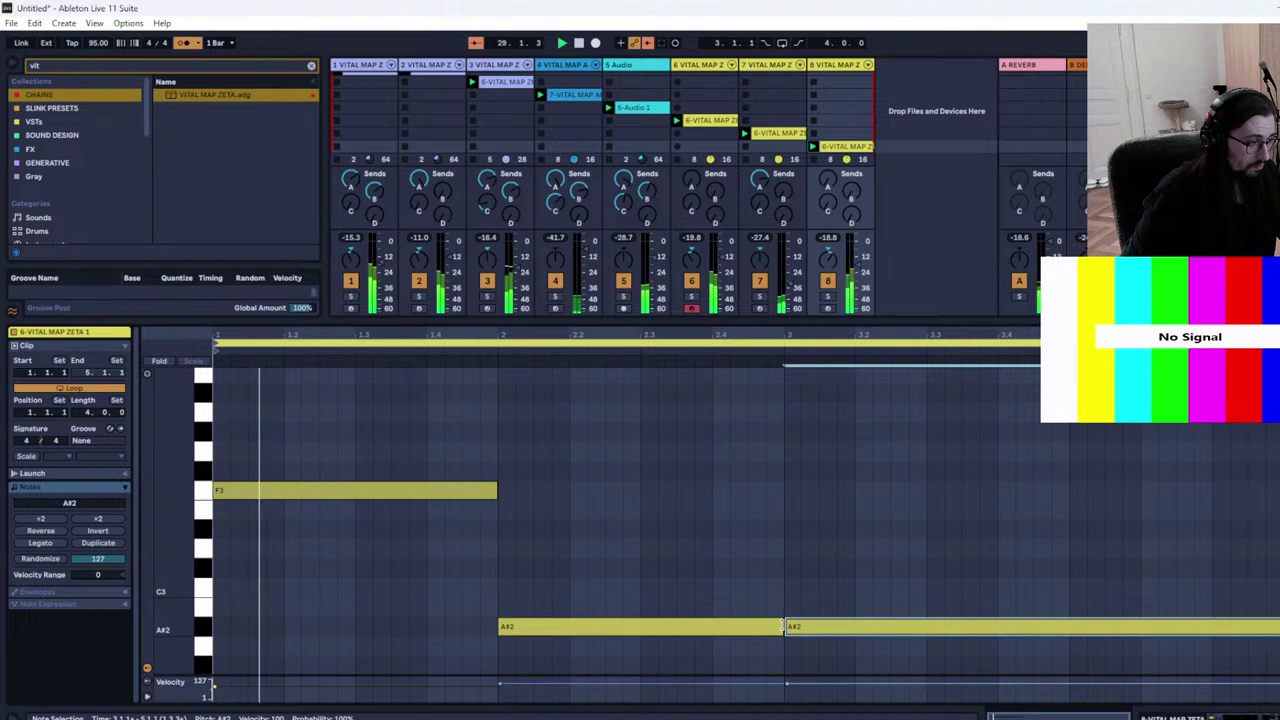
drag(782, 627, 1279, 662)
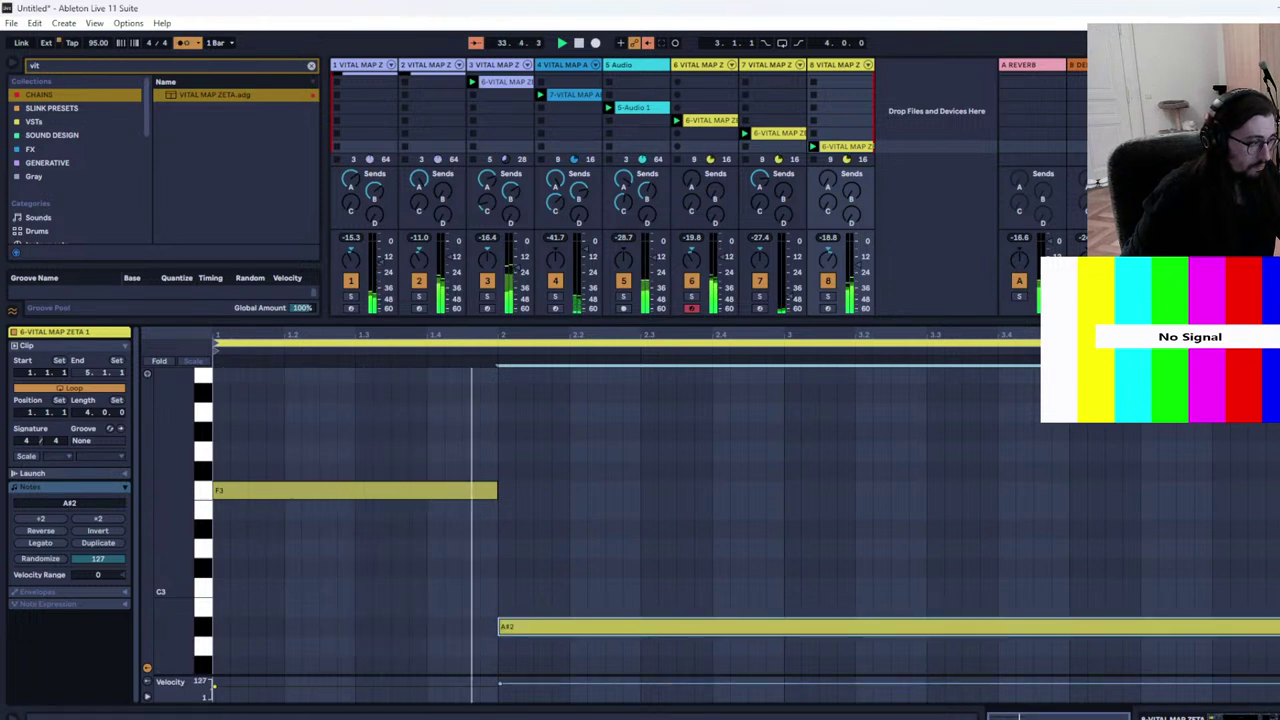
drag(500, 684, 500, 693)
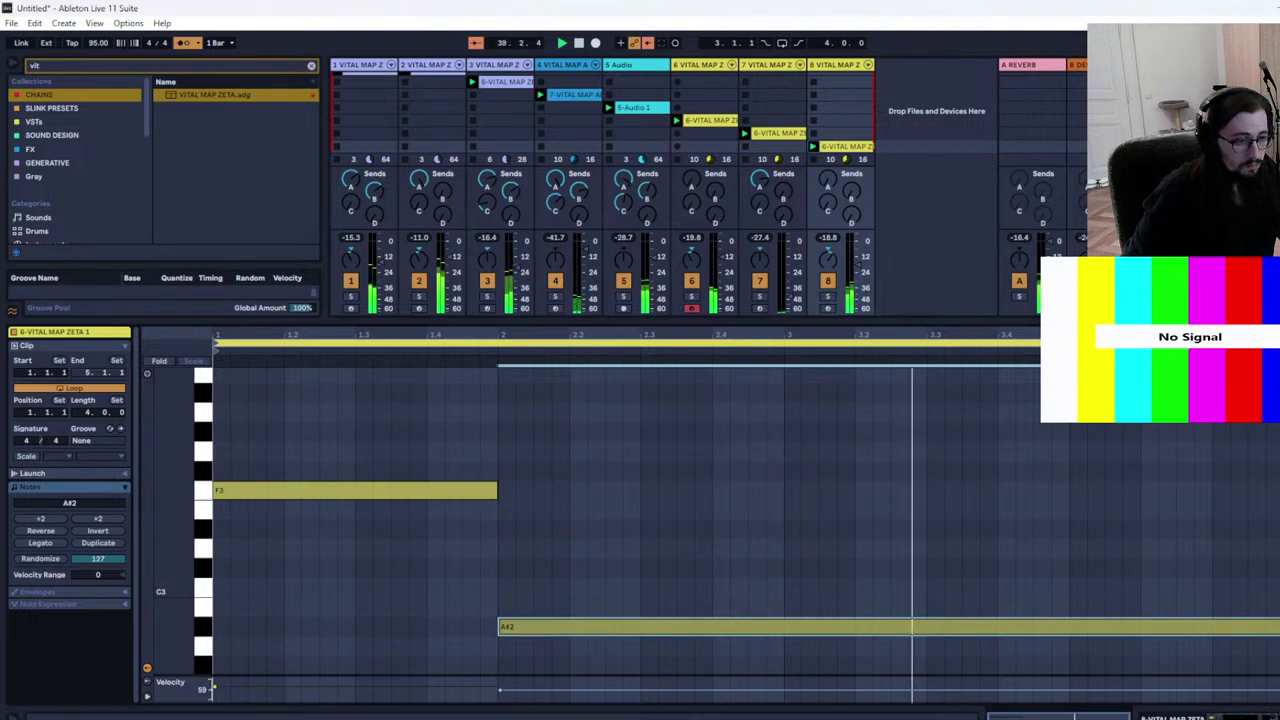
Hide the clip's note editor and insert a new MIDI track after track 8
key(ctrl+alt+l)
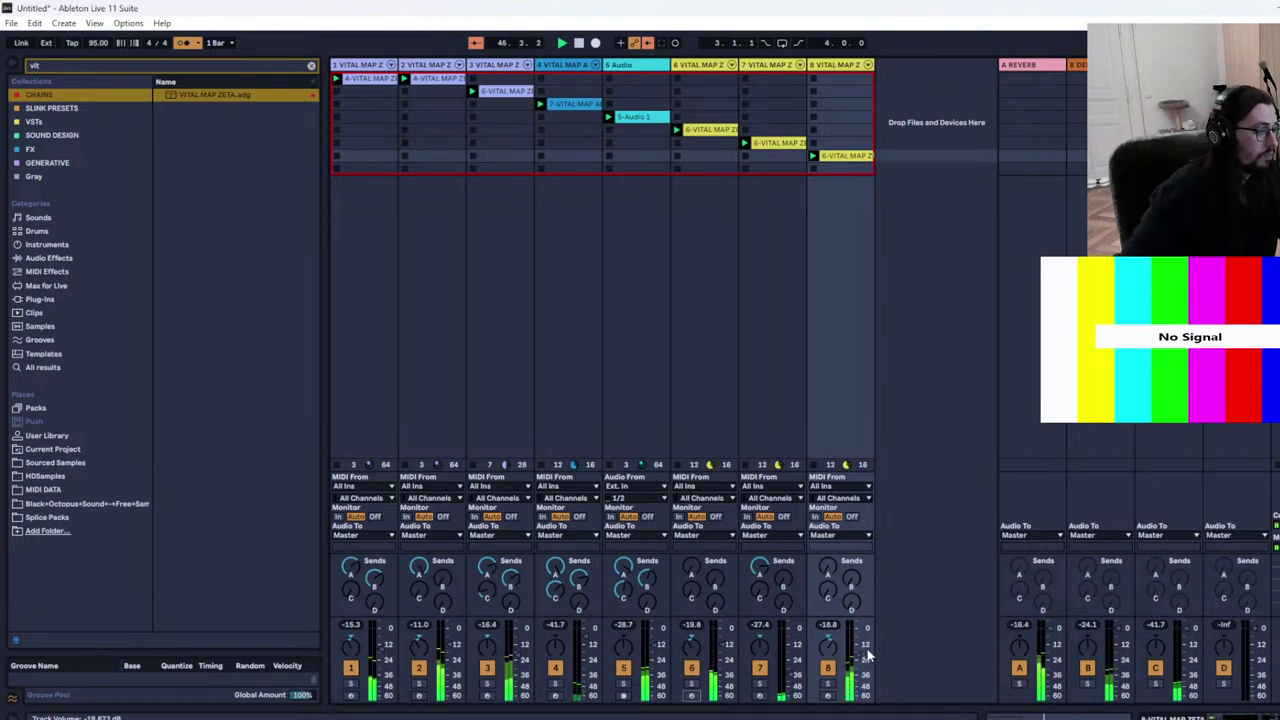
right_click(891, 166)
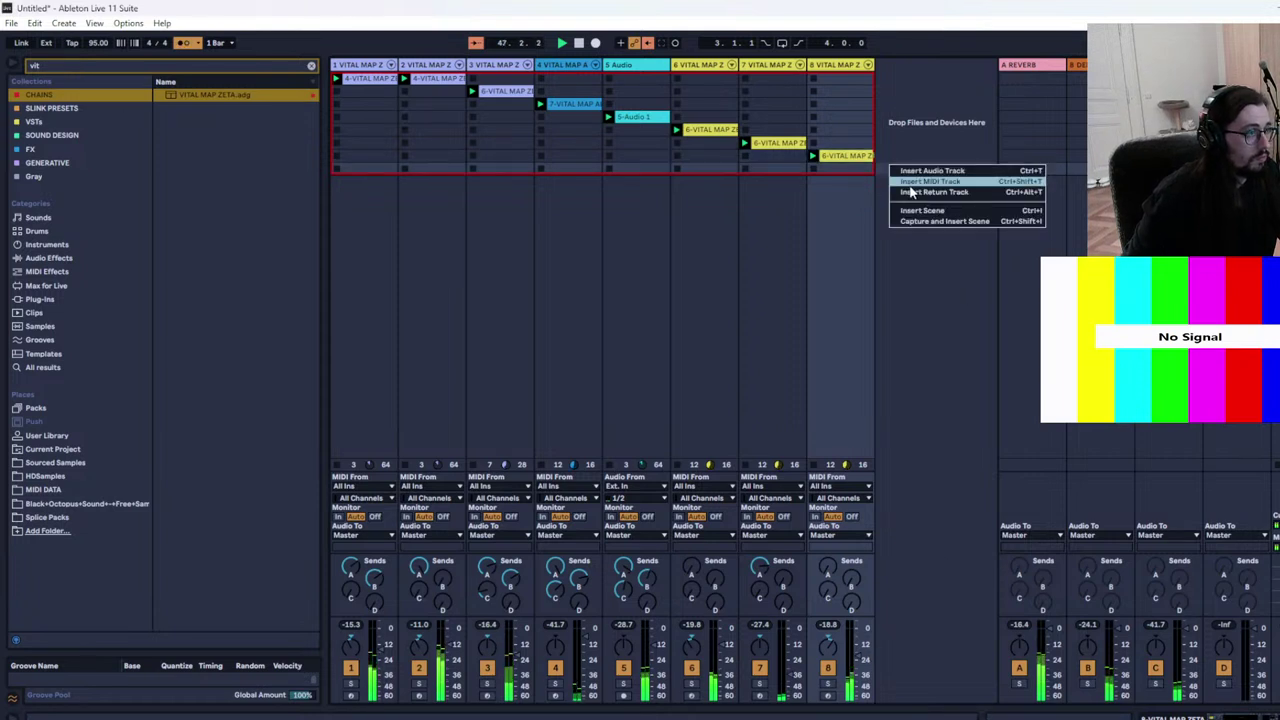
click(914, 183)
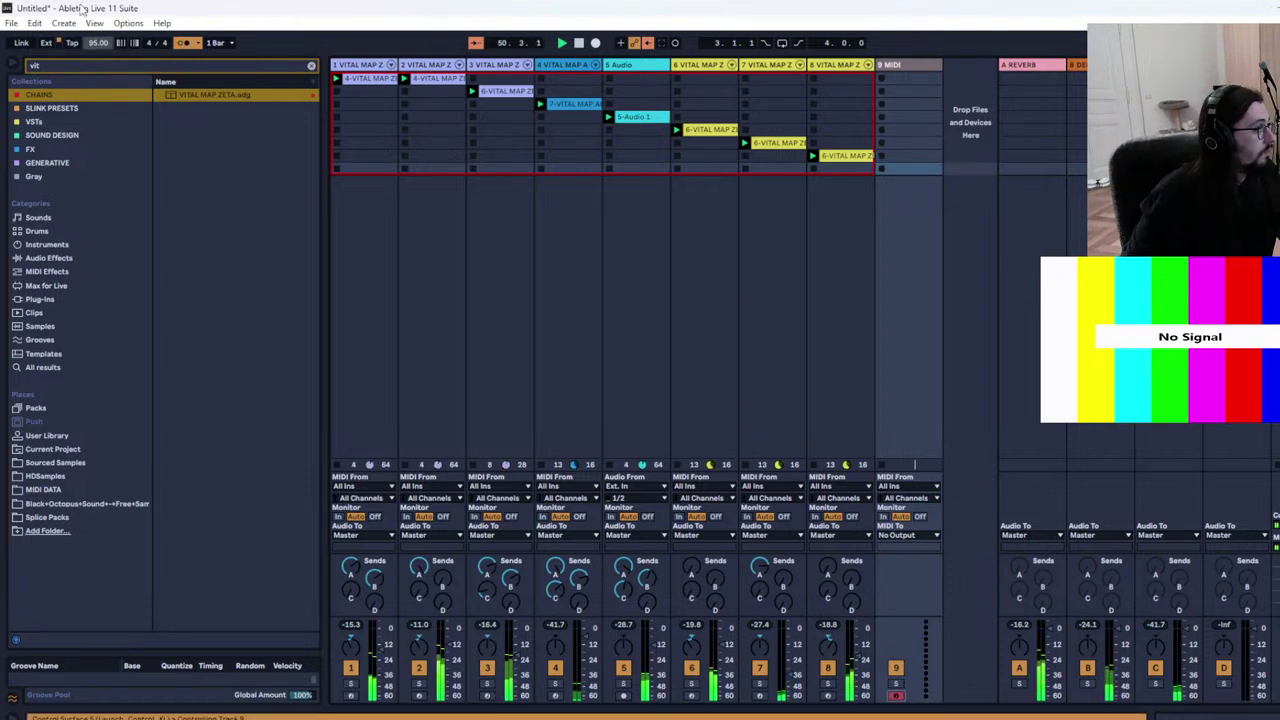
Load the VITAL MAP ZETA rack onto the new MIDI track, closing track 6's plug-in windows
double_click(215, 95)
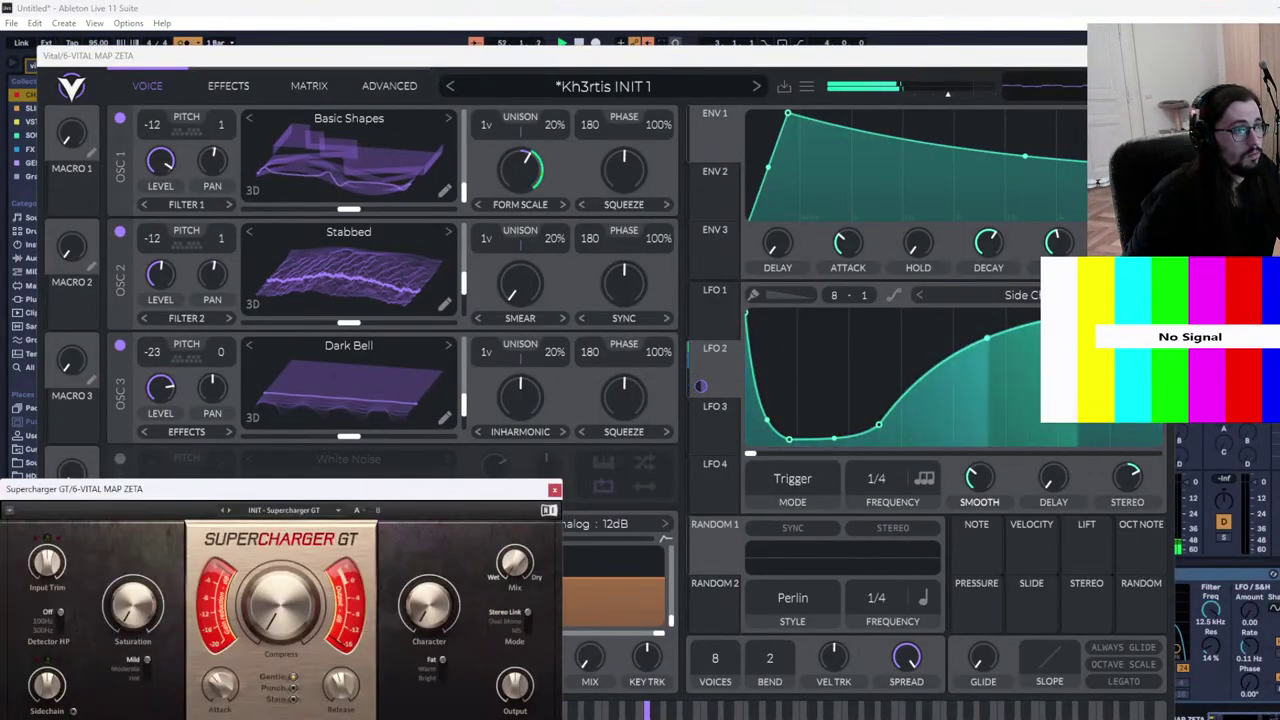
click(1167, 56)
click(555, 491)
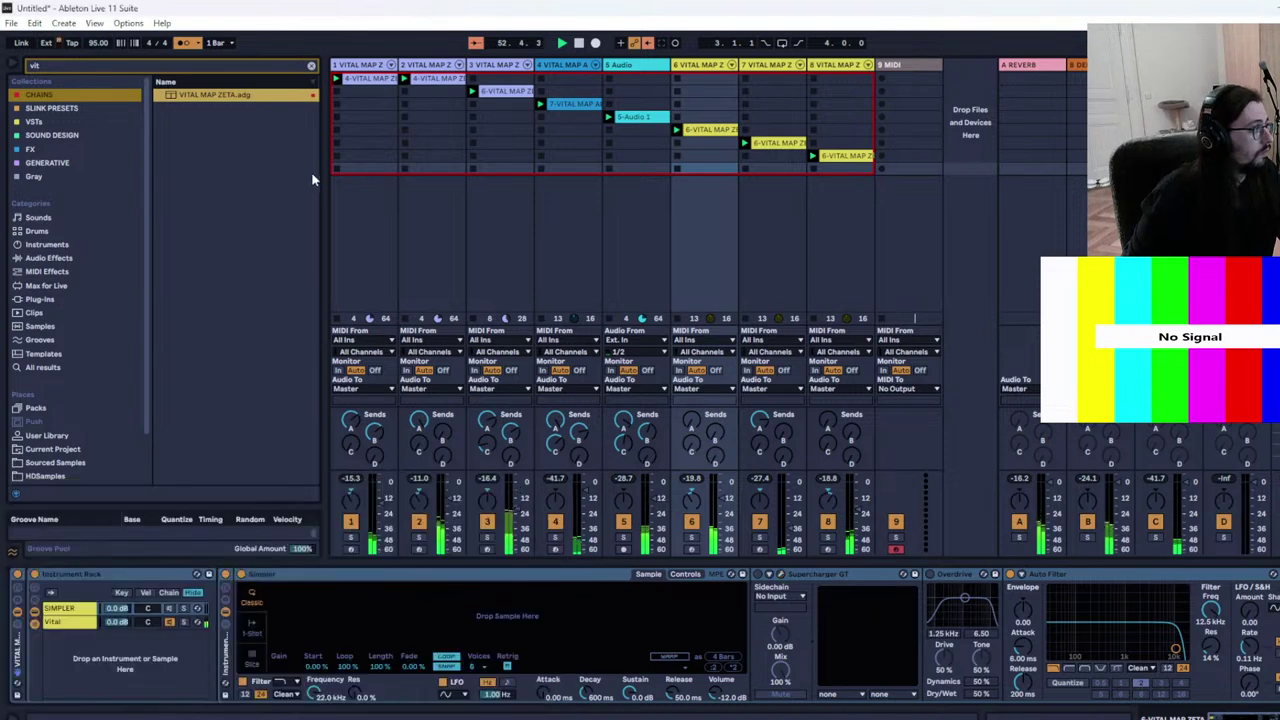
click(917, 72)
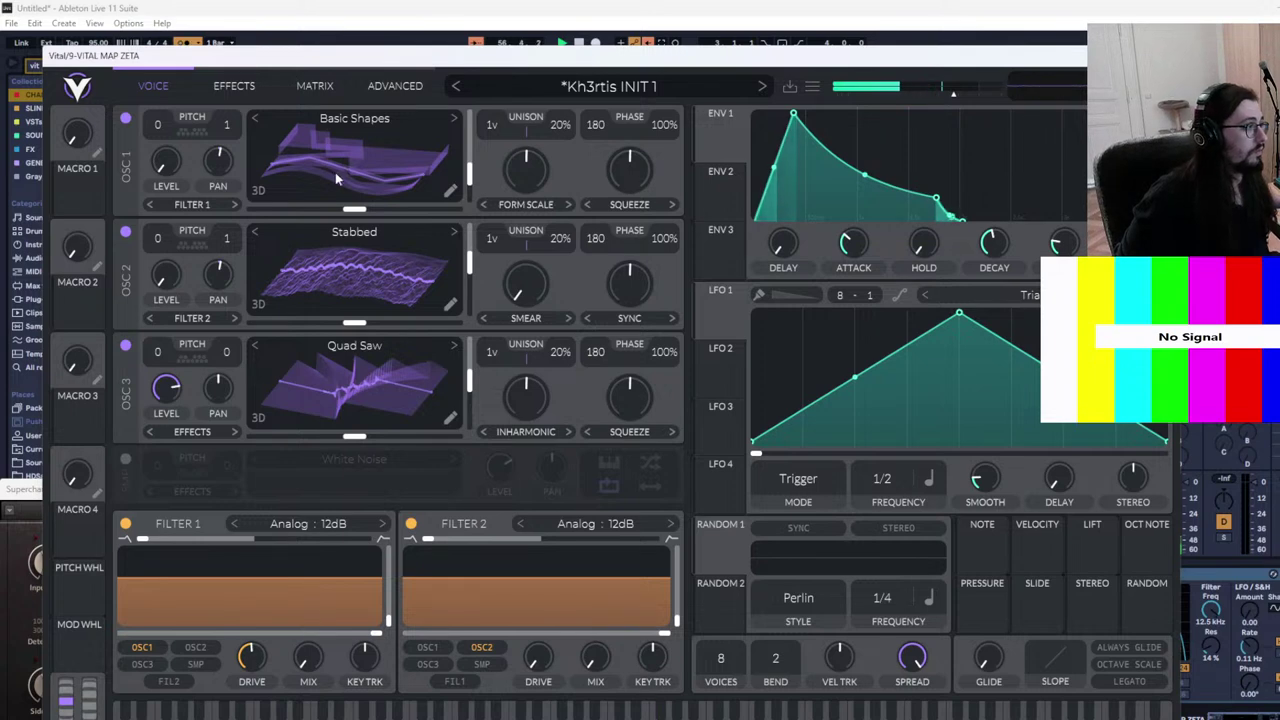
In track 9's Vital, transpose oscillator 1 to 7, raise its wavetable frame and shorten envelope 1's attack
drag(157, 124, 170, 86)
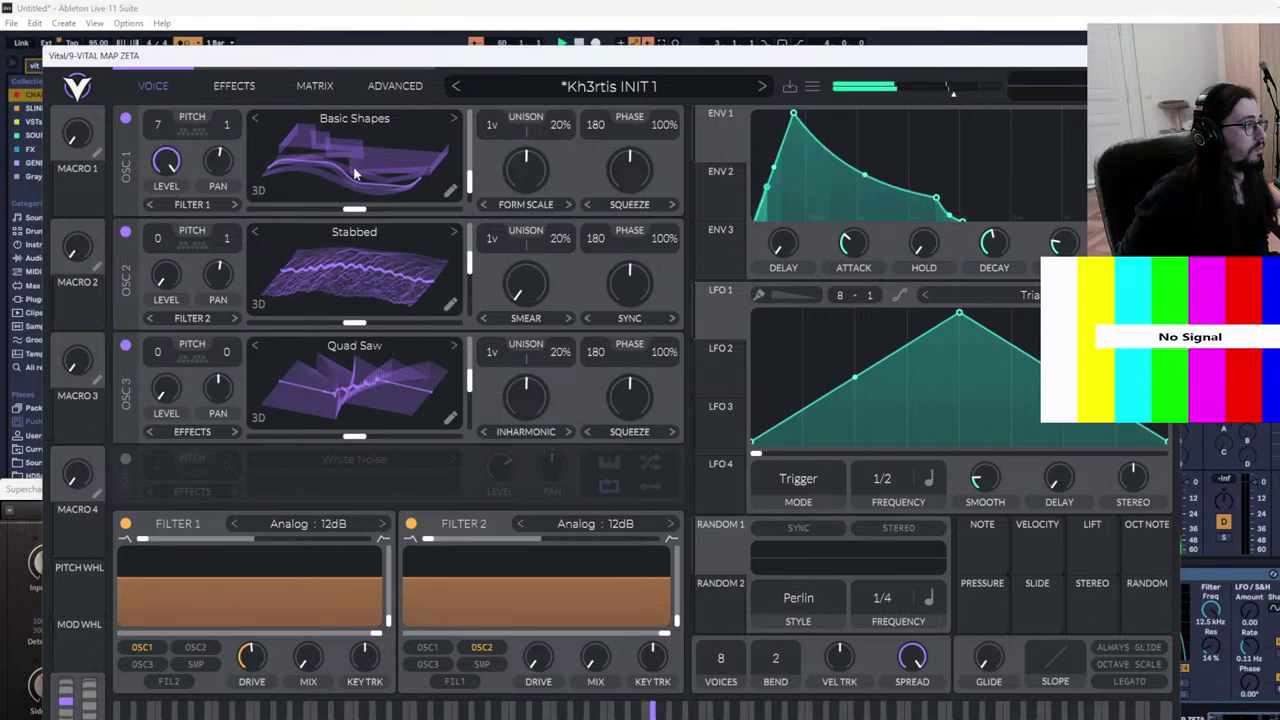
mouse_move(355, 174)
mouse_down()
mouse_move(369, 180)
mouse_move(355, 161)
mouse_up()
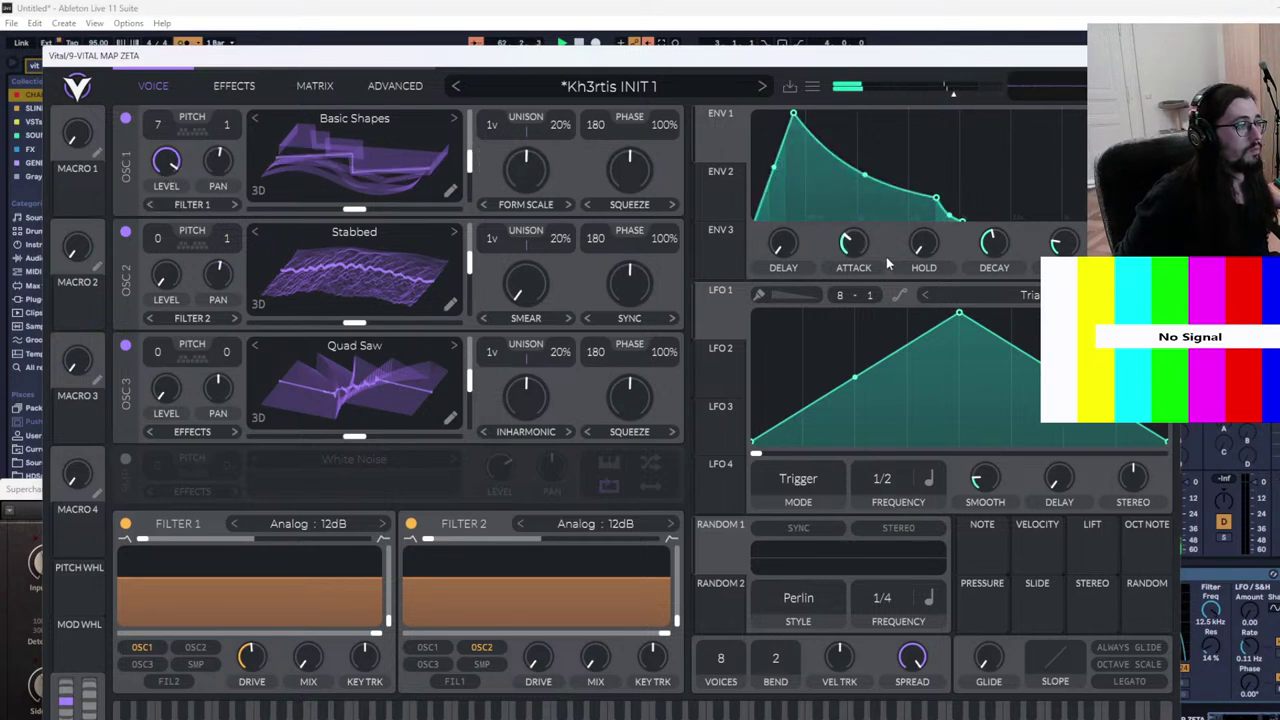
drag(856, 247, 859, 271)
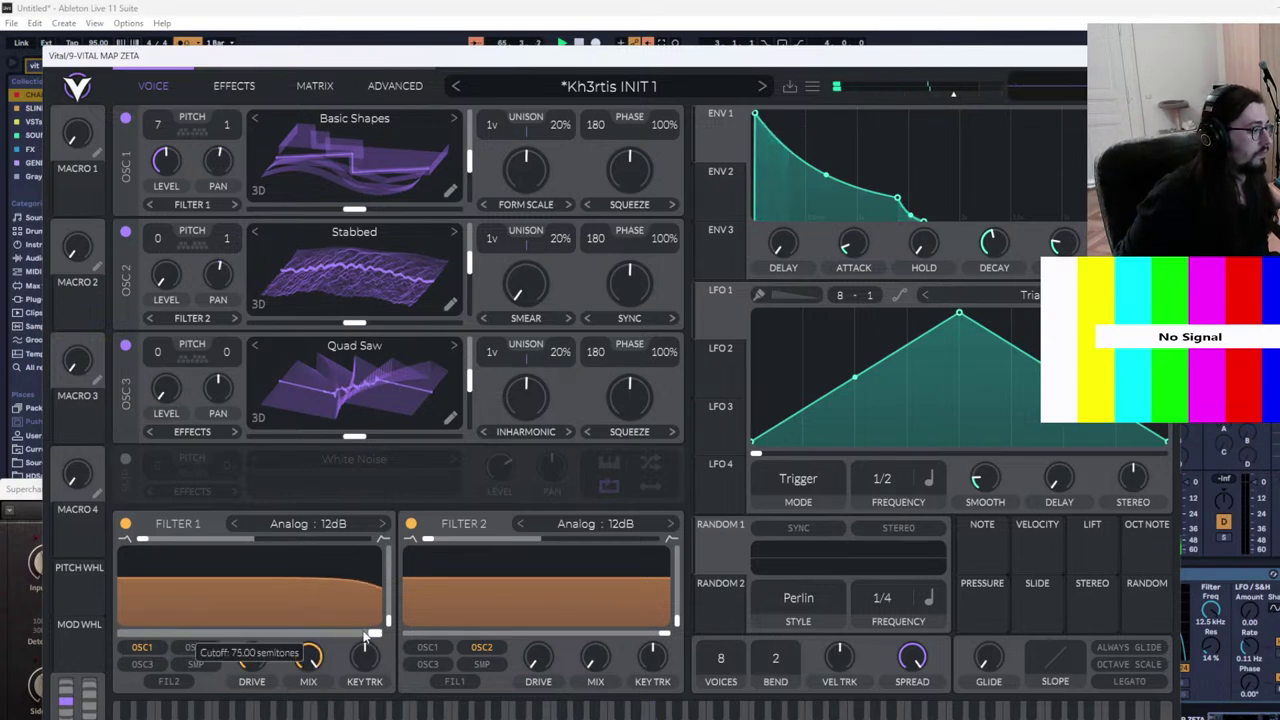
Lower filter 1's cutoff with some added resonance, and add a short glide with a curved slope
drag(360, 630, 227, 627)
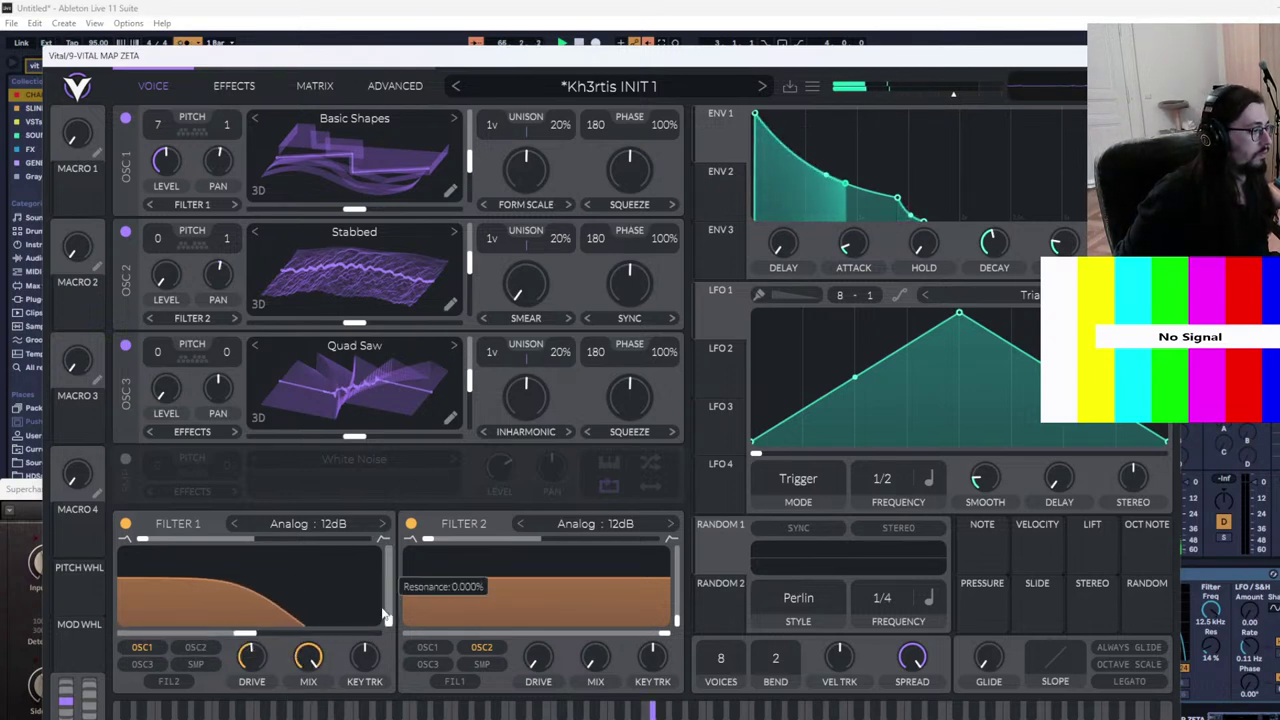
drag(388, 620, 390, 573)
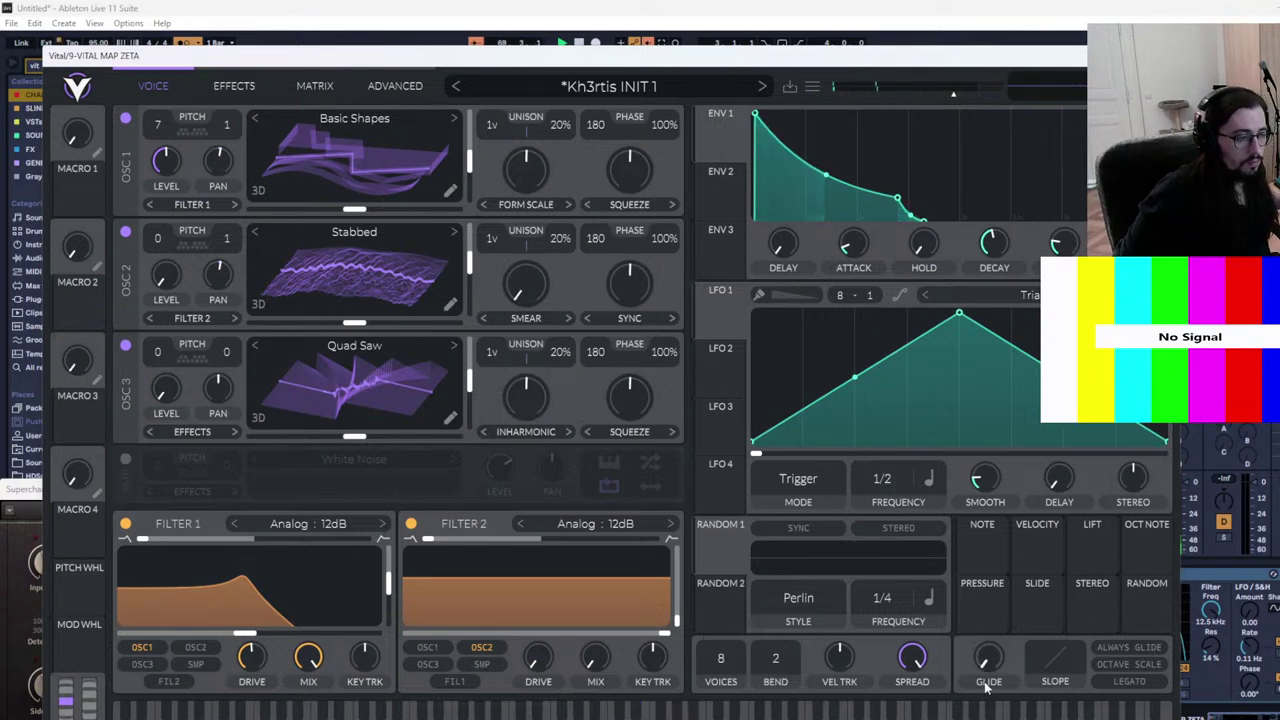
drag(988, 662, 990, 705)
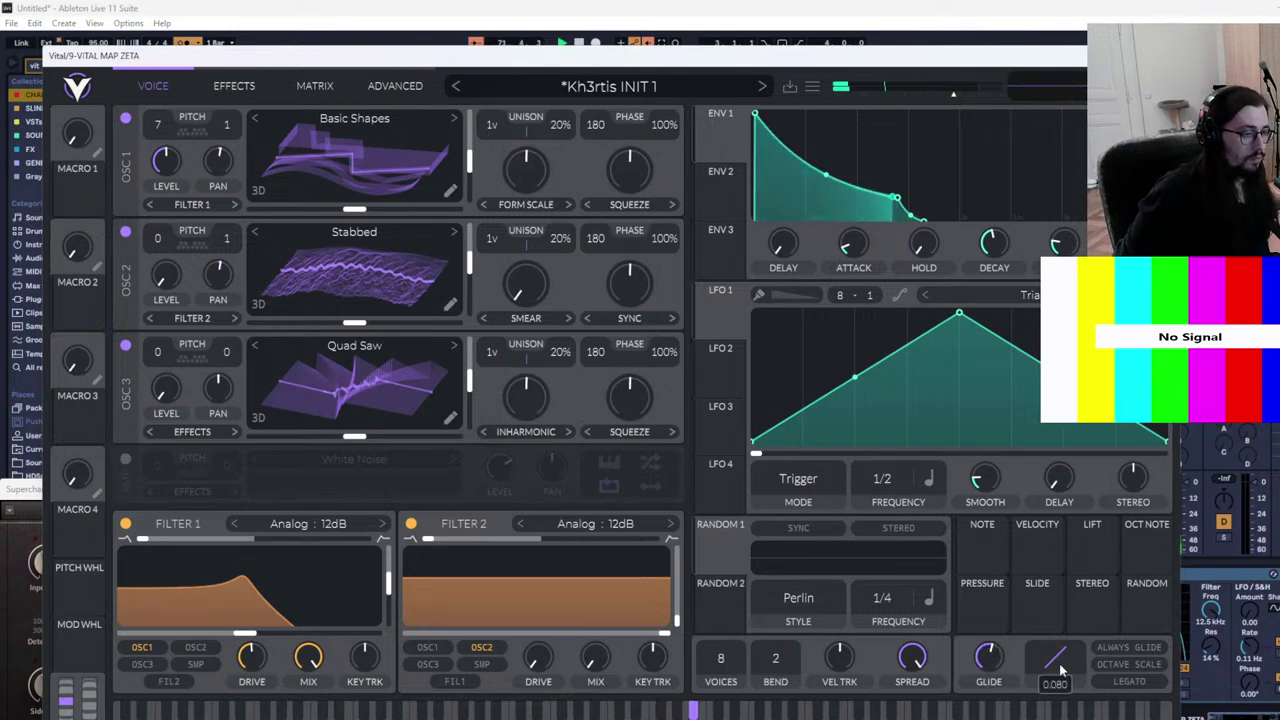
drag(1058, 666, 995, 707)
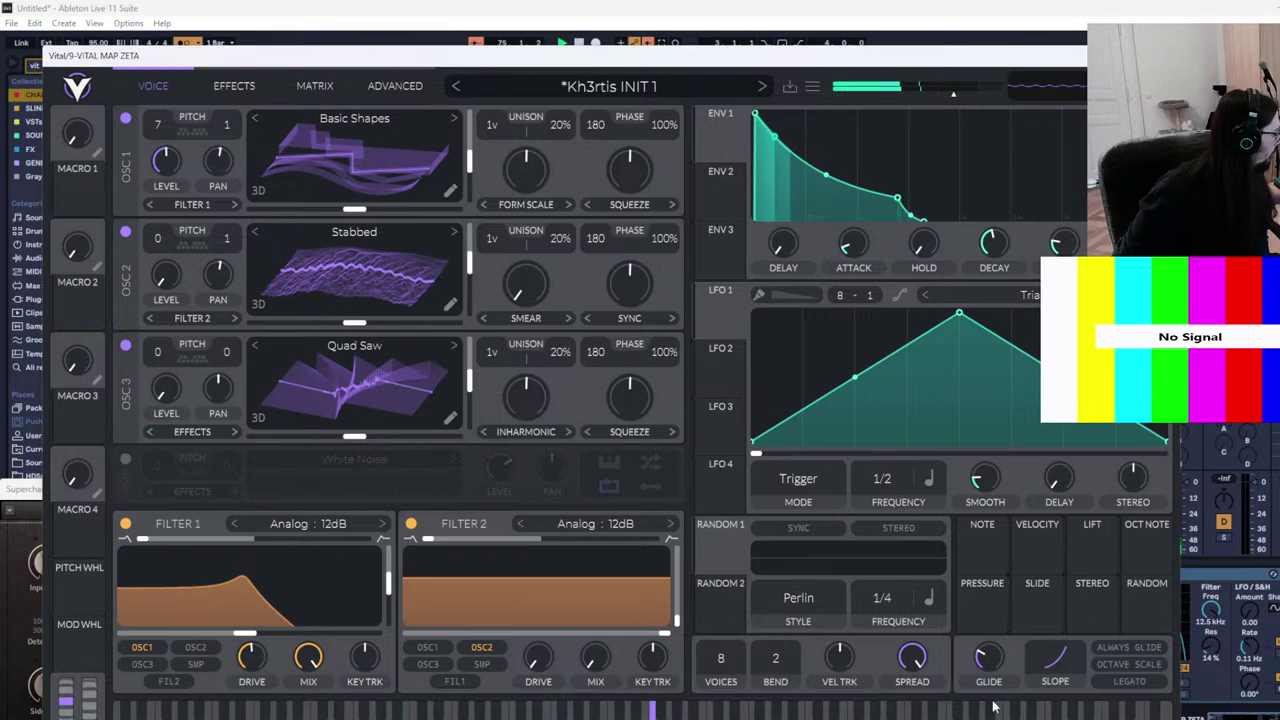
click(418, 90)
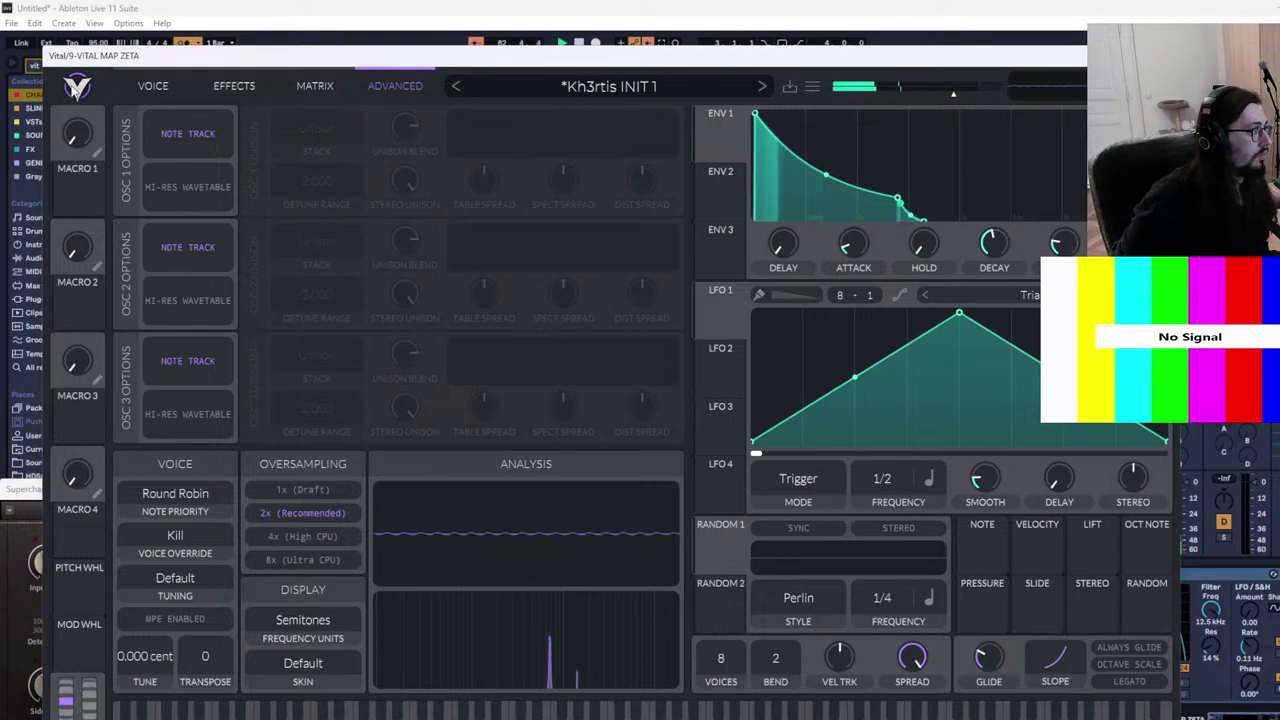
click(76, 84)
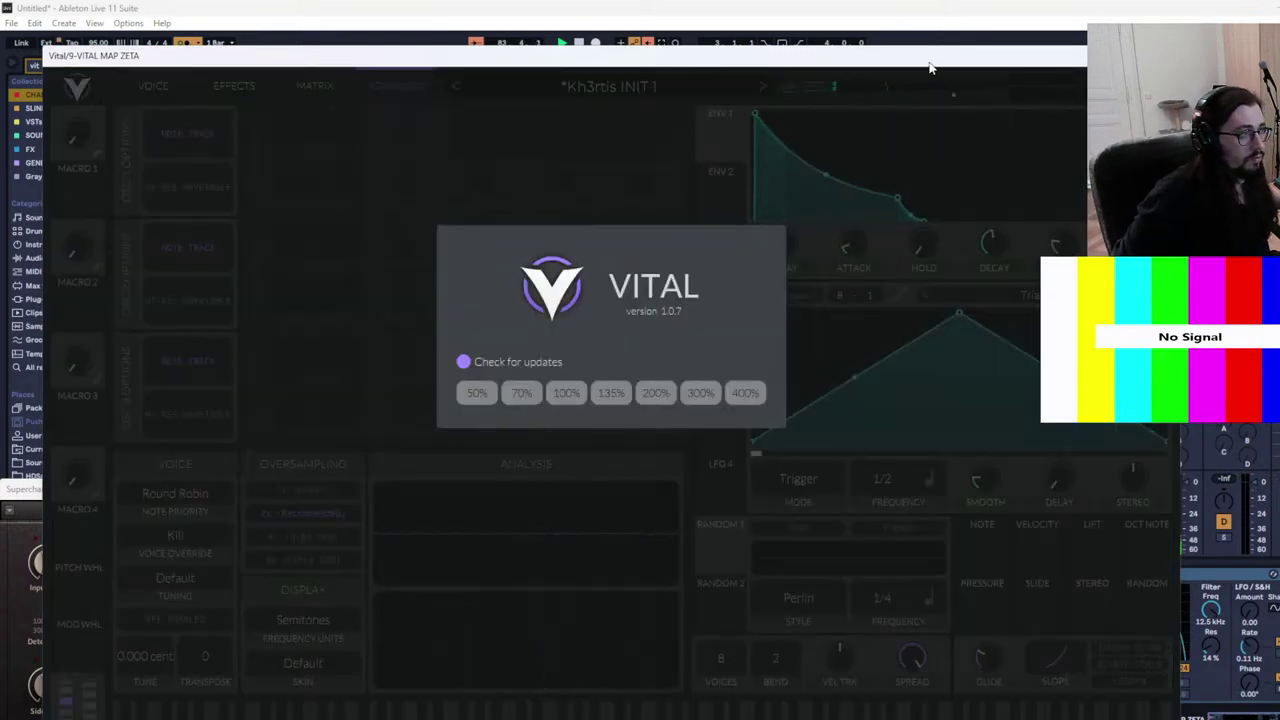
click(818, 92)
click(812, 88)
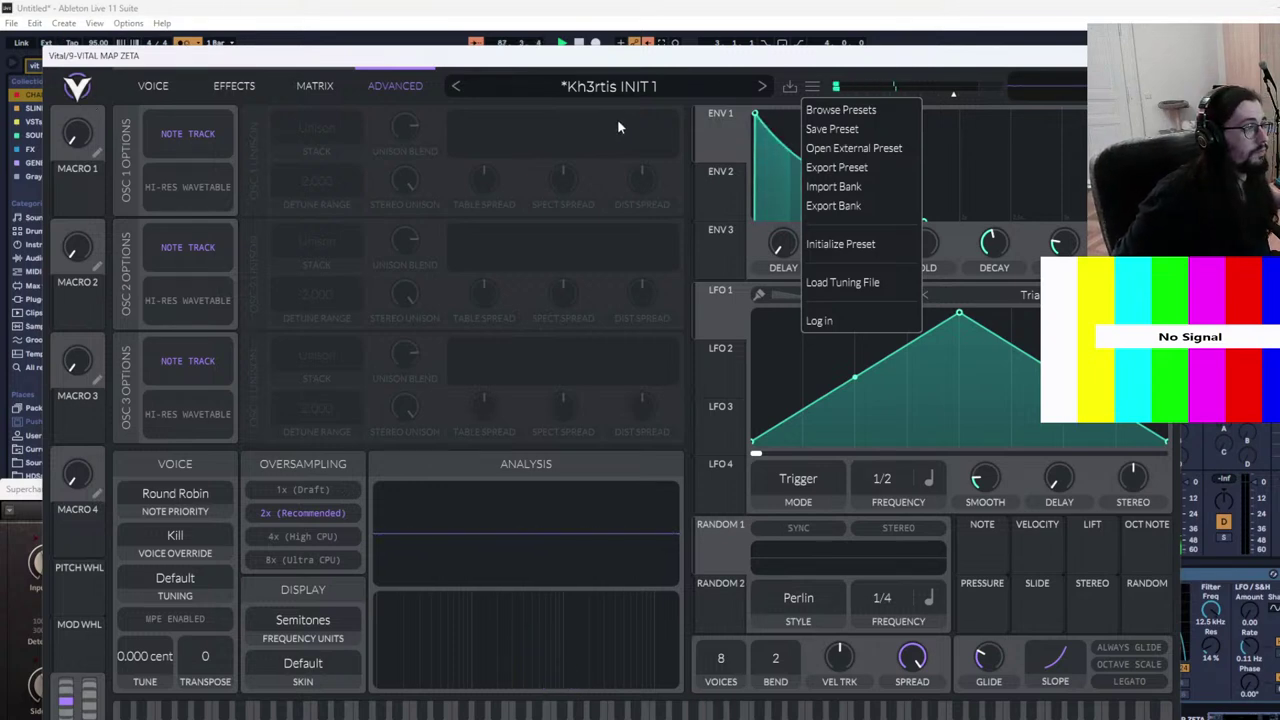
click(661, 86)
click(648, 88)
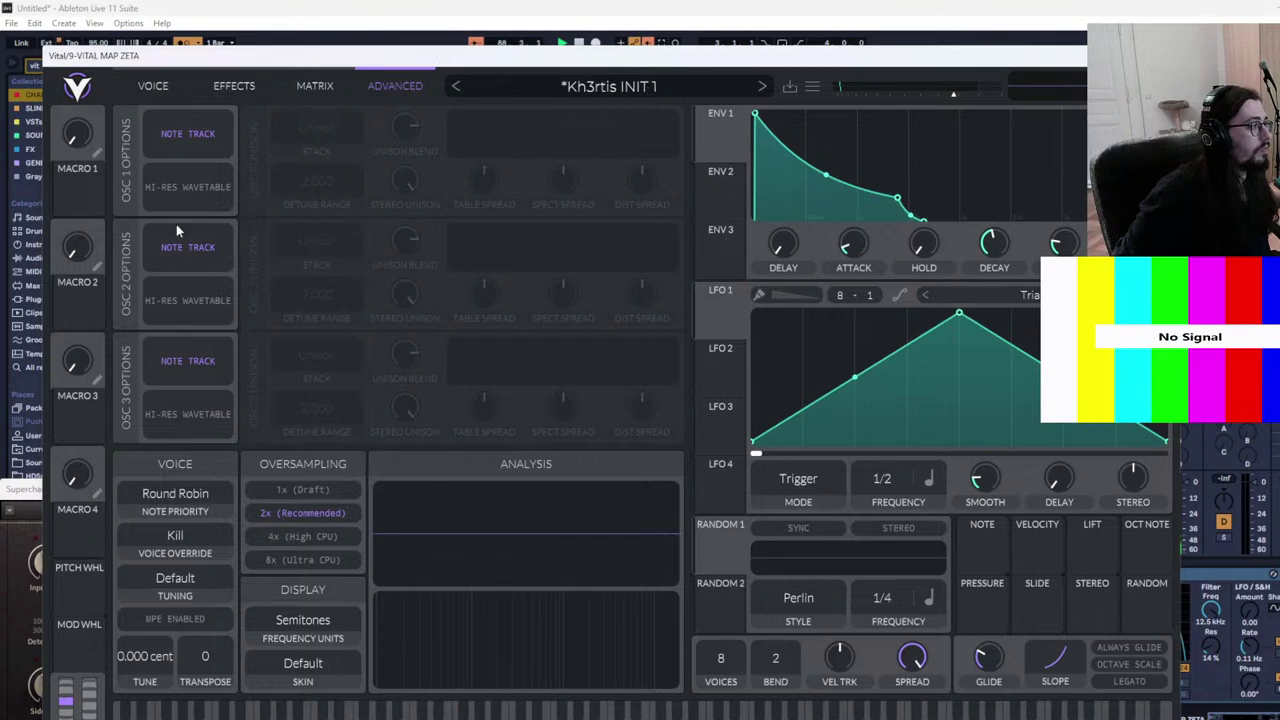
click(160, 86)
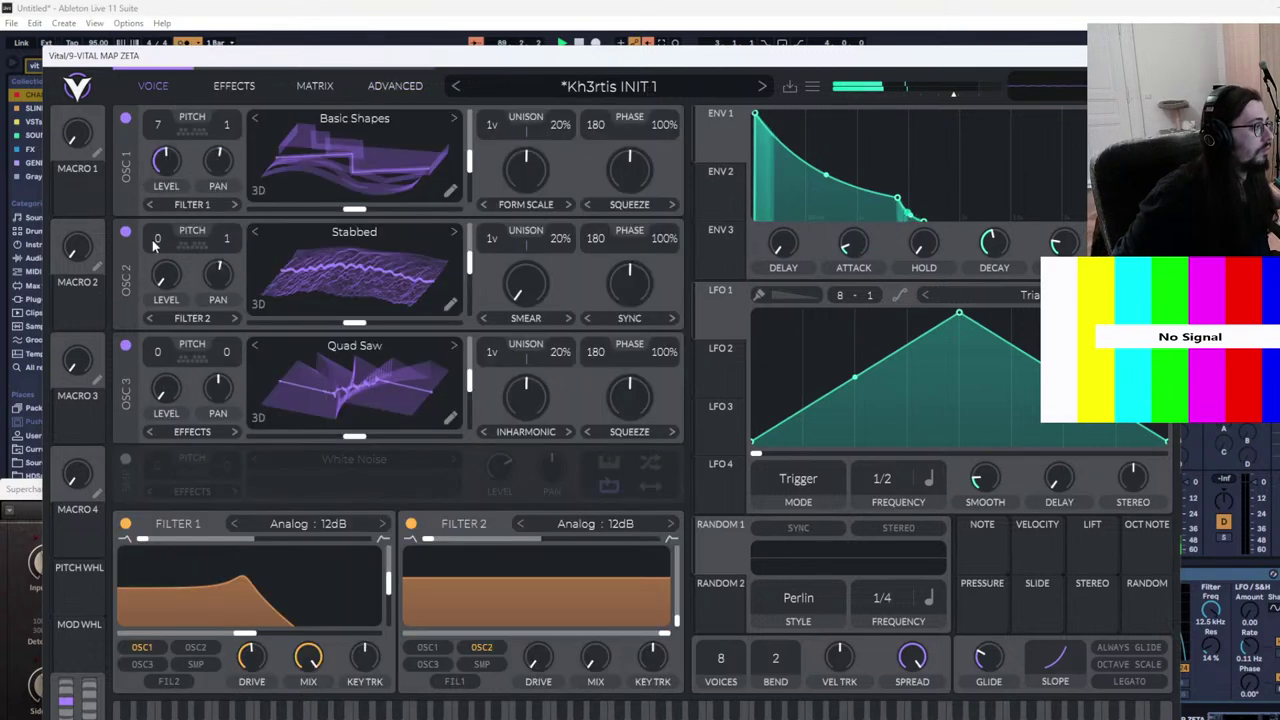
Raise oscillator 2's level to about halfway, try lower transpositions and return its transpose to 0
drag(166, 272, 185, 238)
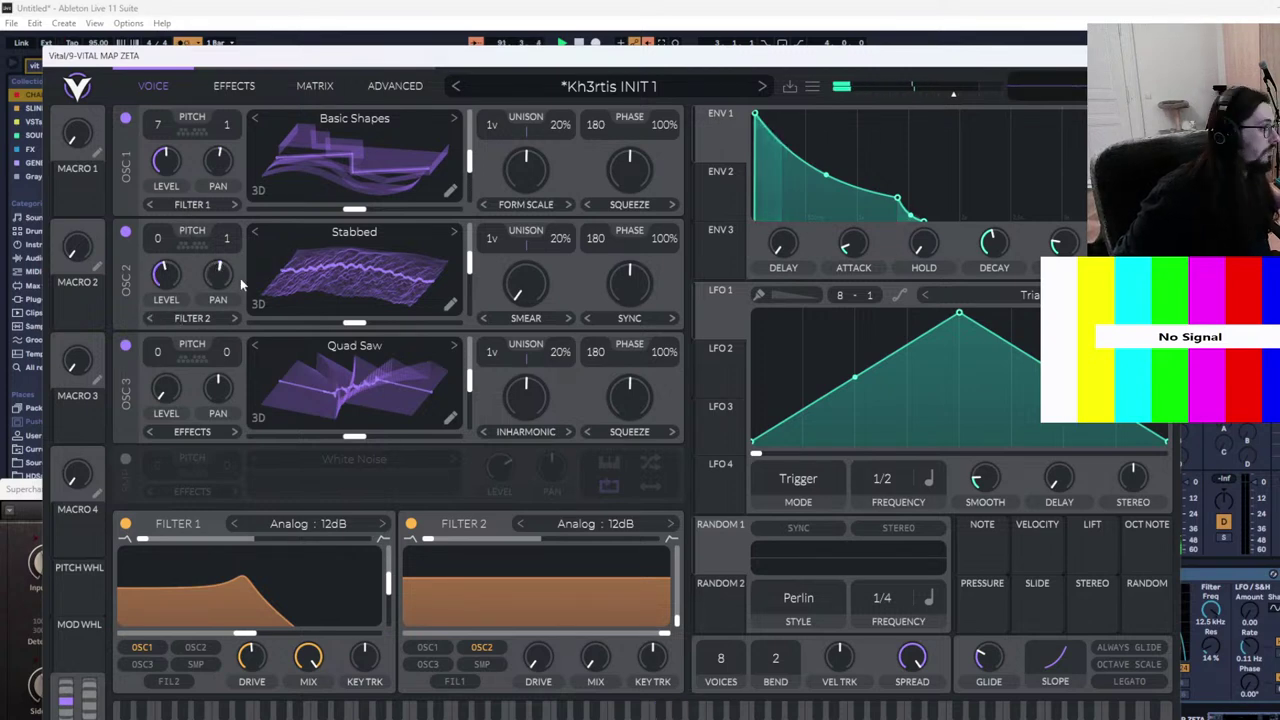
drag(160, 244, 167, 275)
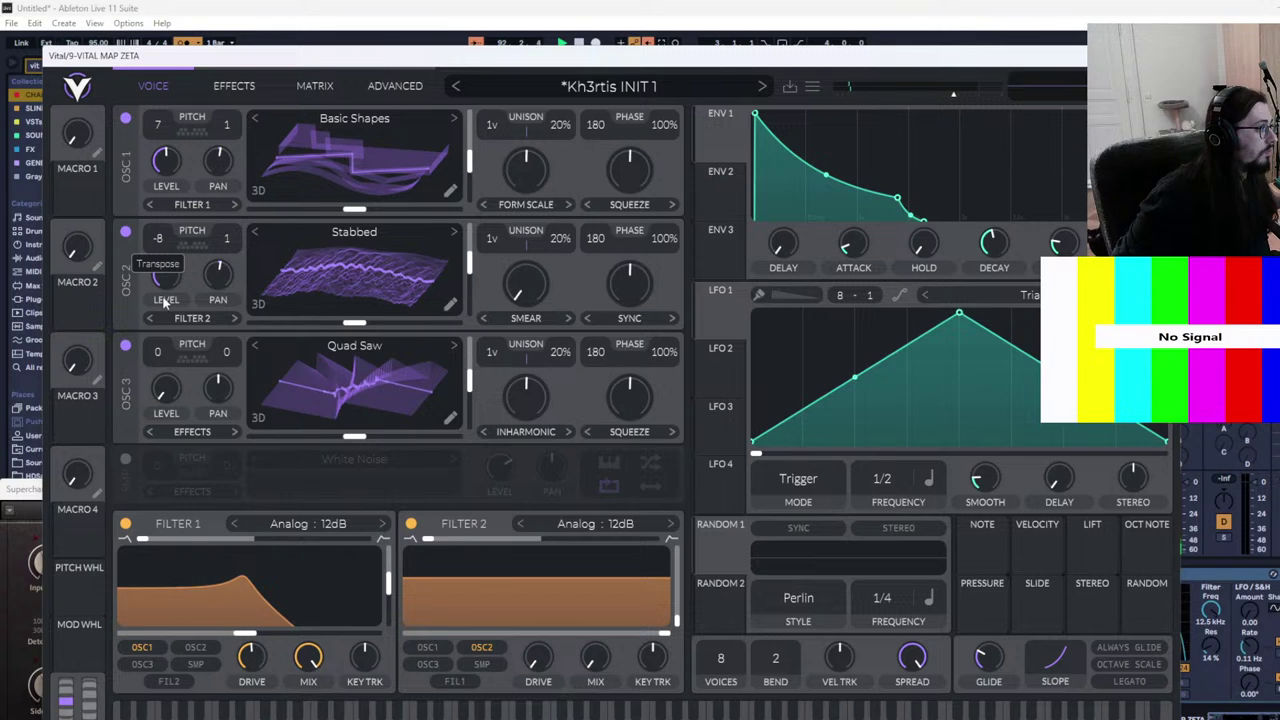
drag(157, 328, 157, 308)
drag(158, 263, 164, 239)
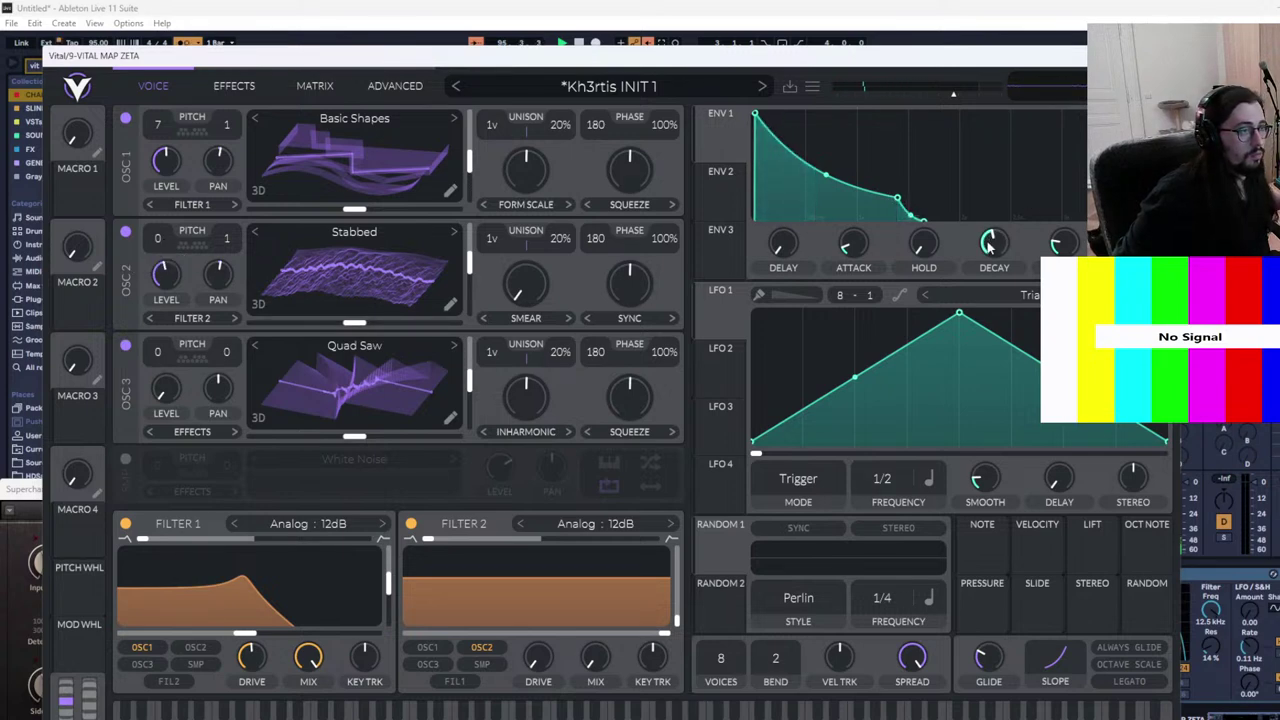
Lengthen envelope 1's decay considerably and add a little hold
drag(988, 247, 984, 207)
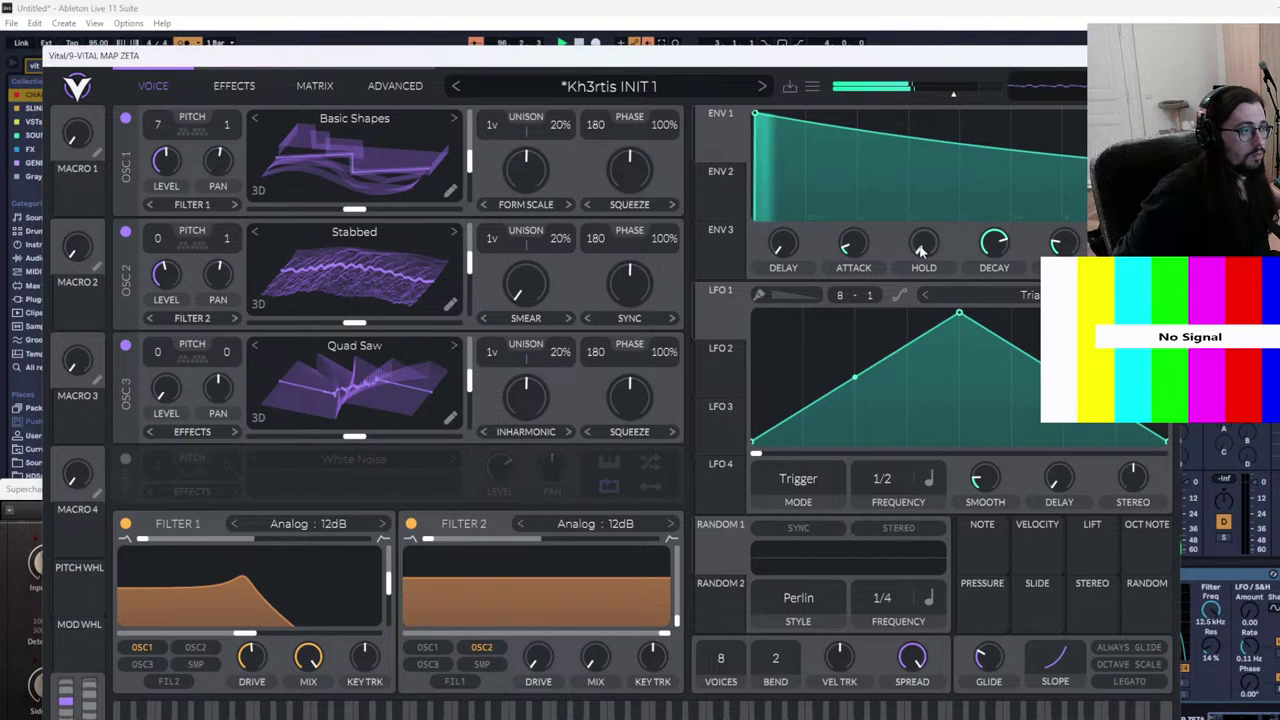
drag(914, 250, 920, 208)
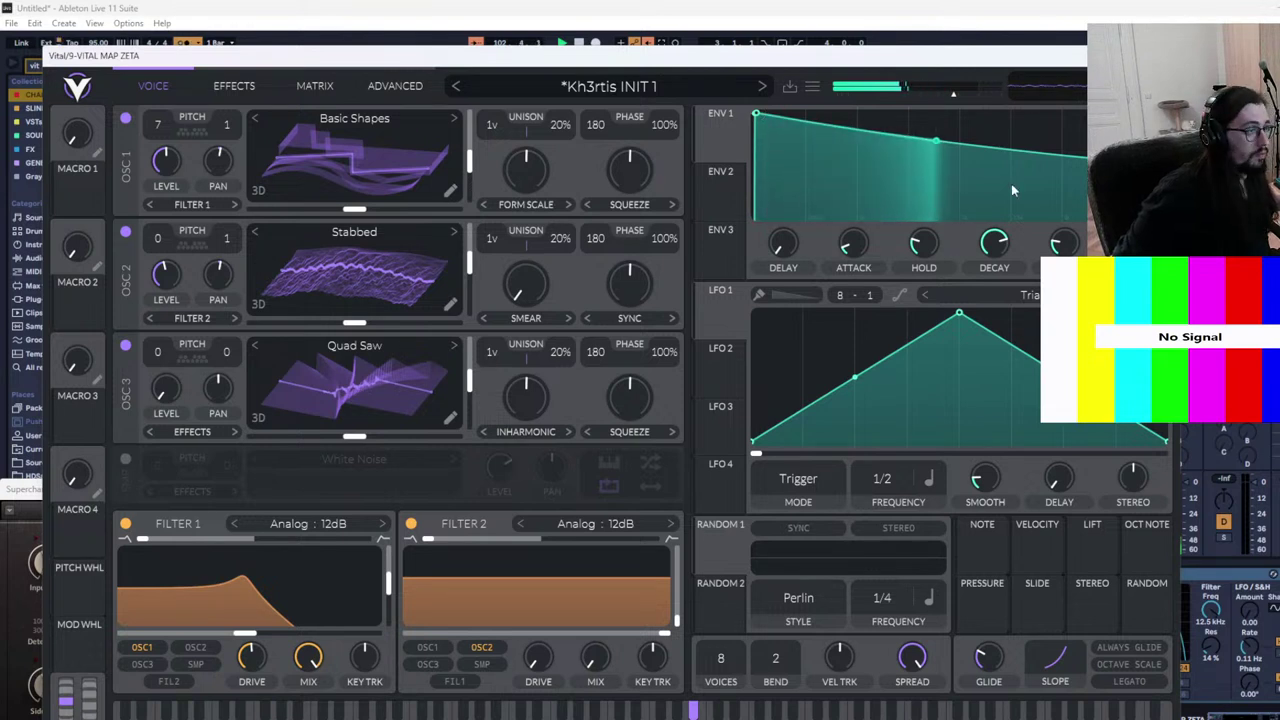
mouse_move(1001, 246)
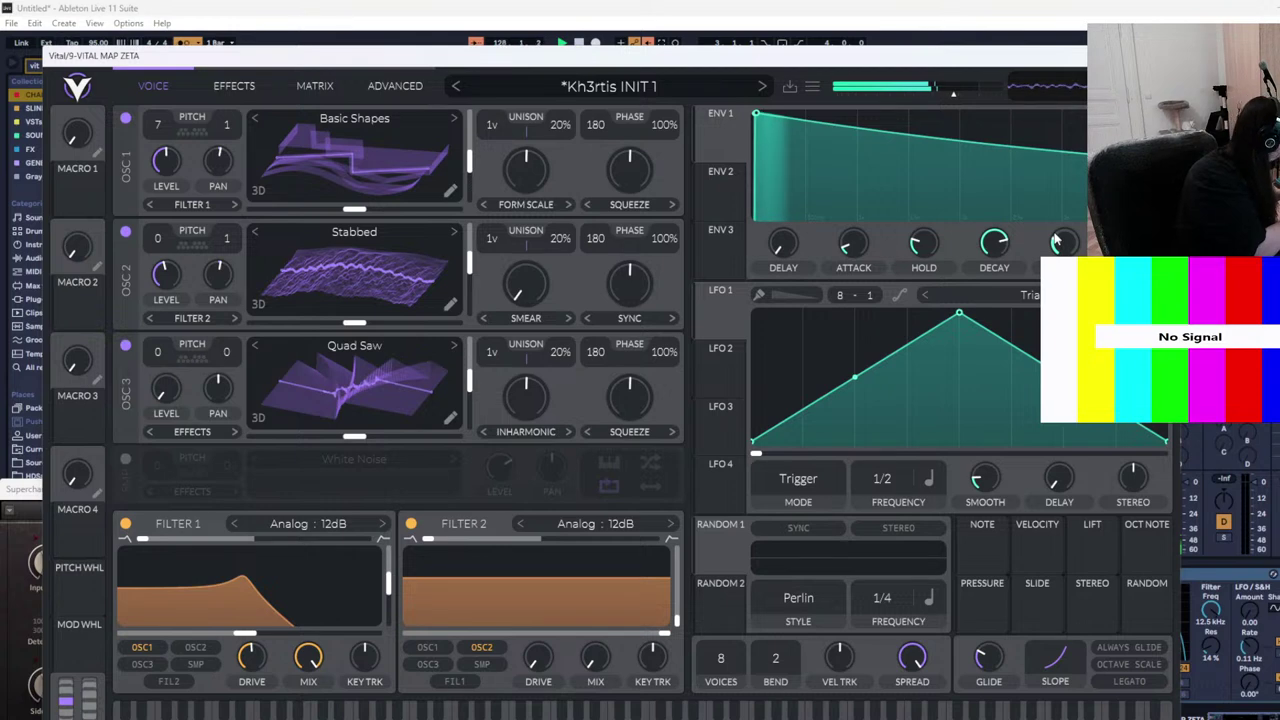
key(Left)
key(Left)
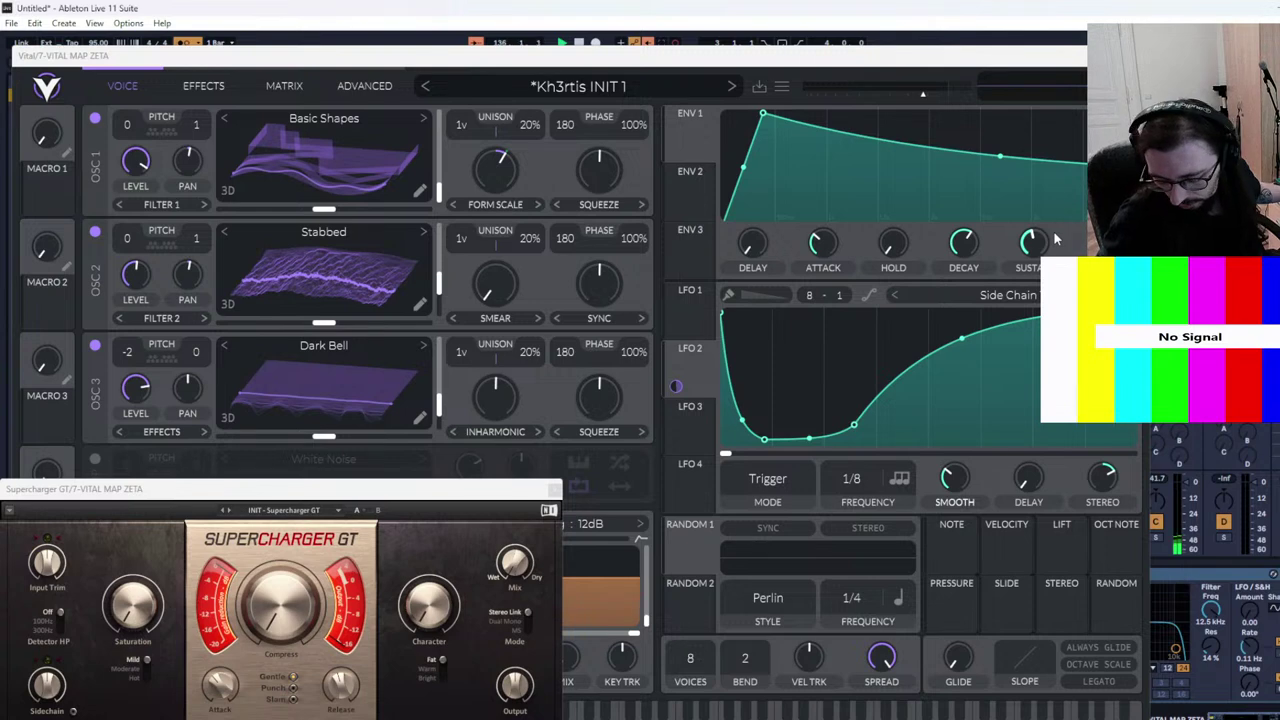
key(Right)
key(Right)
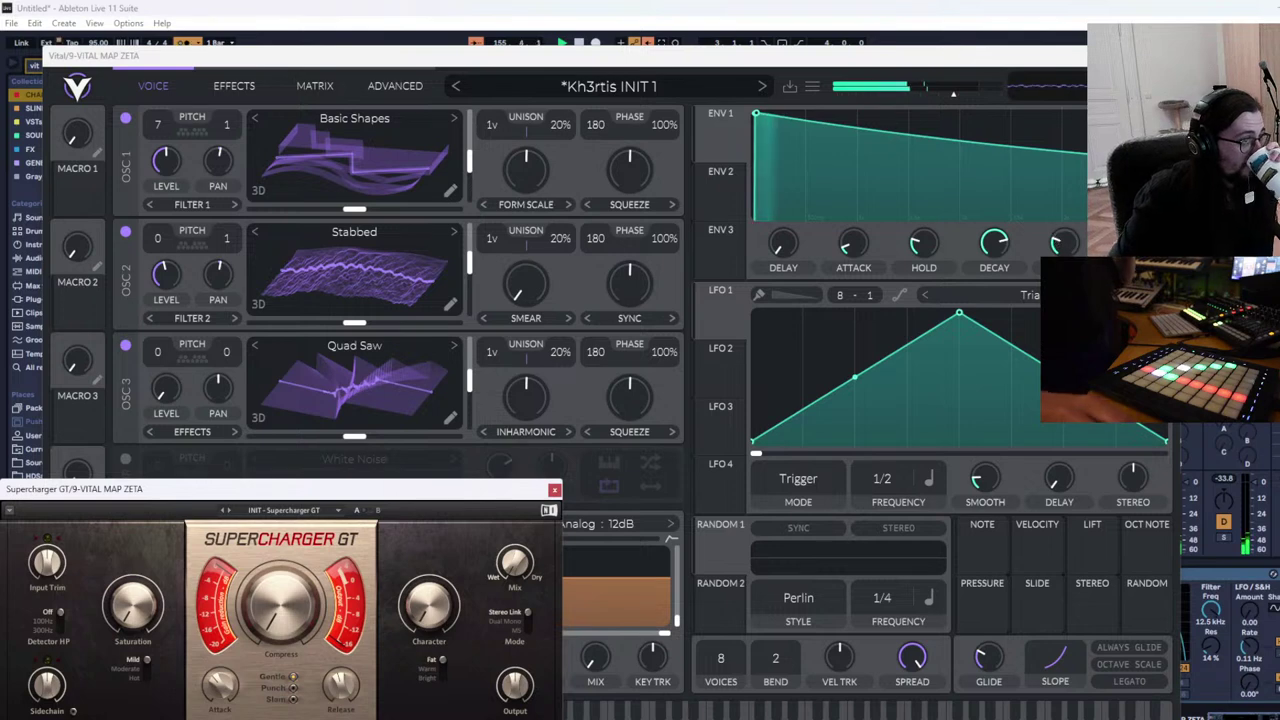
Close track 9's plug-in windows and remove the lower of its two clips
click(1056, 239)
click(1172, 56)
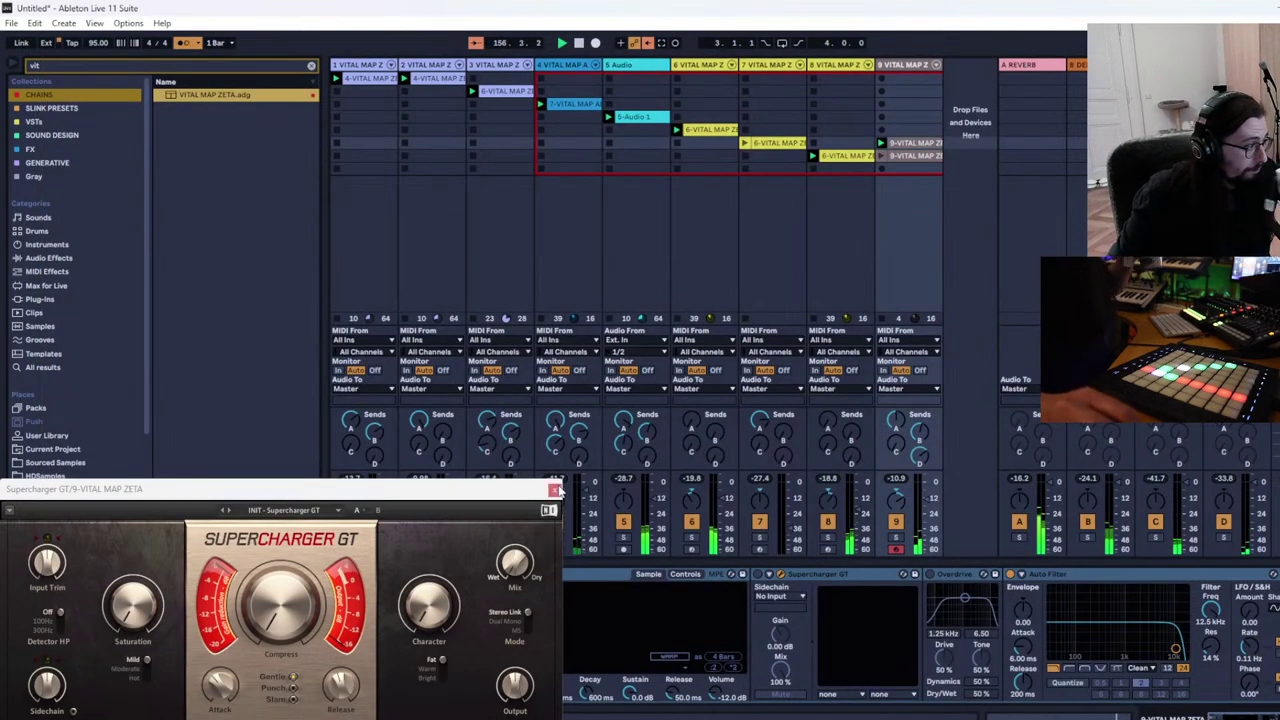
click(556, 490)
right_click(899, 147)
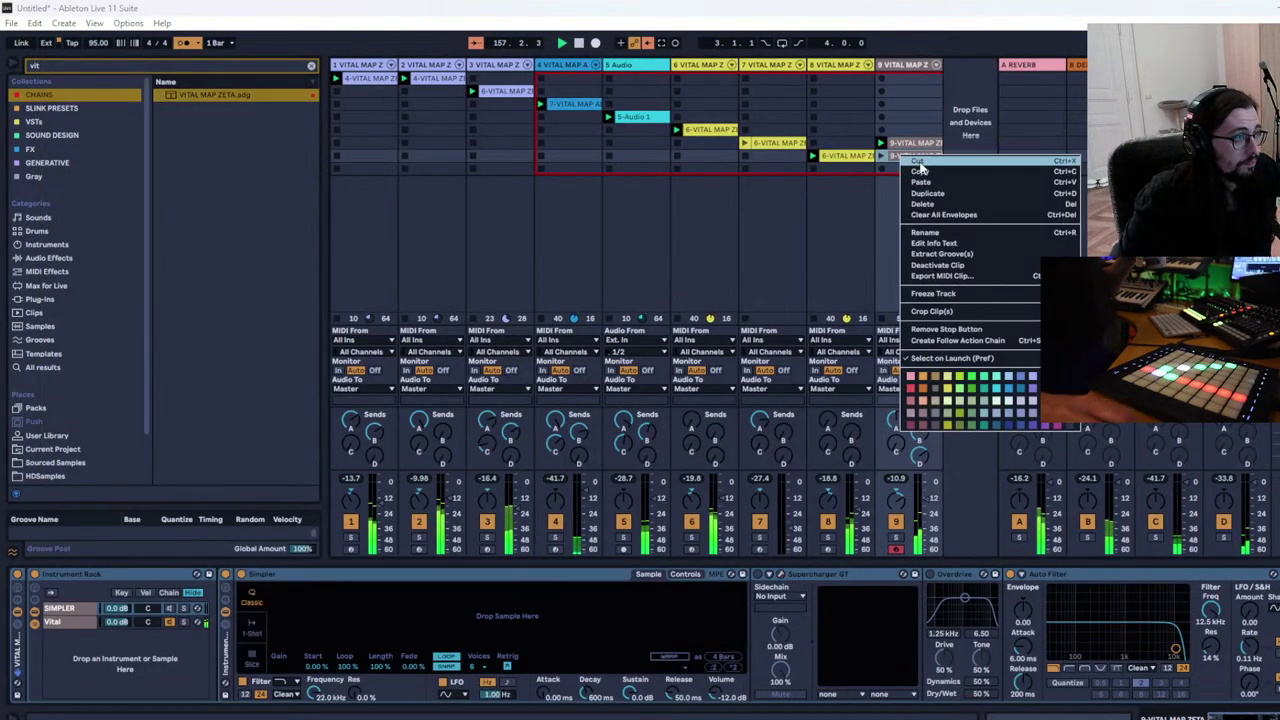
click(936, 117)
Insert a new MIDI track after track 9 and load the VITAL MAP ZETA rack onto it
right_click(970, 80)
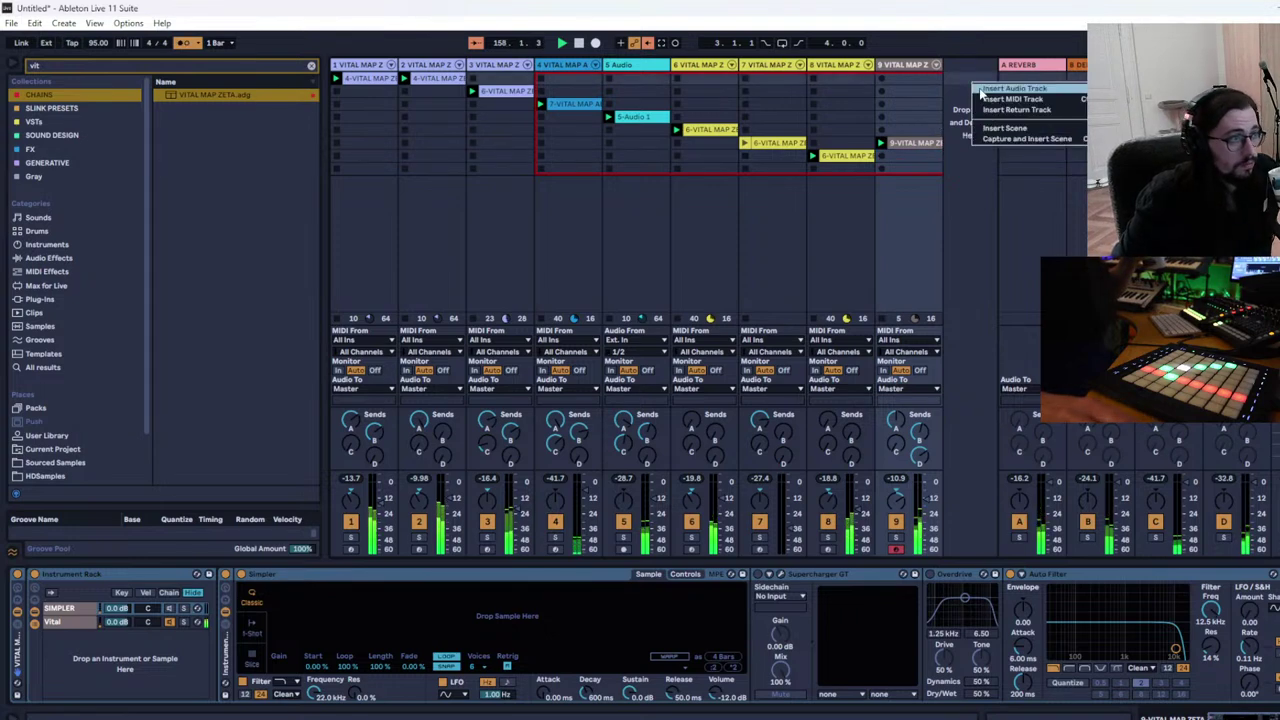
click(1014, 99)
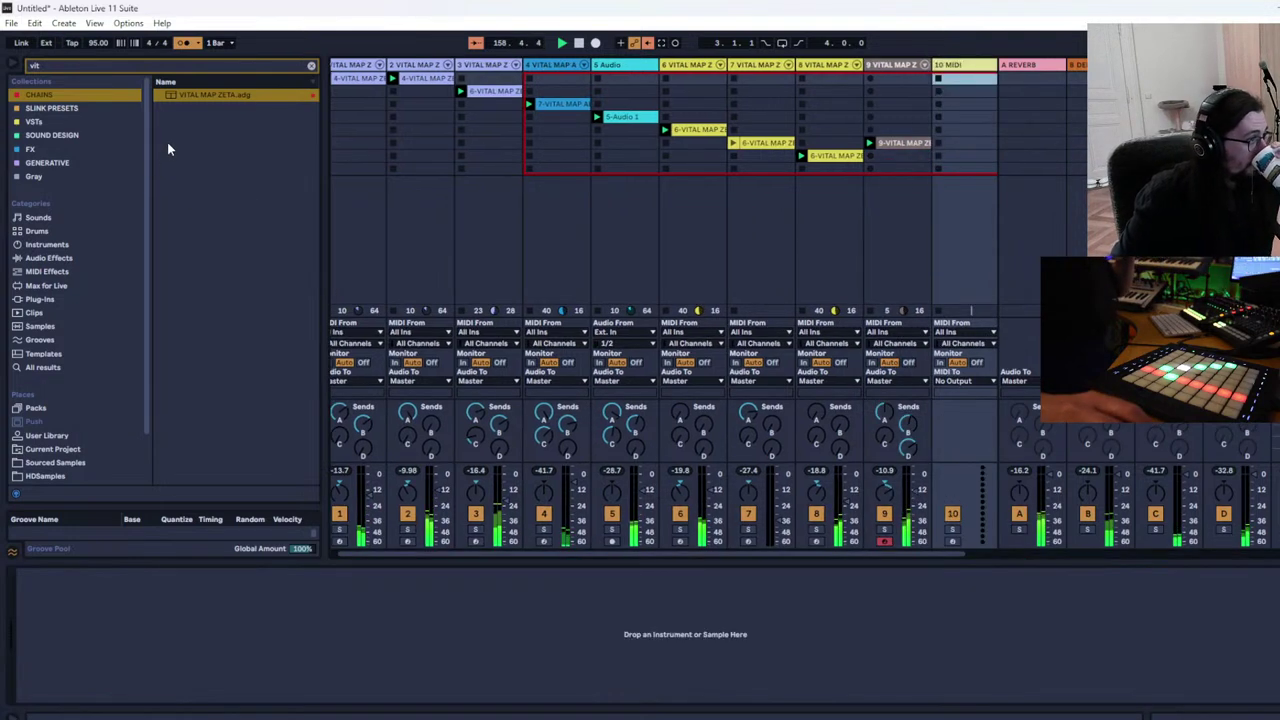
click(222, 95)
drag(222, 95, 956, 65)
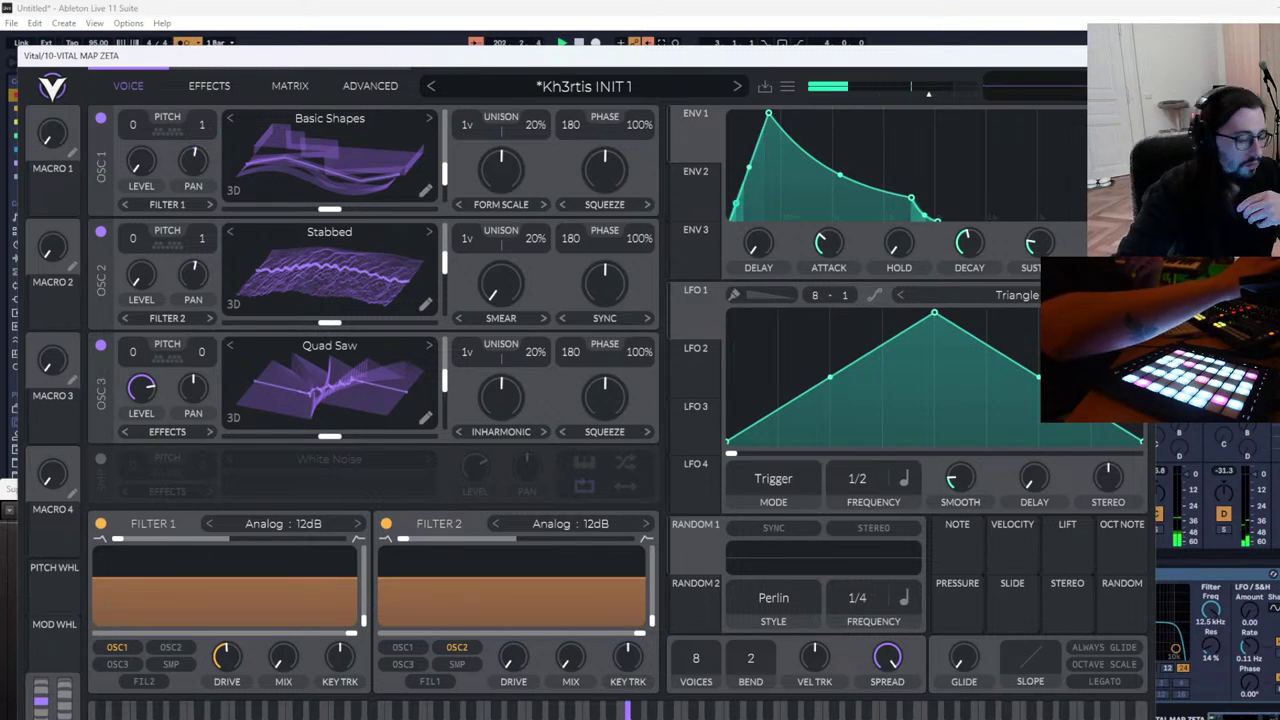
Close track 10's Vital window and move the track's clip from the first slot to the fifth
click(1147, 56)
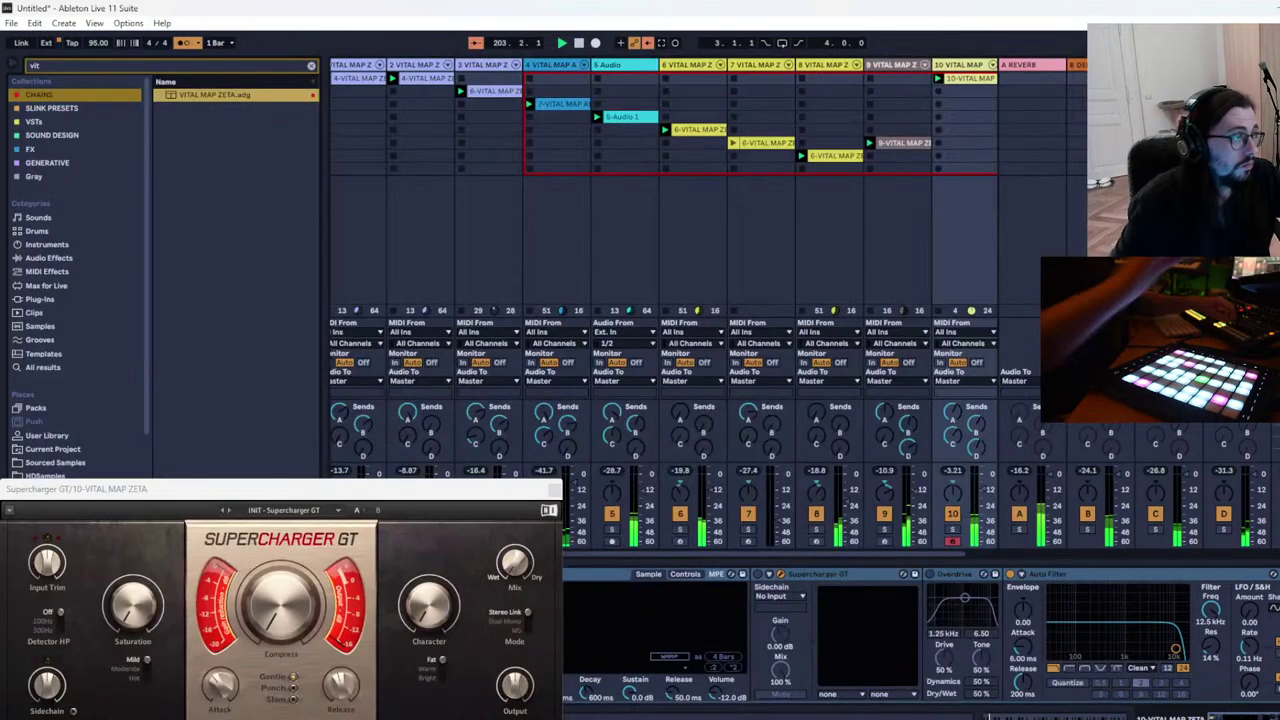
drag(985, 75, 915, 130)
Select return tracks A to D and narrow them to their minimum width
click(1052, 66)
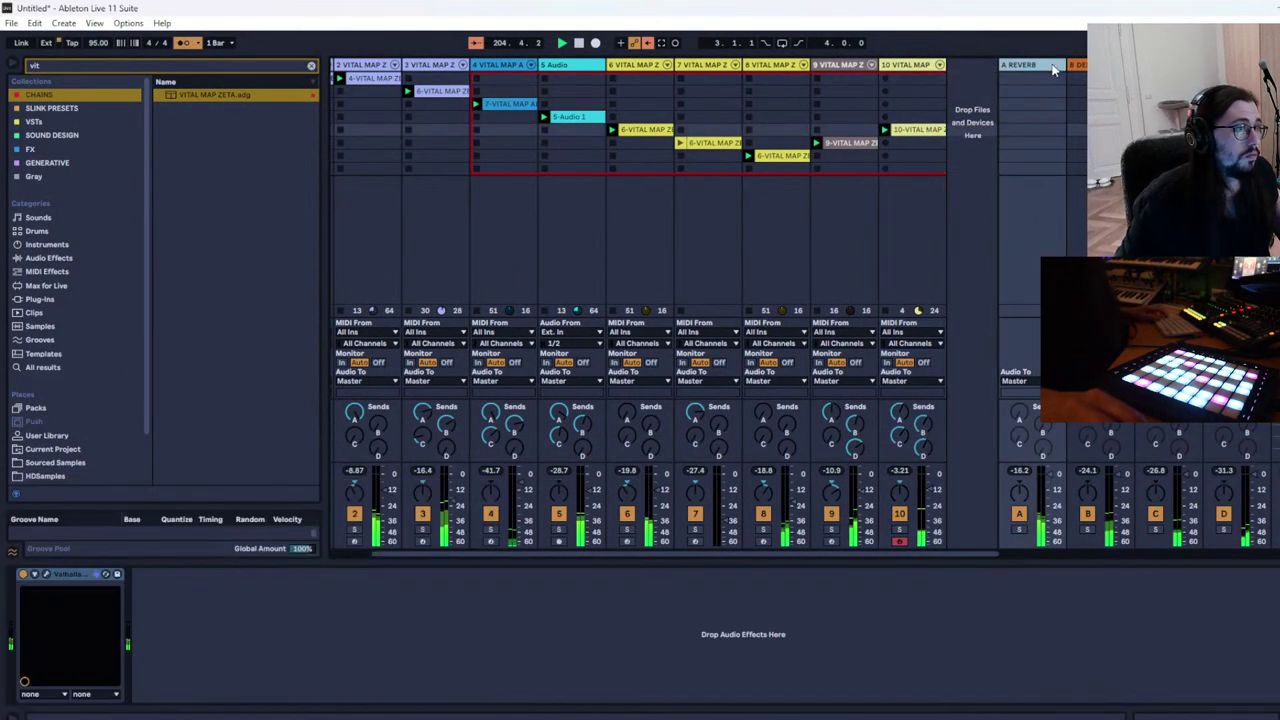
shift+click(1225, 65)
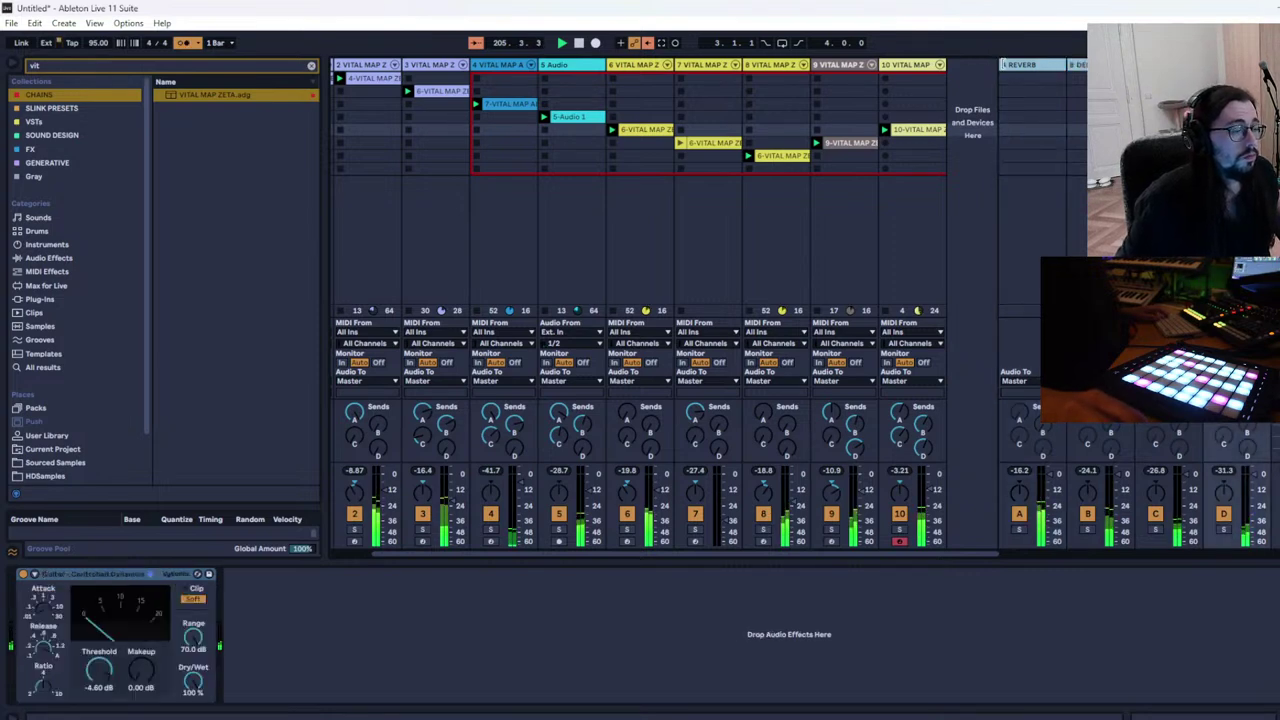
drag(999, 65, 1040, 72)
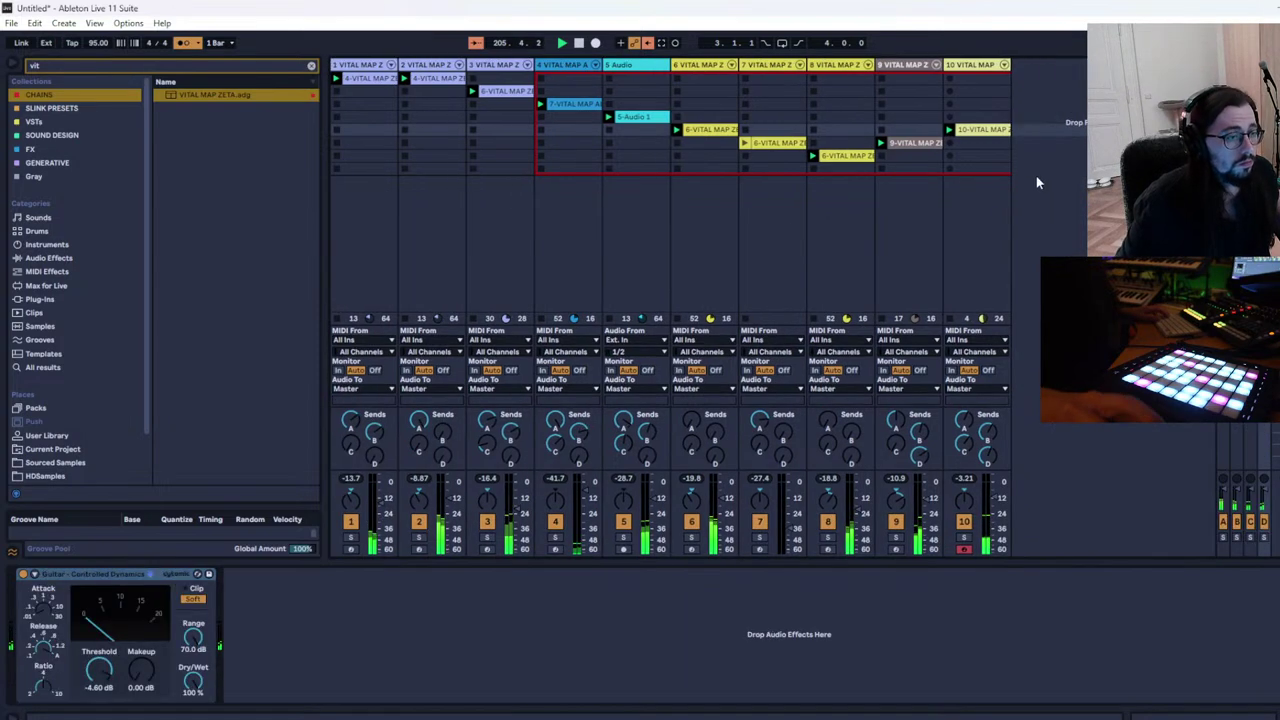
Add an eleventh MIDI track with the VITAL MAP ZETA rack after track 10 and close its Supercharger GT window
click(1050, 76)
right_click(1050, 78)
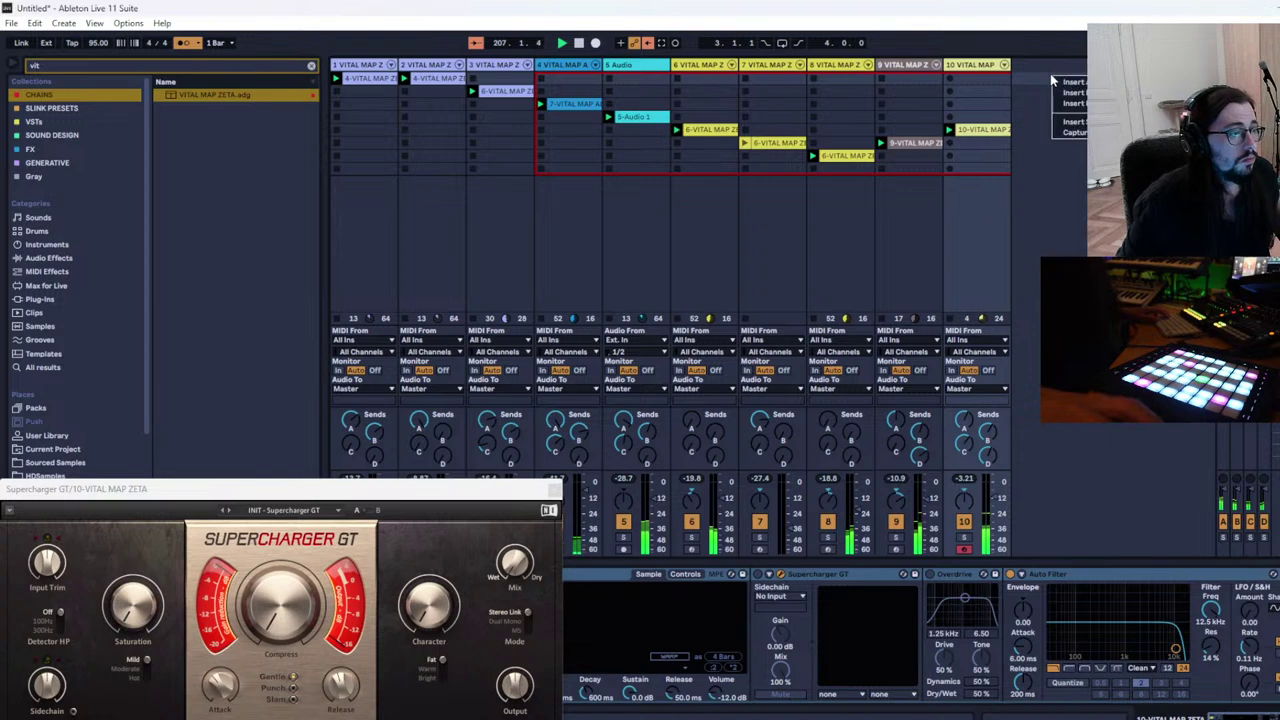
click(1071, 98)
key(ctrl+shift+t)
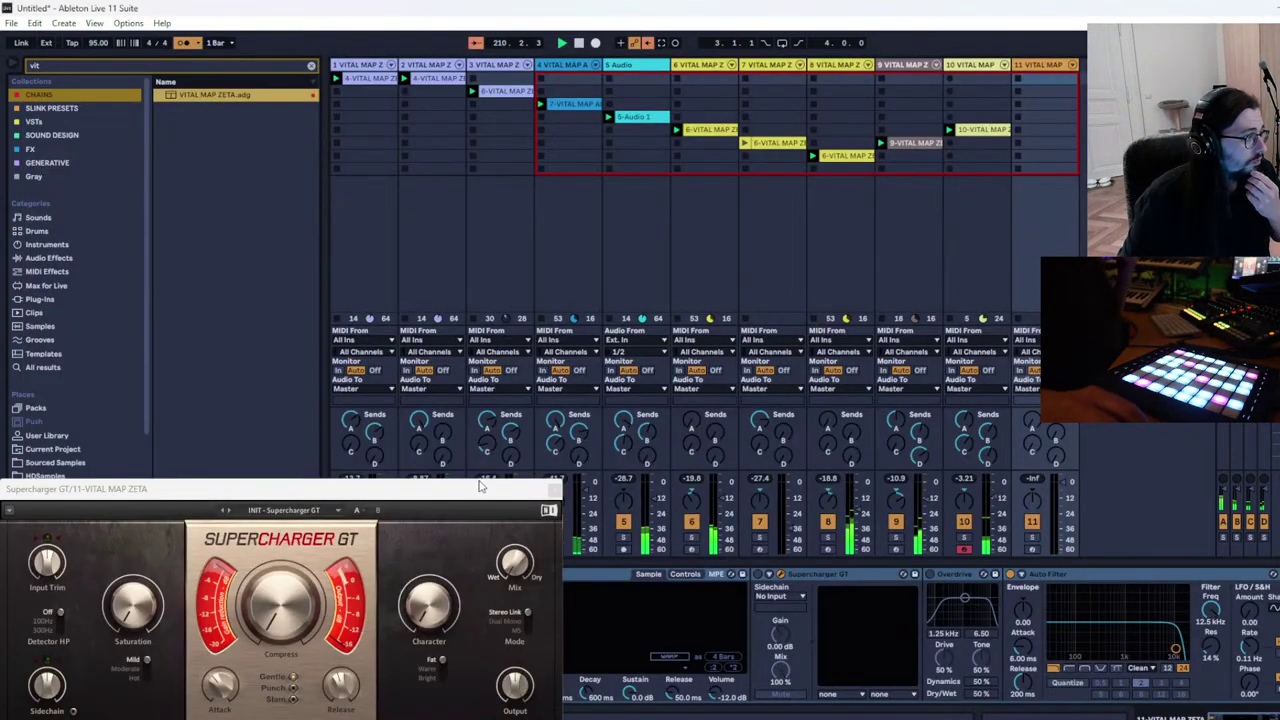
click(555, 490)
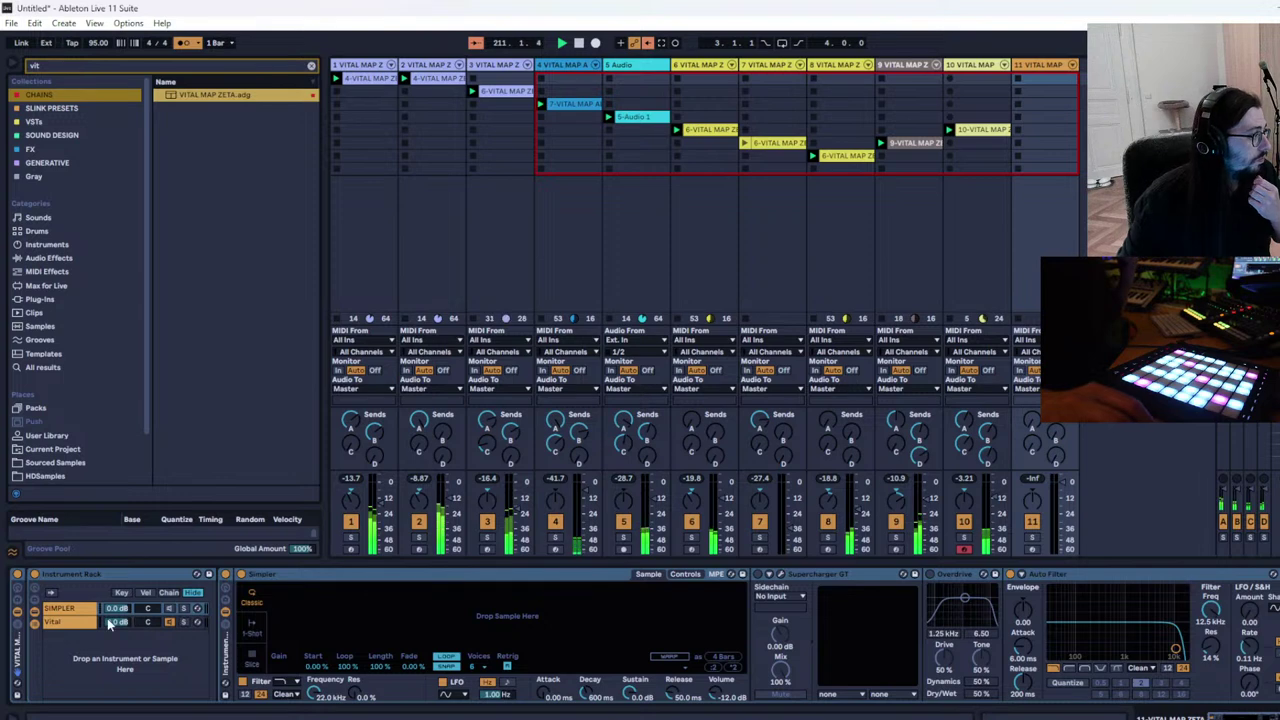
In track 11's Vital, transpose oscillator 1 to -24 and set its wavetable frame to 0
click(182, 621)
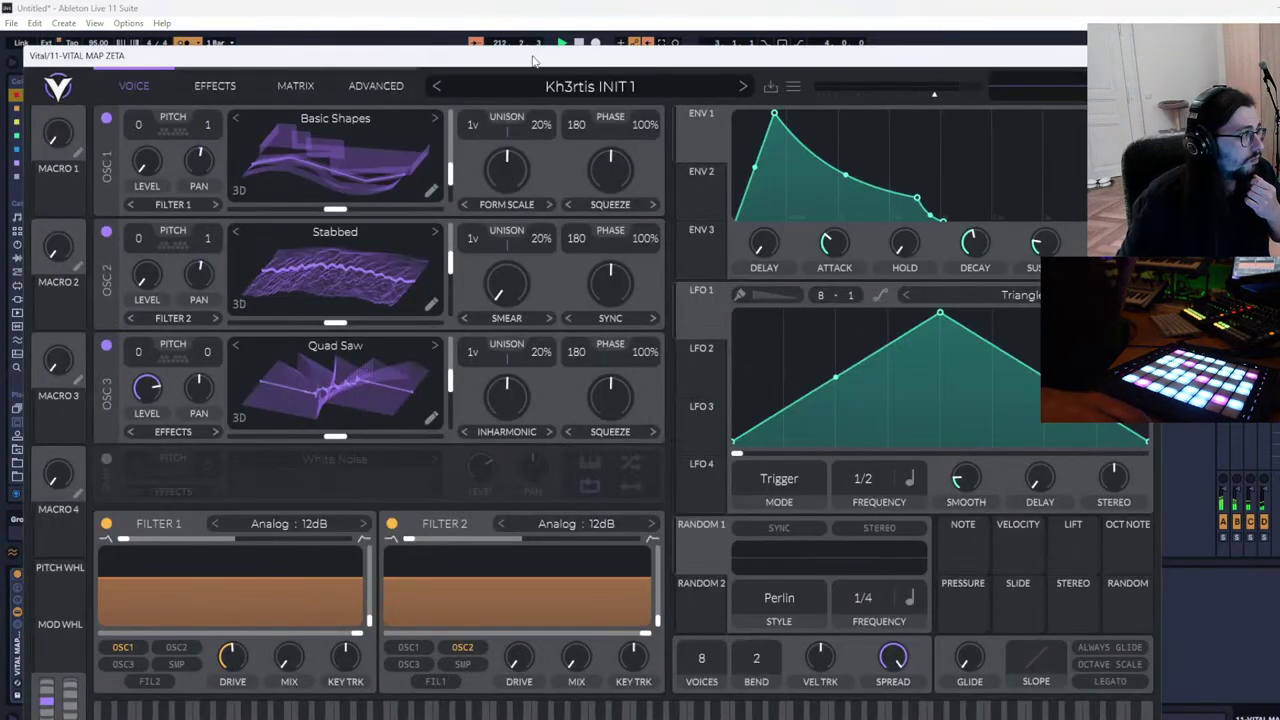
drag(508, 63, 532, 55)
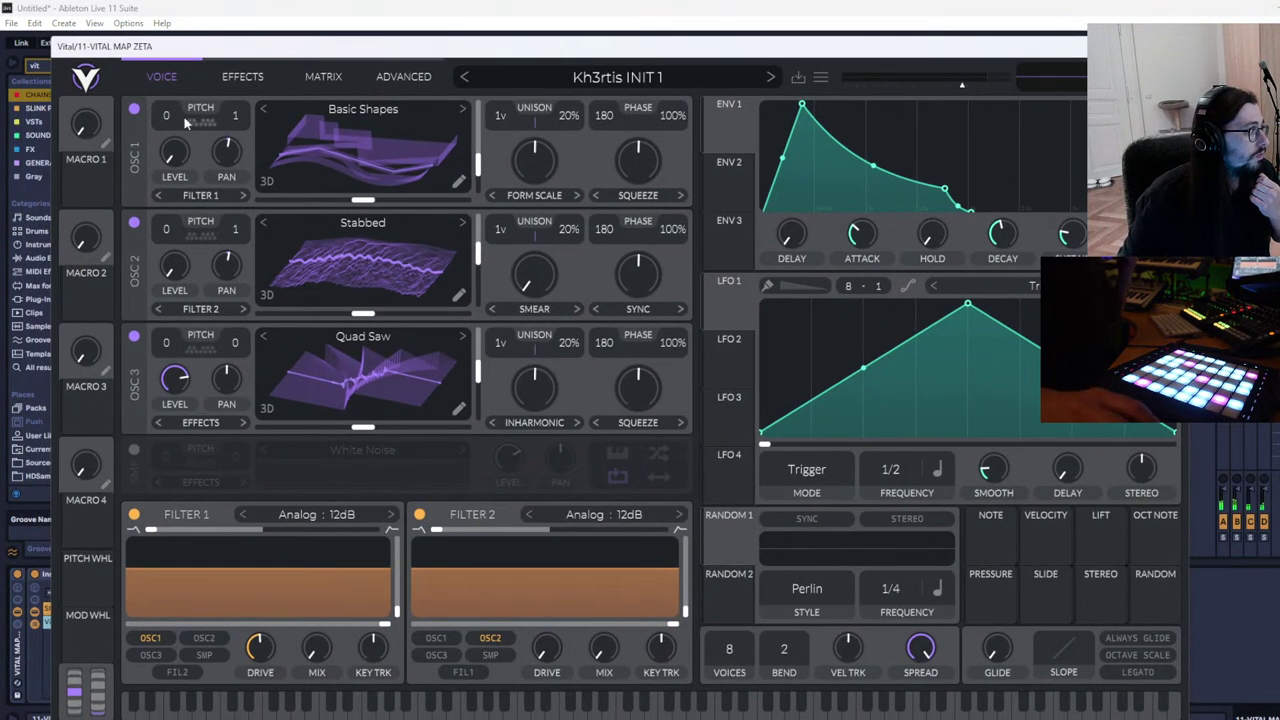
drag(186, 121, 171, 143)
drag(170, 255, 176, 295)
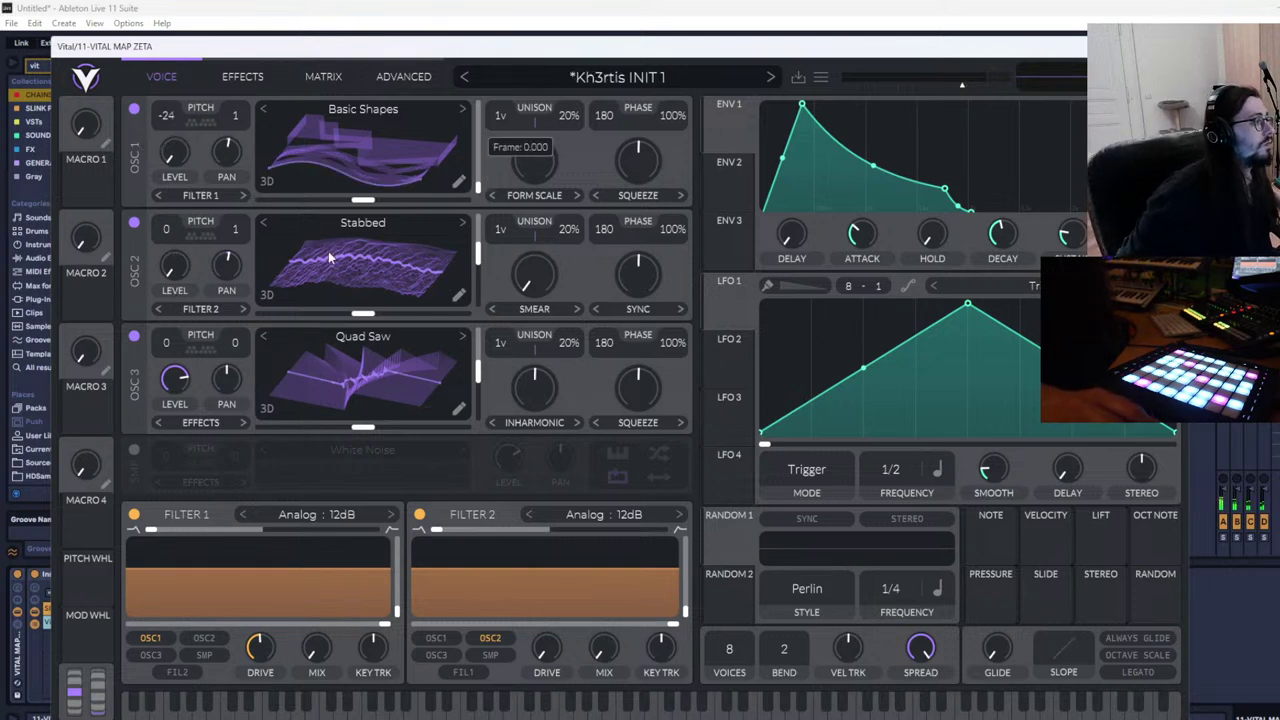
Raise oscillator 1's level to full, lower oscillator 3's level, and close Vital to arm track 11 instead of track 10
drag(175, 377, 175, 405)
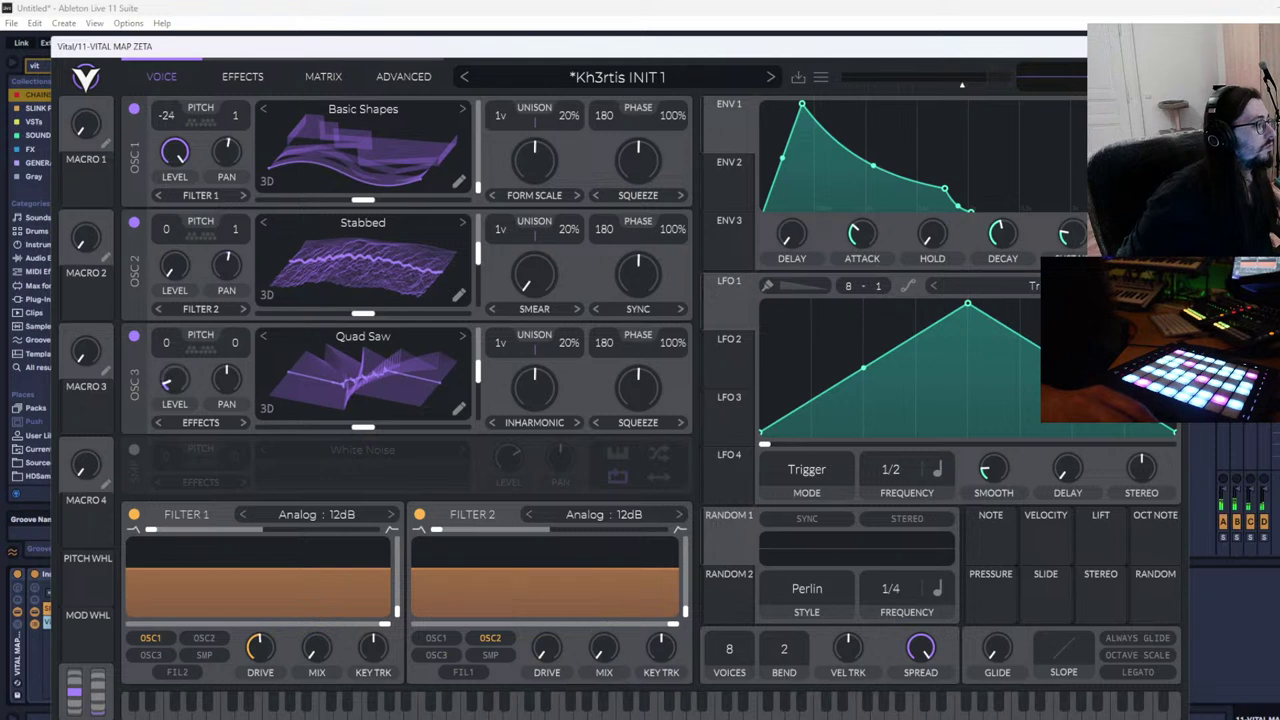
click(603, 715)
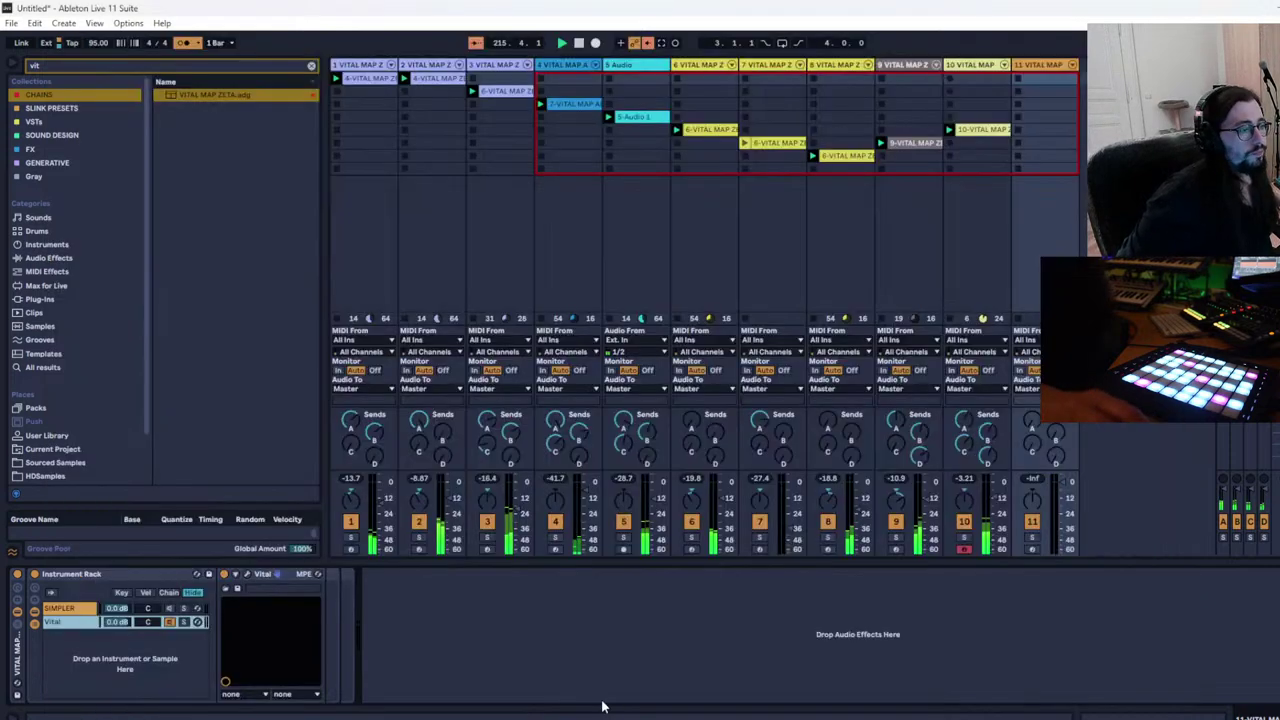
click(1031, 550)
click(962, 550)
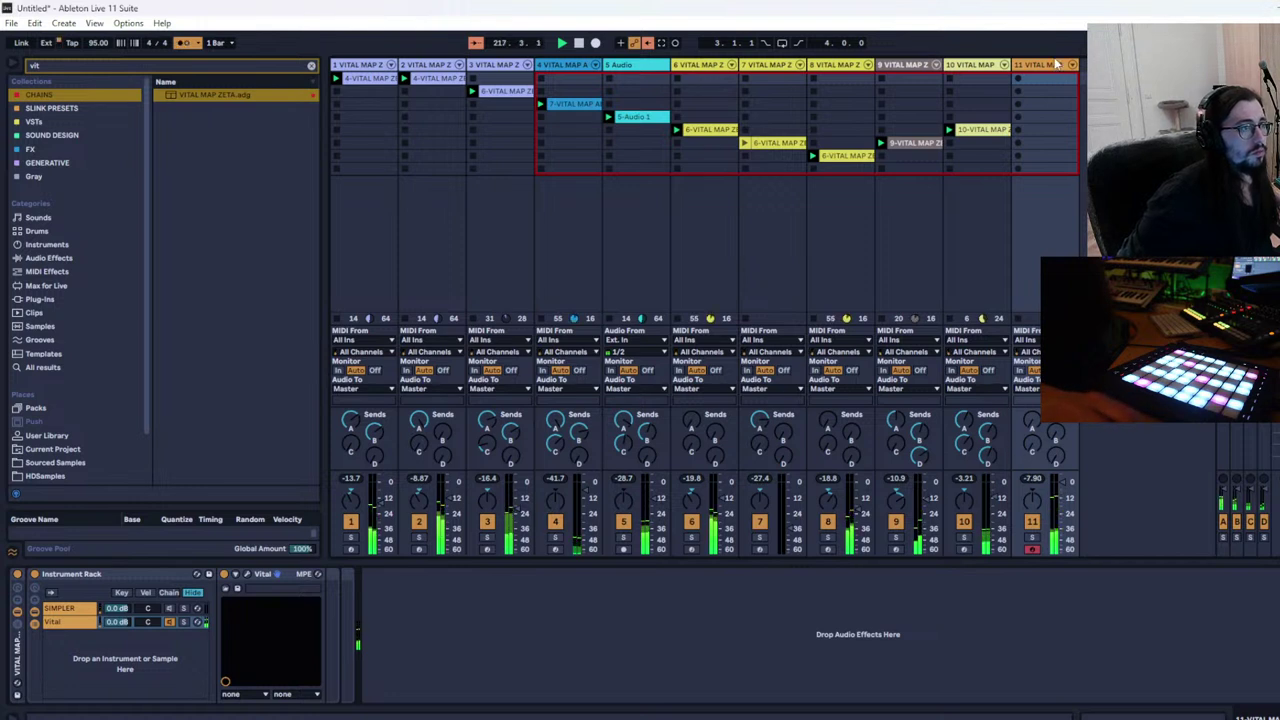
Reopen track 11's Vital and transpose oscillator 1 to -36
click(80, 624)
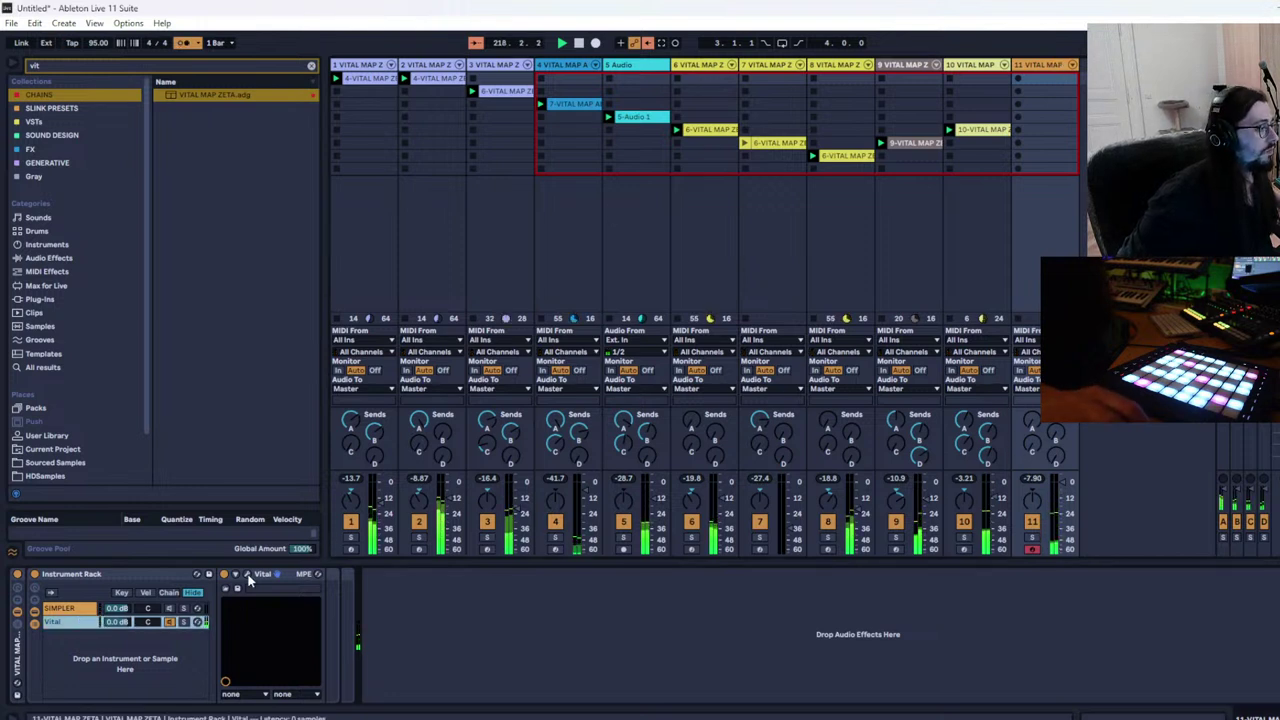
click(248, 576)
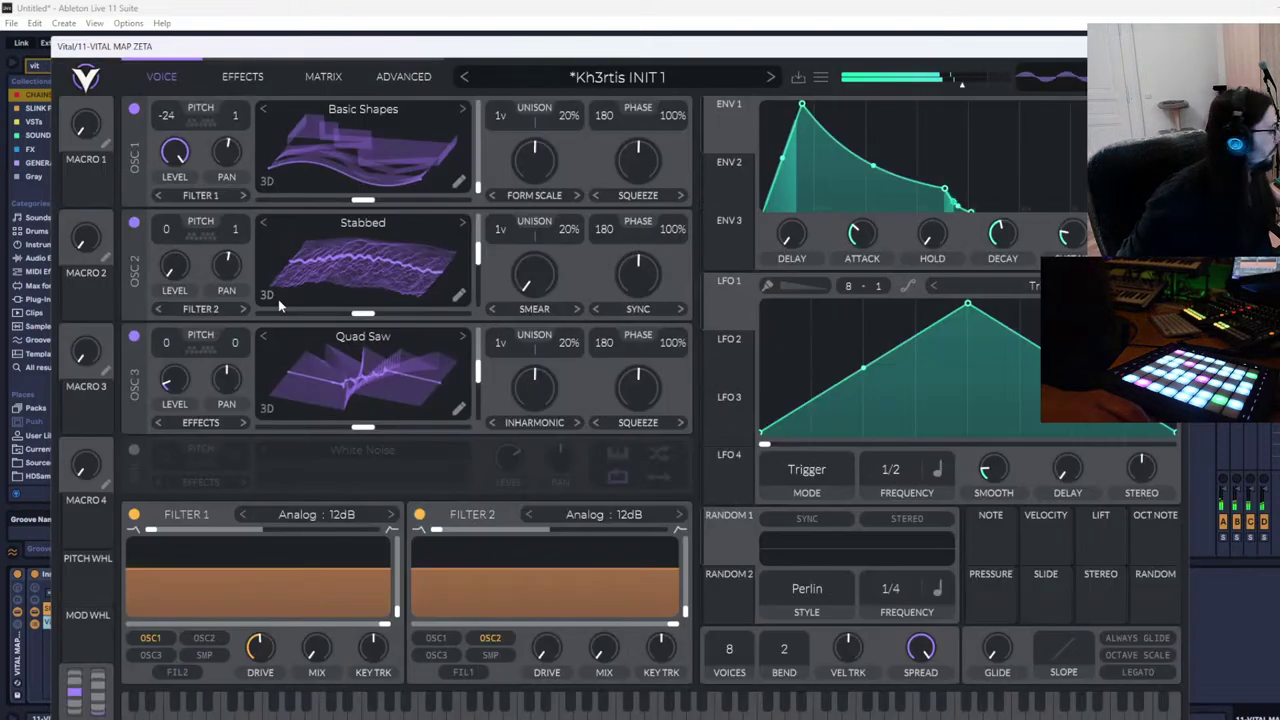
scroll(167, 117, down, 1)
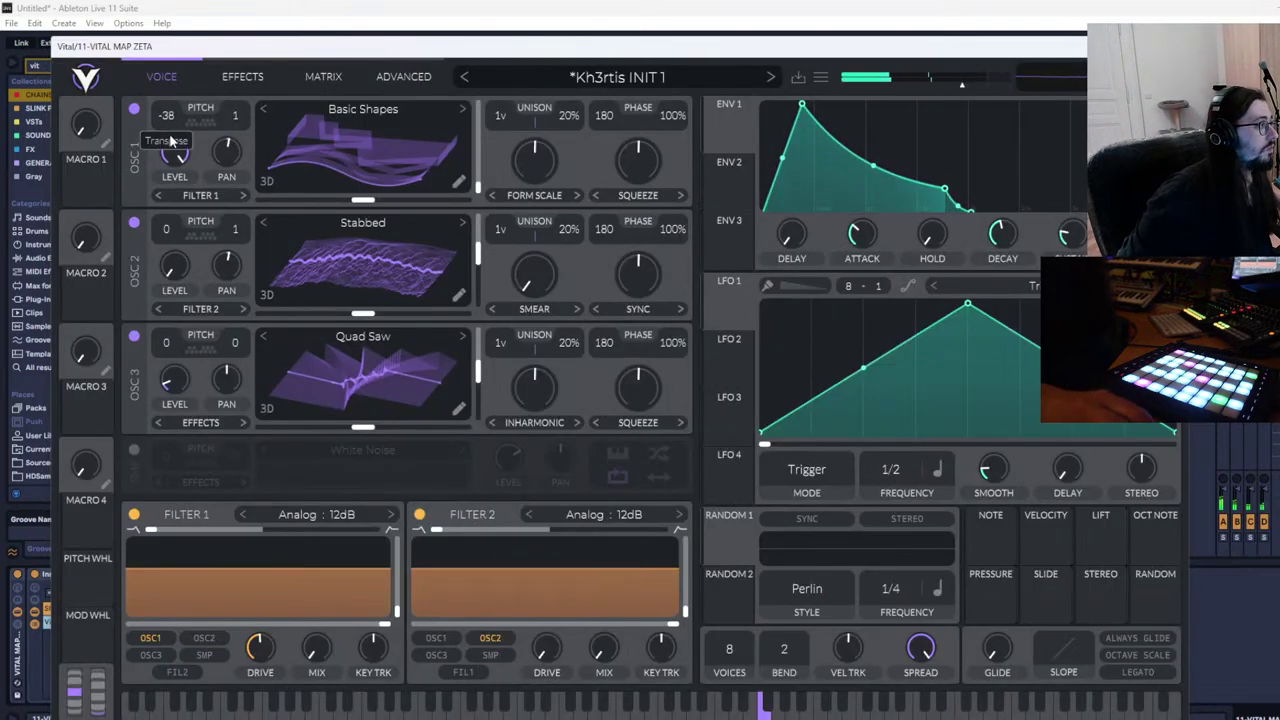
scroll(168, 120, down, 1)
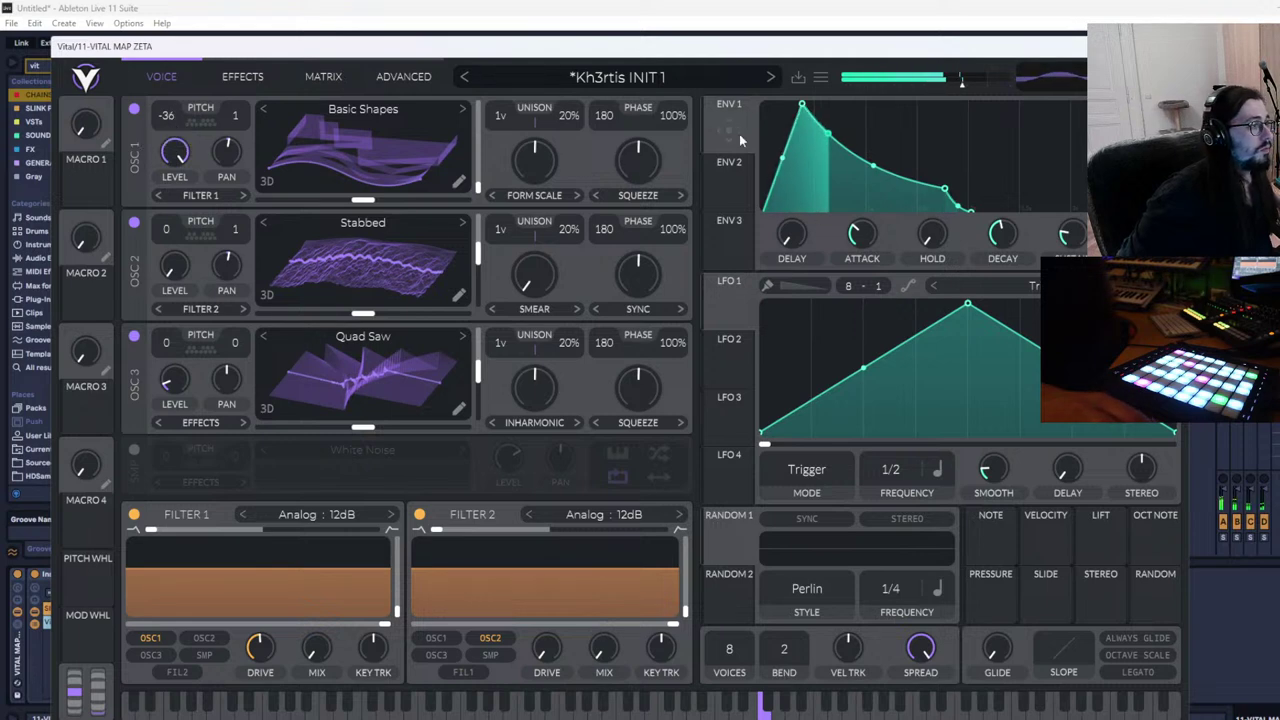
Shorten envelope 1's attack slightly and lengthen its decay in track 11's Vital
drag(864, 237, 873, 335)
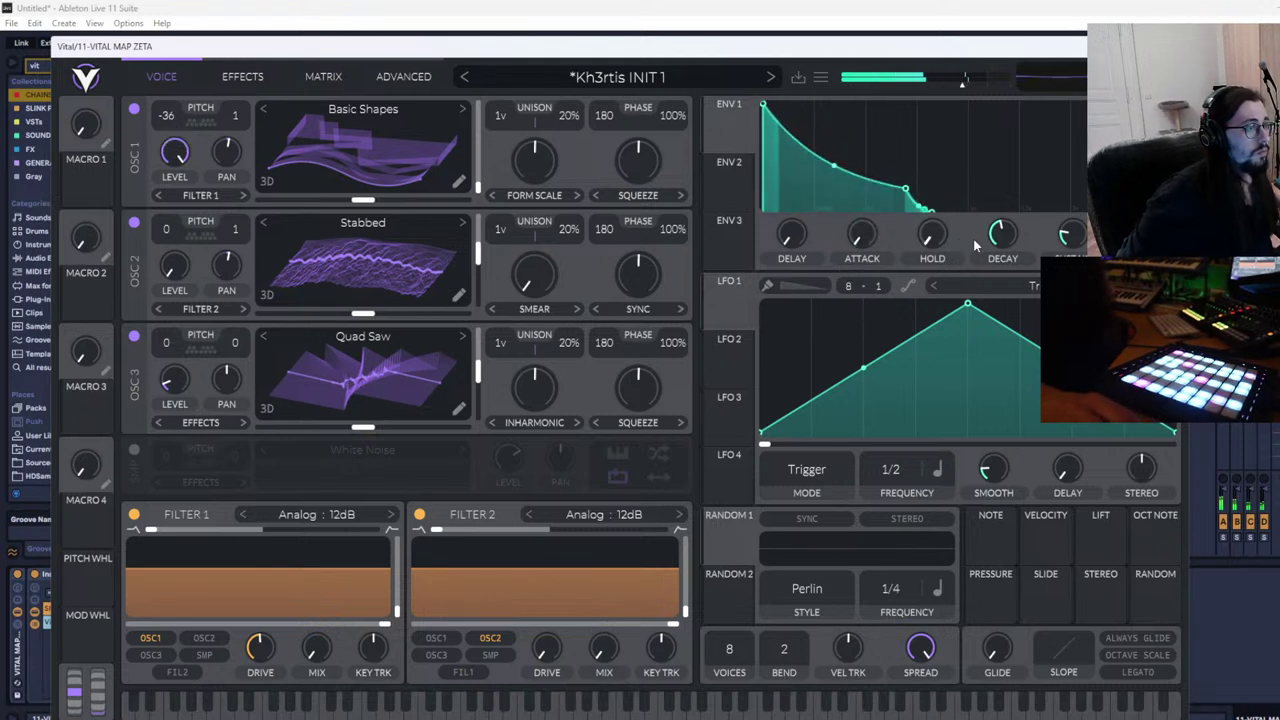
drag(857, 239, 873, 202)
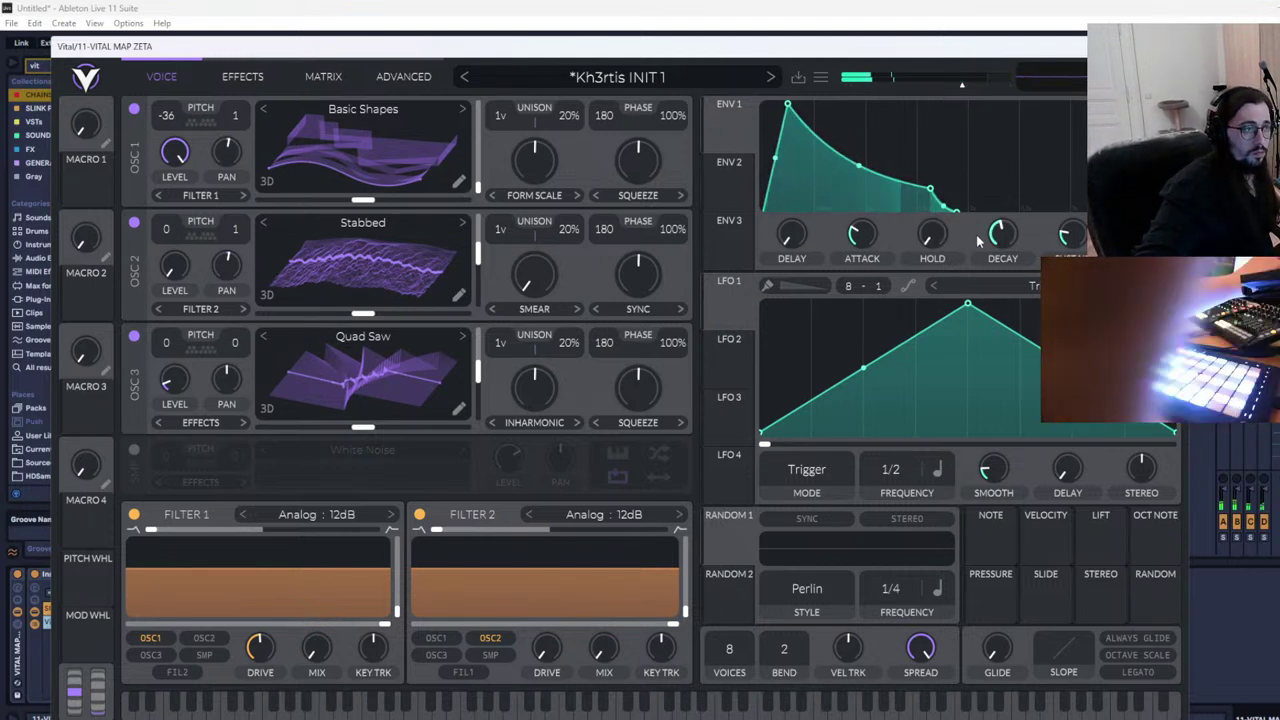
drag(984, 238, 977, 184)
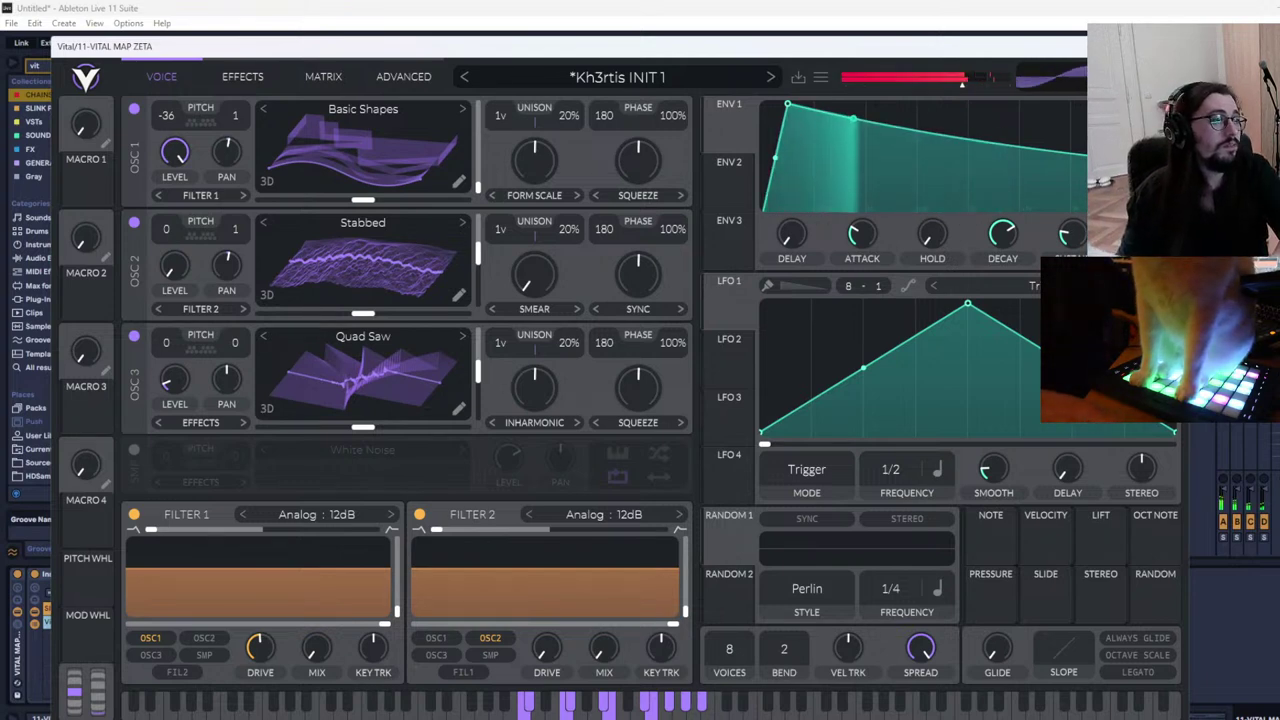
Close track 11's Vital window and set its recorded clip's loop length to 4 bars
click(1172, 46)
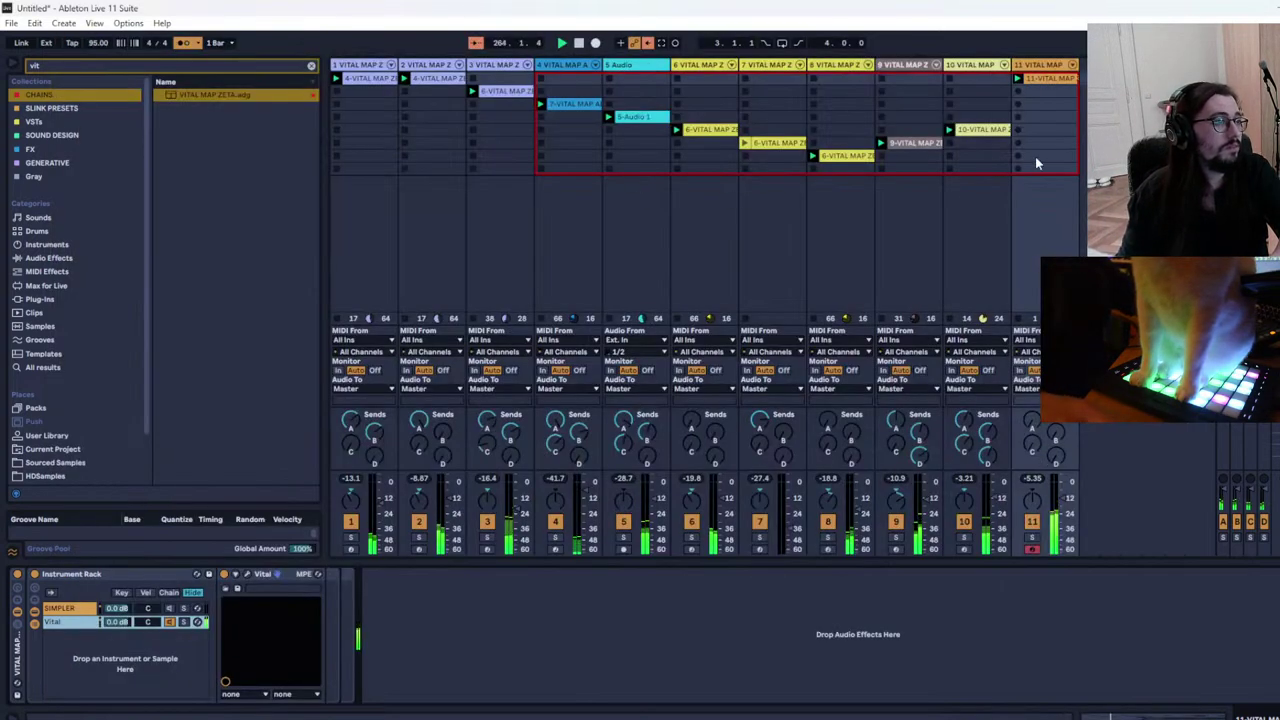
double_click(1049, 80)
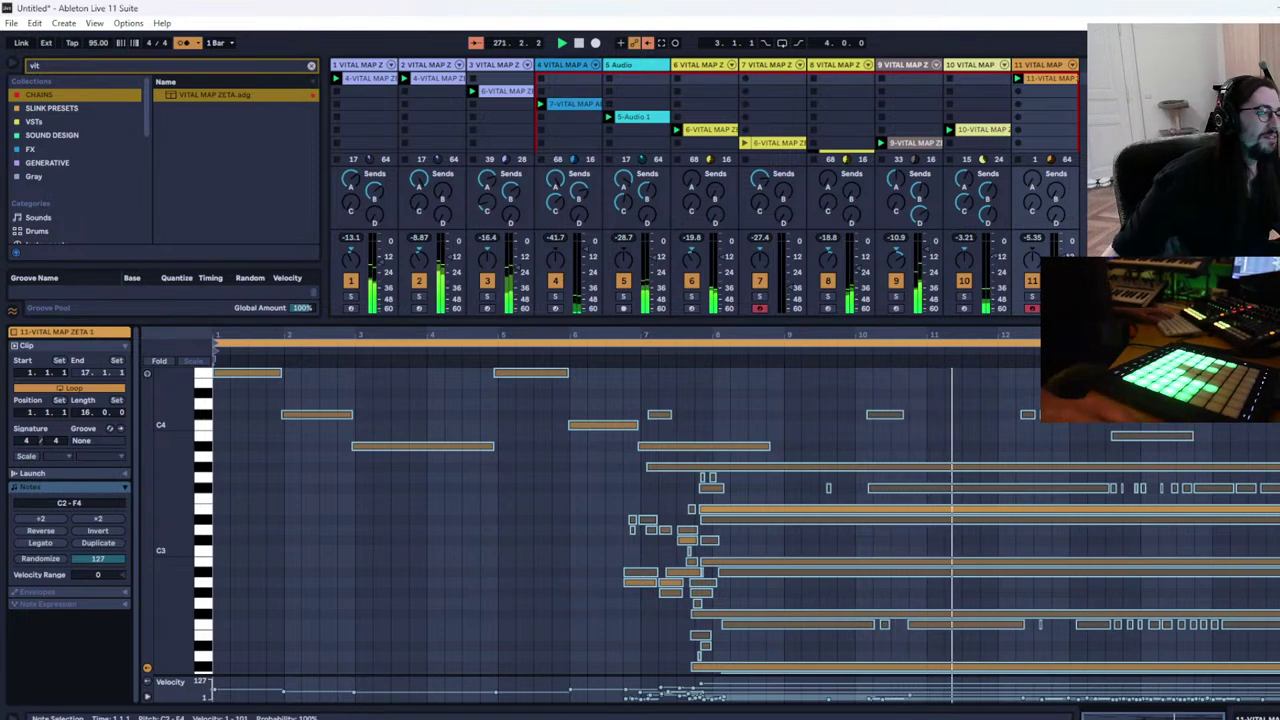
drag(1279, 343, 499, 322)
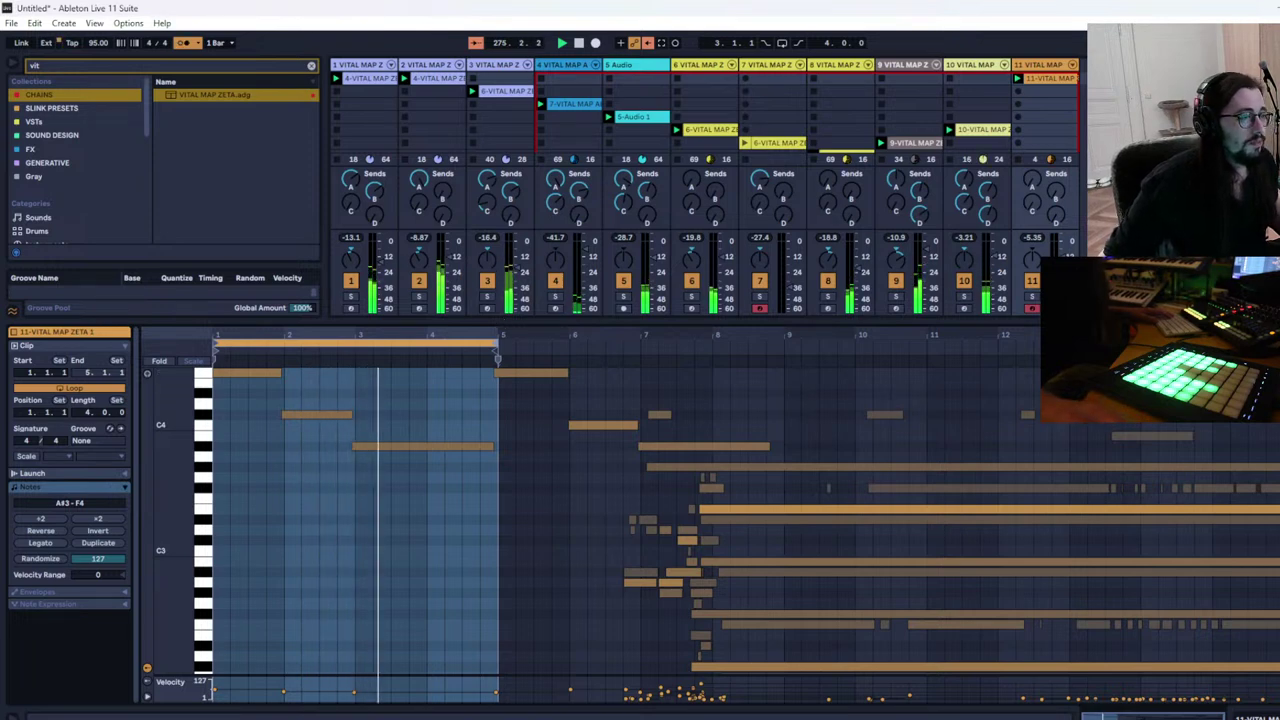
Move track 11's clip from the first slot to the fourth and disarm the track
drag(1080, 320, 1080, 551)
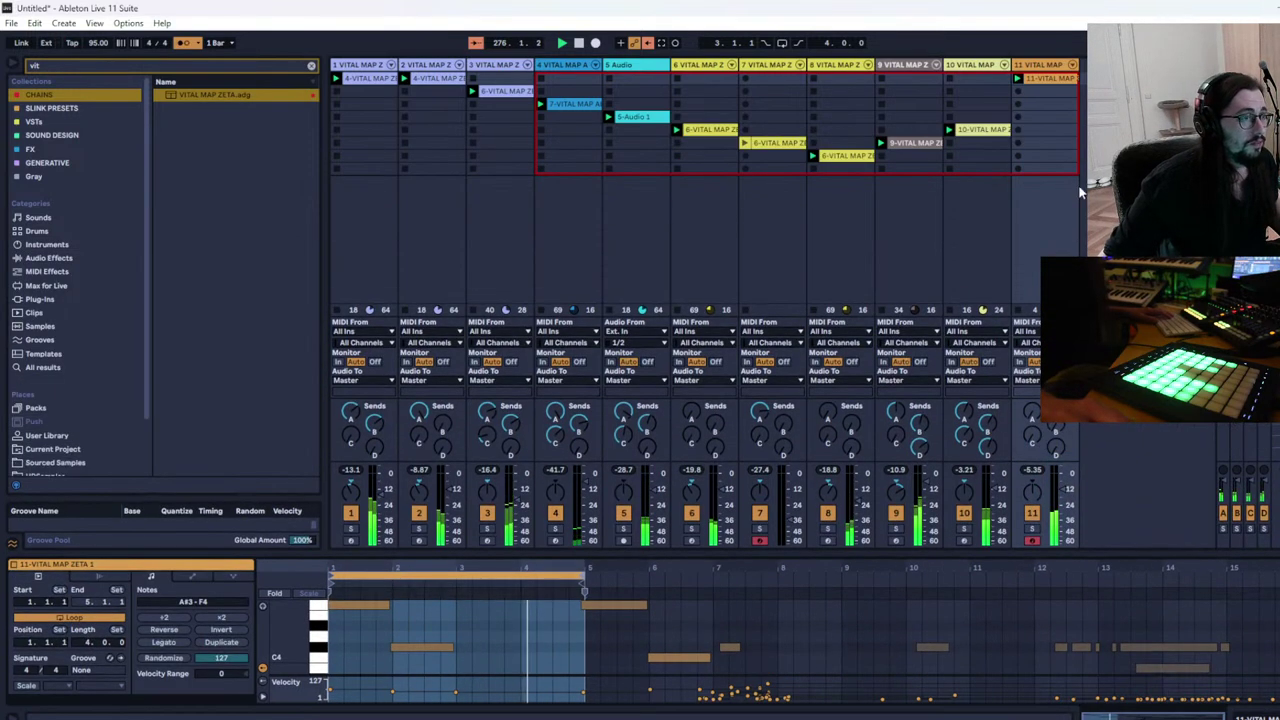
drag(1039, 121, 1040, 124)
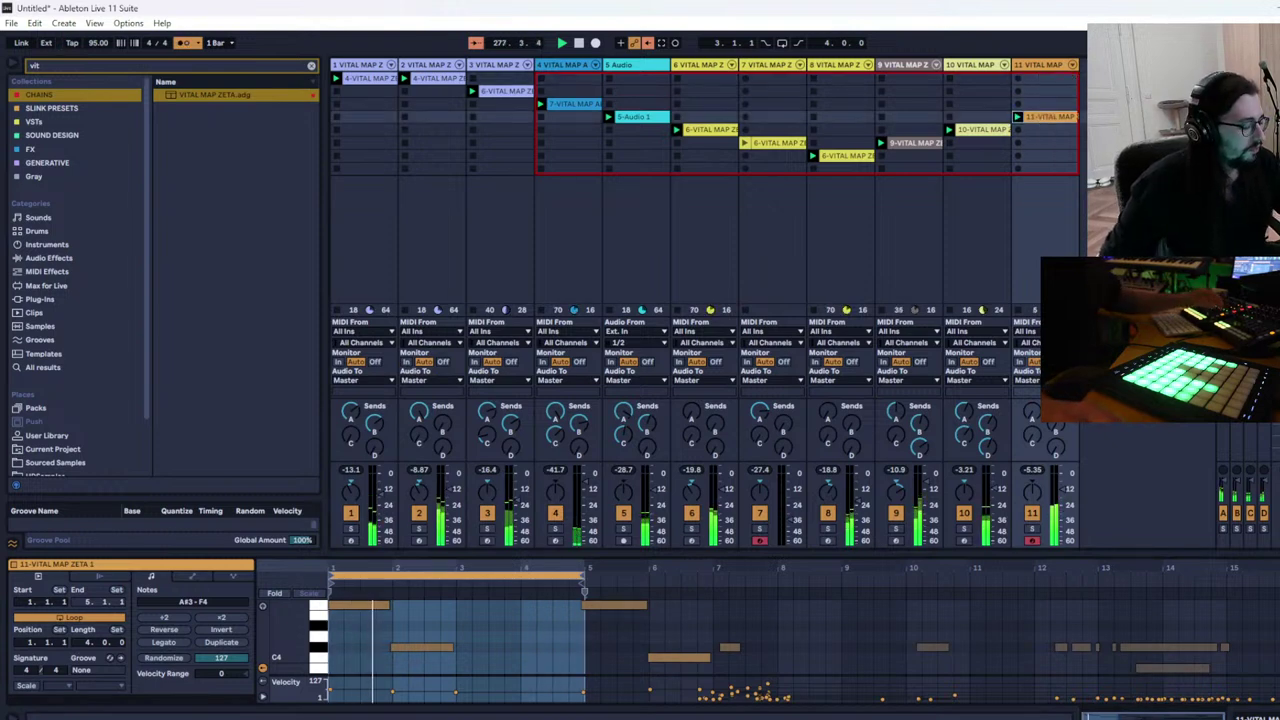
click(1029, 542)
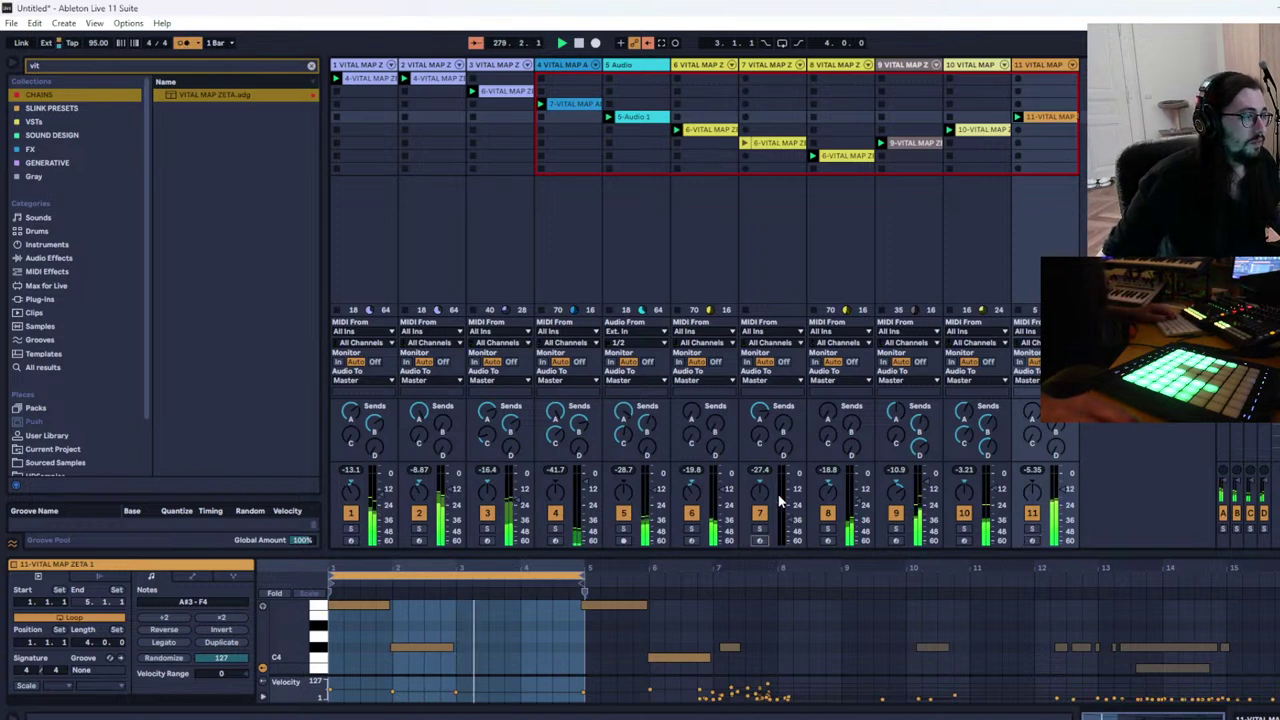
Launch track 7's clip and close the track's Supercharger GT window
click(744, 144)
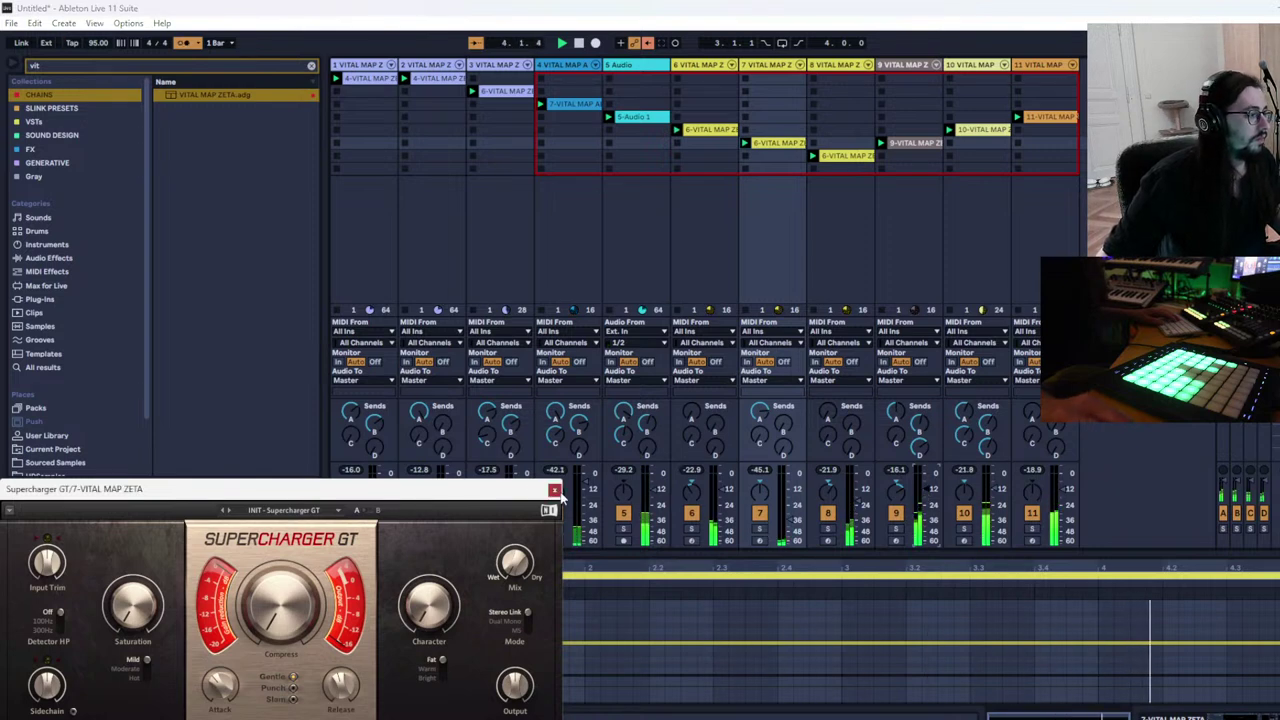
click(555, 489)
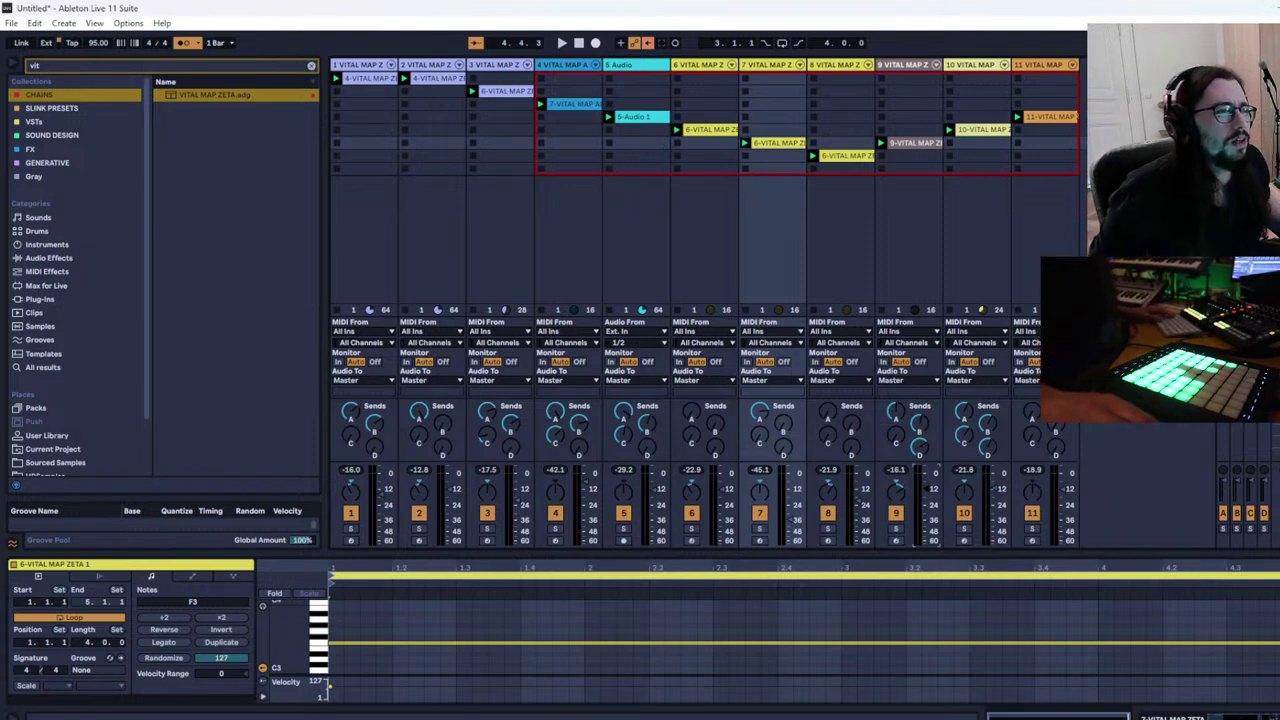
click(772, 240)
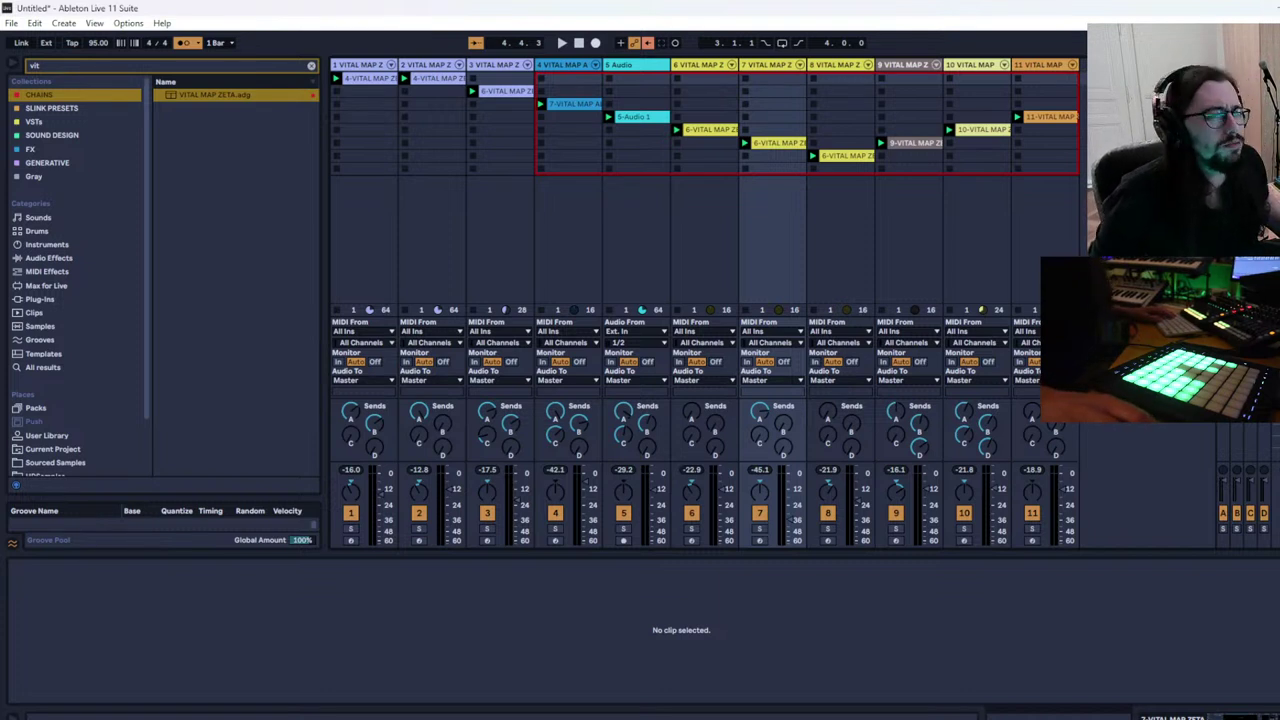
Clear the browser search and insert a twelfth MIDI track after track 11
click(1048, 250)
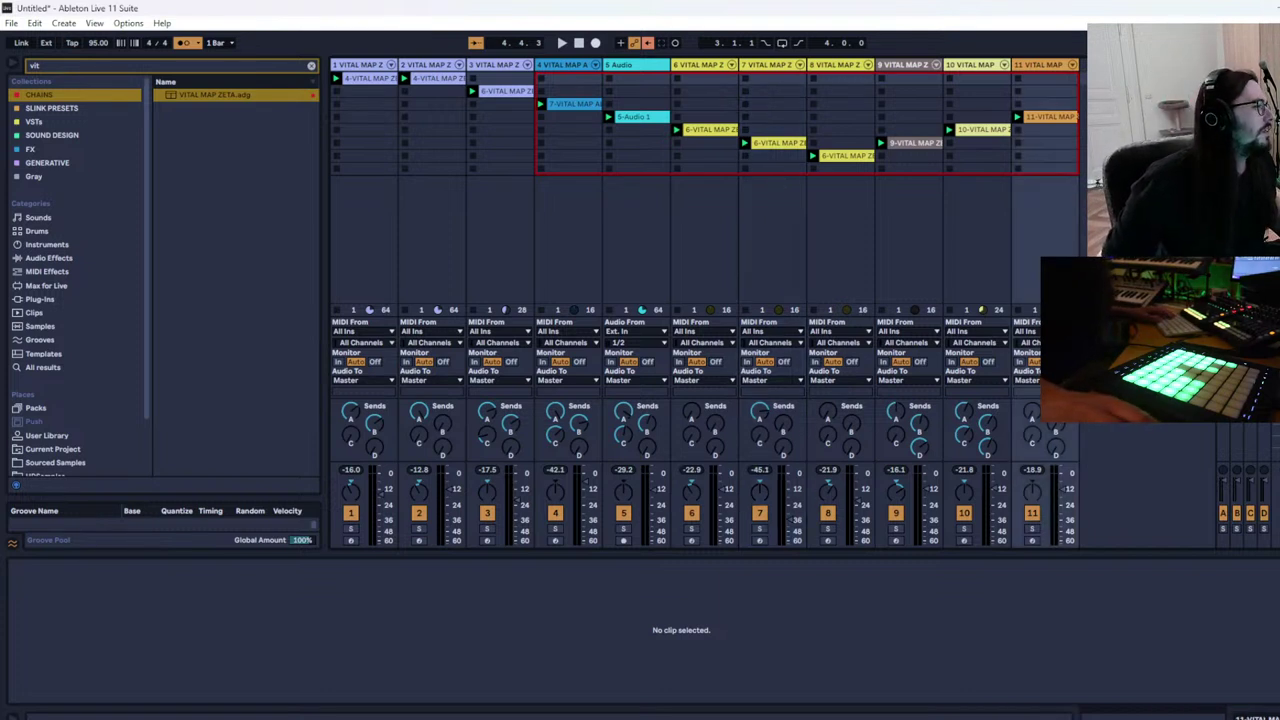
click(311, 66)
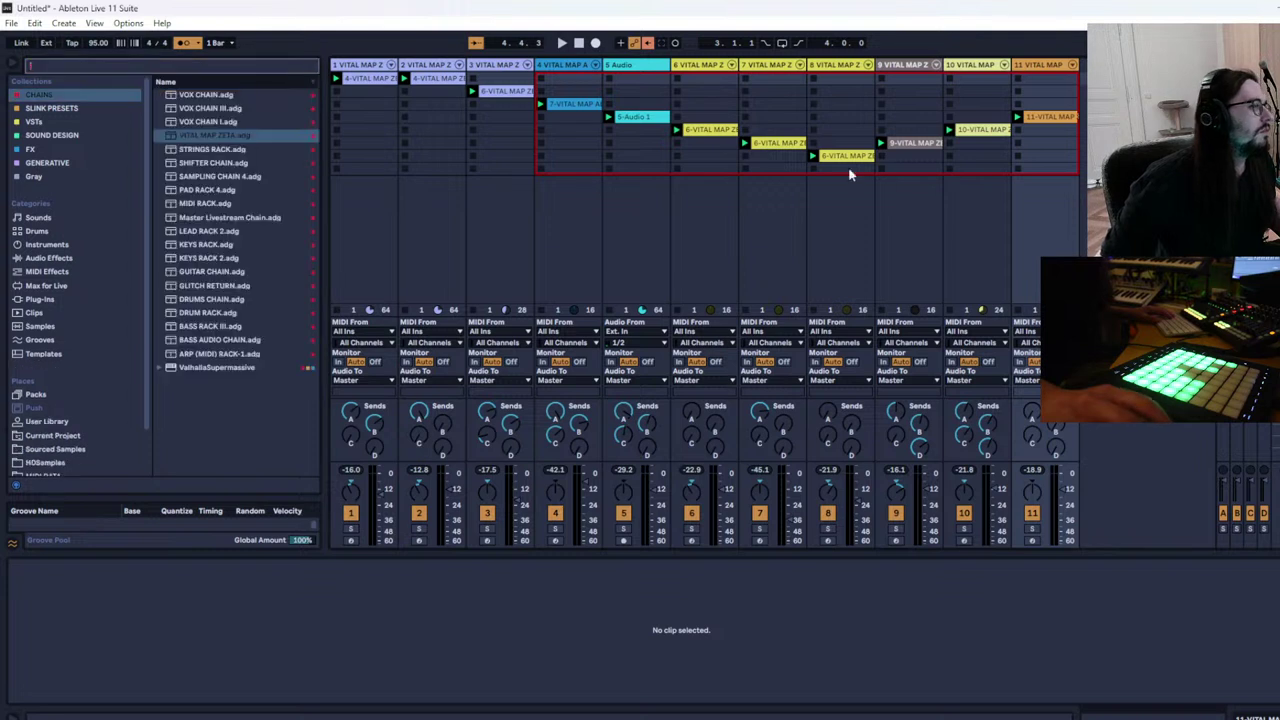
key(Escape)
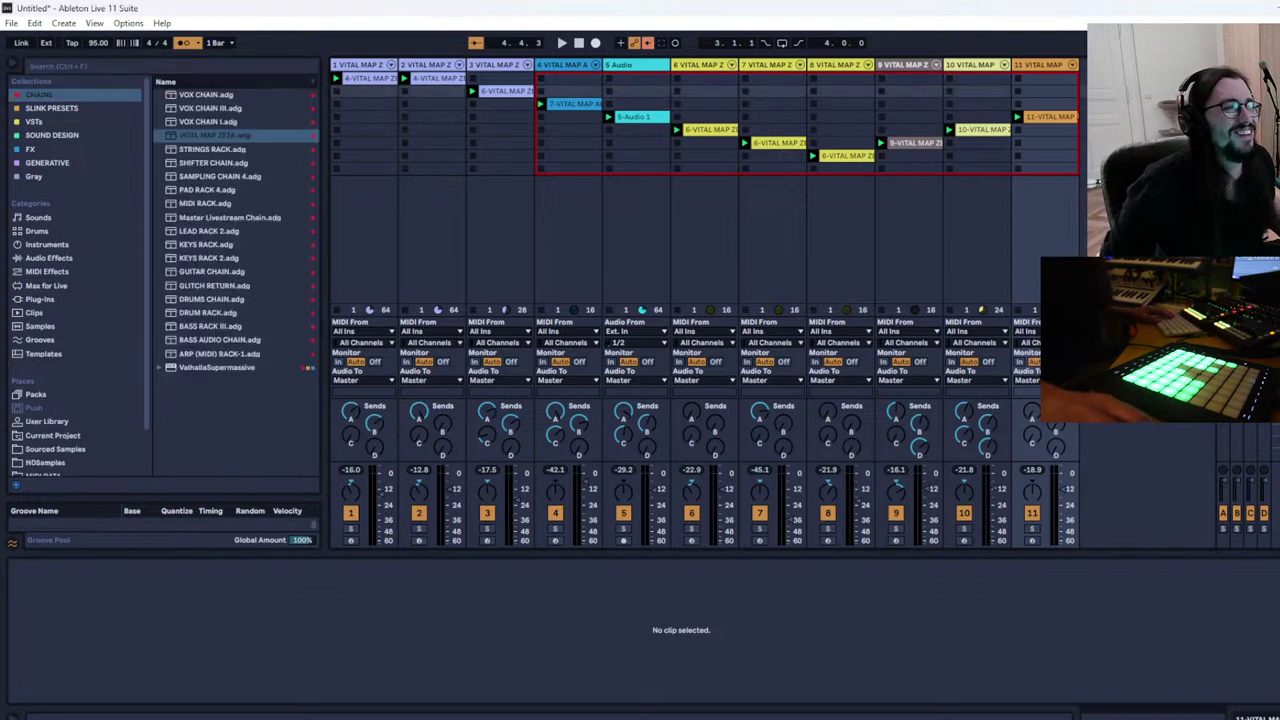
key(ctrl+shift+t)
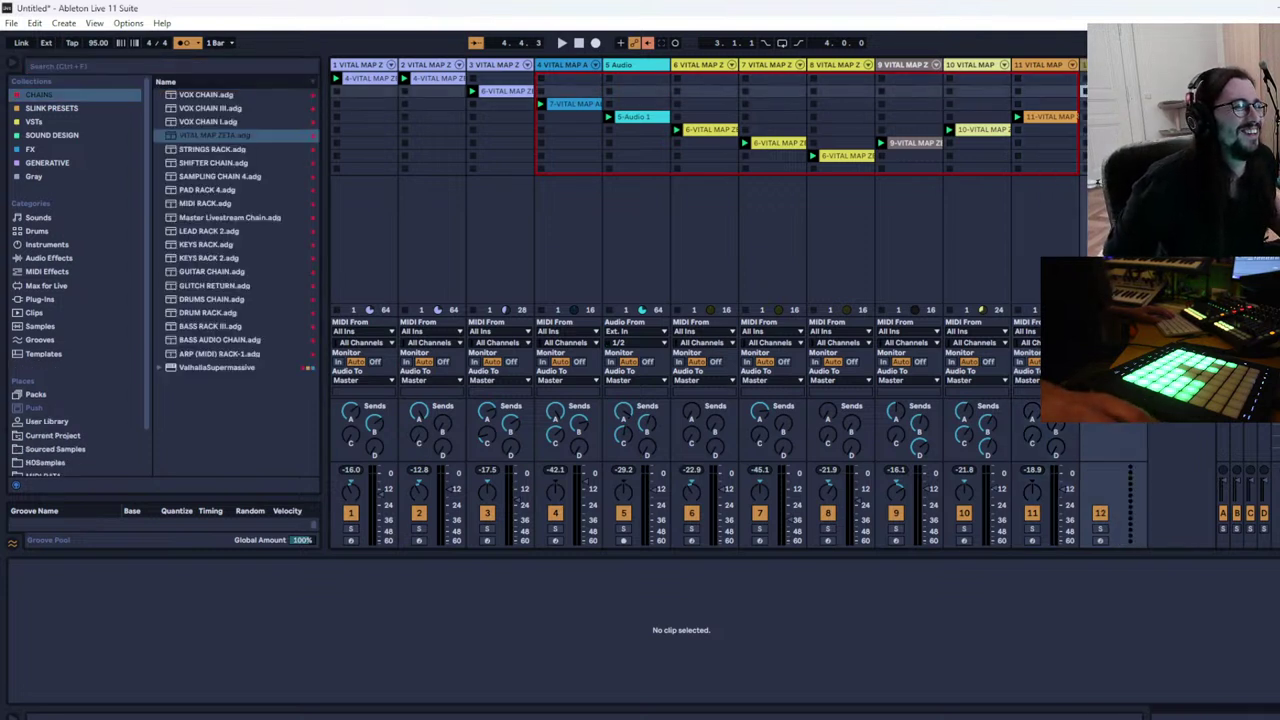
Search the browser for "vit" to load the VITAL MAP ZETA rack on track 12, and close its Vital and Supercharger GT windows
click(154, 68)
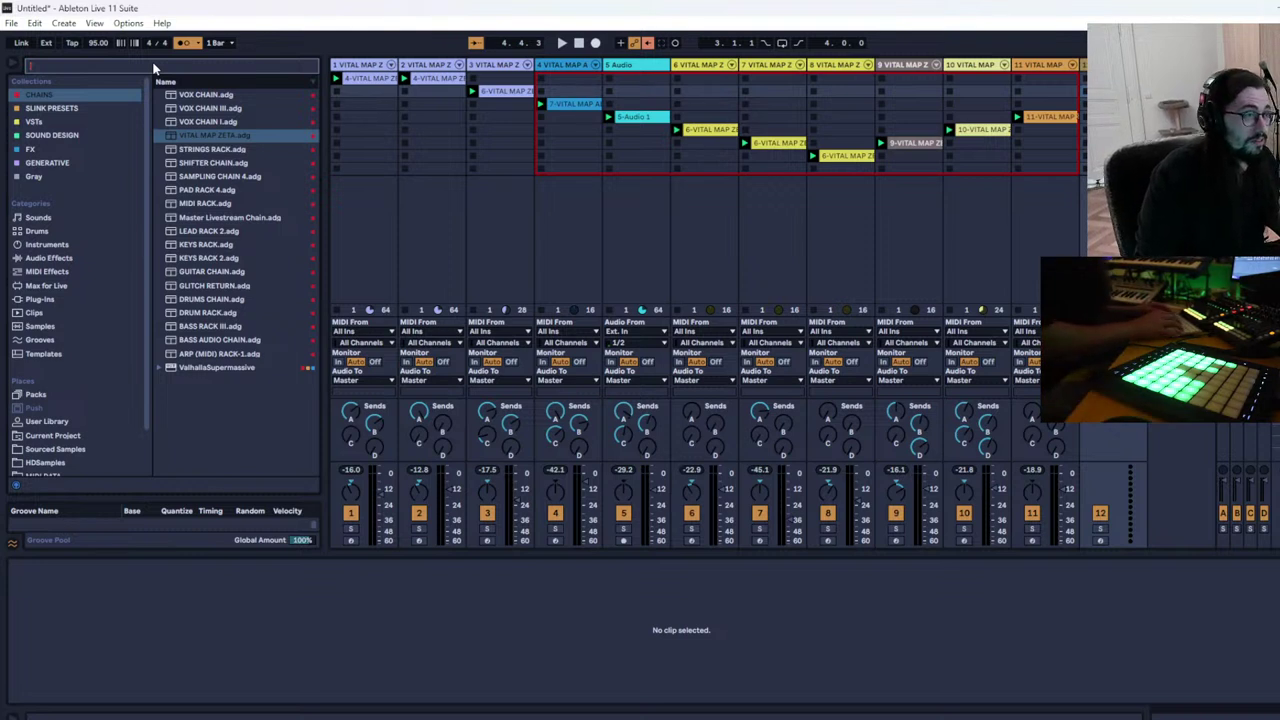
text(vit)
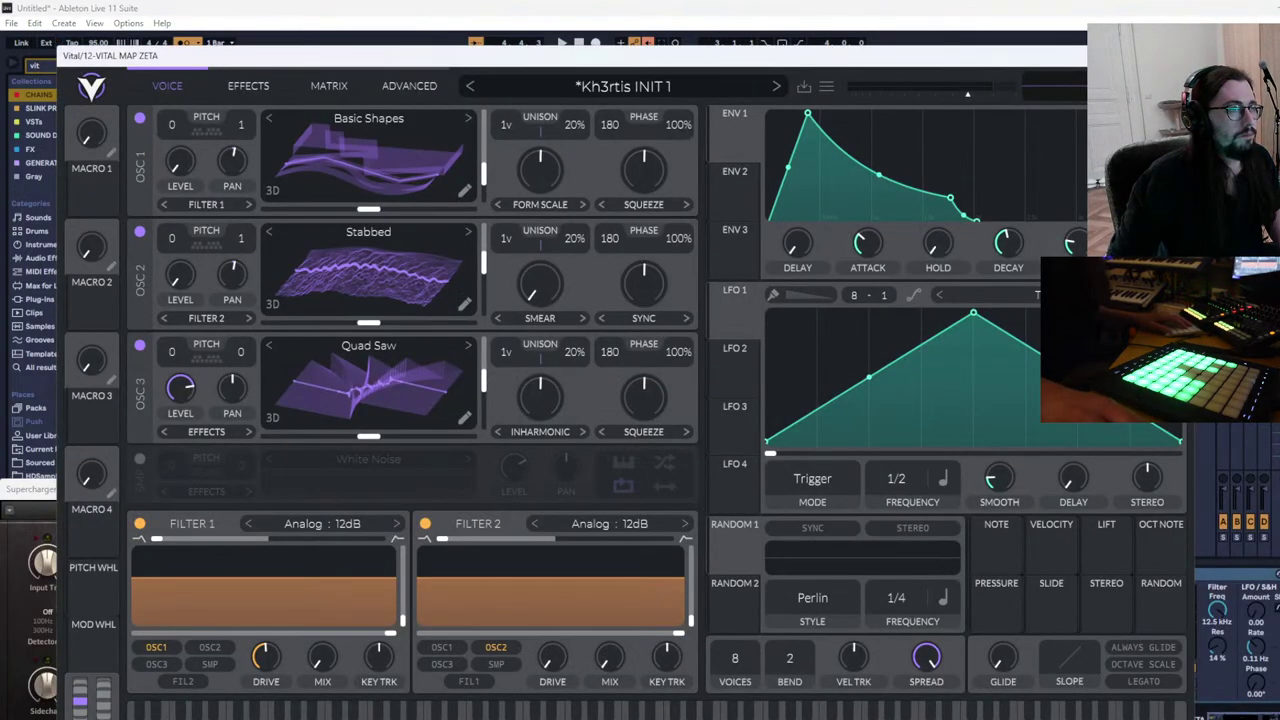
click(1187, 56)
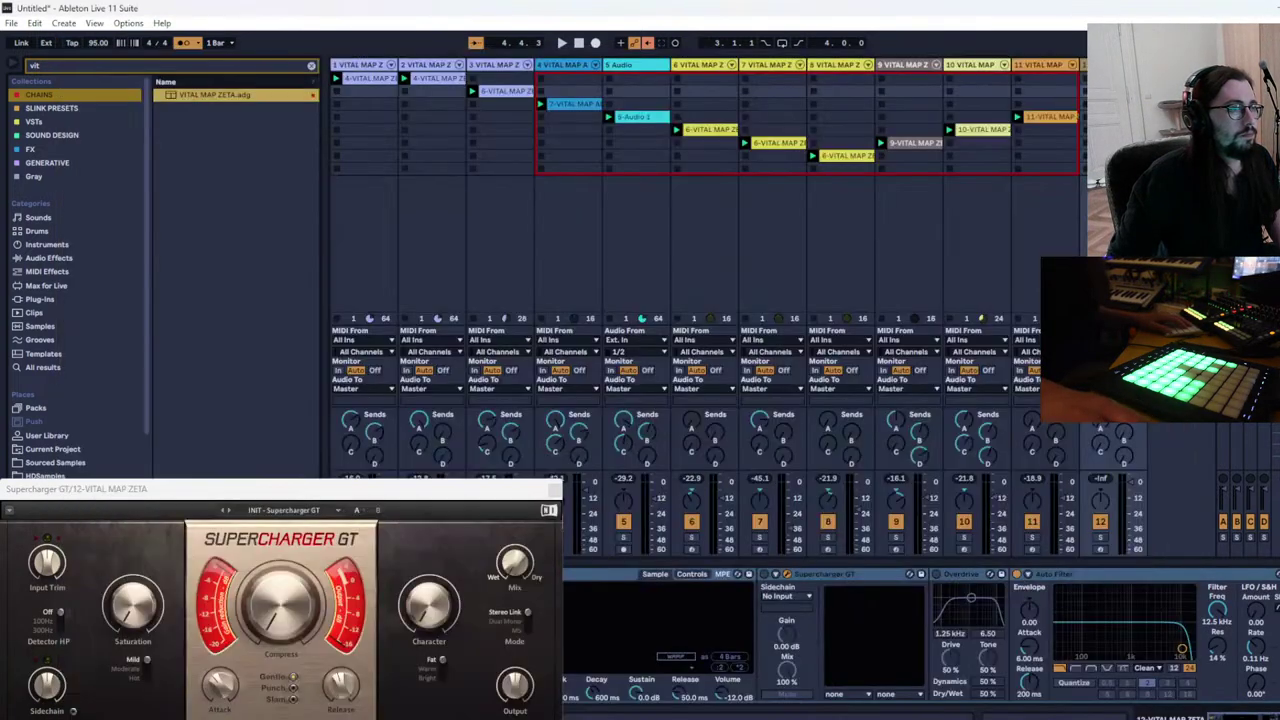
click(555, 492)
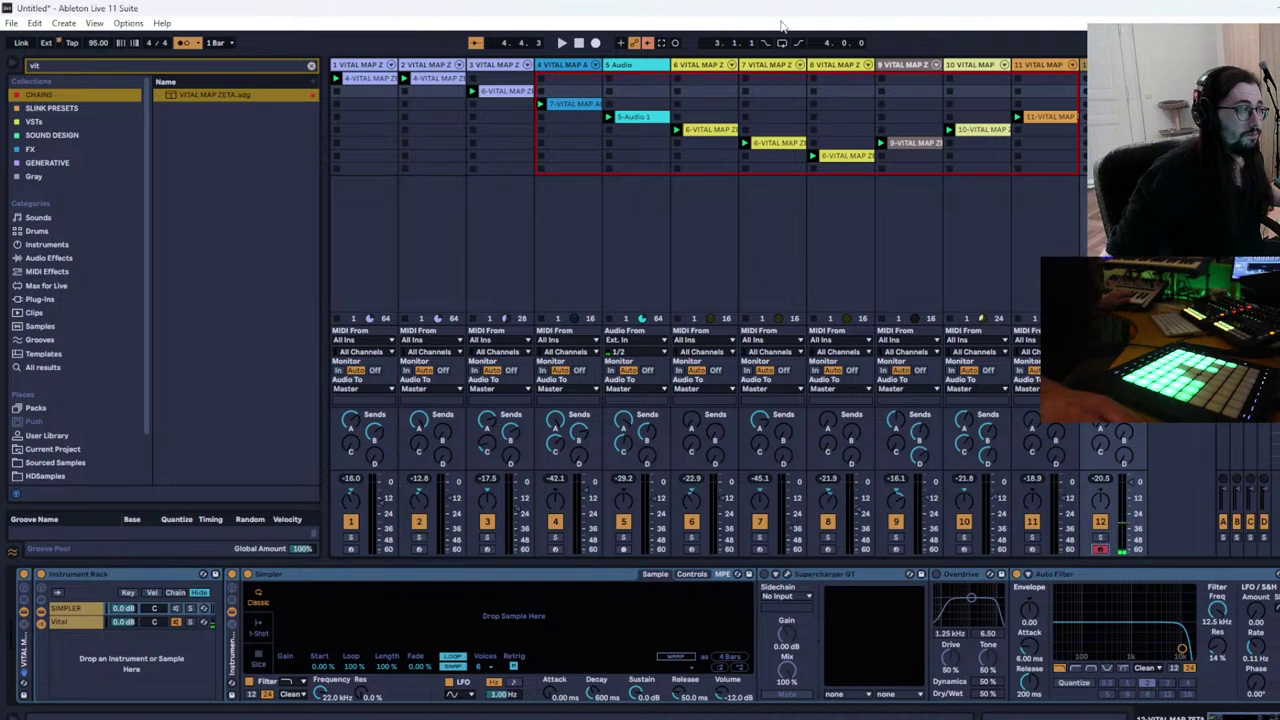
With playback running, transpose oscillator 1 to -24 and shorten envelope 1's attack in track 12's Vital
click(562, 44)
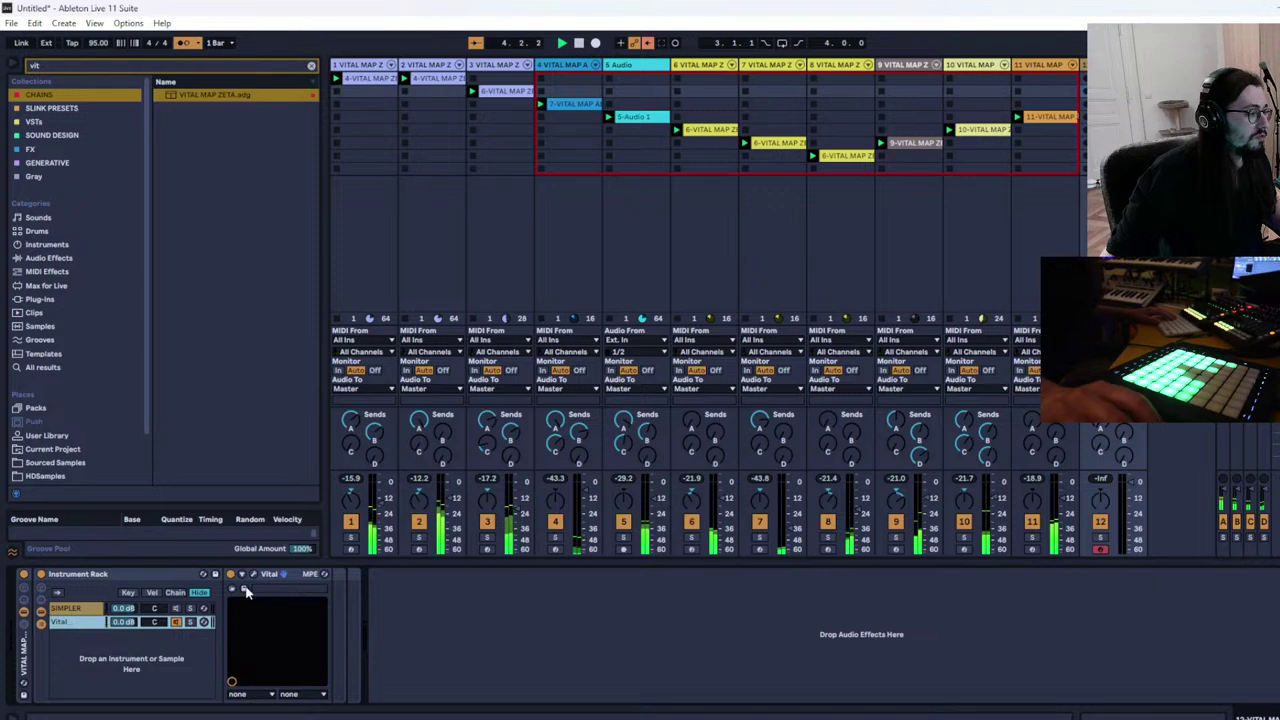
click(258, 575)
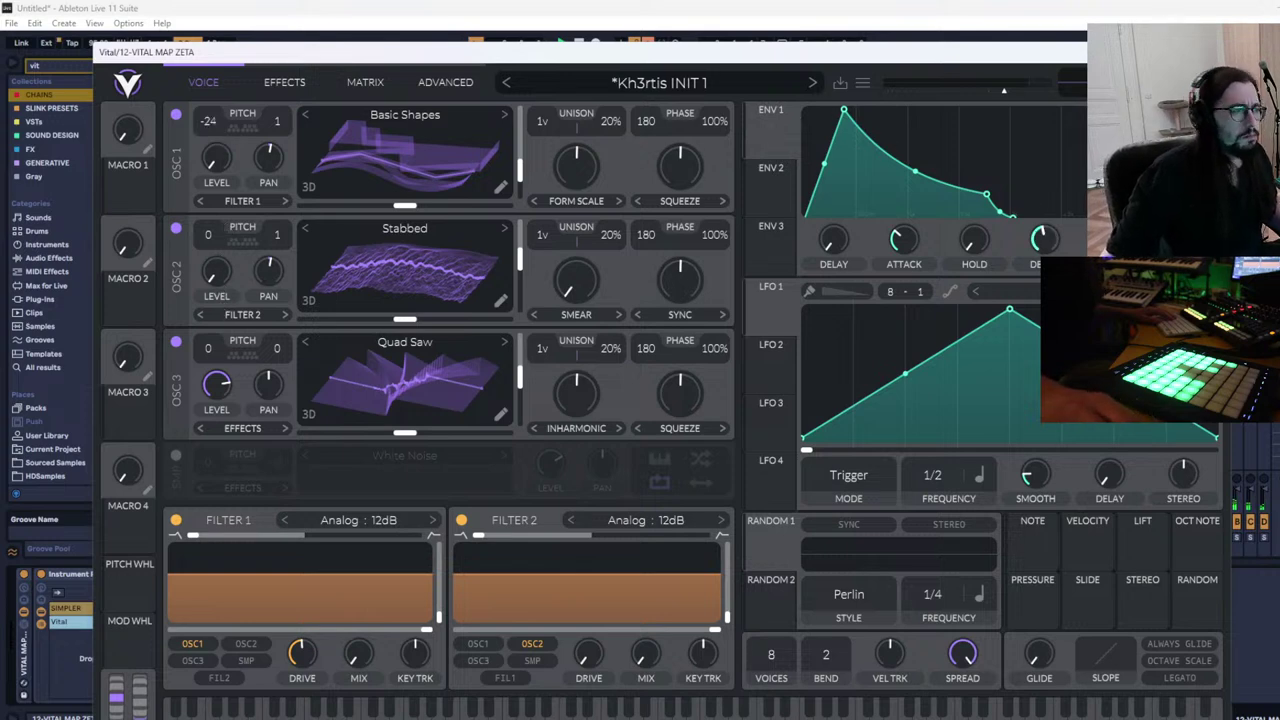
drag(907, 253, 908, 267)
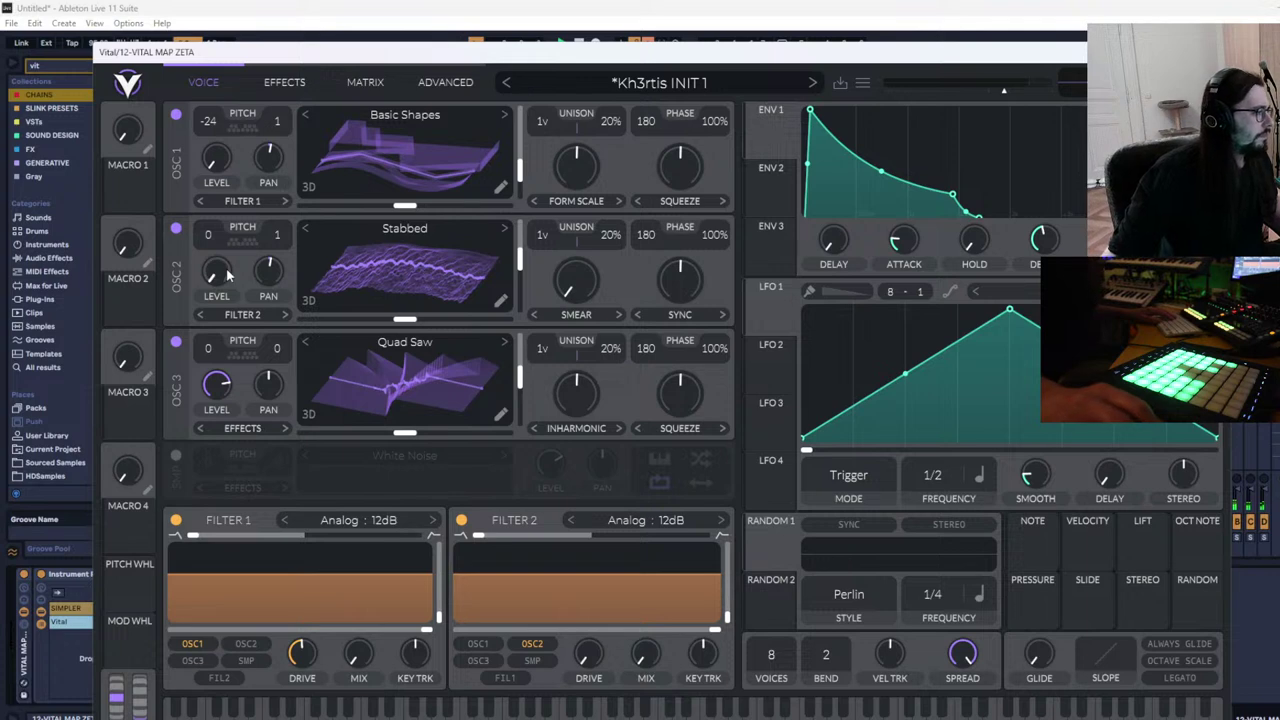
Turn off oscillators 2 and 3 and raise oscillator 1's level in track 12's Vital
click(176, 229)
click(176, 342)
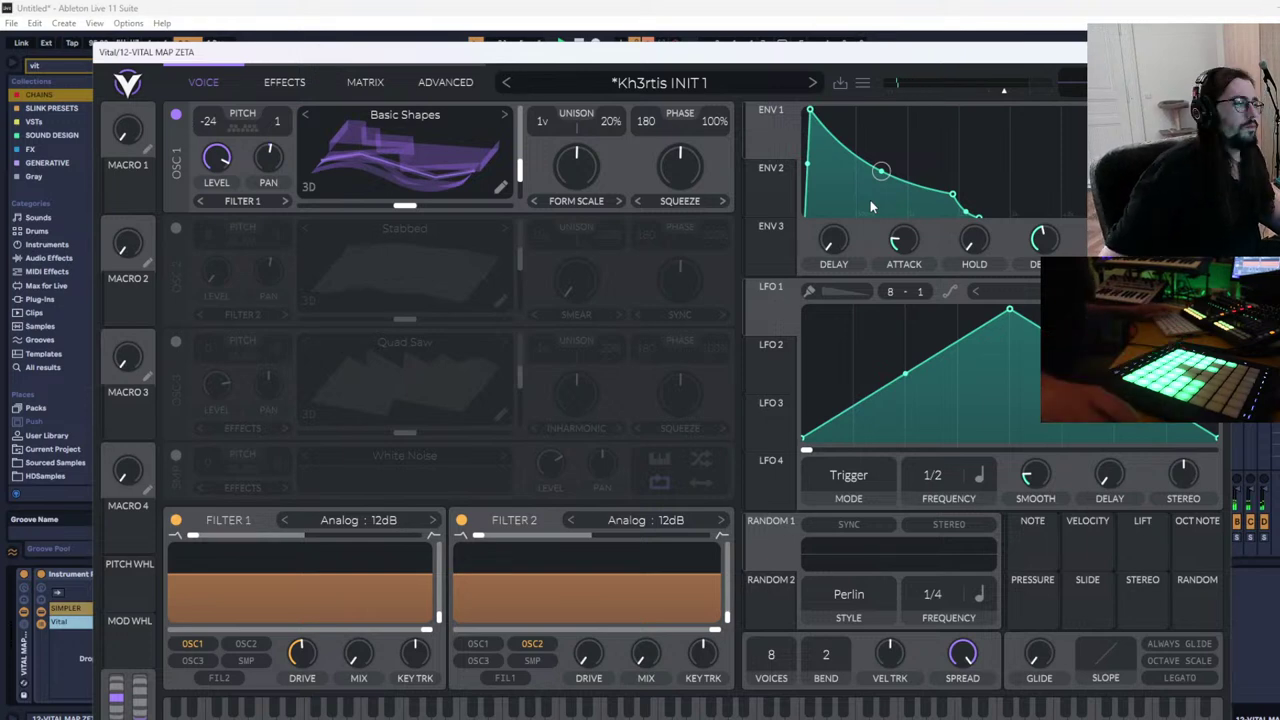
Close track 12's Vital window and show the notes of the track's recorded clip
drag(862, 58, 696, 336)
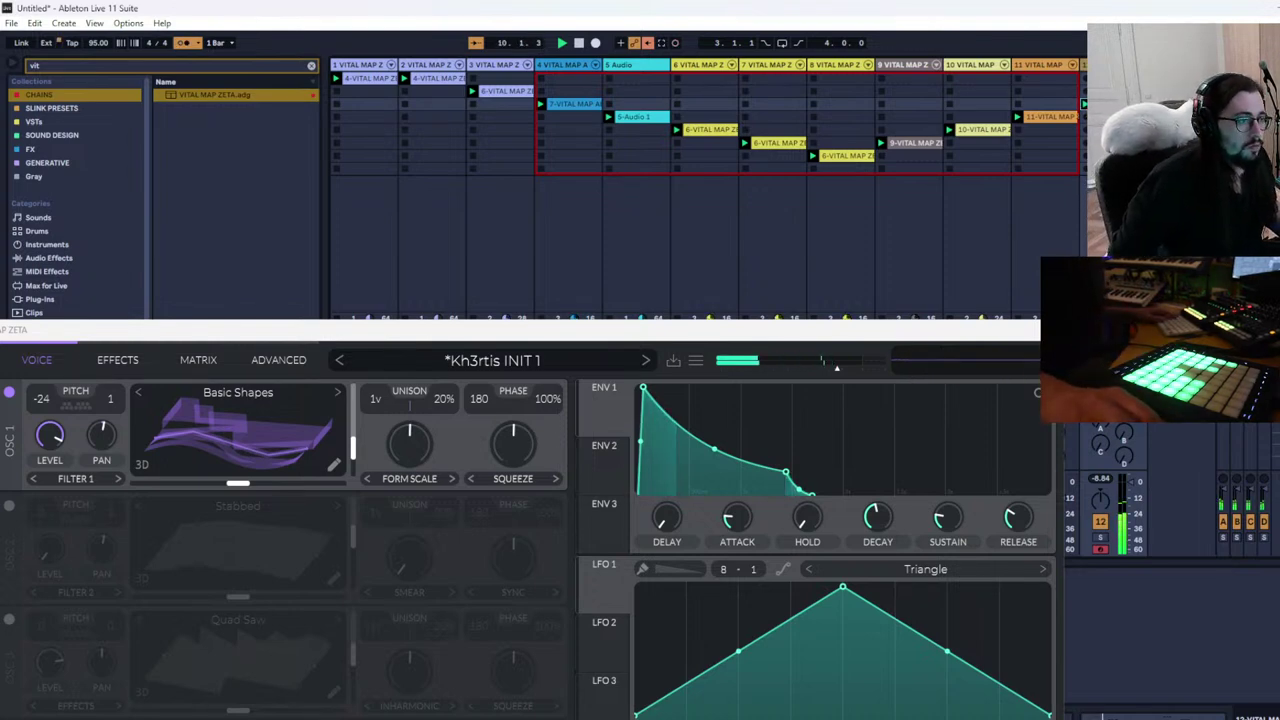
click(1049, 330)
key(shift+Tab)
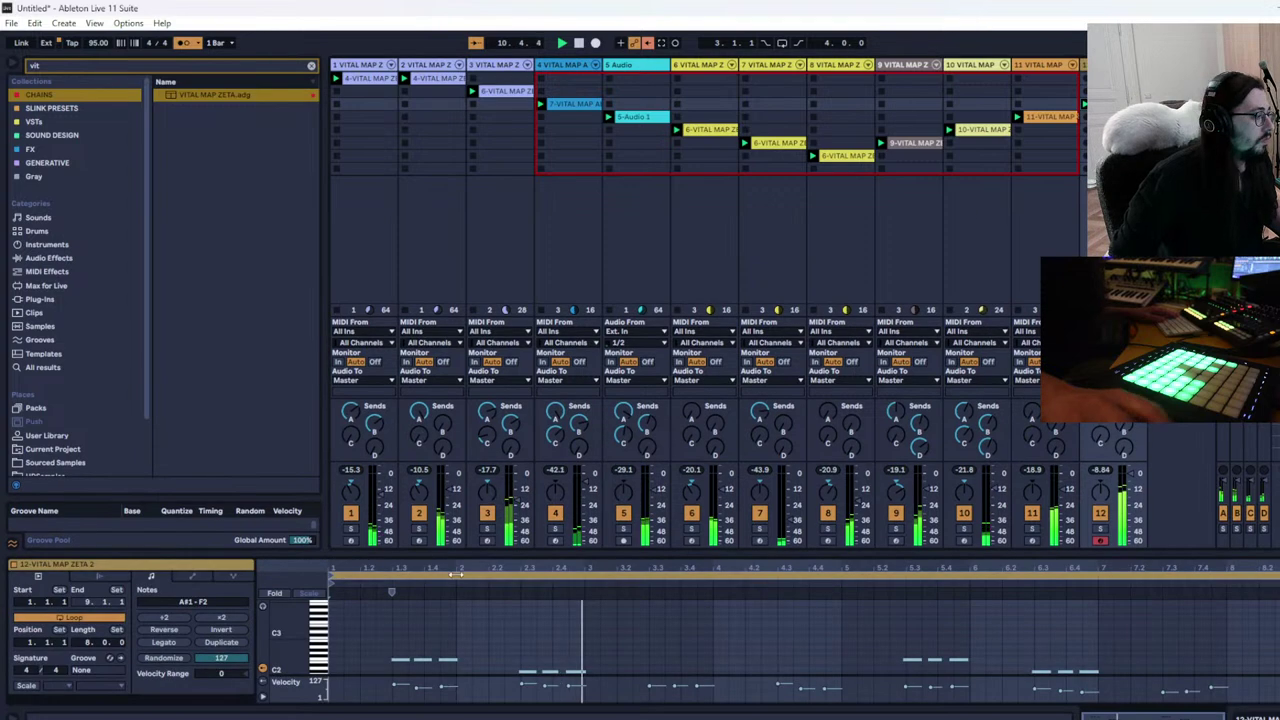
Reopen track 12's Vital and set envelope 1's attack to 0 seconds
key(shift+Tab)
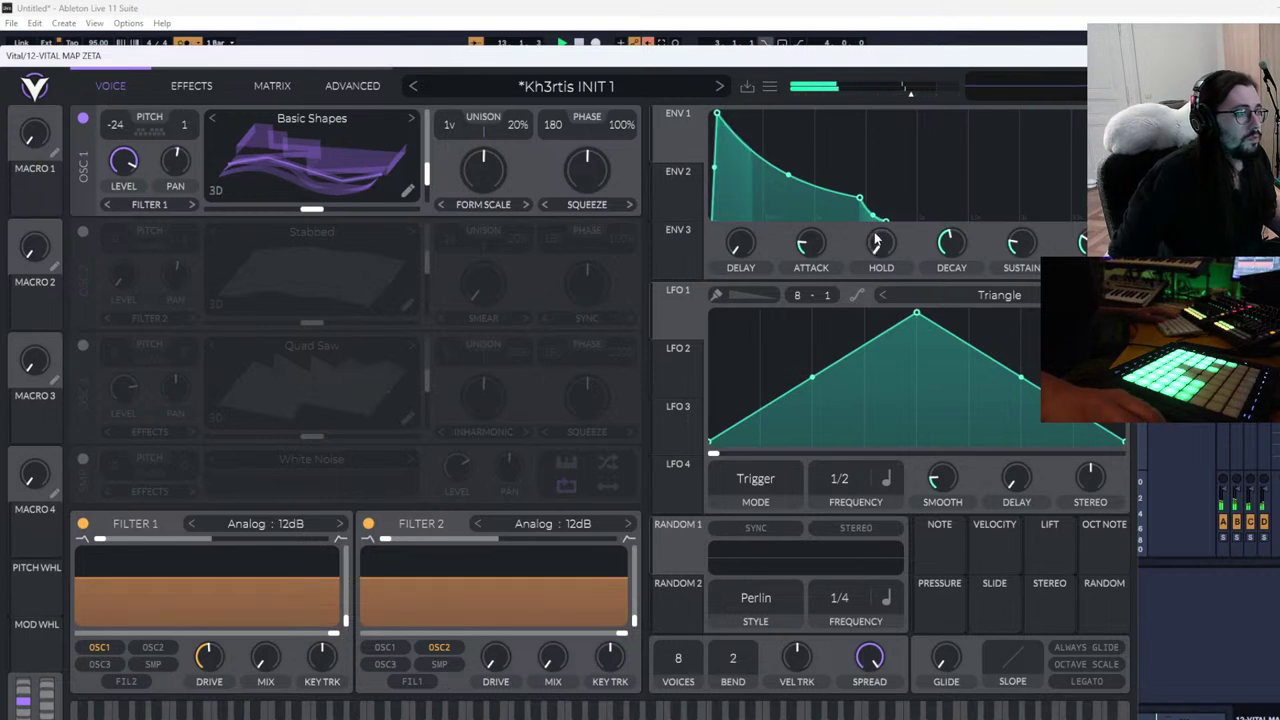
drag(811, 244, 811, 273)
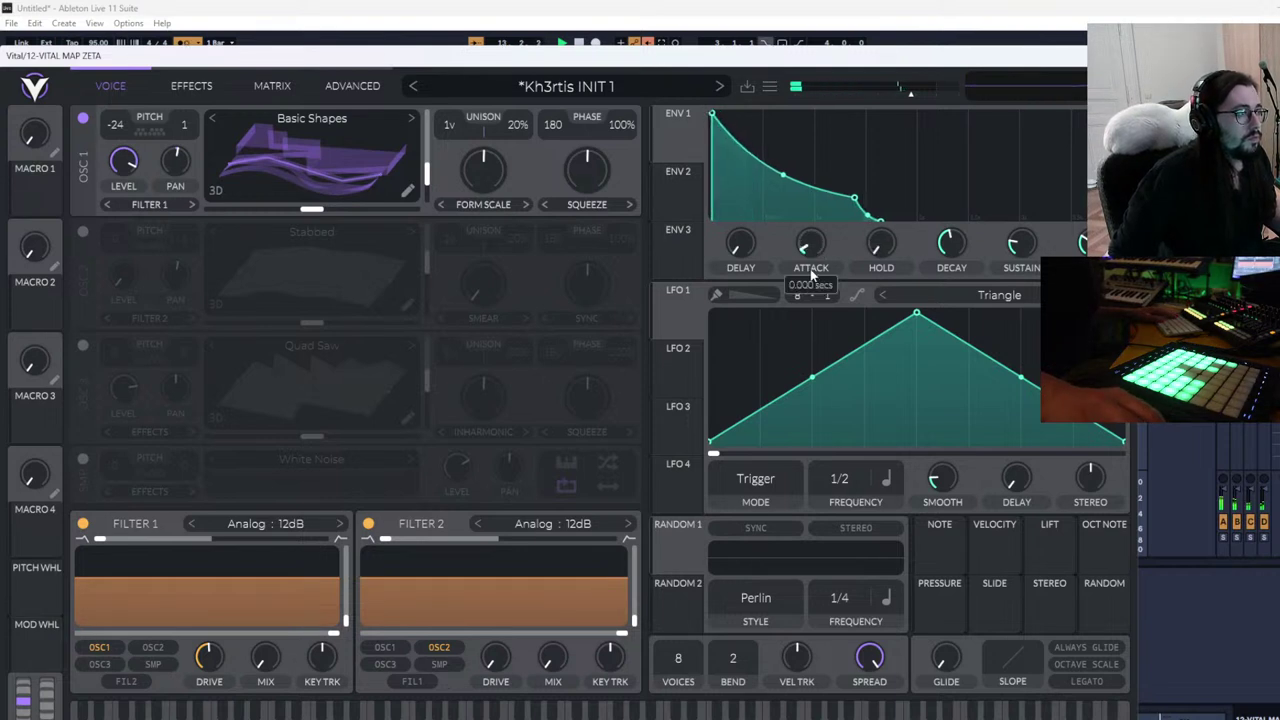
Shorten envelope 1's decay and raise its attack slightly above zero in track 12's Vital
drag(951, 243, 952, 272)
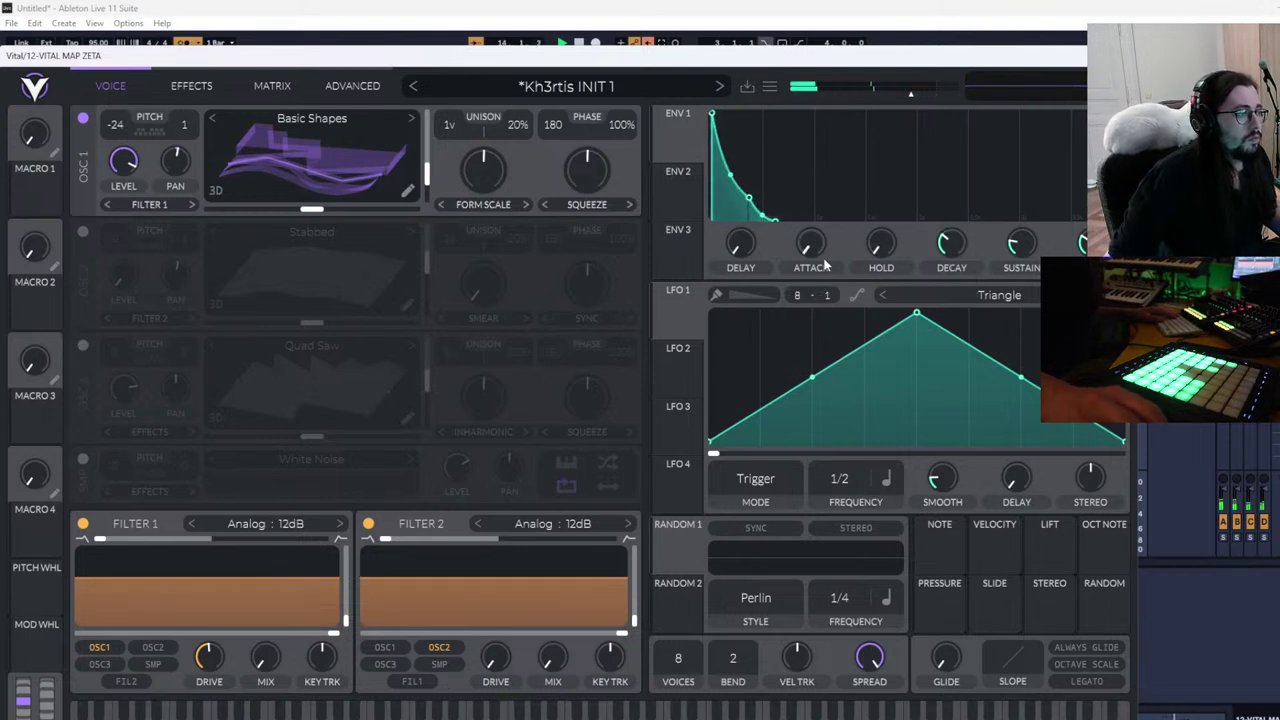
drag(817, 250, 816, 248)
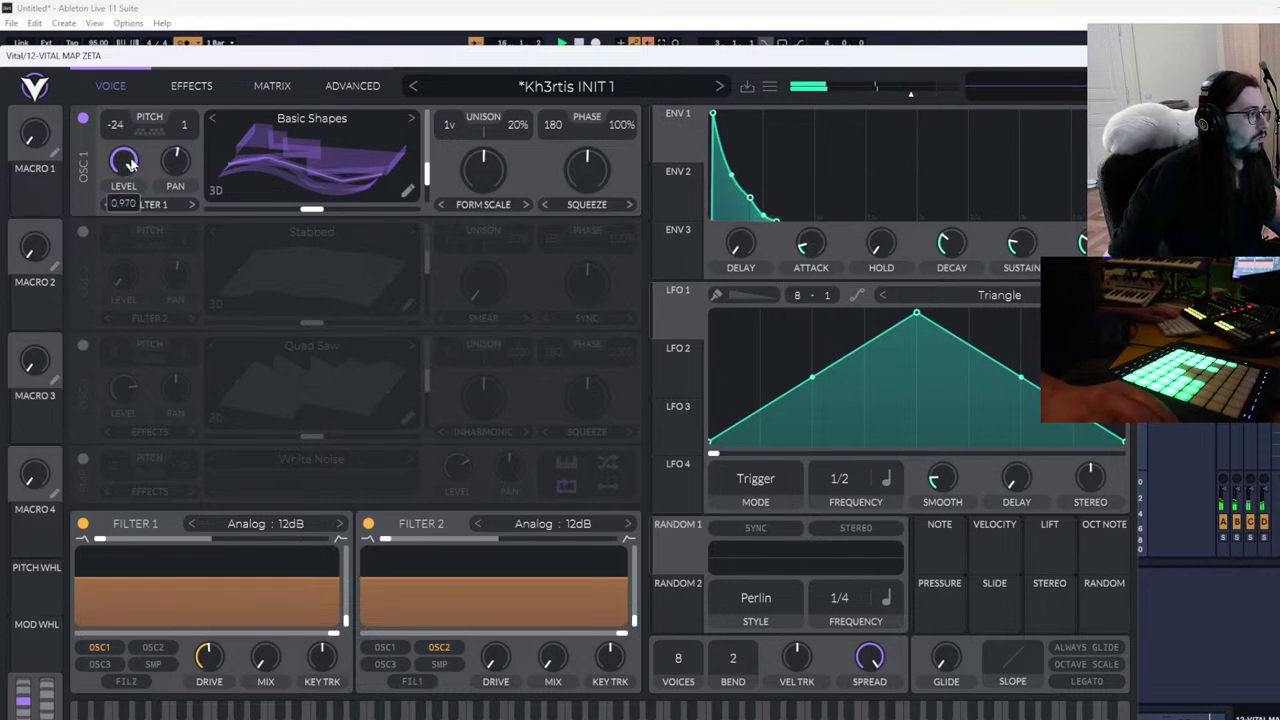
Turn on oscillator 2 in track 12's Vital and load the factory Basic Shapes wavetable into it
click(84, 231)
click(250, 237)
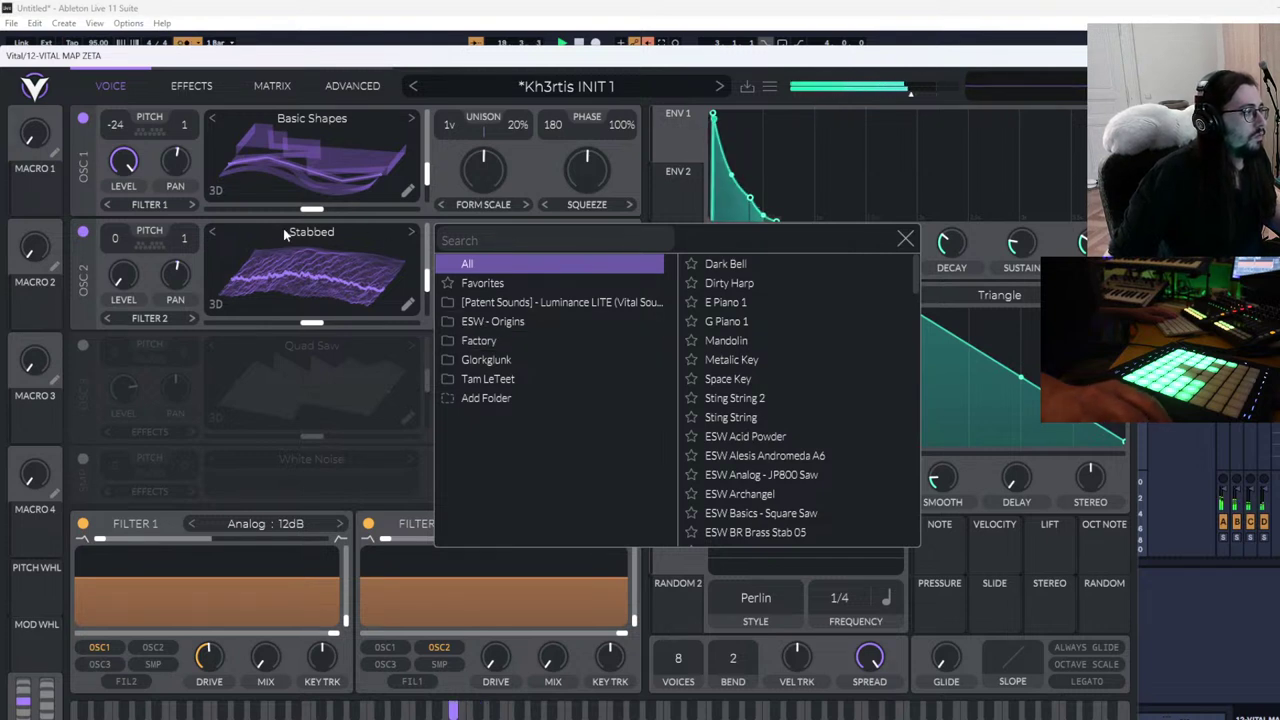
click(505, 321)
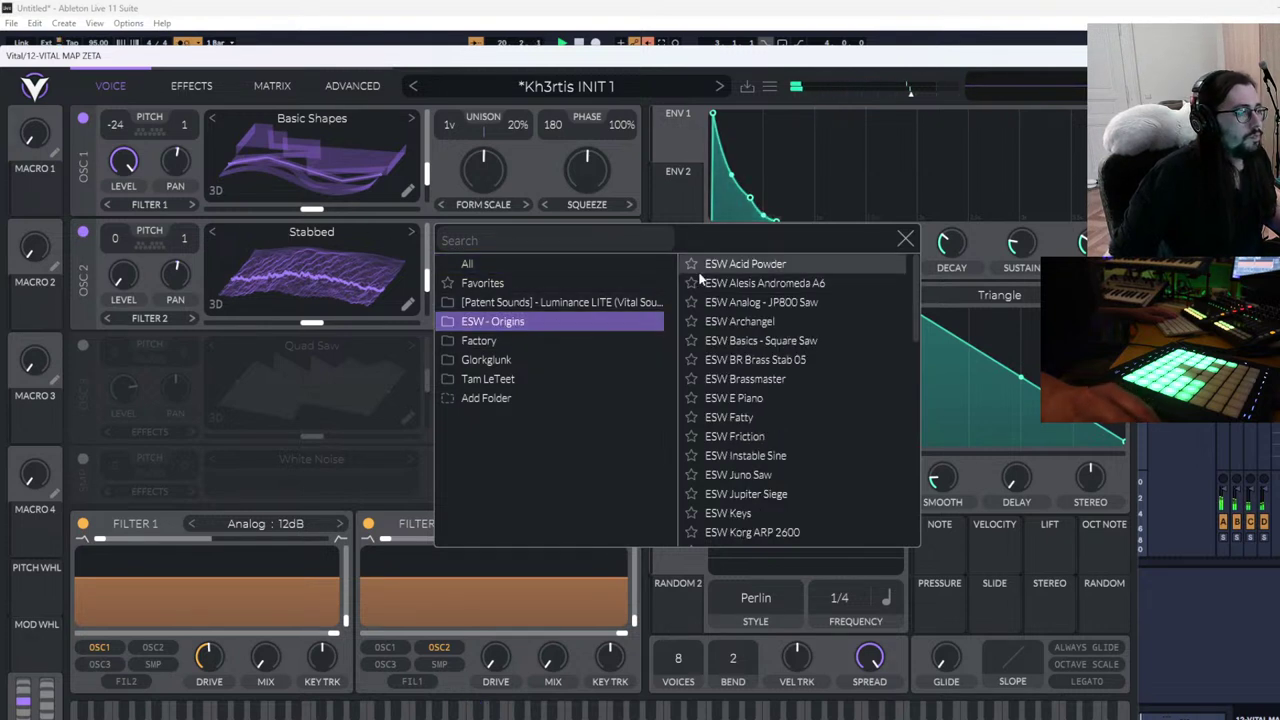
click(517, 341)
click(756, 266)
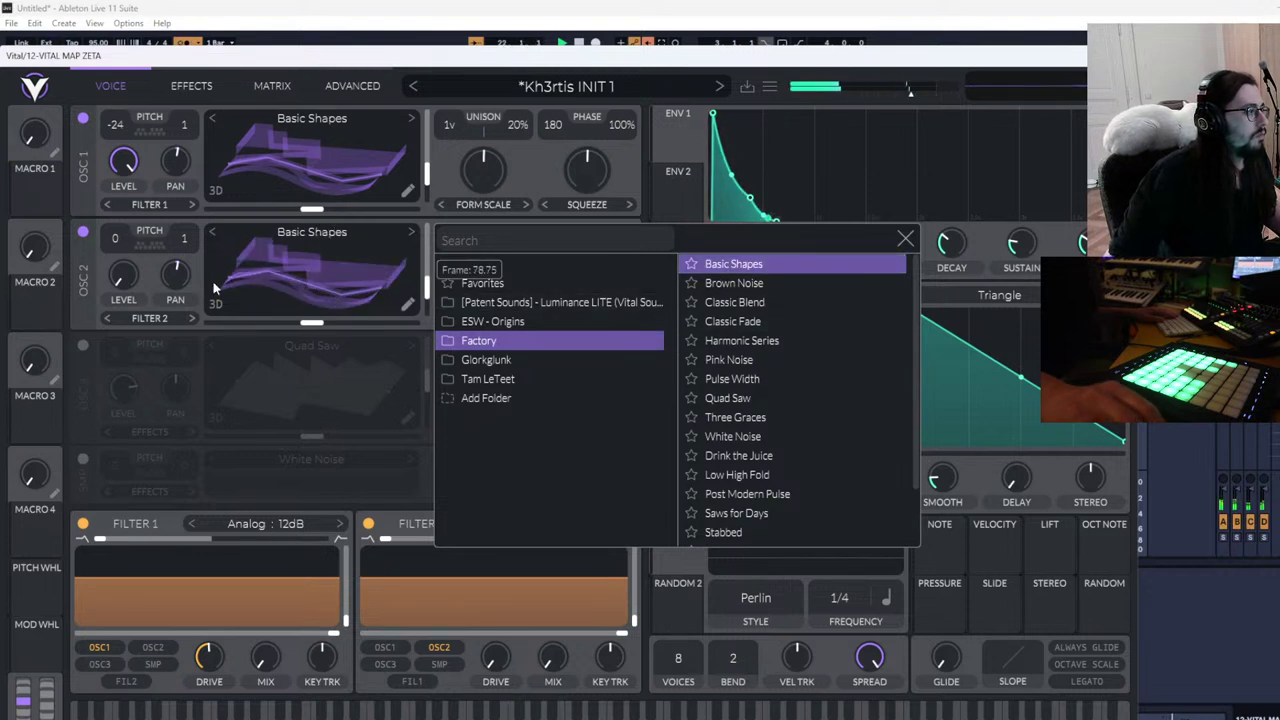
Raise oscillator 2's level and transpose it to -12 in track 12's Vital
drag(120, 158, 136, 243)
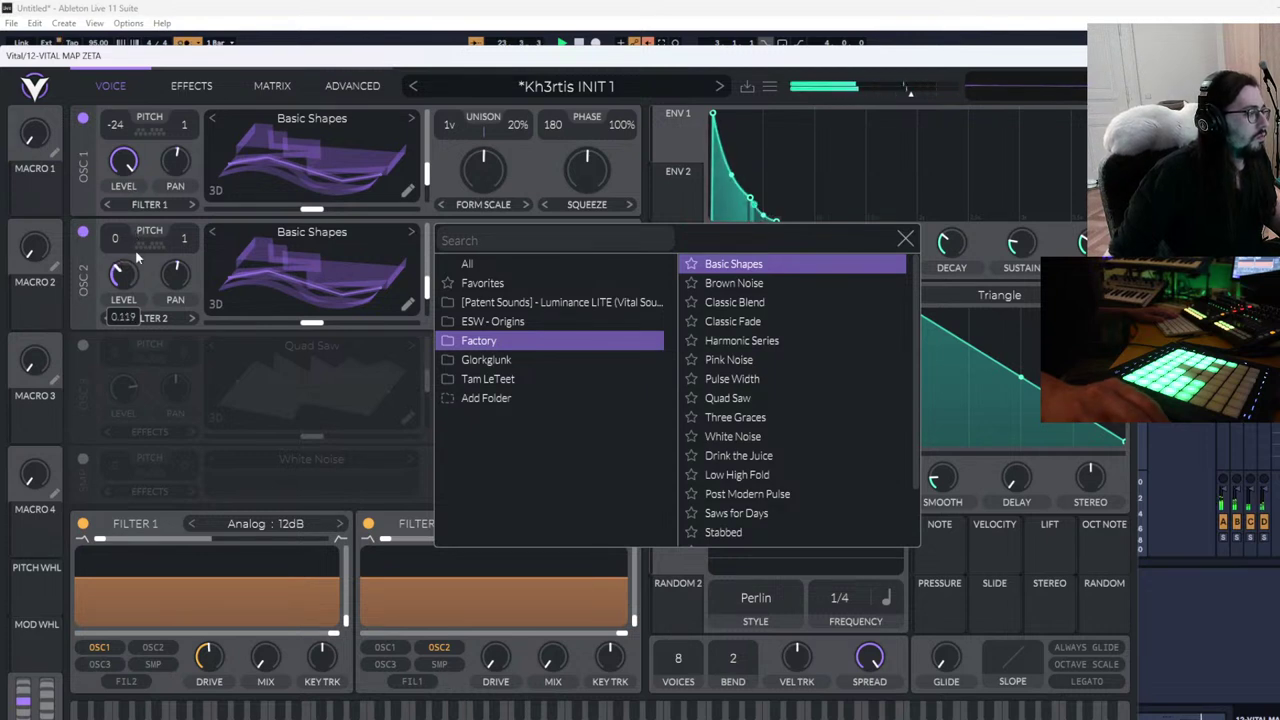
drag(118, 237, 120, 299)
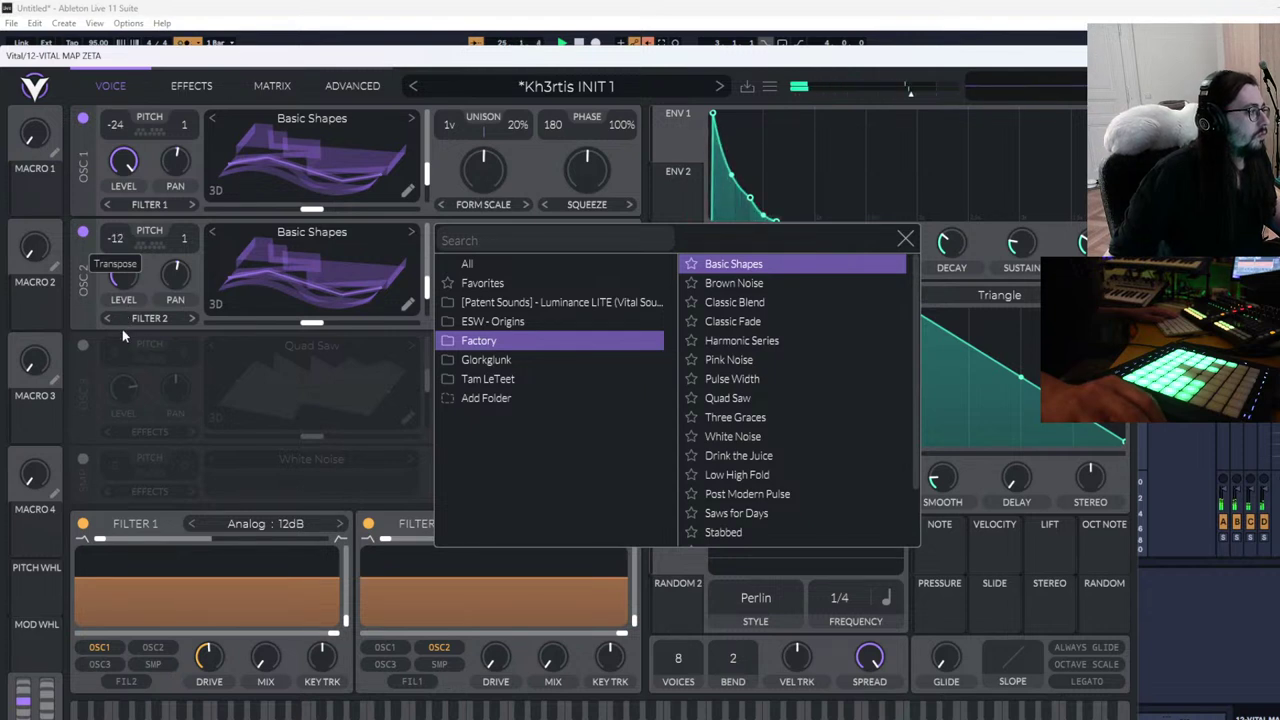
click(905, 238)
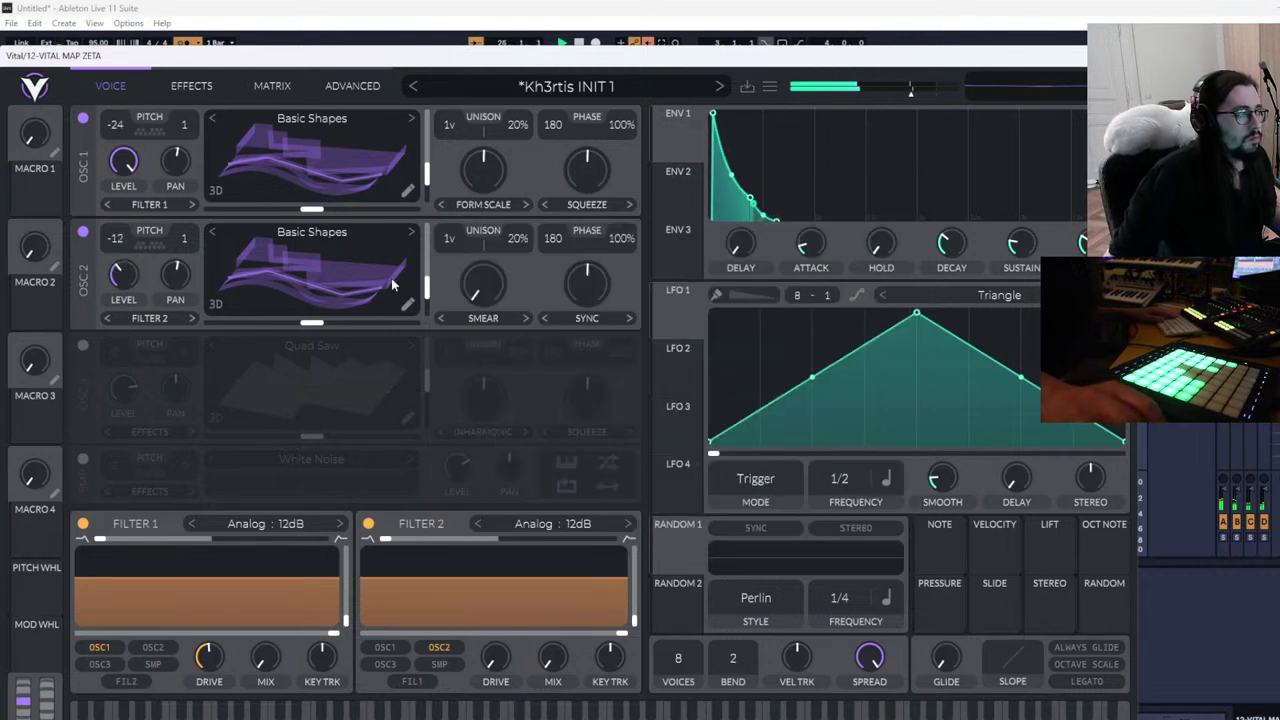
mouse_move(124, 260)
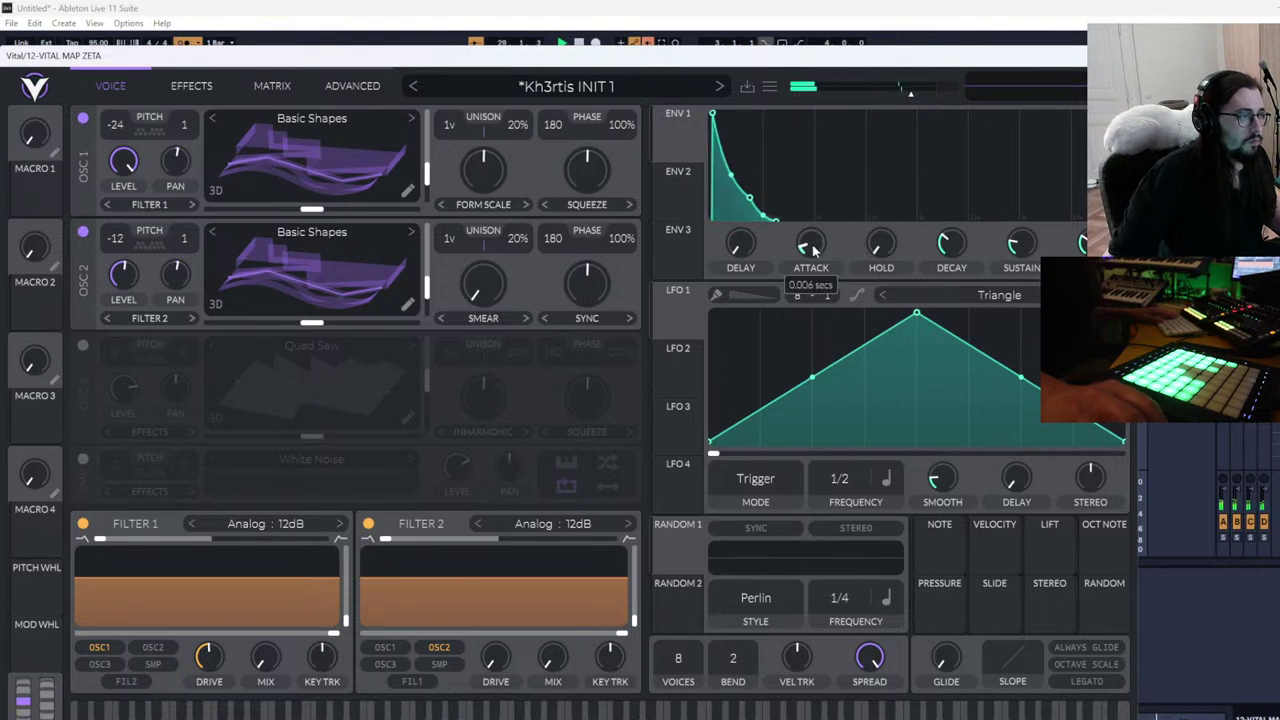
Shorten envelope 1's decay further with an attack of 0.012 seconds, and close track 12's Vital window
mouse_move(949, 262)
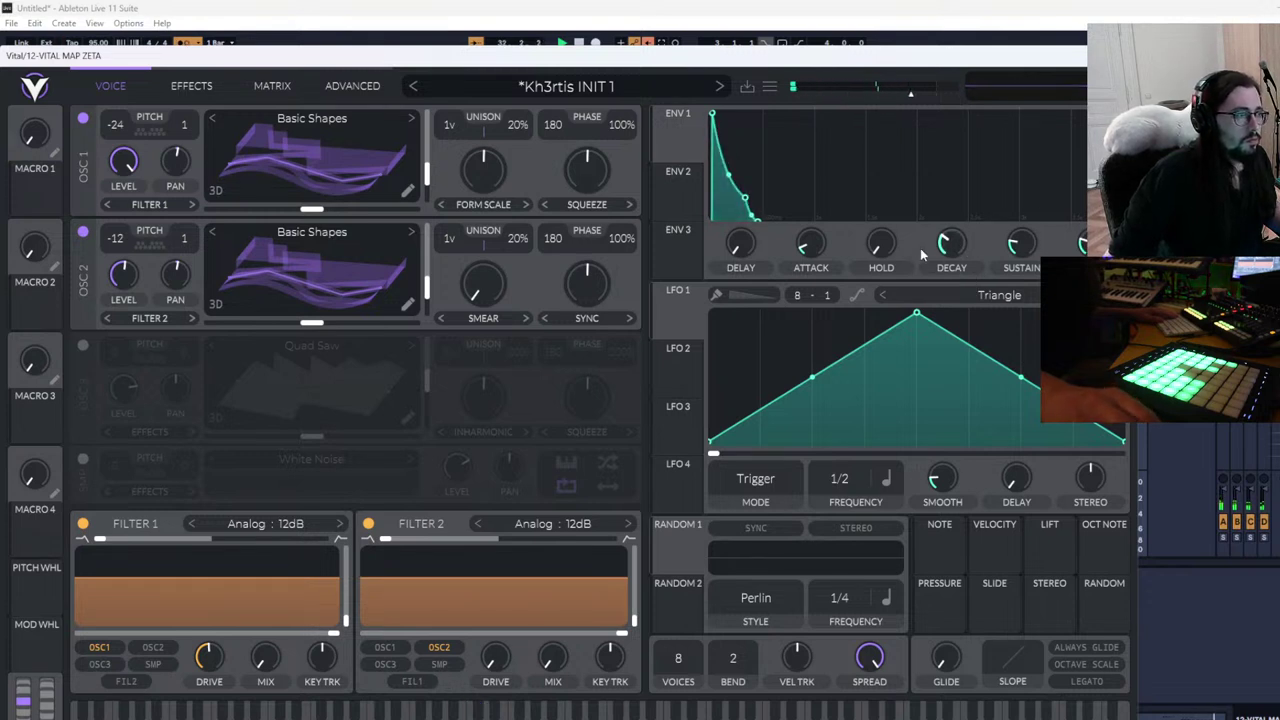
mouse_move(810, 250)
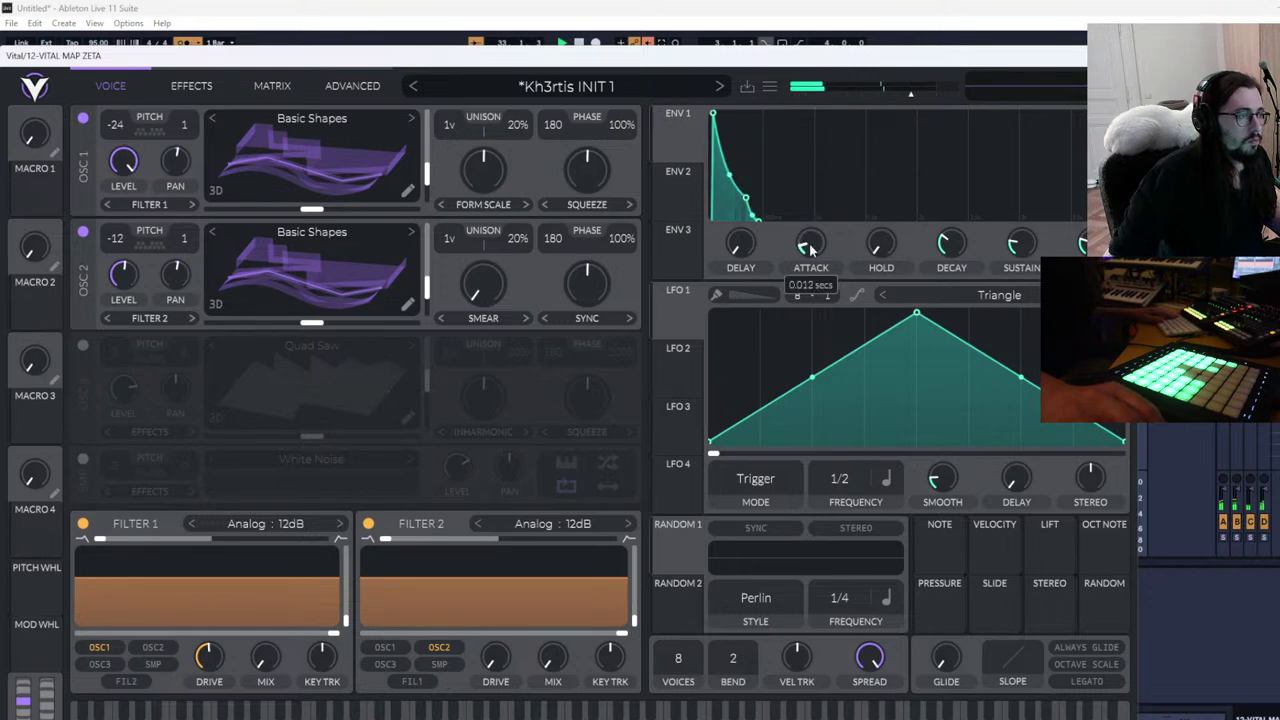
click(1120, 56)
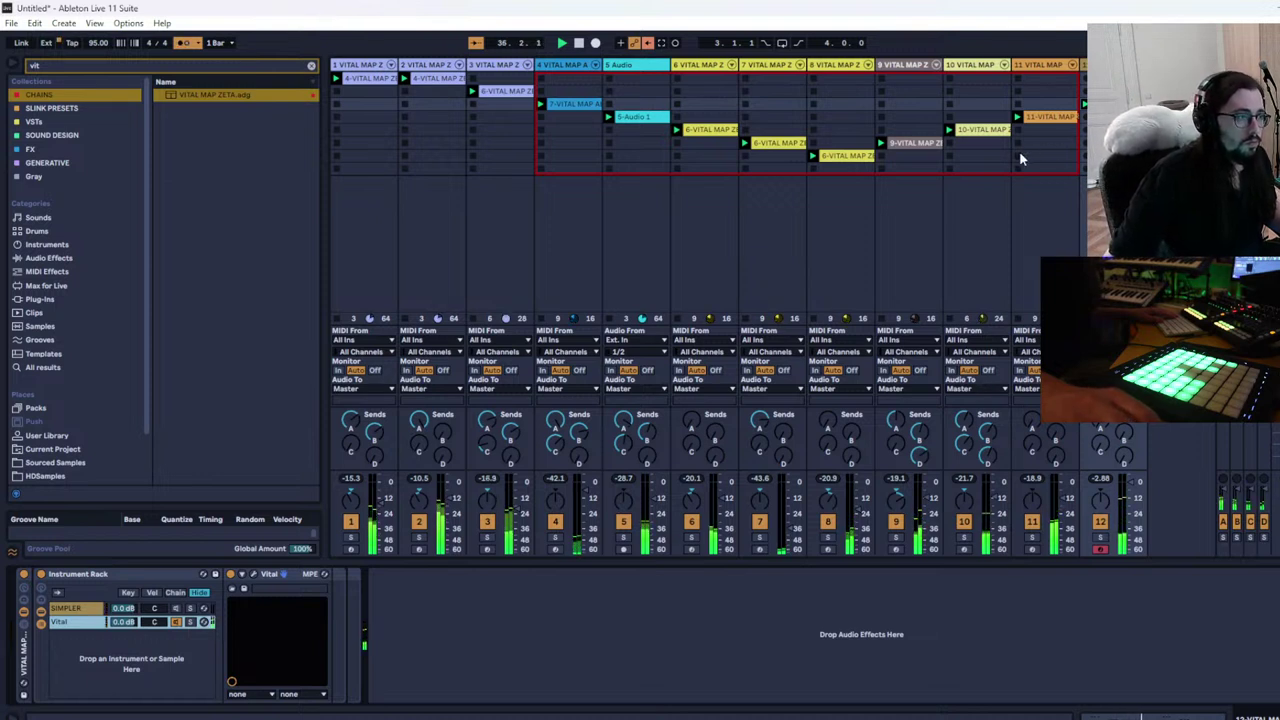
Listen to tracks 11 and 12 soloed together, and return to the full mix
click(965, 539)
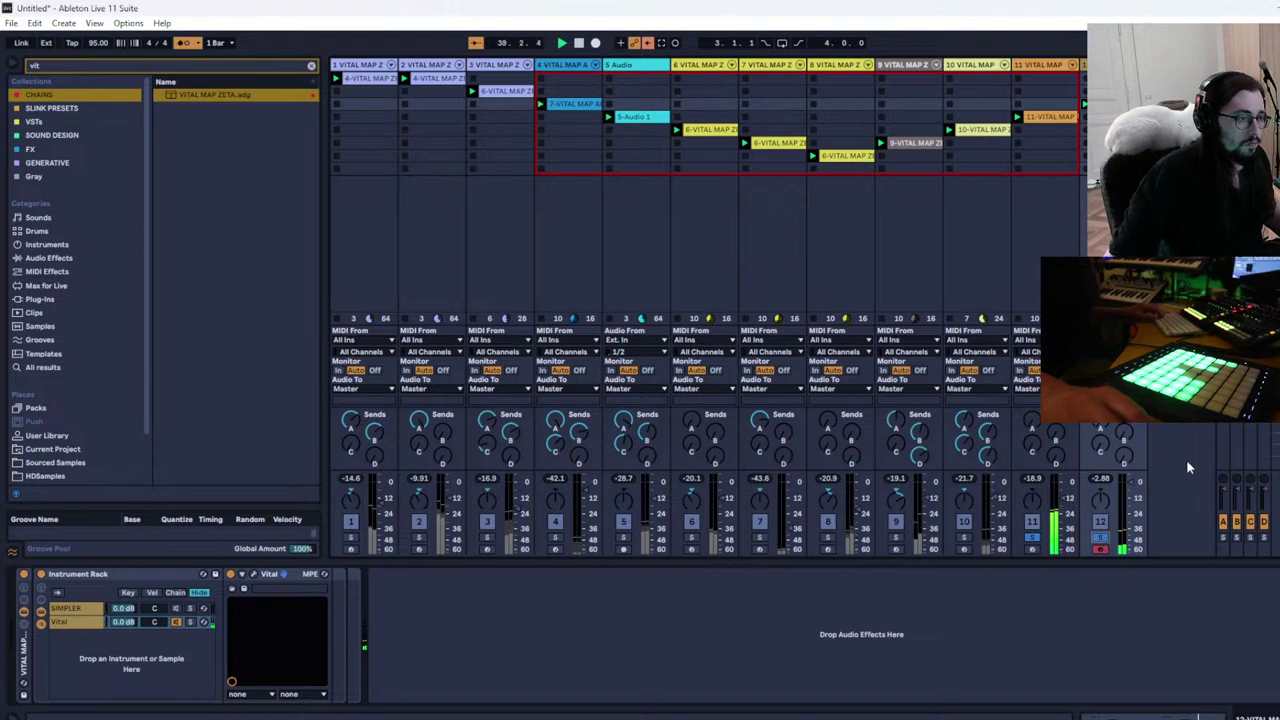
click(1099, 539)
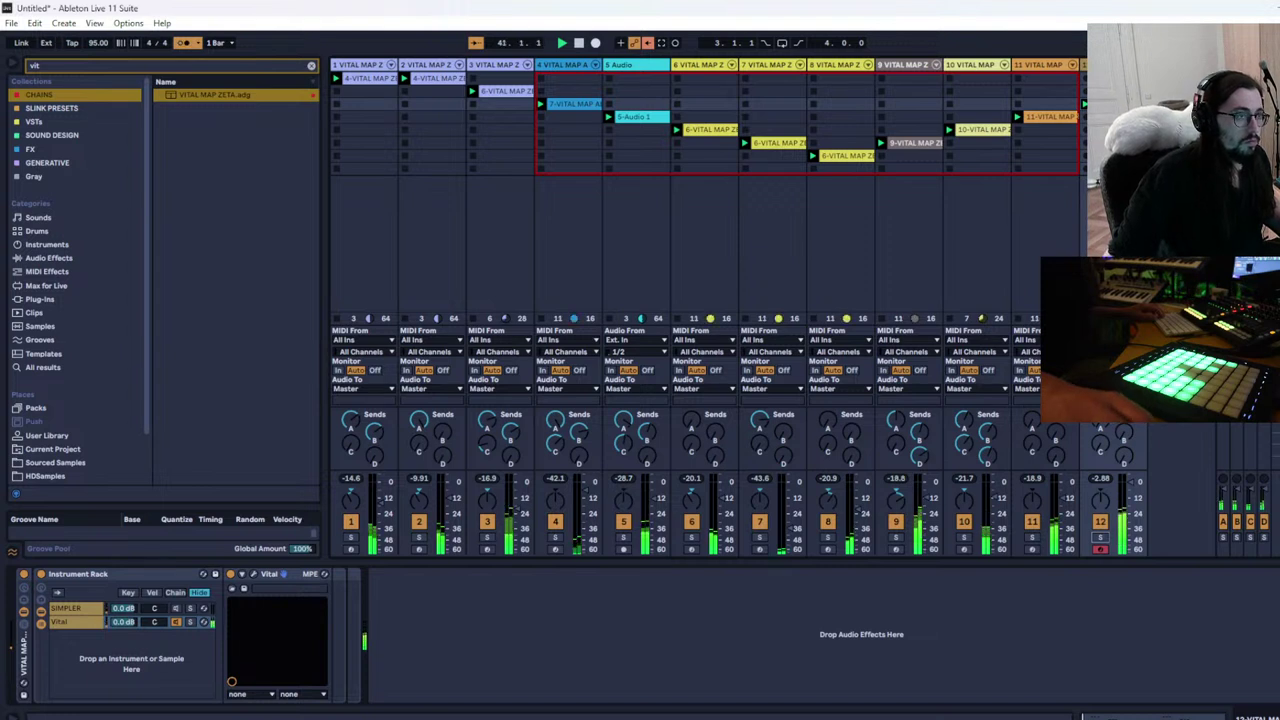
click(76, 622)
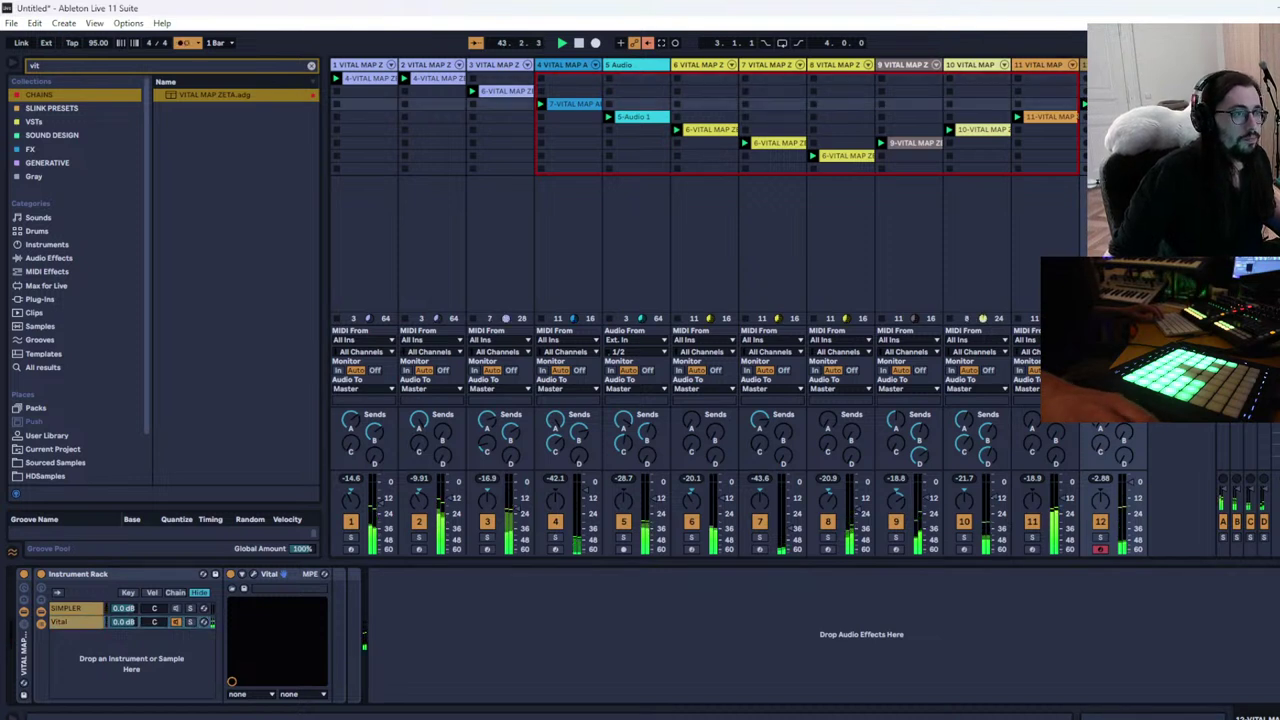
Insert a new audio track and search the browser's sample files for "kick"
key(ctrl+t)
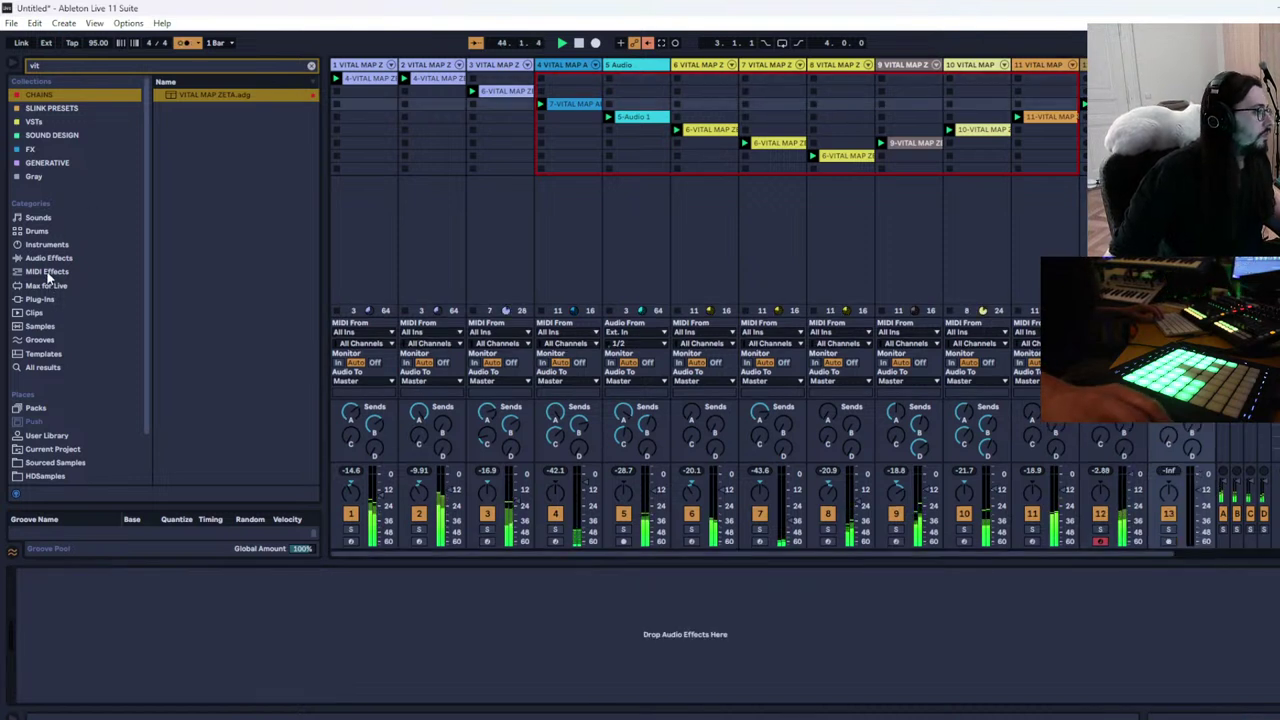
click(48, 258)
click(45, 218)
click(68, 64)
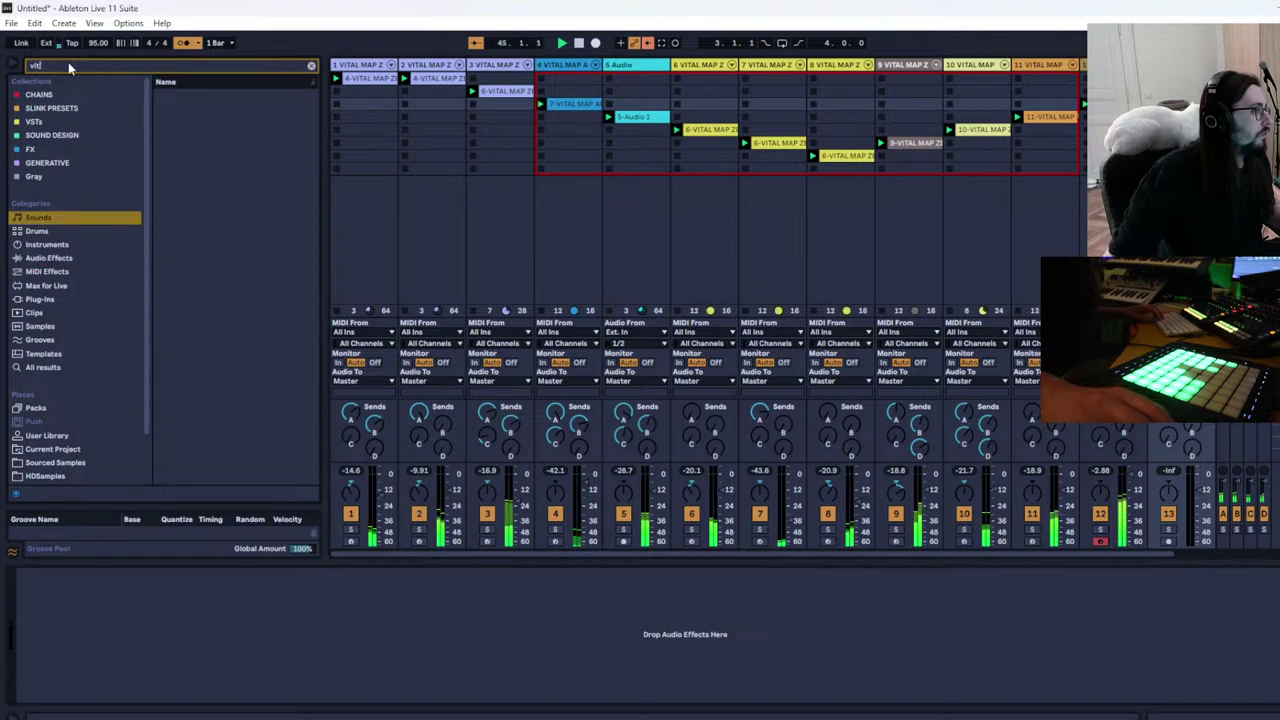
text(kick)
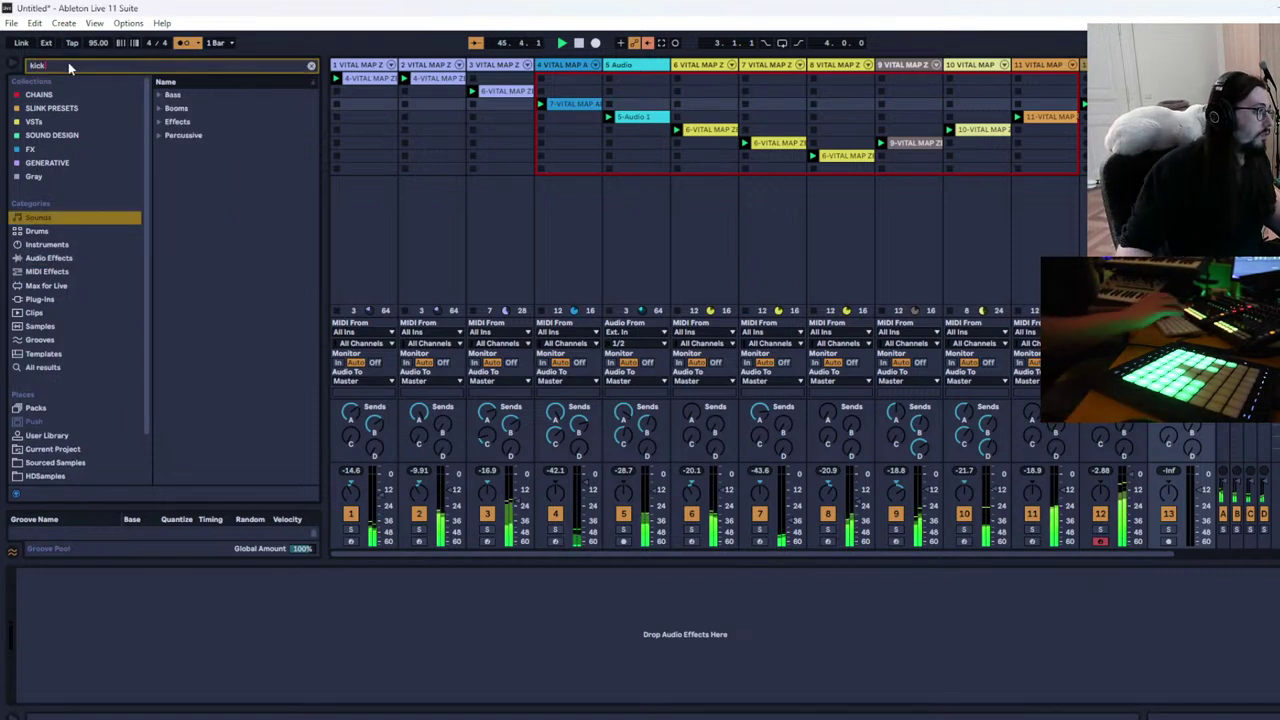
click(47, 220)
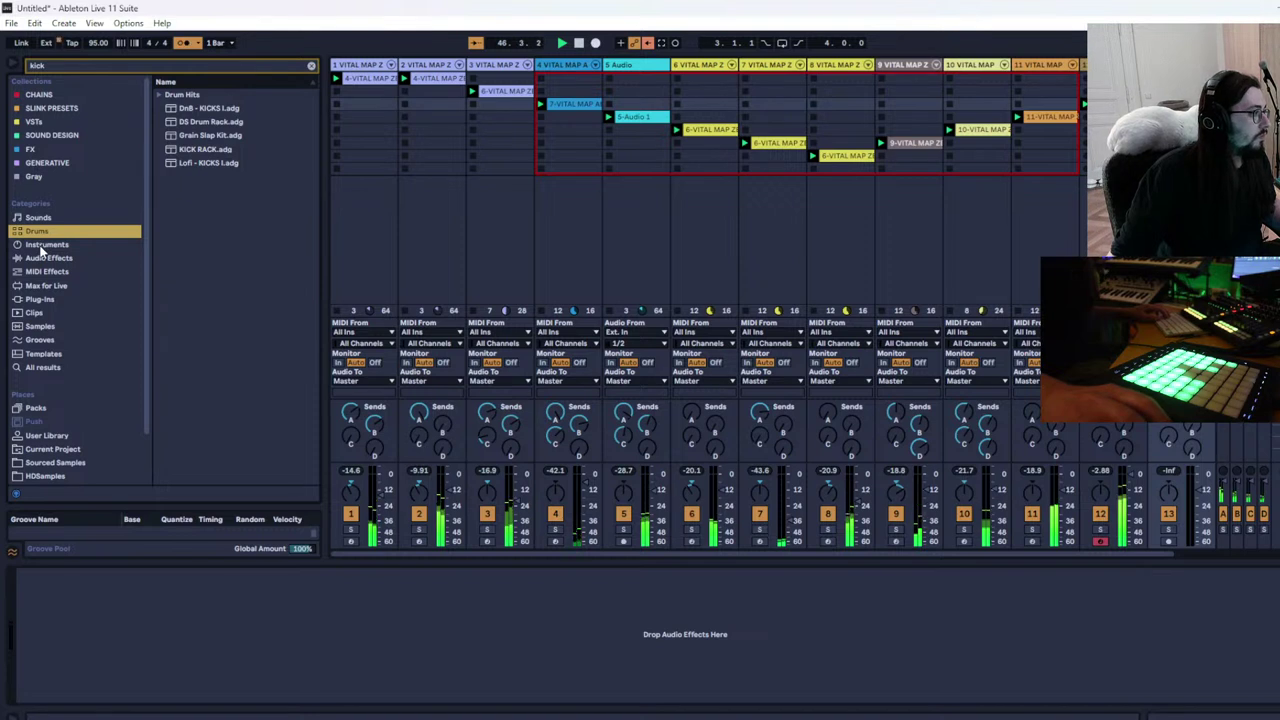
click(44, 245)
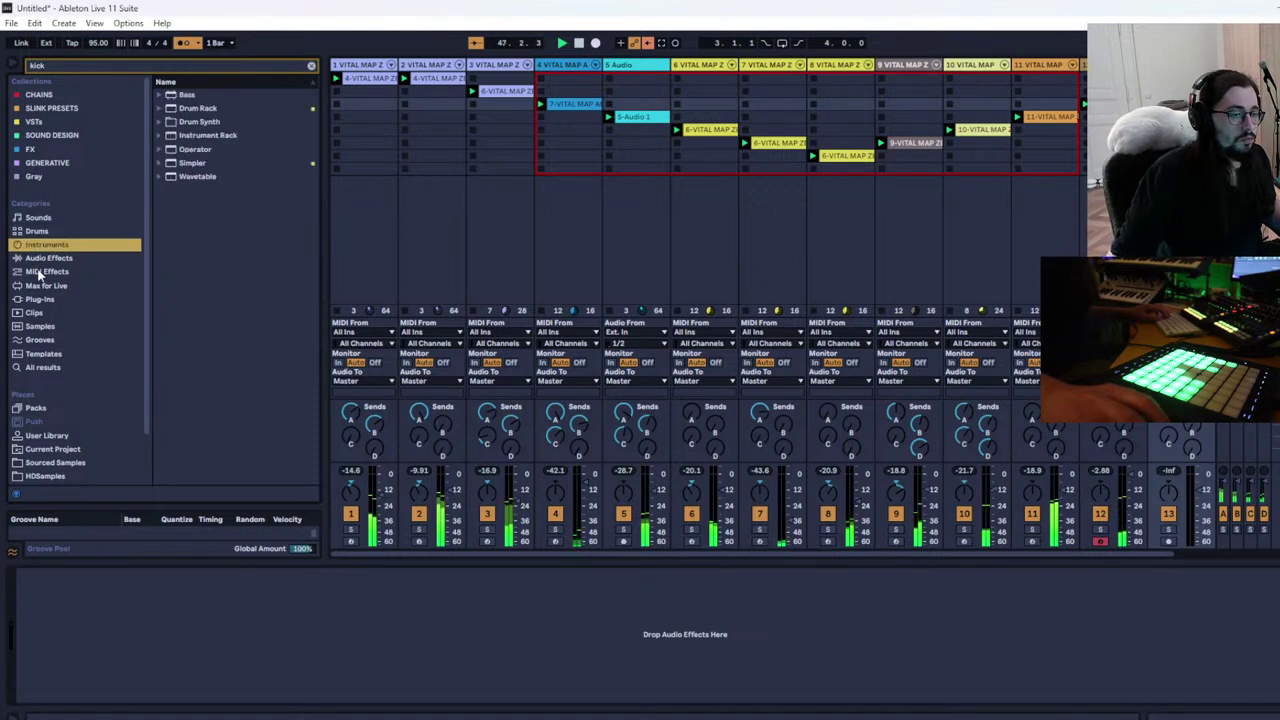
click(46, 272)
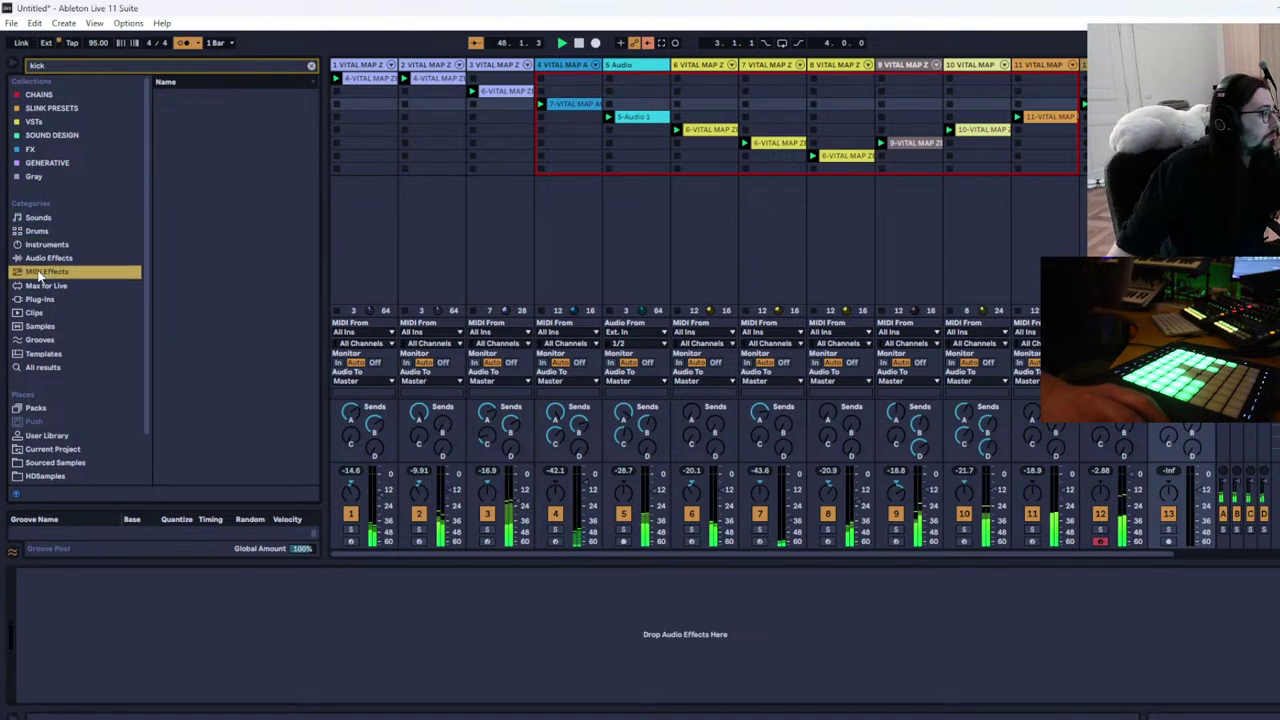
click(31, 245)
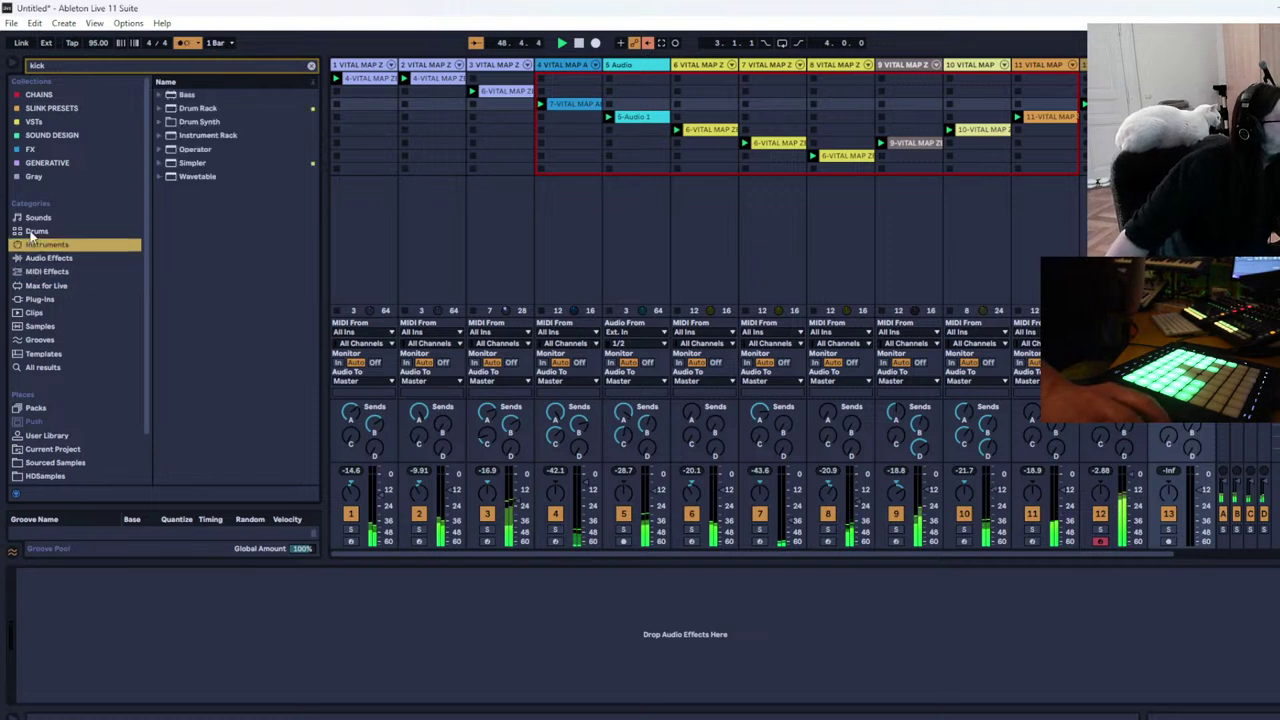
click(45, 259)
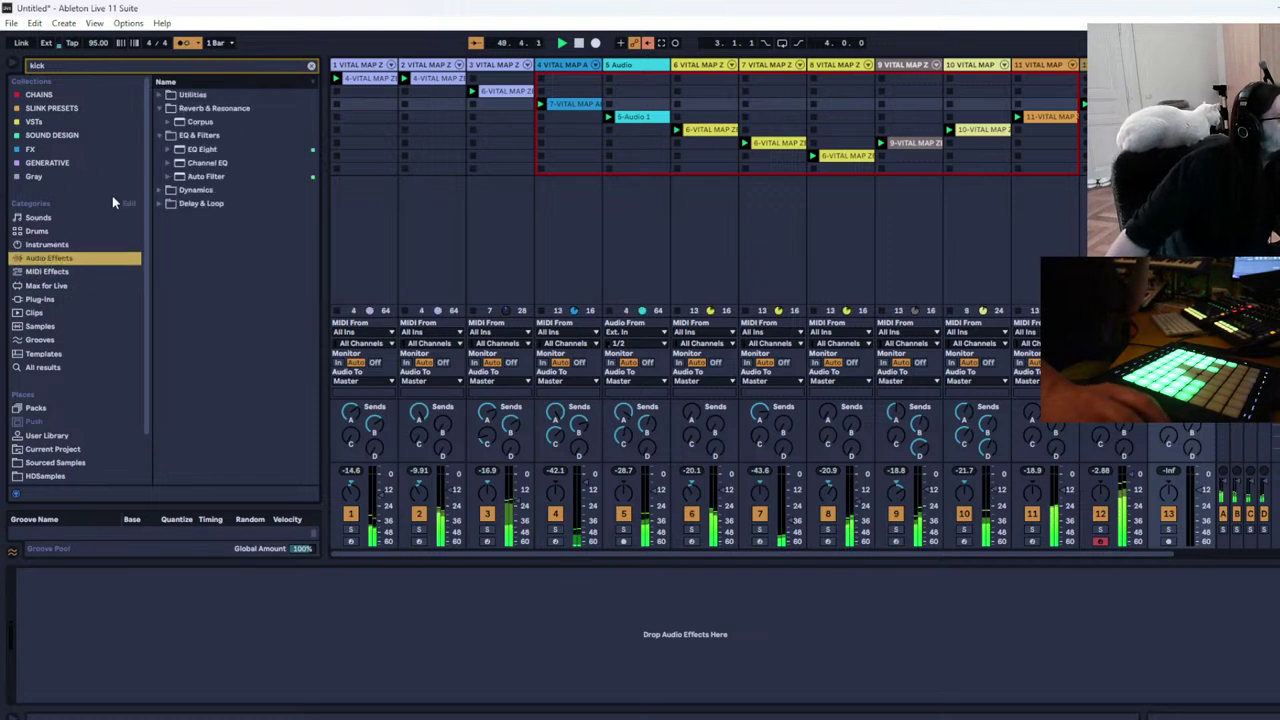
click(38, 325)
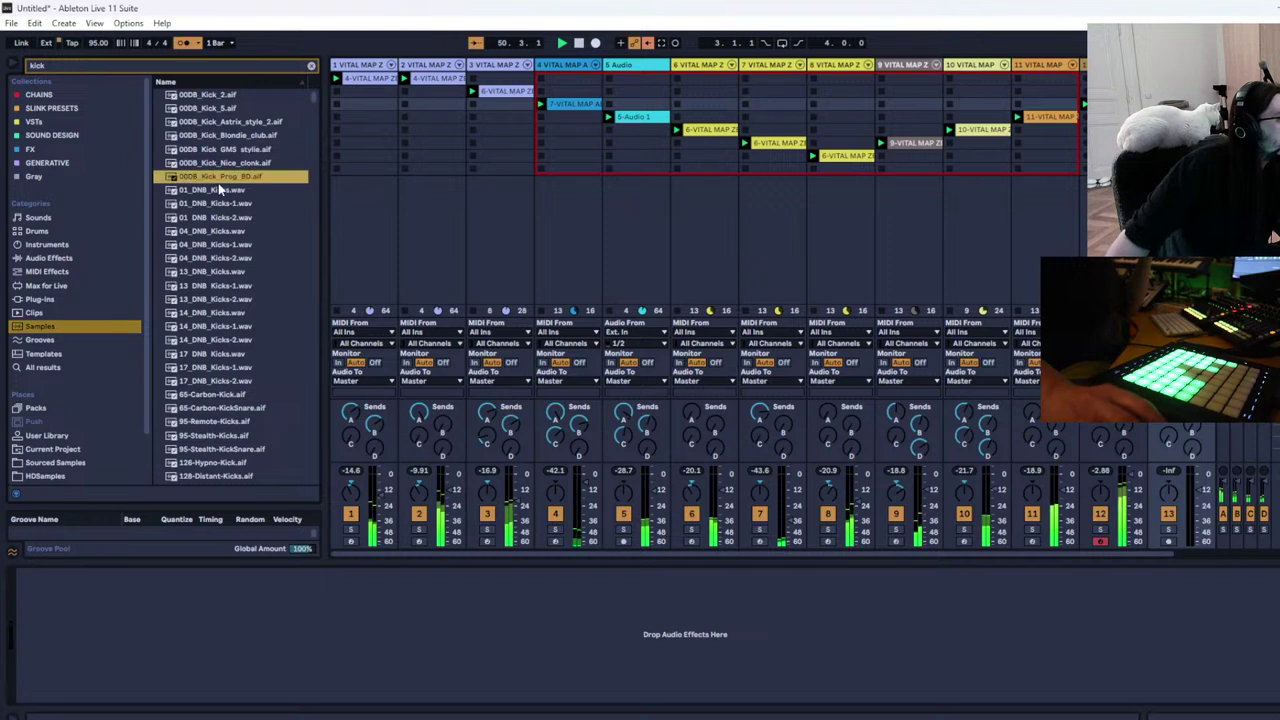
Audition kick samples, try 00DB_Kick_Nice_clonk.aif as a clip on track 13, and undo the clip and its audio track
click(216, 217)
key(Up)
key(Up)
key(Up)
key(Up)
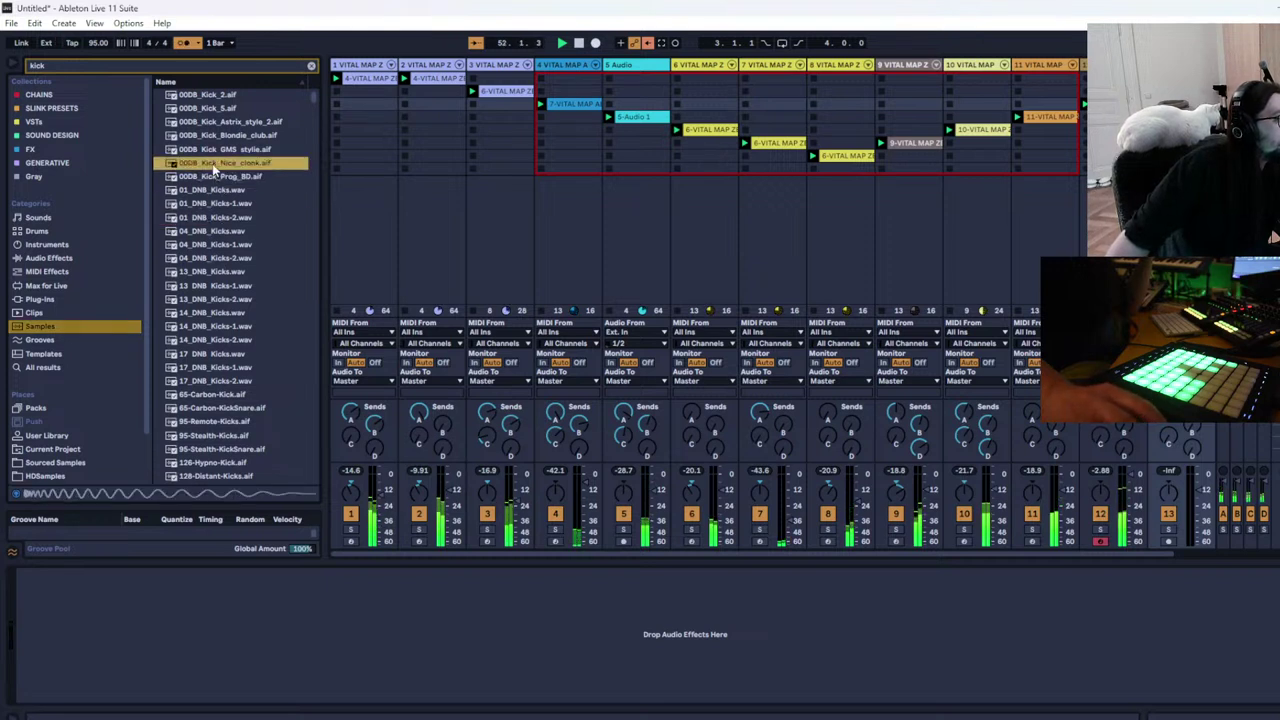
drag(212, 165, 1130, 91)
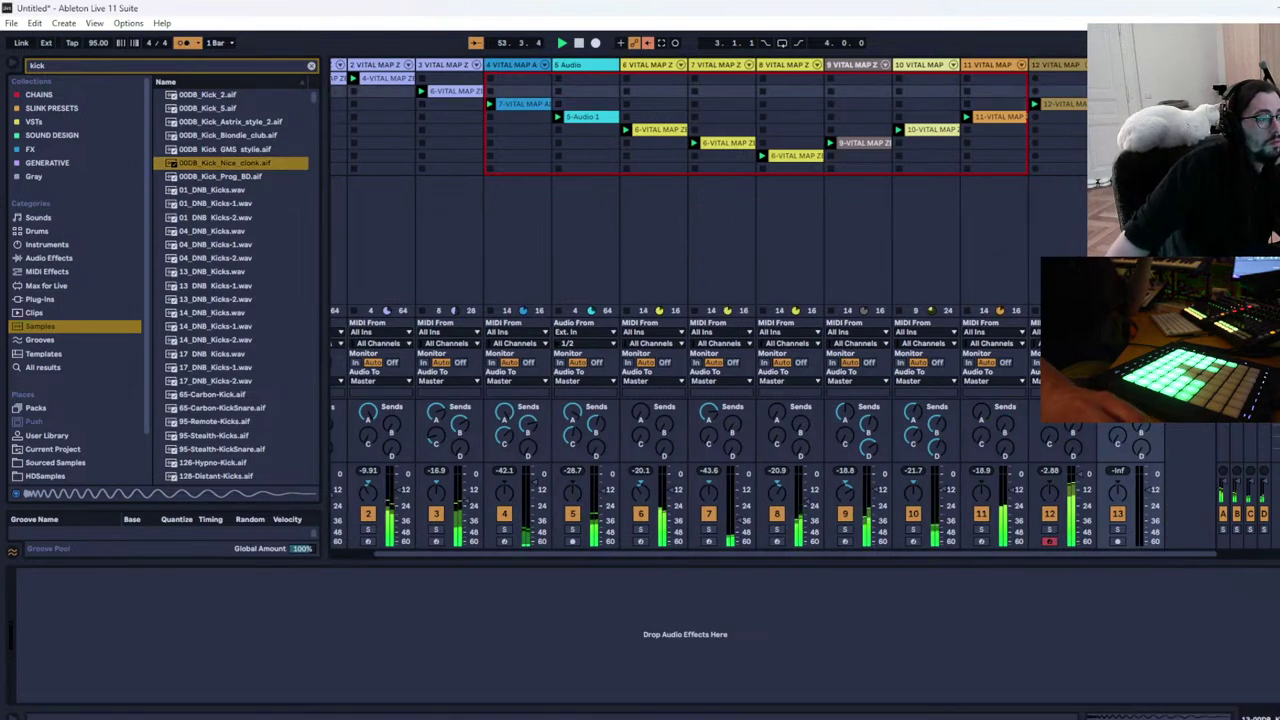
double_click(1130, 91)
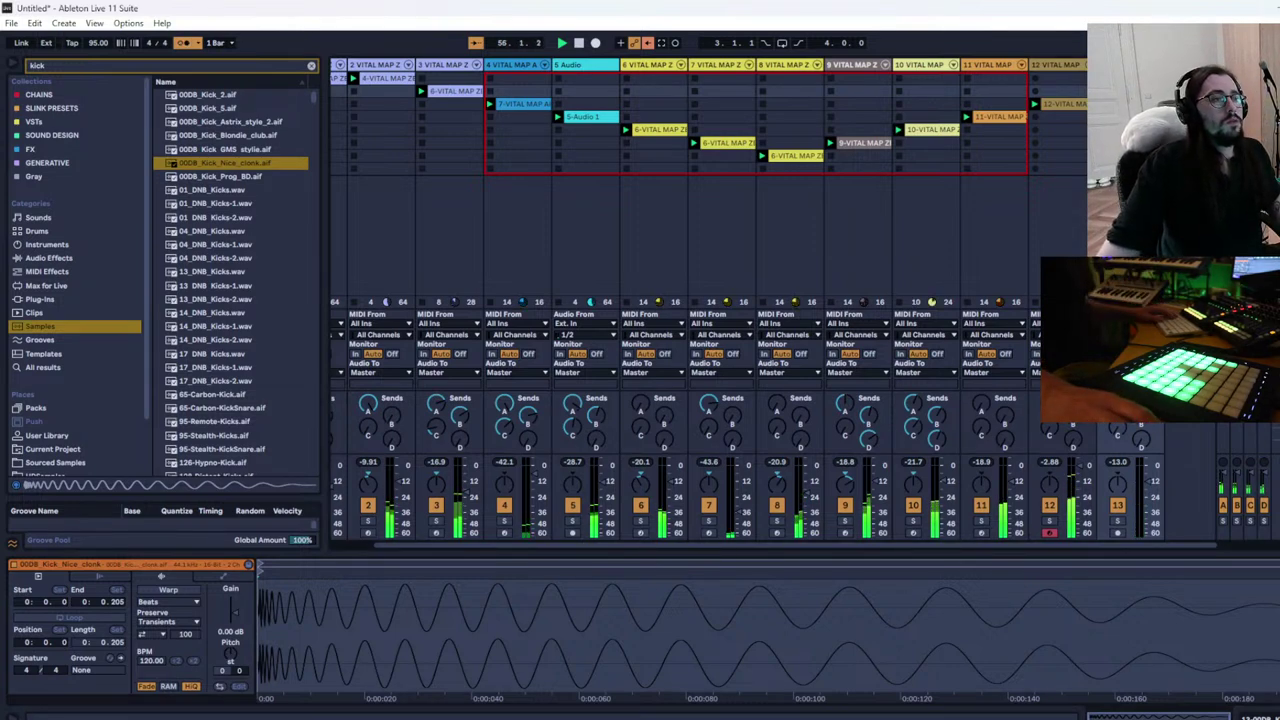
key(ctrl+z)
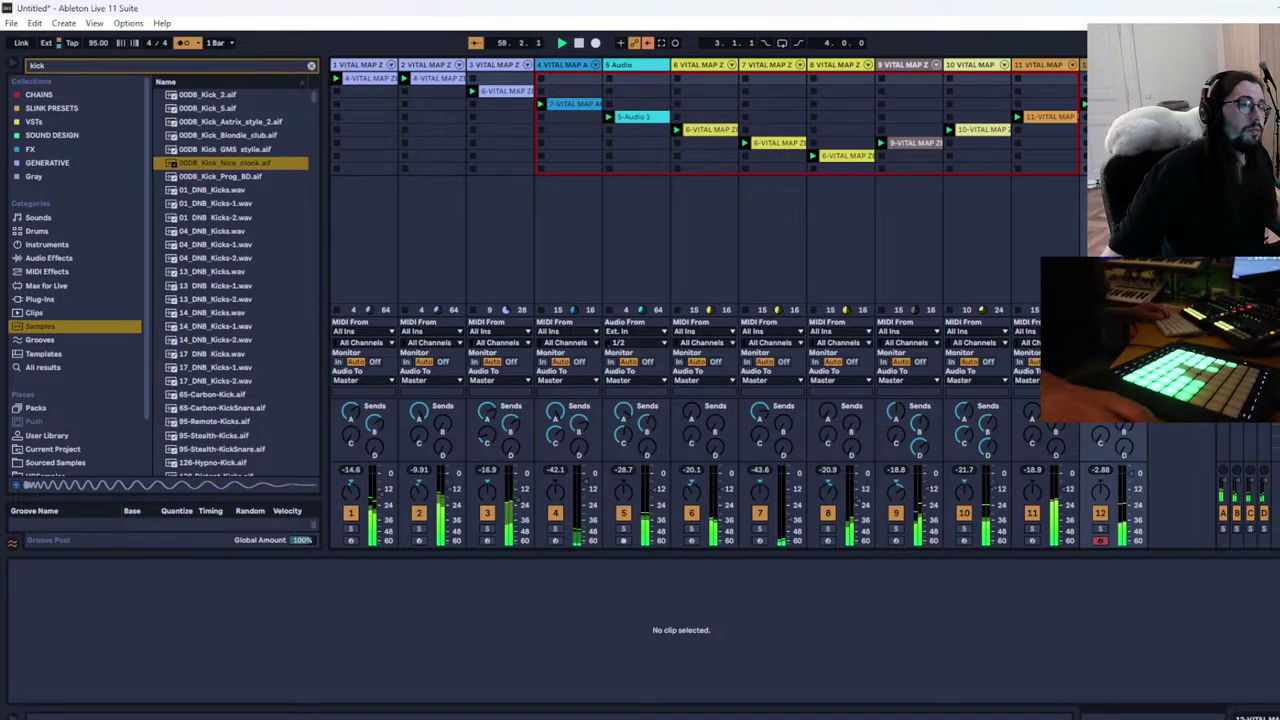
Insert a new MIDI track 13 and load an empty Drum Rack onto it, found by searching for "drum"
key(ctrl+shift+t)
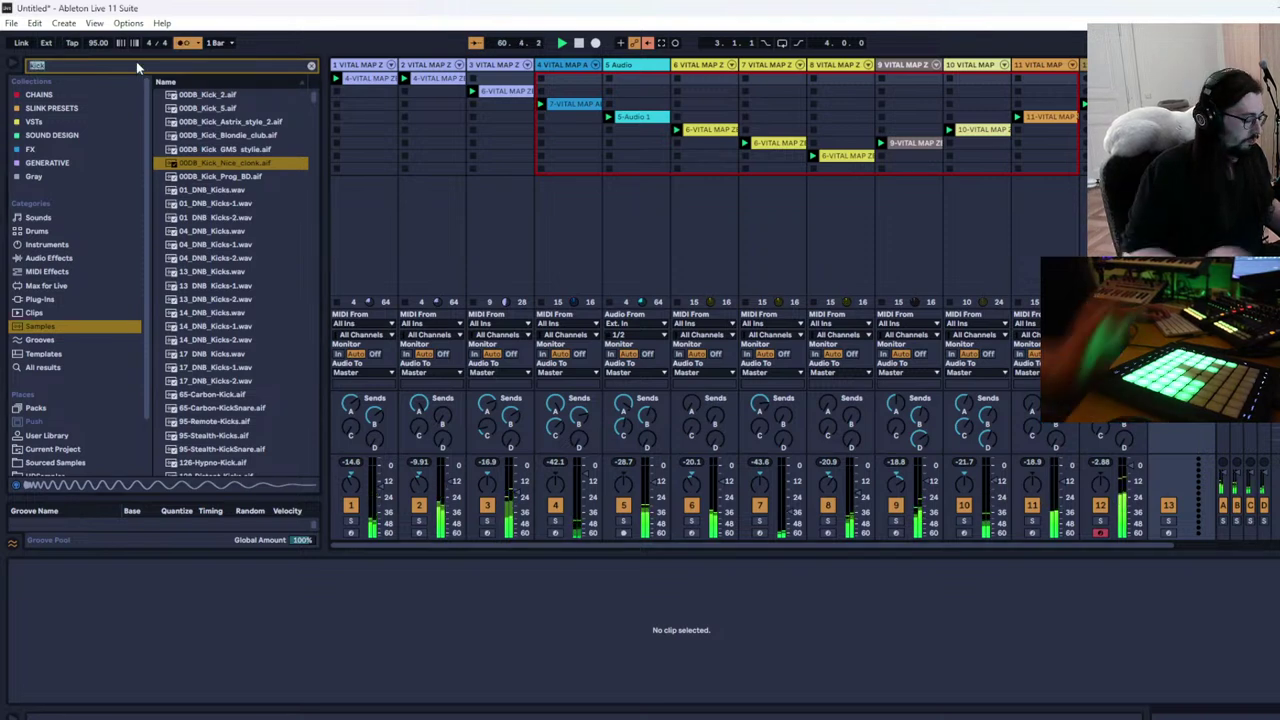
text(drum)
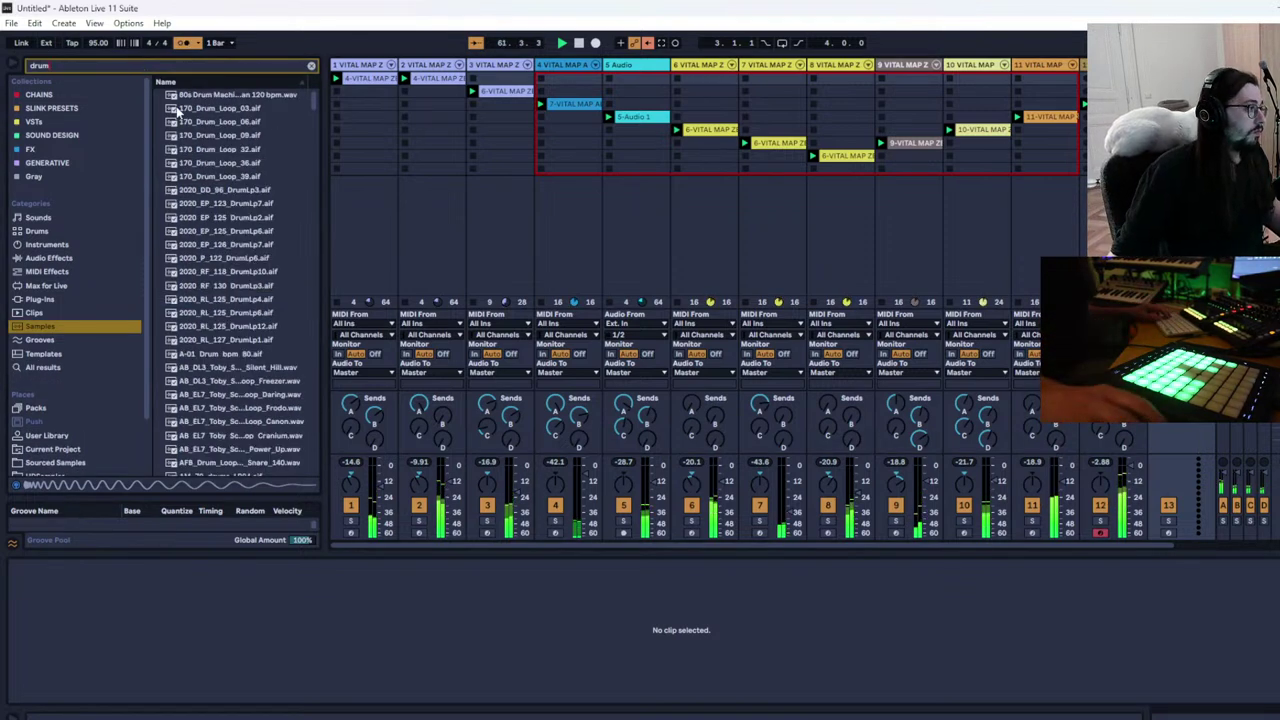
click(55, 258)
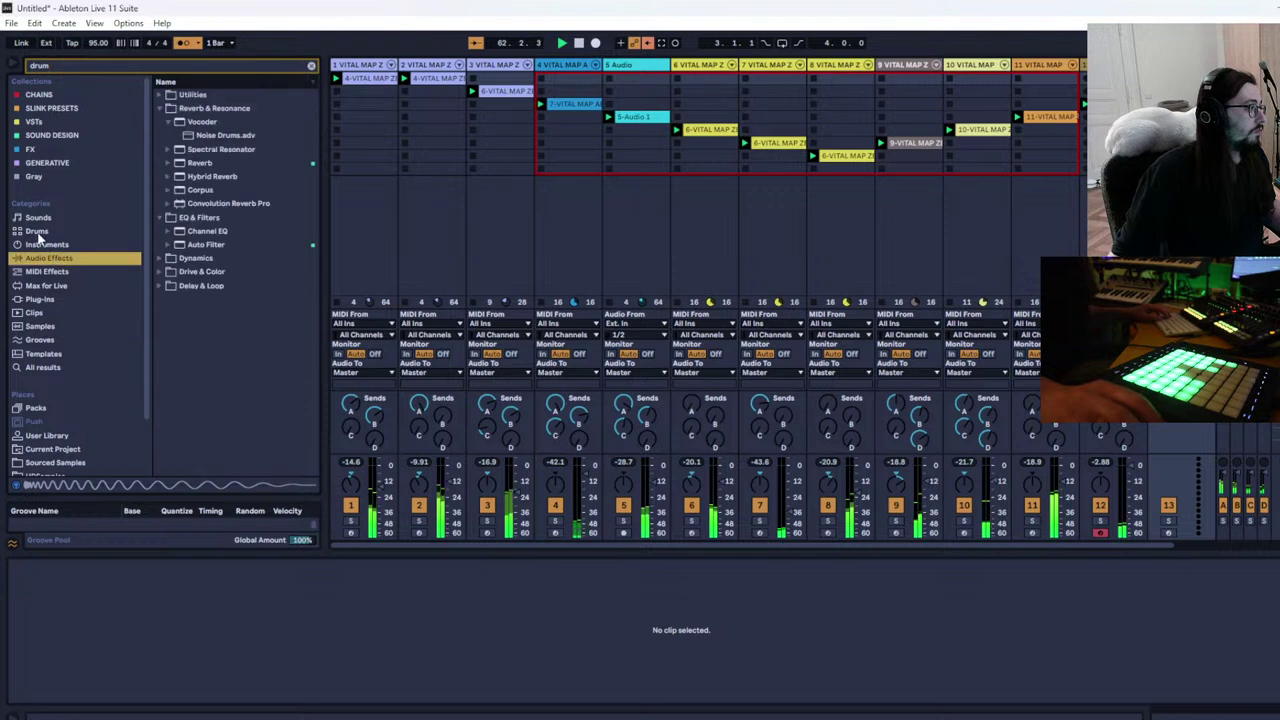
click(138, 228)
drag(198, 108, 1090, 110)
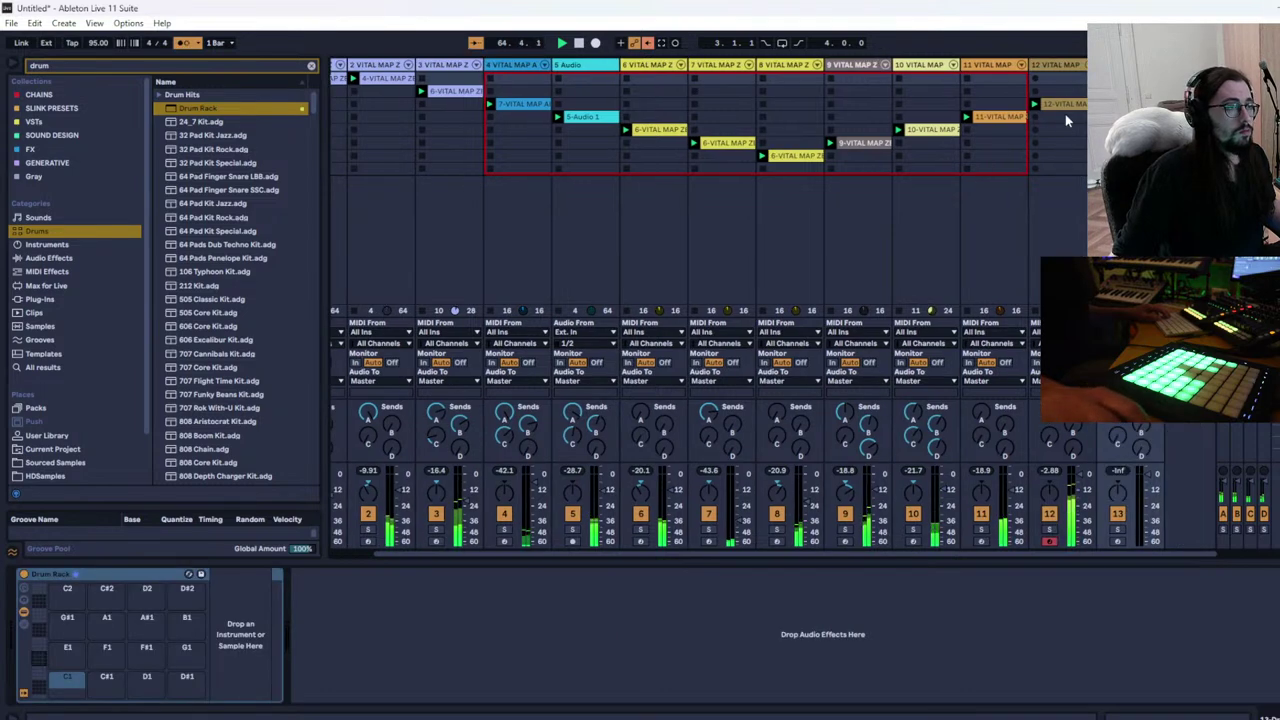
Browse the "drum" results under audio effects, instruments, drums and samples, previewing 32 Pad Kit Jazz.adg and a drum loop
click(47, 259)
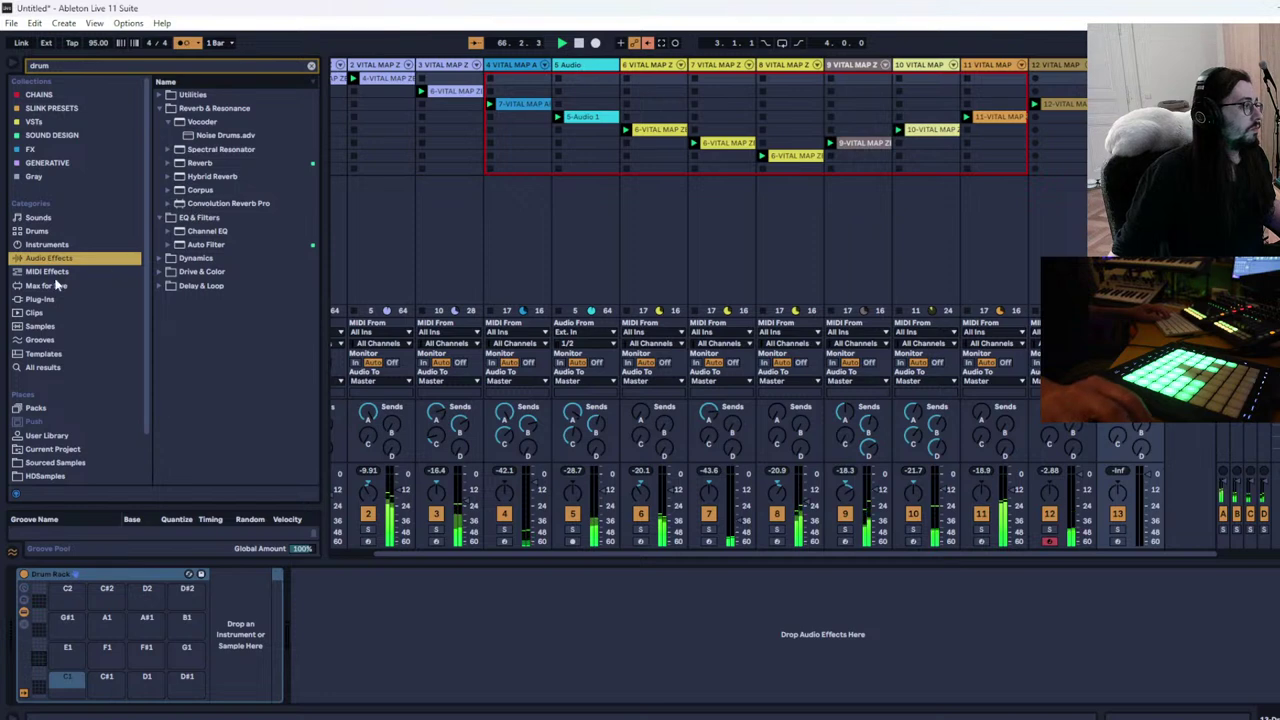
click(44, 245)
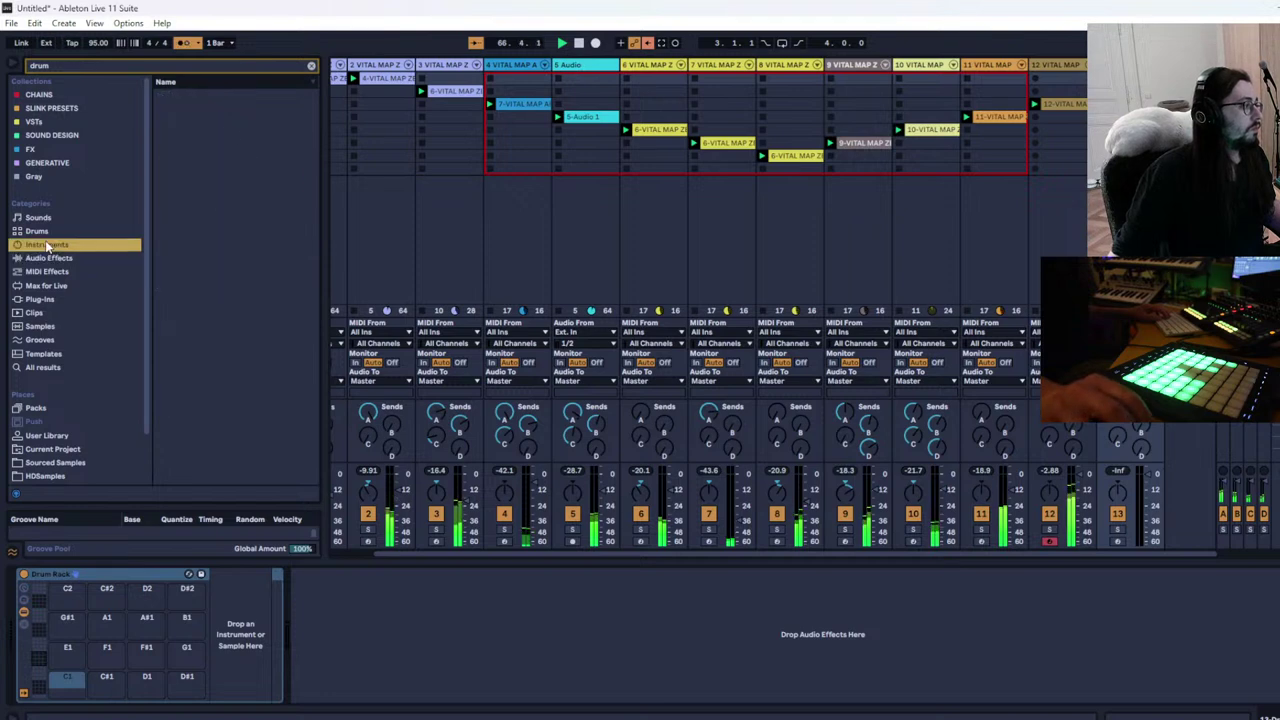
click(42, 327)
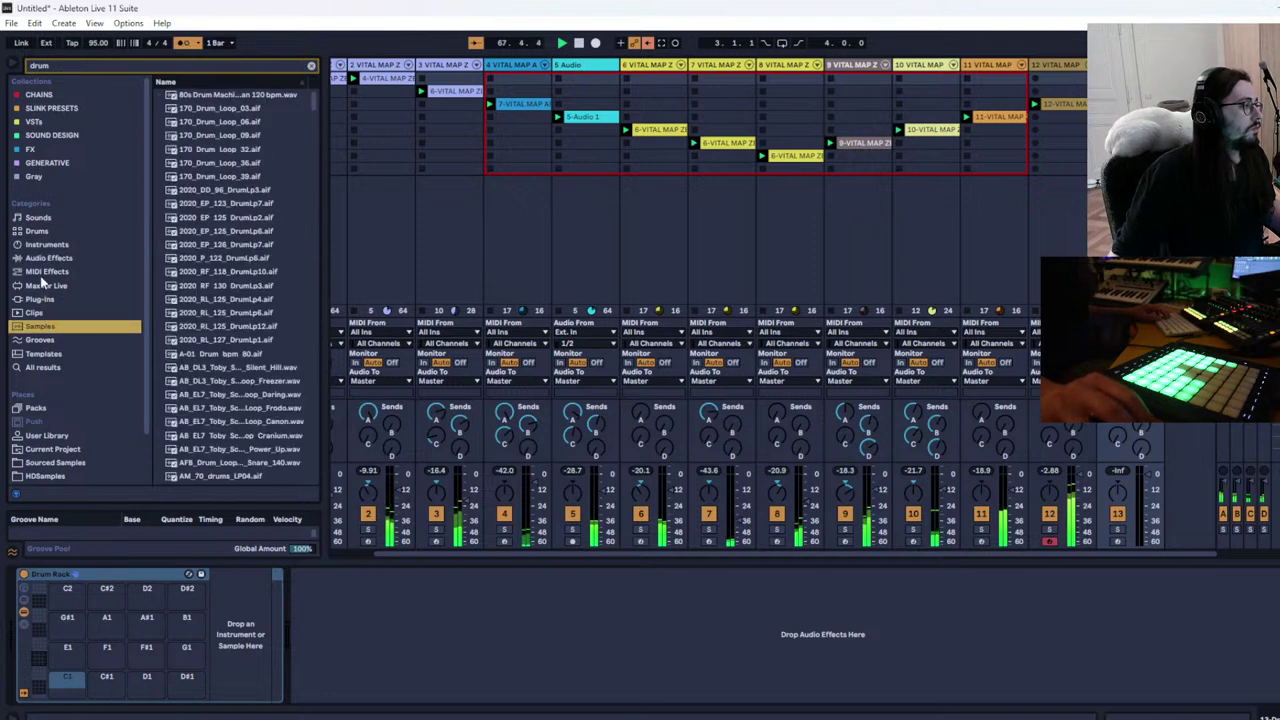
click(37, 232)
click(206, 134)
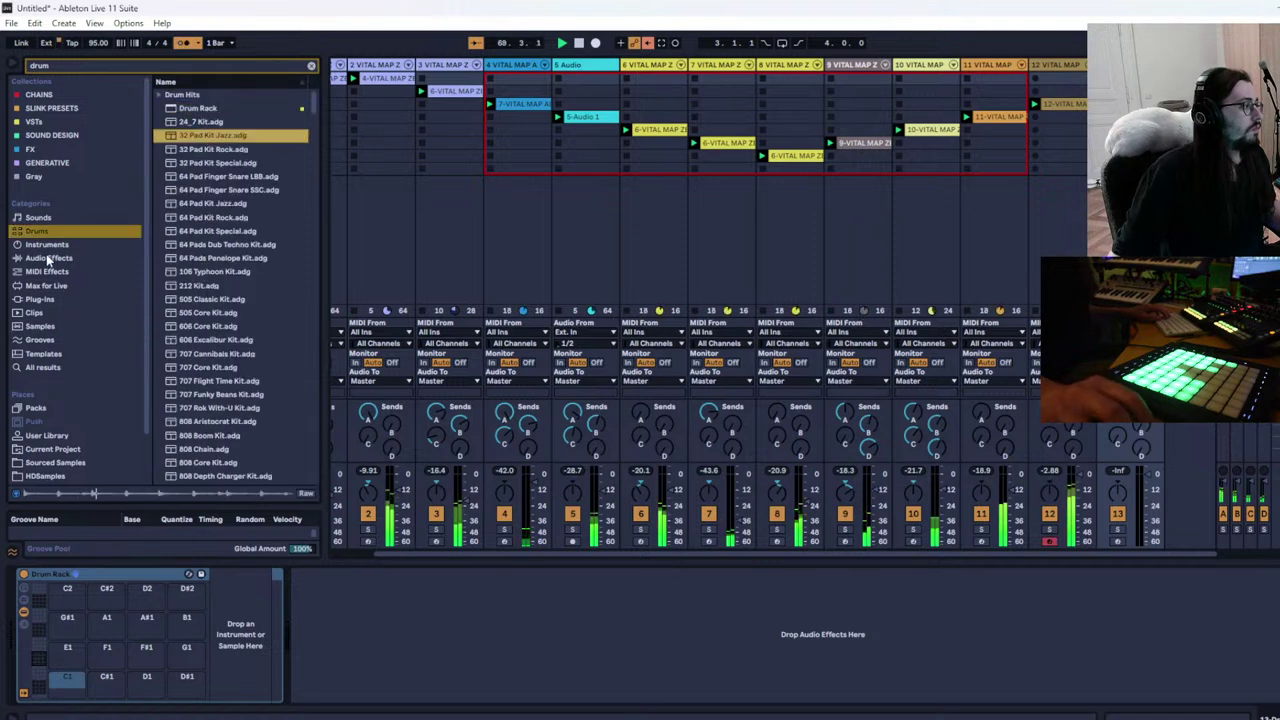
click(41, 326)
click(222, 150)
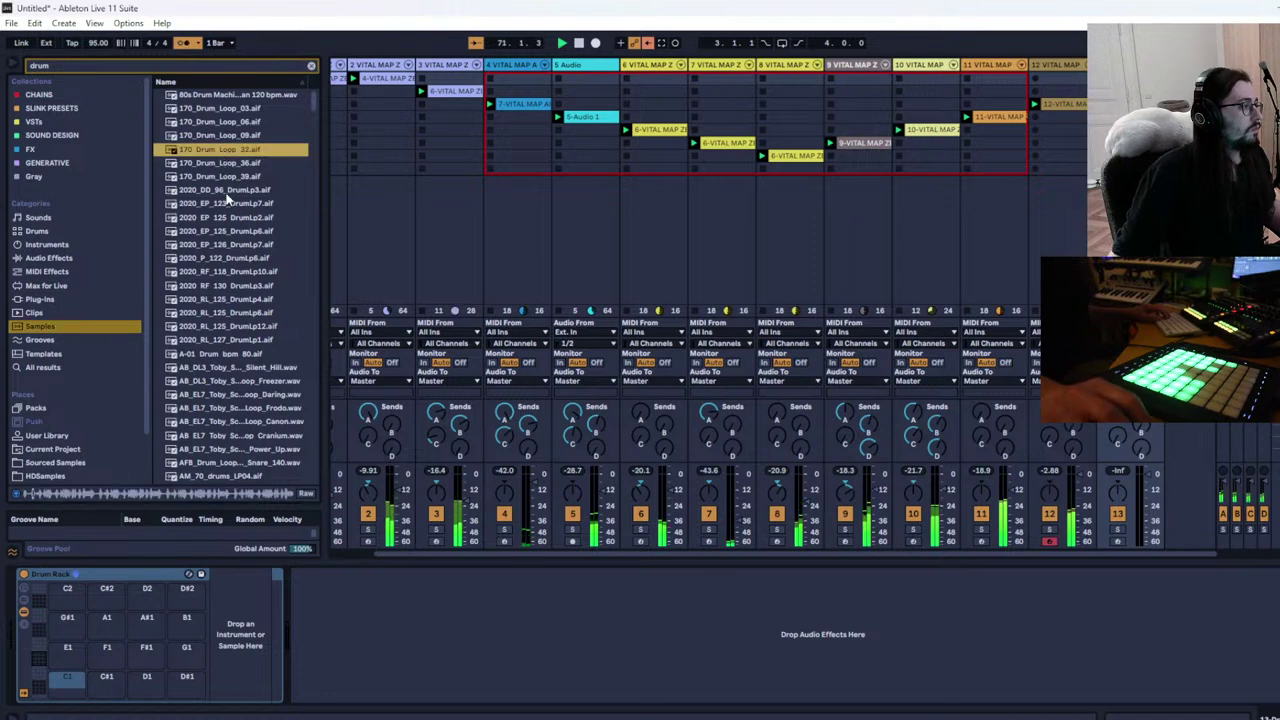
Search the samples for "kick" and load 00DB_Kick_Nice_clonk.aif onto the Drum Rack's C1 pad
click(128, 65)
text(kick)
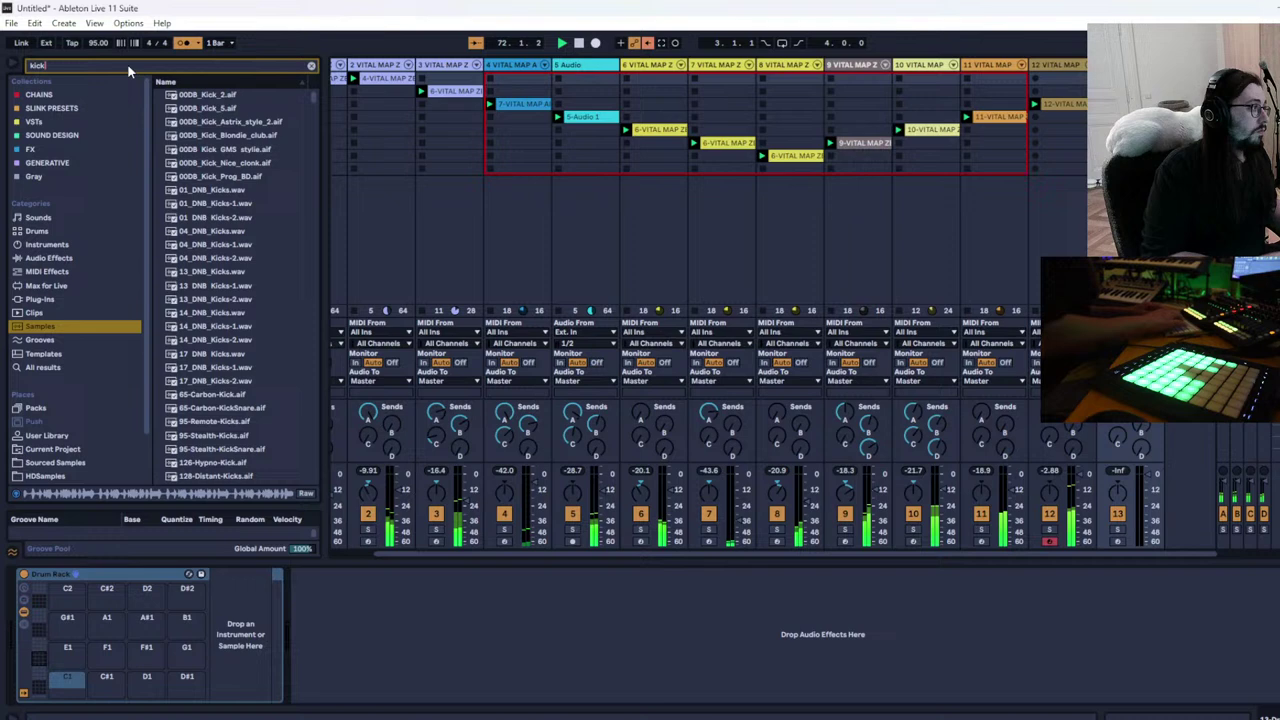
click(237, 231)
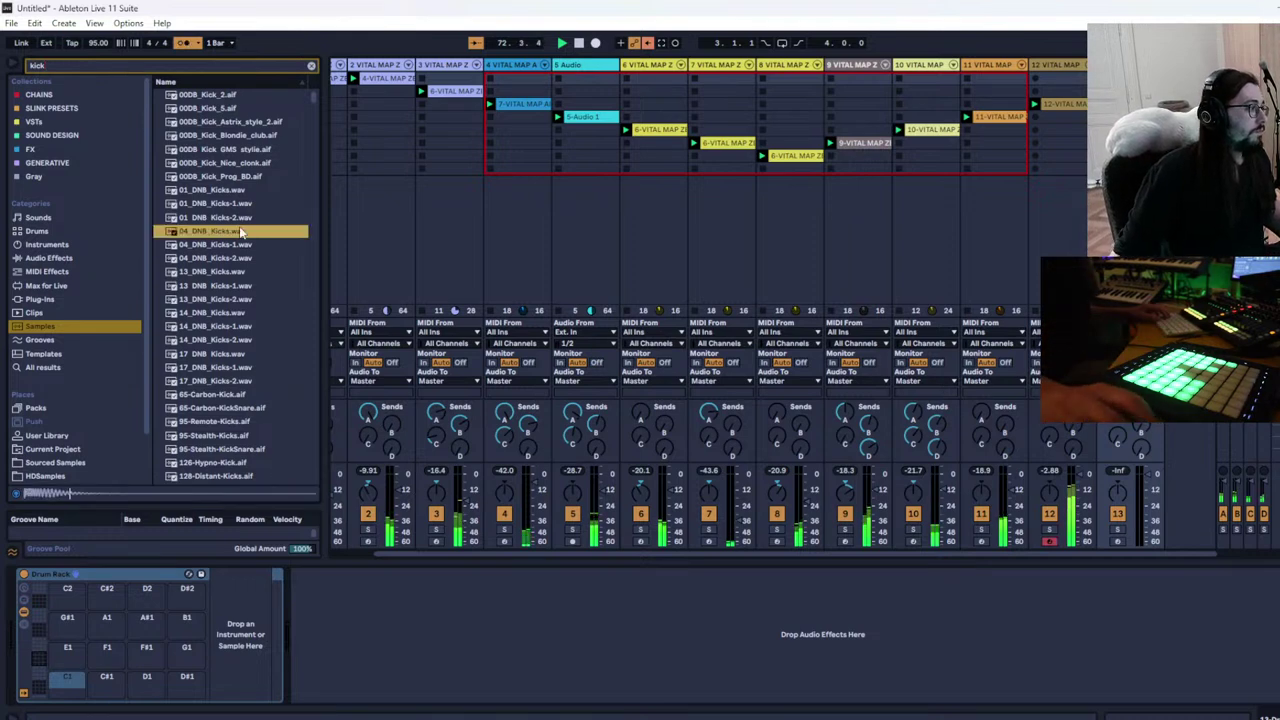
click(225, 164)
drag(225, 168, 72, 688)
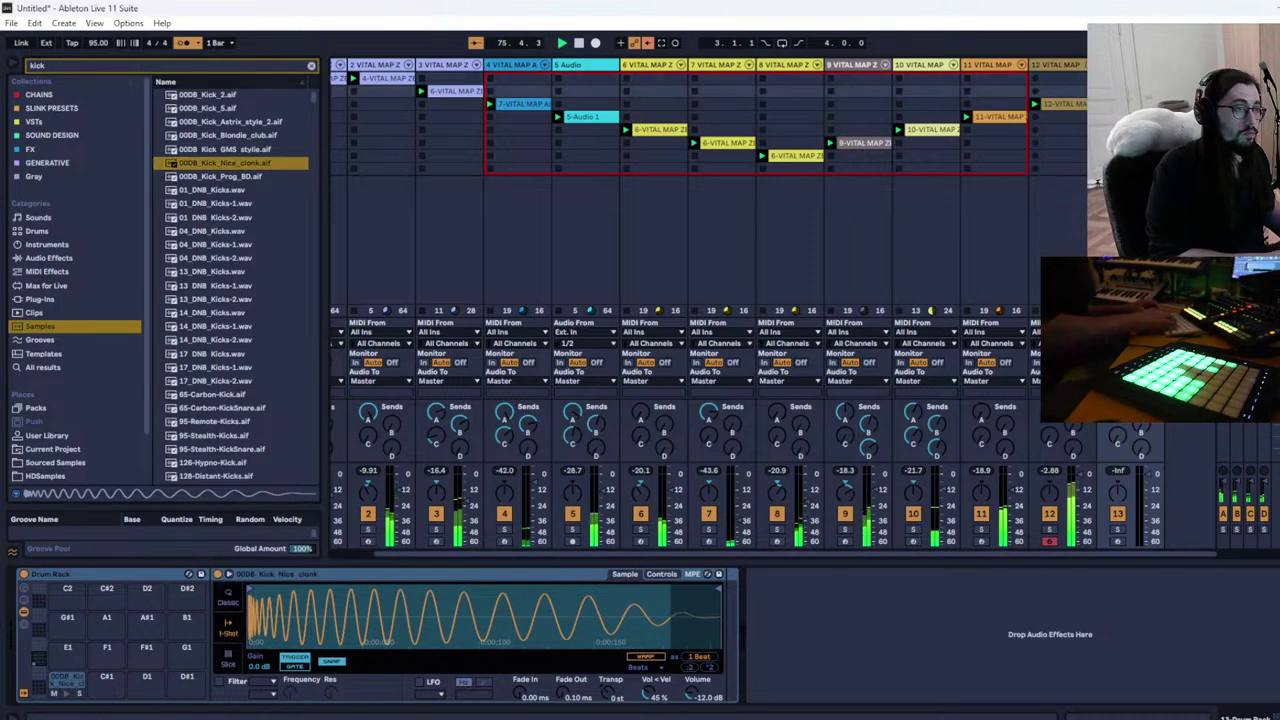
Create a one-bar MIDI clip on track 13 and place a kick note on each of its four beats
double_click(1126, 91)
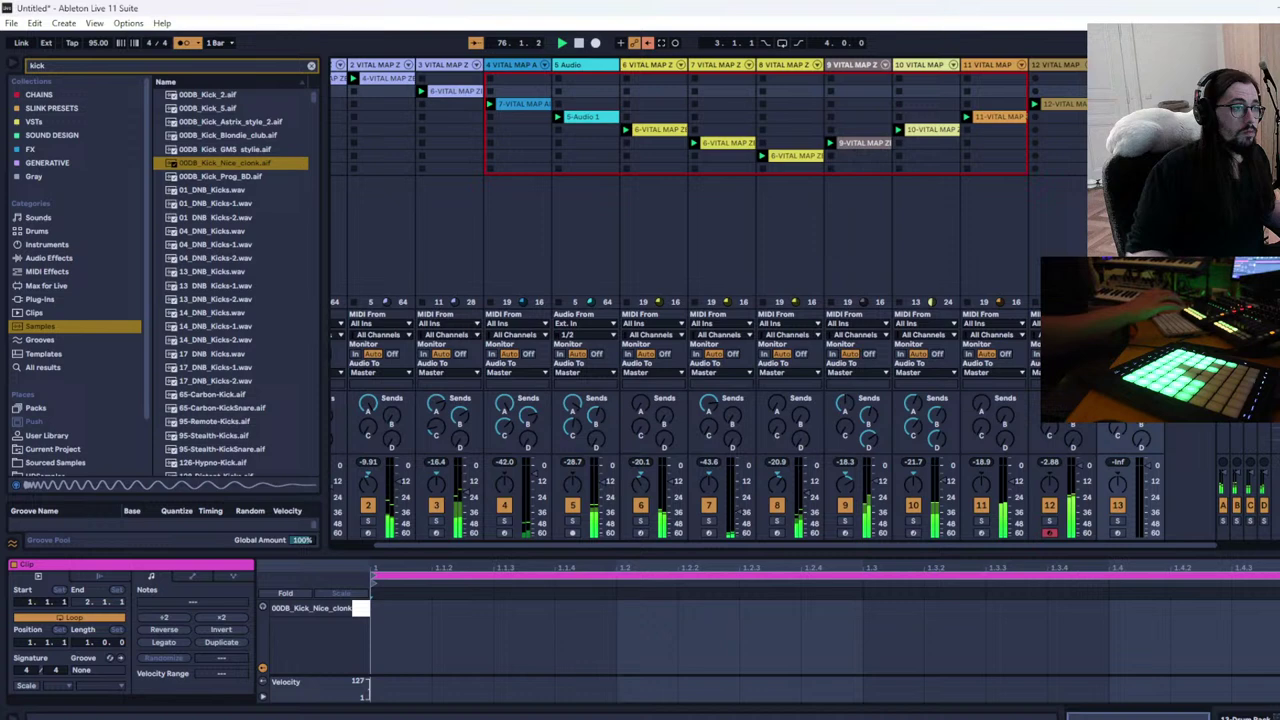
double_click(377, 611)
double_click(634, 607)
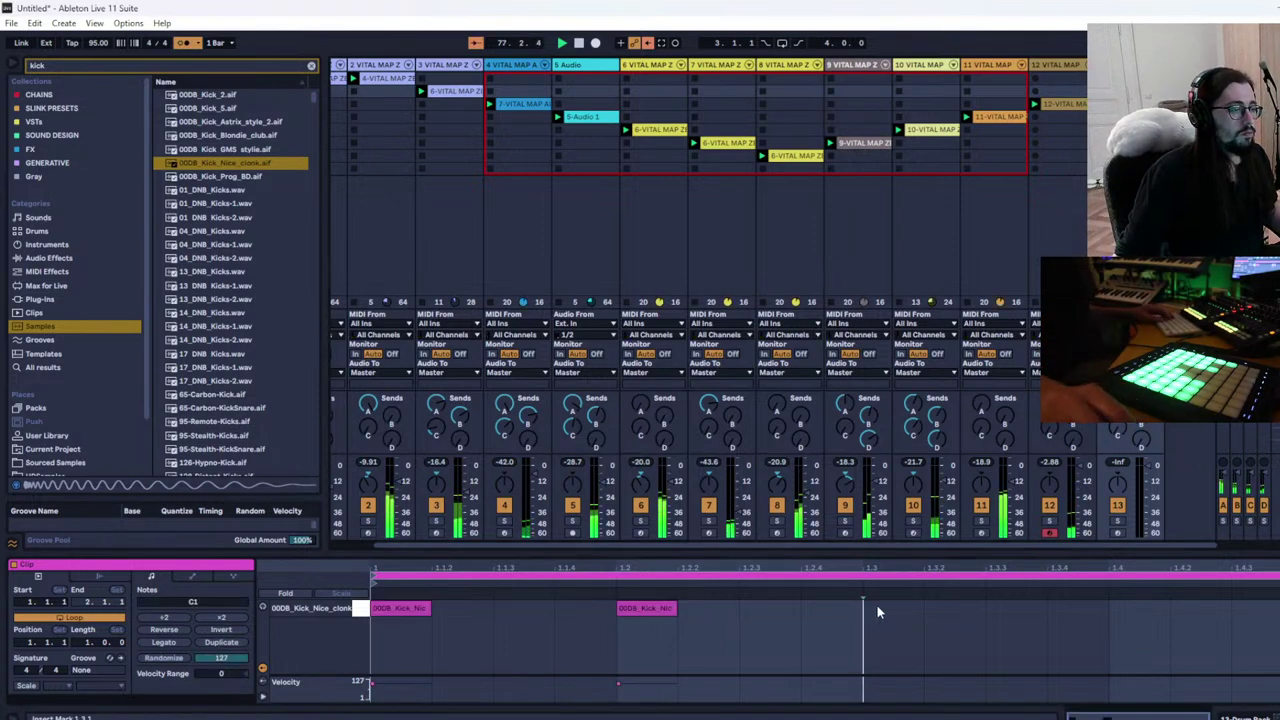
double_click(877, 607)
double_click(1124, 608)
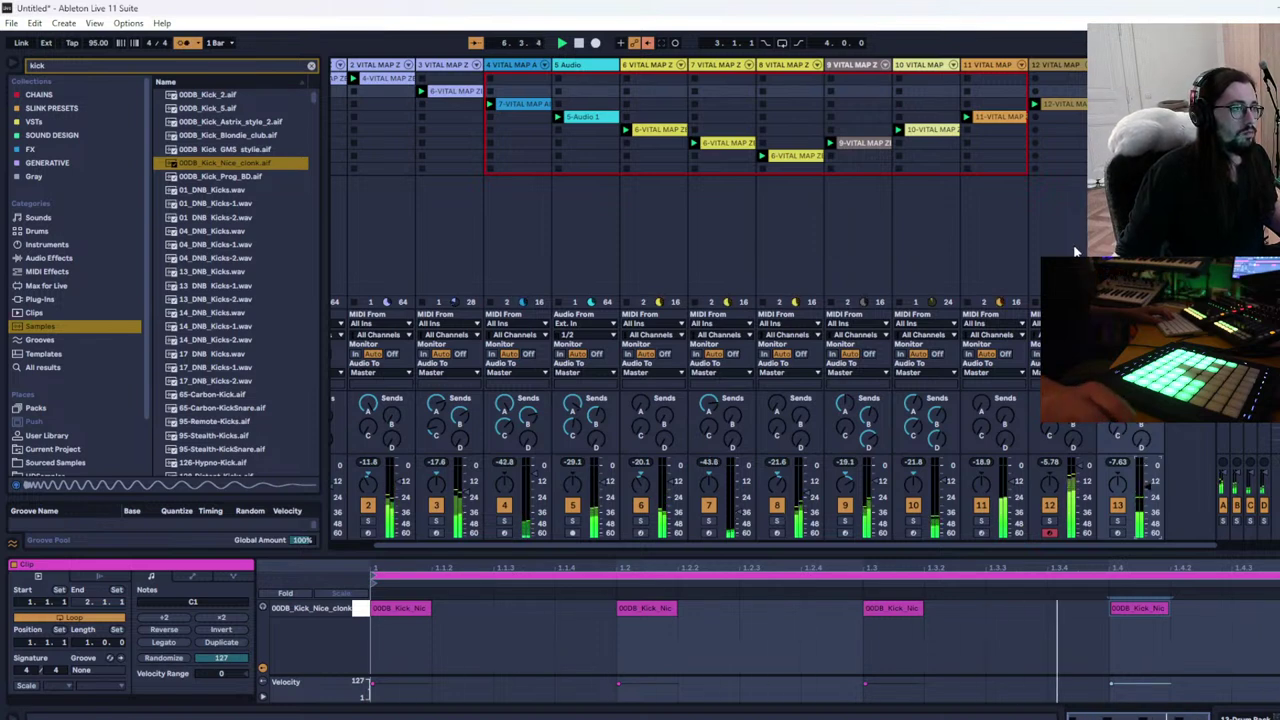
Insert a new MIDI track 14 and load the Vital plug-in onto it, found by searching for "vital"
click(998, 91)
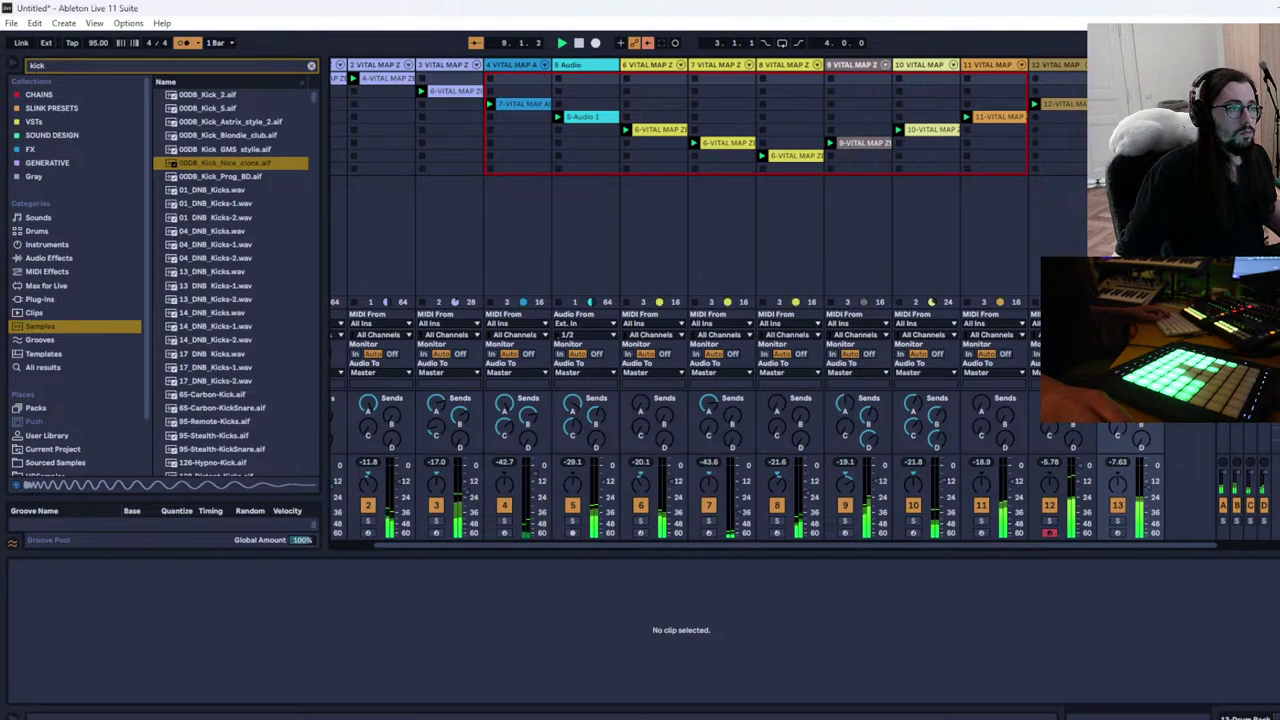
key(ctrl+shift+t)
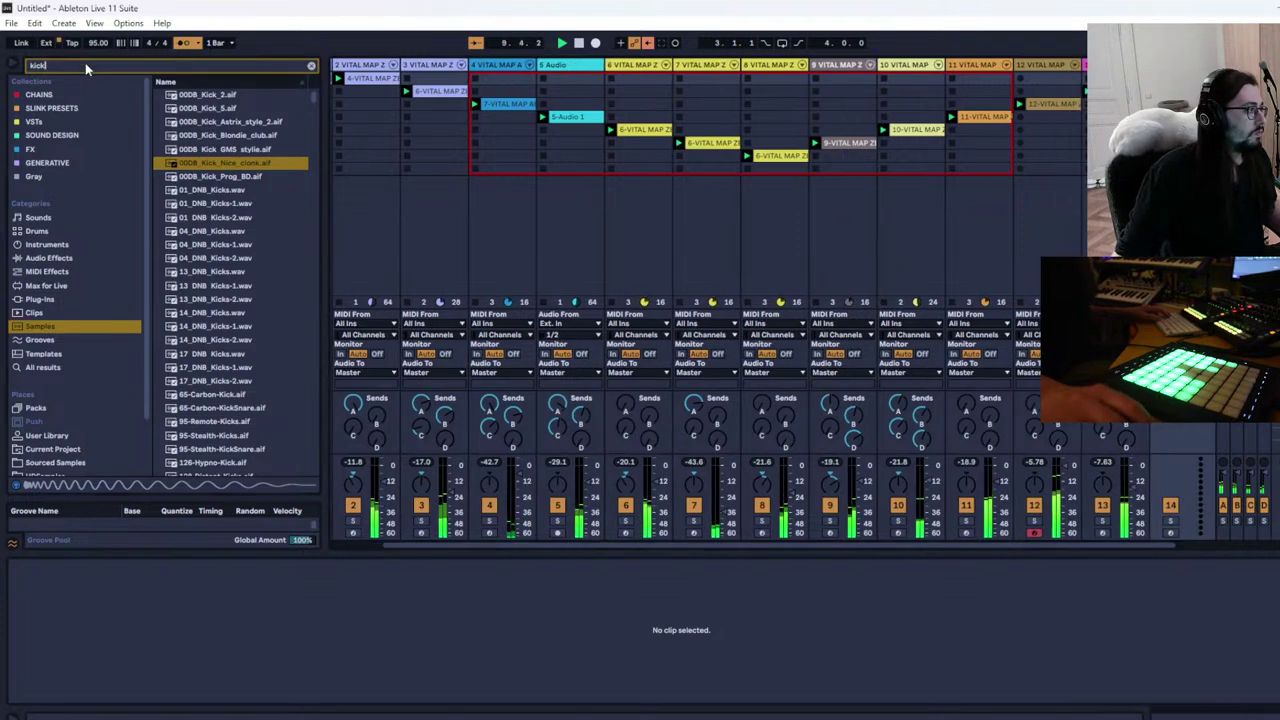
key(ctrl+a)
text(vit)
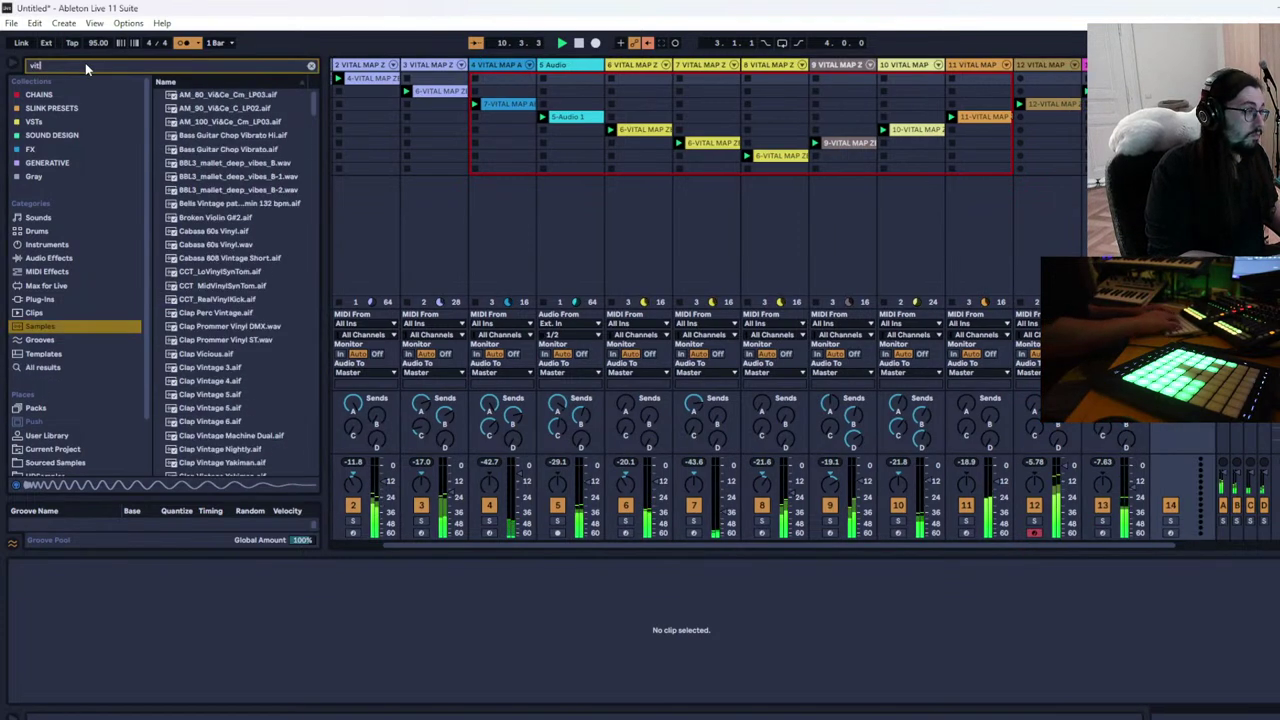
text(al)
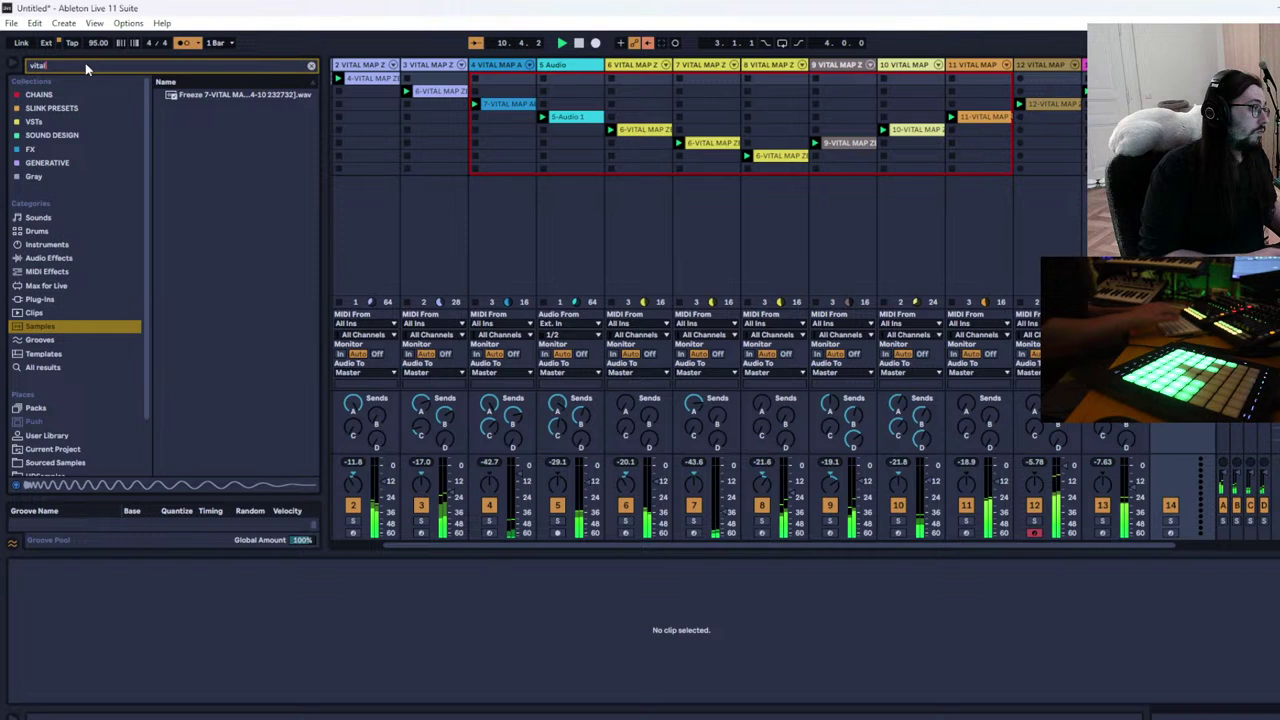
click(51, 296)
click(195, 122)
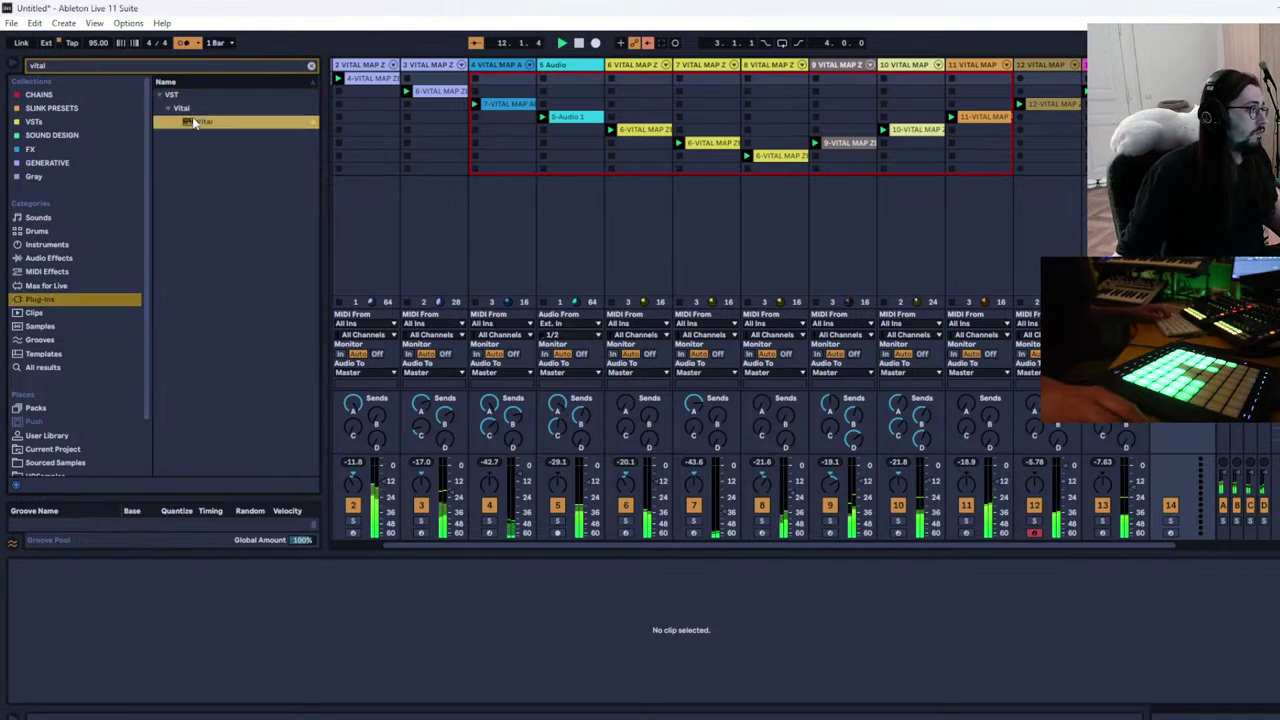
drag(1082, 108, 1180, 110)
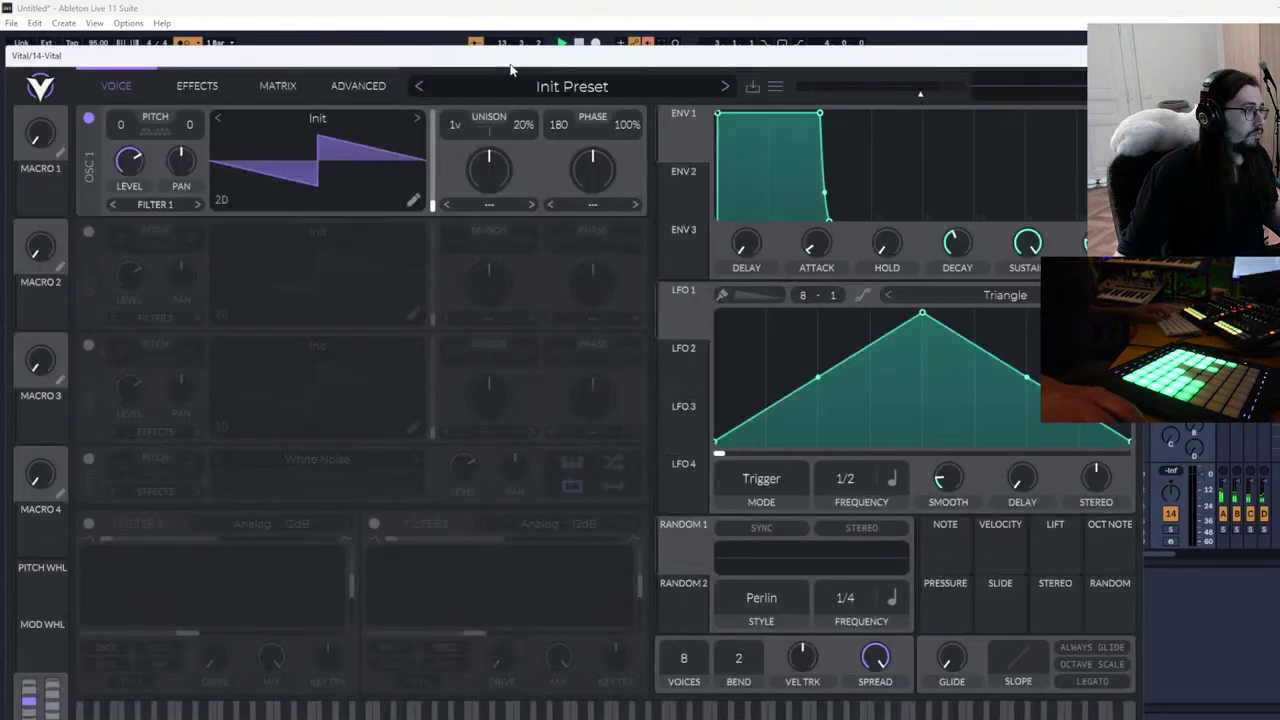
Set oscillator 1's pitch in track 14's Vital to -48 semitones and arm track 14 for recording
drag(508, 66, 572, 42)
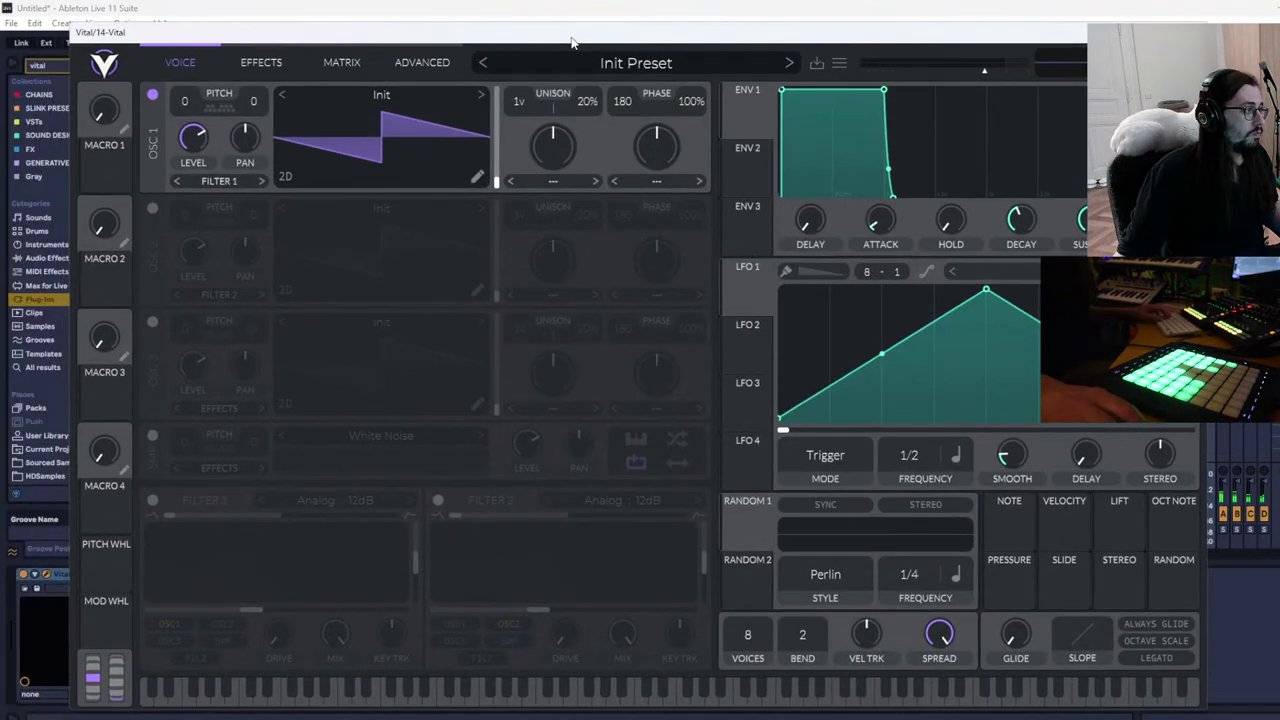
drag(185, 130, 188, 450)
drag(210, 655, 212, 650)
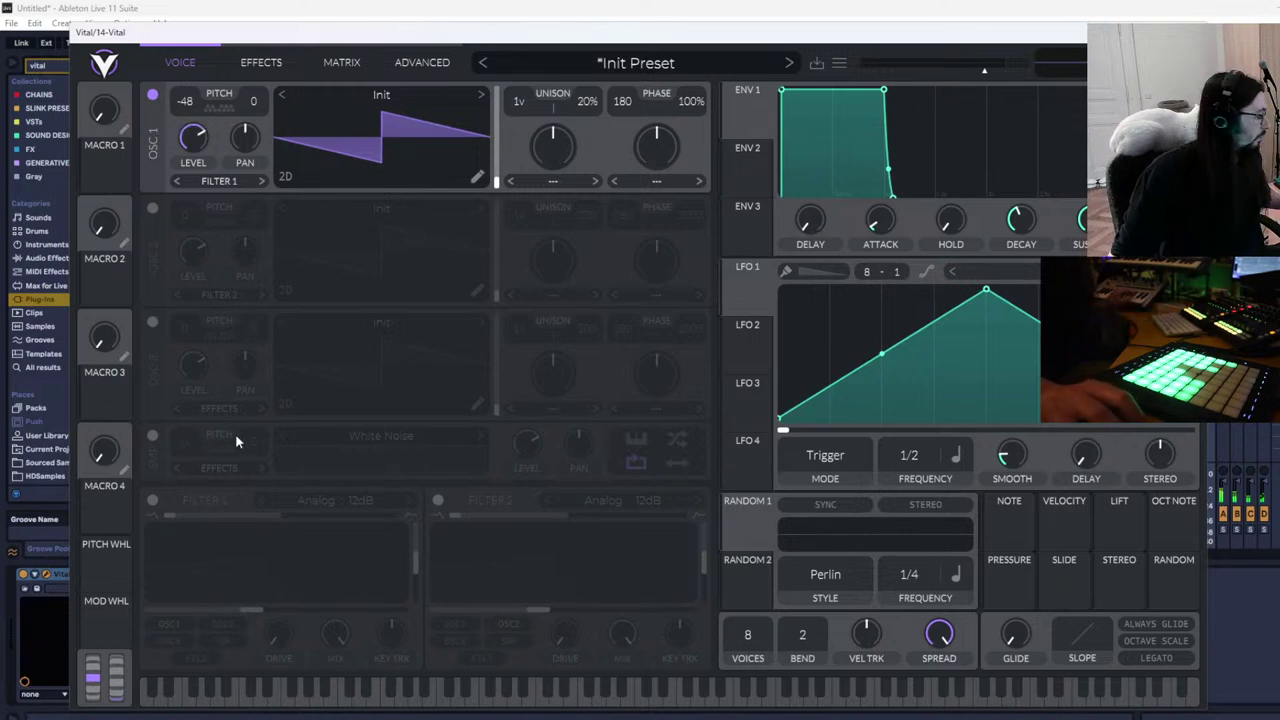
drag(1140, 34, 645, 321)
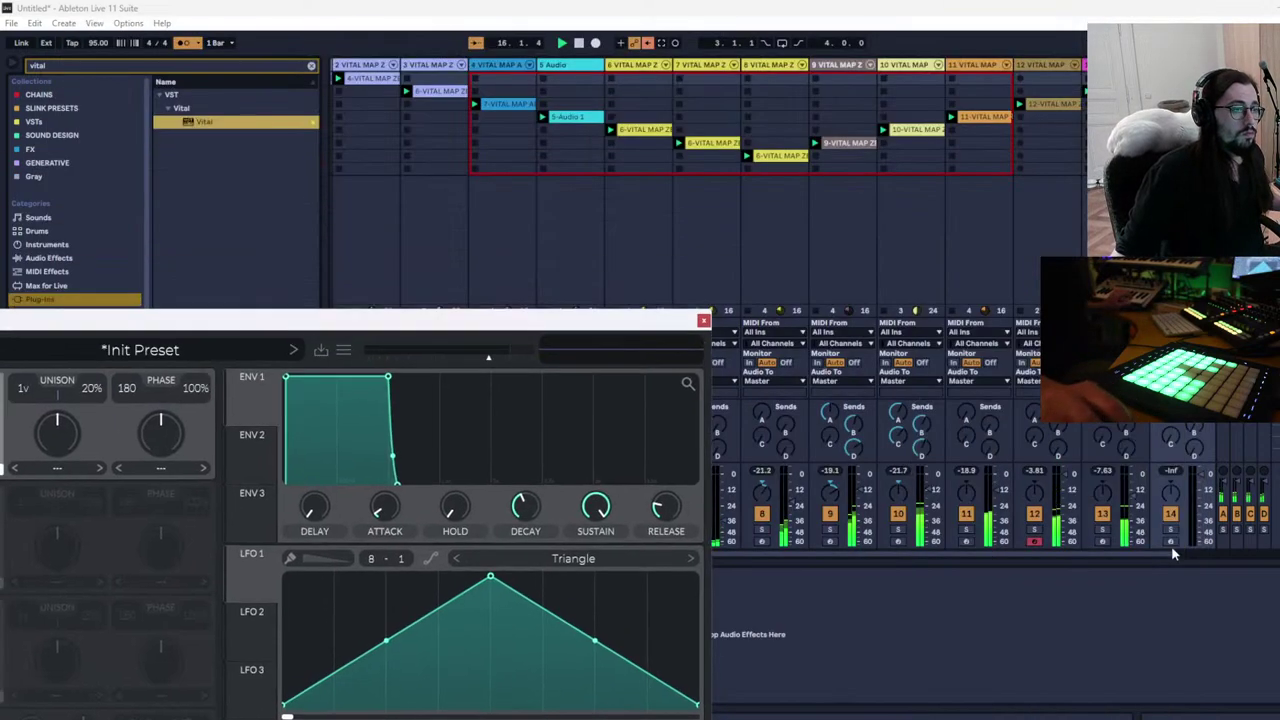
click(1169, 542)
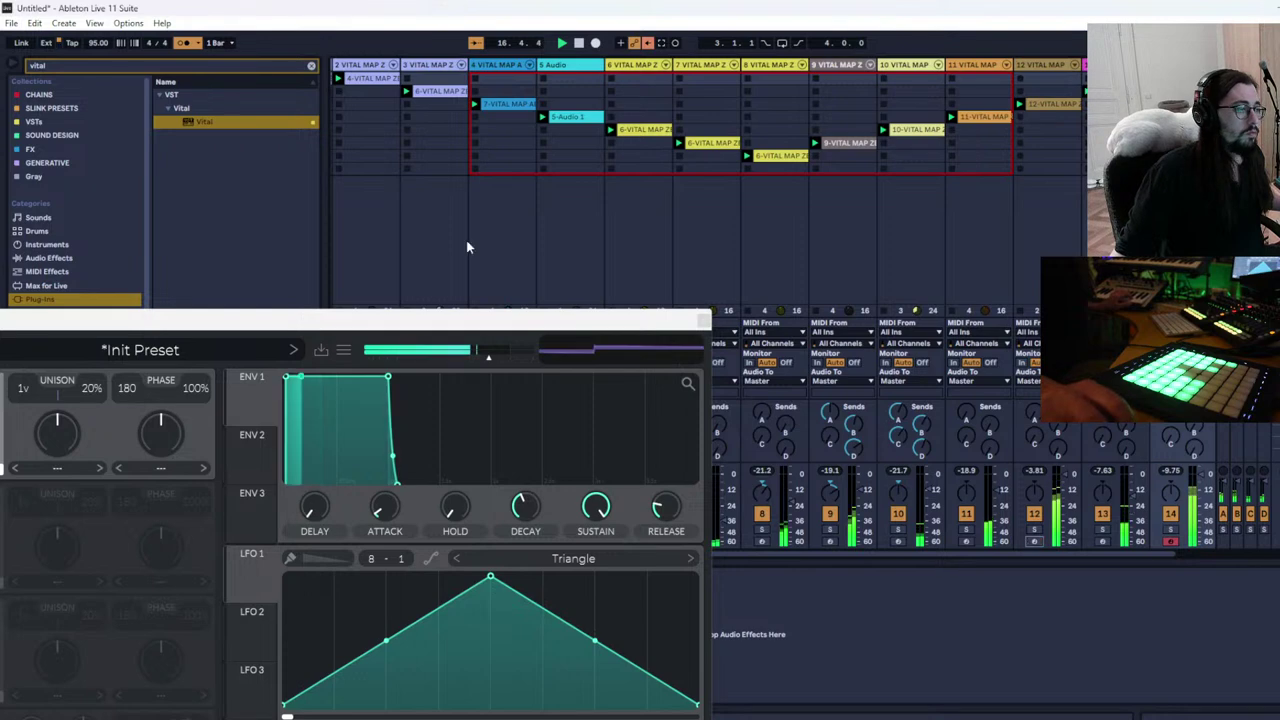
Bring the Vital window back into view and set oscillator 1's pitch to -13 semitones
drag(498, 322, 771, 147)
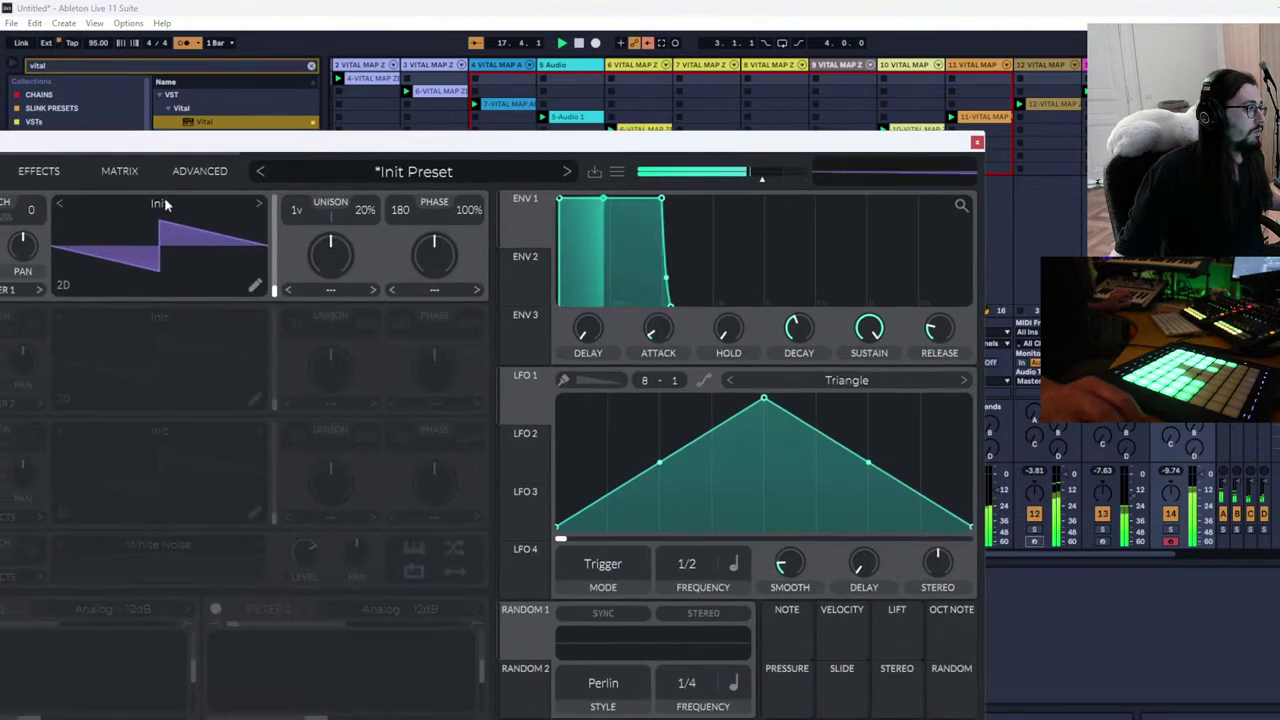
drag(234, 144, 446, 172)
drag(175, 239, 243, 41)
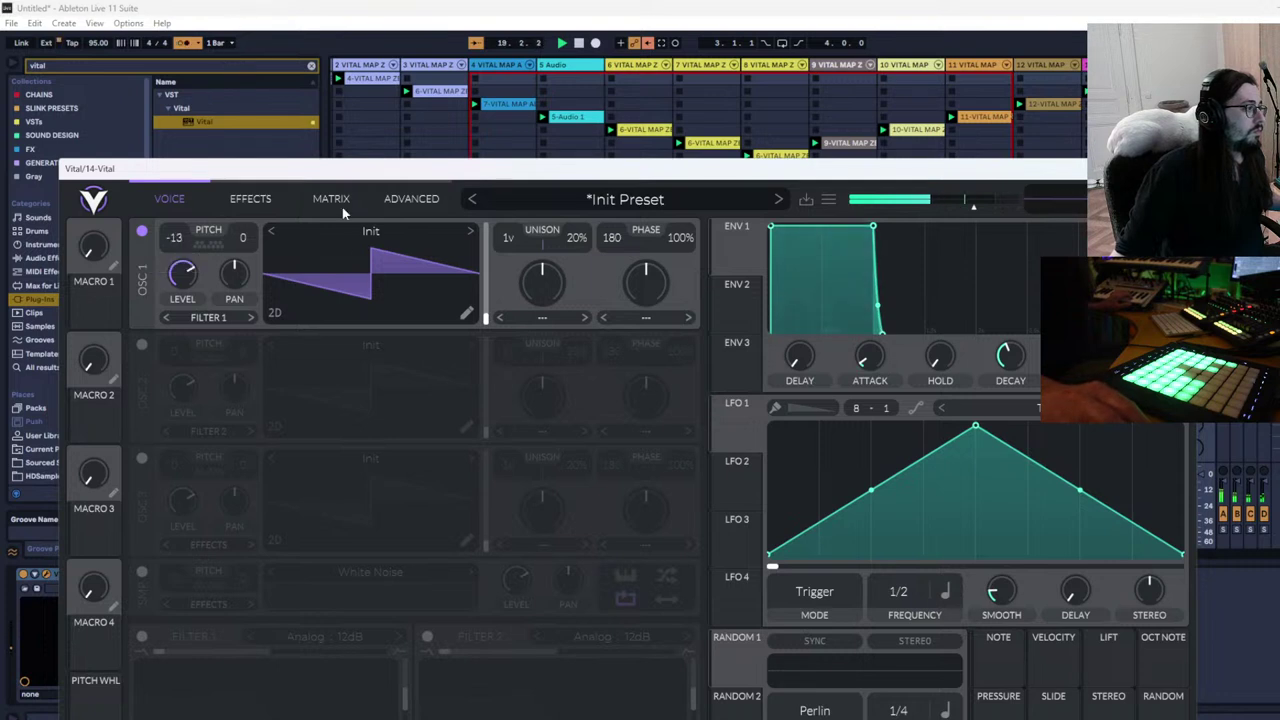
Load the Factory wavetable Basic Shapes into oscillator 1 and set its pitch to -24 semitones
click(309, 232)
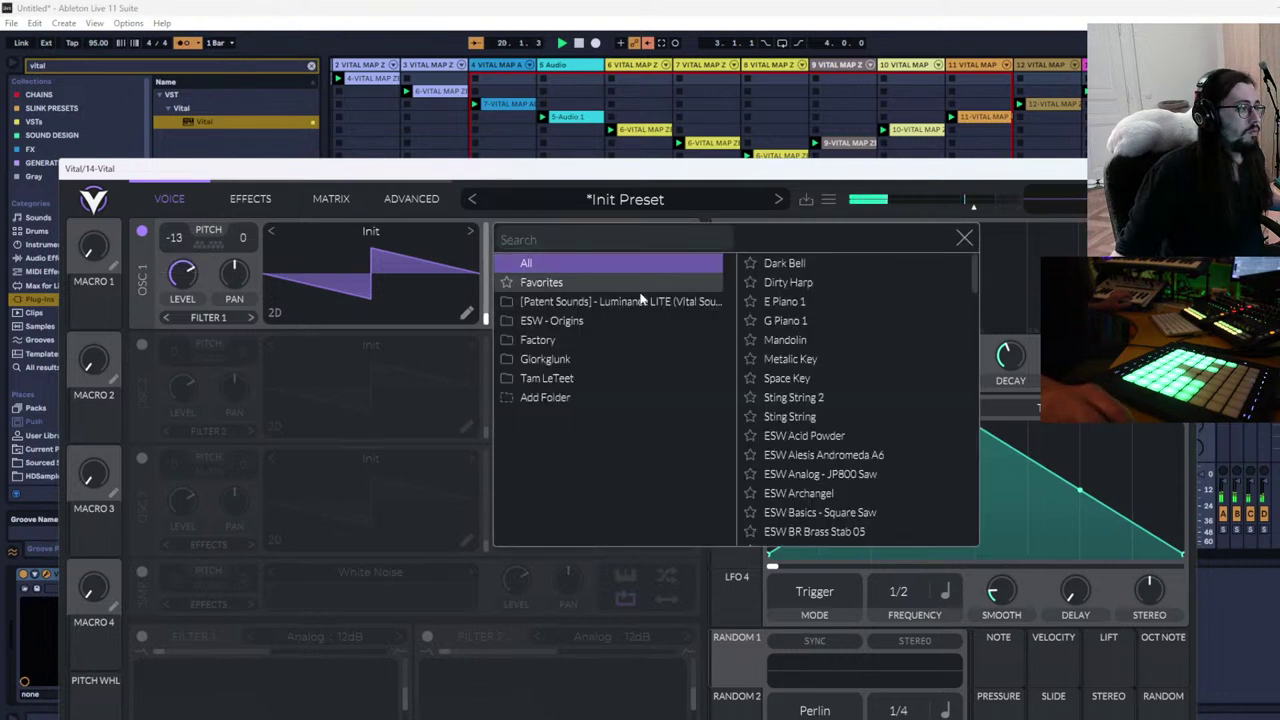
click(560, 301)
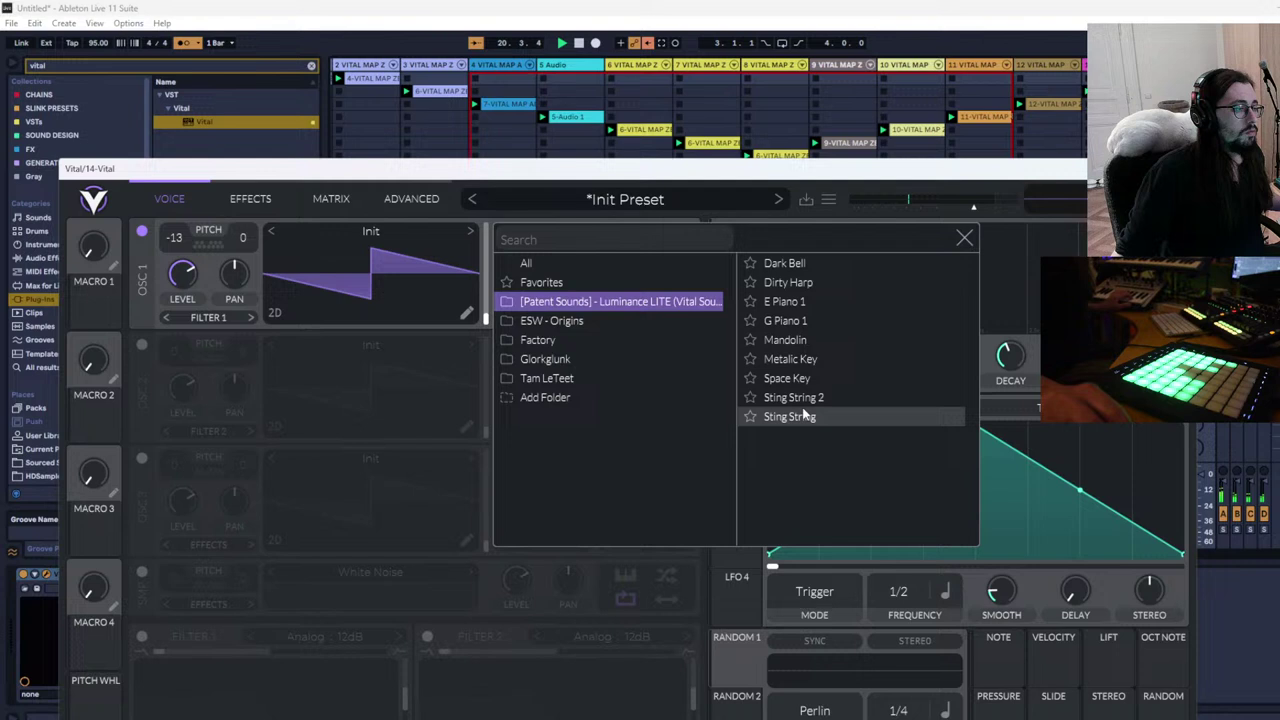
click(655, 321)
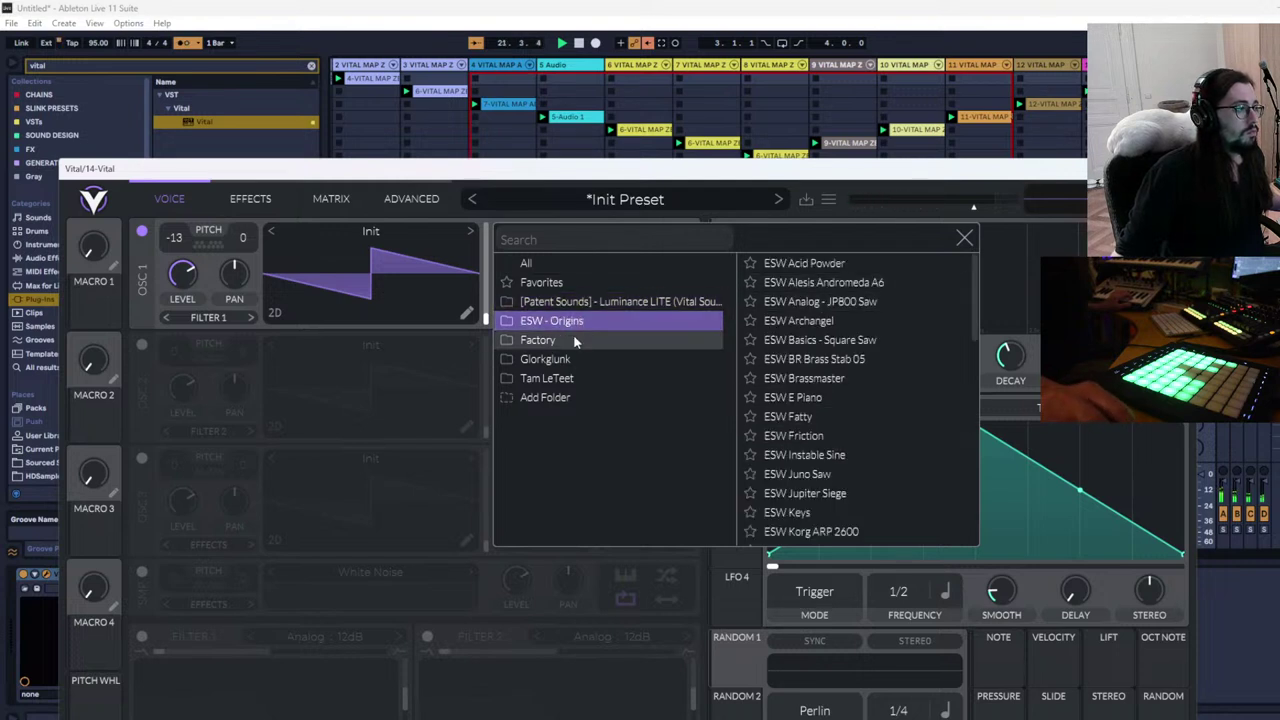
click(660, 339)
click(855, 264)
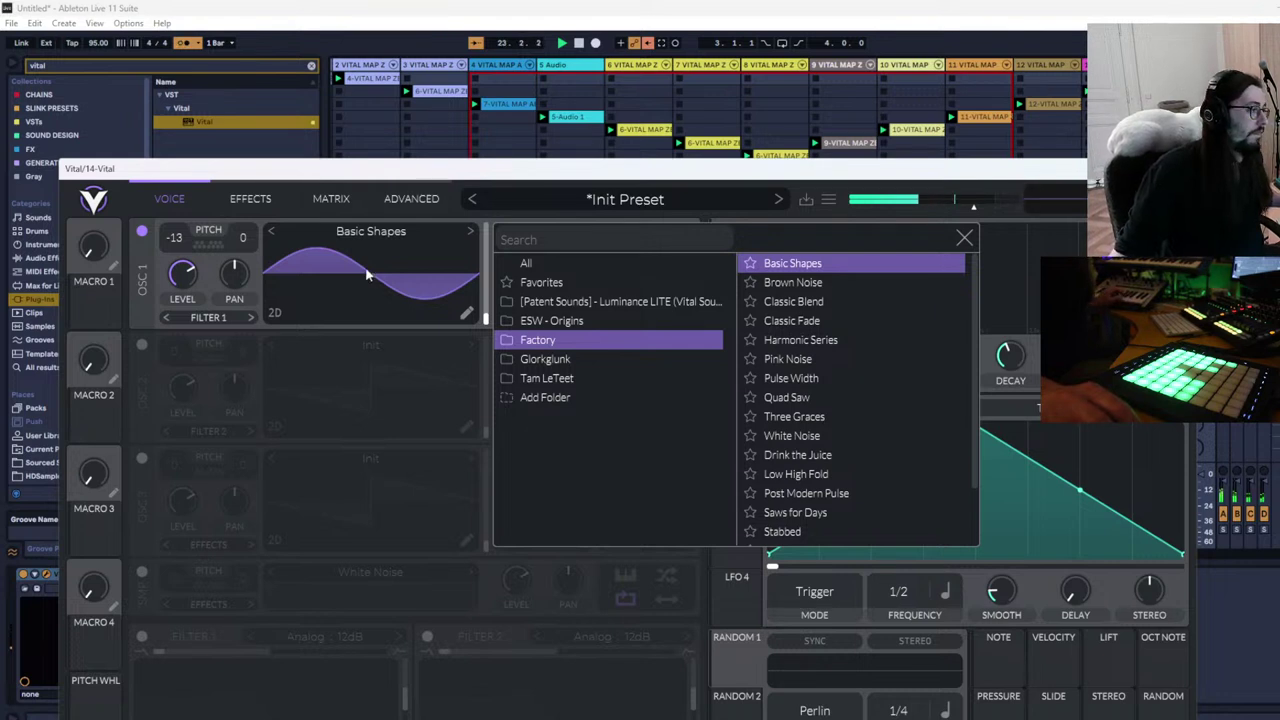
drag(176, 244, 191, 336)
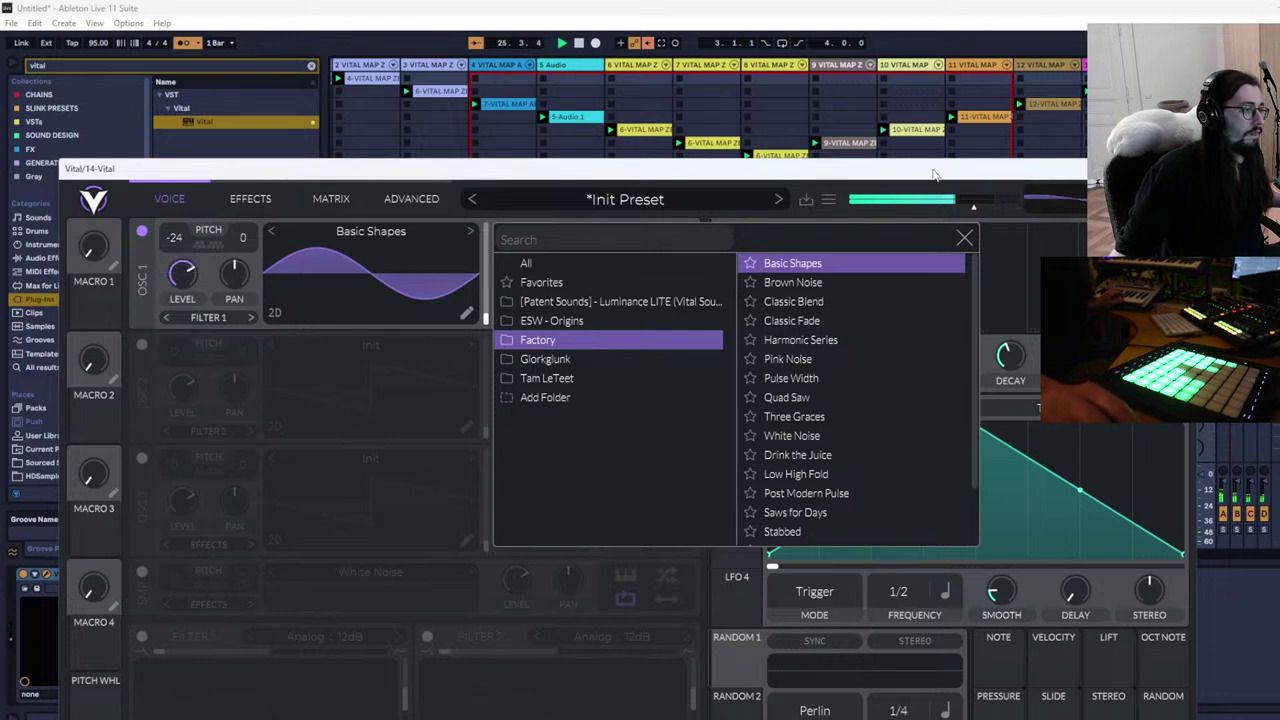
click(965, 238)
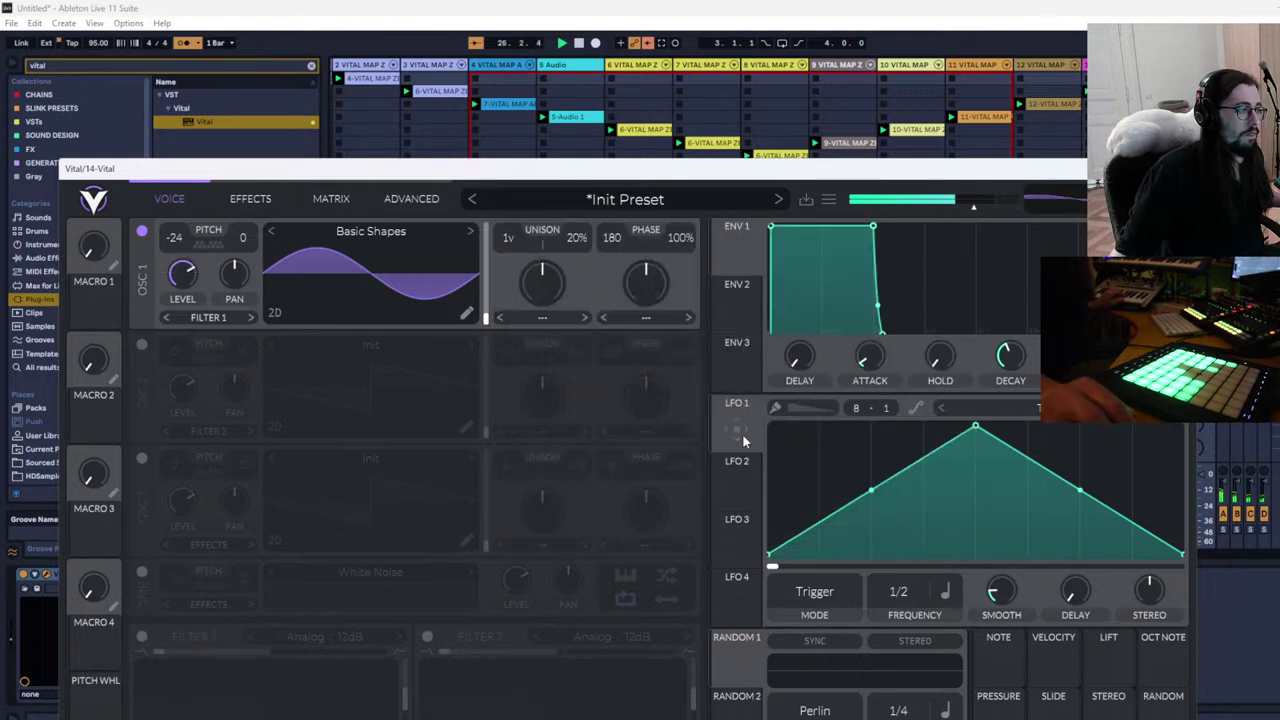
Enable Filter 1 in Vital and assign LFO 1 to modulate its cutoff
drag(742, 437, 288, 679)
click(141, 636)
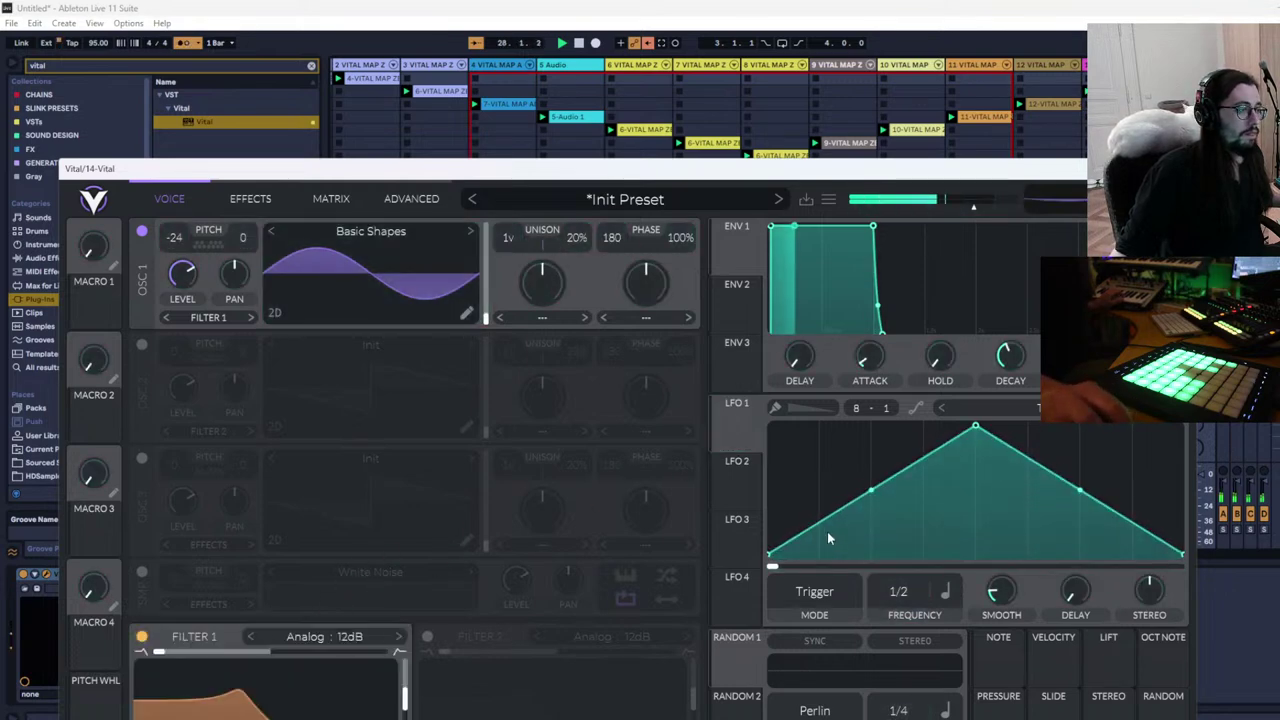
drag(735, 428, 243, 681)
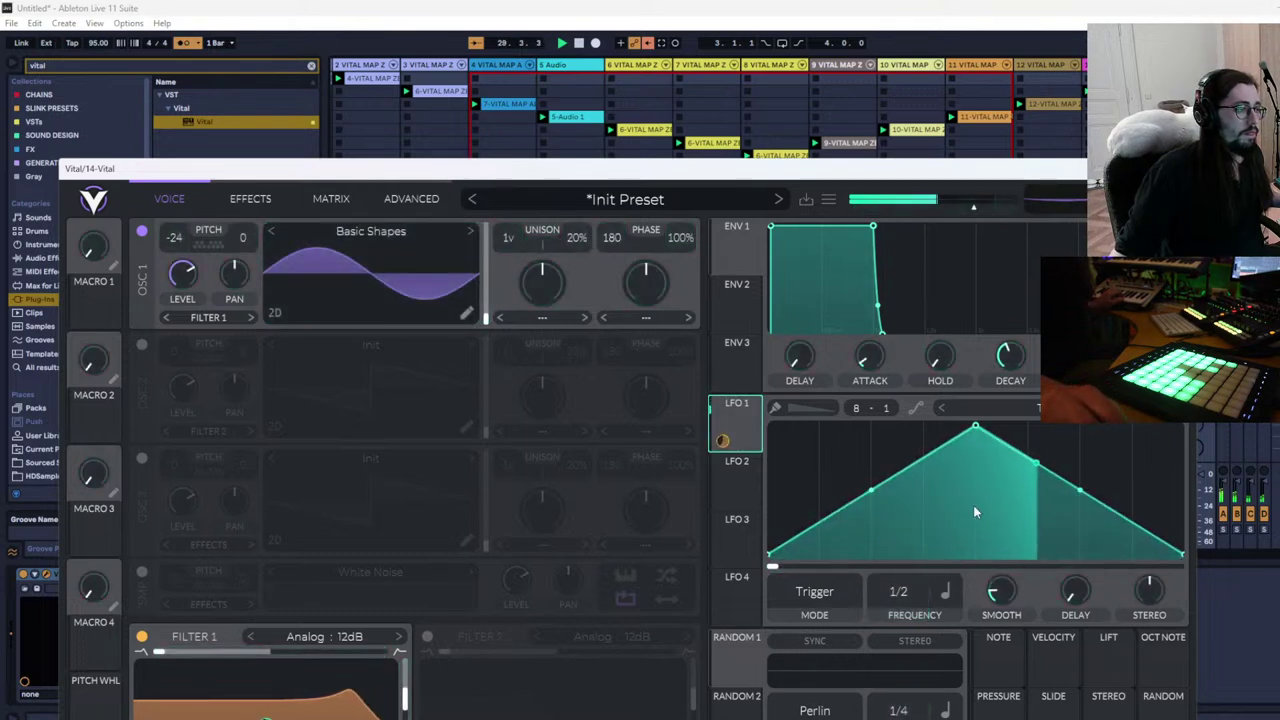
Change LFO 1's shape to a Side Chain preset and set its frequency to 1/4
click(1065, 412)
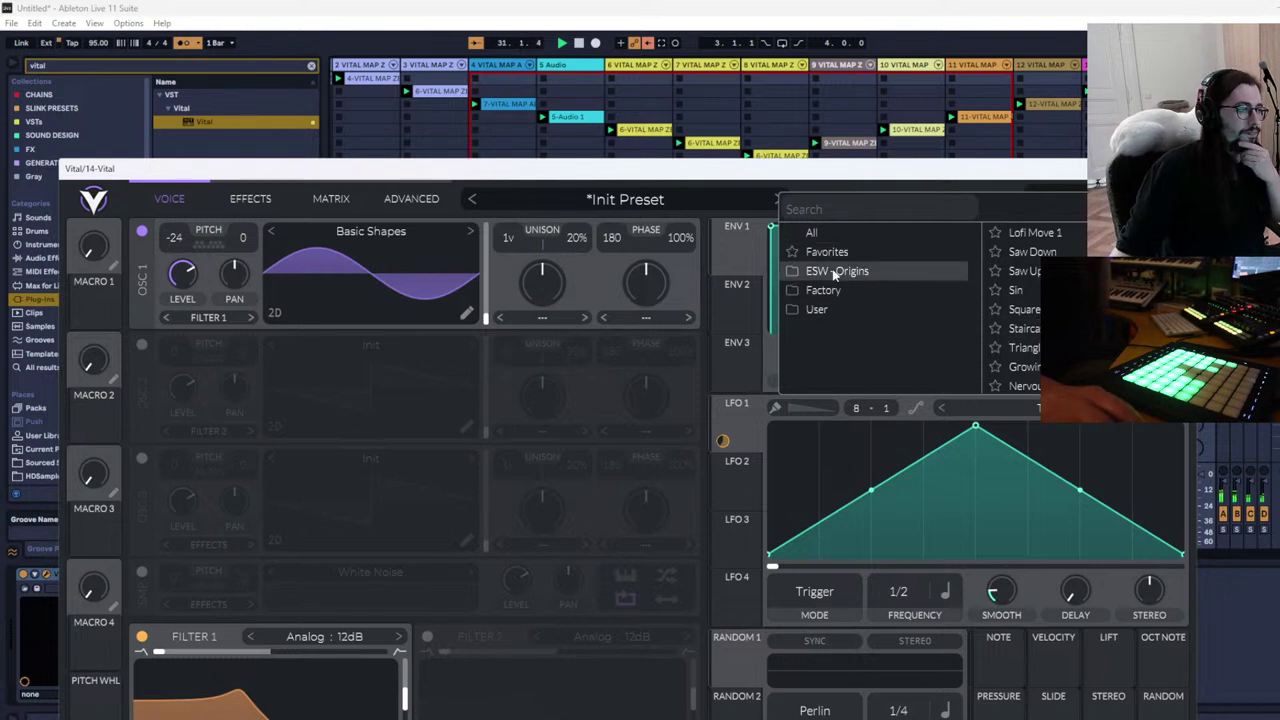
scroll(1015, 300, down, 4)
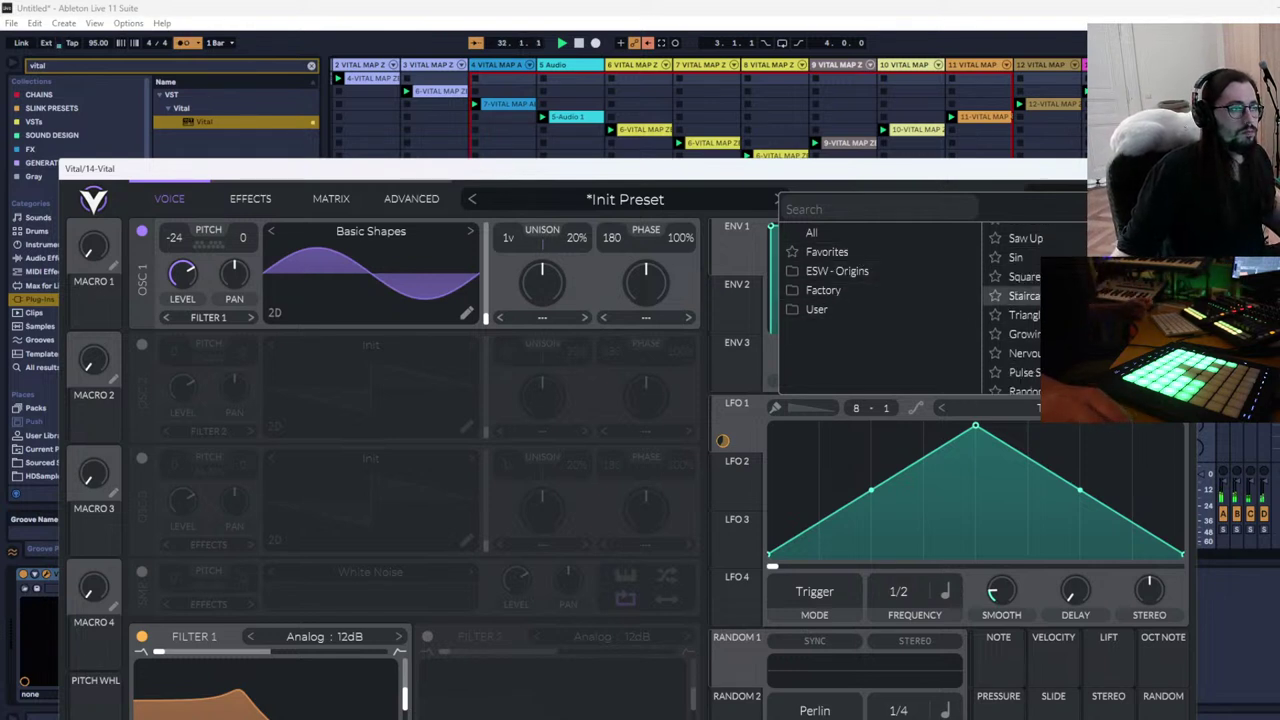
click(1015, 330)
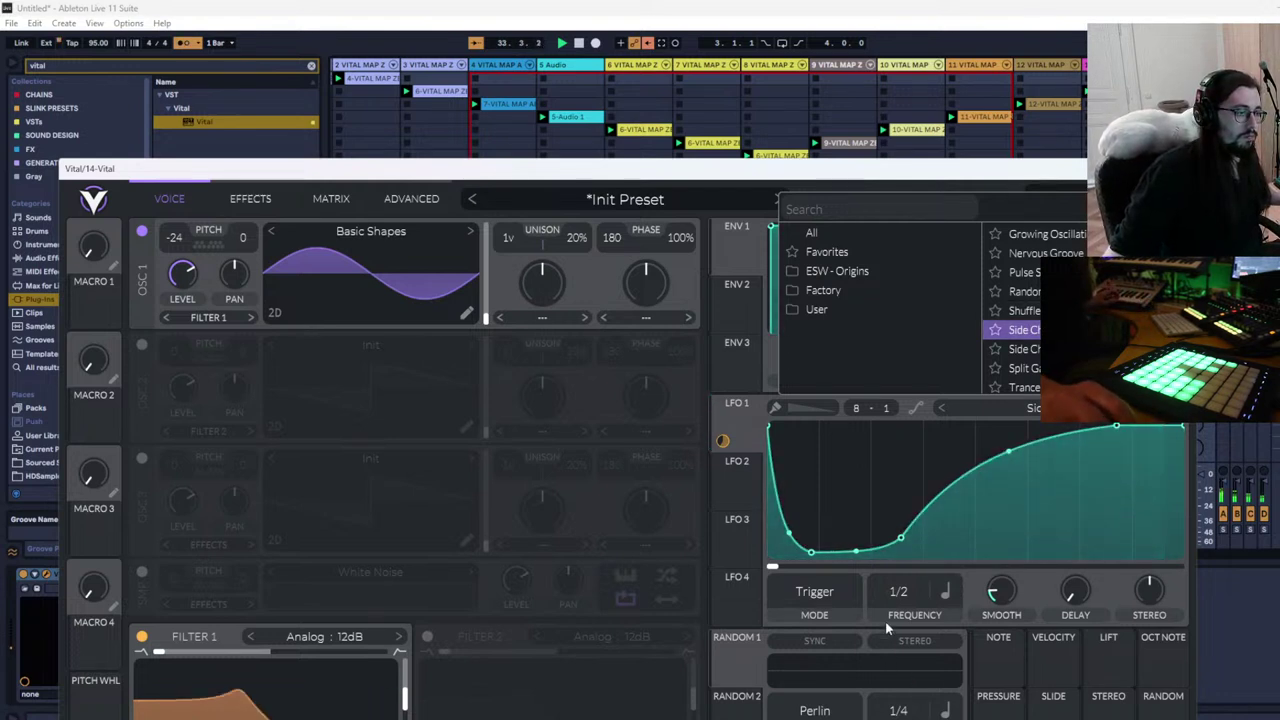
mouse_move(903, 600)
mouse_down()
mouse_move(911, 523)
mouse_move(915, 592)
mouse_up()
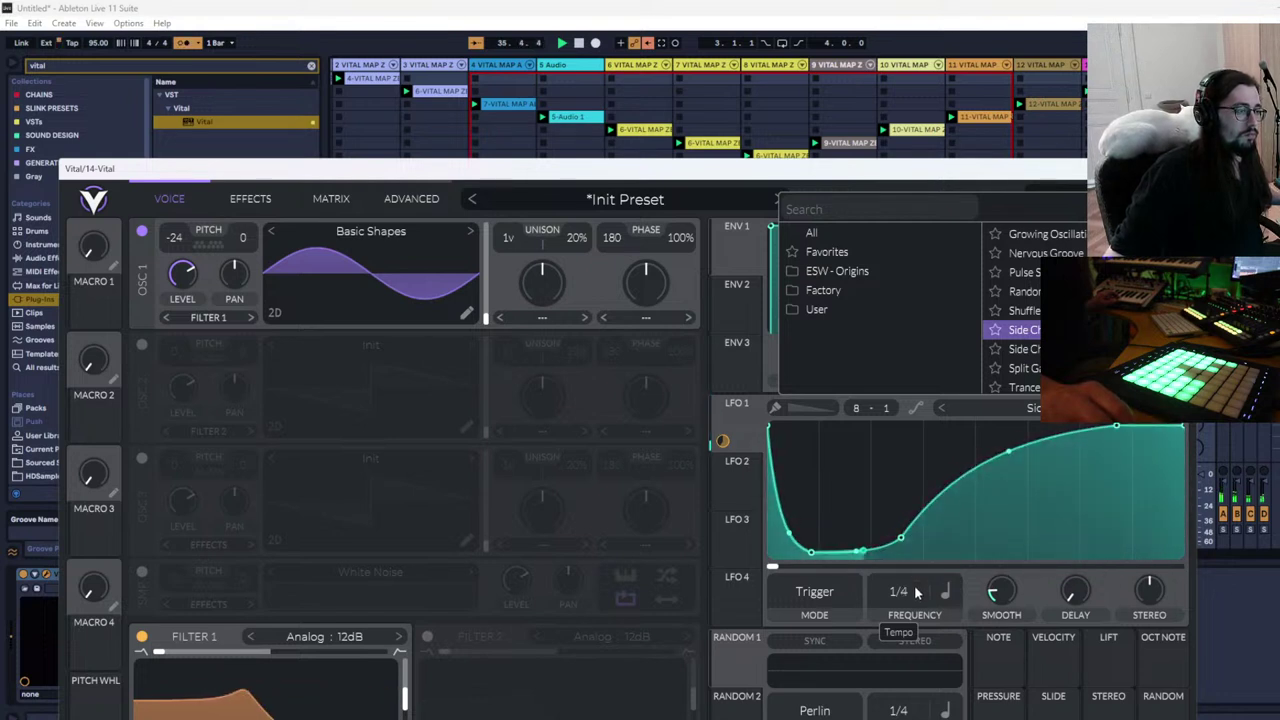
Try Tempo Triplets as LFO 1's frequency mode, switch it to Tempo Dotted, and close the LFO preset browser
click(945, 591)
click(965, 677)
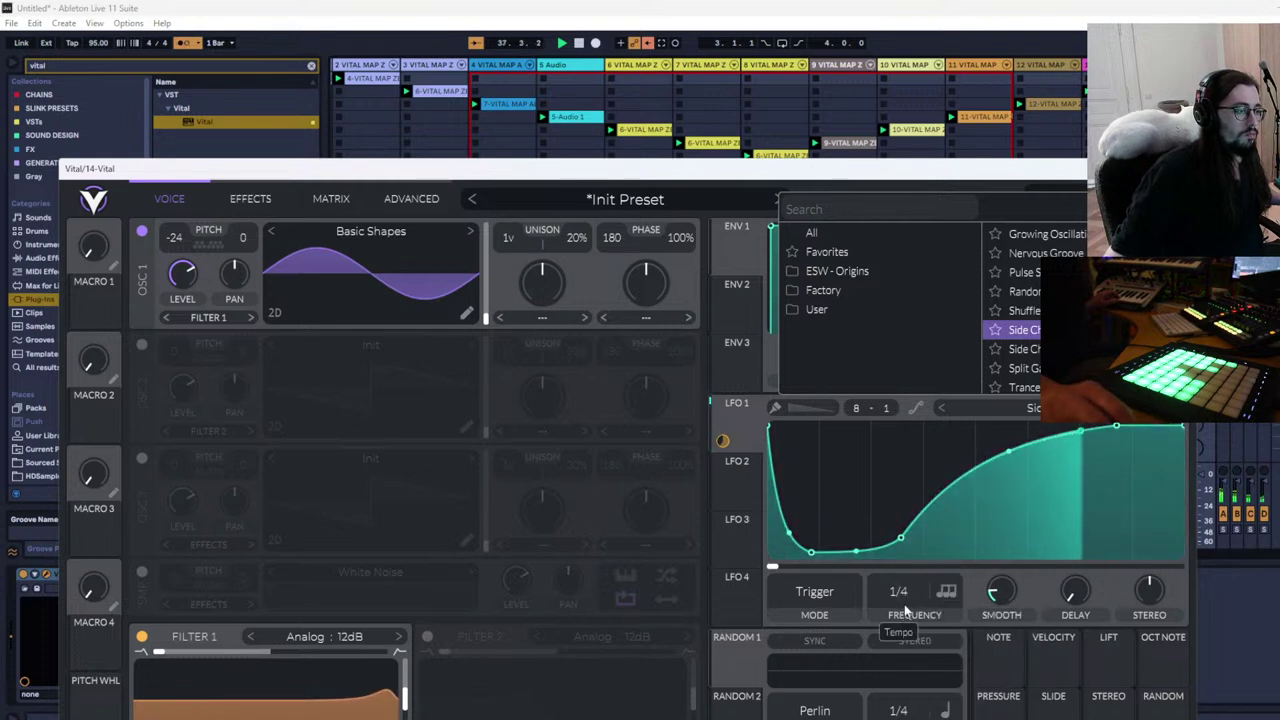
click(946, 591)
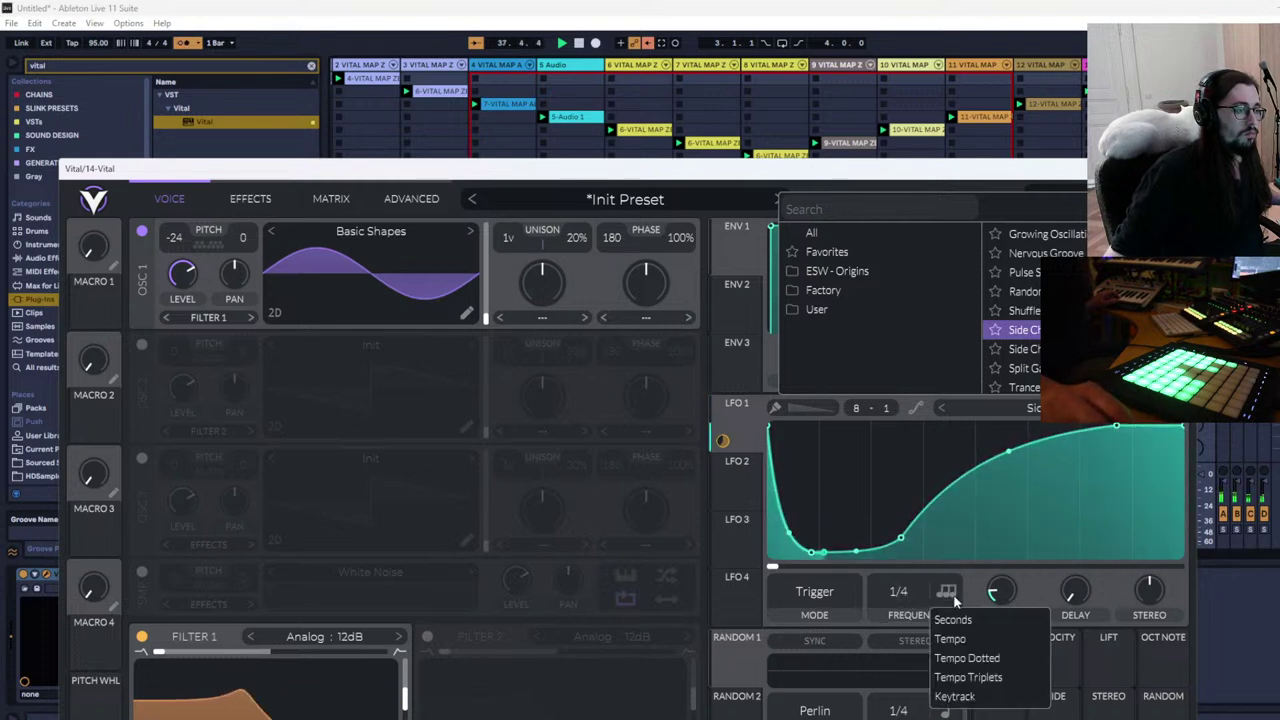
click(967, 658)
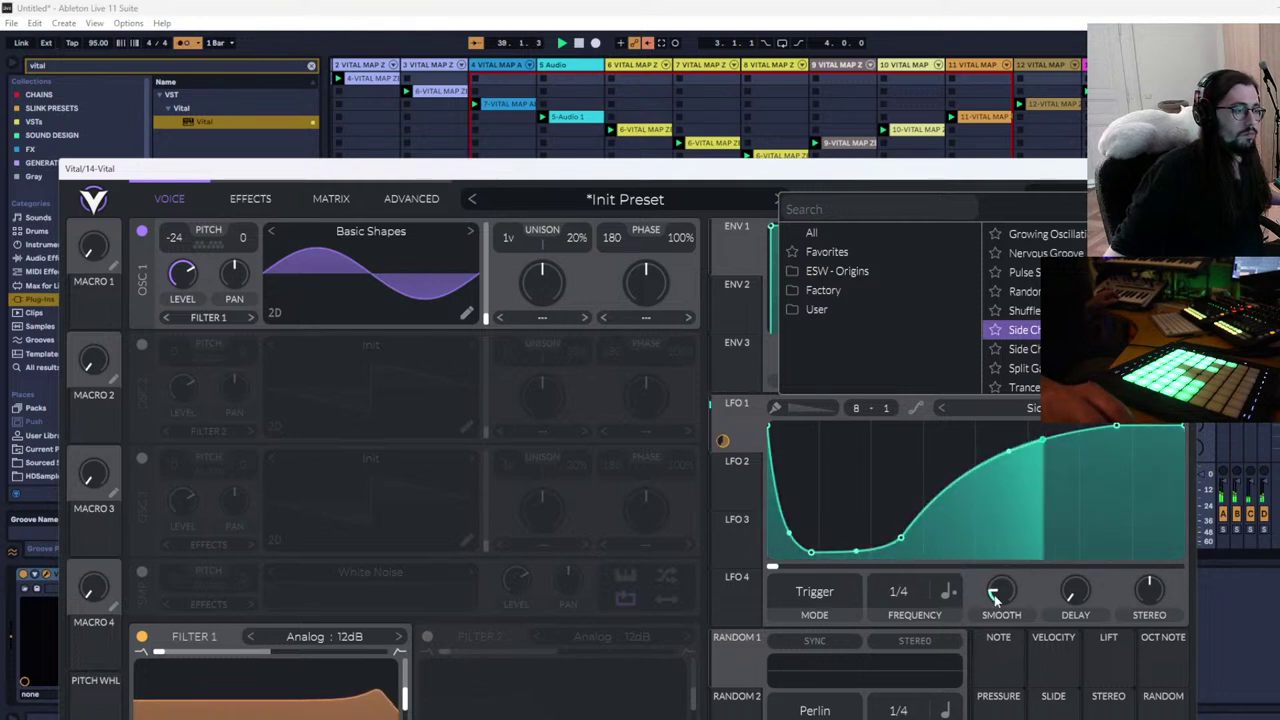
click(411, 207)
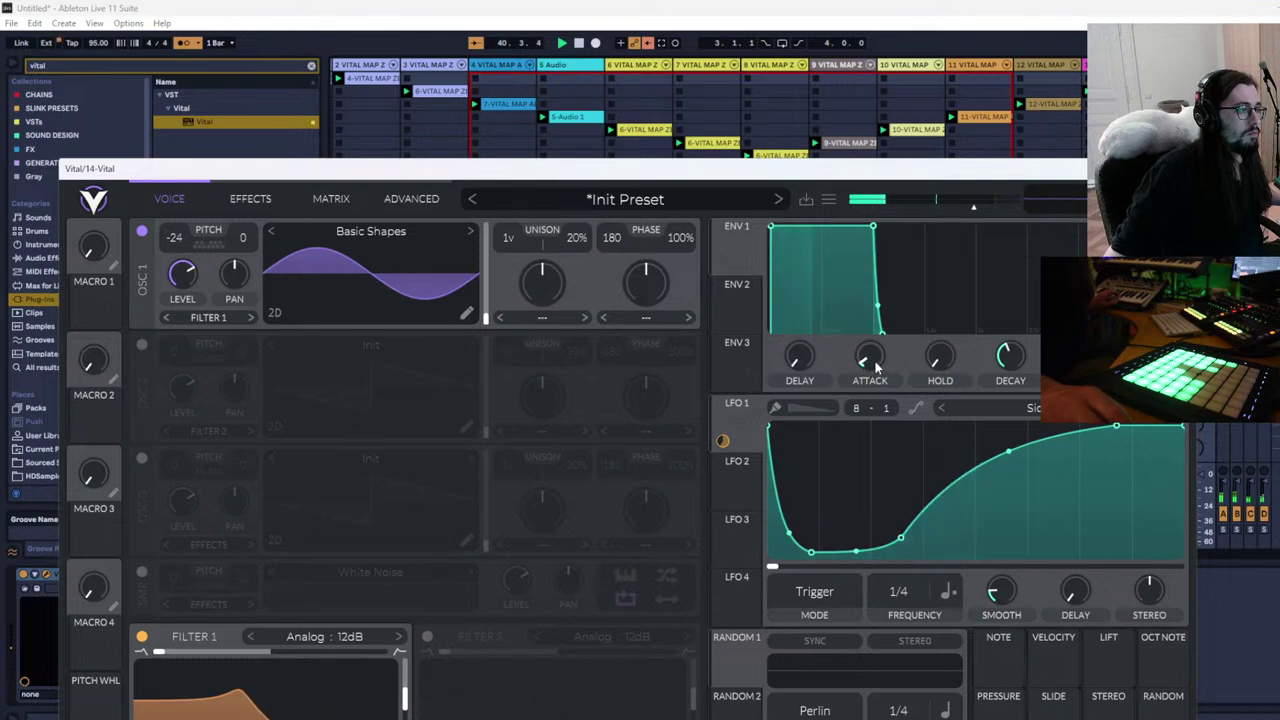
Enable Vital's Soft Clip distortion, raise its drive, reduce its mix, and close the plug-in window
click(405, 199)
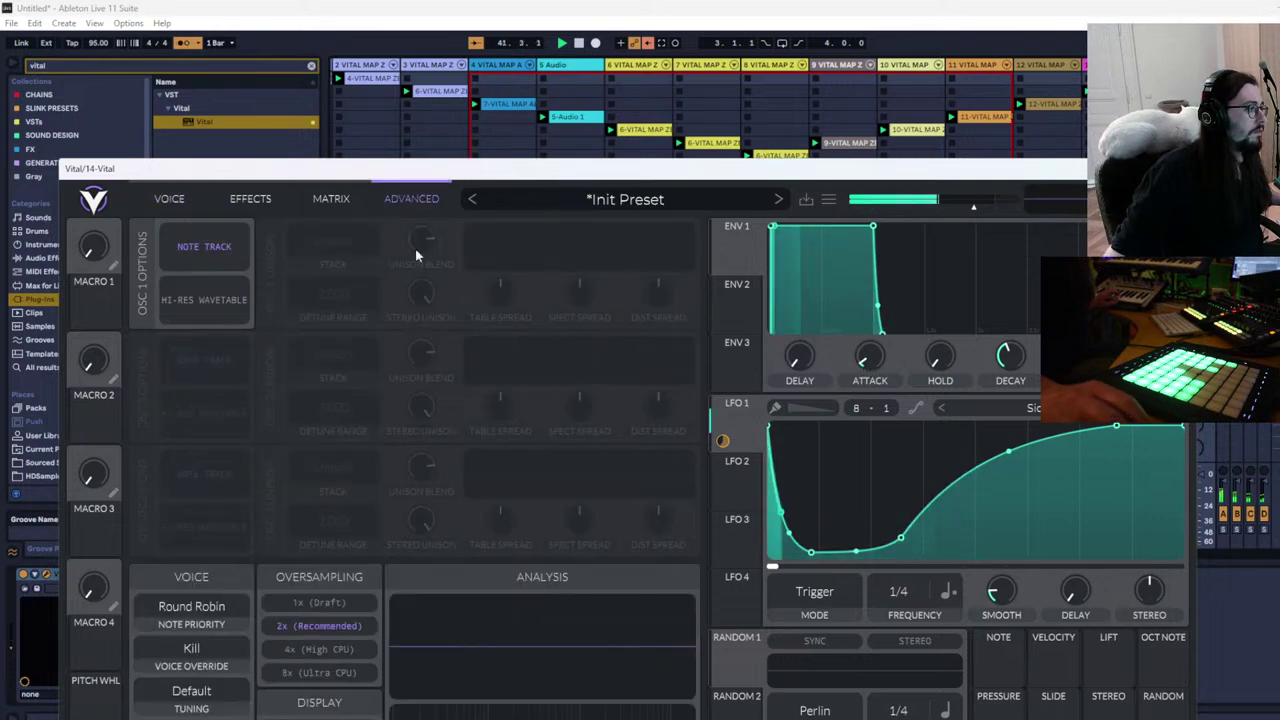
click(258, 199)
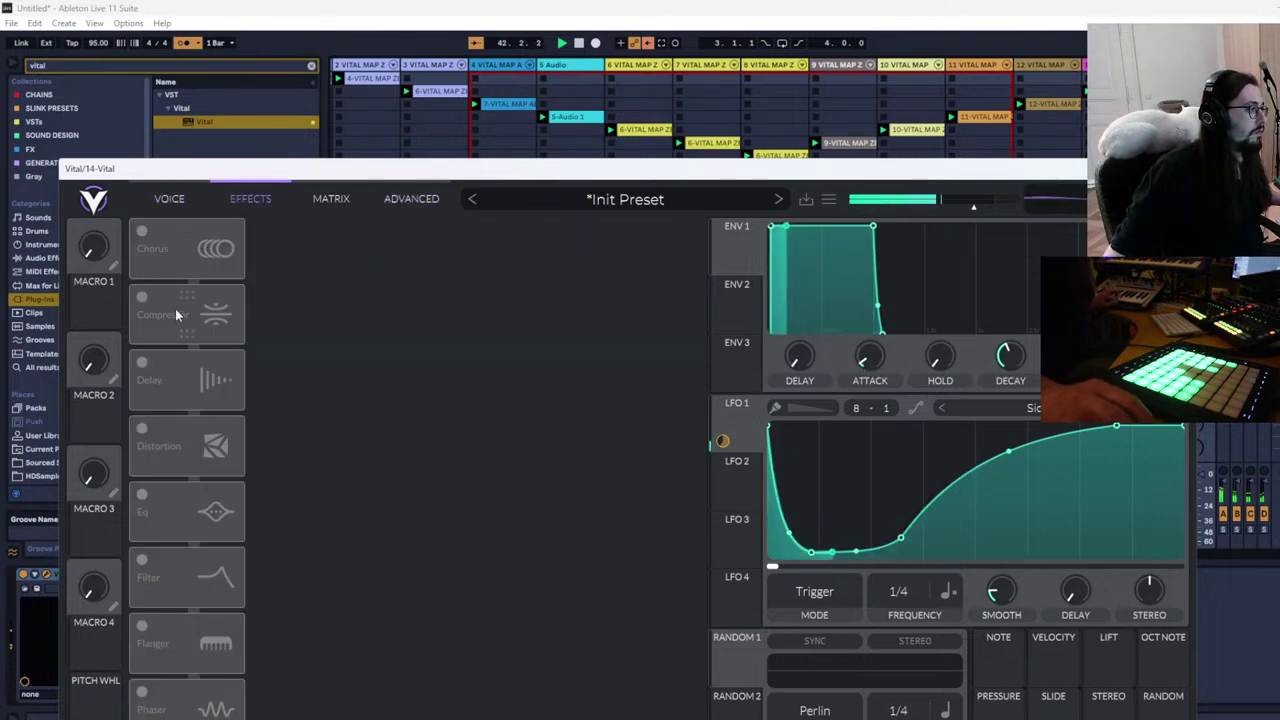
click(147, 432)
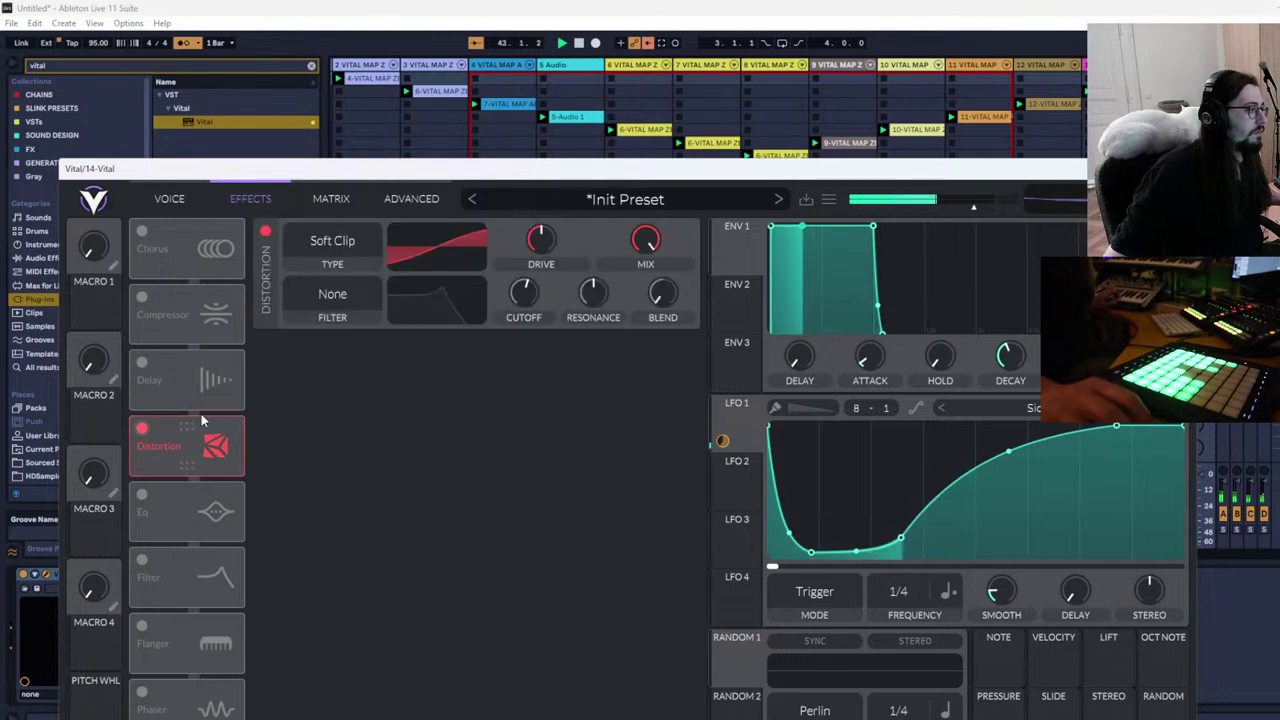
mouse_move(540, 245)
mouse_down()
mouse_move(550, 198)
mouse_move(548, 236)
mouse_up()
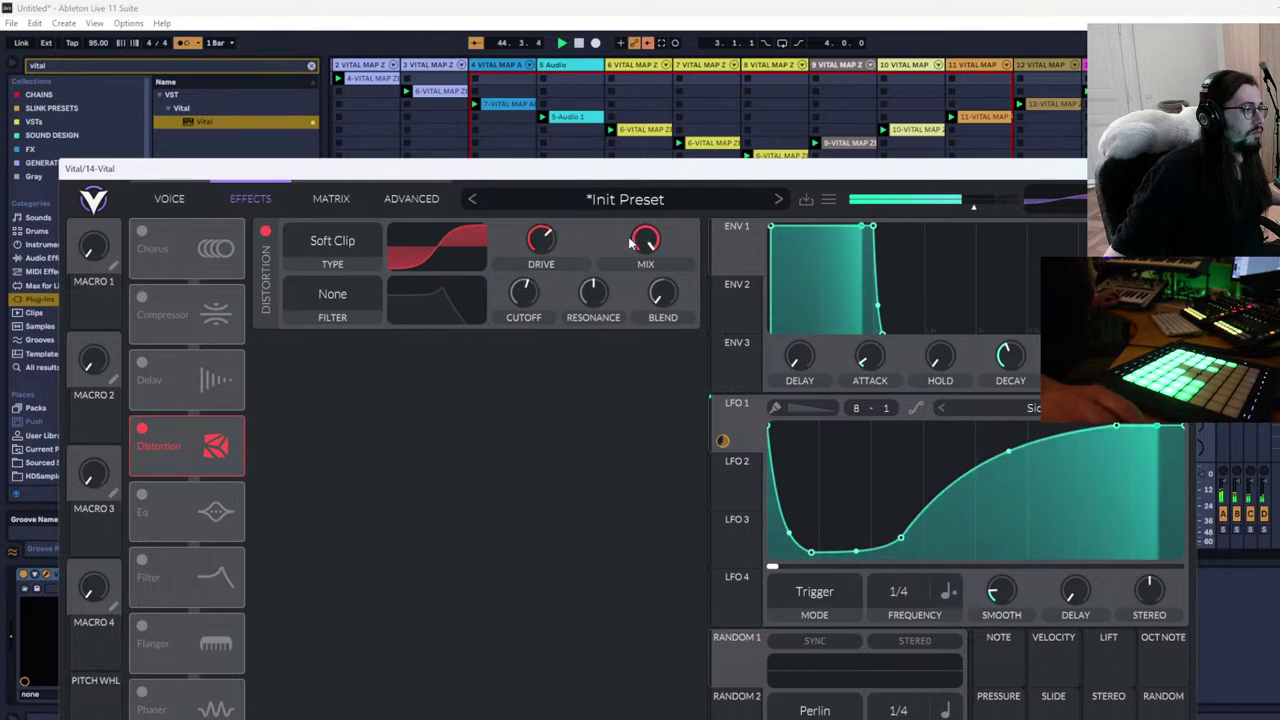
drag(645, 246, 652, 298)
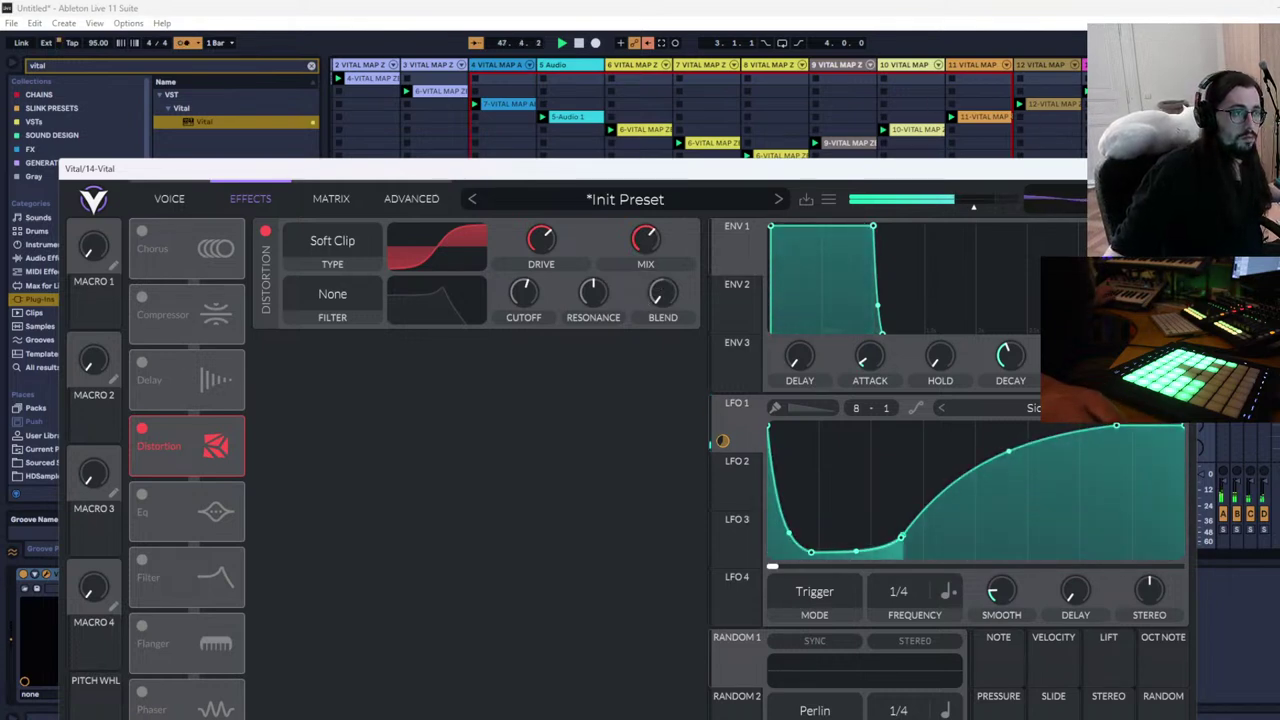
click(1181, 169)
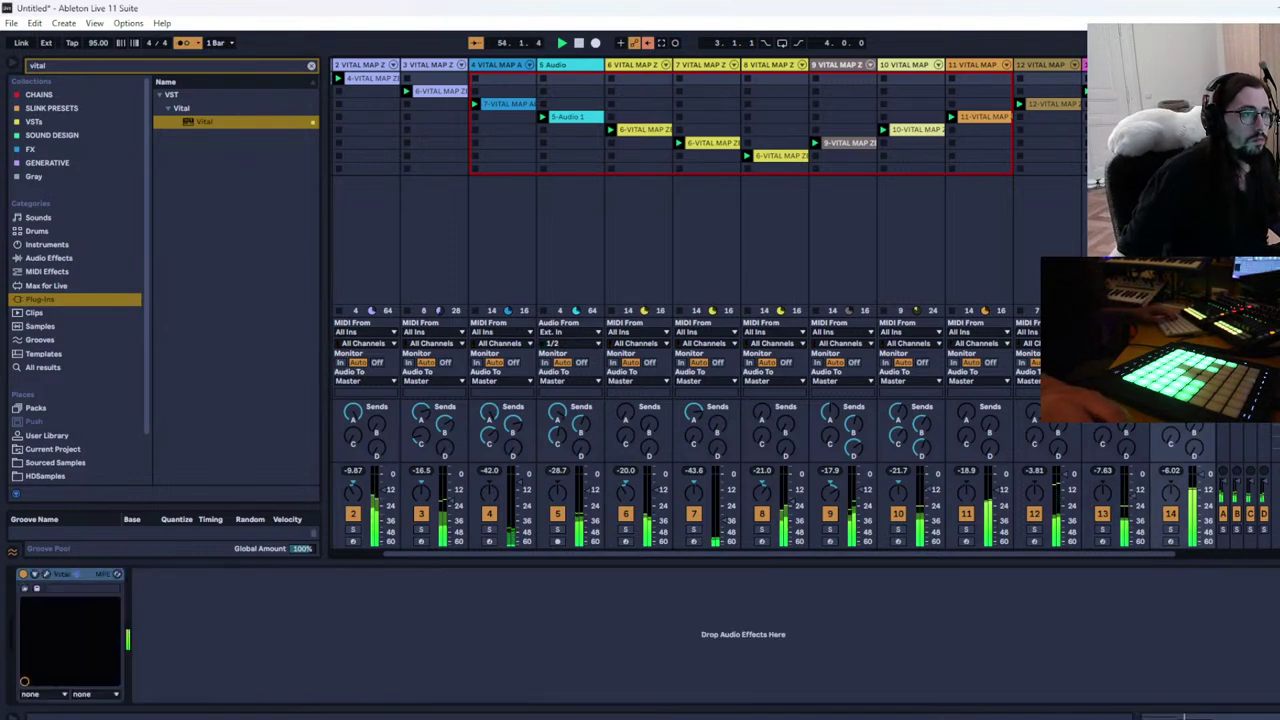
Solo tracks 11 and 12 and combine the two into a group track
click(1046, 66)
shift+click(984, 67)
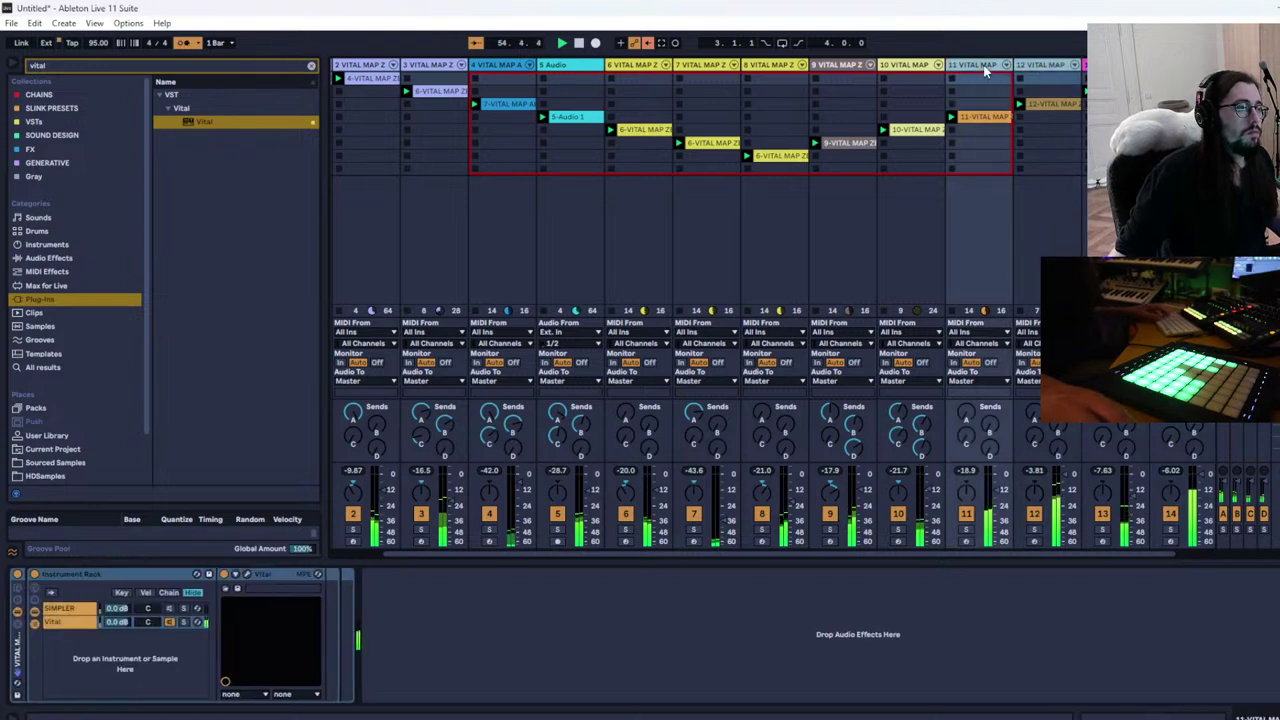
click(1034, 528)
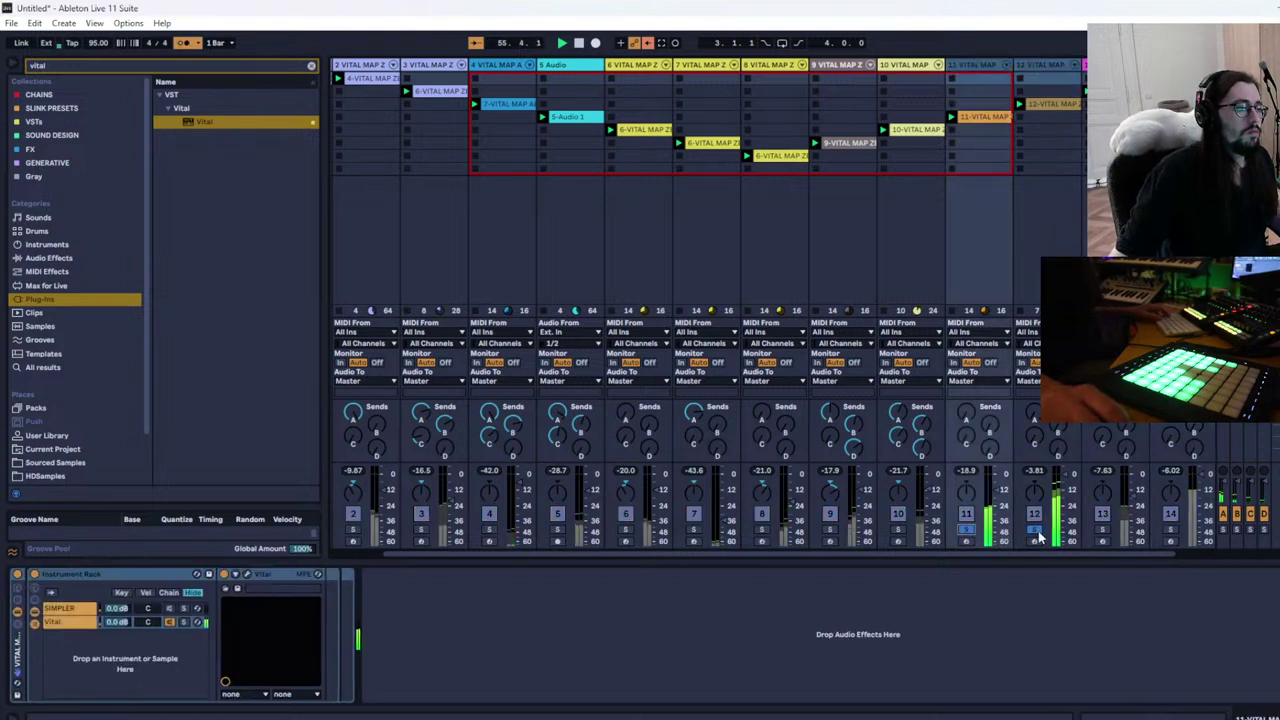
click(1060, 67)
shift+click(976, 66)
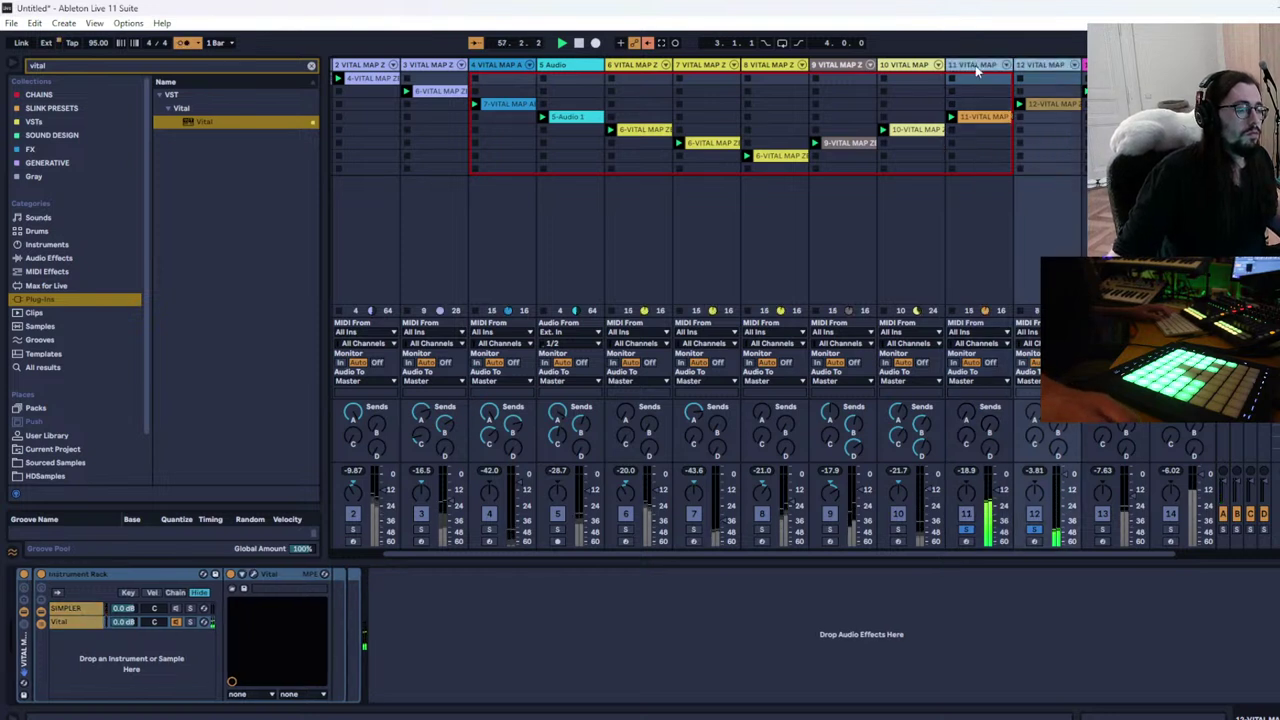
right_click(975, 65)
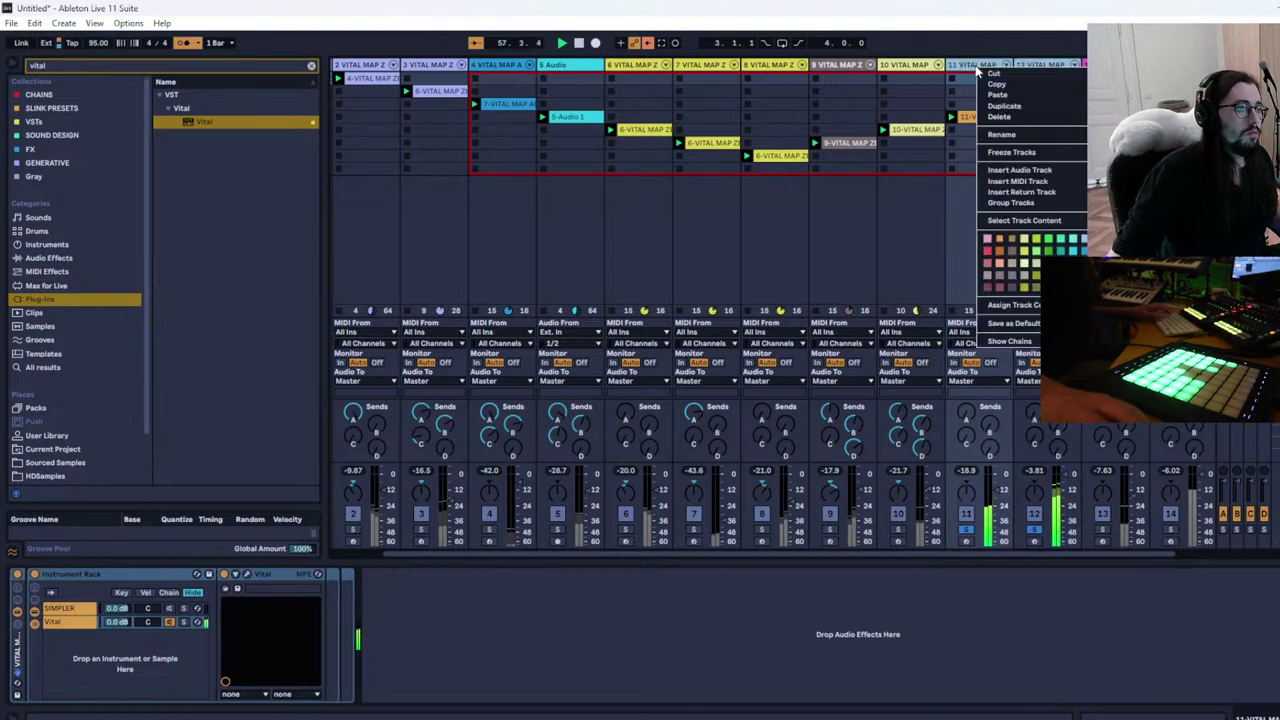
click(1012, 203)
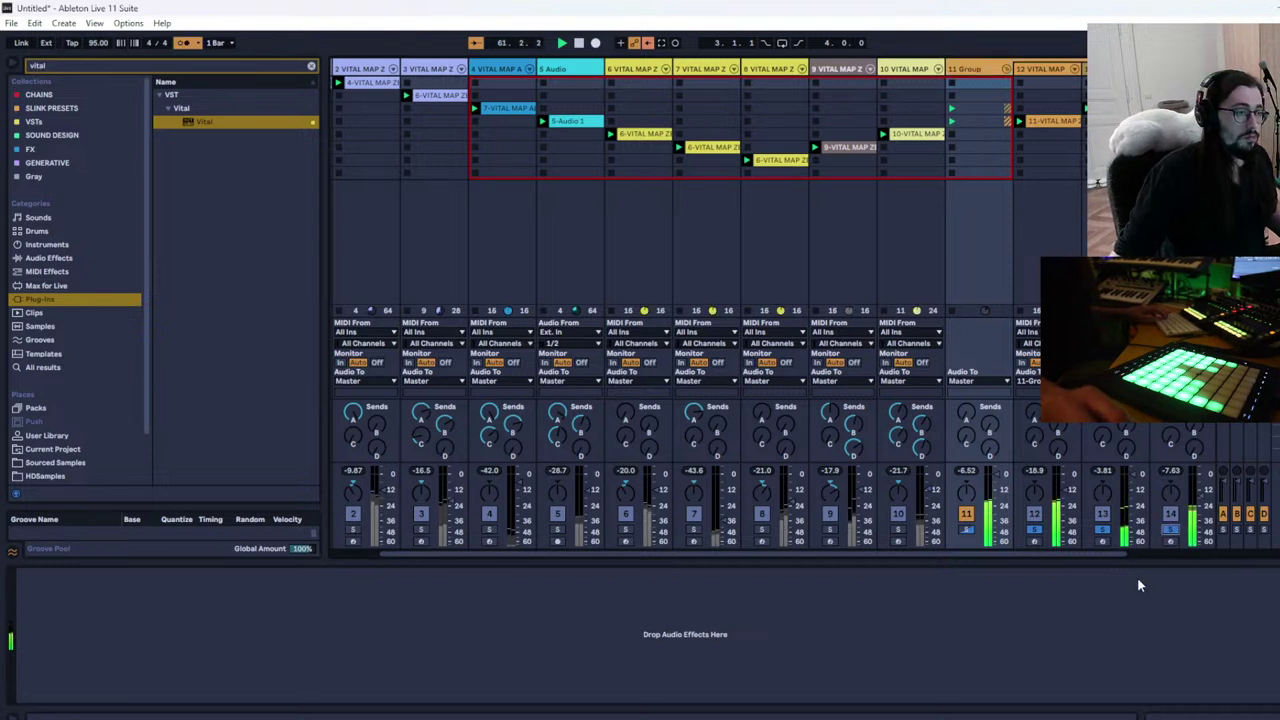
Audition track 15 with the soloed tracks, compare it with track 12, and clear all solos
drag(1114, 555, 1222, 553)
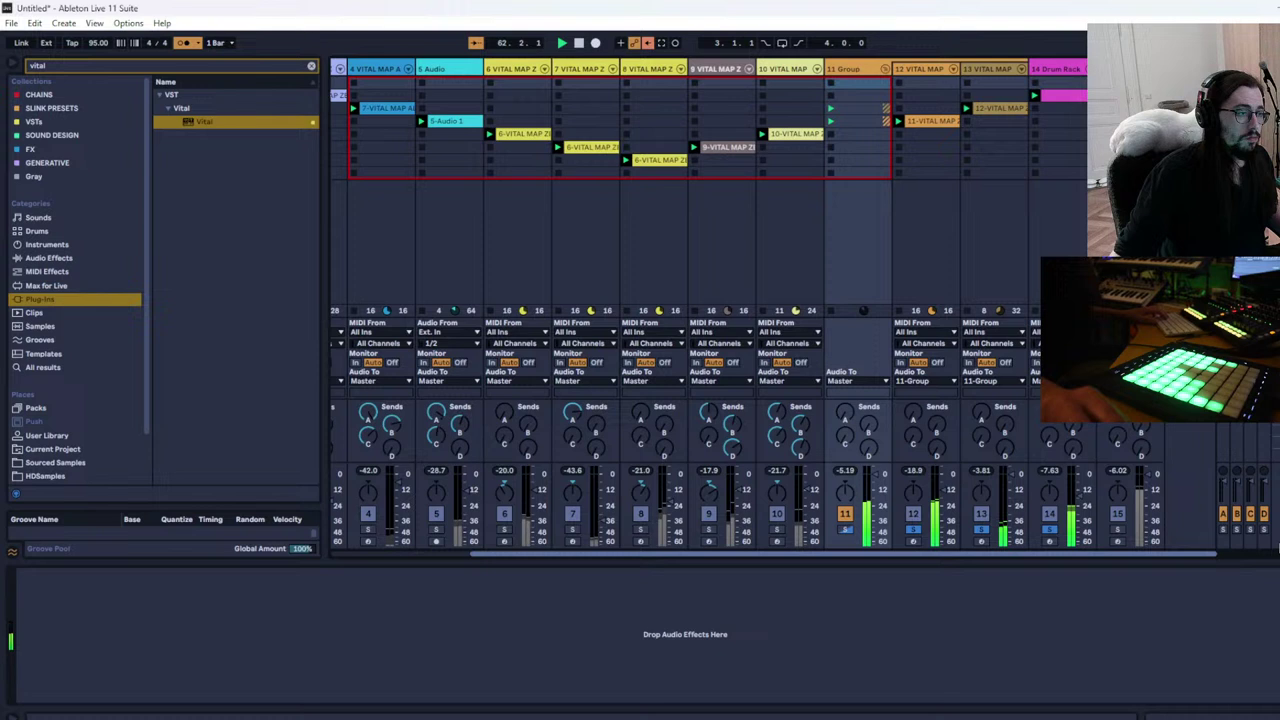
click(1117, 531)
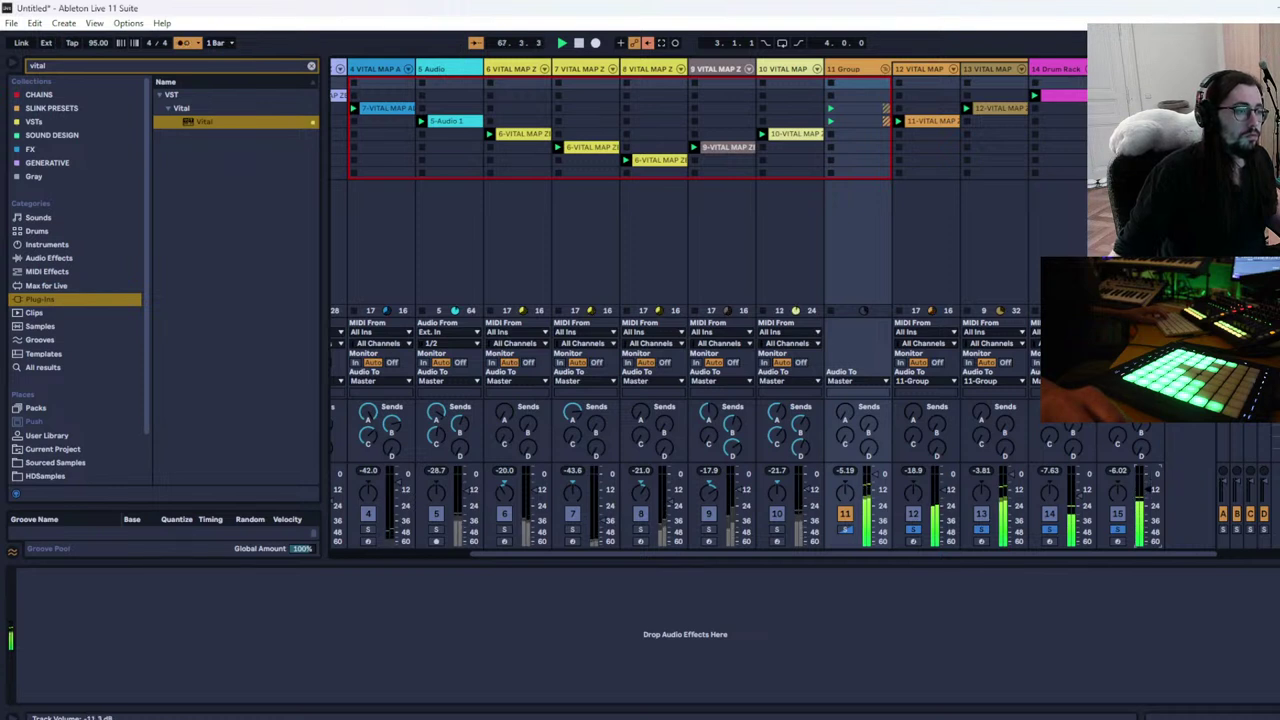
click(912, 528)
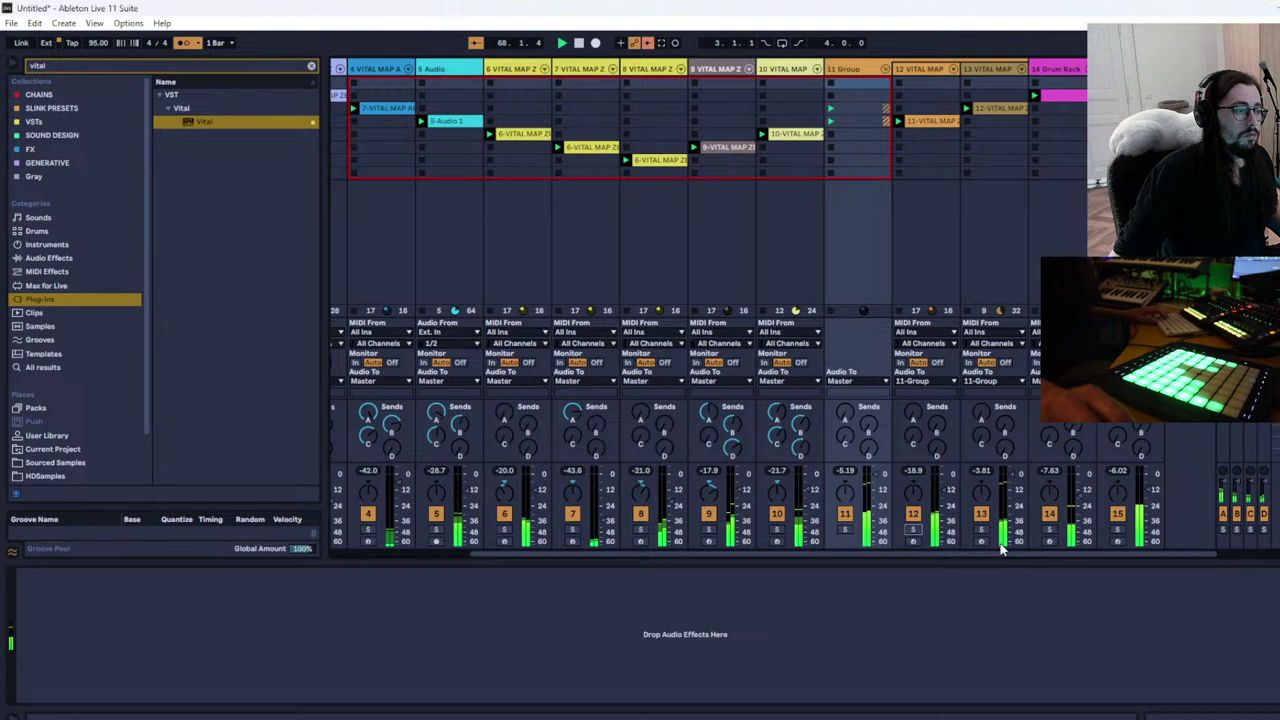
click(914, 530)
click(1115, 530)
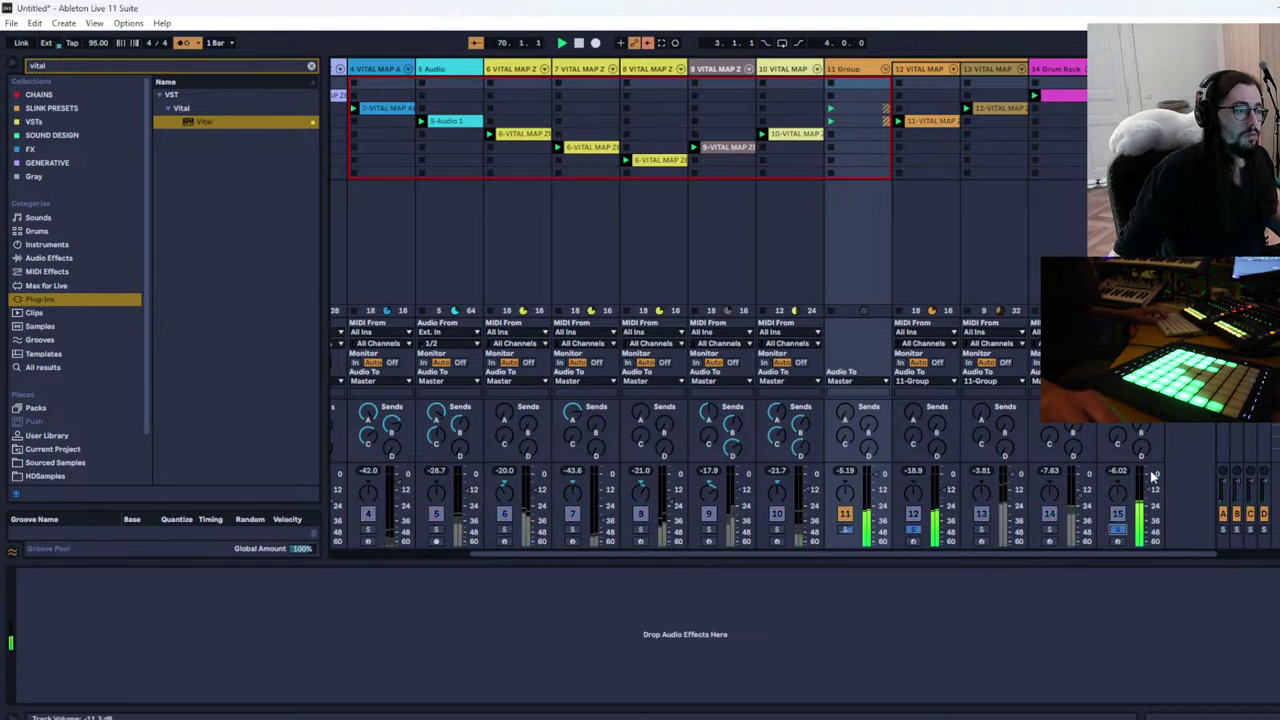
click(1118, 531)
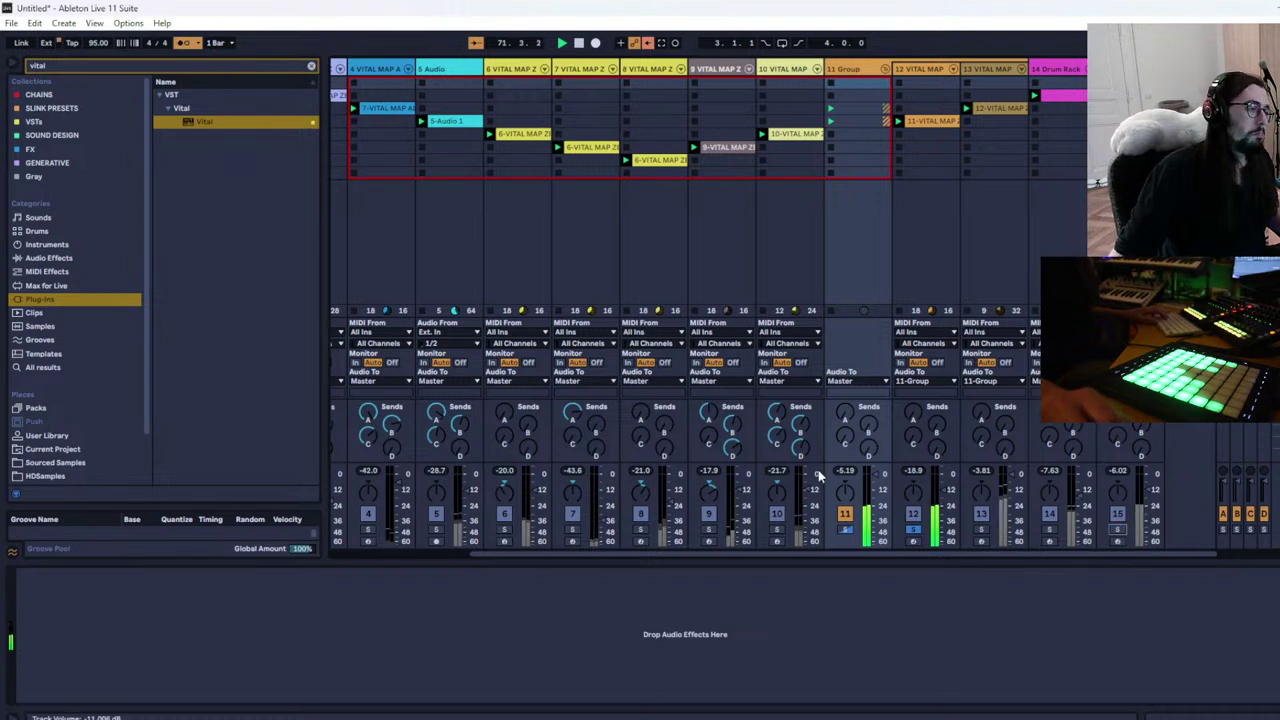
click(913, 531)
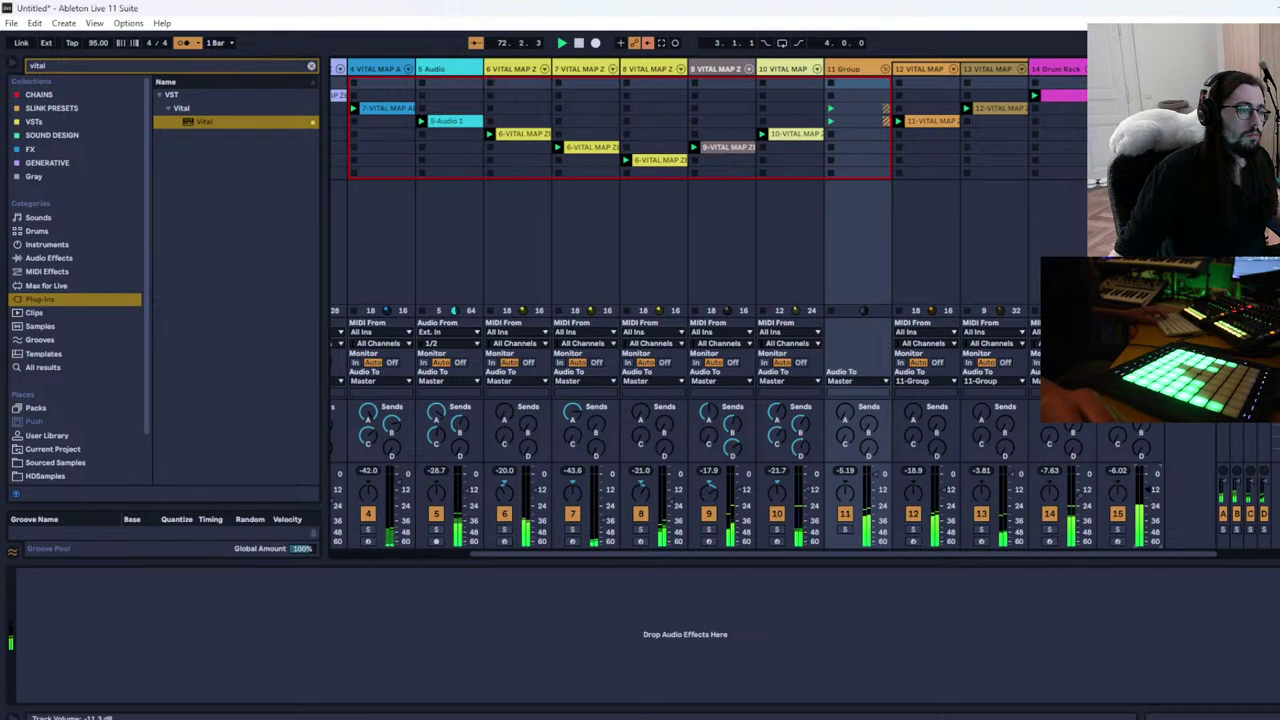
Raise track 12's volume and shorten Envelope 1's attack in its Vital instance
drag(940, 483, 936, 477)
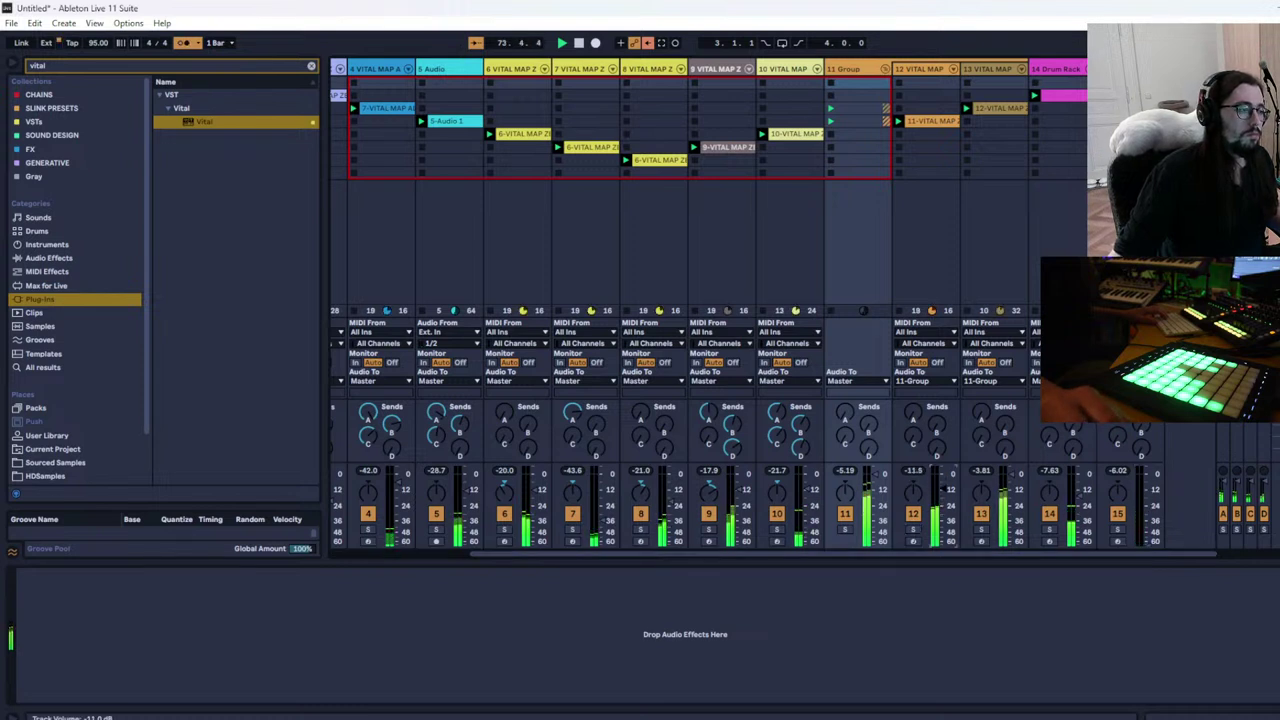
click(918, 68)
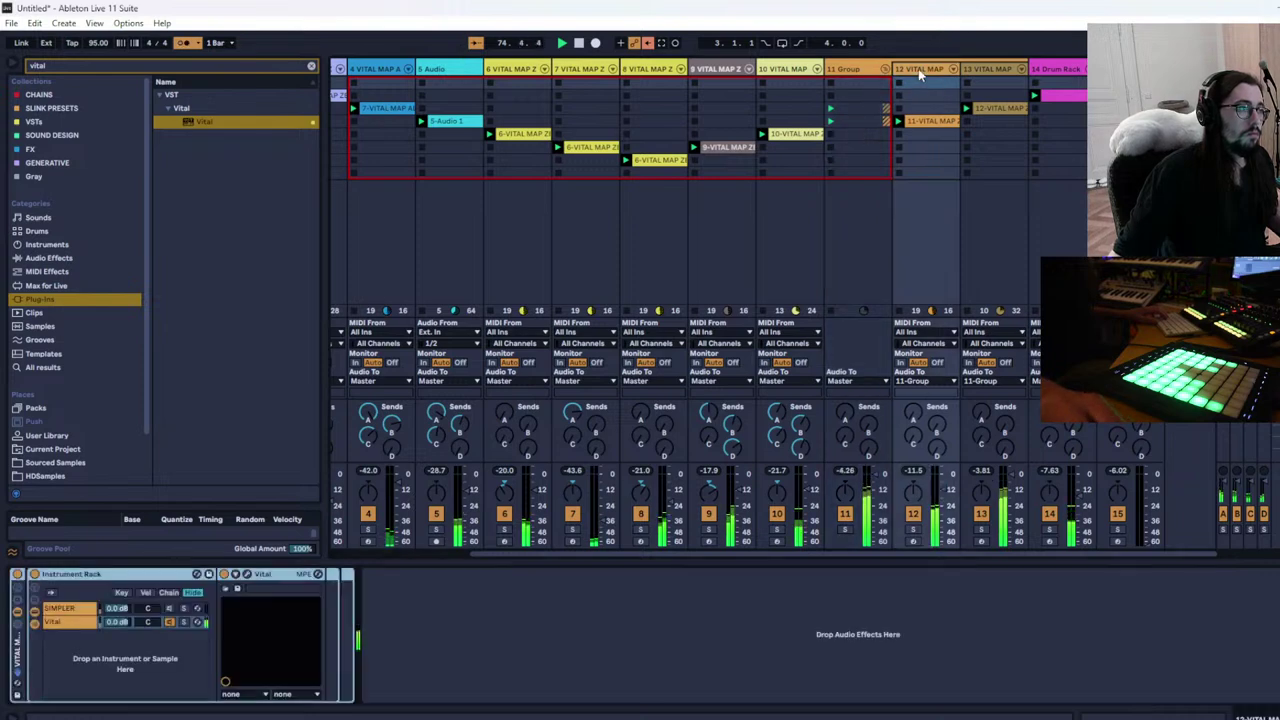
click(247, 575)
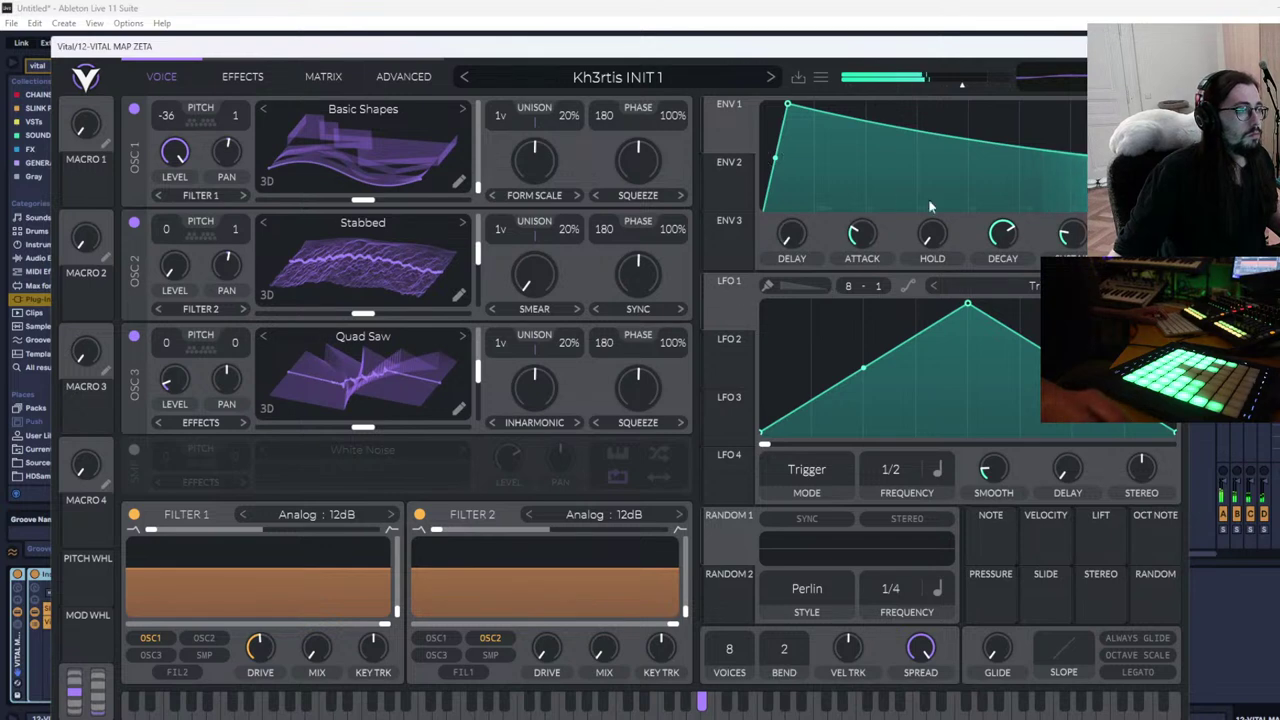
drag(868, 233, 868, 264)
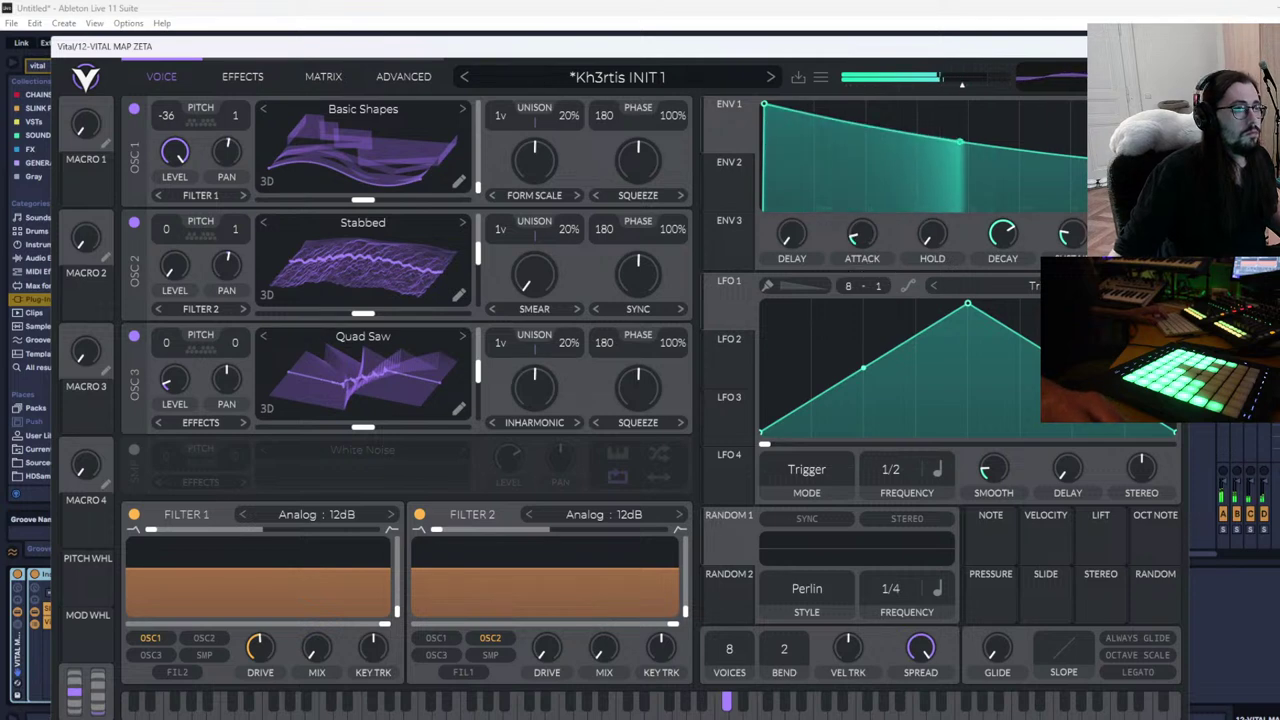
click(1166, 46)
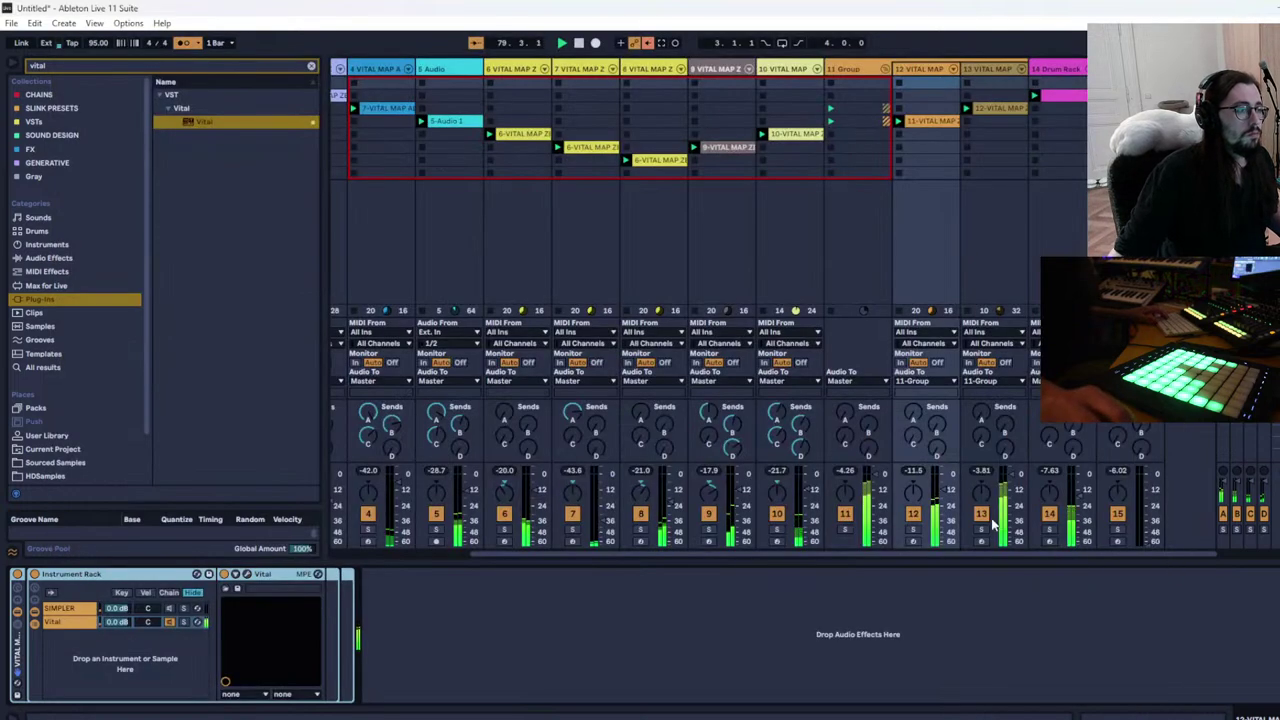
Solo tracks 12 and 13, select track 12, and search the browser for "comp"
click(913, 533)
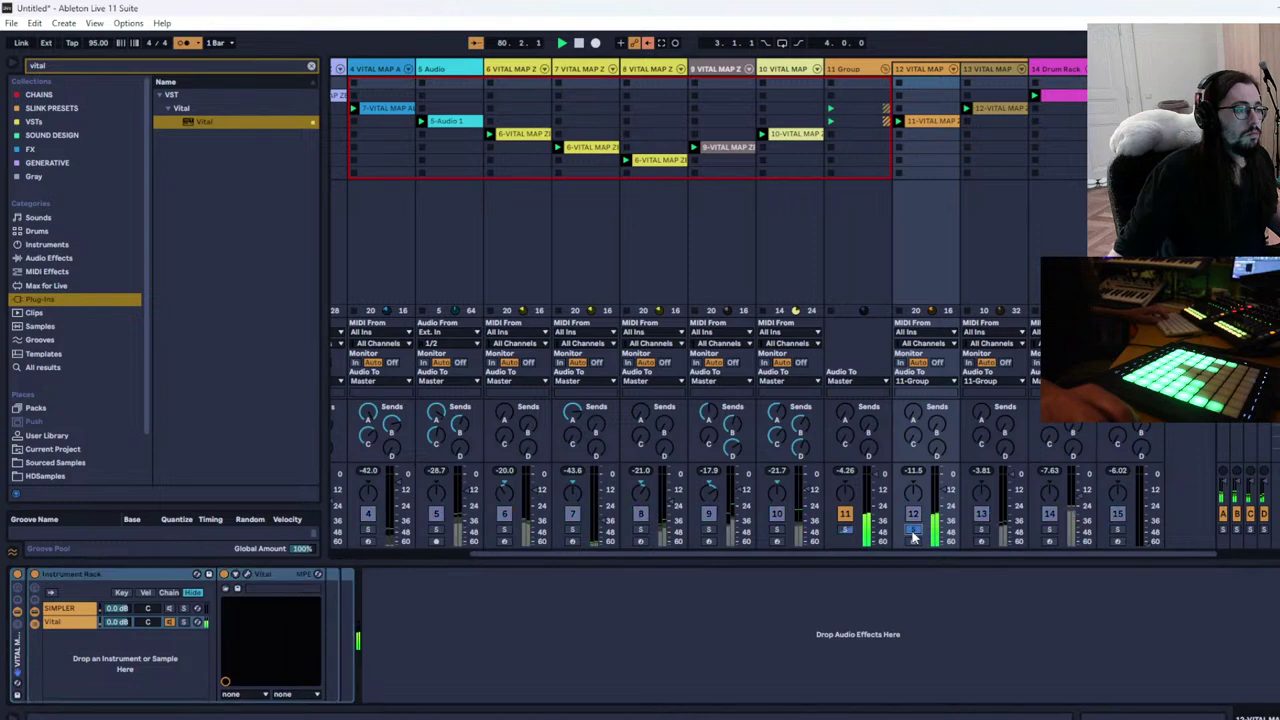
click(937, 75)
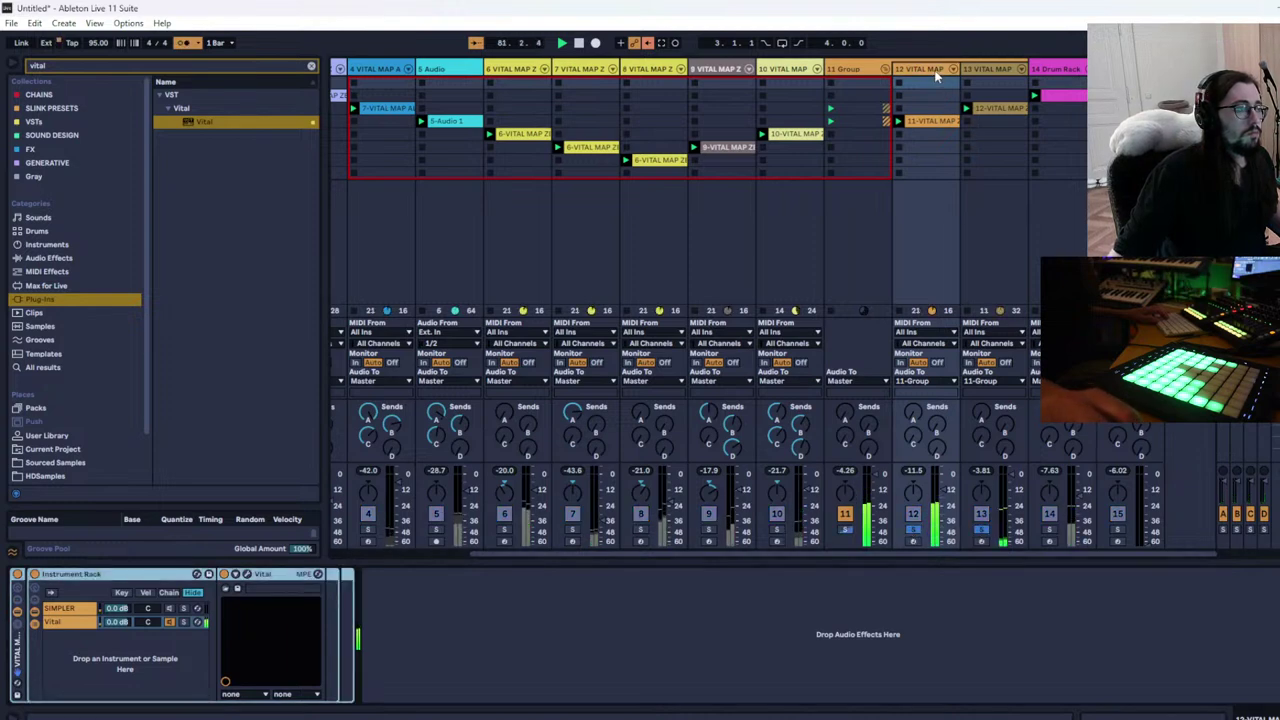
click(172, 64)
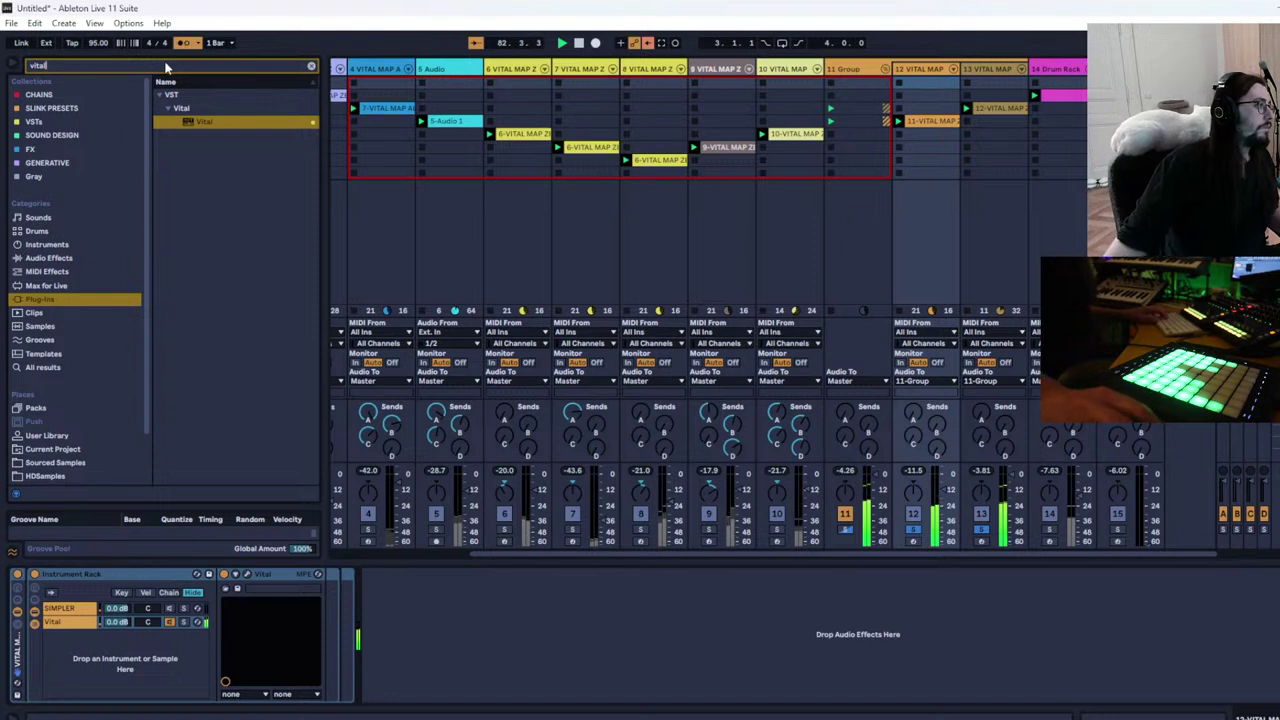
key(BackSpace)
key(BackSpace)
key(BackSpace)
key(BackSpace)
key(BackSpace)
text(comp)
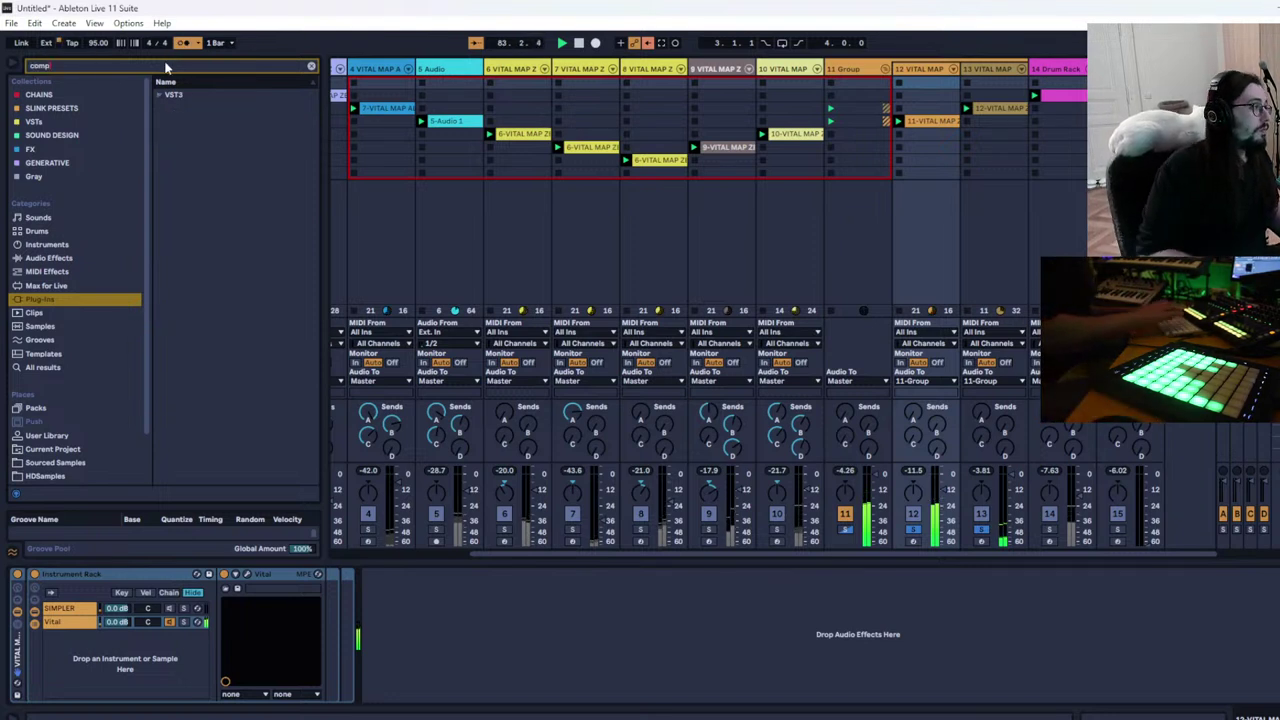
Add the Compressor from the Dynamics audio effects after track 12's Instrument Rack
click(45, 258)
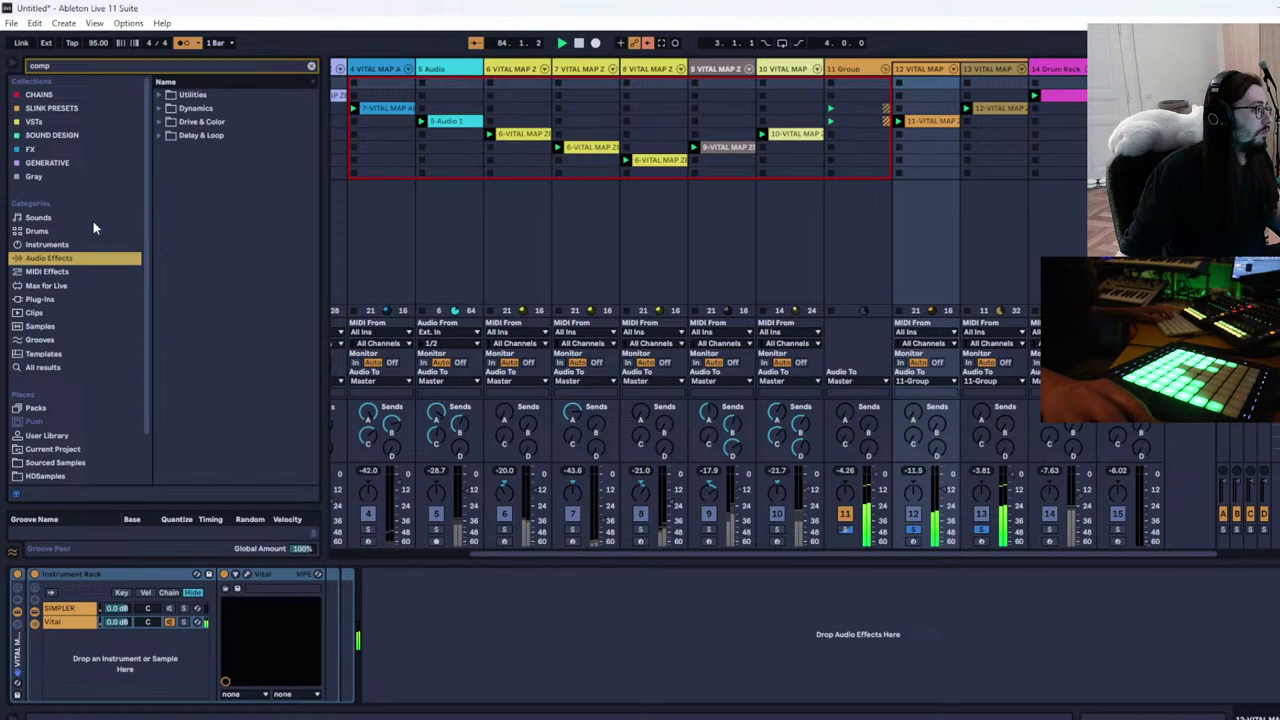
click(158, 109)
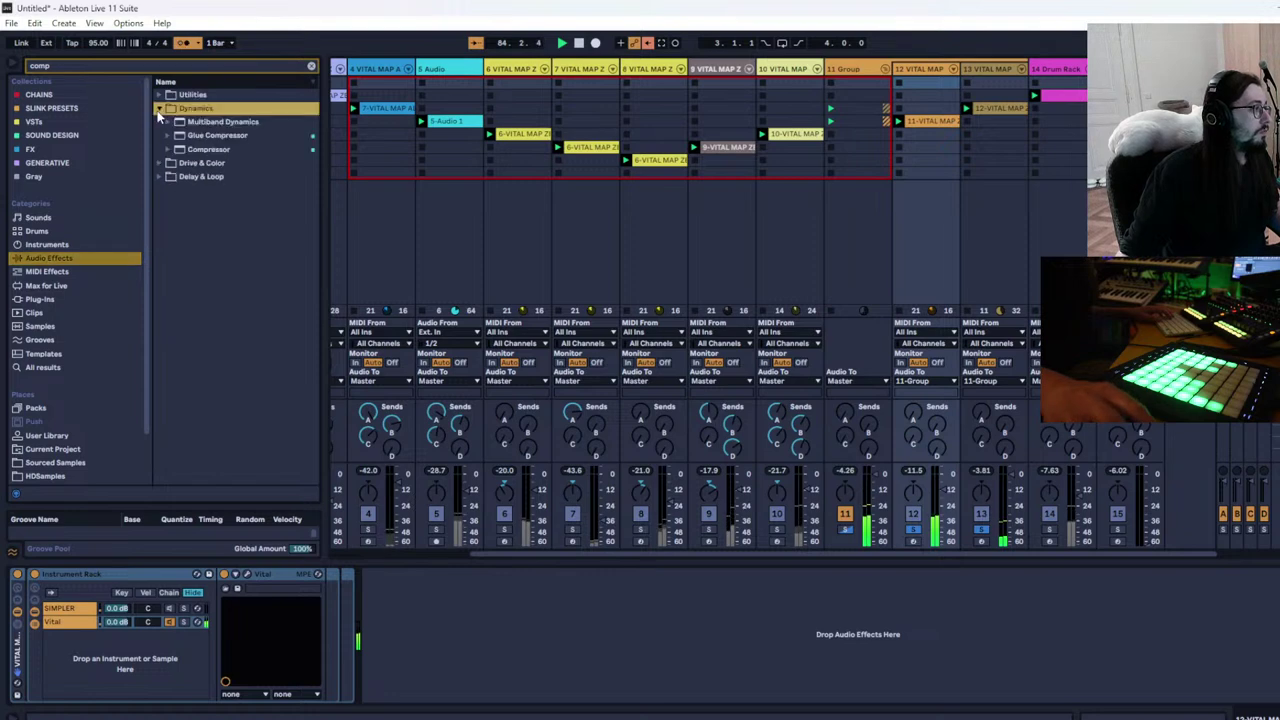
click(200, 150)
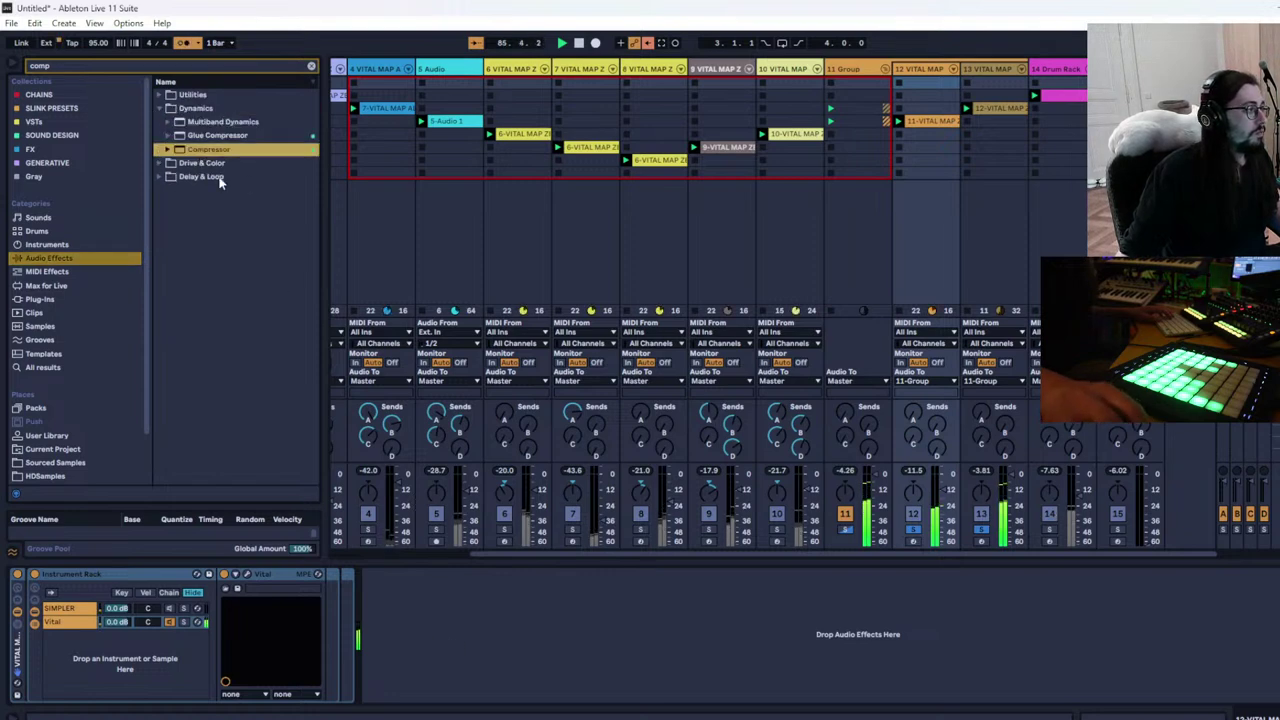
drag(220, 155, 466, 626)
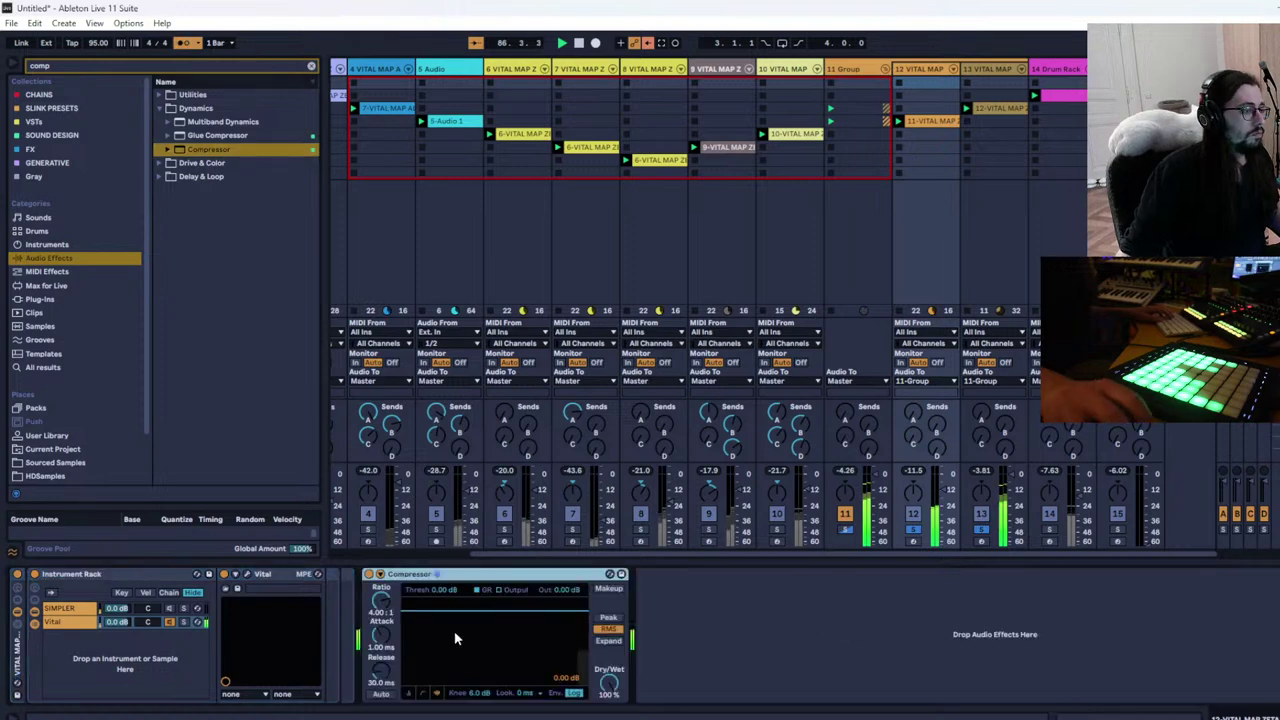
Enable the sidechain on track 12's Compressor with 13-VITAL MAP ZETA as its source, and set the threshold to -22.3 dB
drag(505, 611, 505, 644)
click(381, 575)
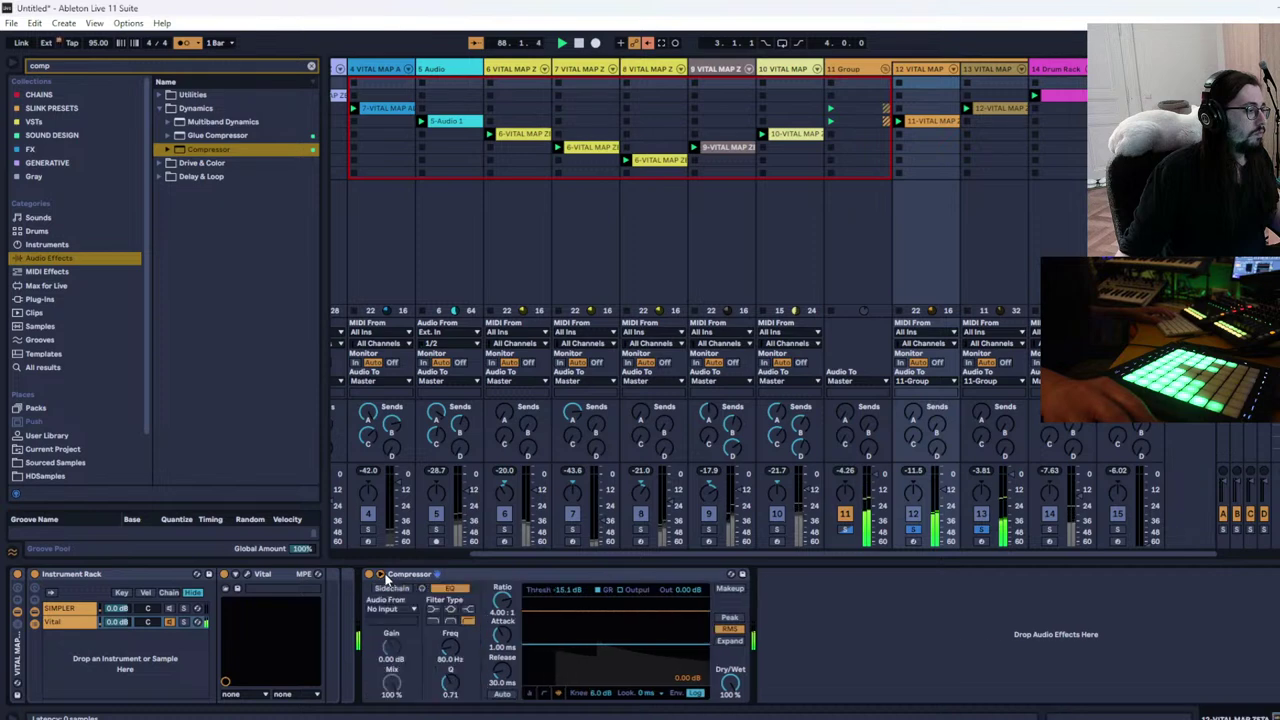
click(400, 590)
click(401, 610)
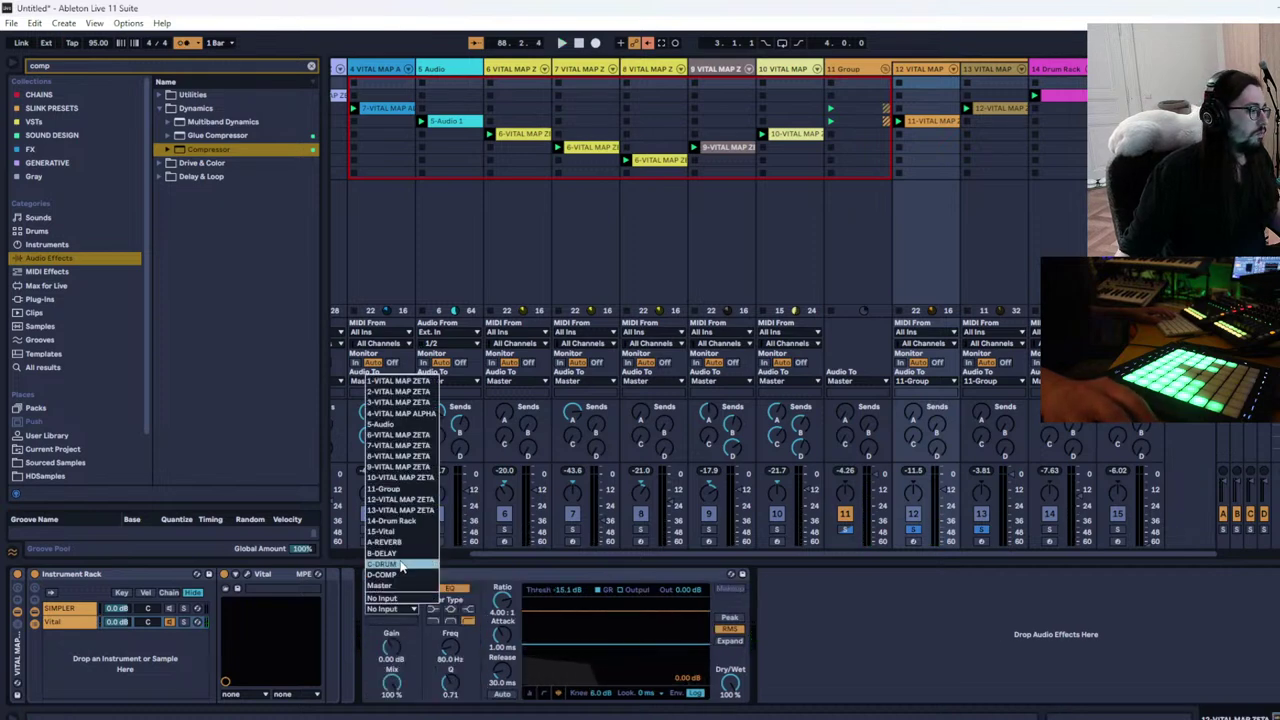
click(400, 509)
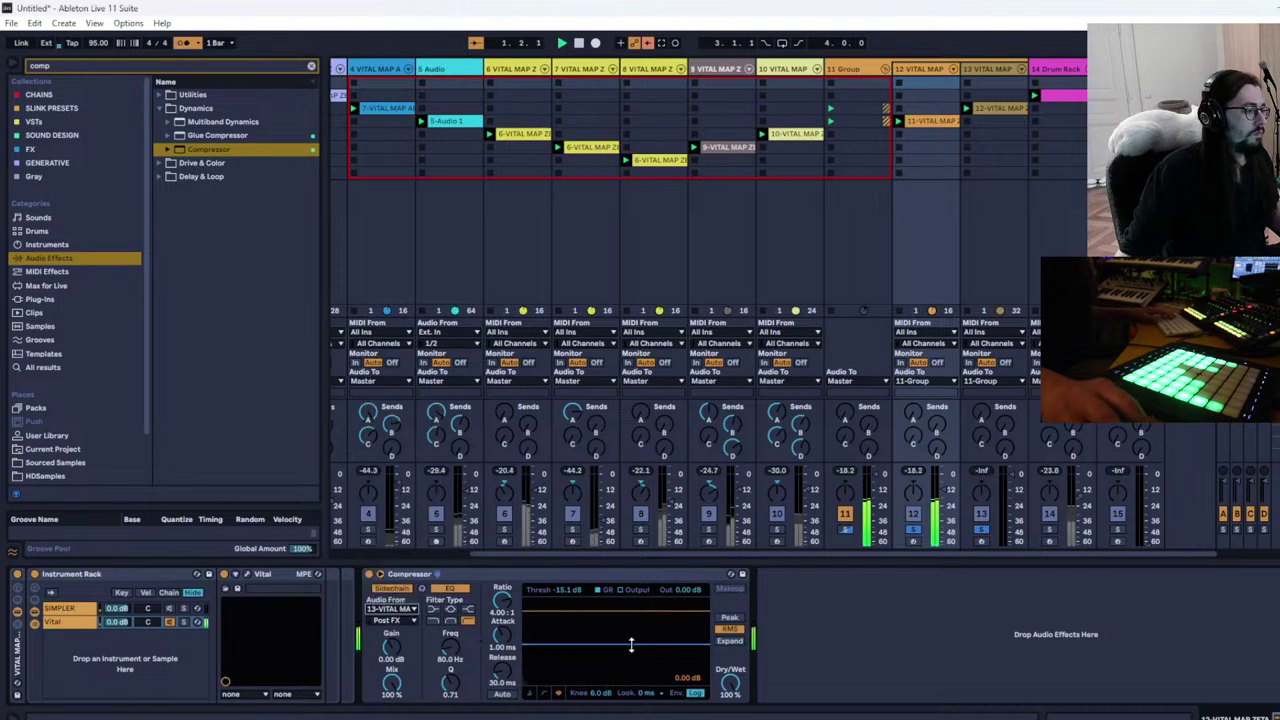
drag(631, 645, 631, 668)
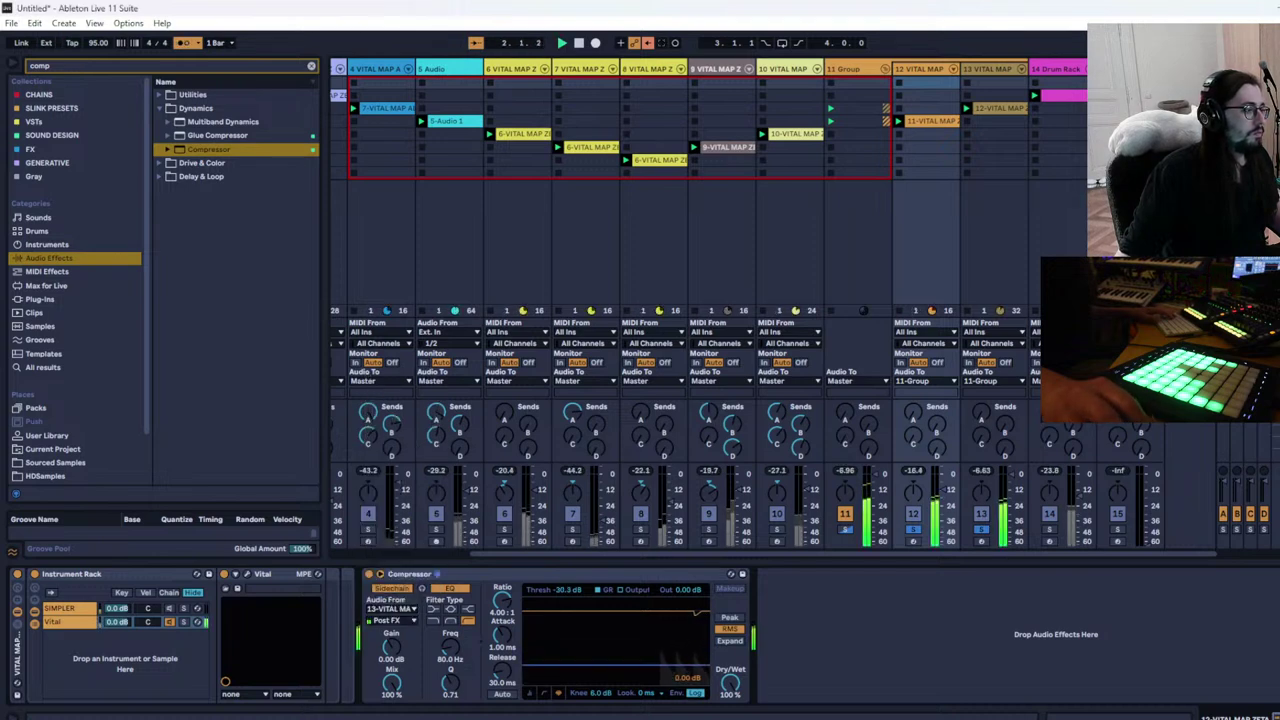
drag(631, 668, 631, 657)
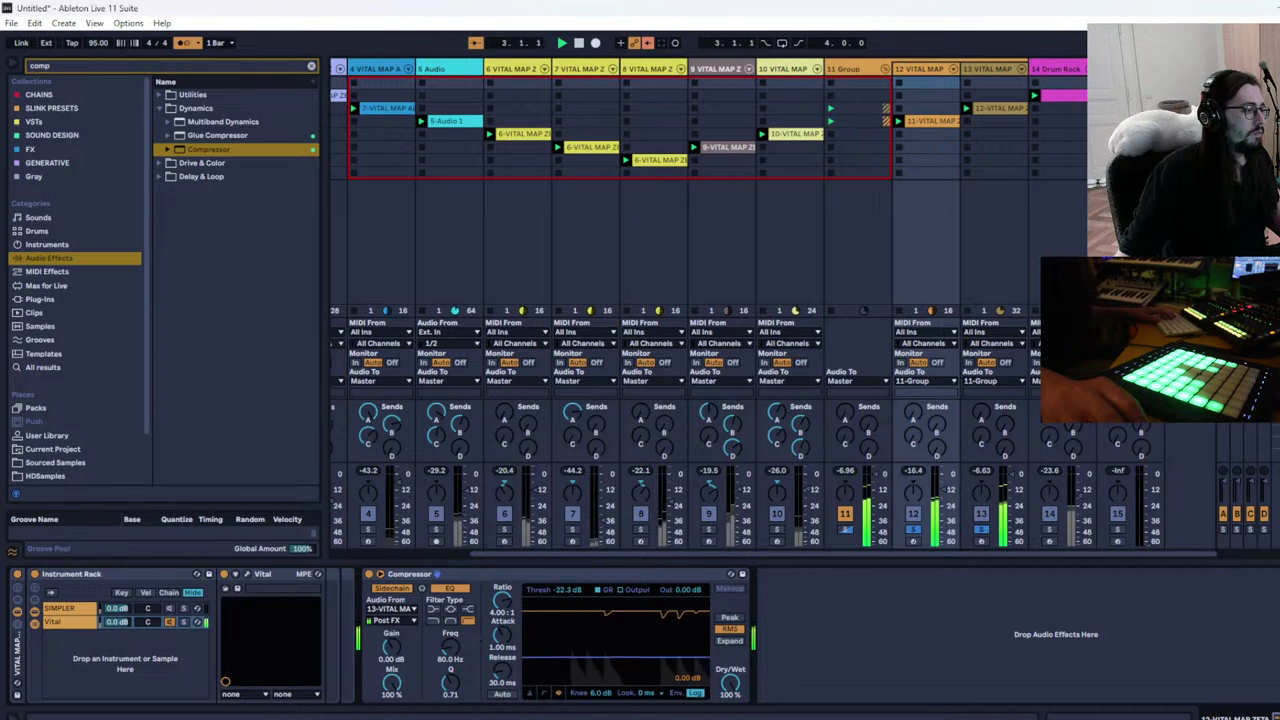
Add track 15 to the soloed tracks and place a Compressor after its Vital instrument
ctrl+click(1119, 531)
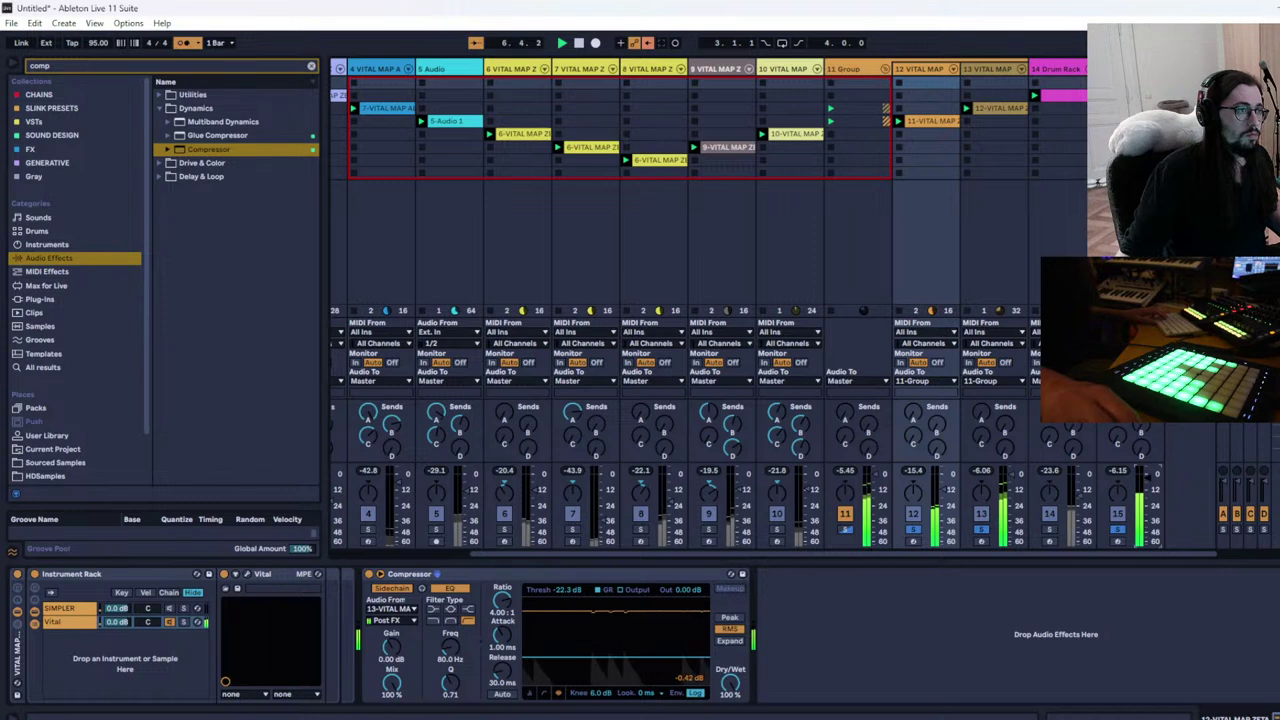
click(1120, 69)
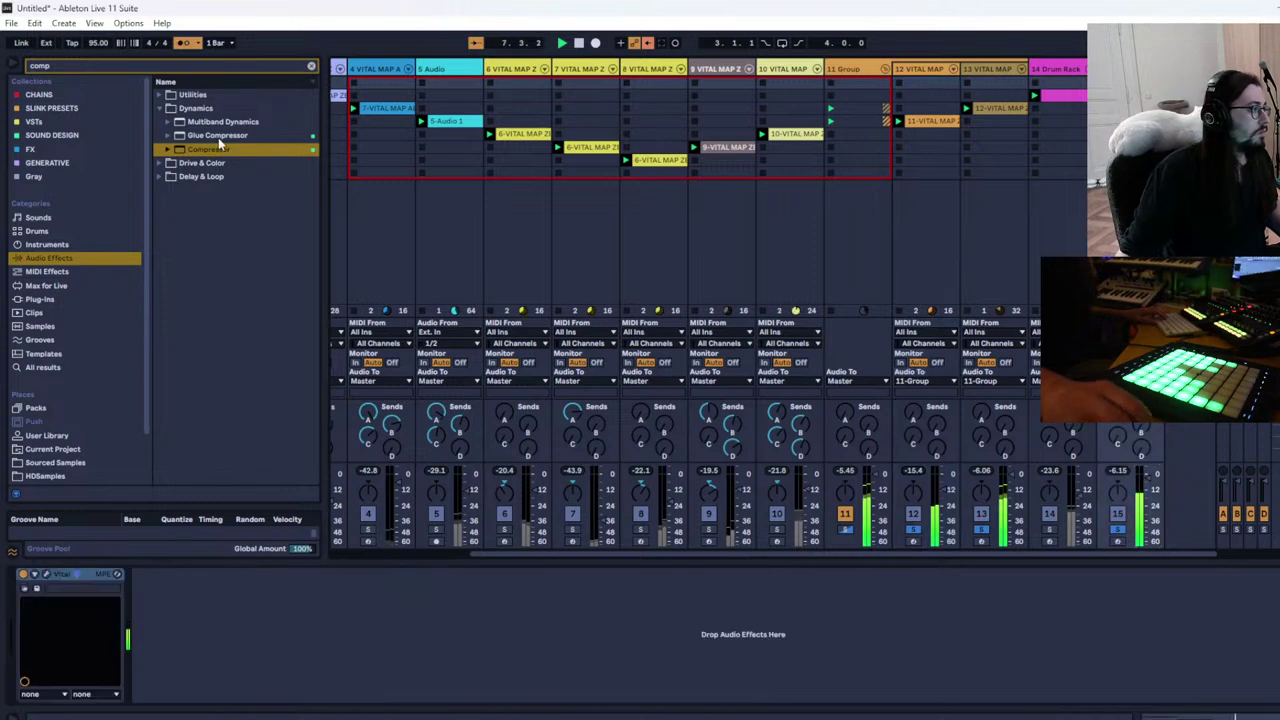
drag(228, 152, 245, 640)
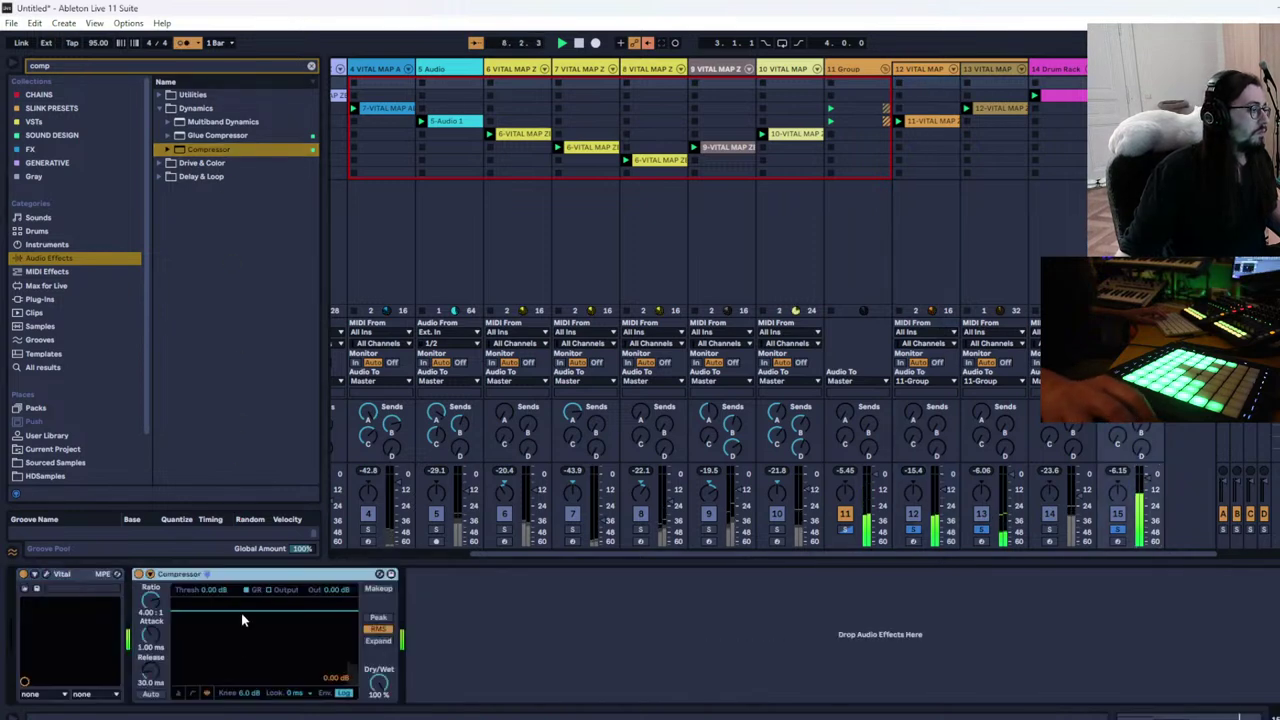
Sidechain track 15's Compressor to 11-Group with a threshold of -22.3 dB, and clear all solos
click(150, 575)
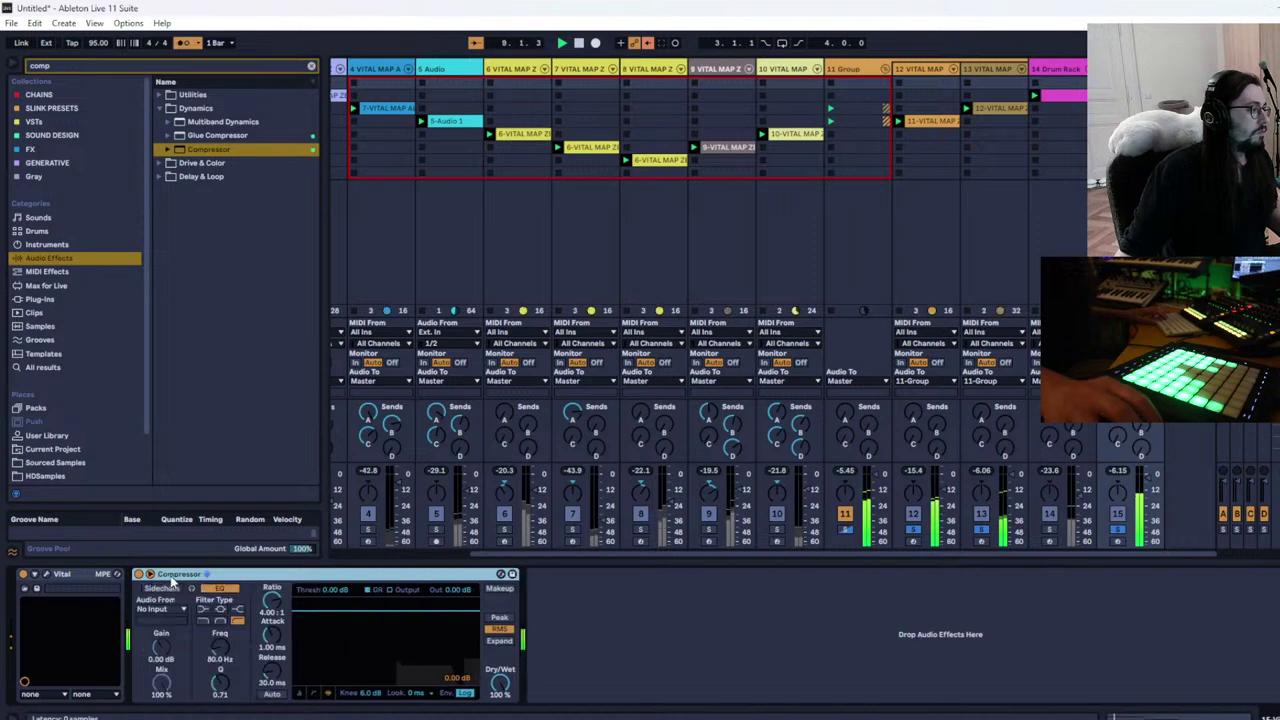
click(160, 608)
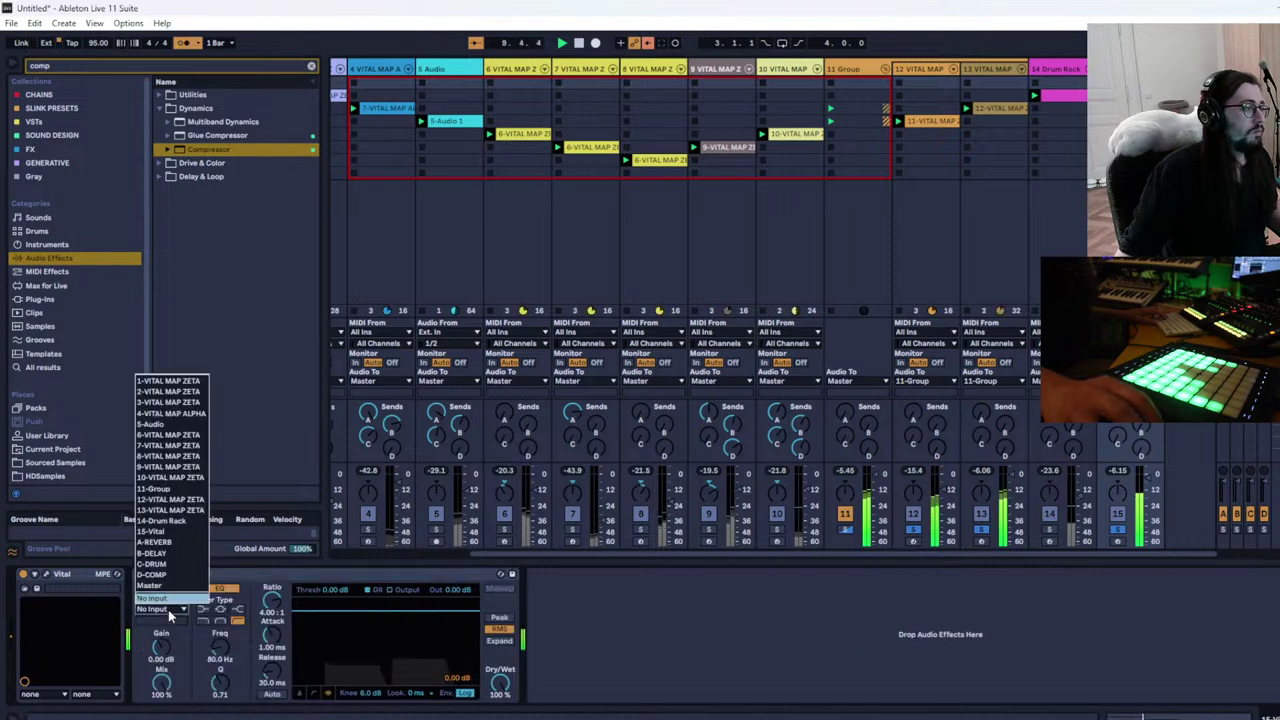
click(172, 489)
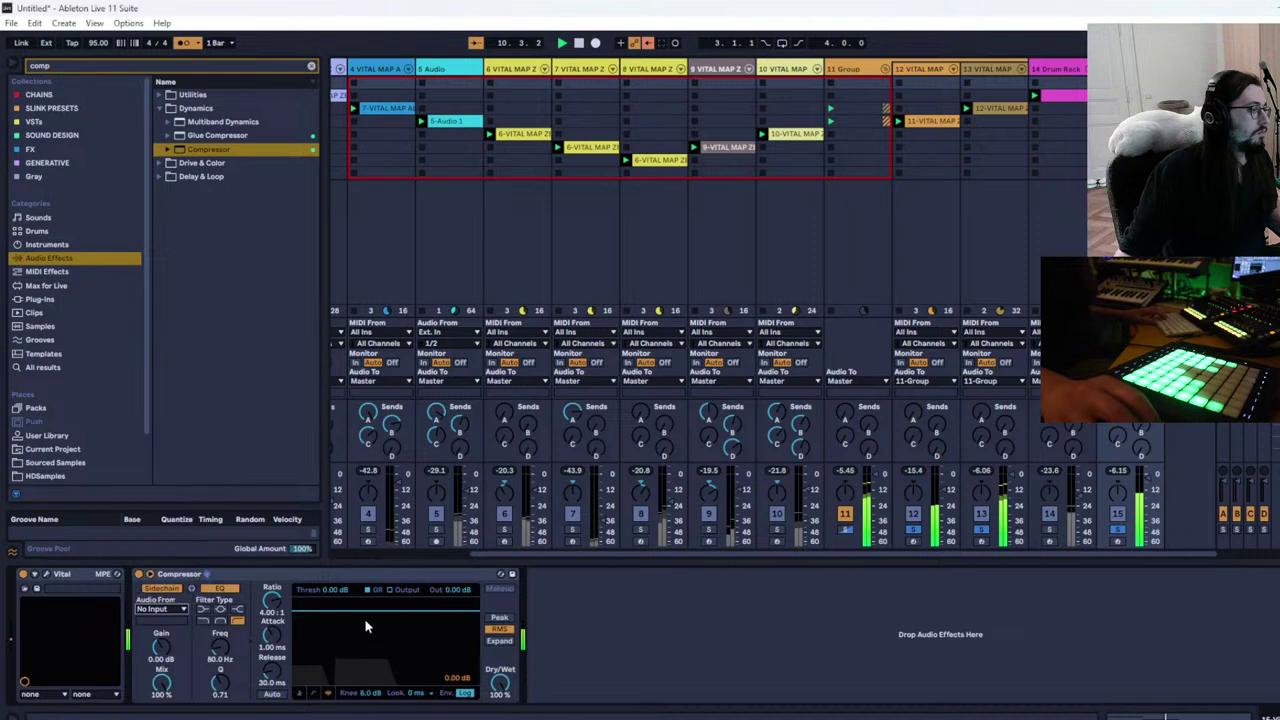
drag(370, 602, 370, 655)
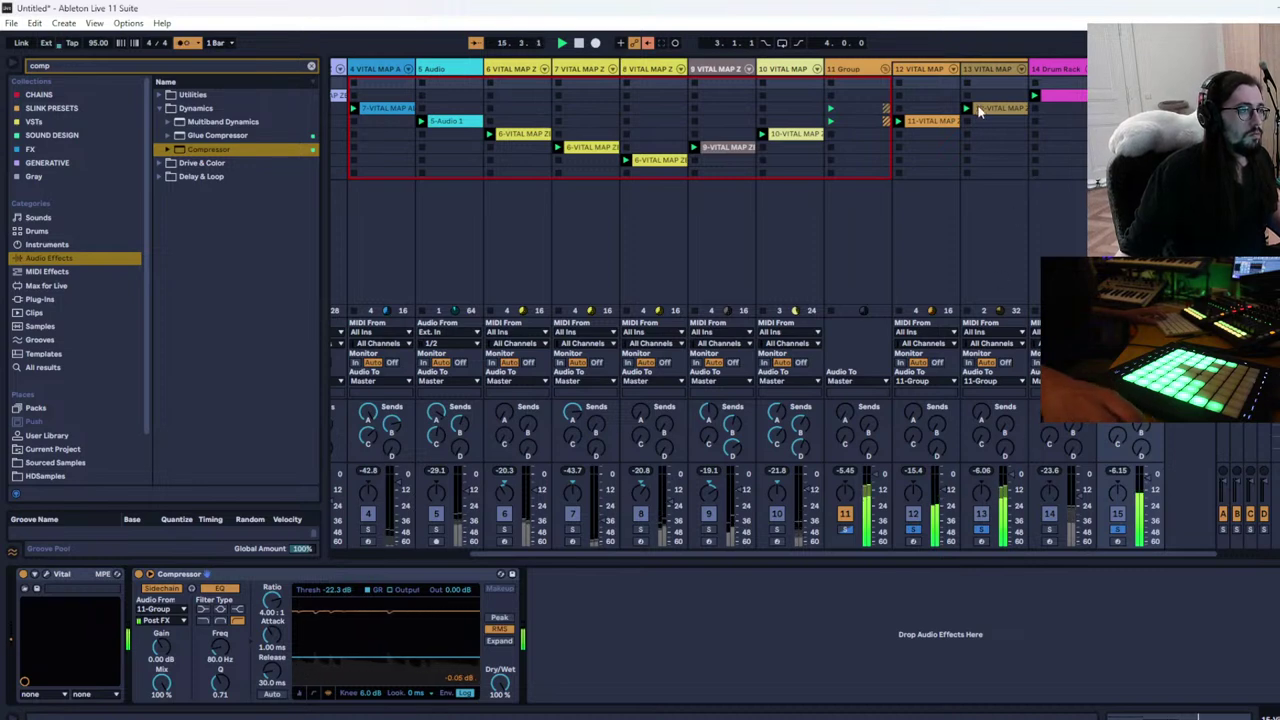
click(983, 527)
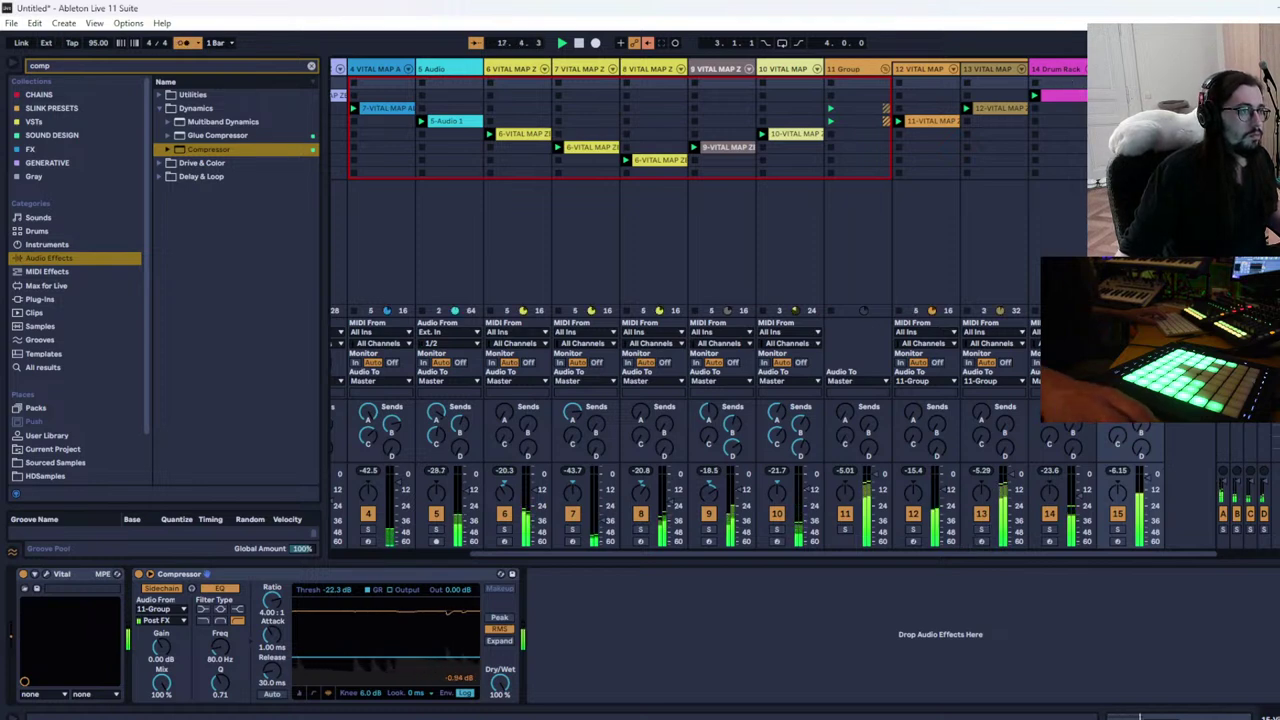
Move the Vital track directly before the existing bass group and group the two together
drag(1120, 69, 872, 108)
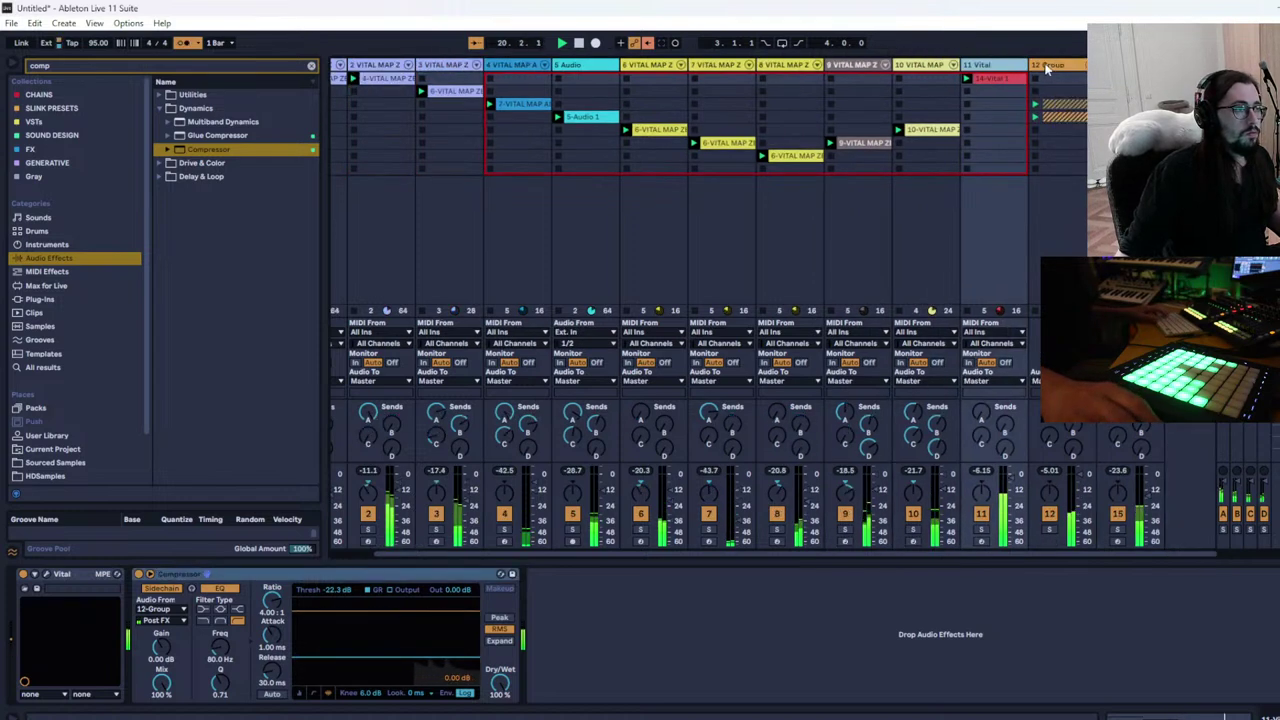
right_click(982, 66)
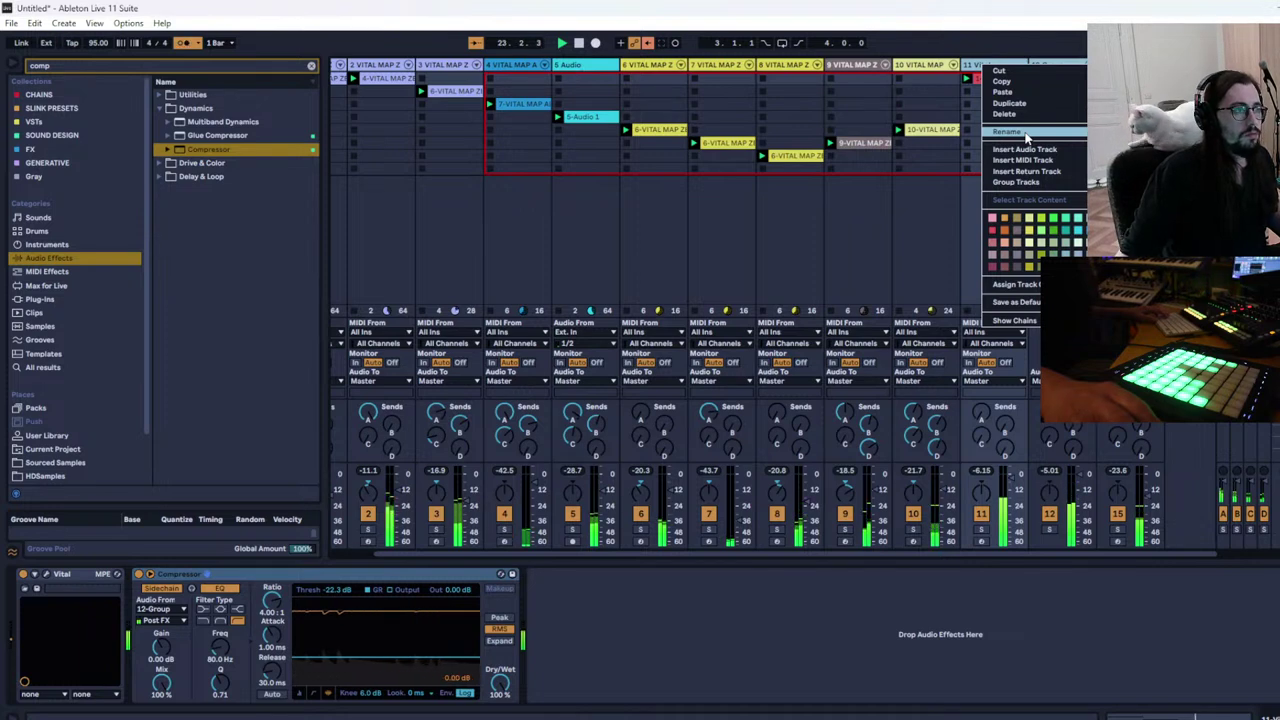
click(1015, 182)
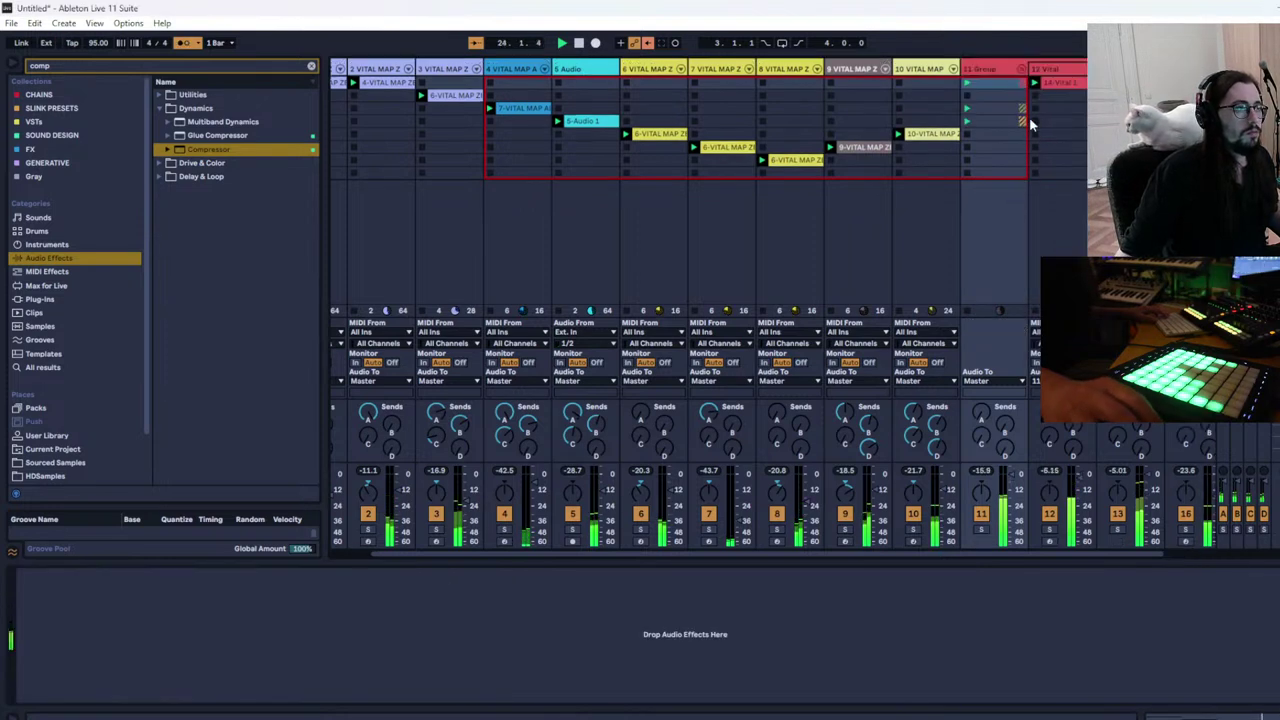
Rename the new outer group as OVERALL BASS BUS and fold it
right_click(997, 65)
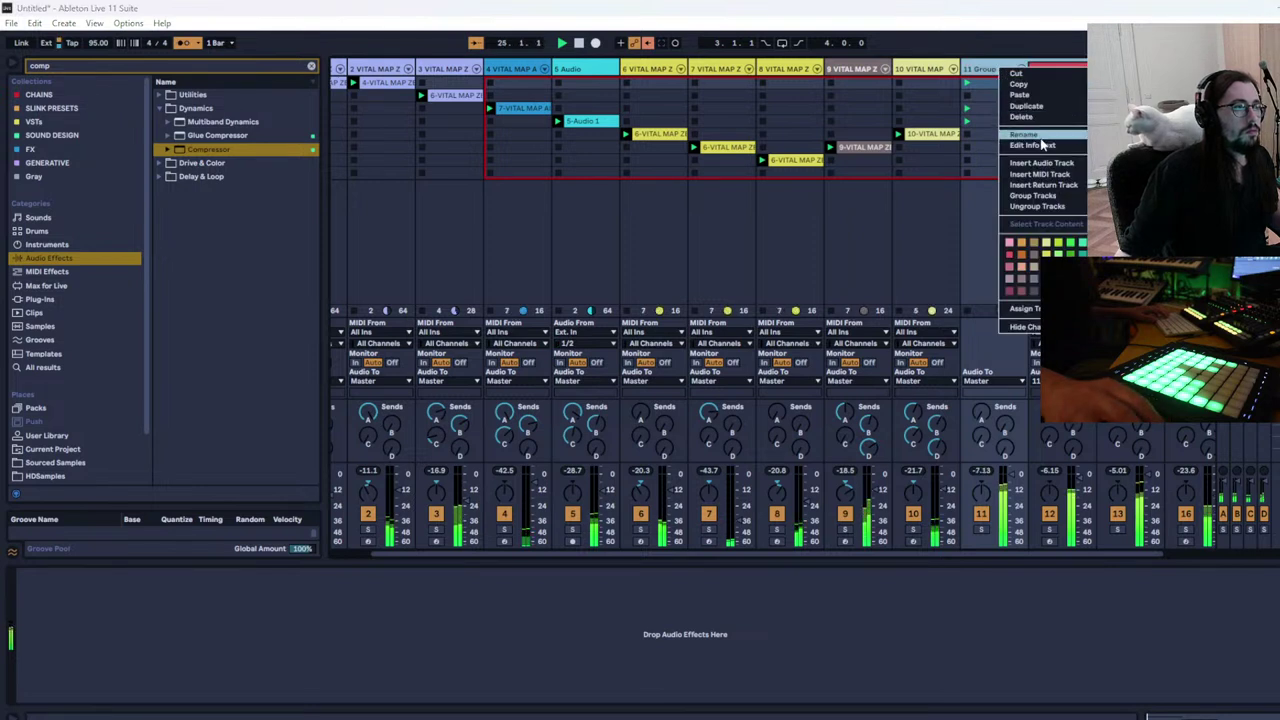
click(1040, 140)
text(OVE)
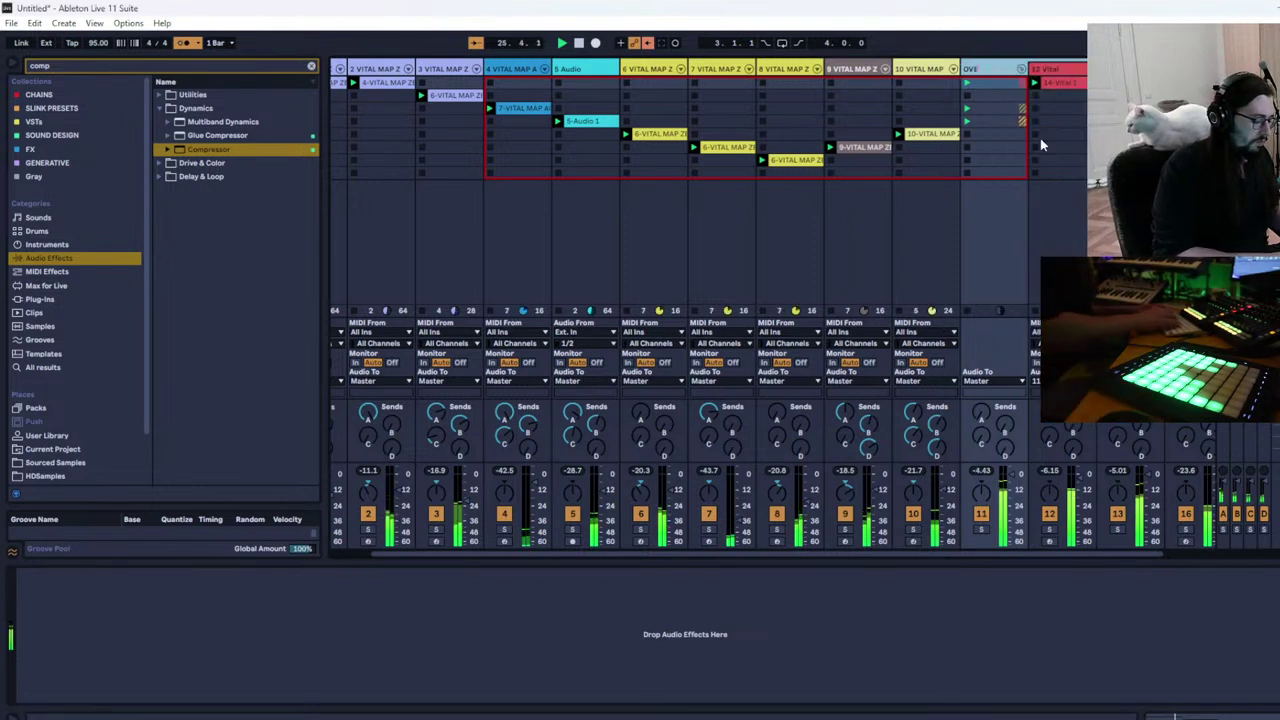
text(RALL BASS BUS)
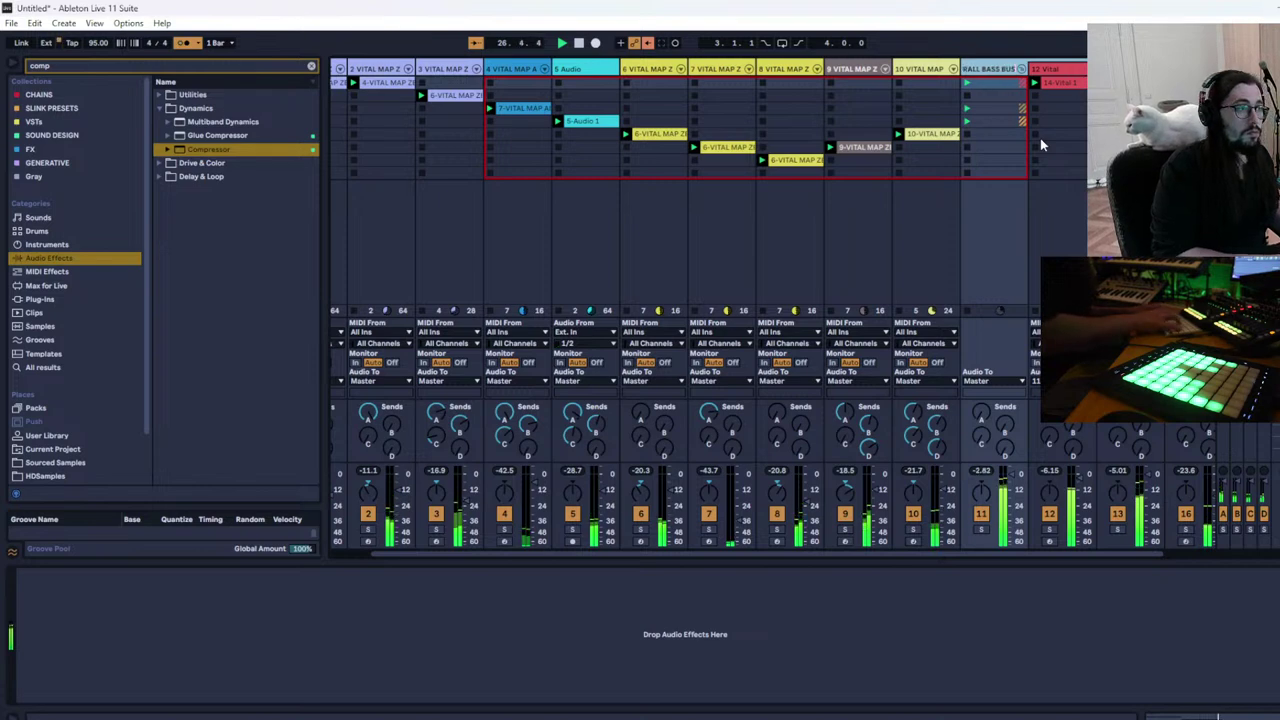
key(Return)
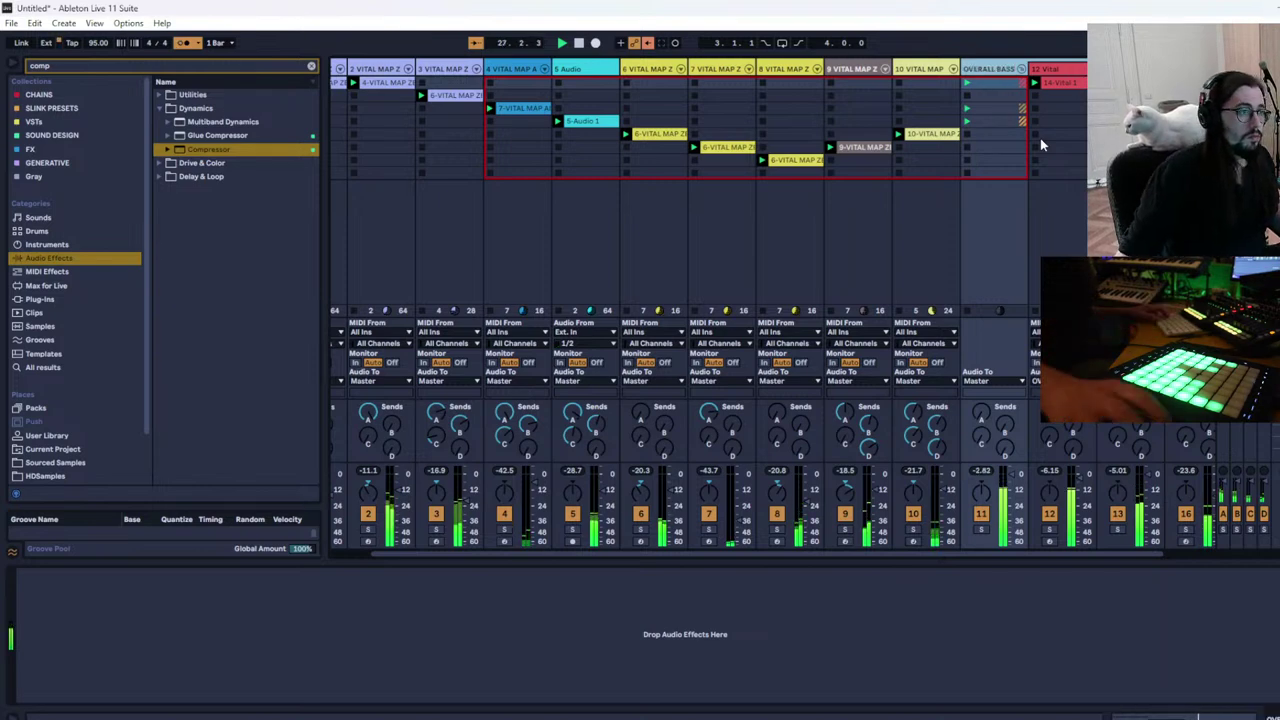
click(1019, 69)
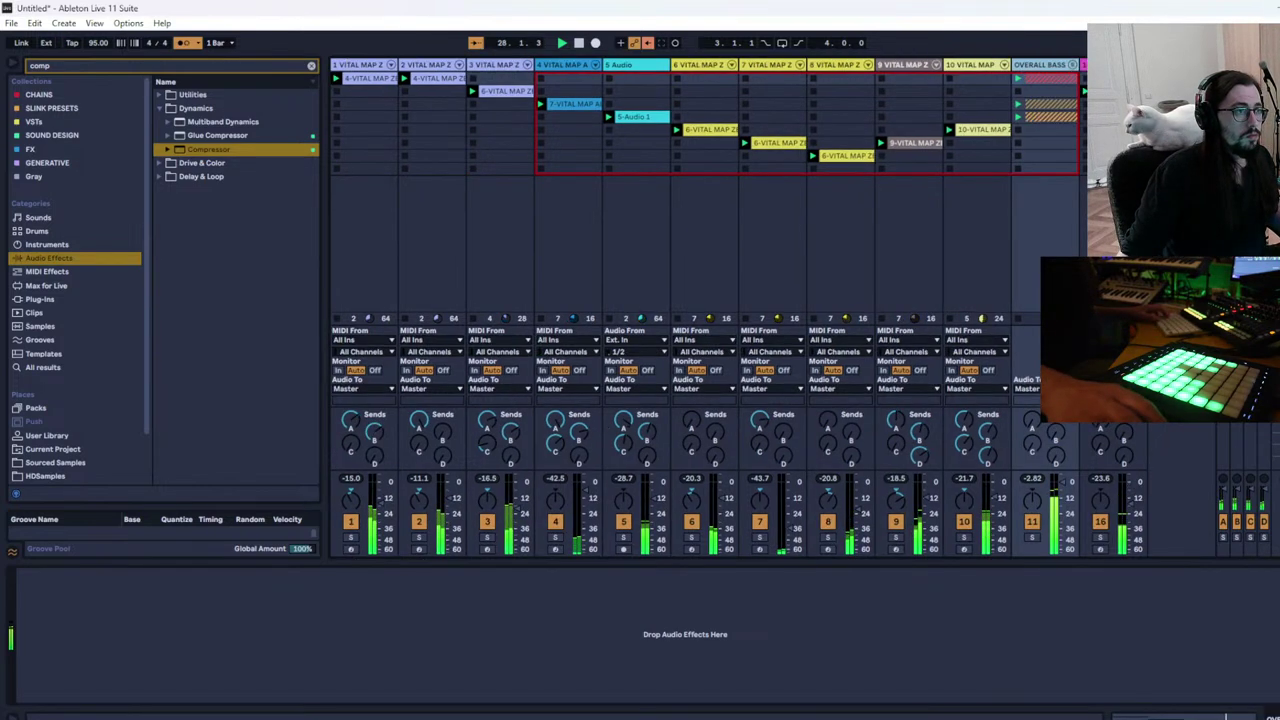
Rename the Drum Rack track as KICK and add a Compressor at the end of track 10's device chain
click(1045, 66)
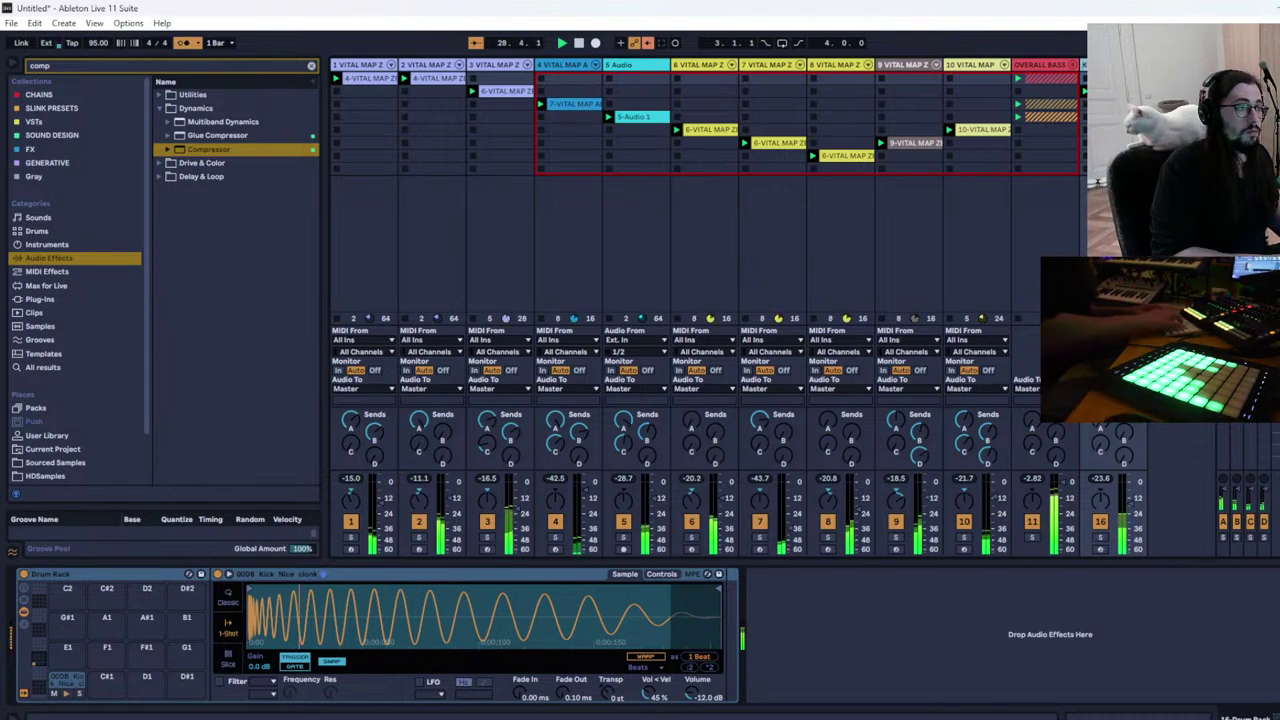
click(980, 84)
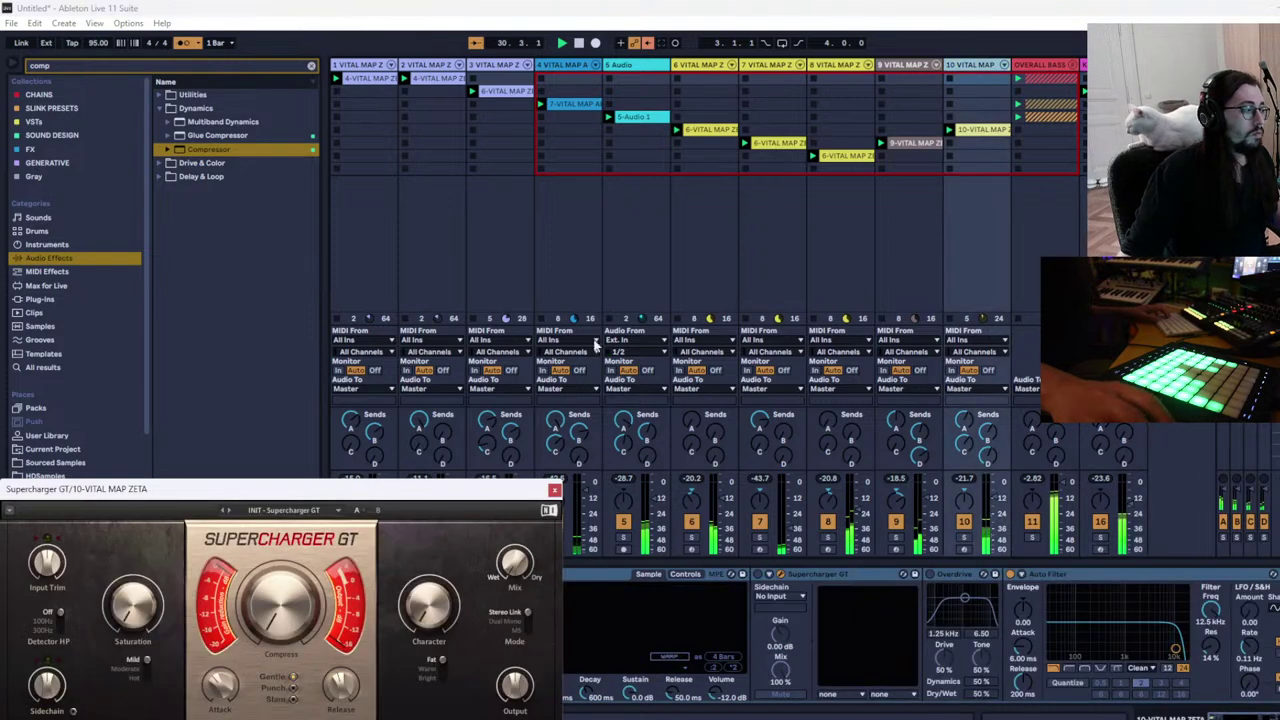
click(554, 489)
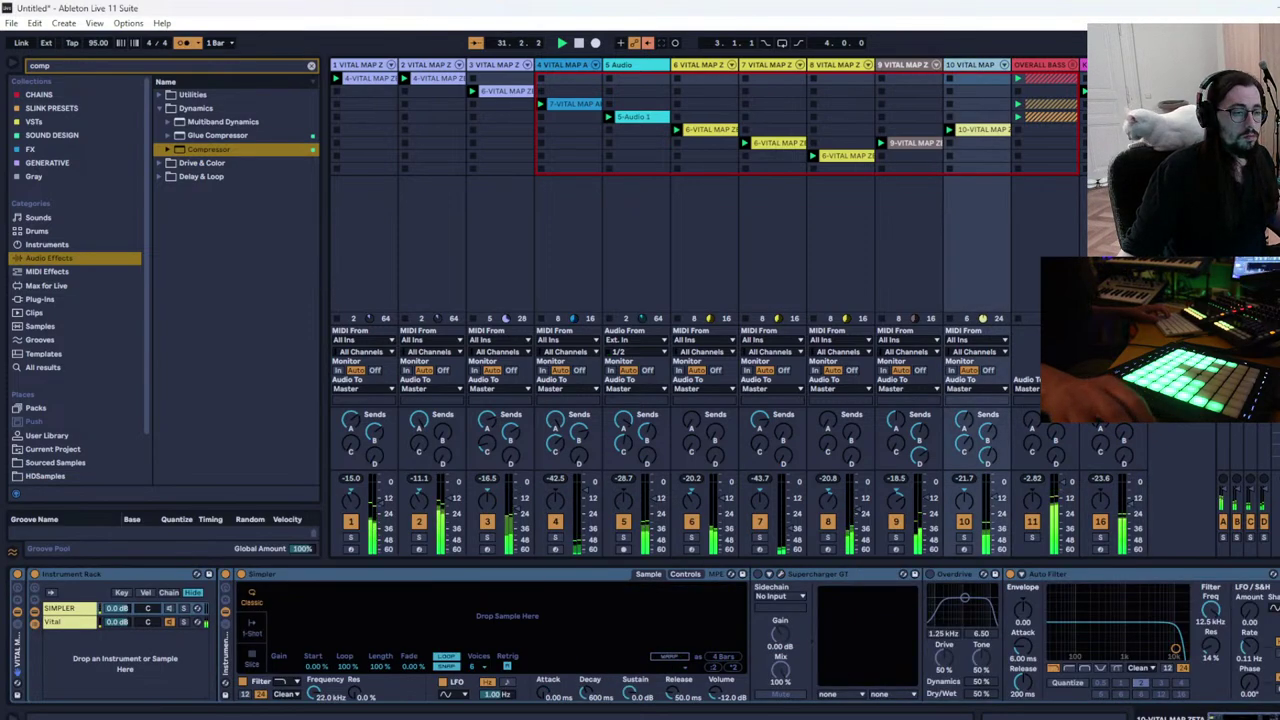
drag(246, 149, 1200, 630)
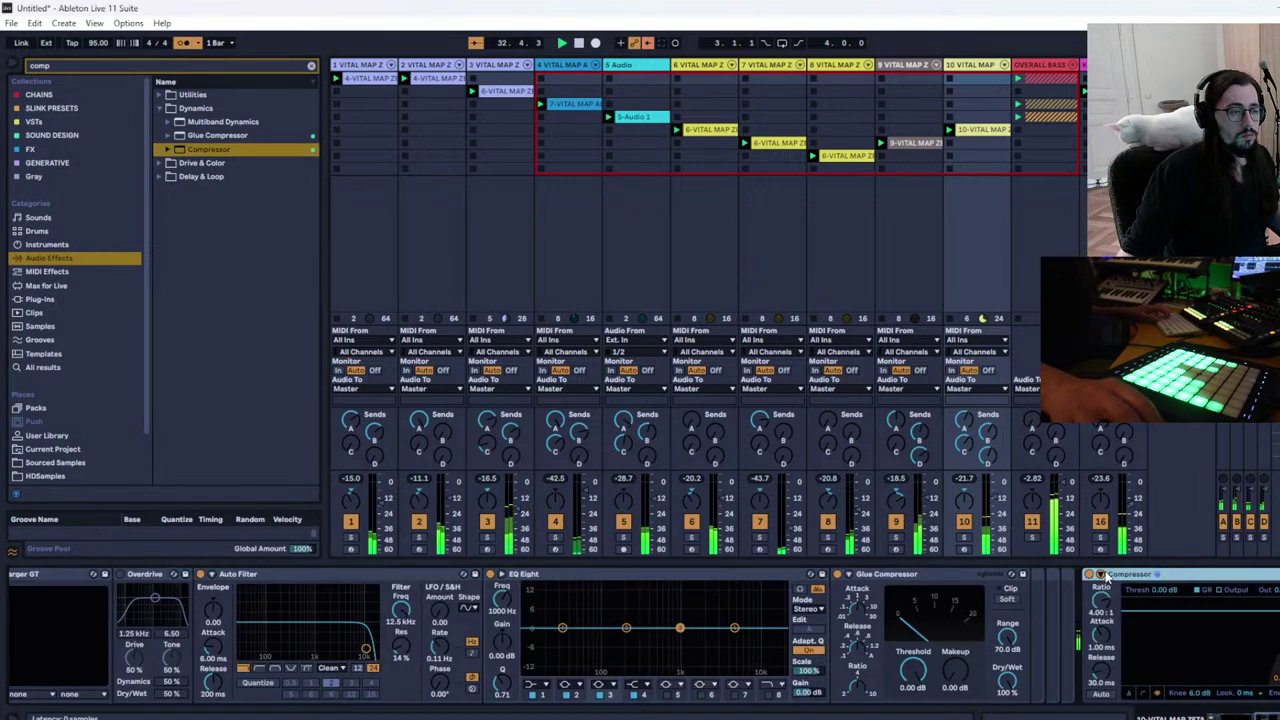
Enable the sidechain on track 10's Compressor with KICK as its source, and set the threshold to -13.2 dB
click(1101, 575)
click(1112, 589)
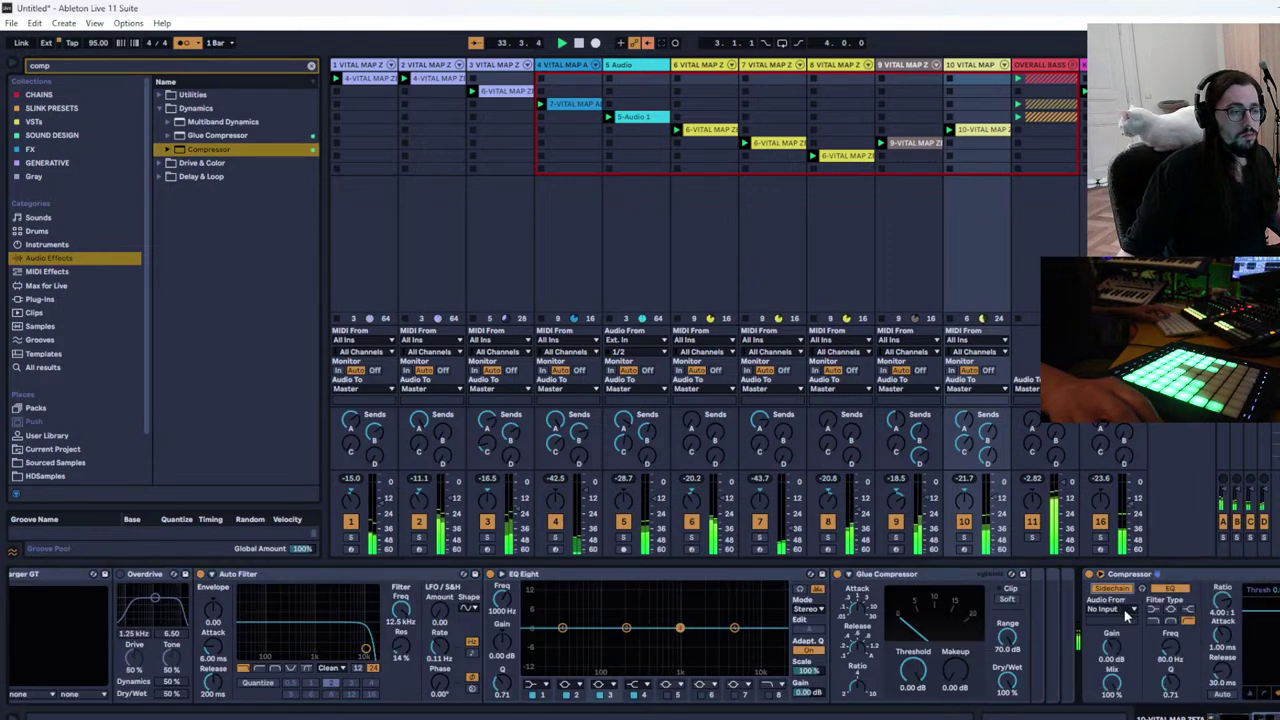
click(1127, 612)
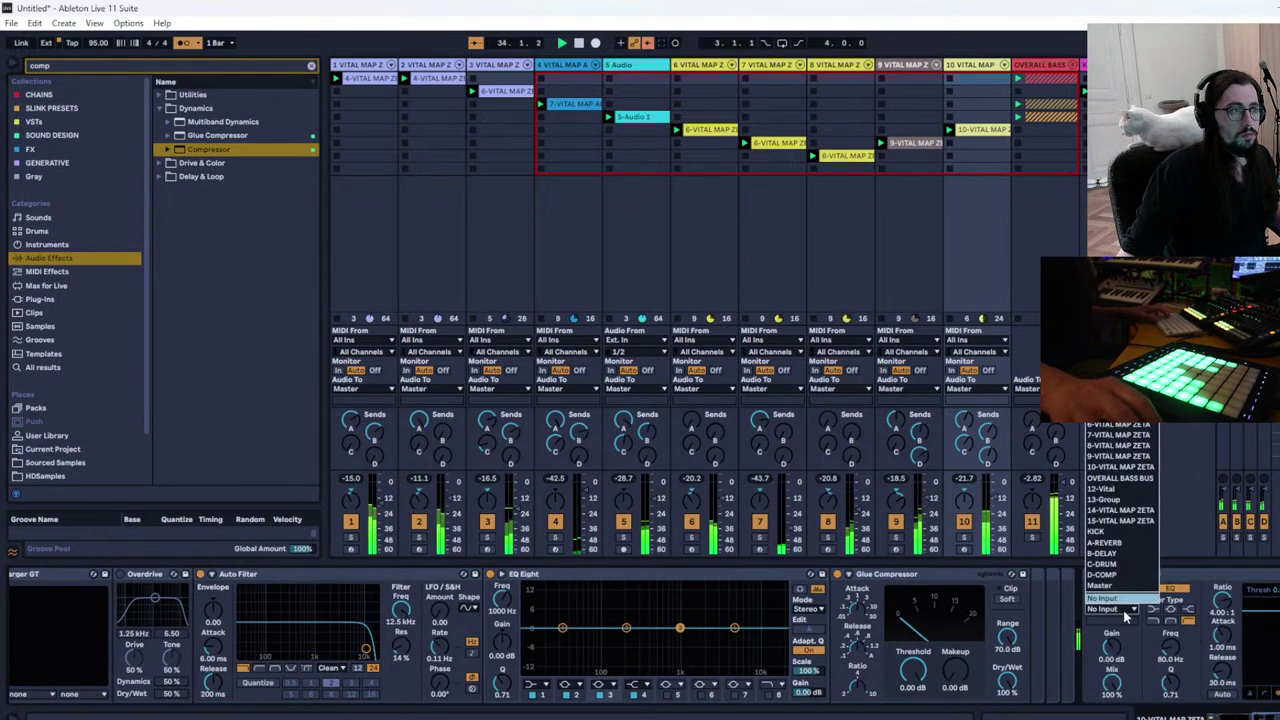
click(1097, 530)
click(1262, 716)
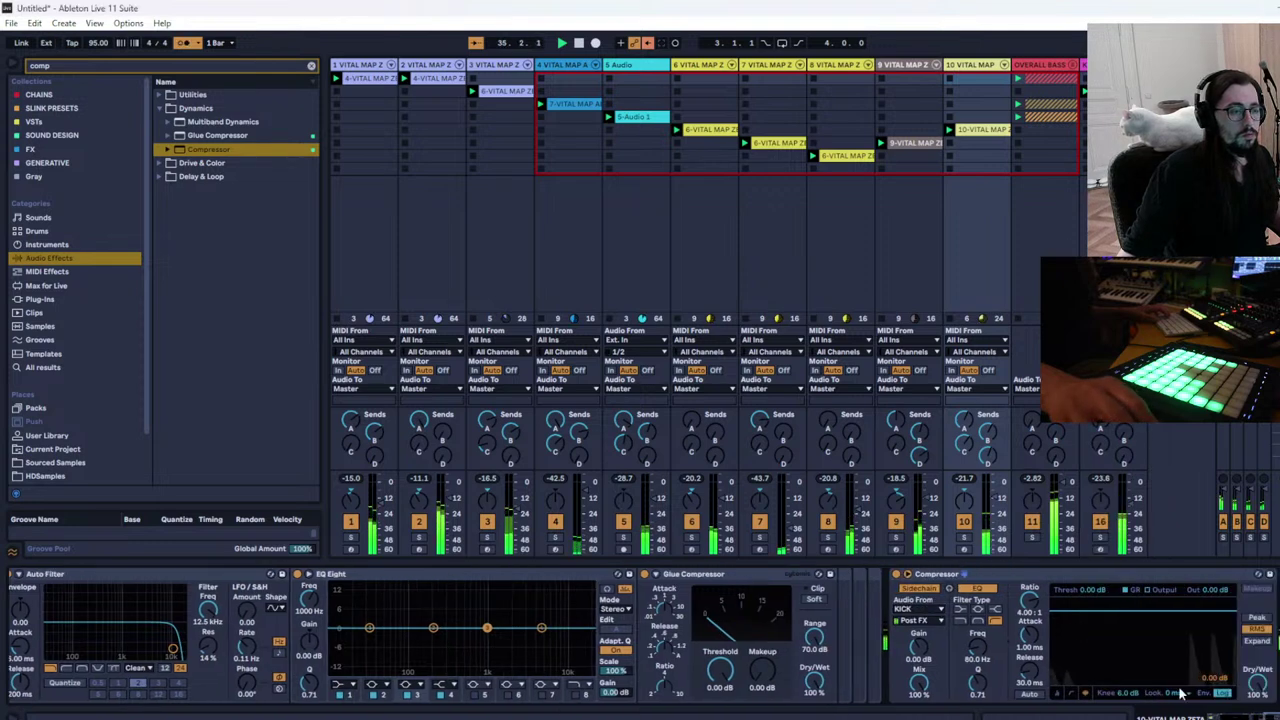
drag(1143, 611, 1143, 641)
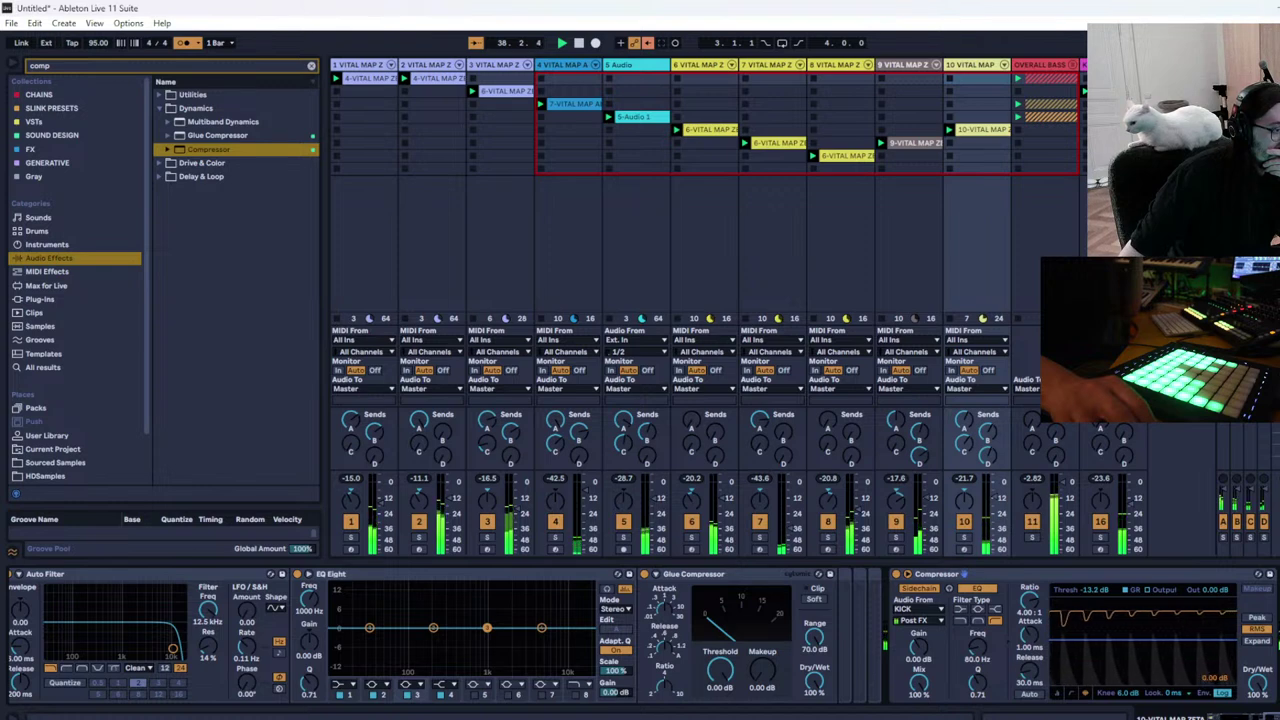
Solo the OVERALL BASS BUS group and unfold it together with the nested group 13
click(1033, 538)
click(1069, 65)
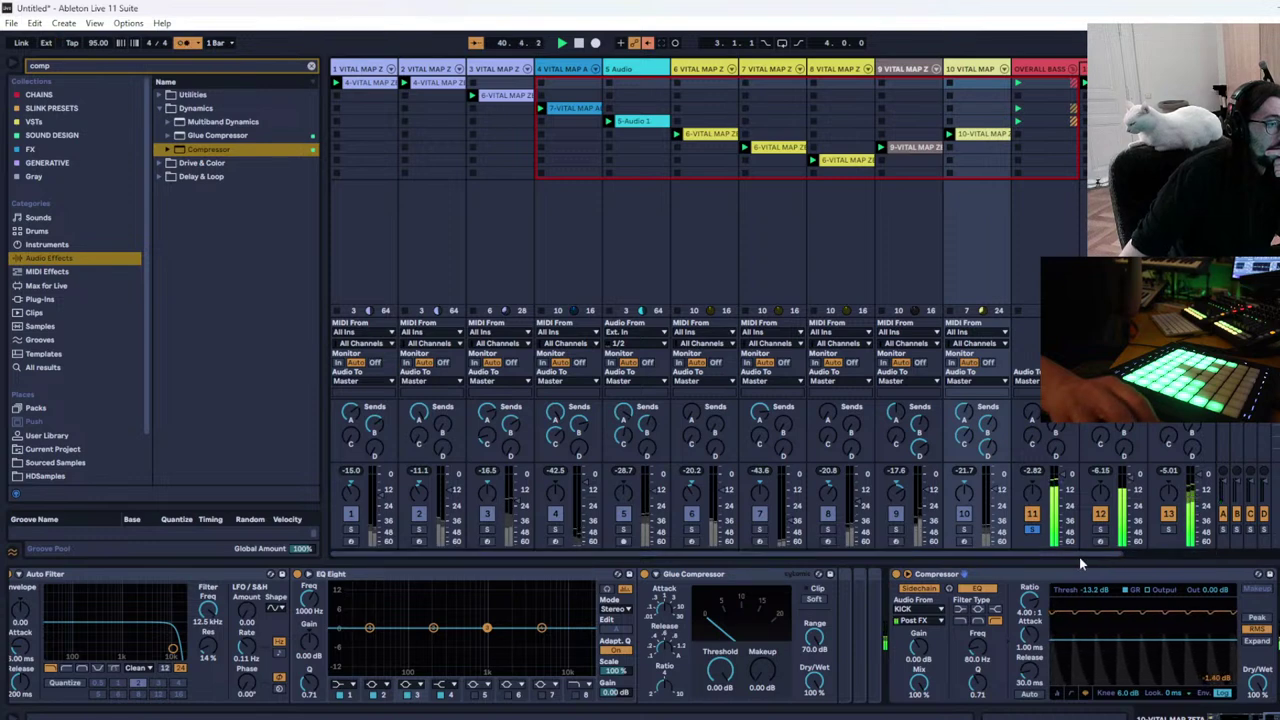
drag(1079, 557, 1180, 540)
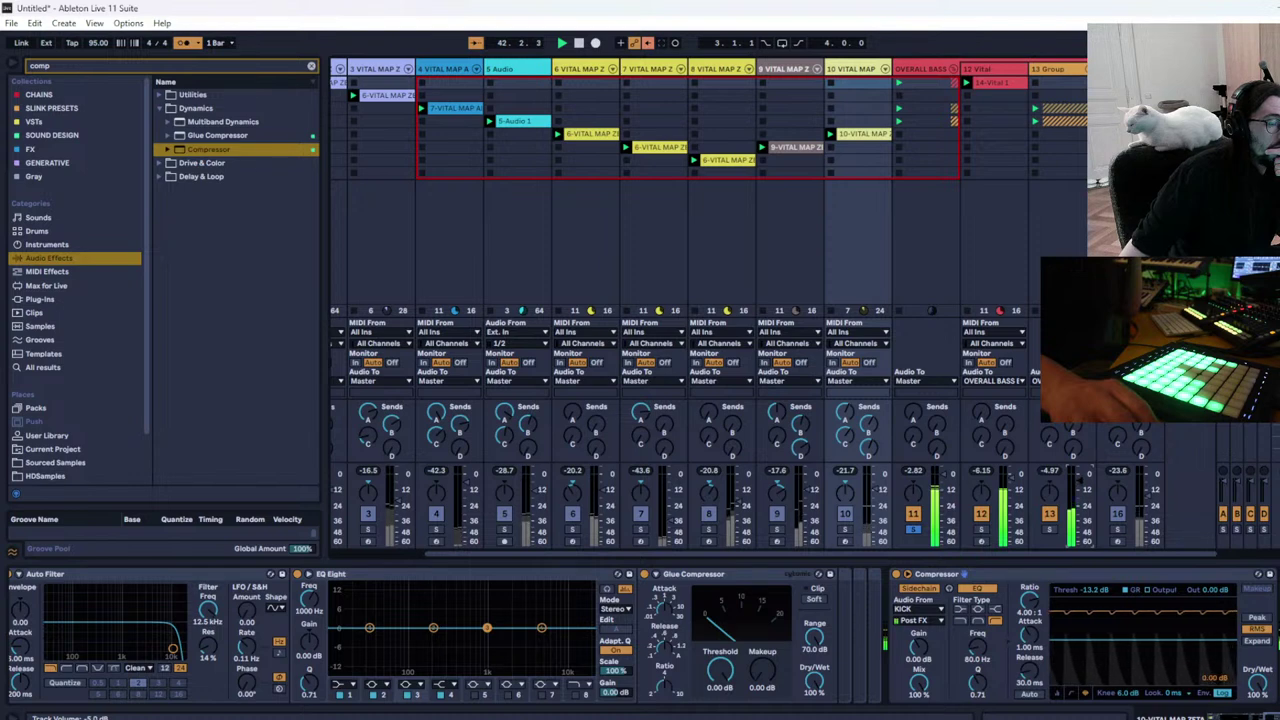
click(1060, 69)
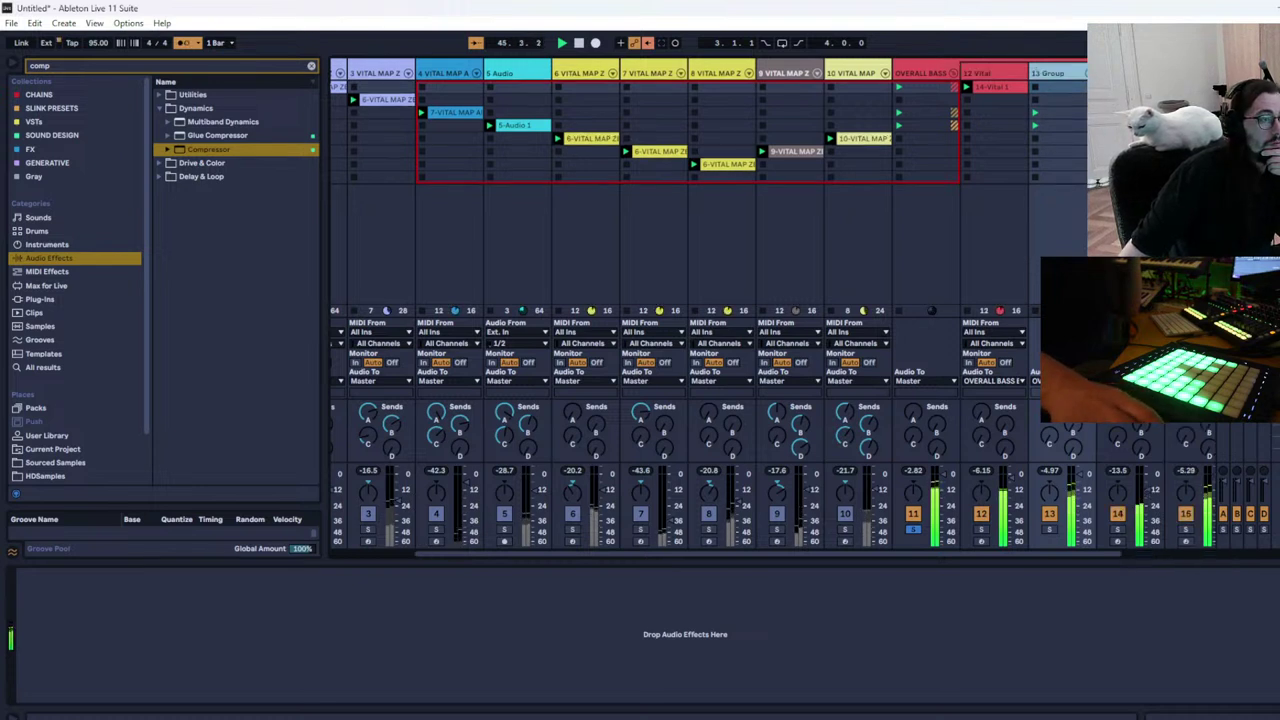
Open the Vital instance in track 15's Instrument Rack
drag(1090, 551, 1190, 557)
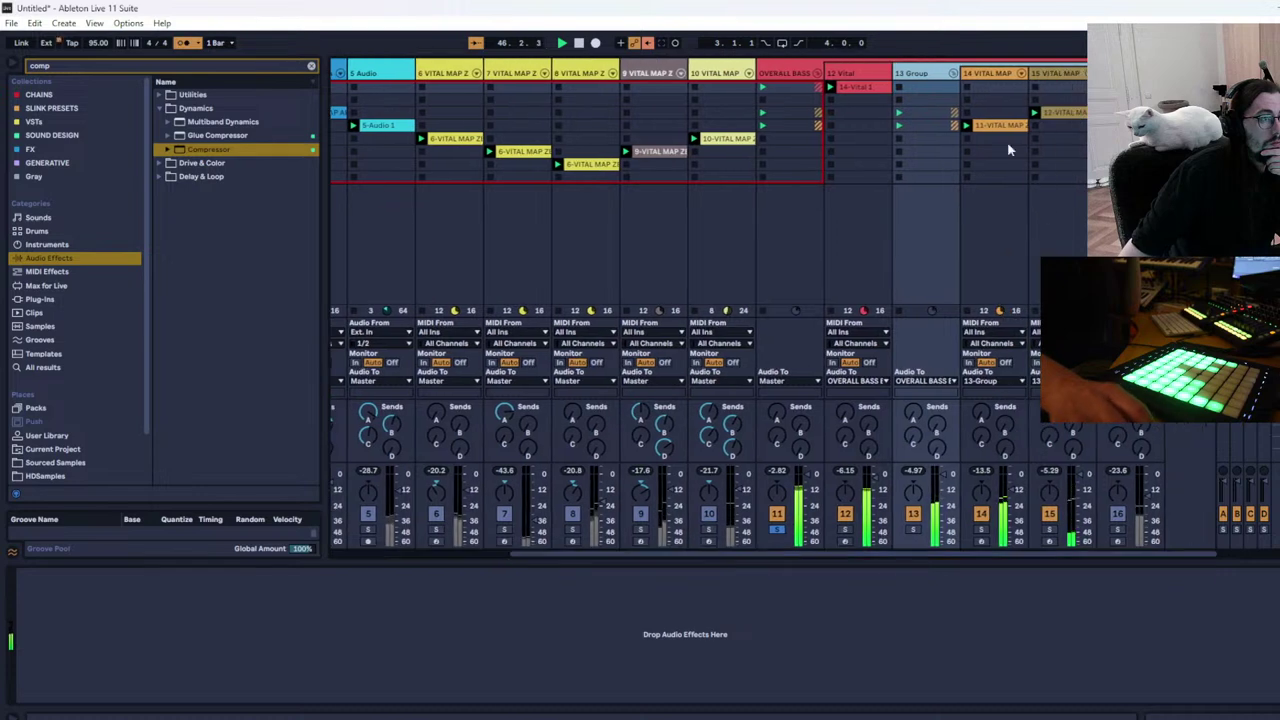
click(1064, 71)
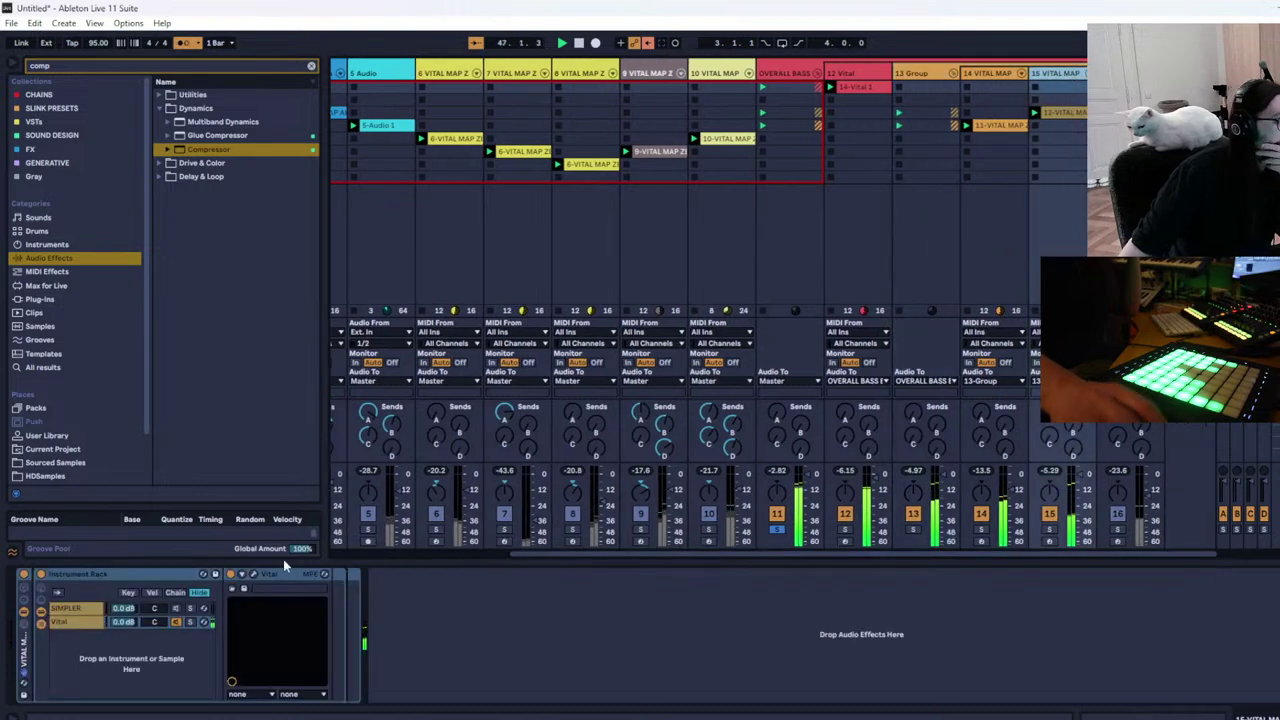
click(254, 578)
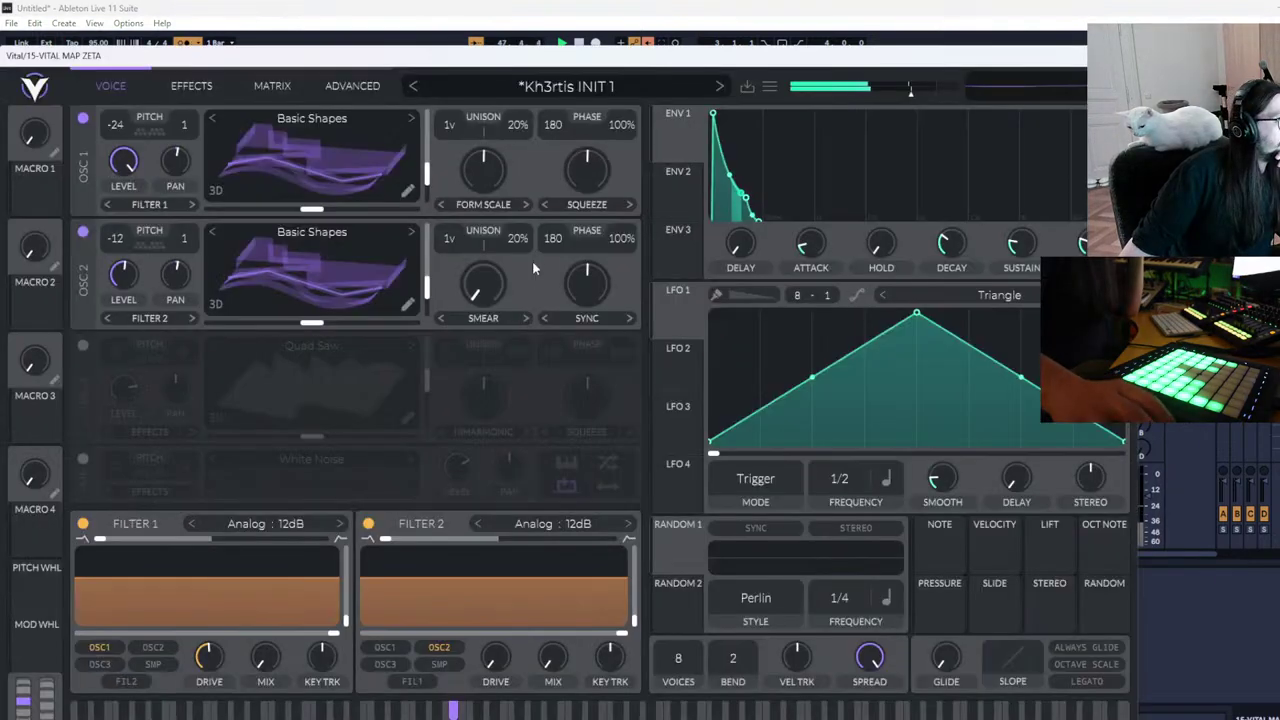
Shorten the decay of envelope 1 in track 15's Vital, hide the plug-in window and unsolo the OVERALL BASS BUS group
mouse_move(951, 243)
mouse_down()
mouse_move(955, 215)
mouse_move(957, 257)
mouse_up()
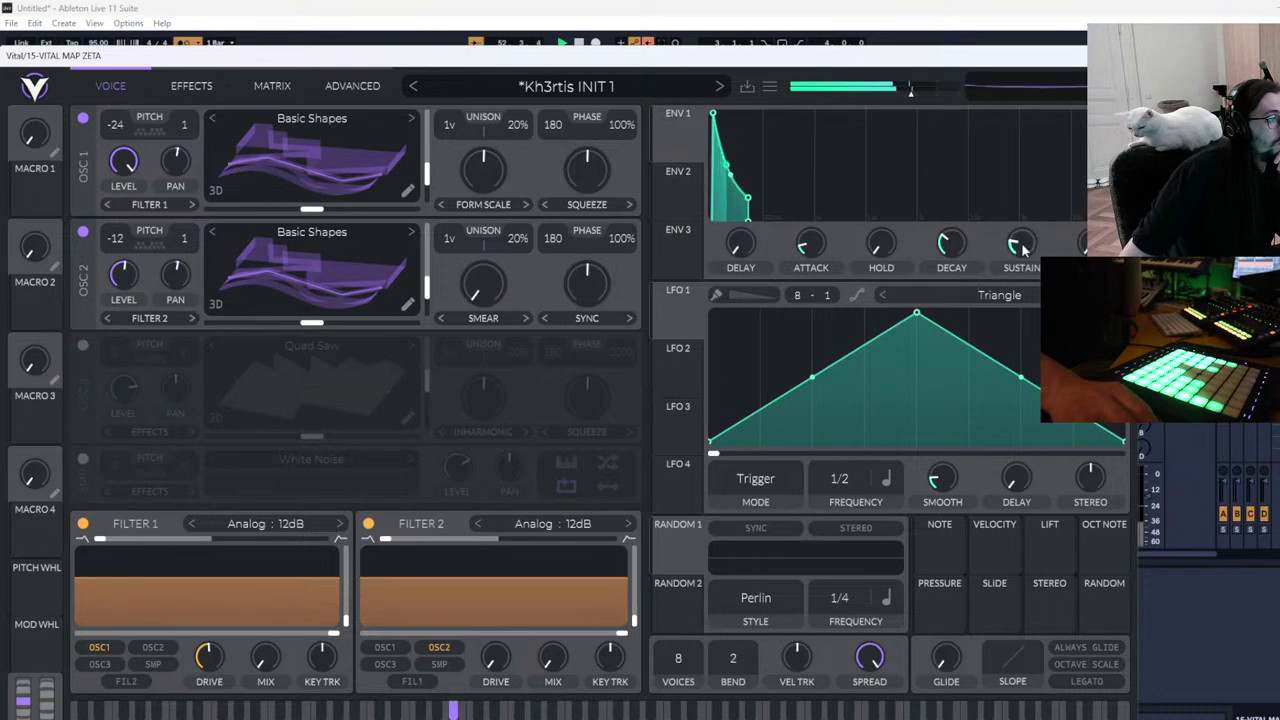
key(ctrl+alt+p)
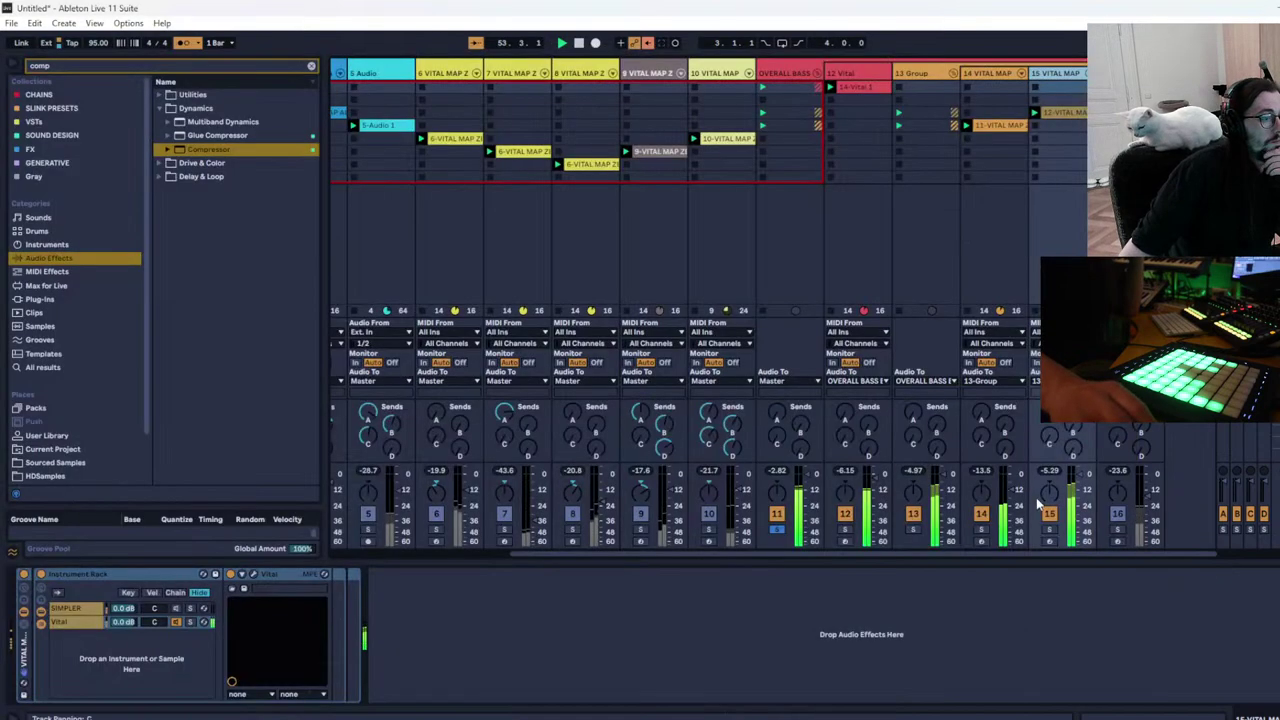
click(777, 531)
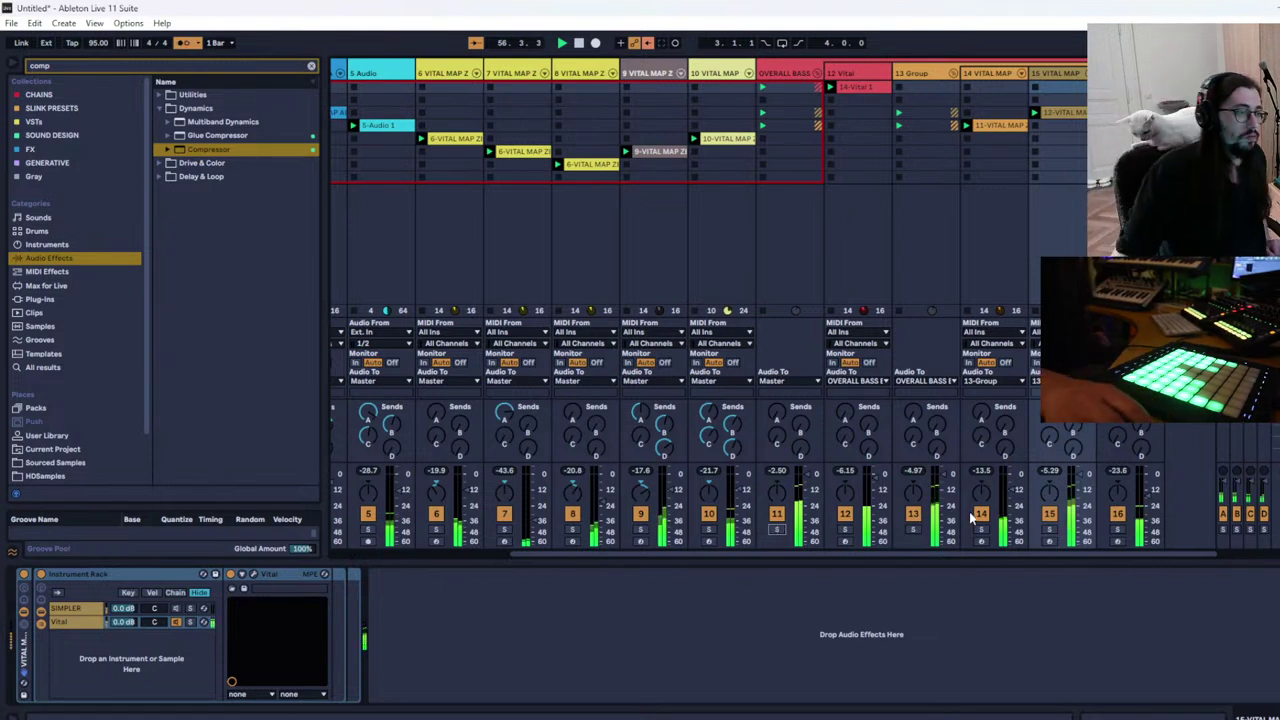
Reopen track 15's Vital, lengthen the decay of envelope 1 slightly and close the plug-in window
click(244, 591)
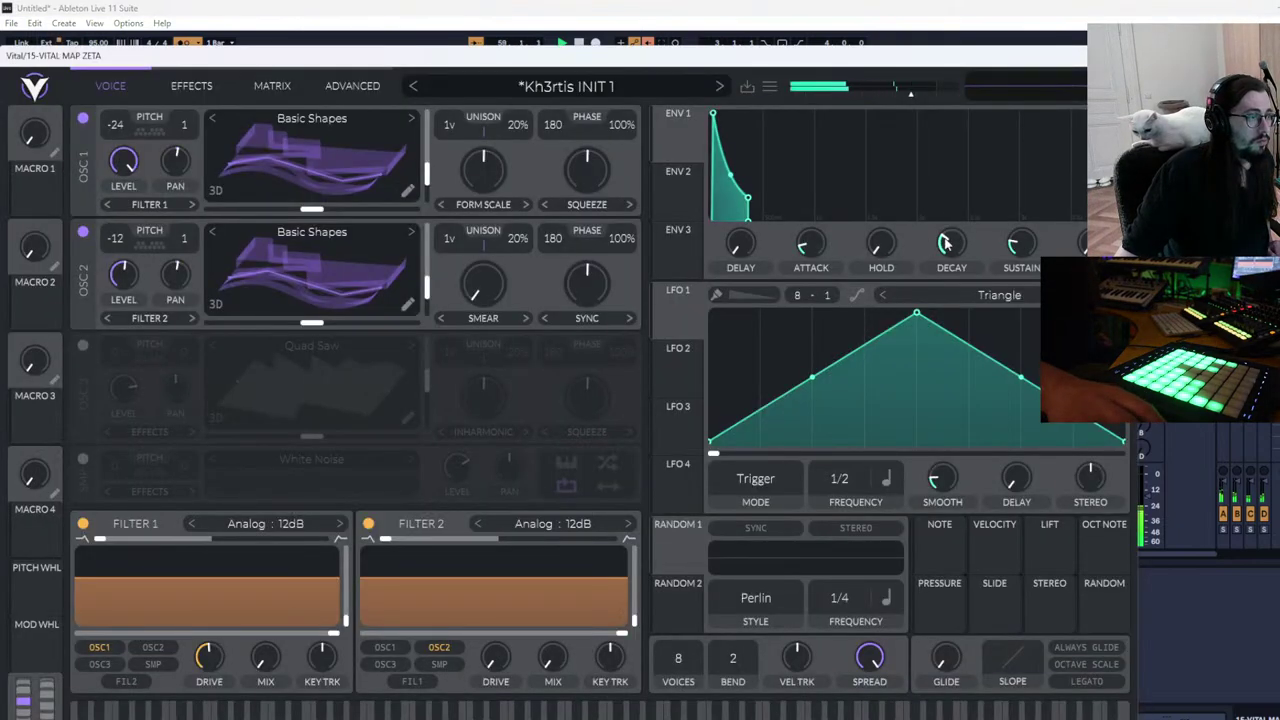
mouse_move(946, 243)
mouse_down()
mouse_move(963, 251)
mouse_move(963, 236)
mouse_up()
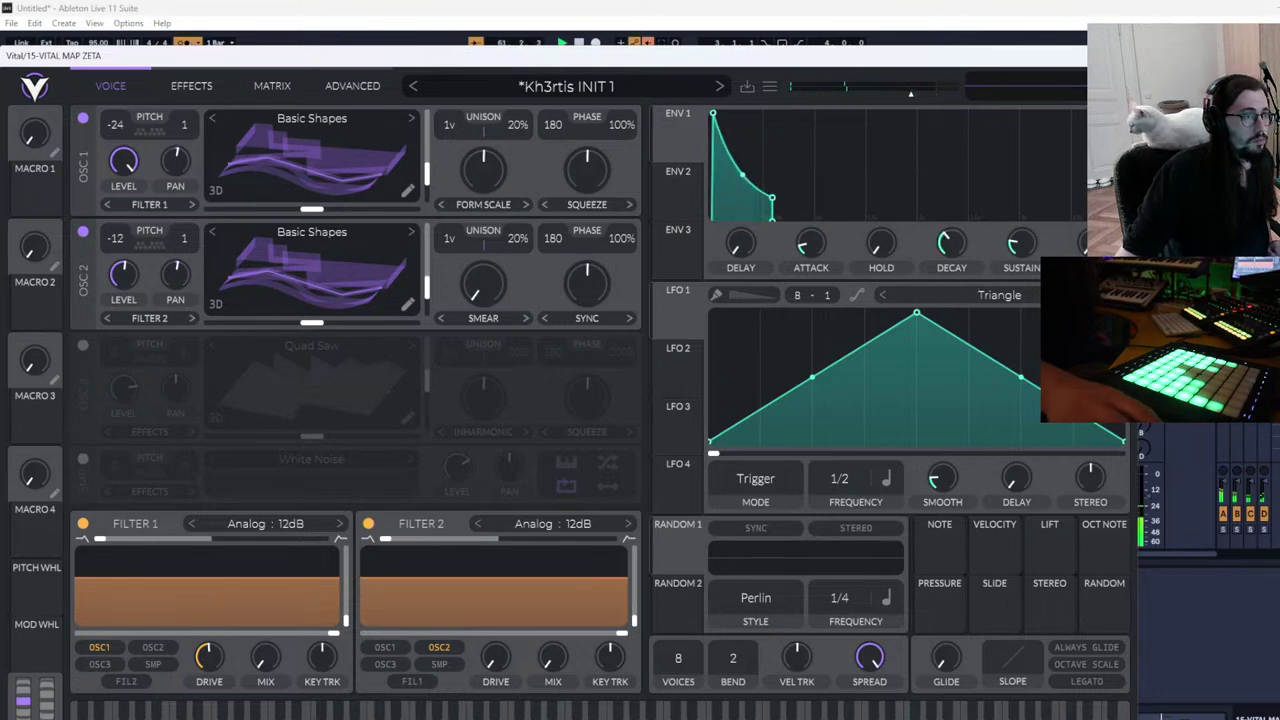
click(1122, 56)
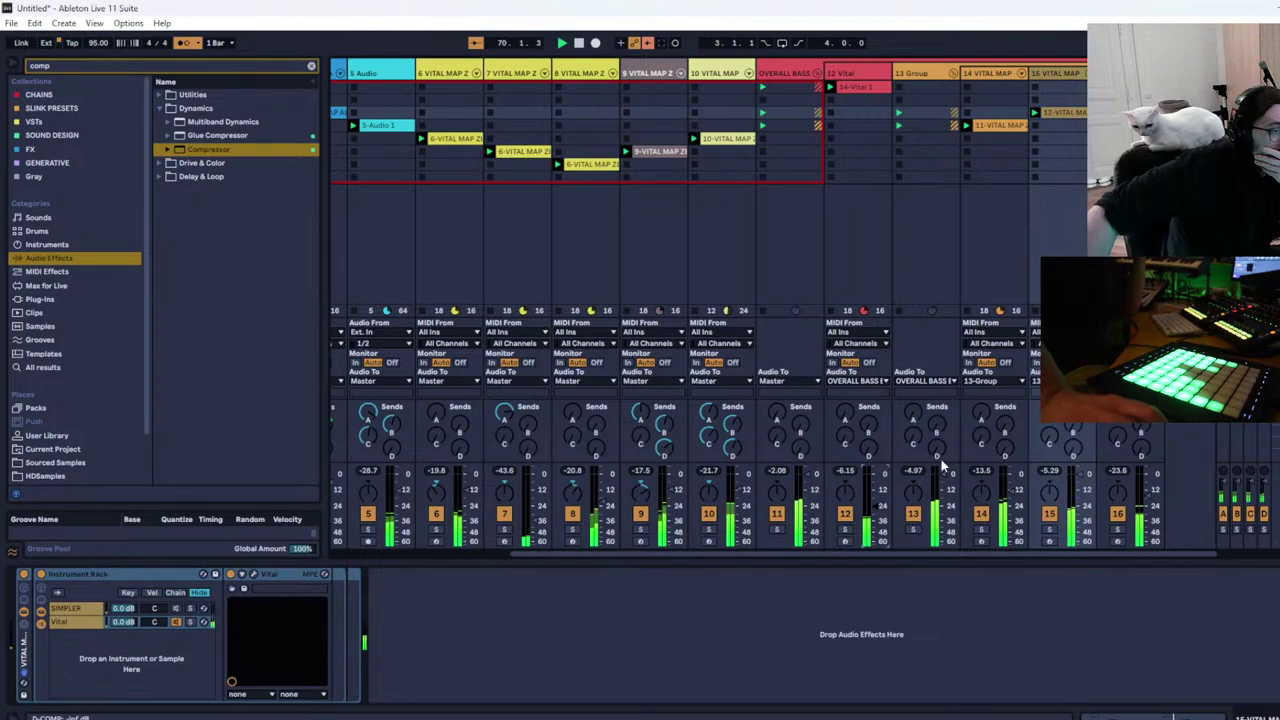
Fold the OVERALL BASS BUS group and toggle the solo of track 9 on and off
click(817, 73)
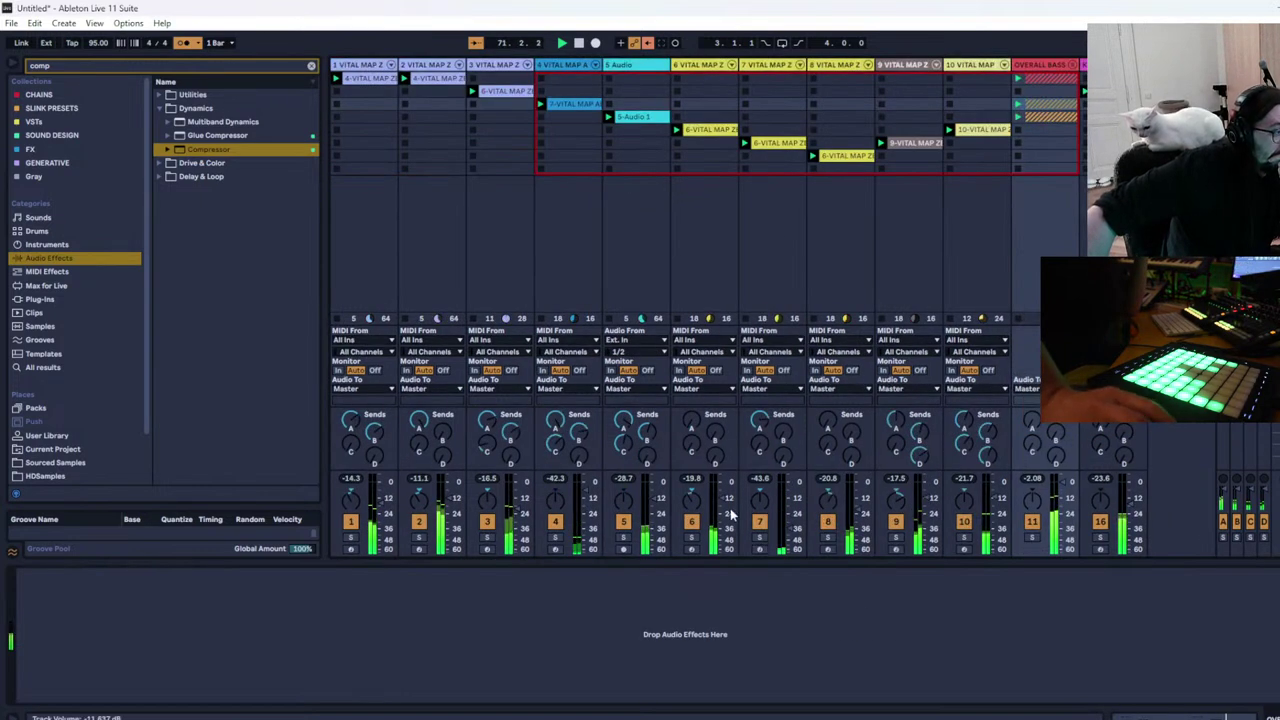
click(898, 538)
click(898, 538)
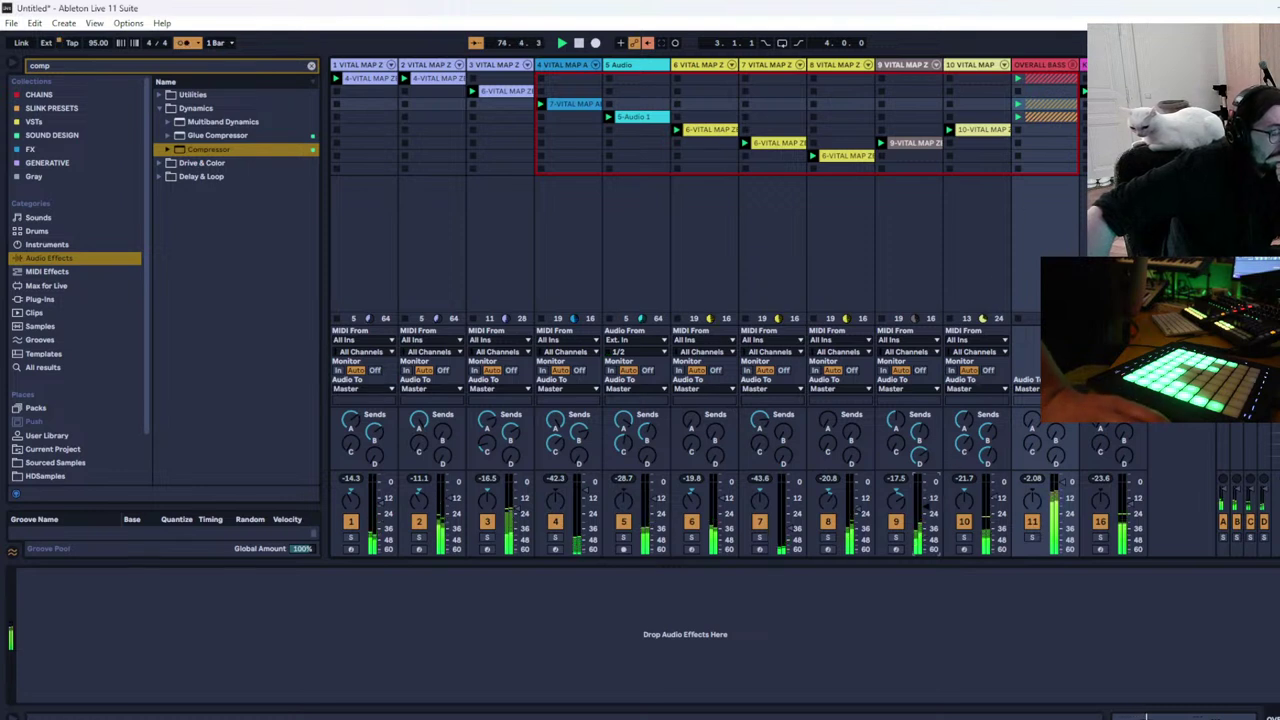
Select the KICK track and start saving the Live Set under a new name
click(1112, 65)
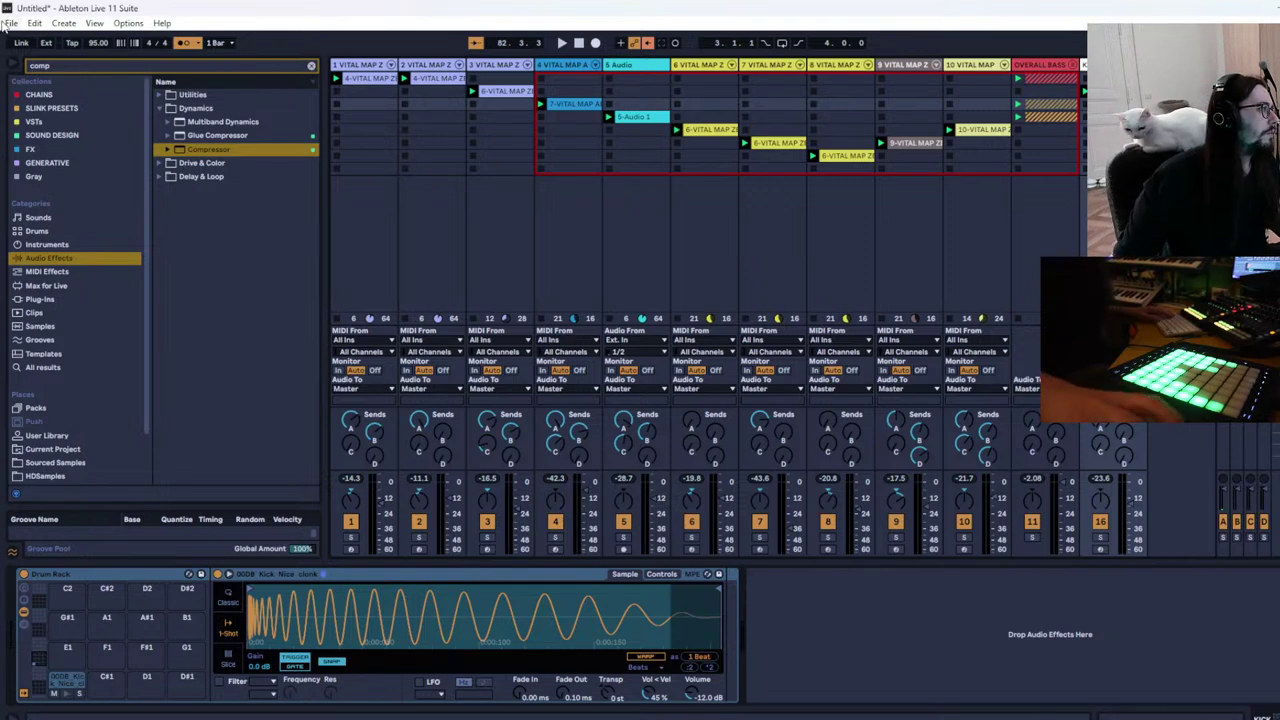
key(alt+f)
click(116, 168)
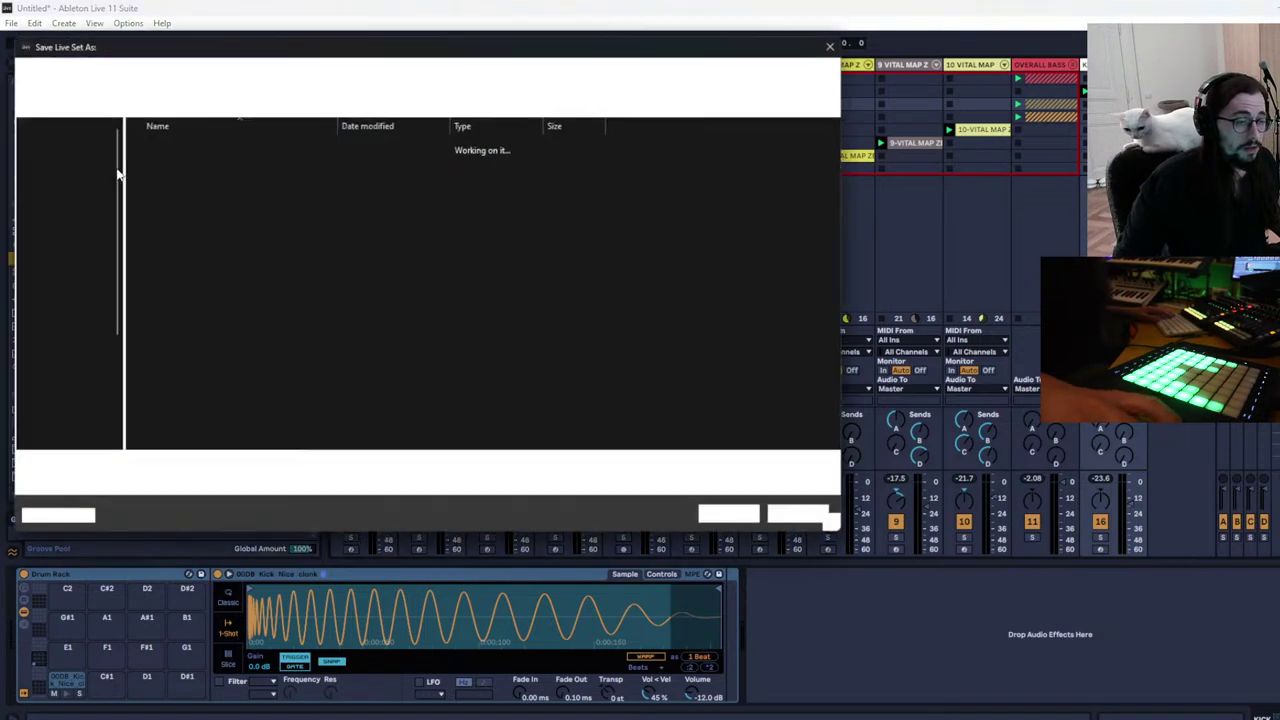